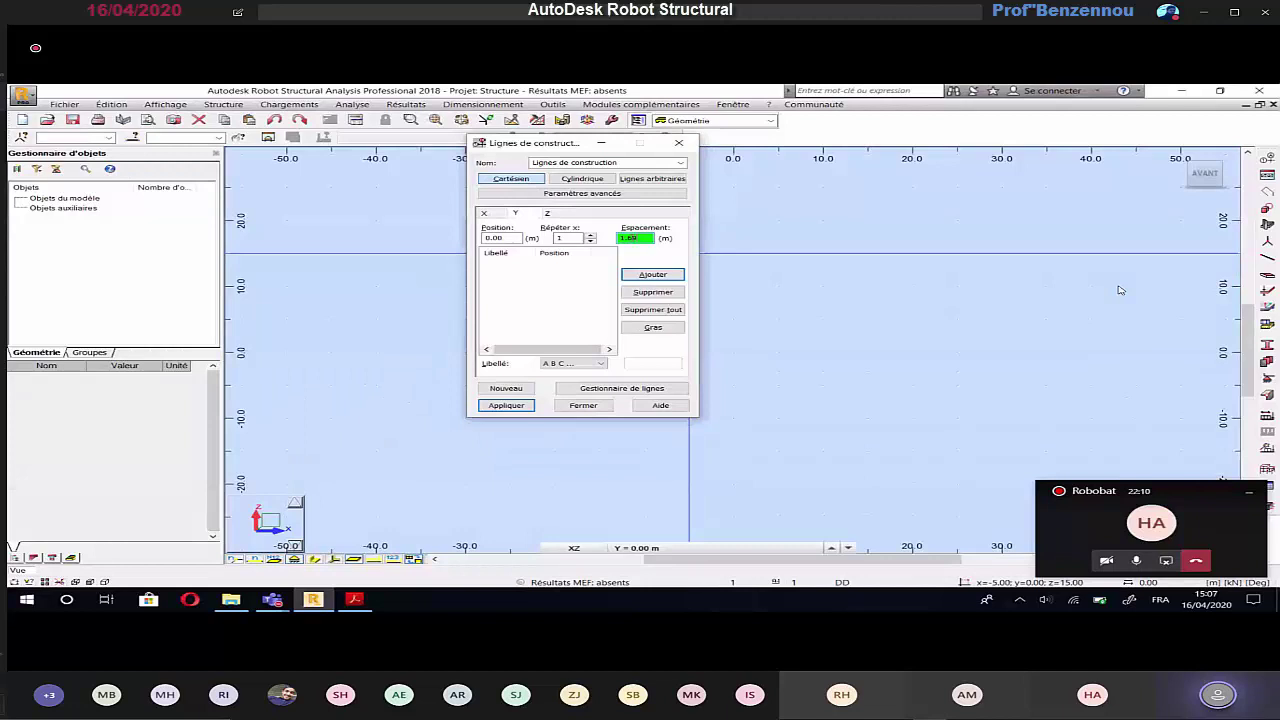
Step: Add a Y-axis construction line at 1.69 m spacing and relabel the line at position 0.00 as A'
key(Return)
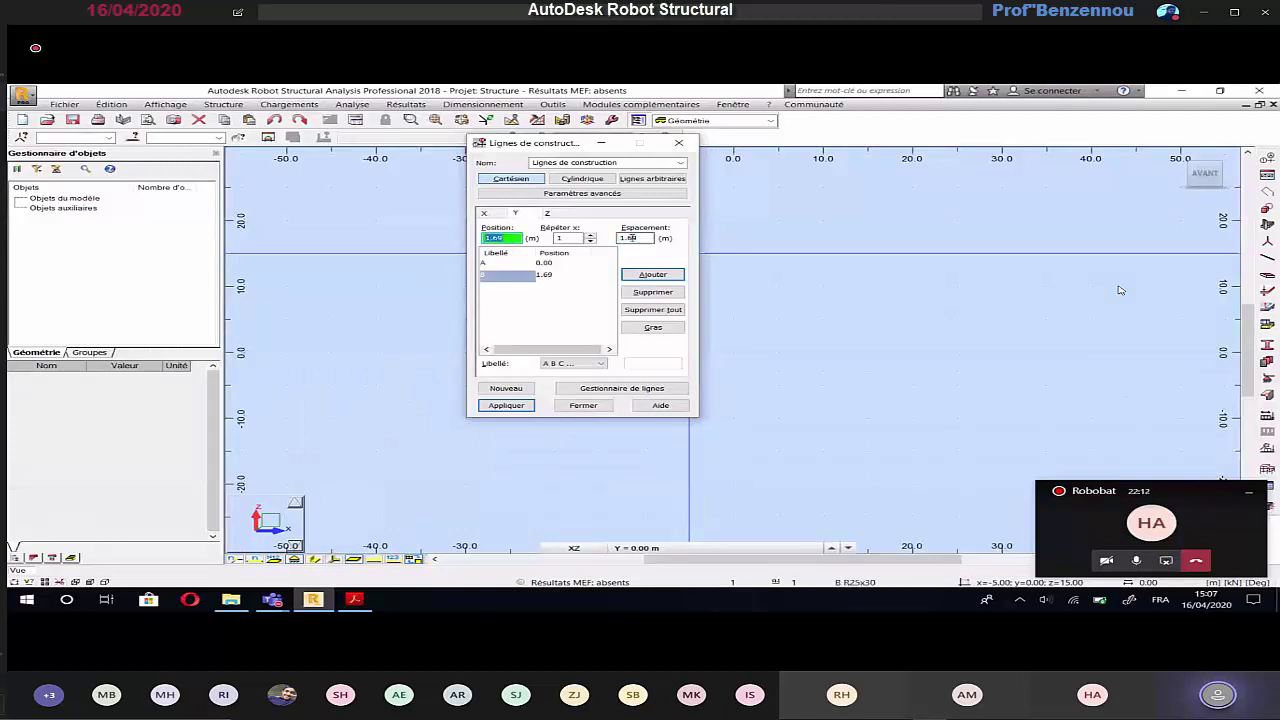
click(493, 265)
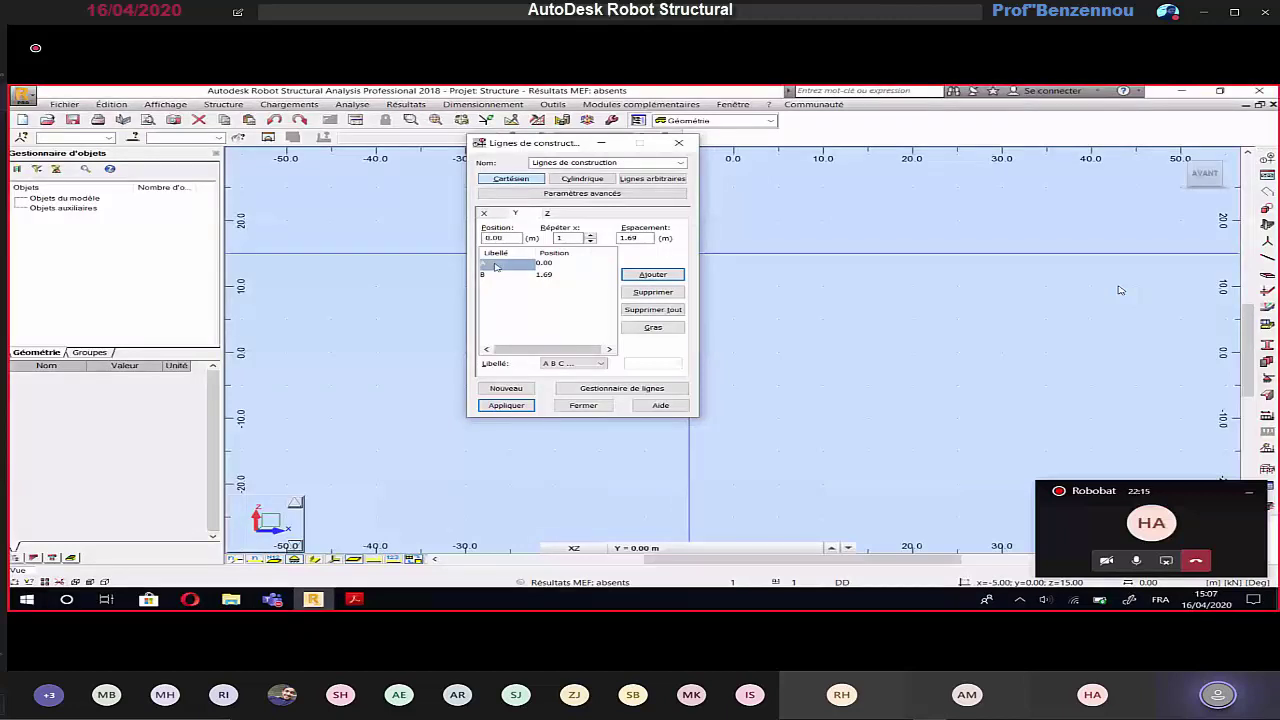
click(493, 265)
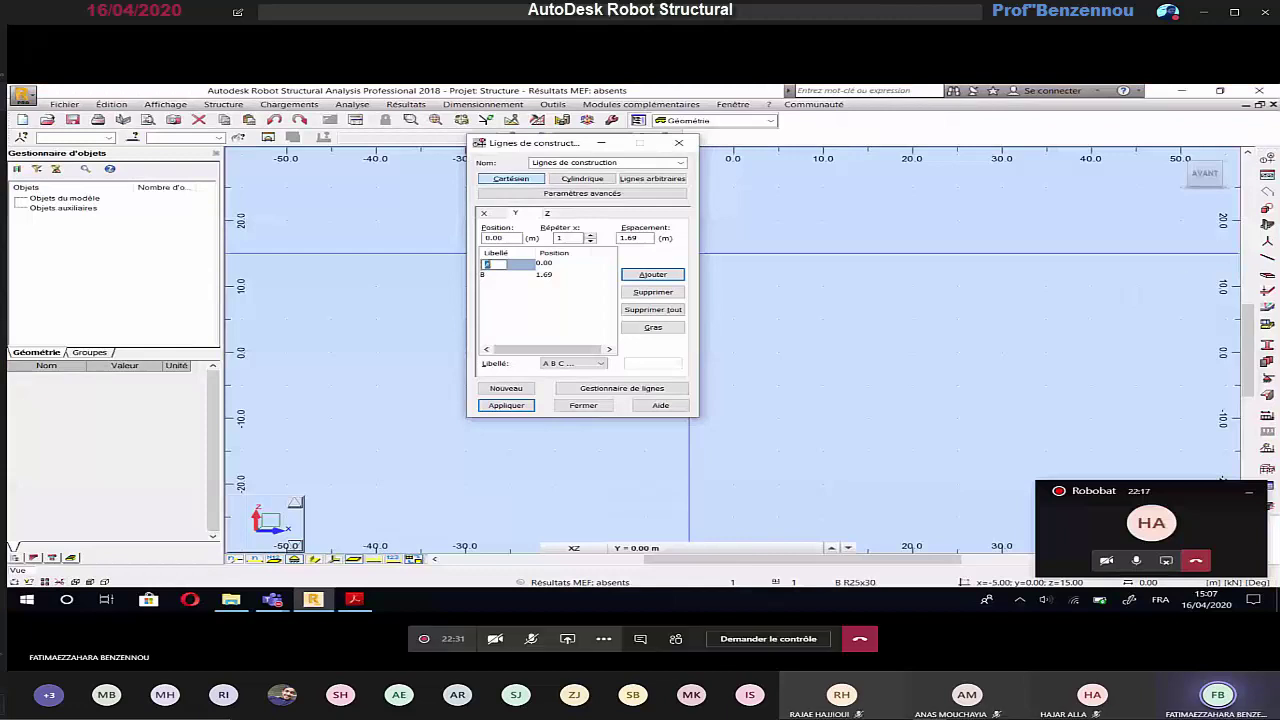
click(182, 295)
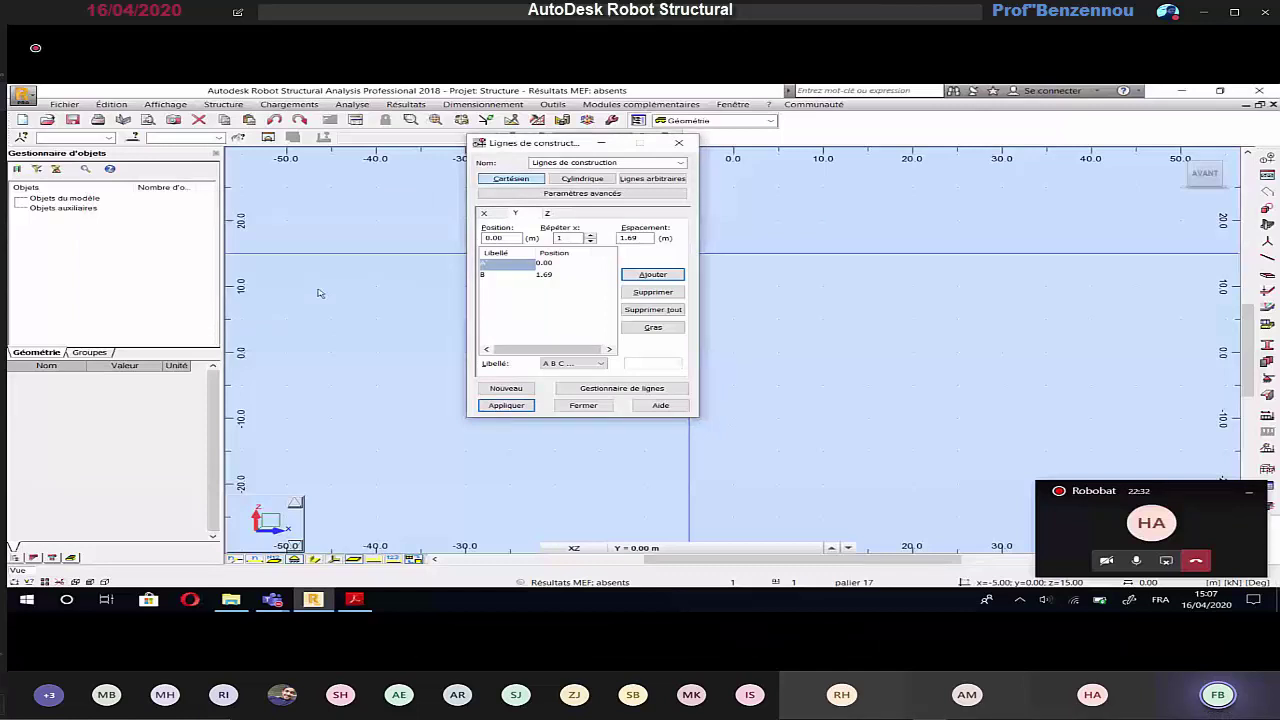
Step: Relabel the Y line at 1.69 m as A, applying it as "Nouveau modèle pour toutes les lignes de construction successives"
double_click(488, 277)
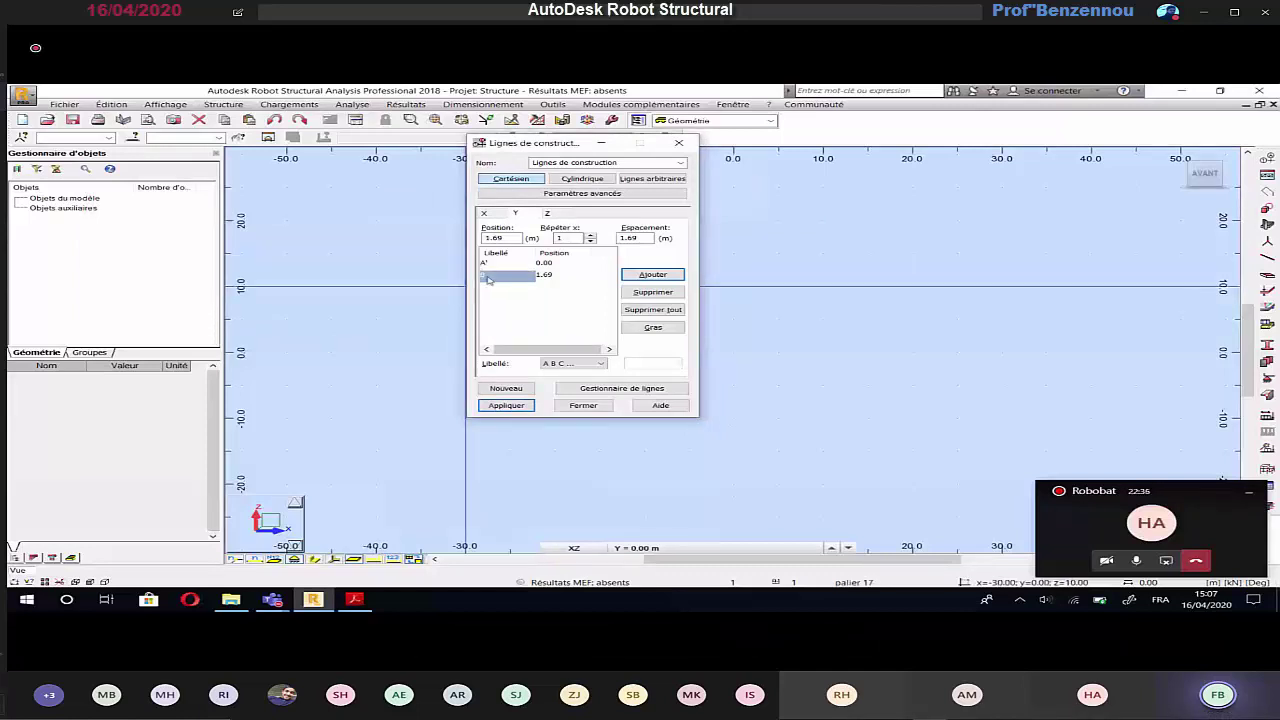
text(A)
click(487, 296)
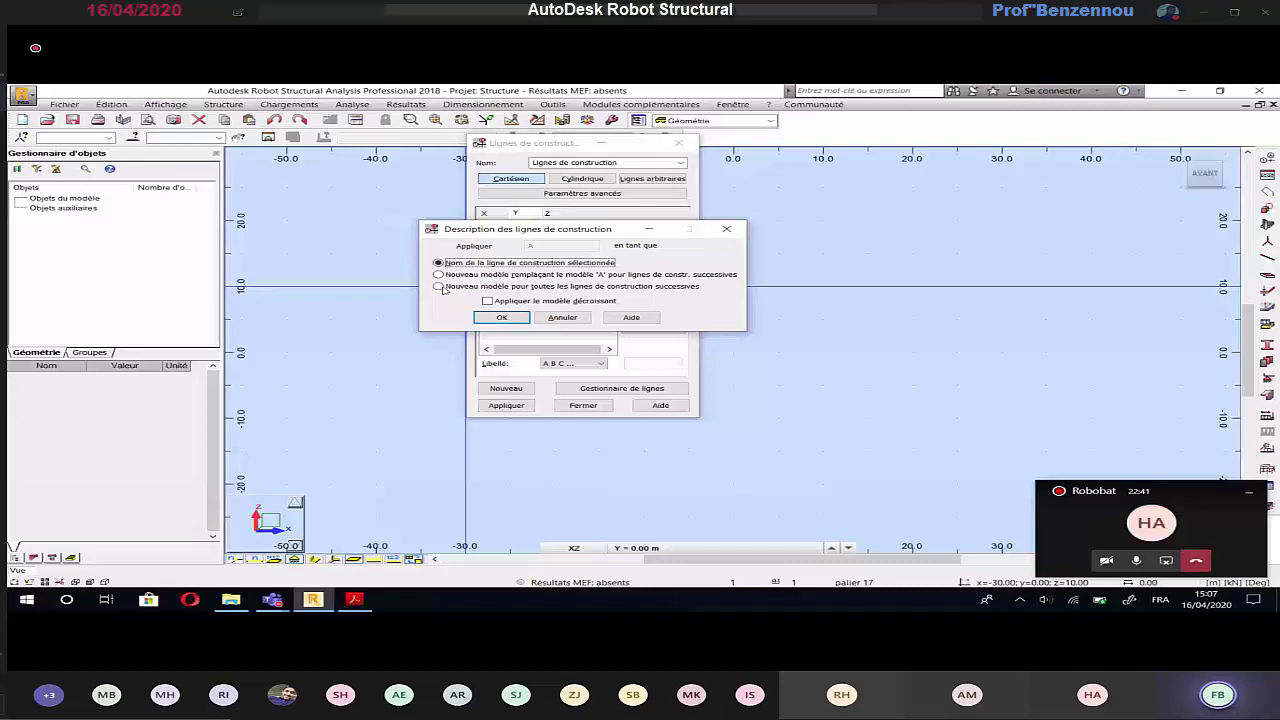
click(443, 288)
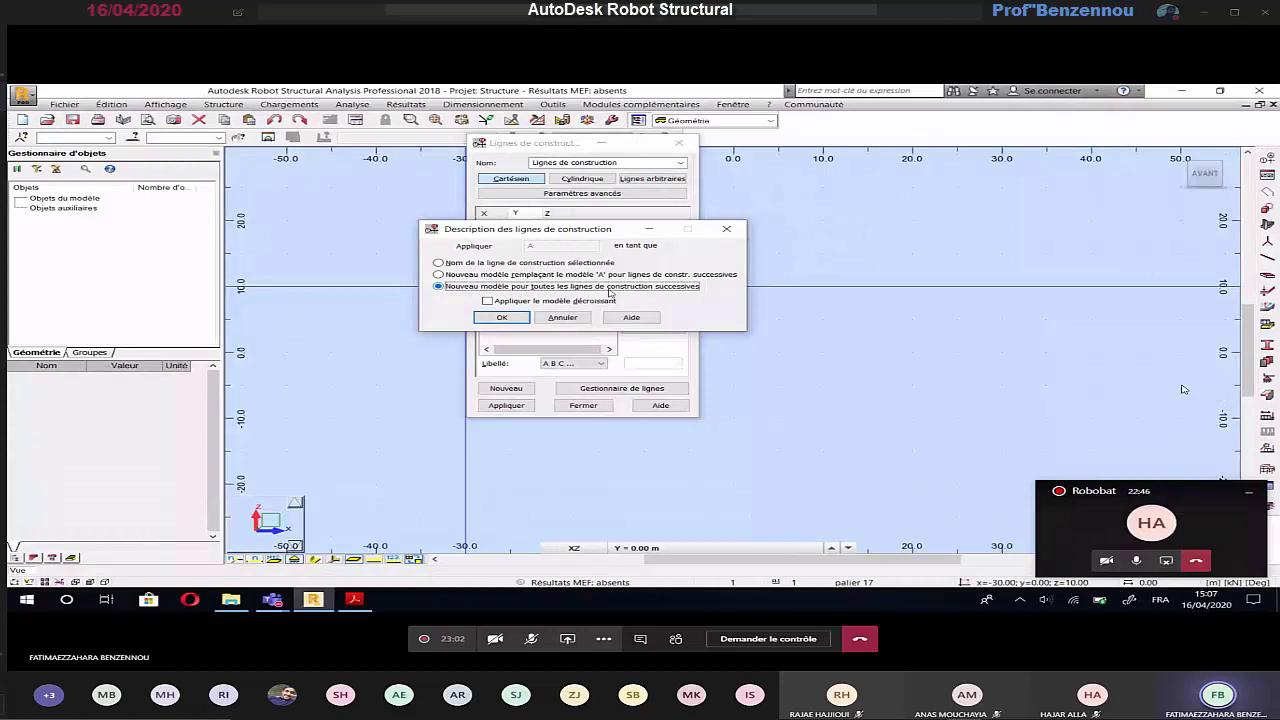
drag(560, 229, 238, 238)
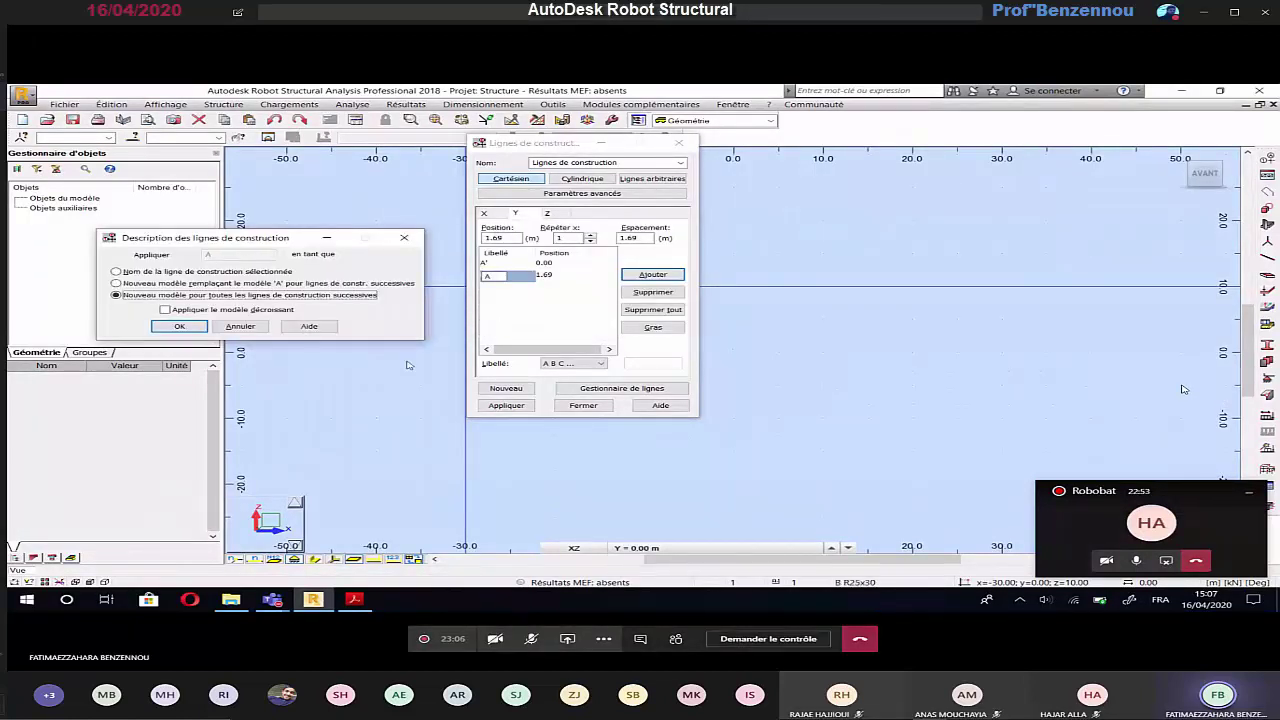
click(172, 327)
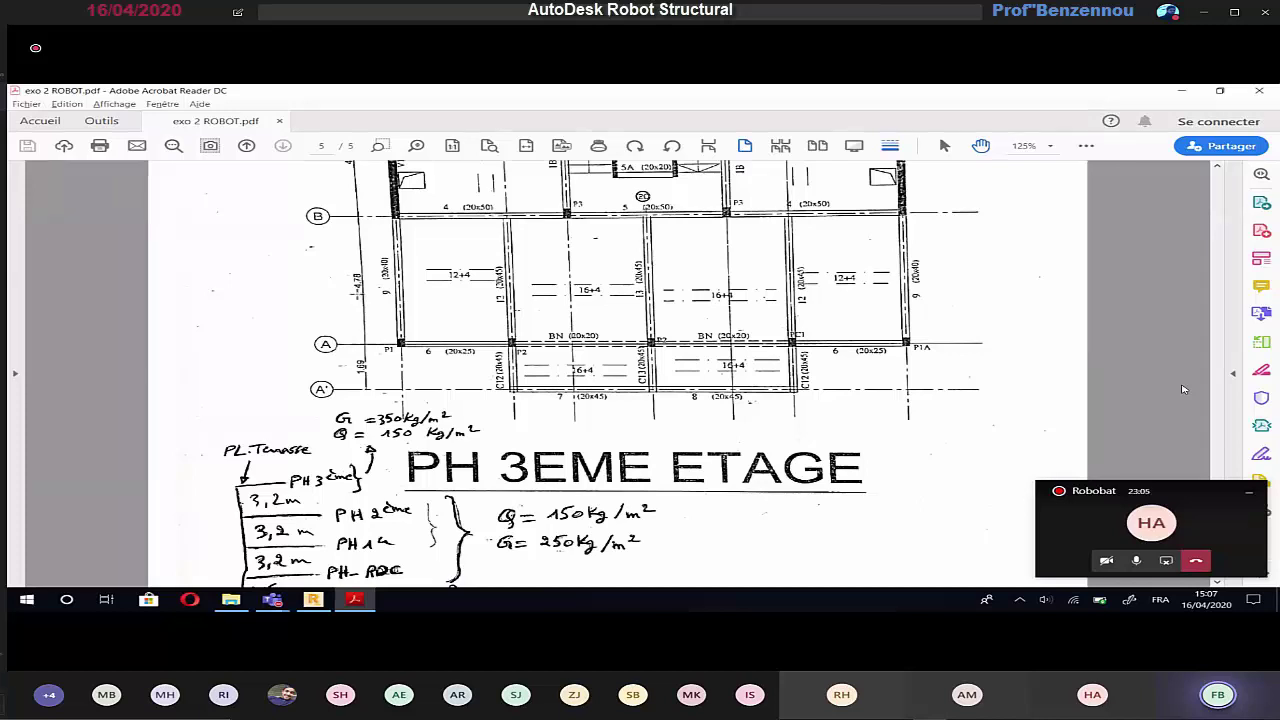
Step: Switch back to Robot and add the Y-axis construction line for axis B with a spacing of 4.78 m from A
key(alt+Tab)
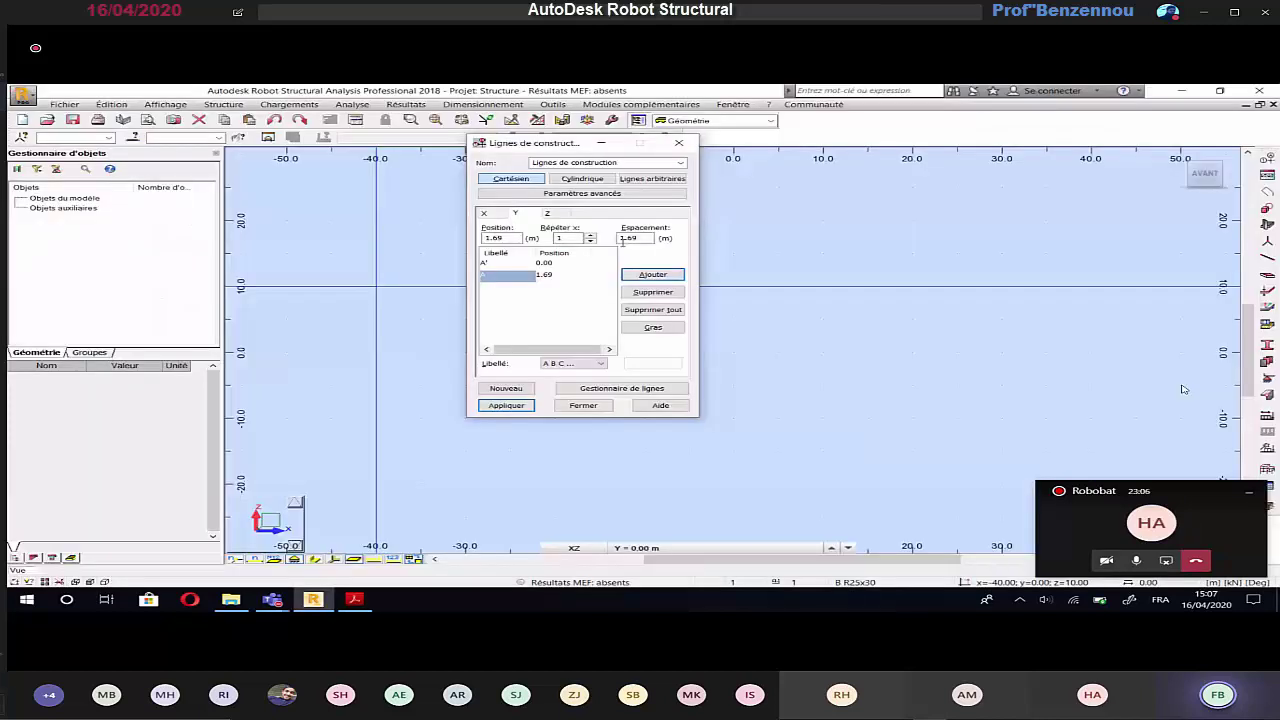
double_click(628, 238)
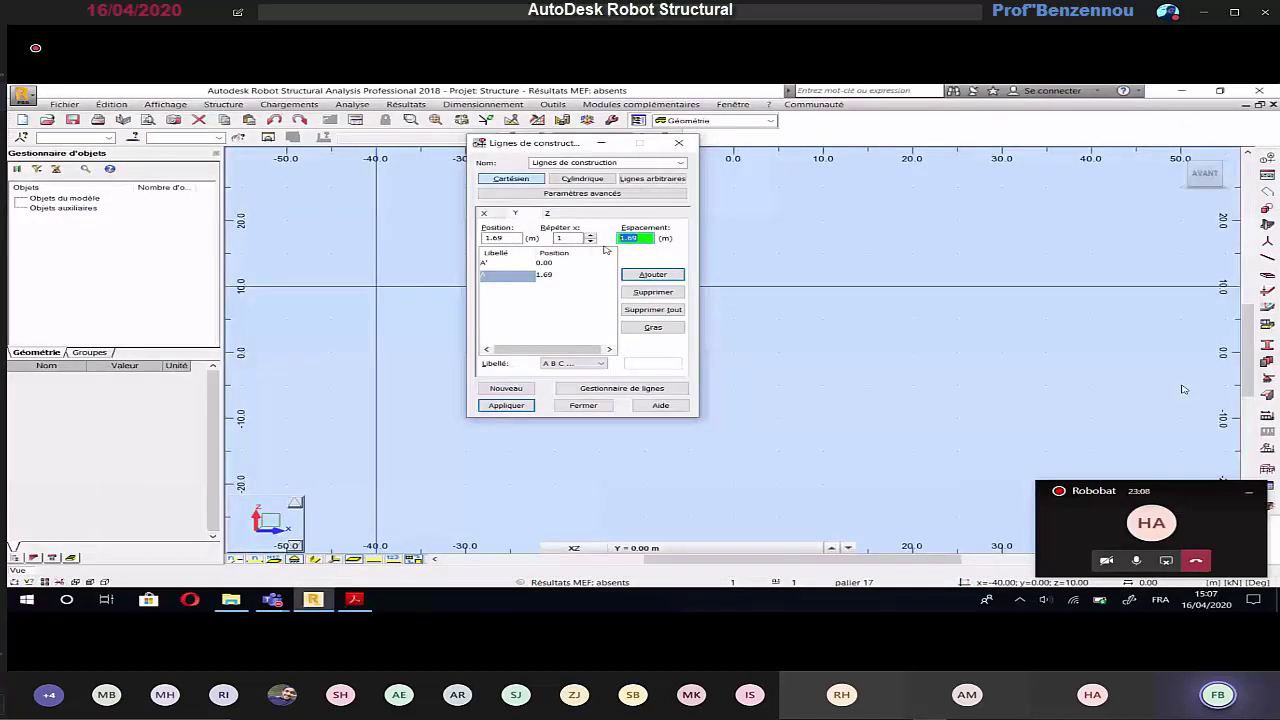
text(4.78)
key(Return)
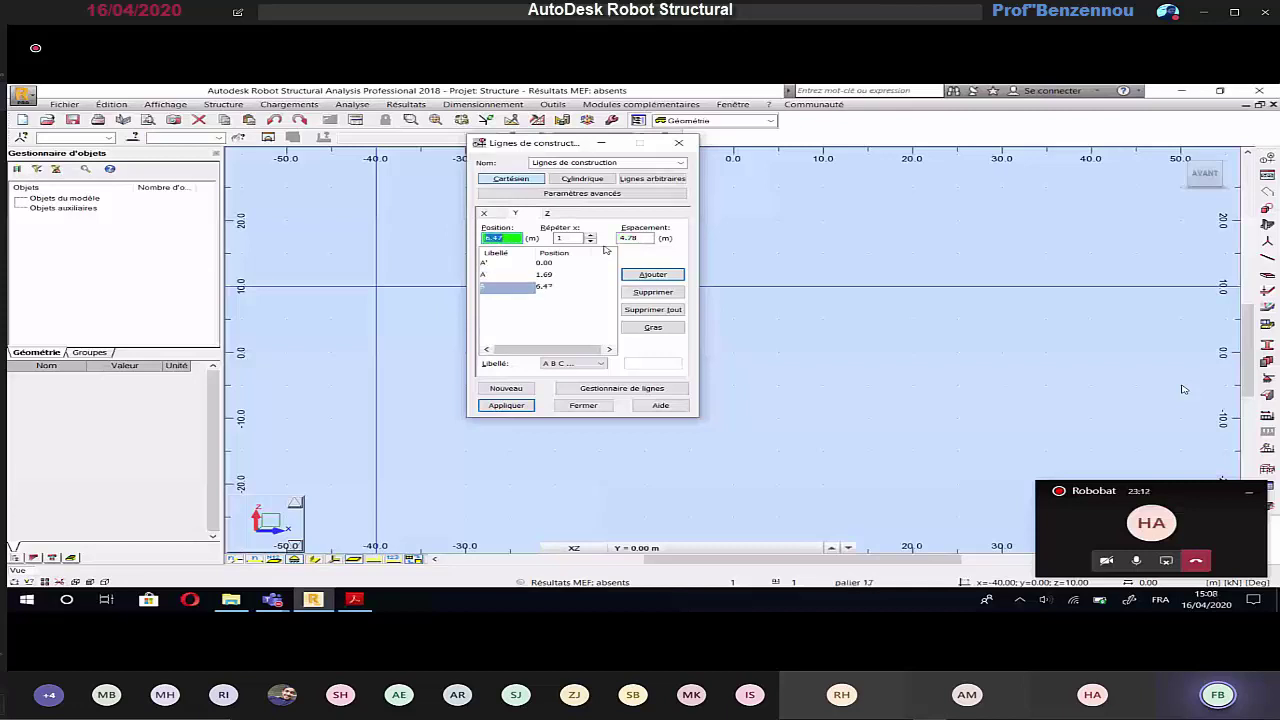
Step: Check the B–C spacing in the exercise PDF, and add the Y-axis construction line for axis C in Robot at 4.36 m spacing
key(alt+Tab)
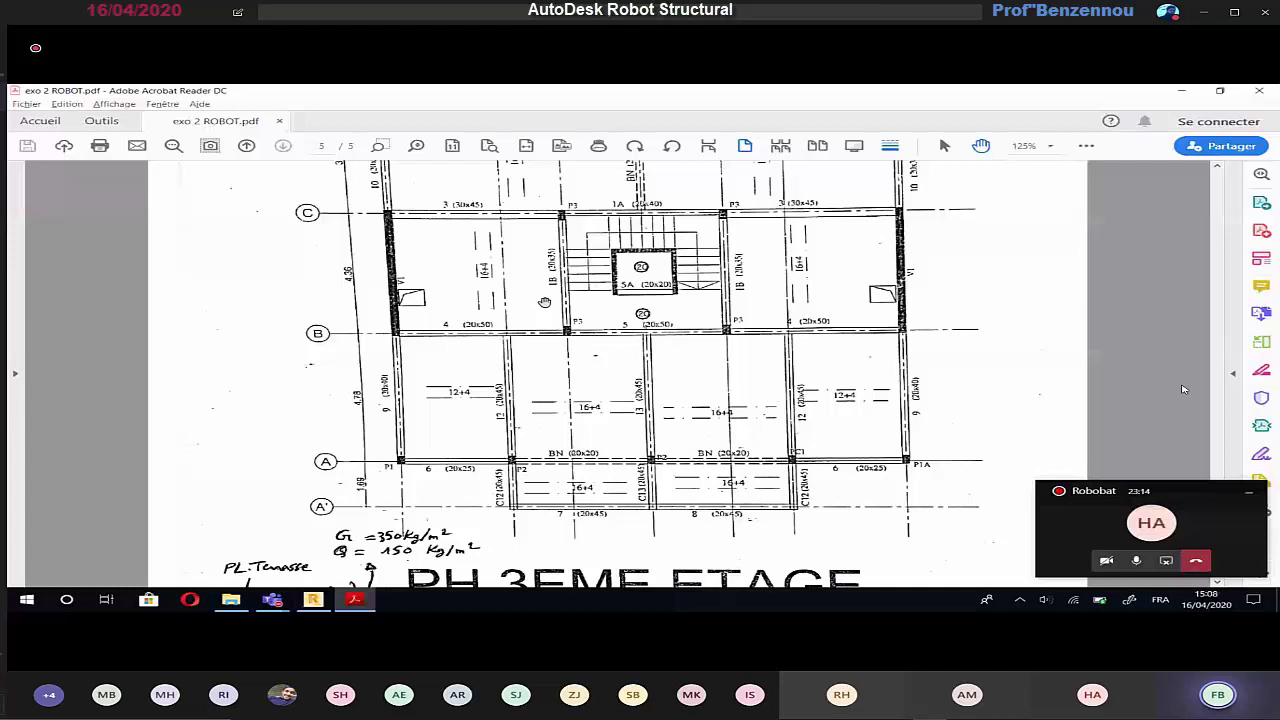
key(alt+Tab)
double_click(646, 239)
text(4.3)
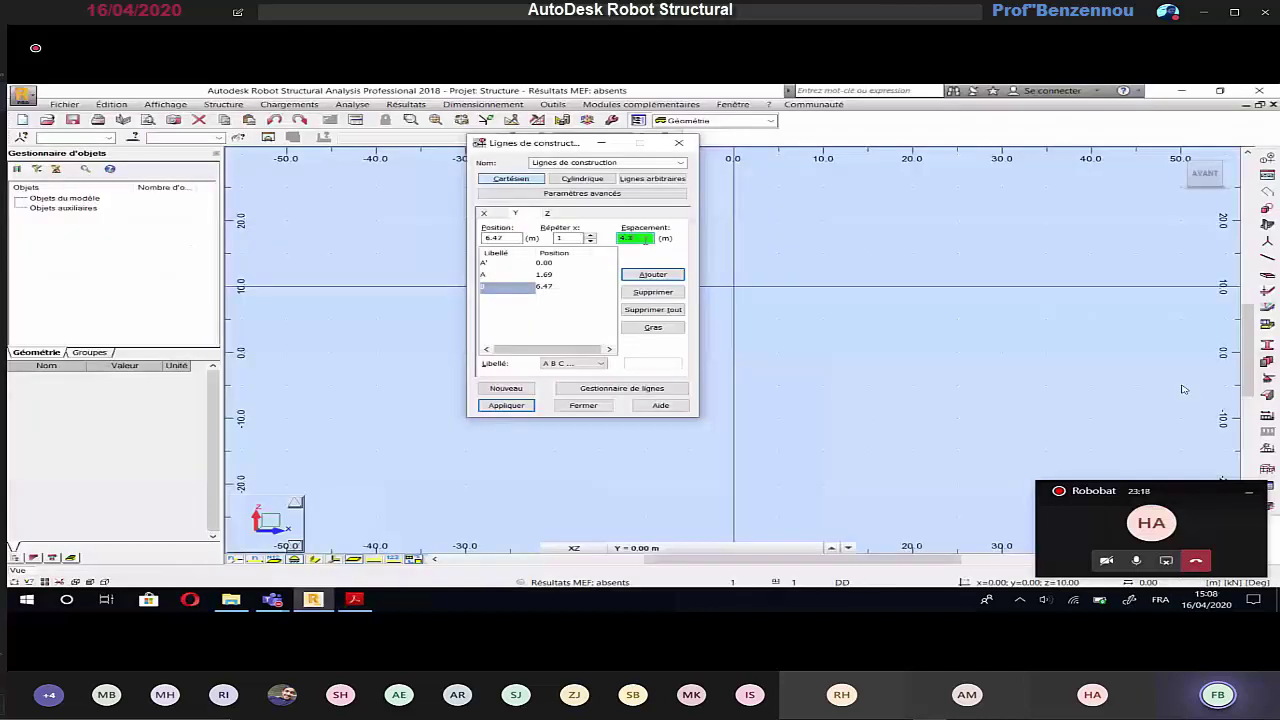
text(6)
key(Return)
Step: Read the C–D spacing in the exercise PDF, and add the Y-axis construction line for axis D in Robot at 3.91 m spacing
key(alt+Tab)
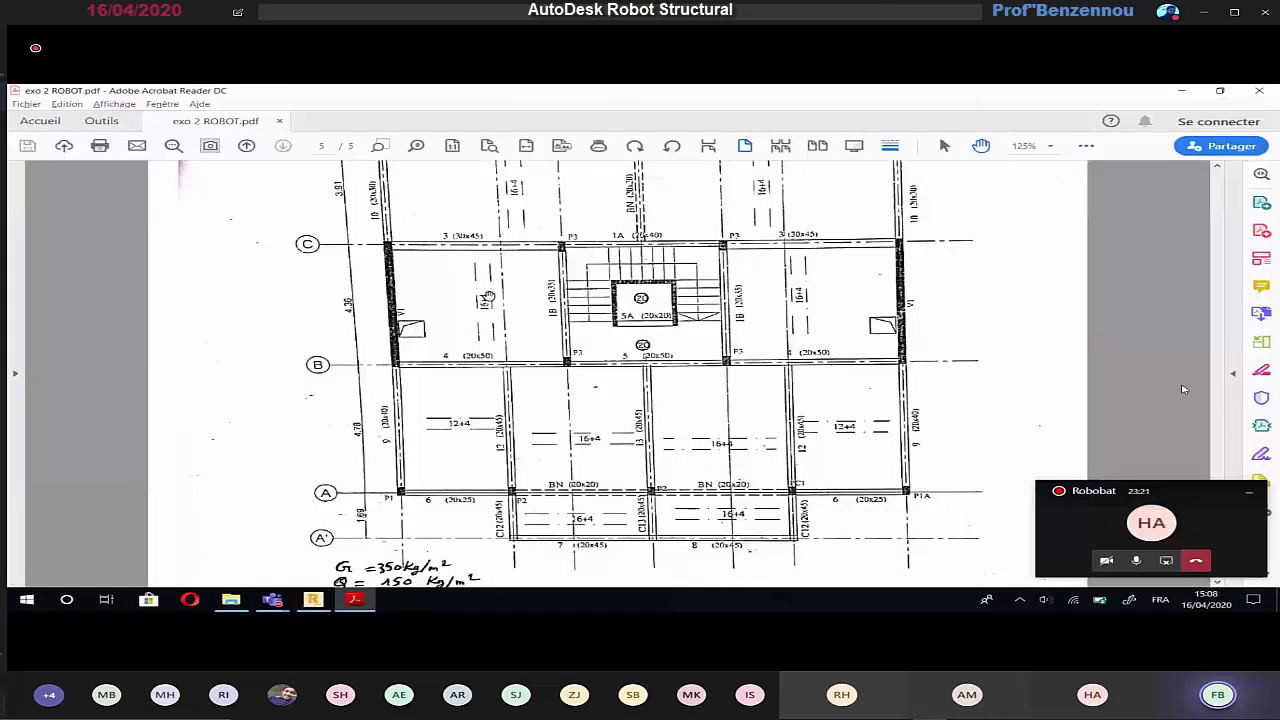
scroll(1183, 389, up, 1)
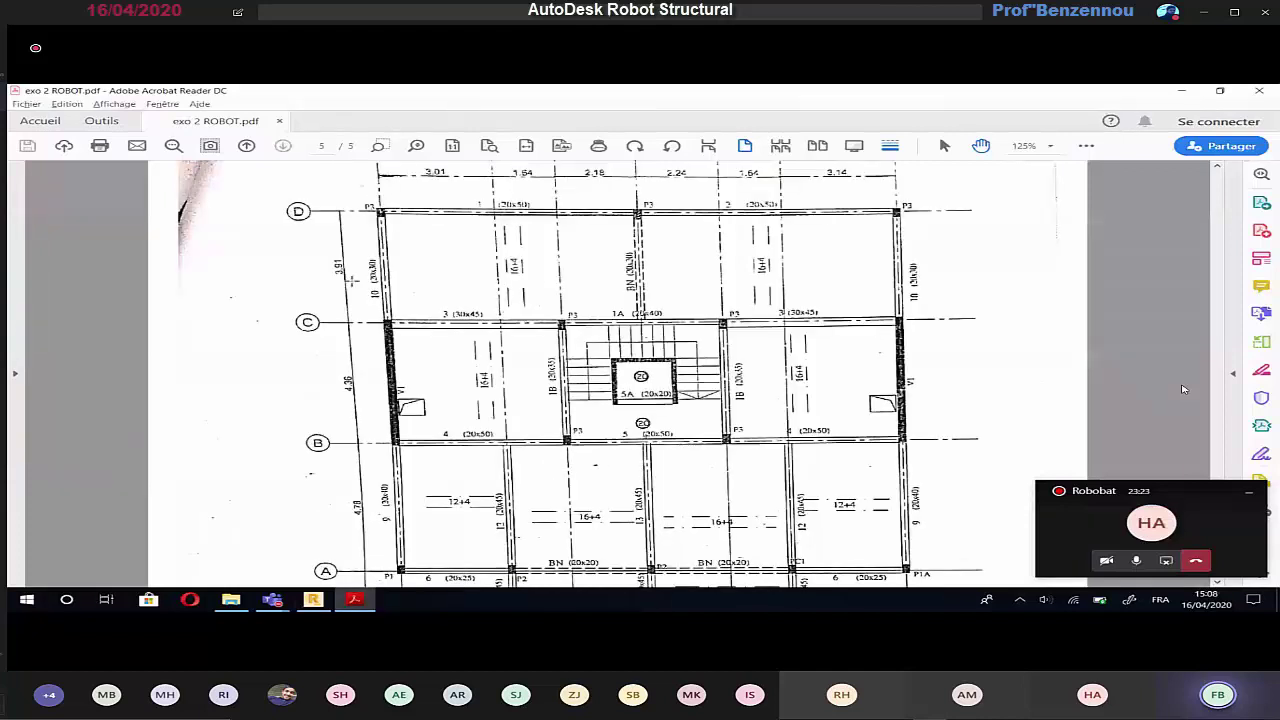
key(alt+Tab)
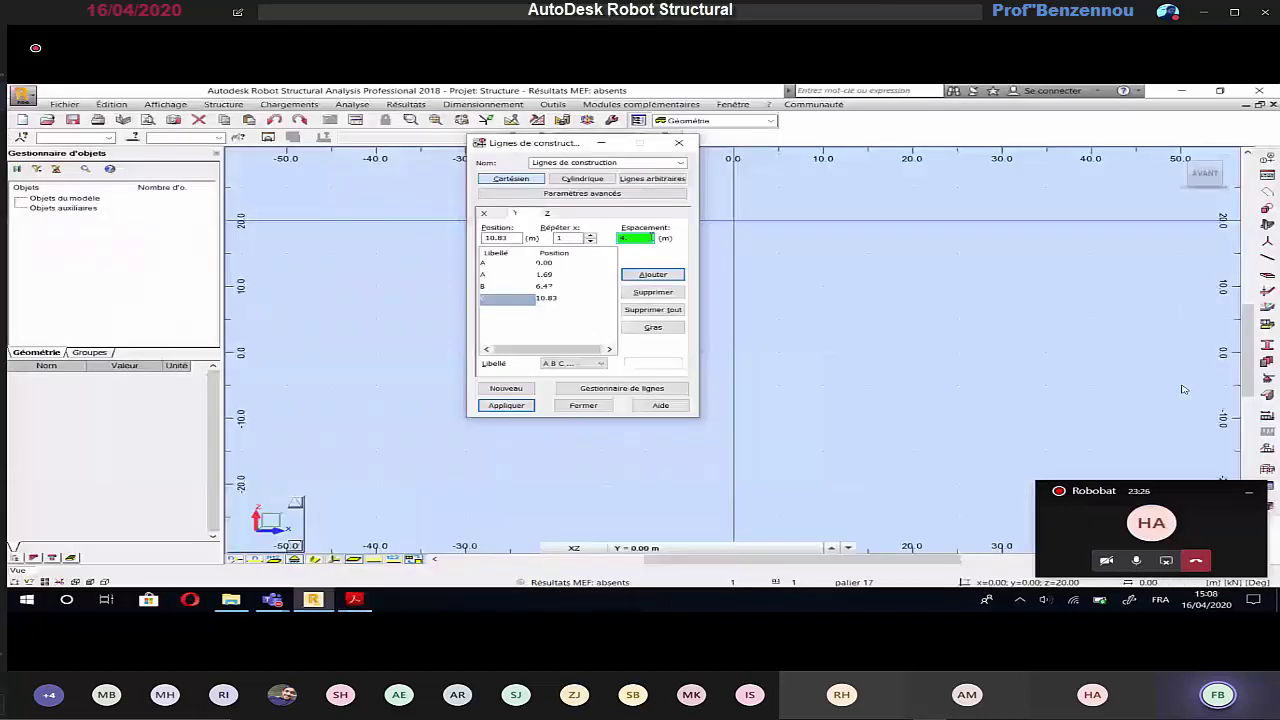
text(3.91)
key(Return)
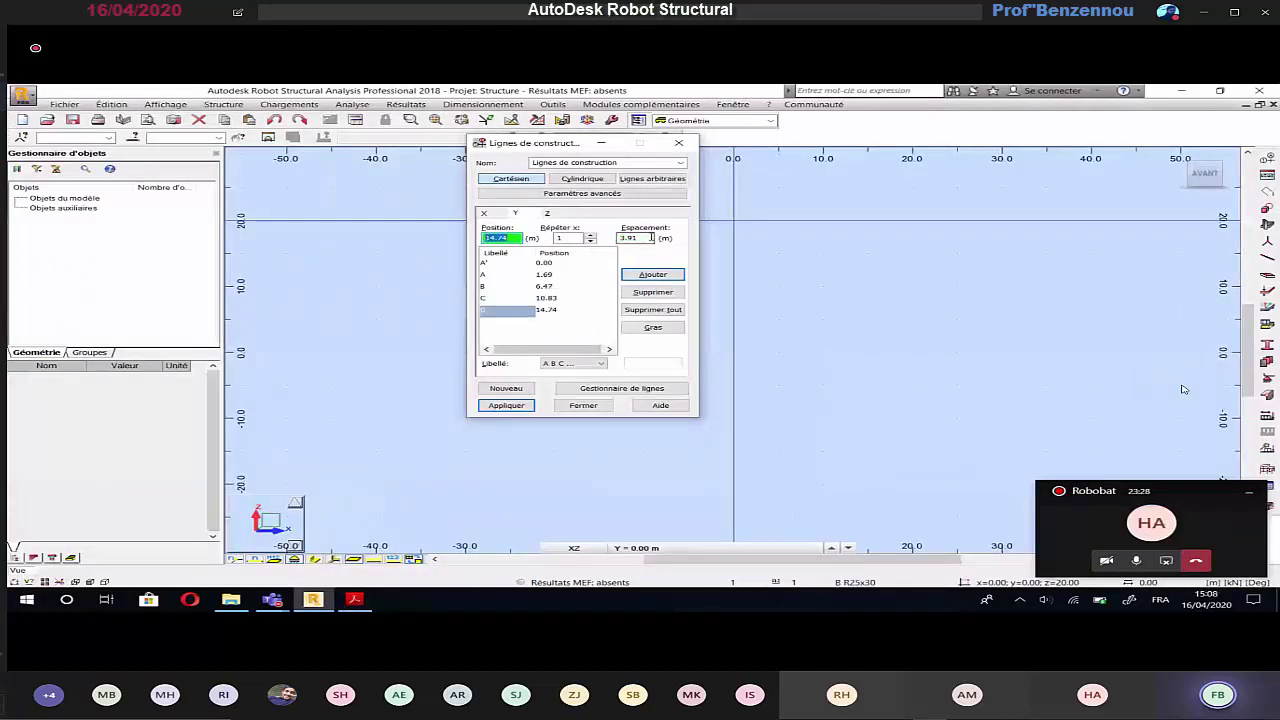
Step: Switch to the exercise PDF to compare the grids of the floor plans and read the storey heights in the level sketch
key(alt+Tab)
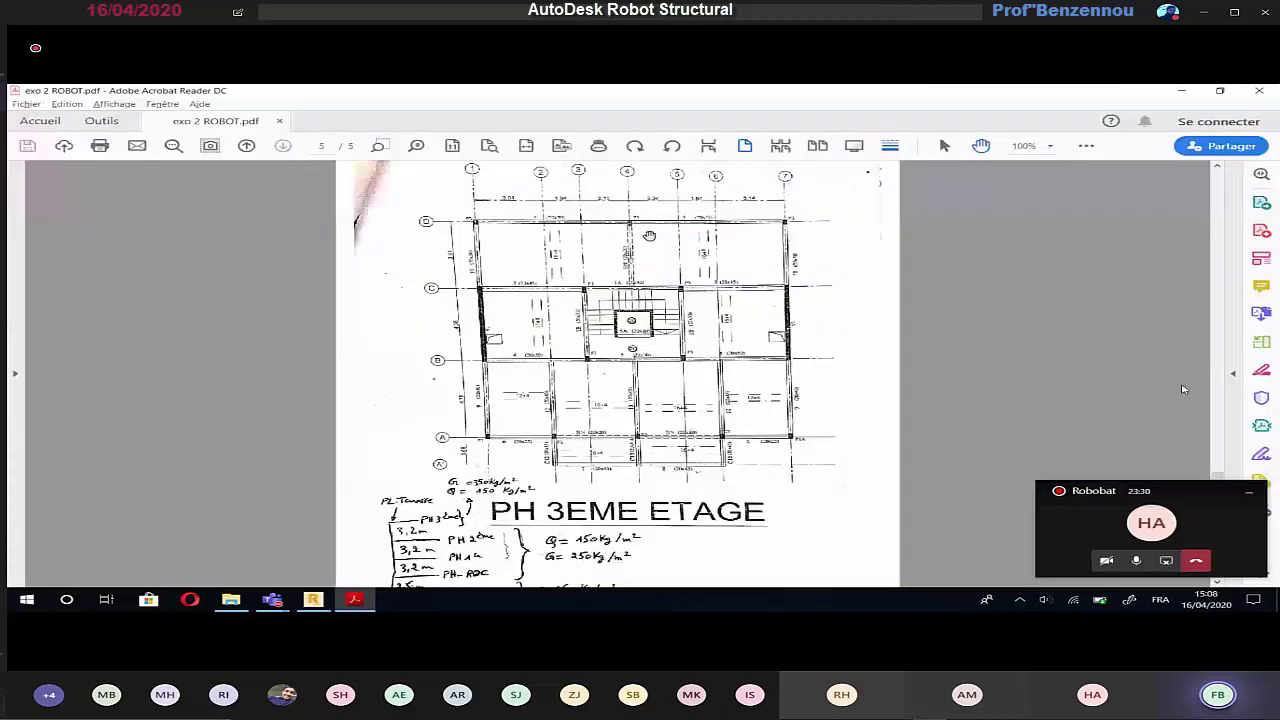
scroll(649, 236, up, 5)
ctrl+scroll(649, 236, down, 2)
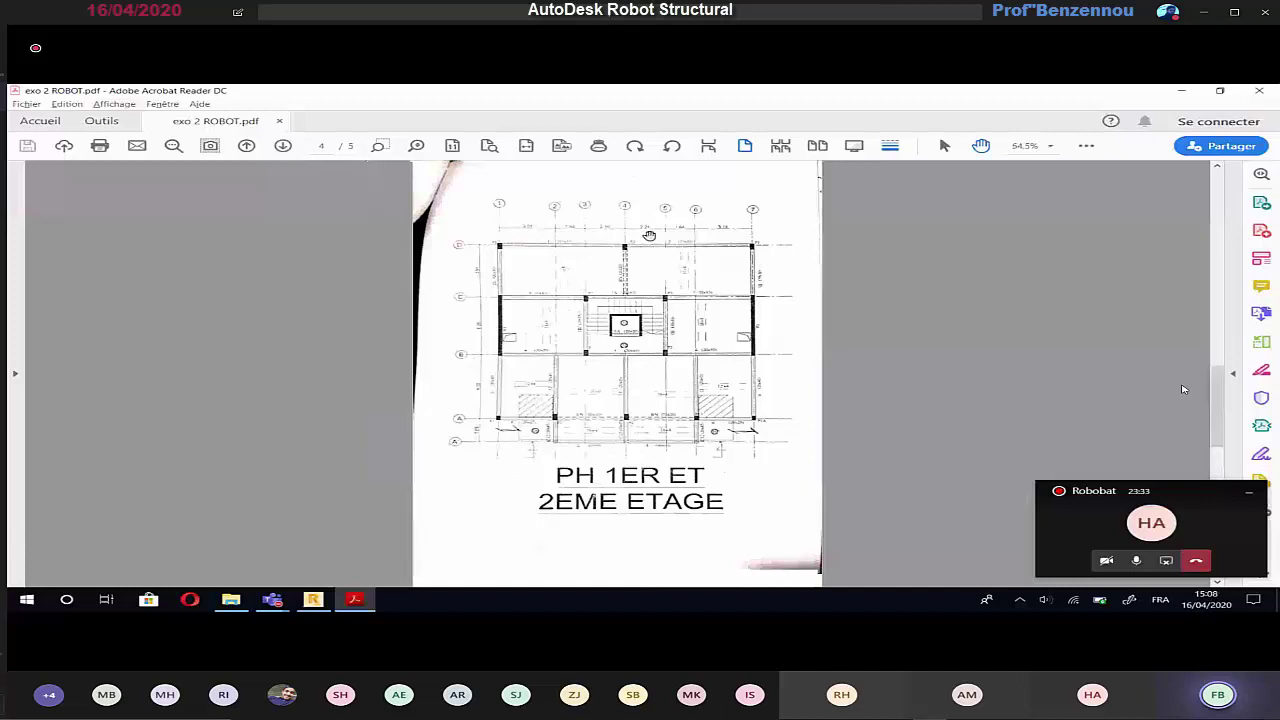
scroll(649, 236, up, 10)
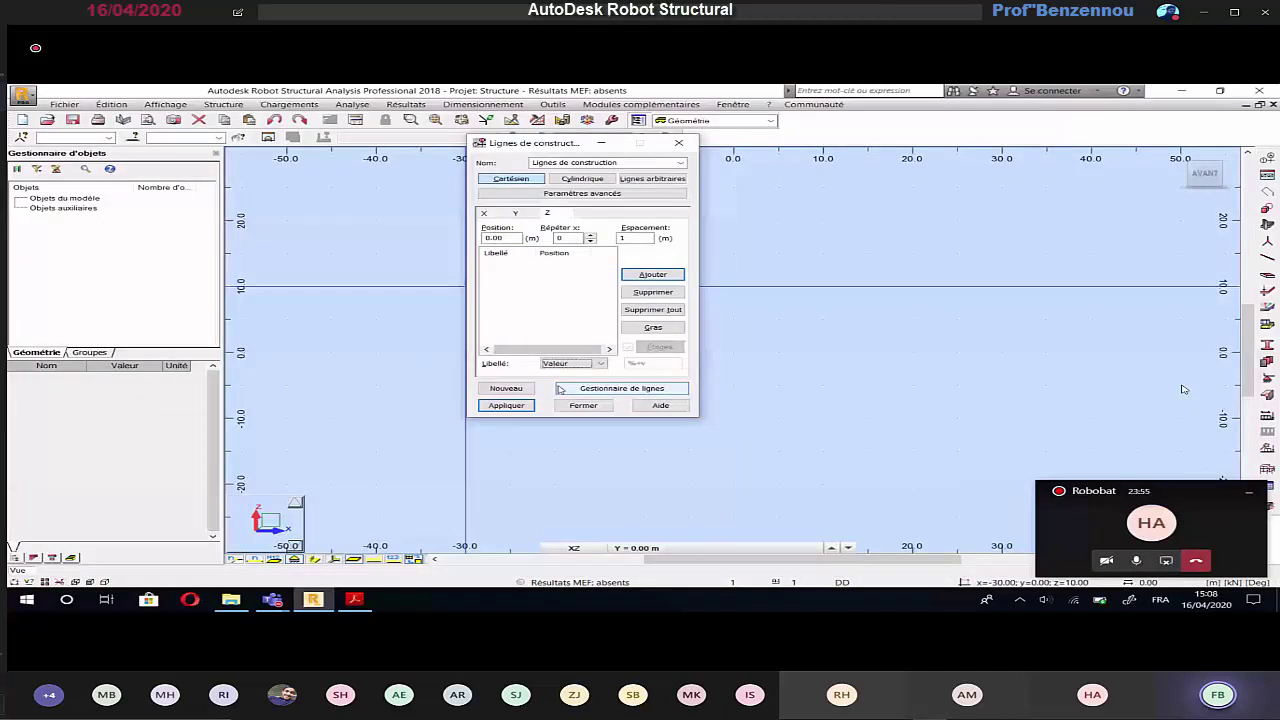
key(alt+Tab)
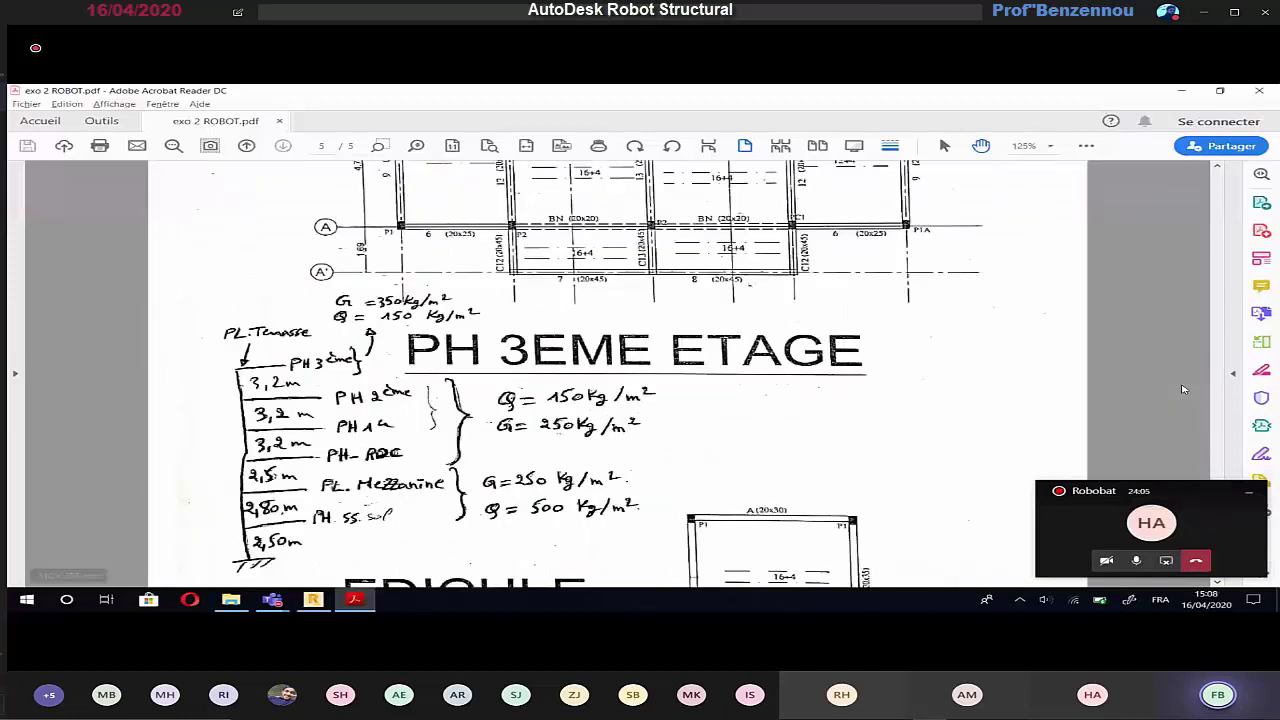
scroll(314, 505, down, 1)
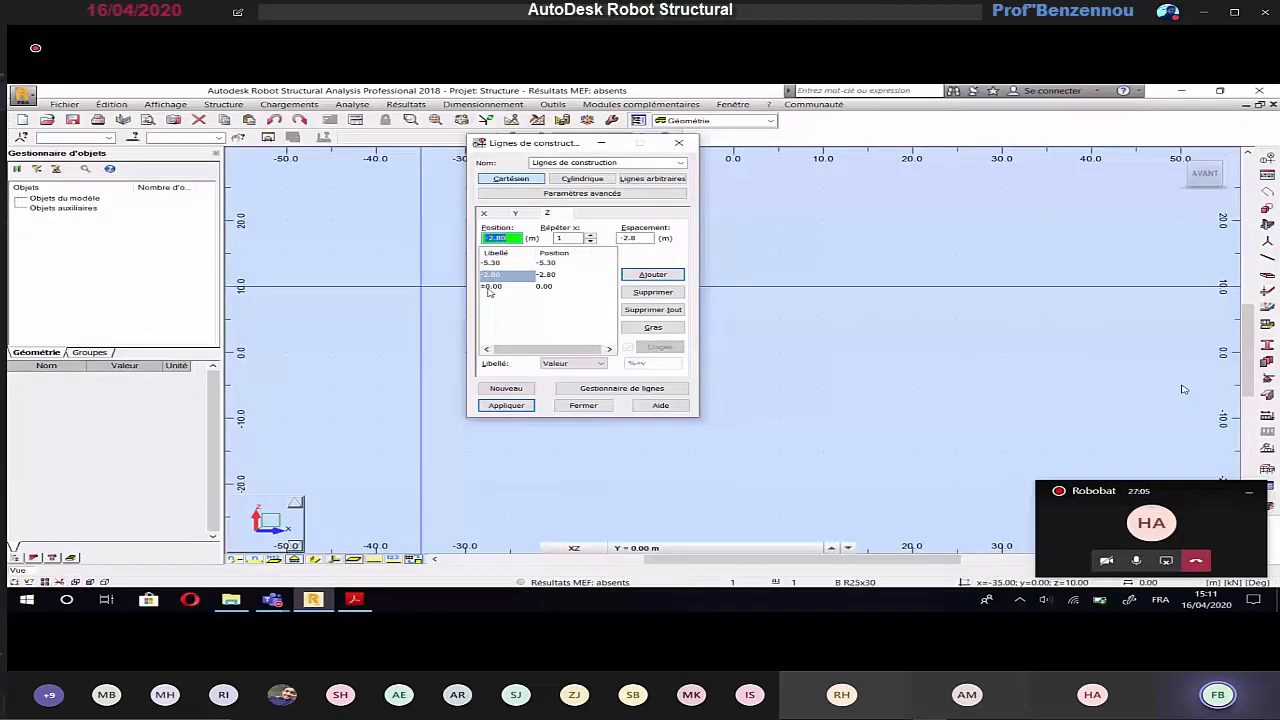
Step: Check the mezzanine height in the PDF and add a Z-axis construction line 2.5 m above the ±0.00 level
click(489, 287)
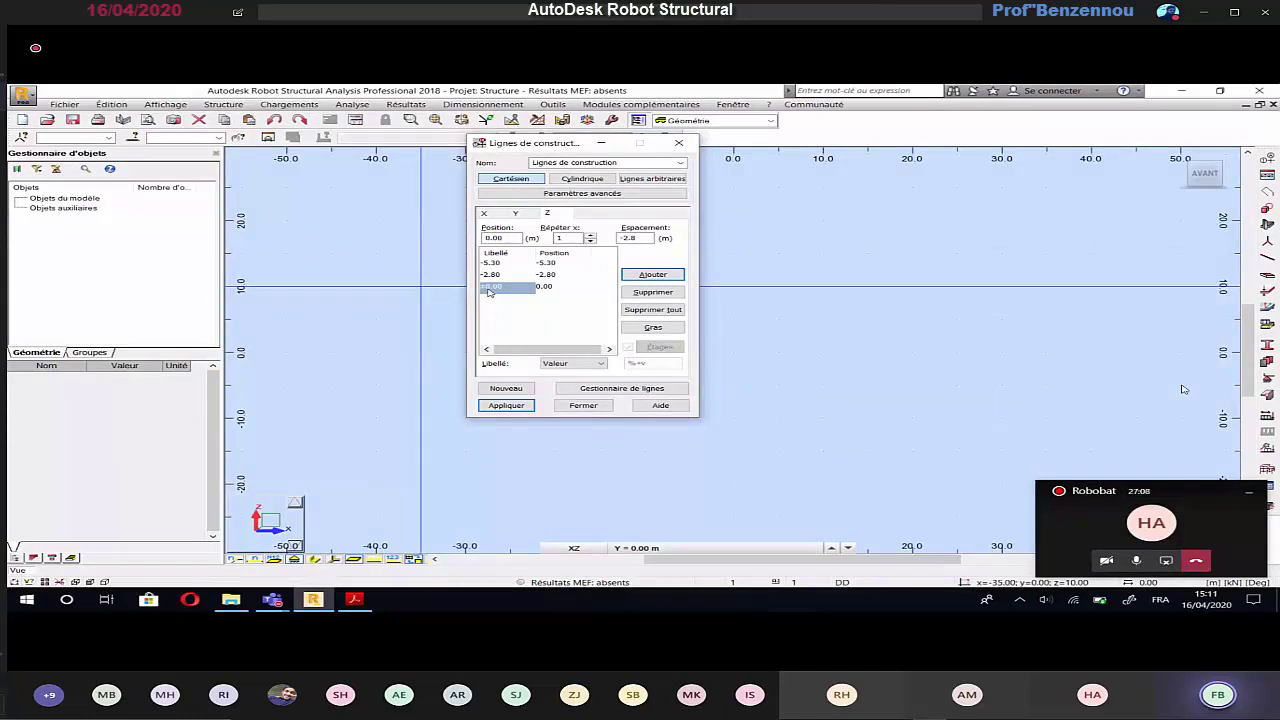
key(alt+Tab)
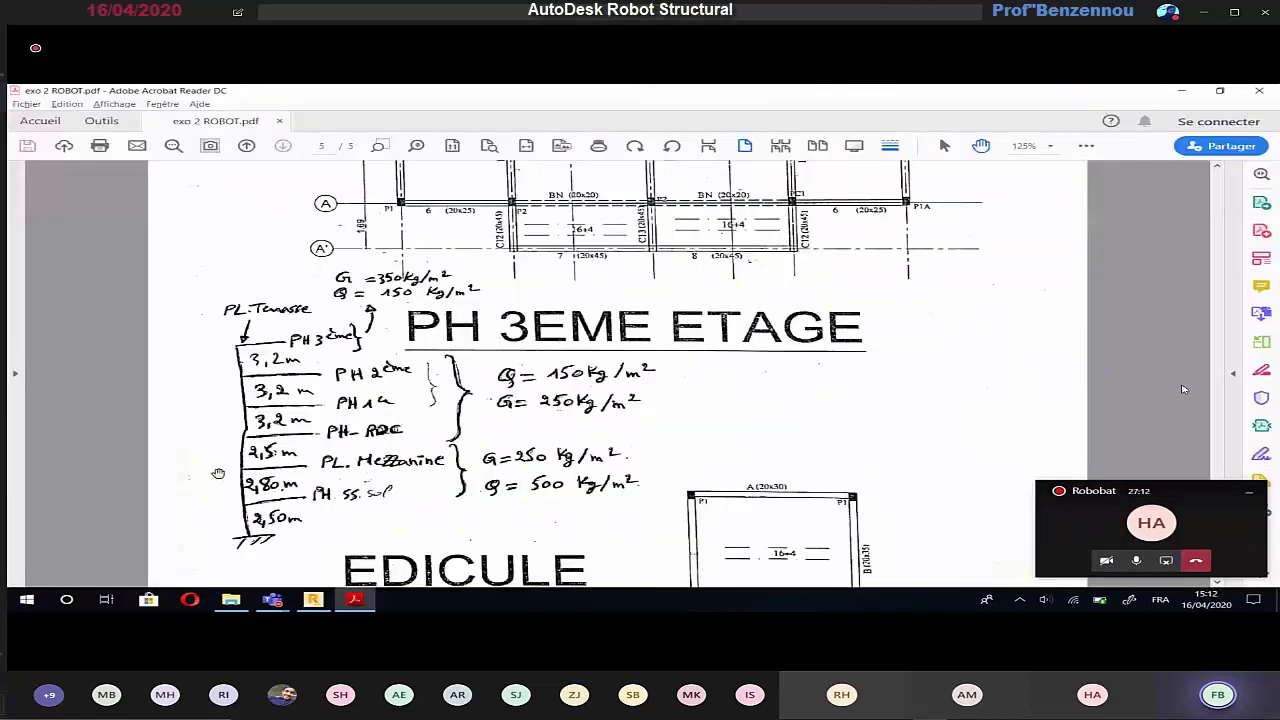
key(alt+Tab)
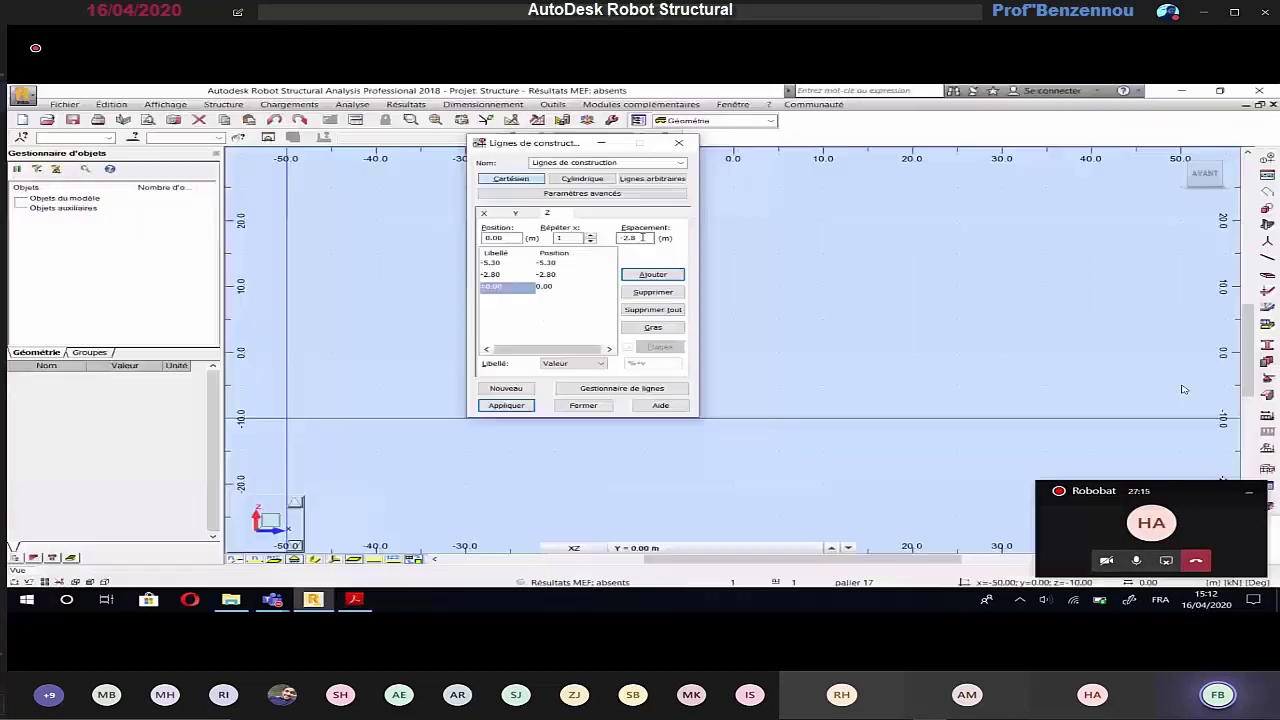
text(.5)
key(Return)
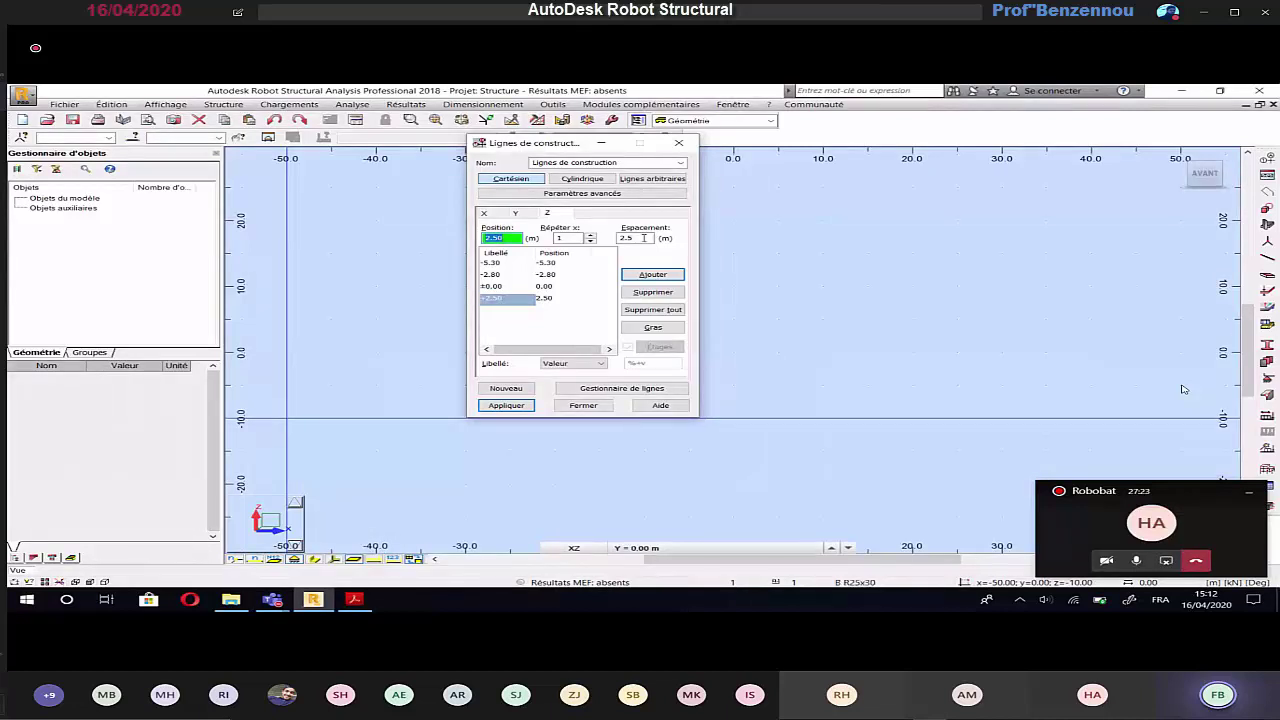
Step: Add three Z-axis construction lines at 3.2 m spacing above the +2.50 level, after checking the PDF, and apply the finished grid
key(alt+Tab)
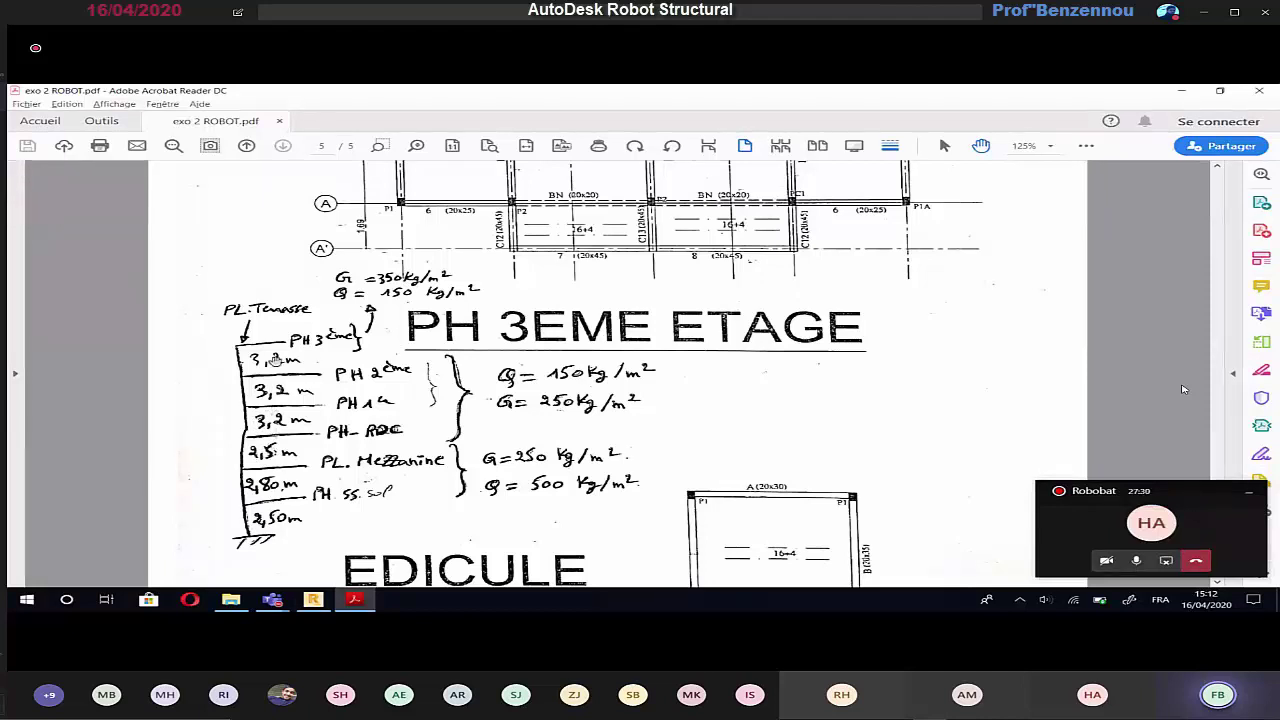
key(alt+Tab)
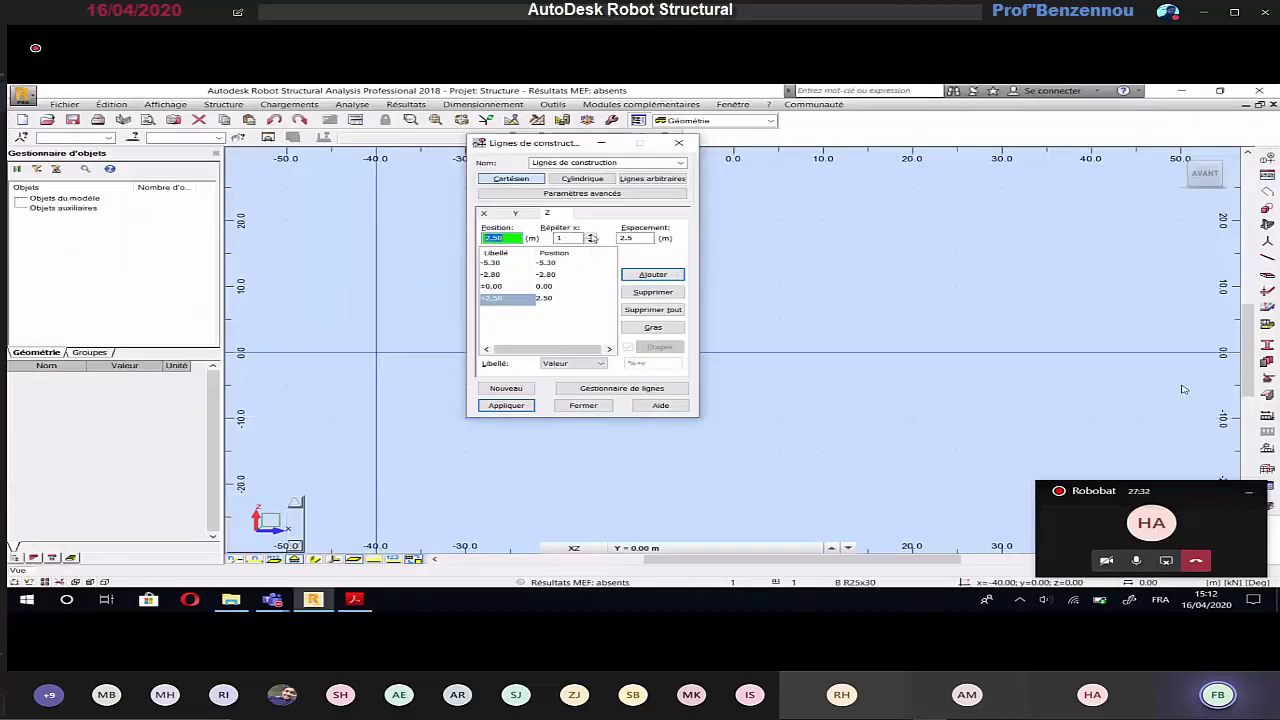
click(591, 236)
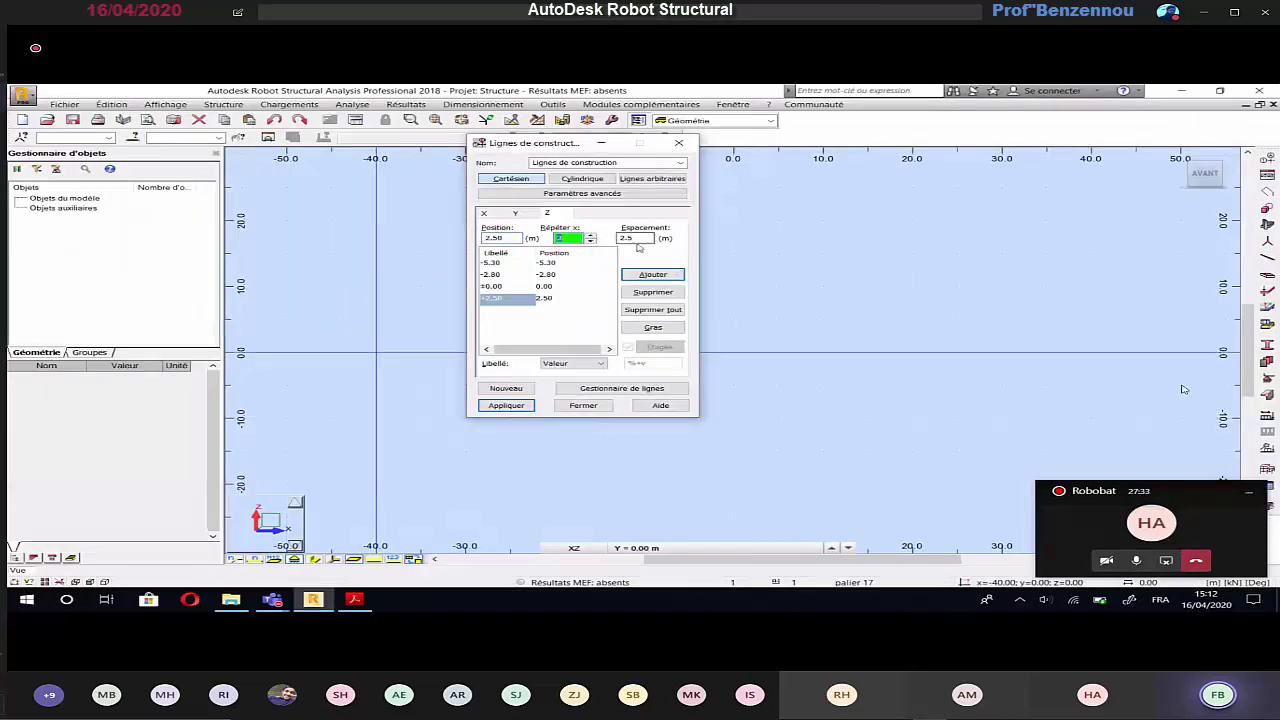
double_click(640, 238)
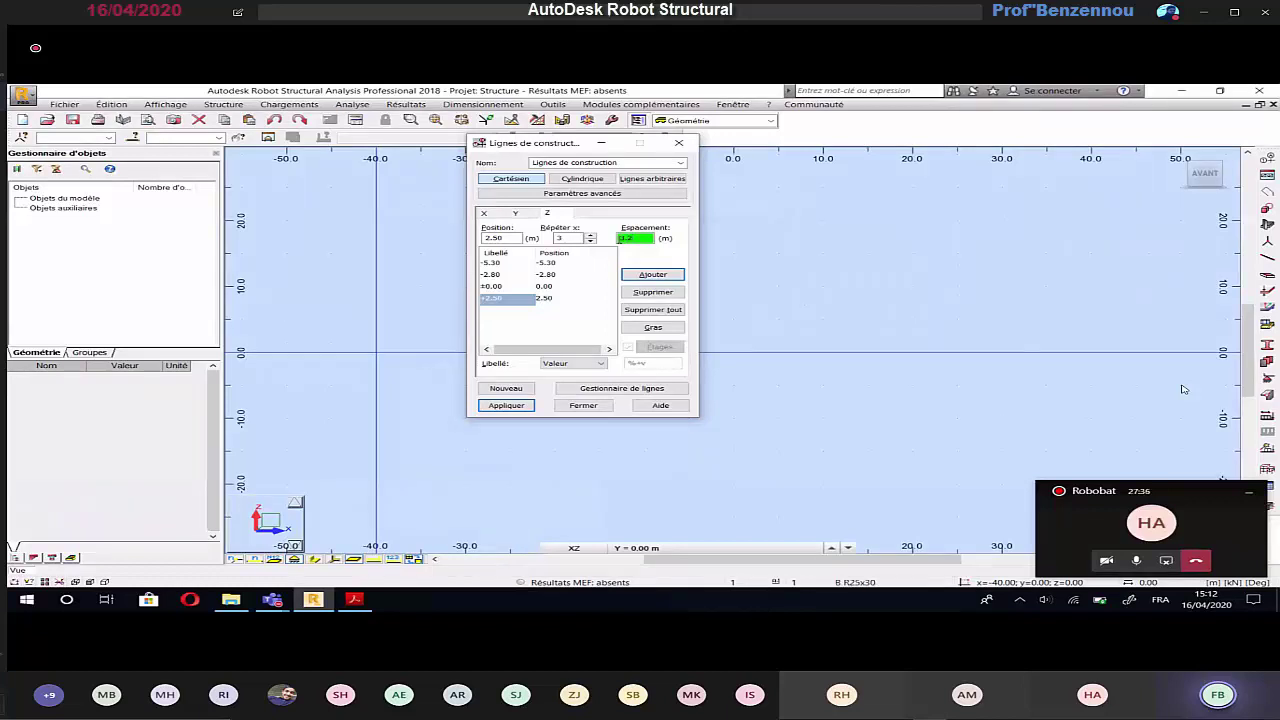
key(Return)
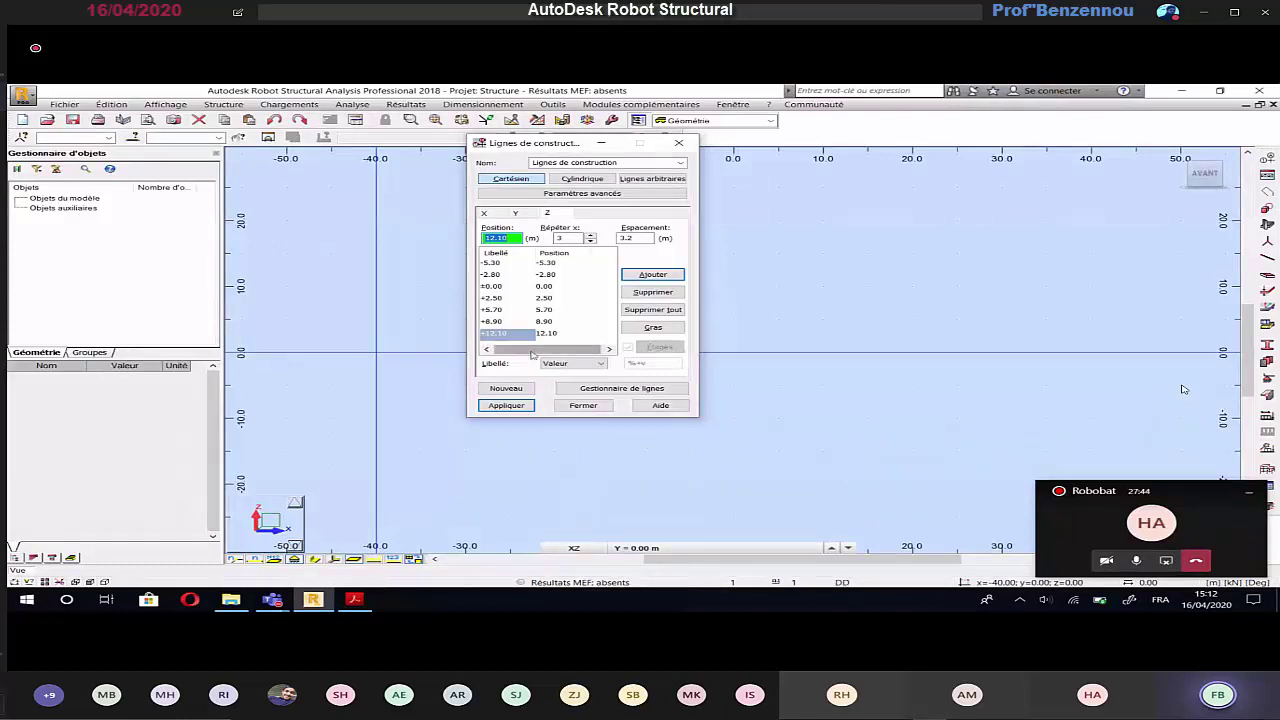
click(495, 405)
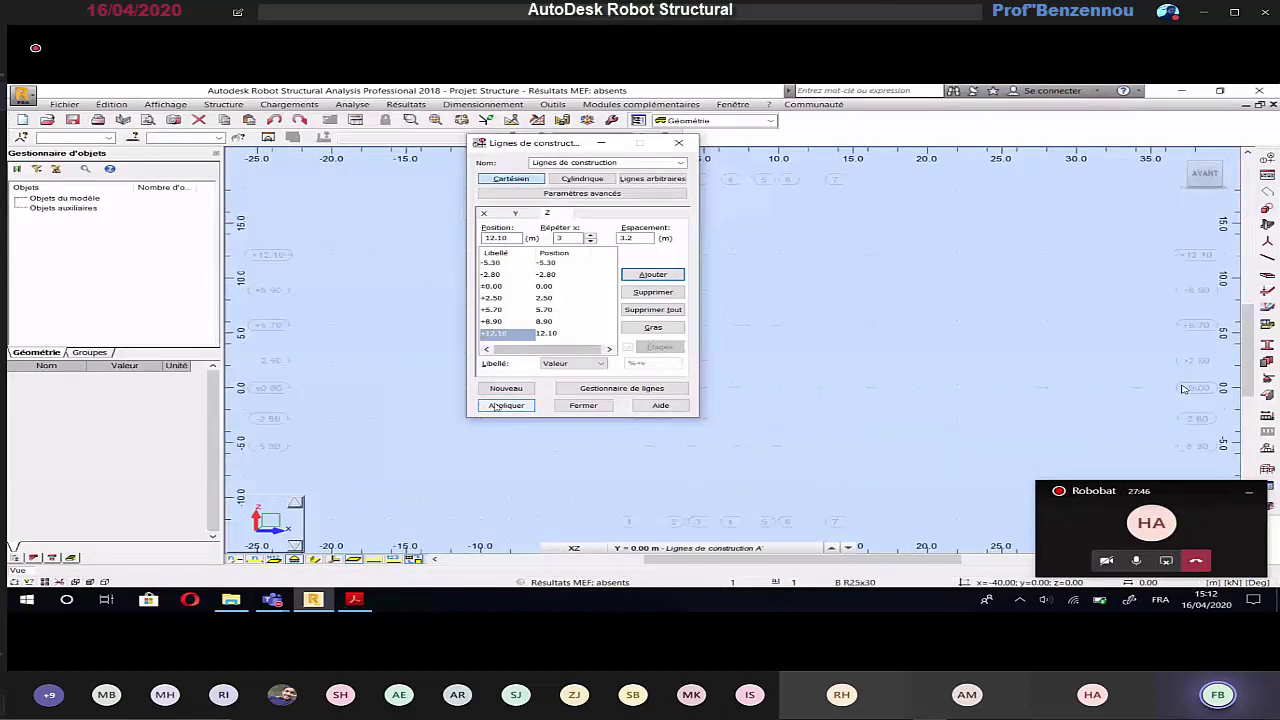
click(582, 405)
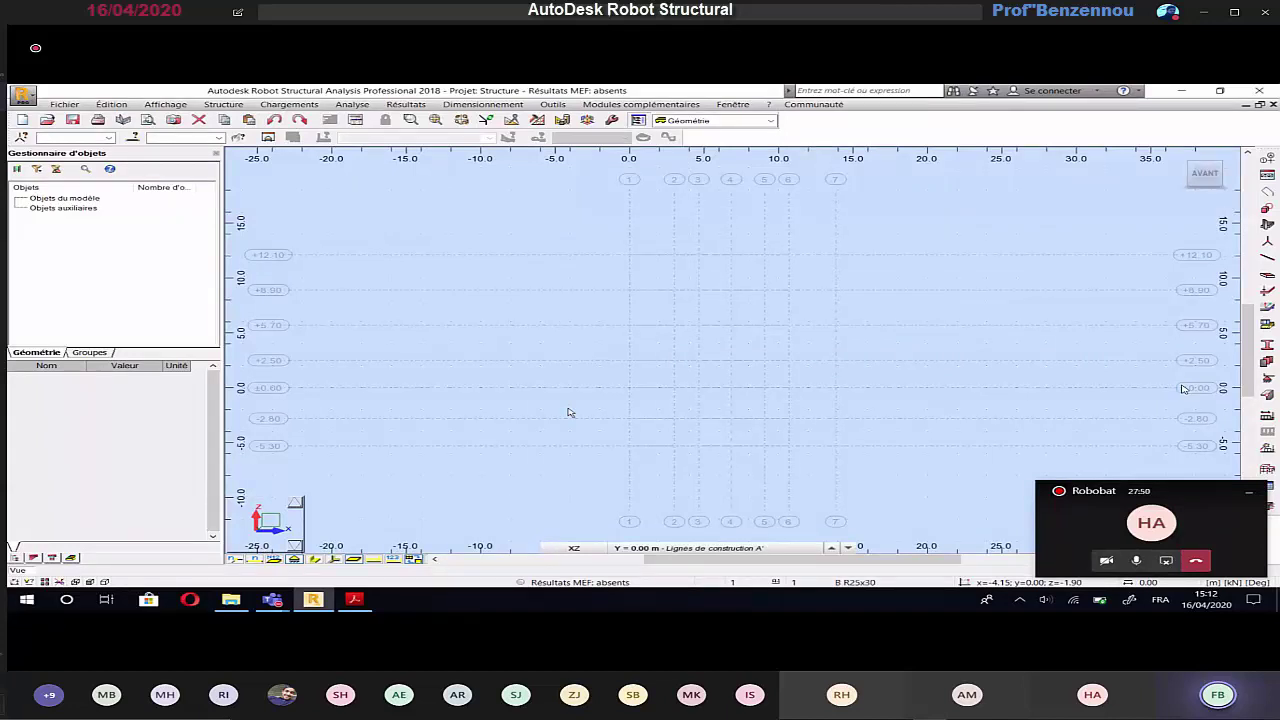
Step: Switch to the exercise PDF and examine the column sections and wall thicknesses noted on the PH SOUS SOL plan
key(alt+Tab)
ctrl+scroll(1182, 389, down, 5)
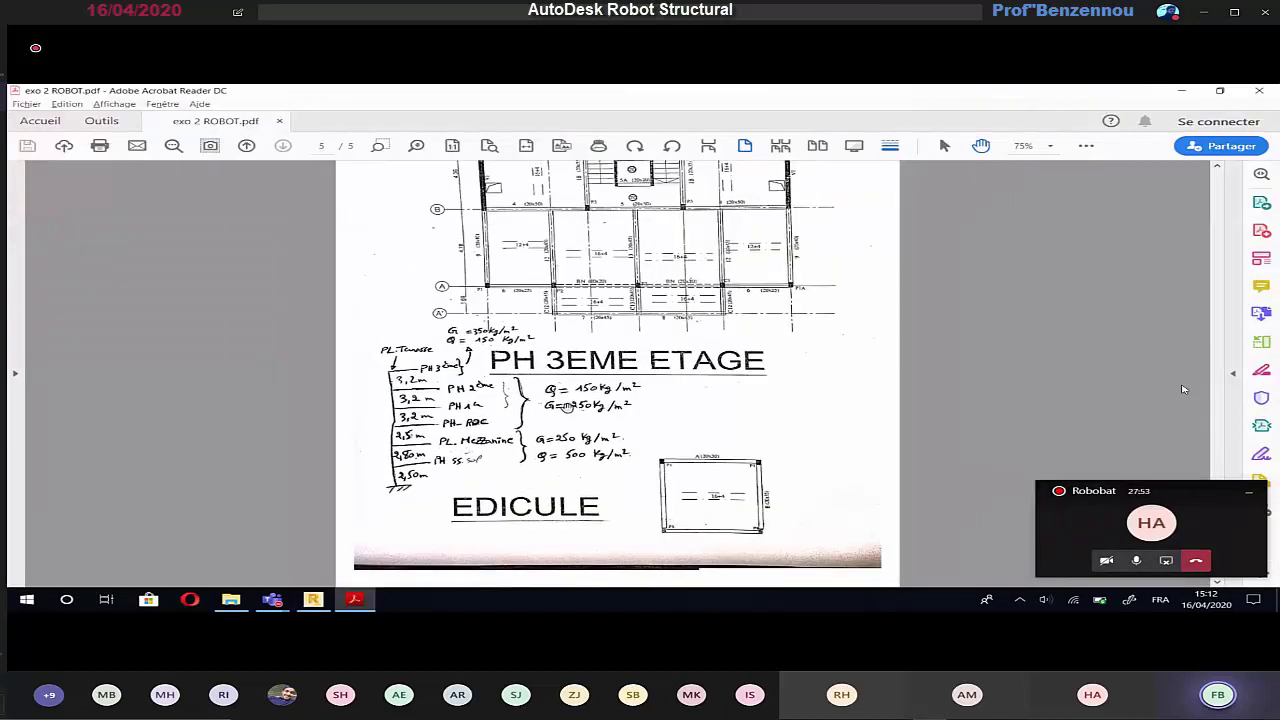
ctrl+scroll(1182, 389, up, 2)
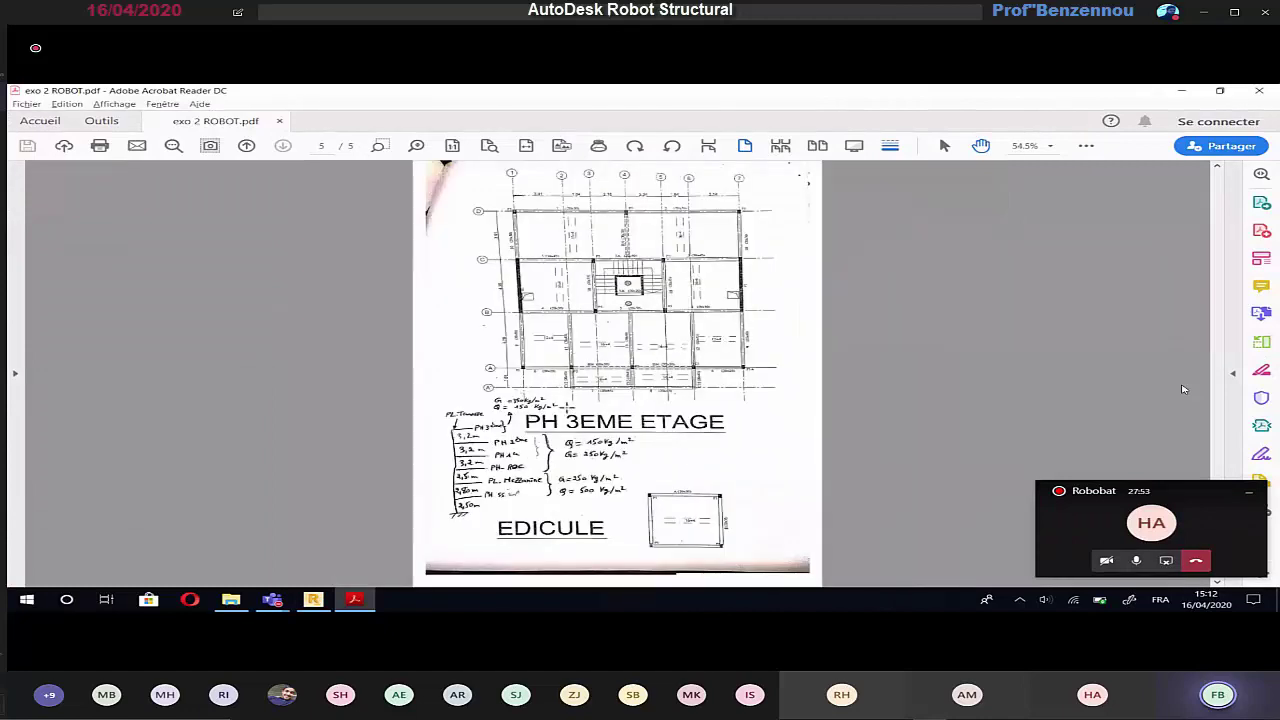
ctrl+scroll(1183, 389, down, 1)
scroll(1183, 389, up, 4)
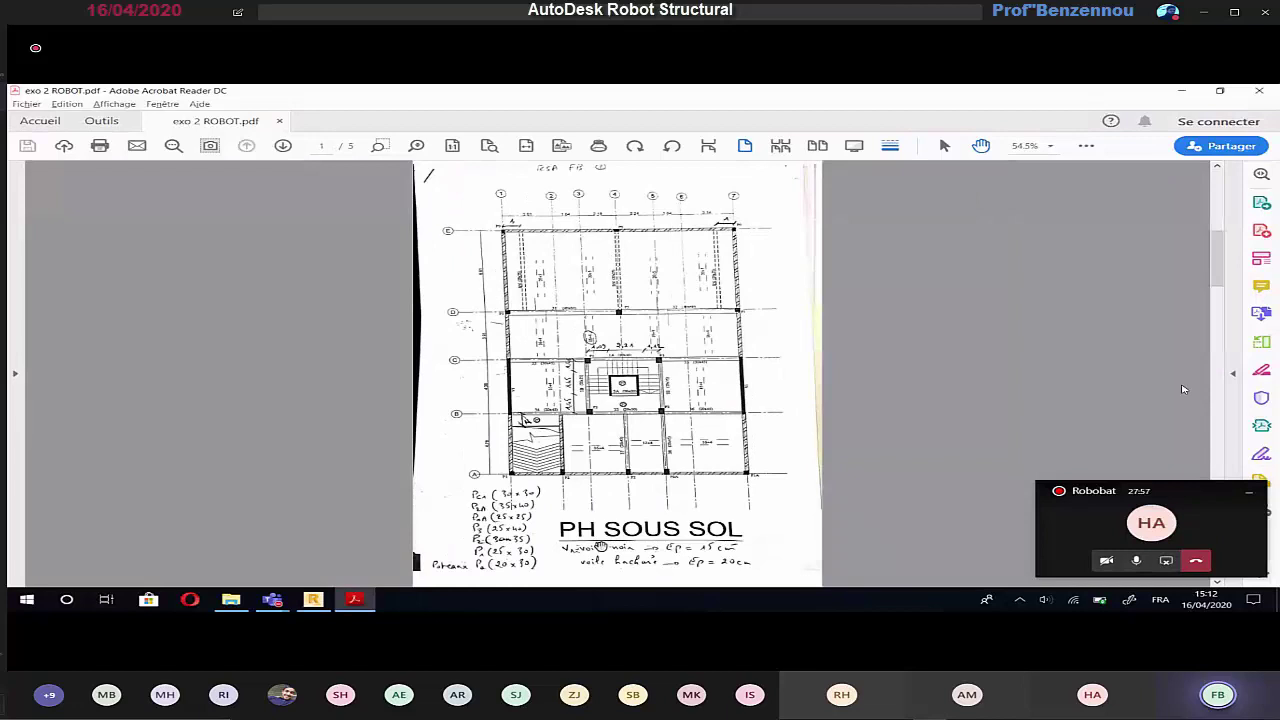
ctrl+scroll(1182, 389, up, 1)
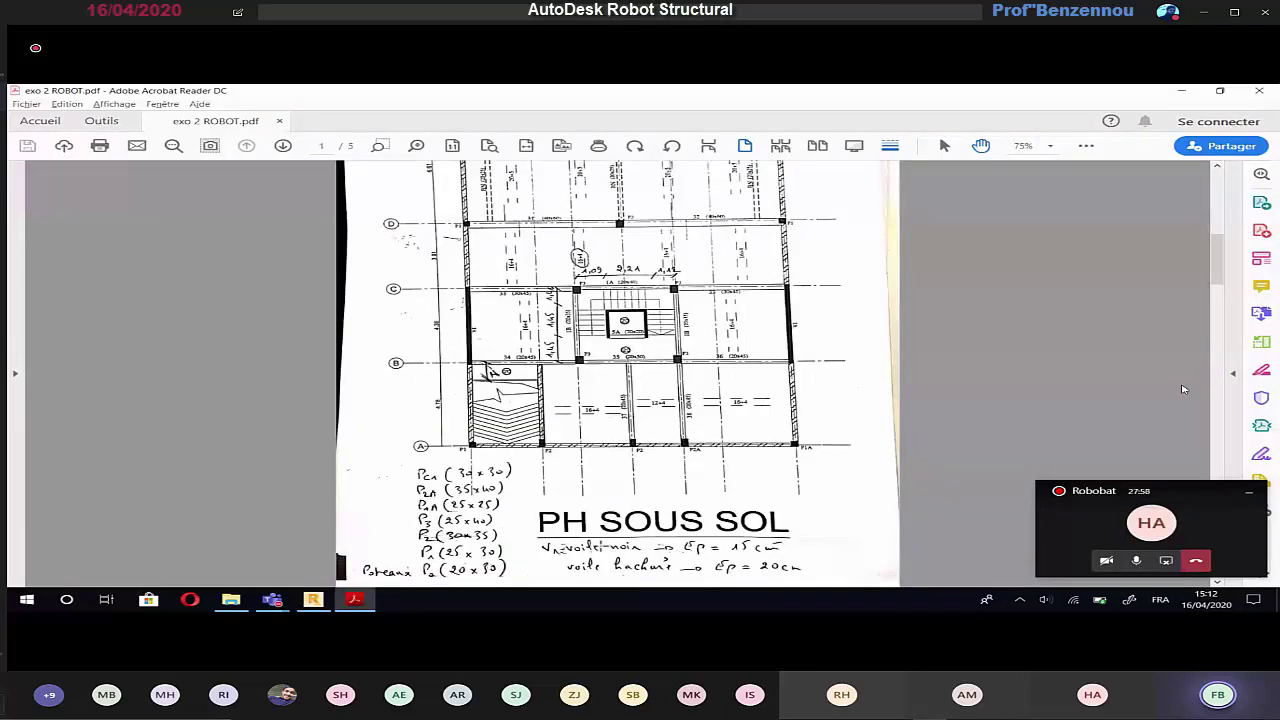
ctrl+scroll(1183, 389, up, 1)
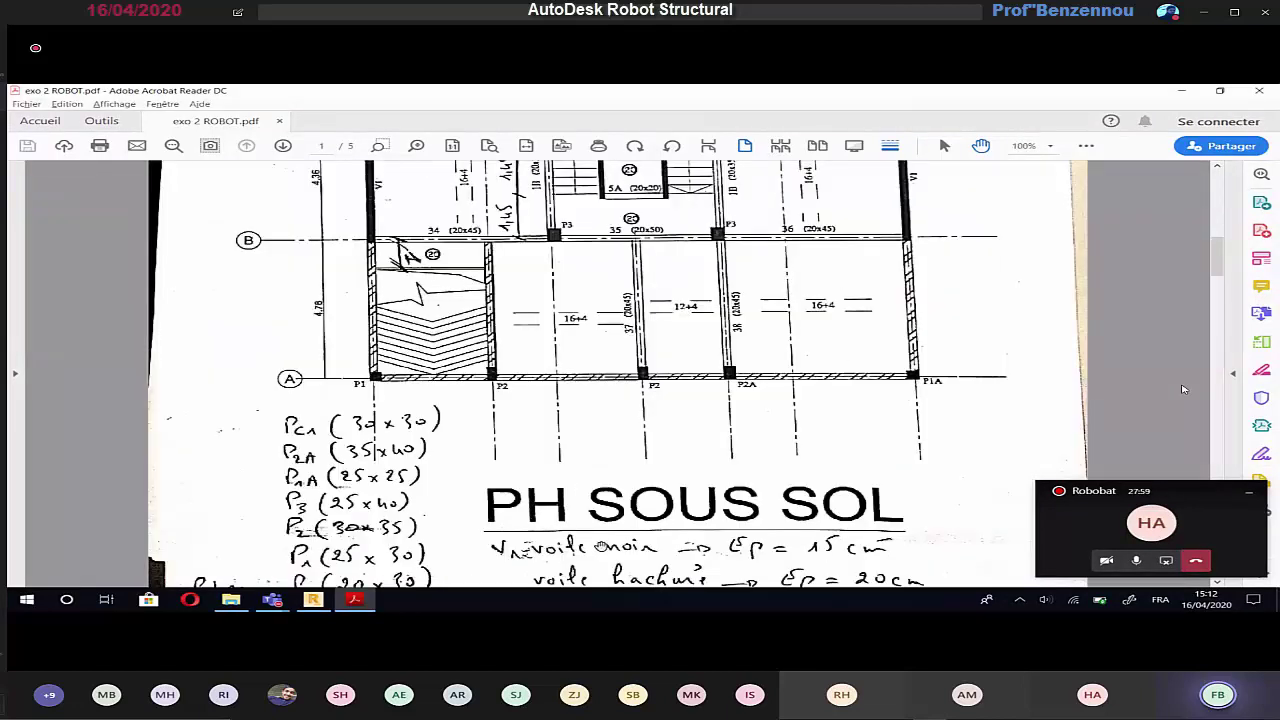
ctrl+scroll(1183, 389, up, 1)
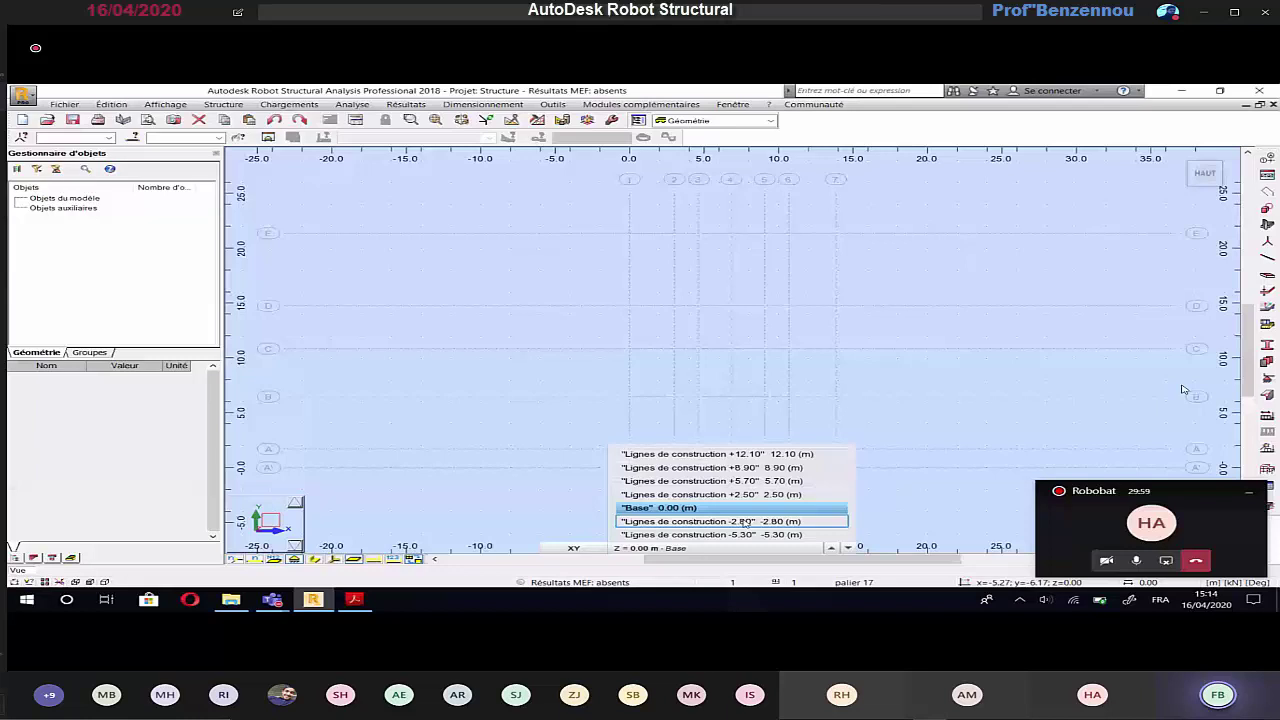
Step: Set the XY plan view in Robot to the construction line level at Z = -2.80 m
click(809, 522)
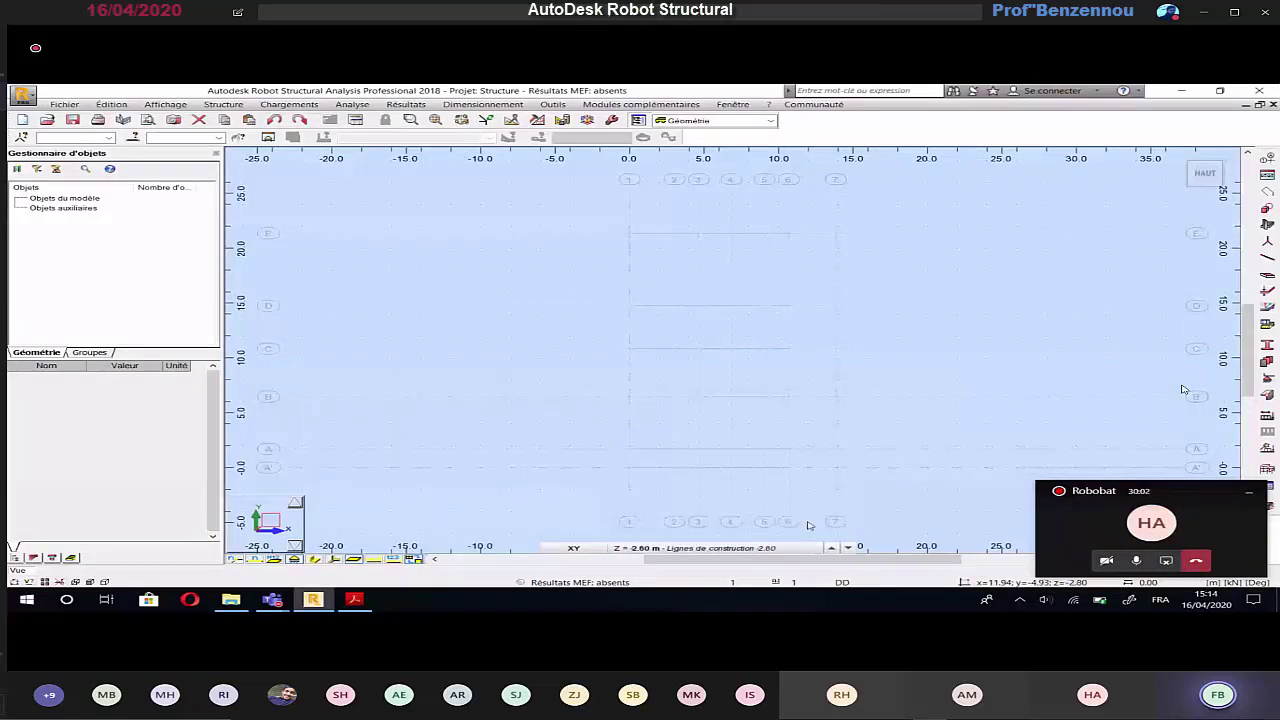
click(716, 547)
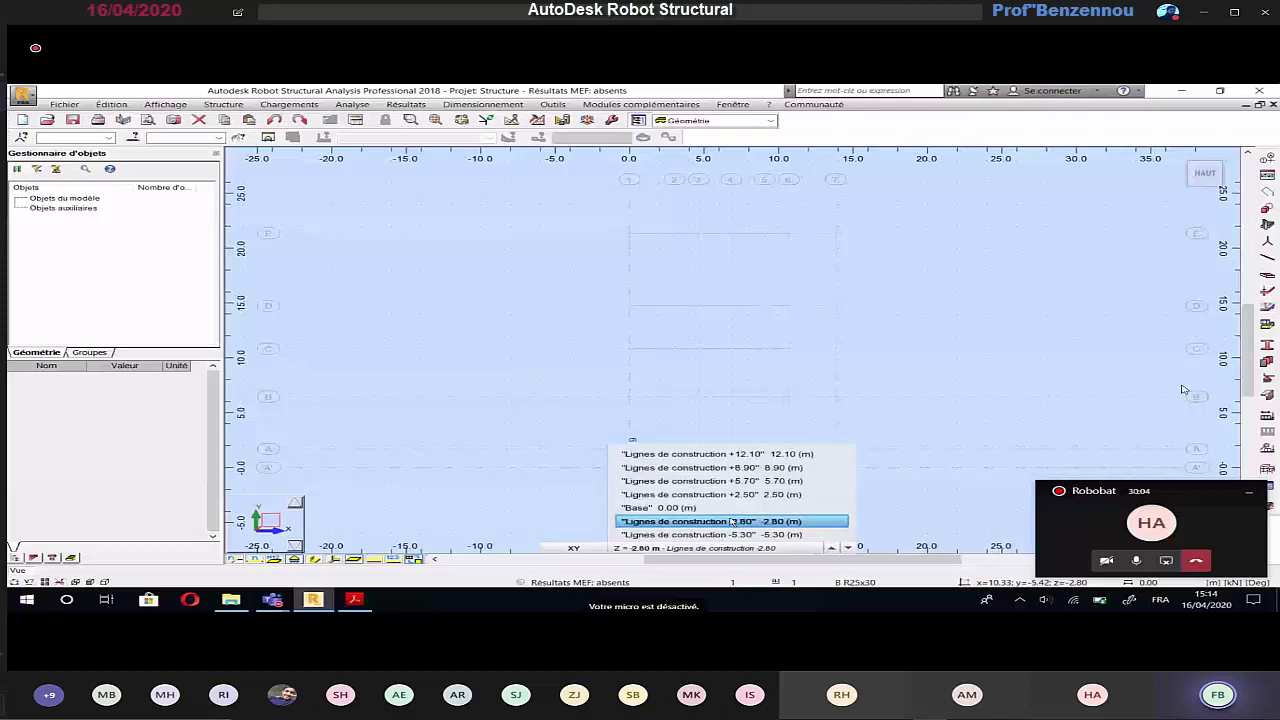
click(553, 520)
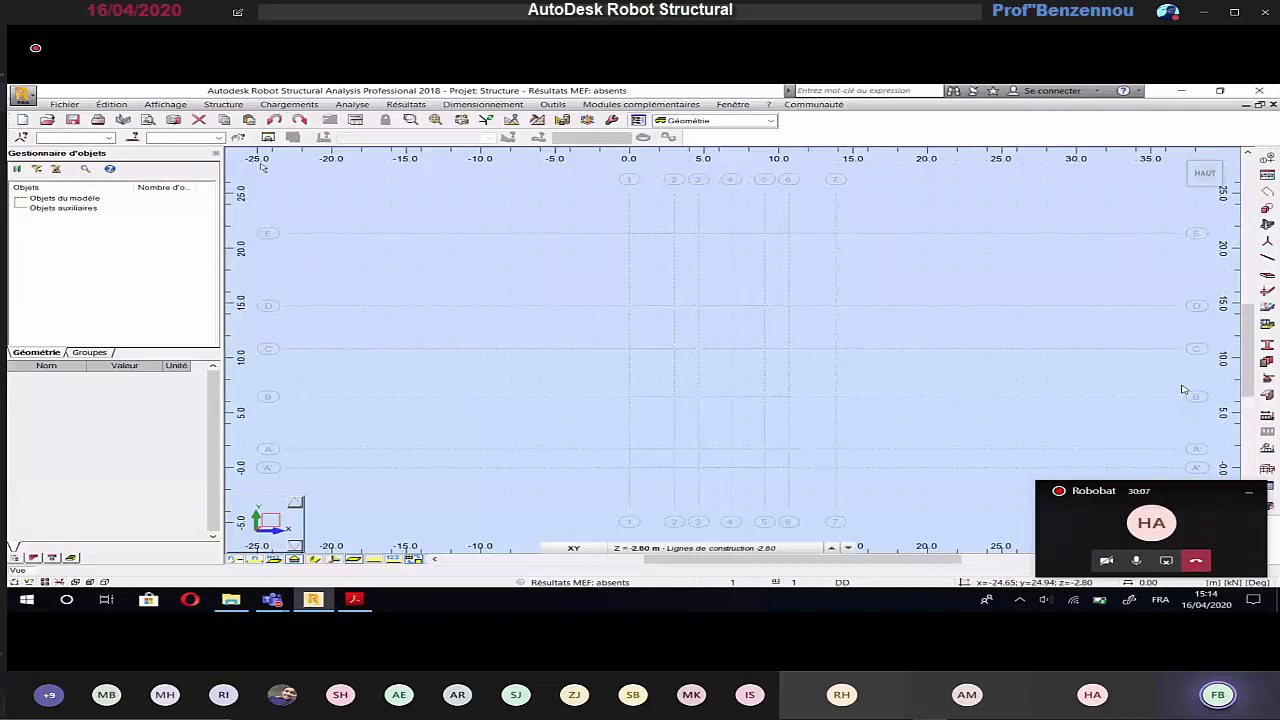
Step: Start defining columns (Poteaux) and set the column type to reinforced concrete, Poteau BA
click(223, 104)
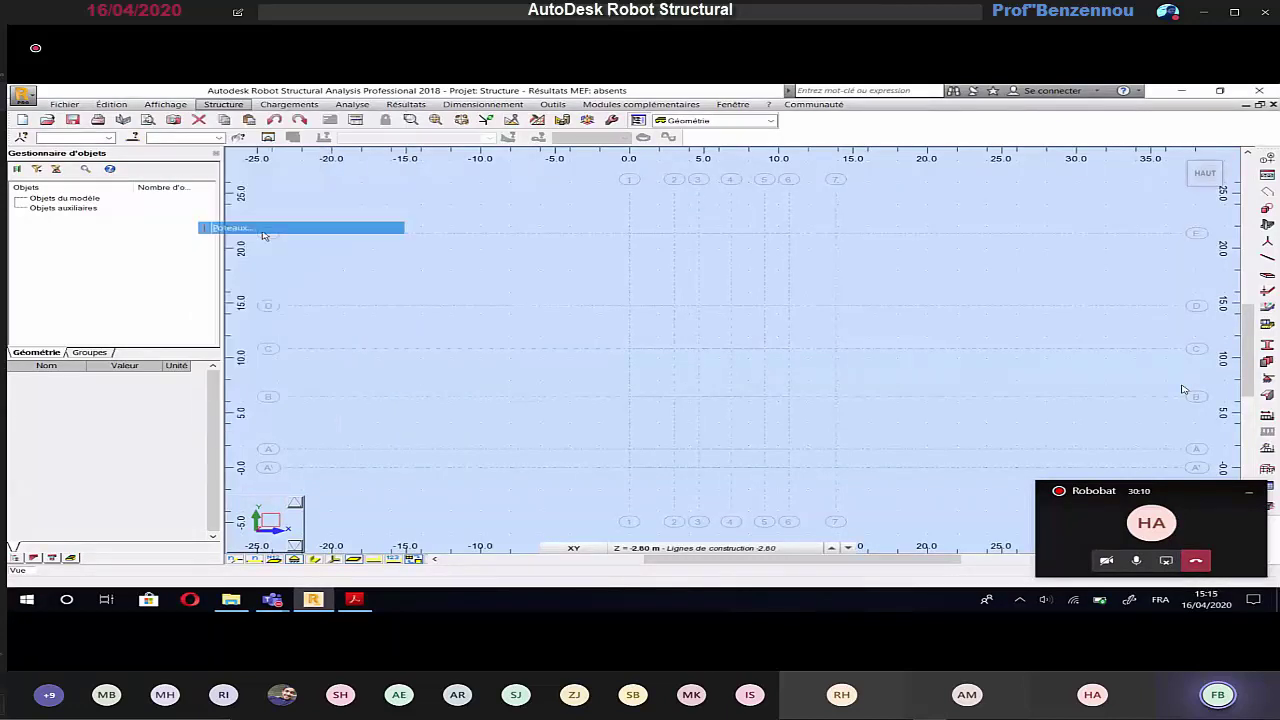
click(300, 231)
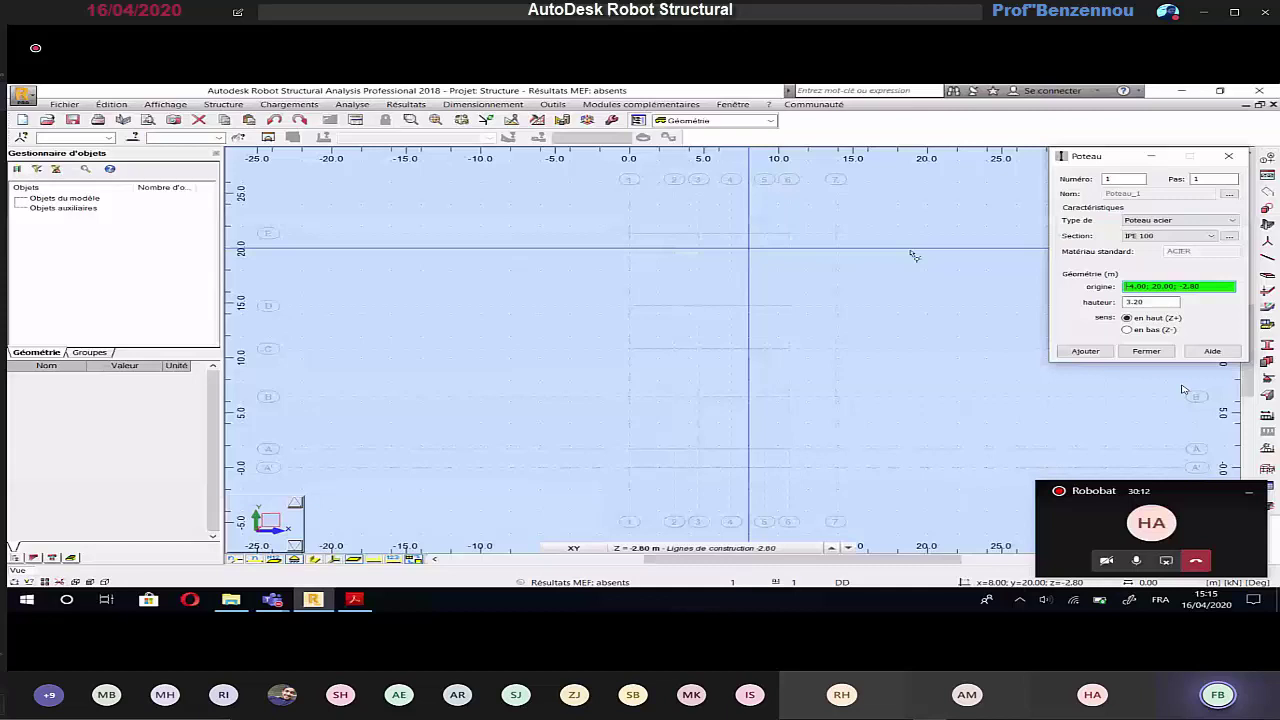
click(1180, 220)
click(1137, 243)
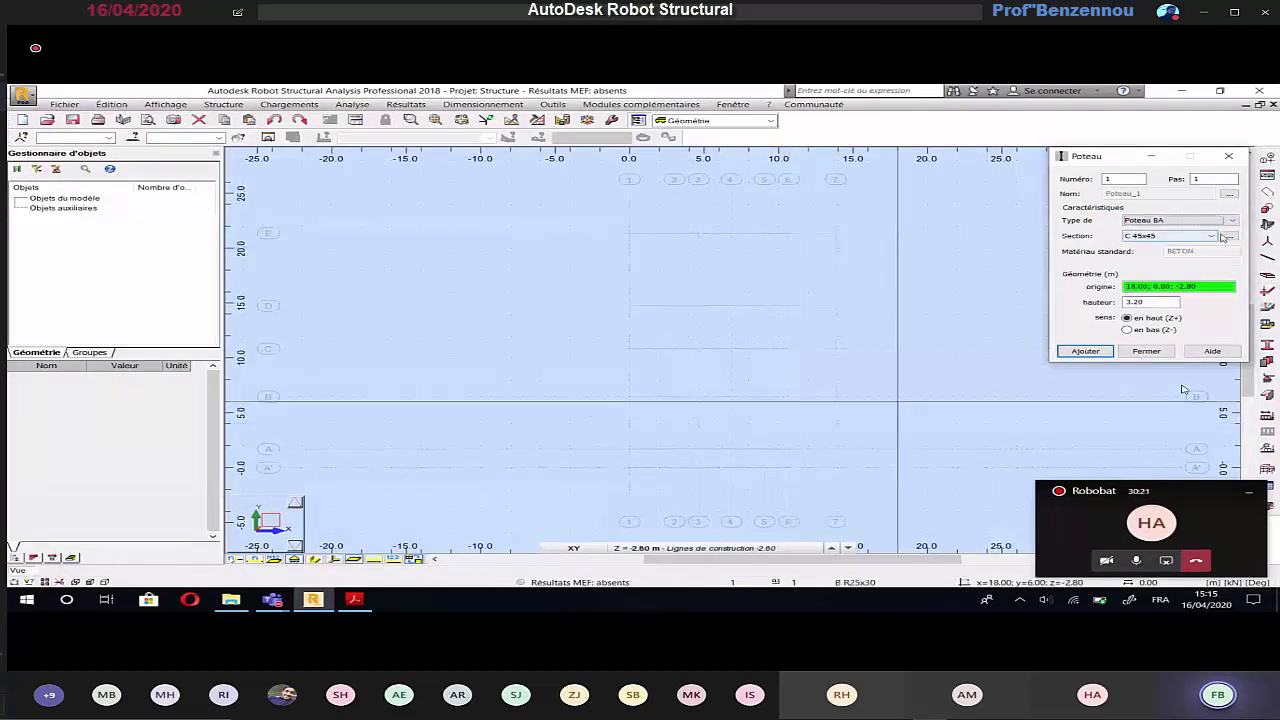
Step: Create a rectangular concrete column section named P0 with b = 20 cm and h = 30 cm
click(1228, 236)
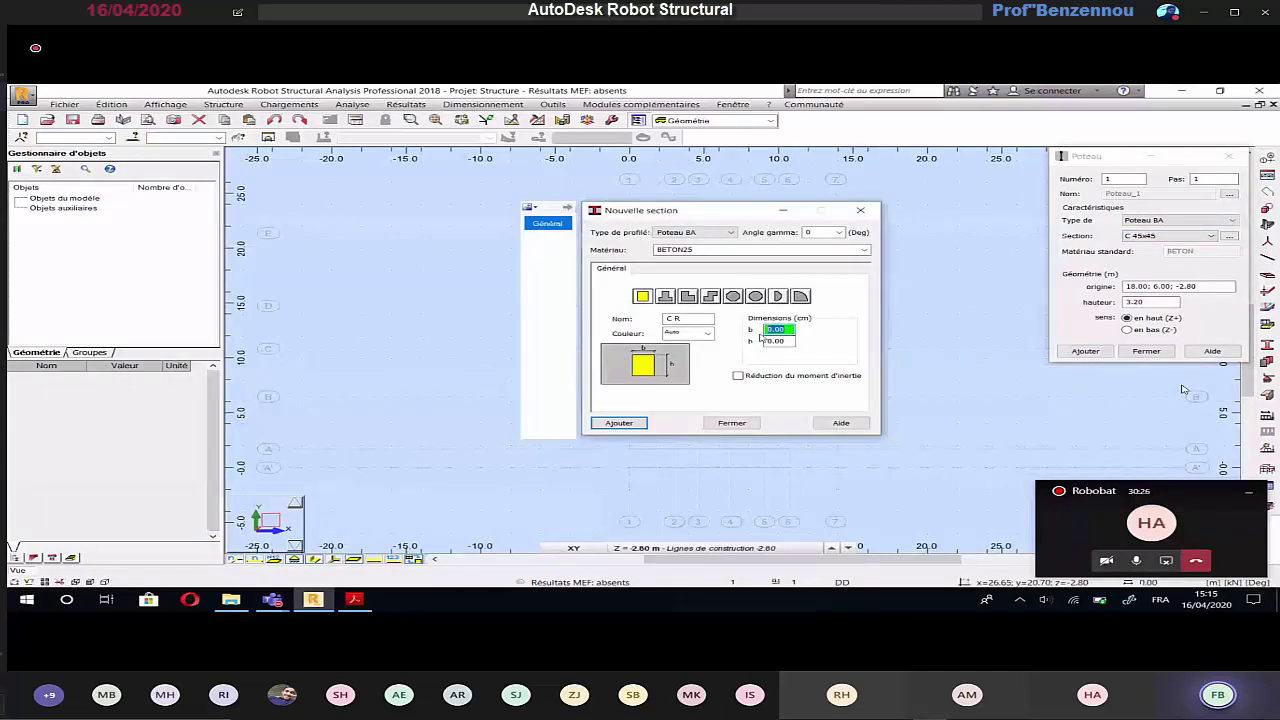
text(20)
key(Tab)
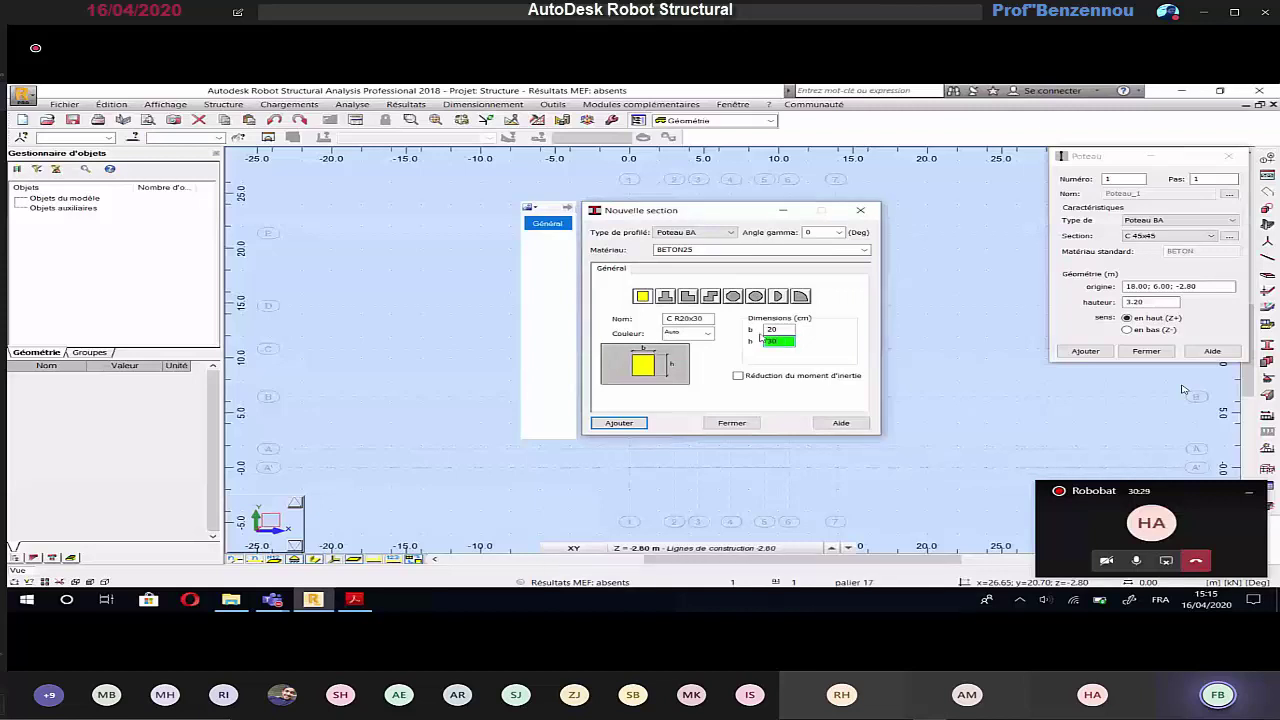
drag(710, 318, 655, 320)
text(P)
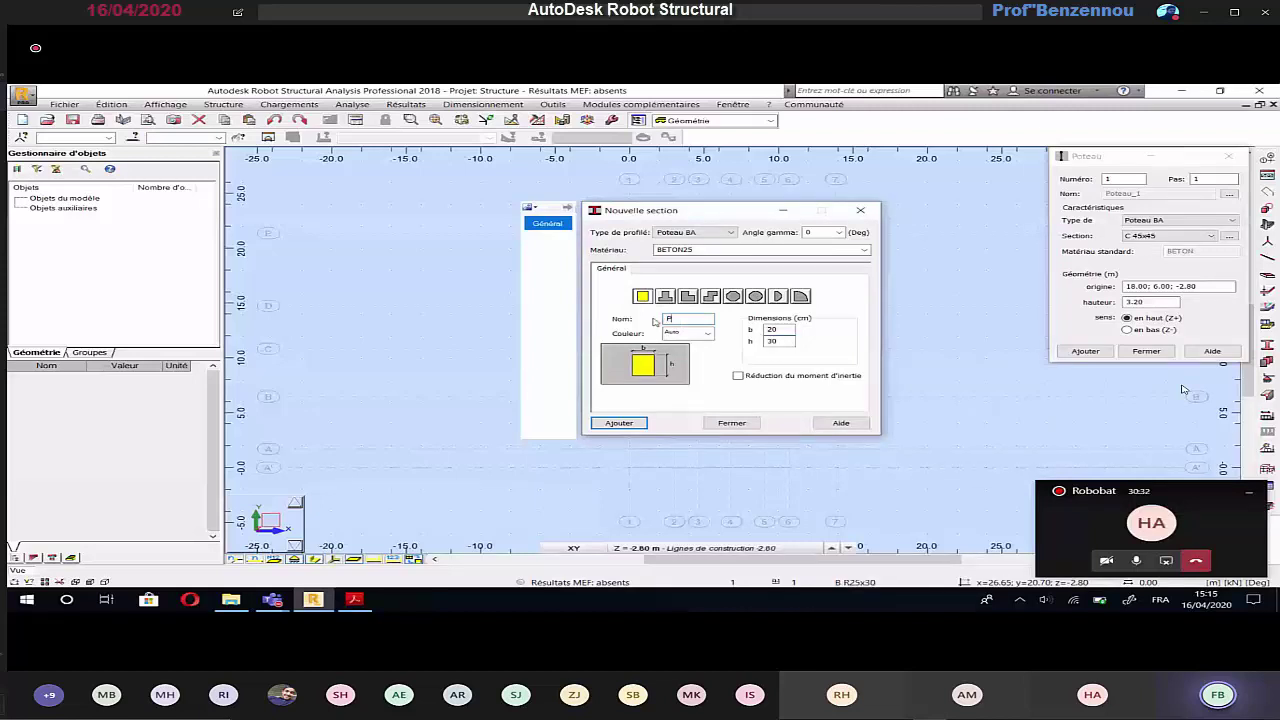
text(0)
click(638, 423)
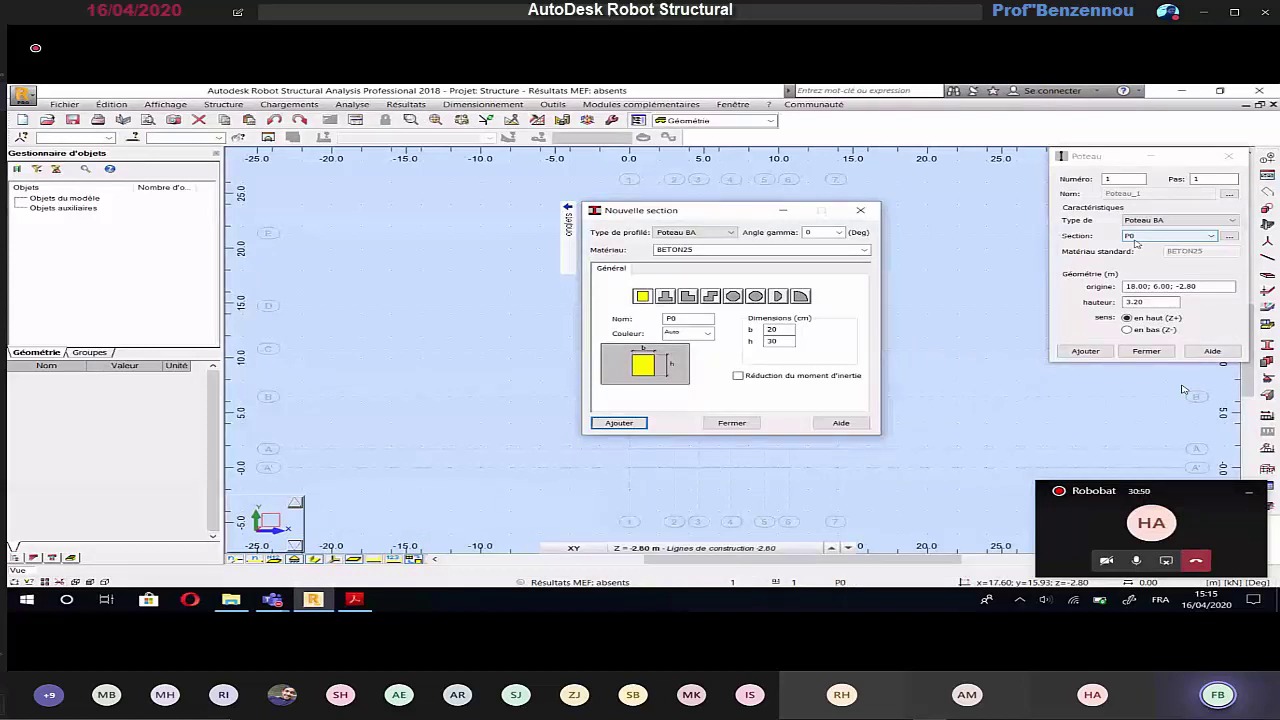
Step: Check the P1 column size in the exercise PDF and add section P1 in Robot with b = 25 cm and h = 30 cm
key(alt+Tab)
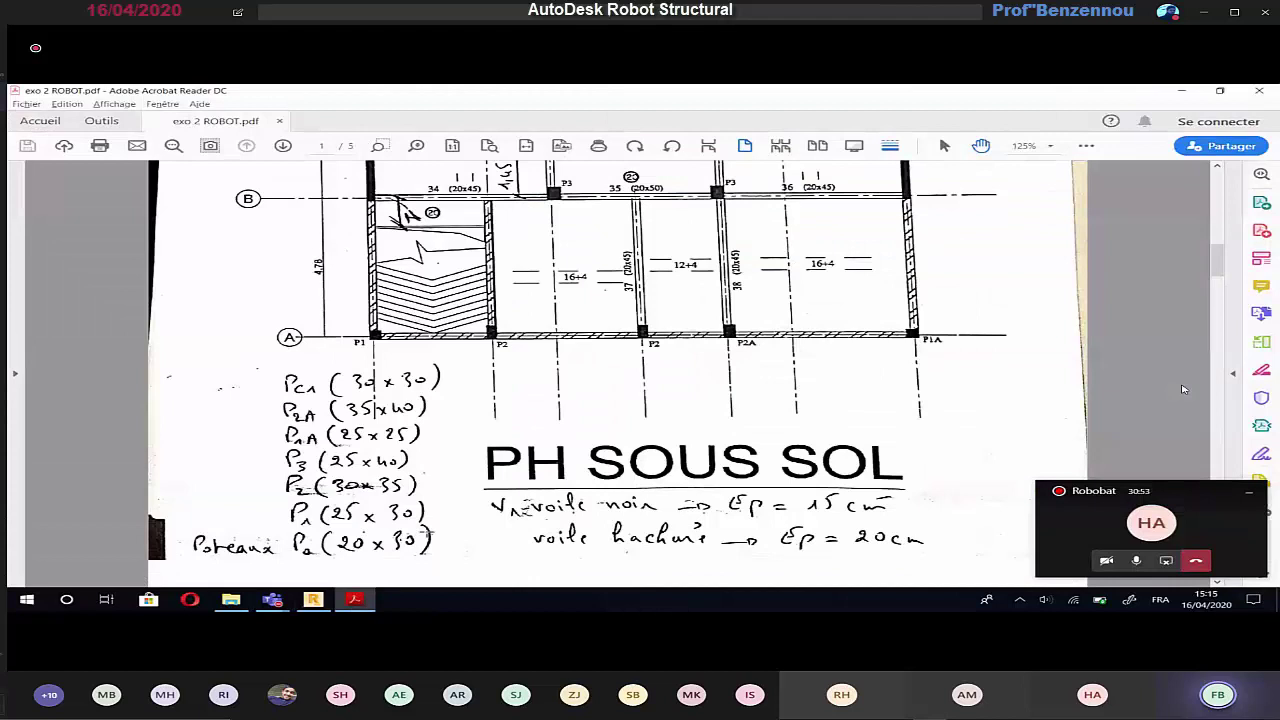
key(alt+Tab)
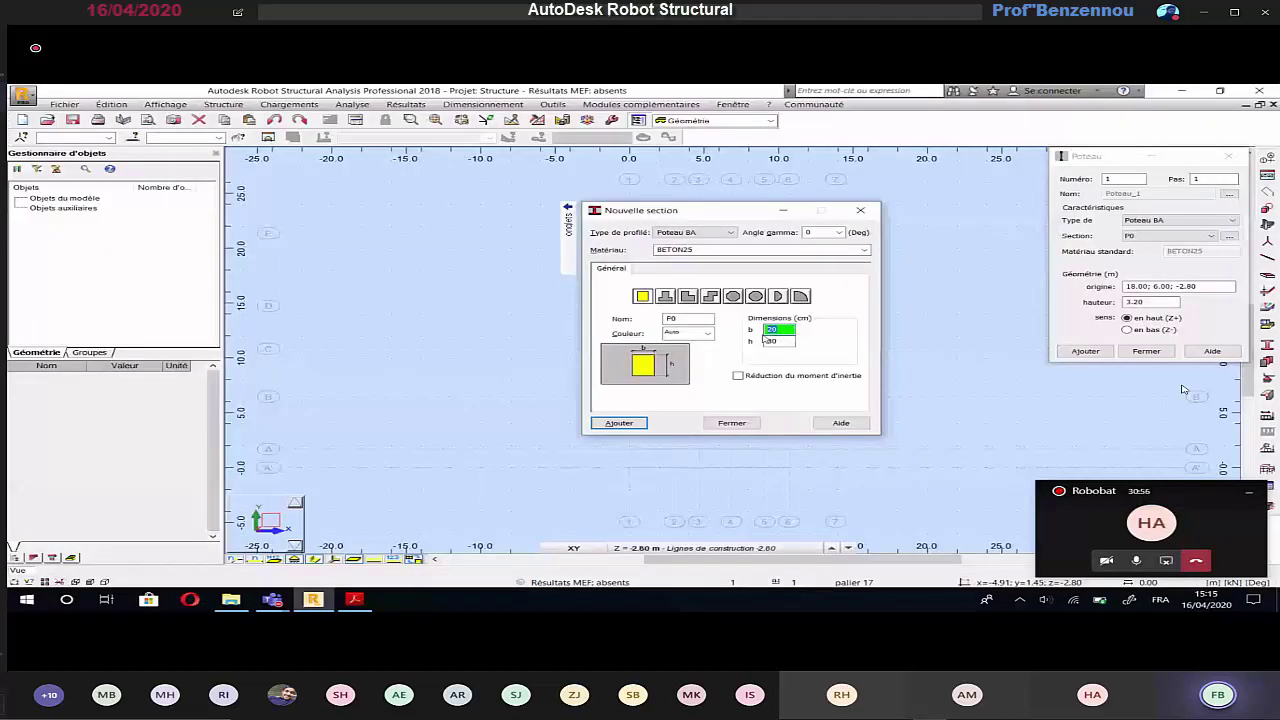
text(25)
key(Tab)
text(30)
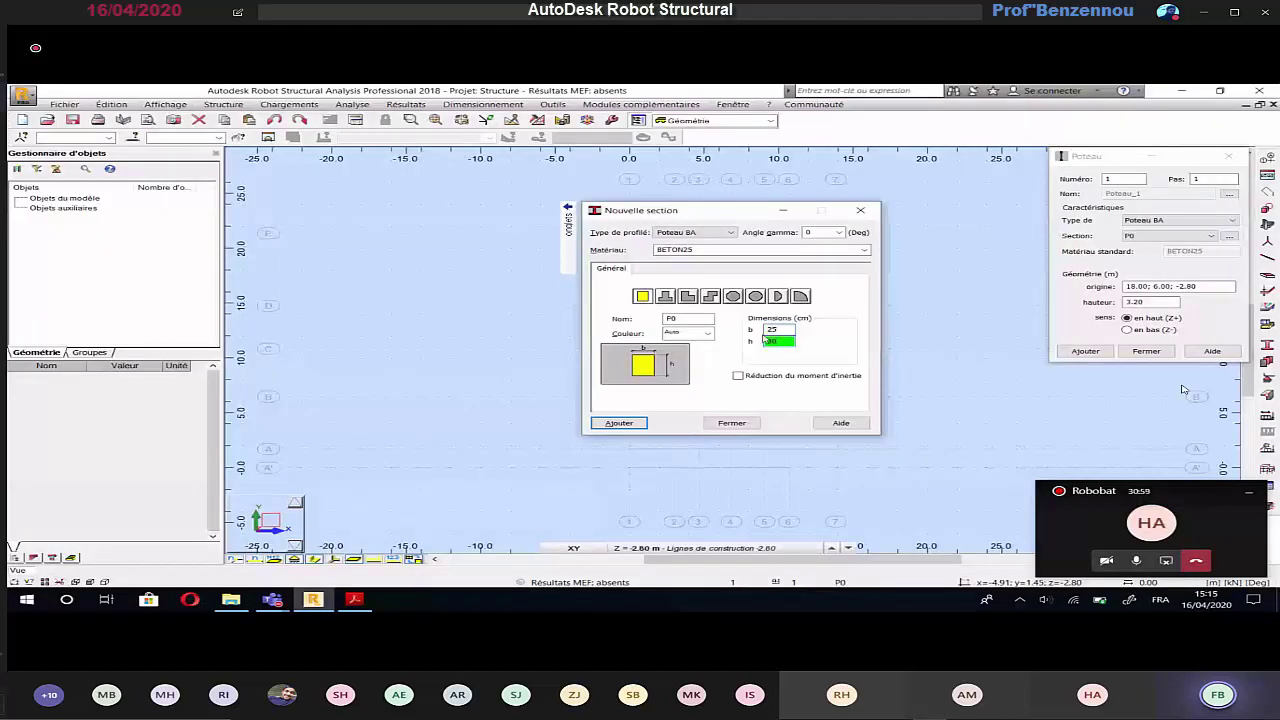
click(701, 317)
key(BackSpace)
text(1)
click(617, 423)
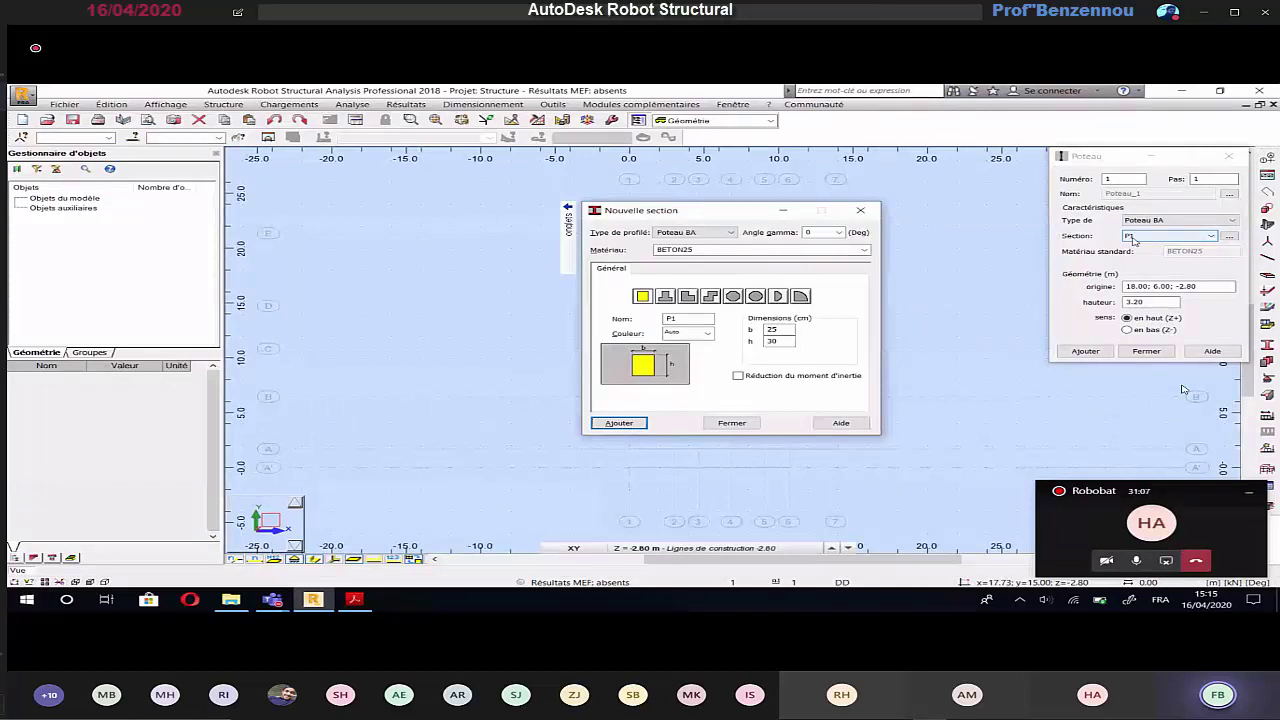
Step: Read the P2 column size in the exercise PDF and add section P2 in Robot with b = 30 cm and h = 35 cm
key(alt+Tab)
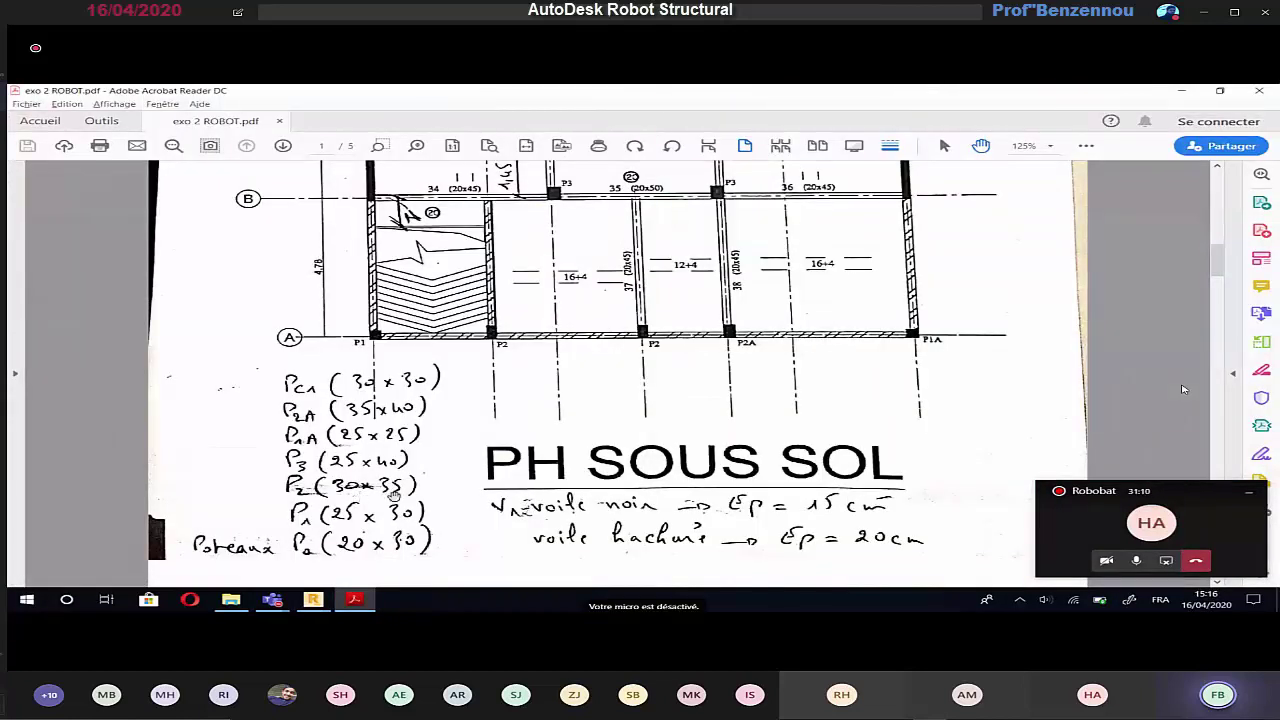
key(alt+Tab)
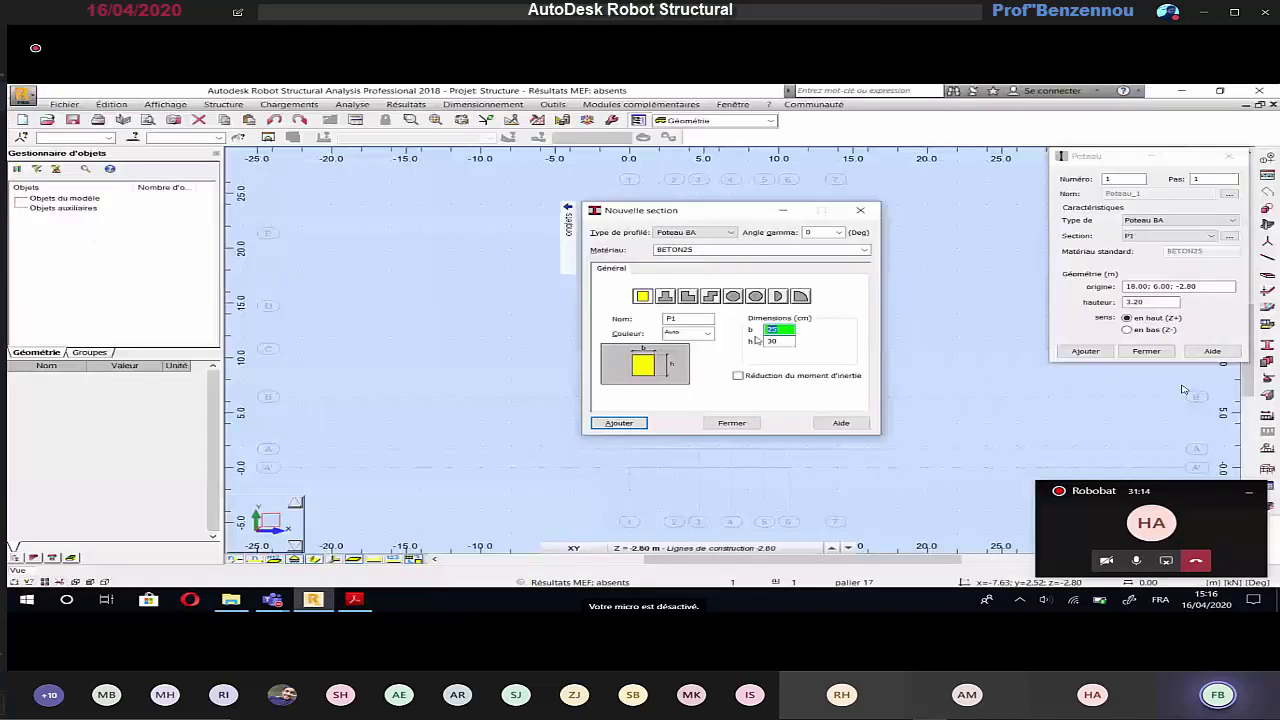
text(30)
key(Tab)
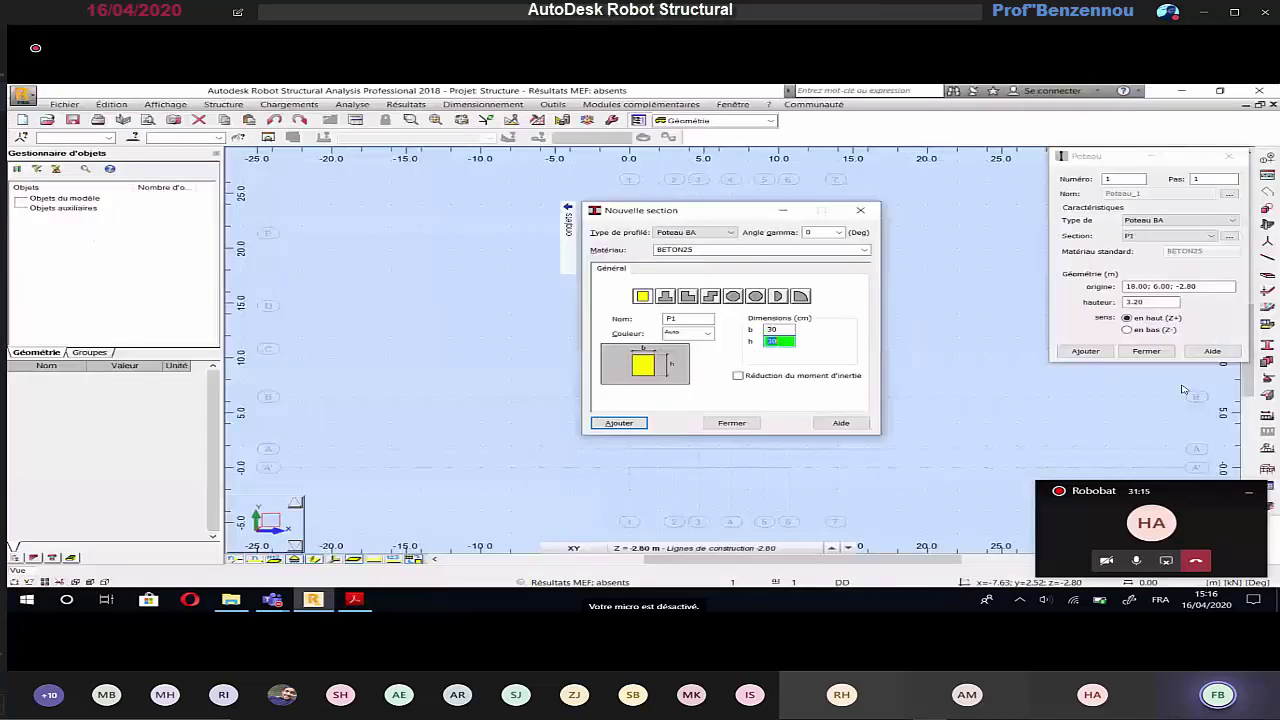
text(35)
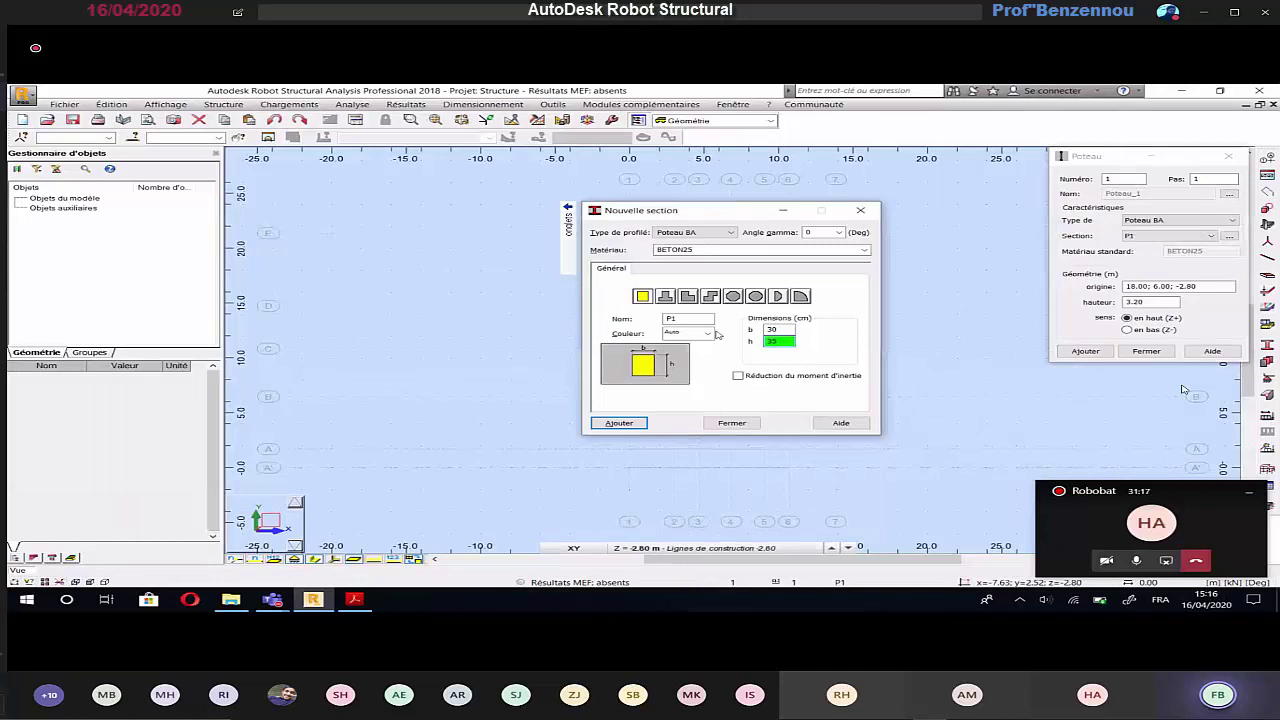
click(673, 318)
key(Return)
Step: Read the P3 column size in the exercise PDF and add section P3 in Robot with b = 25 cm and h = 40 cm
key(alt+Tab)
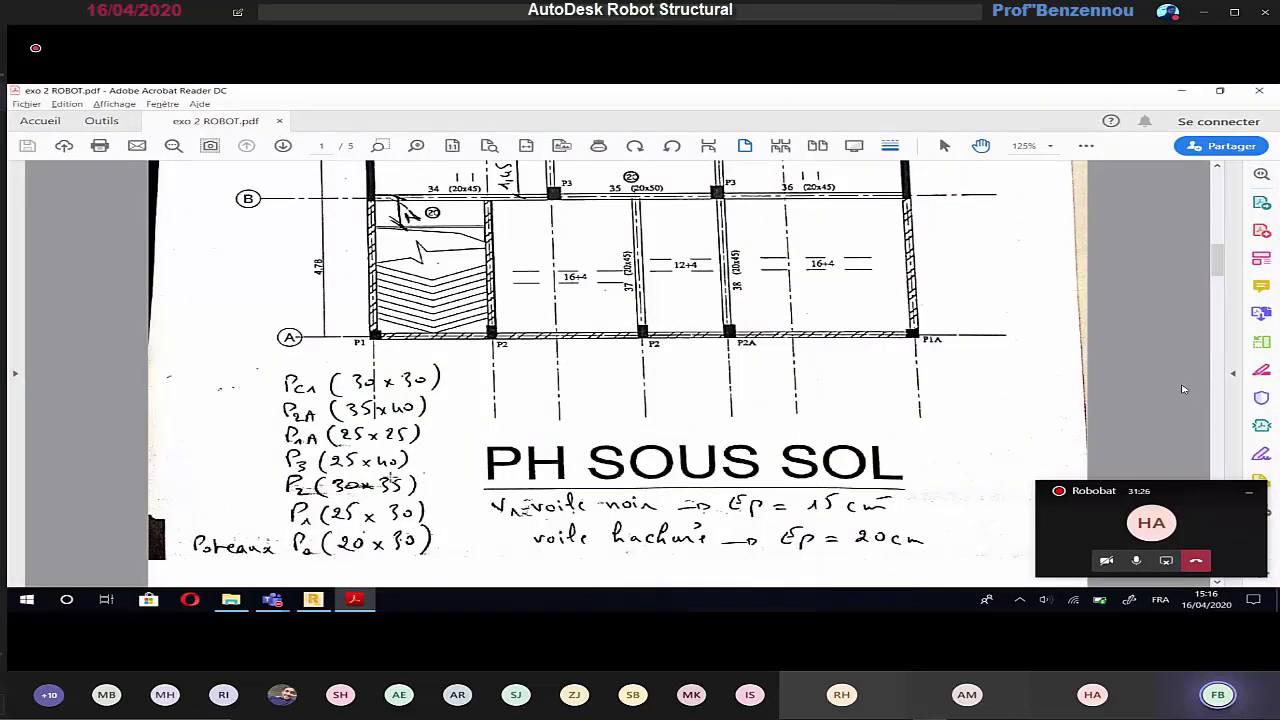
key(alt+Tab)
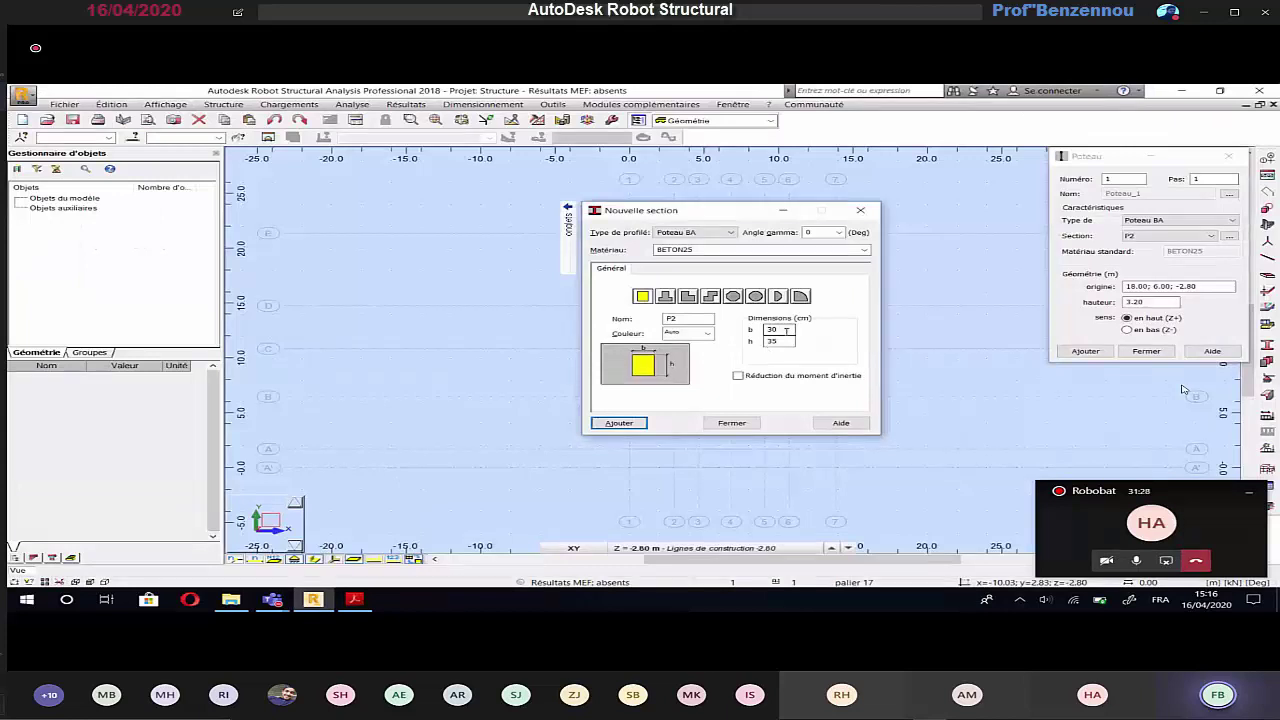
double_click(774, 331)
text(25)
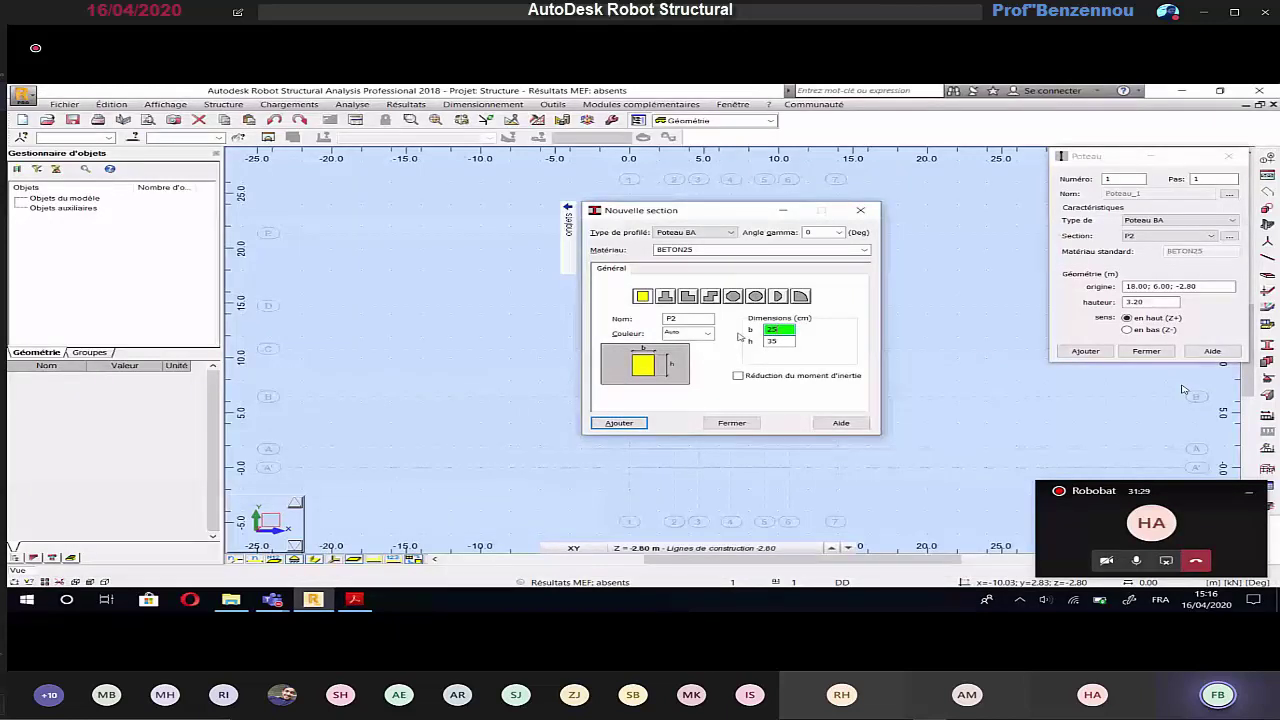
key(Tab)
text(40)
click(681, 318)
key(BackSpace)
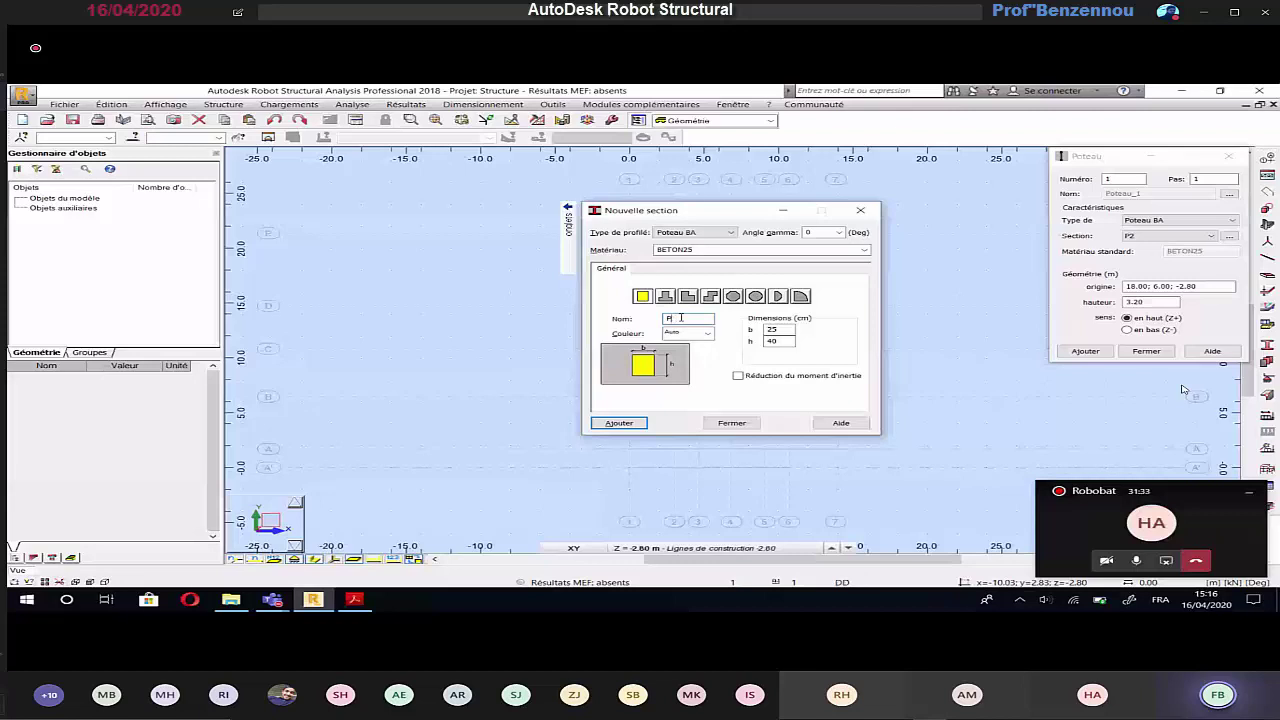
text(3)
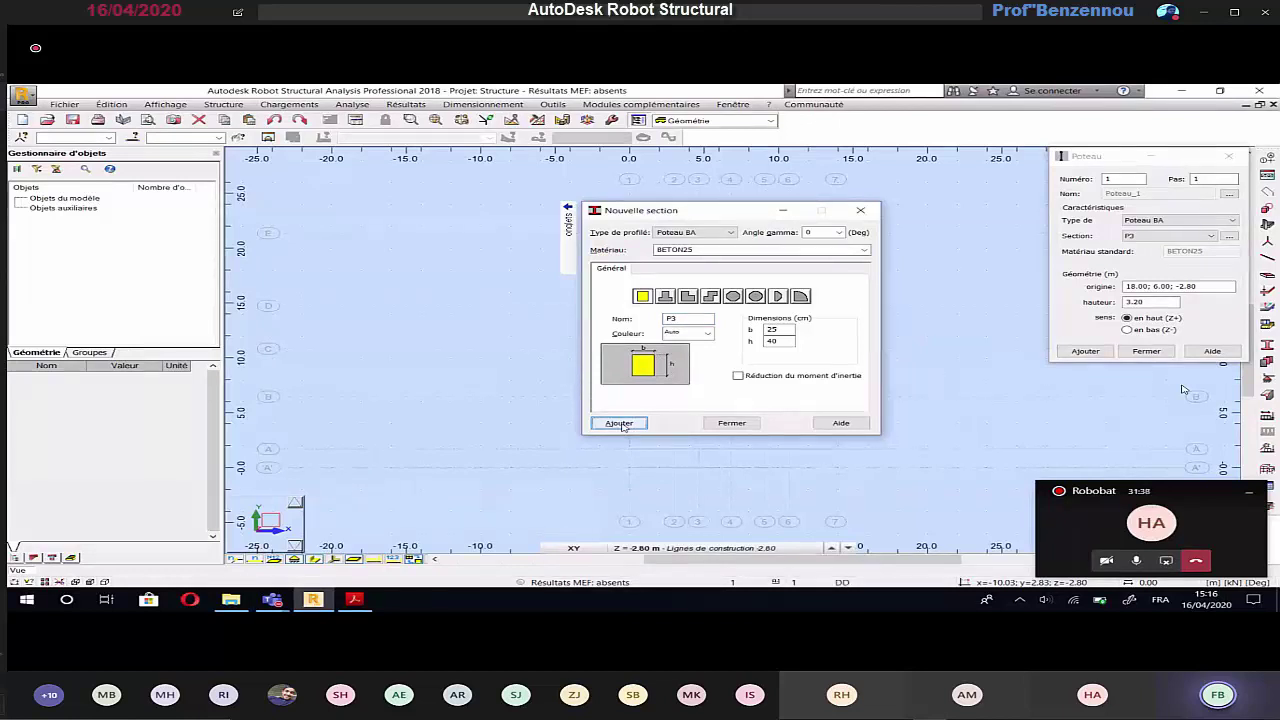
Step: Read the P1A column size in the exercise PDF and add section P1A in Robot with b = 25 cm and h = 25 cm
click(354, 600)
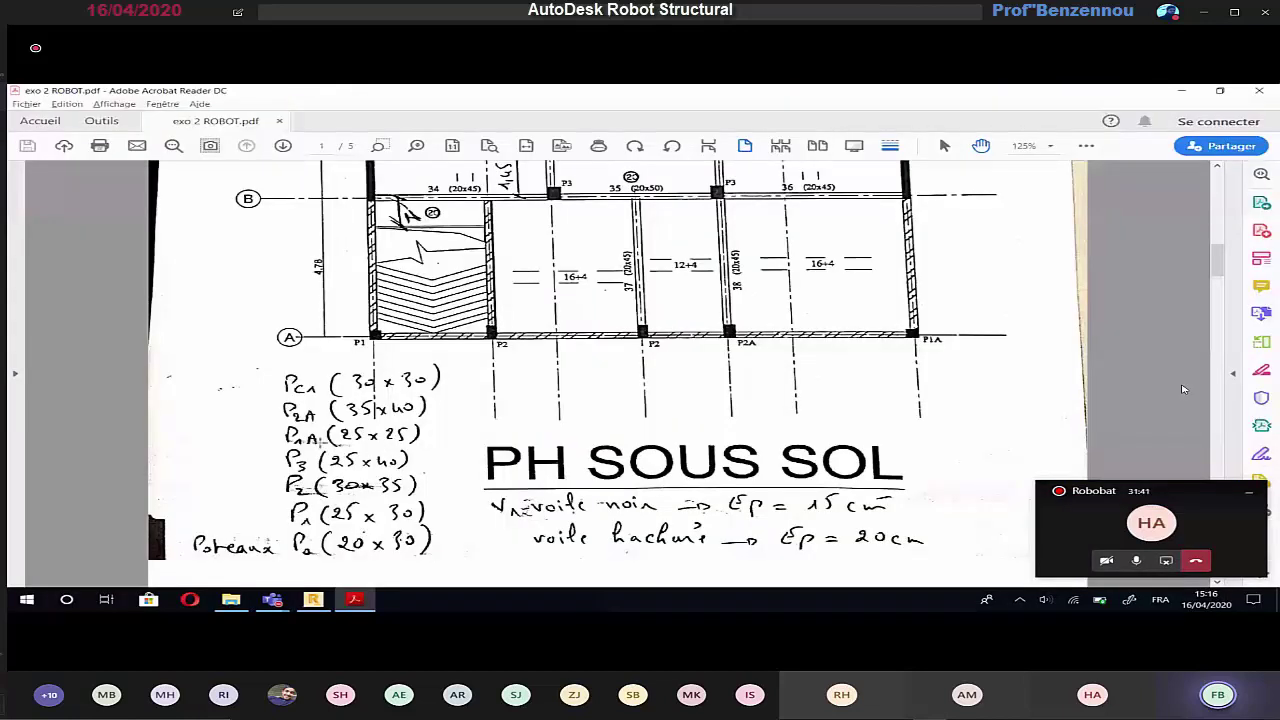
key(alt+Tab)
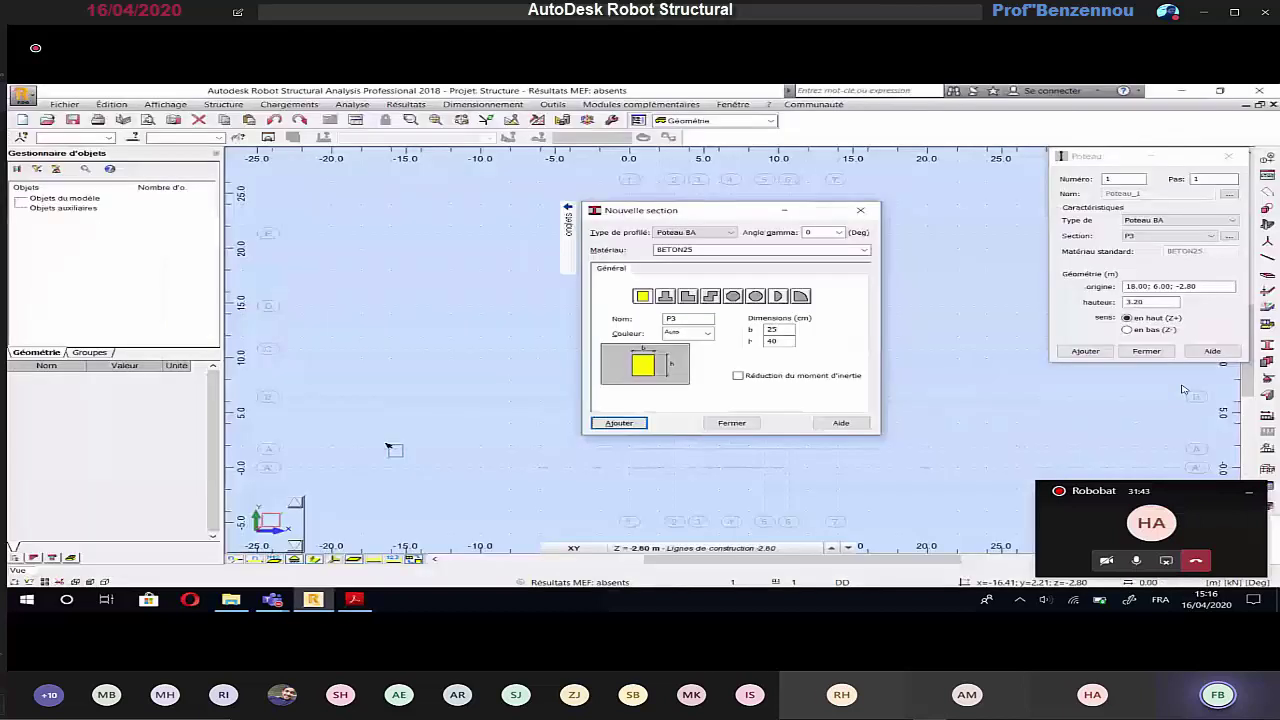
double_click(781, 327)
key(Tab)
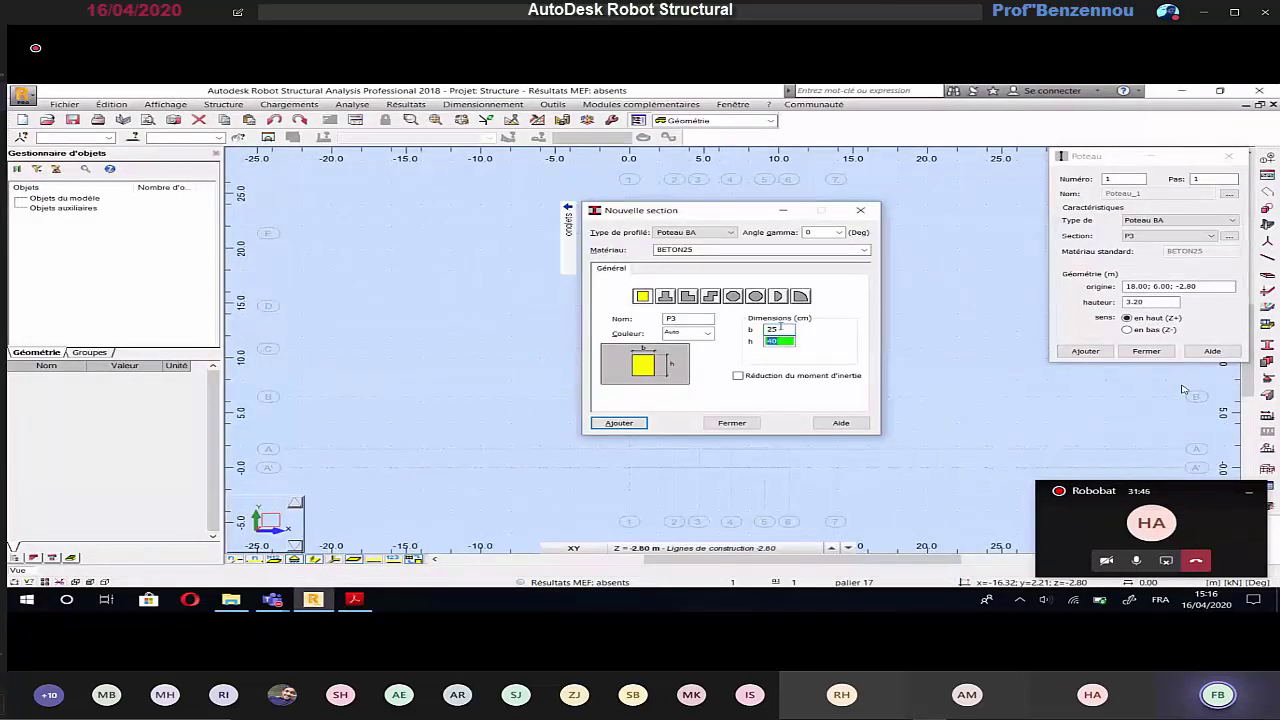
text(25)
text(1)
text(A)
click(607, 425)
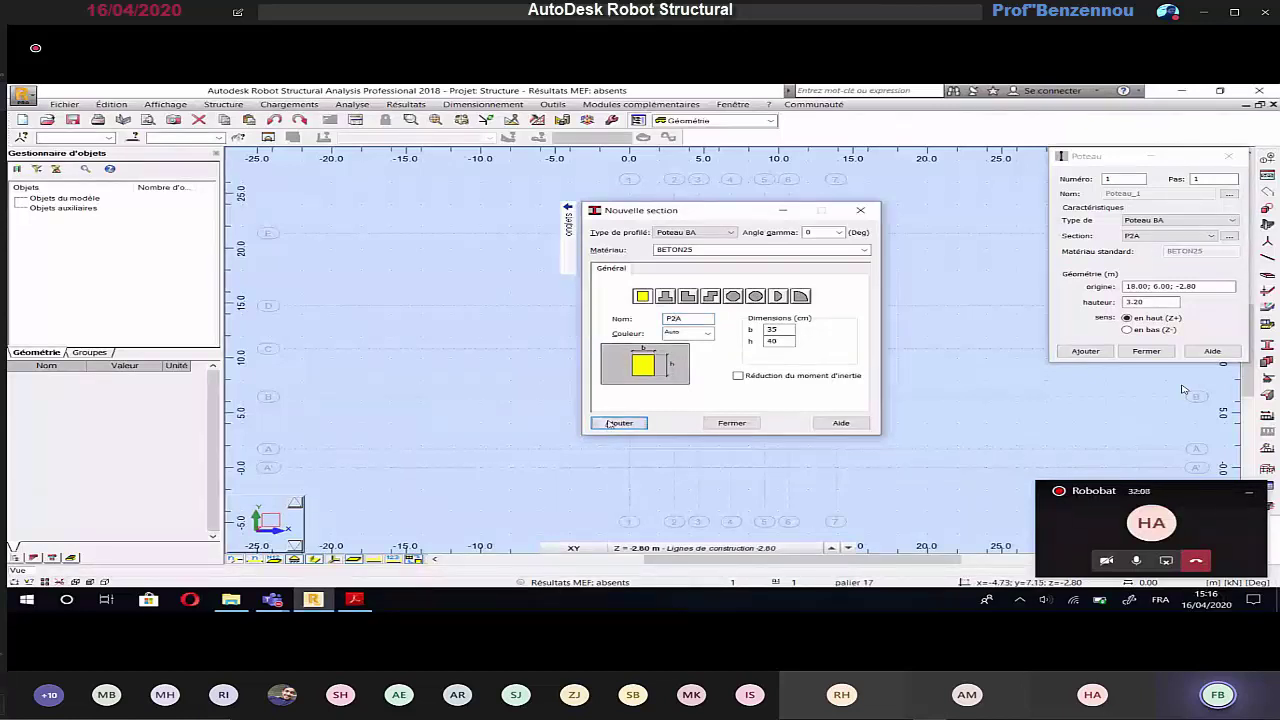
Step: Add the column section P2A with b = 35 cm and h = 40 cm, and return to the column list in the exercise PDF
click(619, 423)
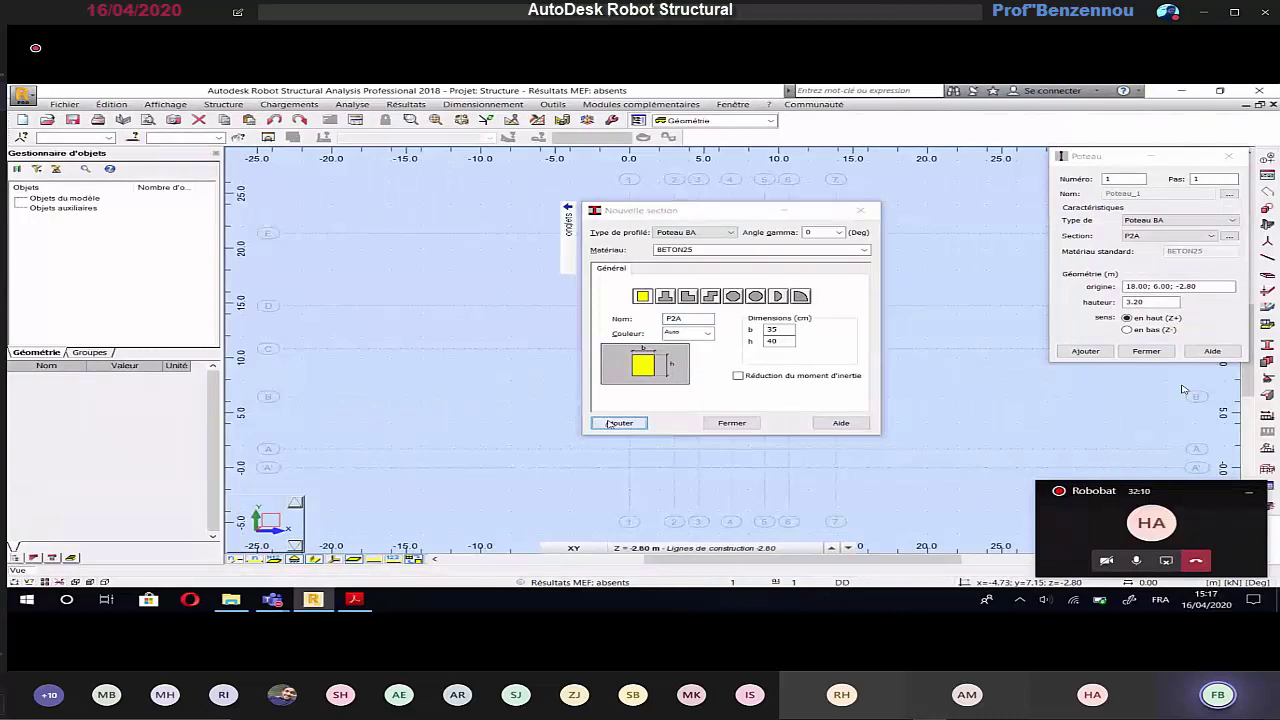
key(alt+Tab)
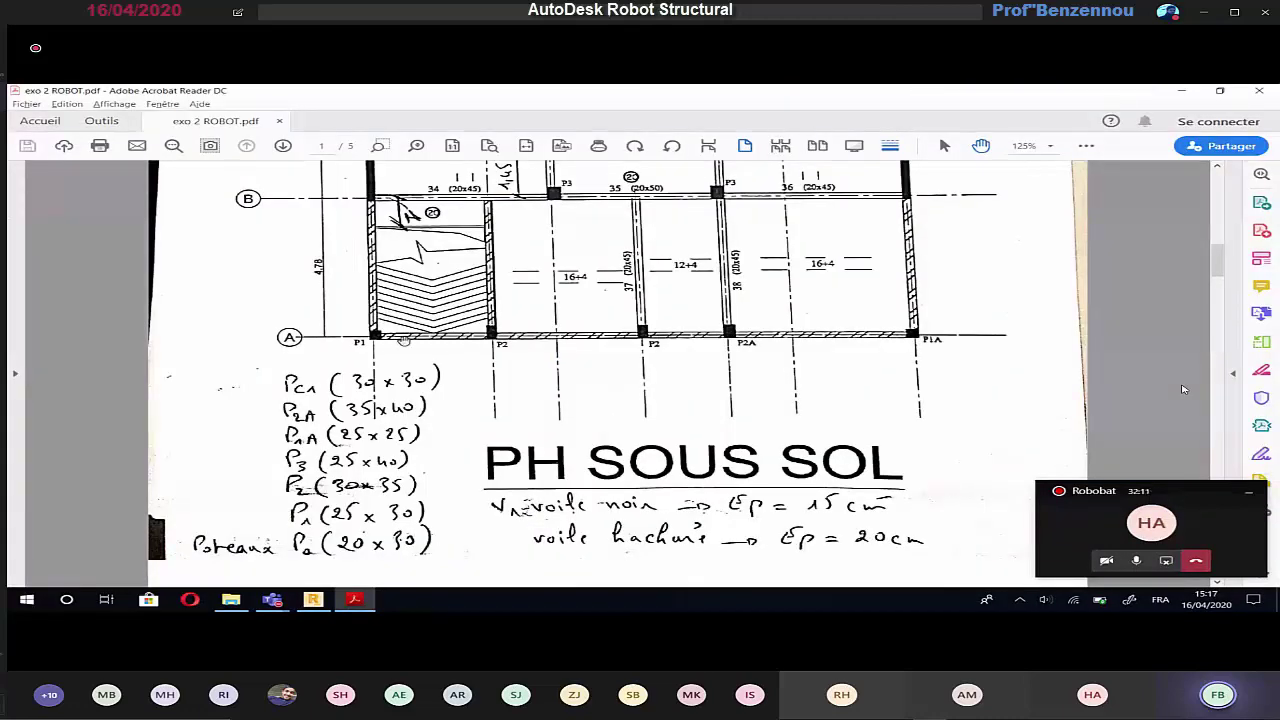
Step: Add the column section PC1 in Robot with b = 30 cm and h = 30 cm, and close the new section dialog
key(alt+Tab)
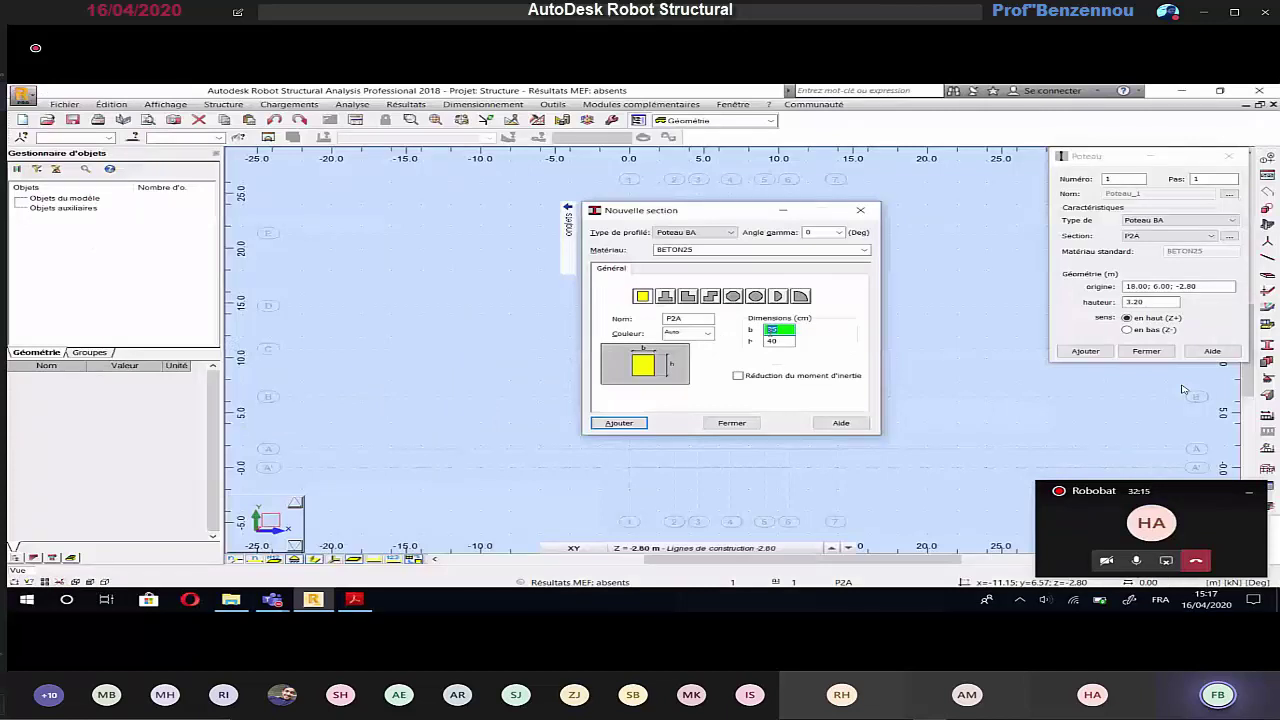
text(30)
key(Tab)
text(30)
click(701, 320)
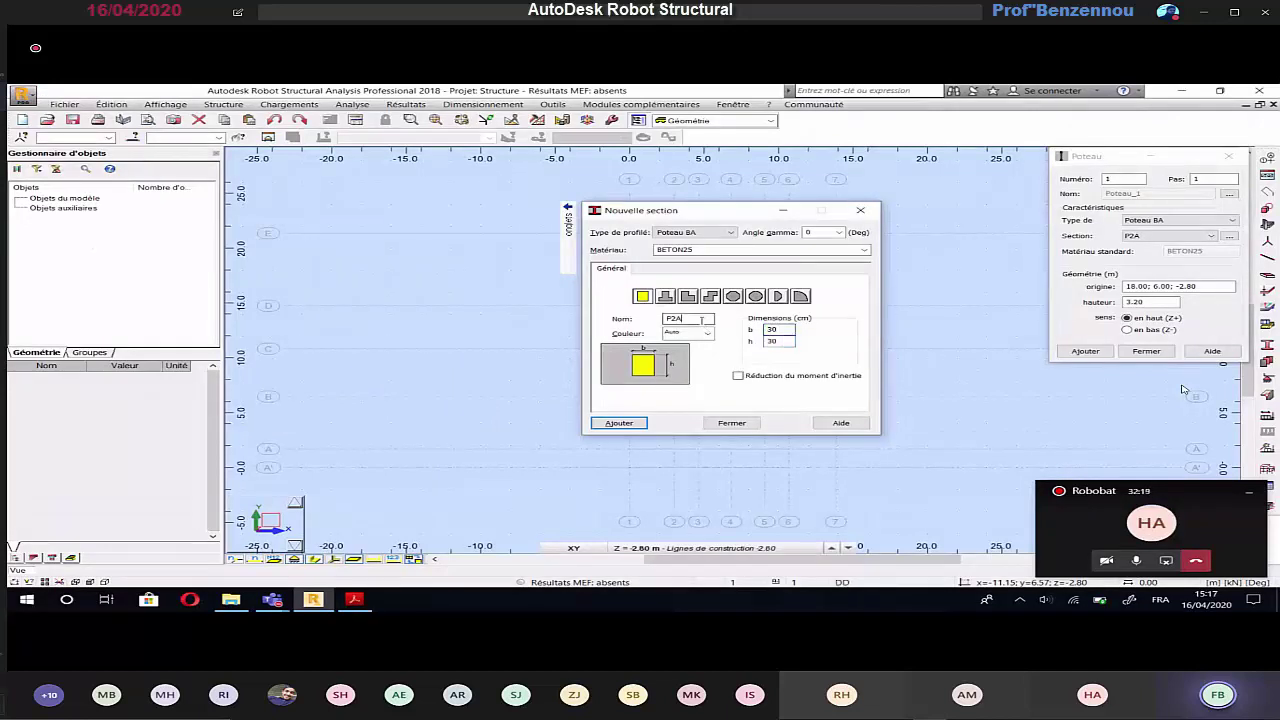
key(BackSpace)
key(BackSpace)
text(C1)
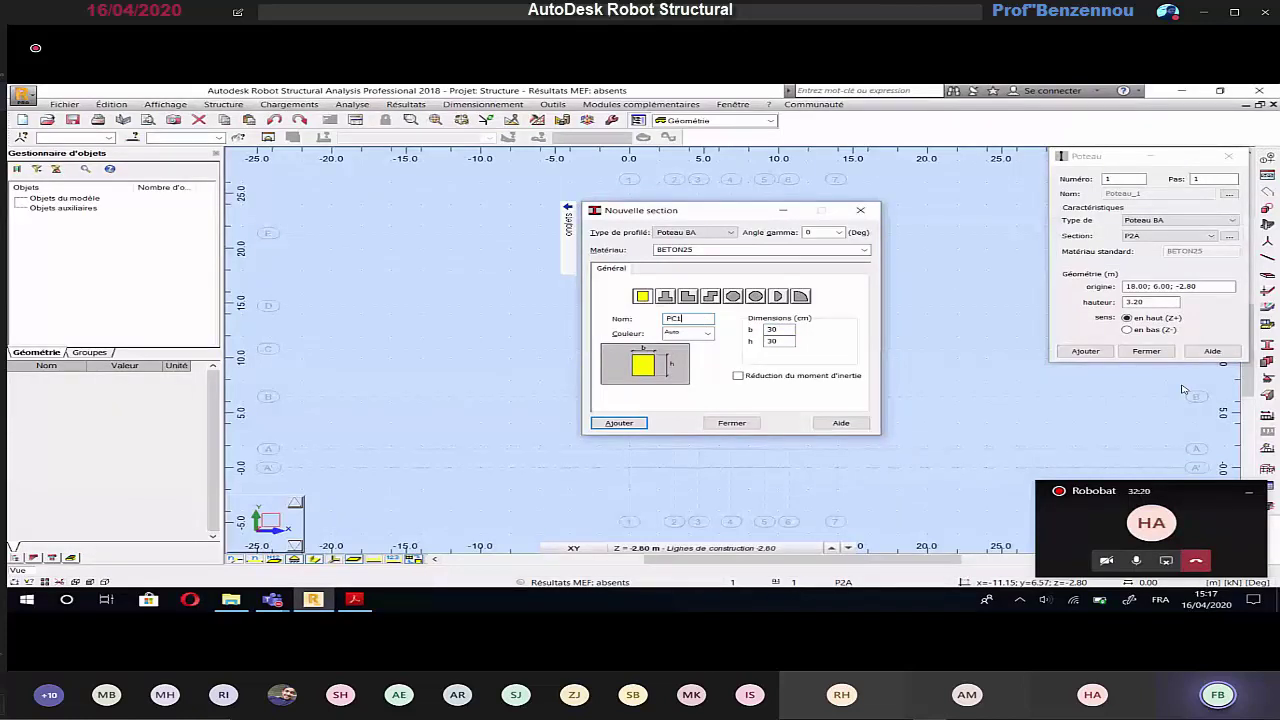
click(645, 423)
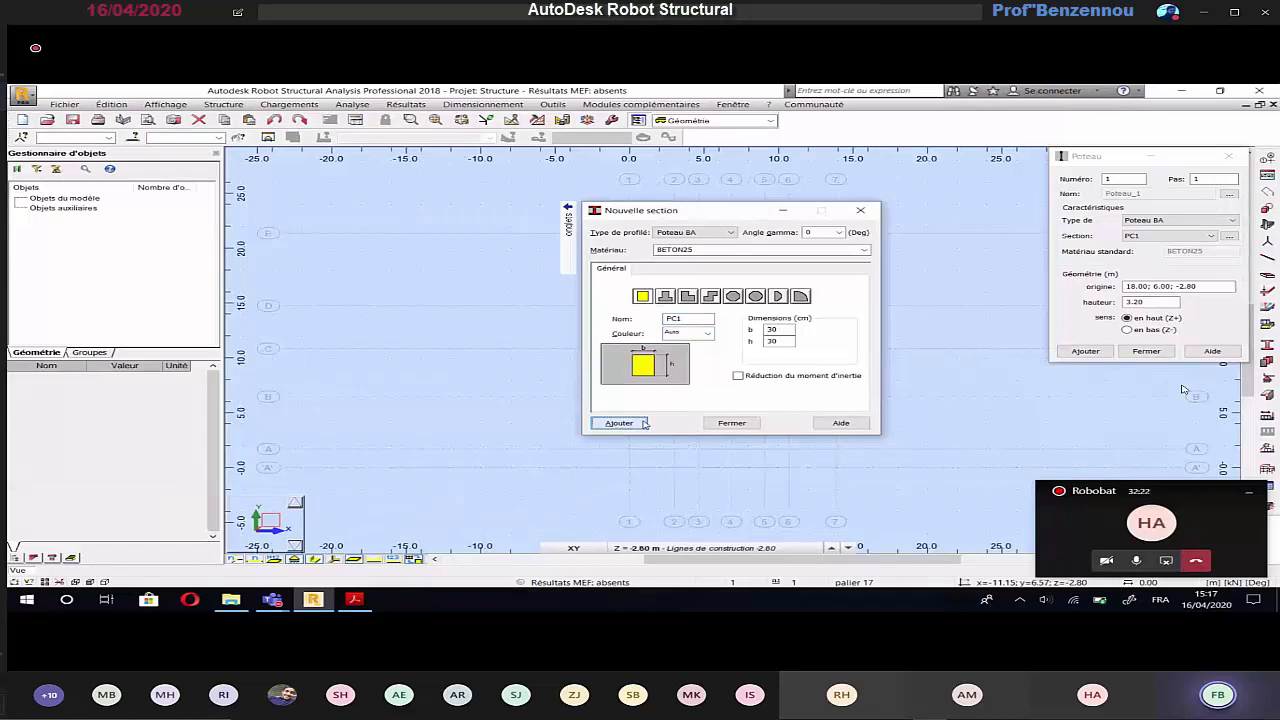
click(731, 423)
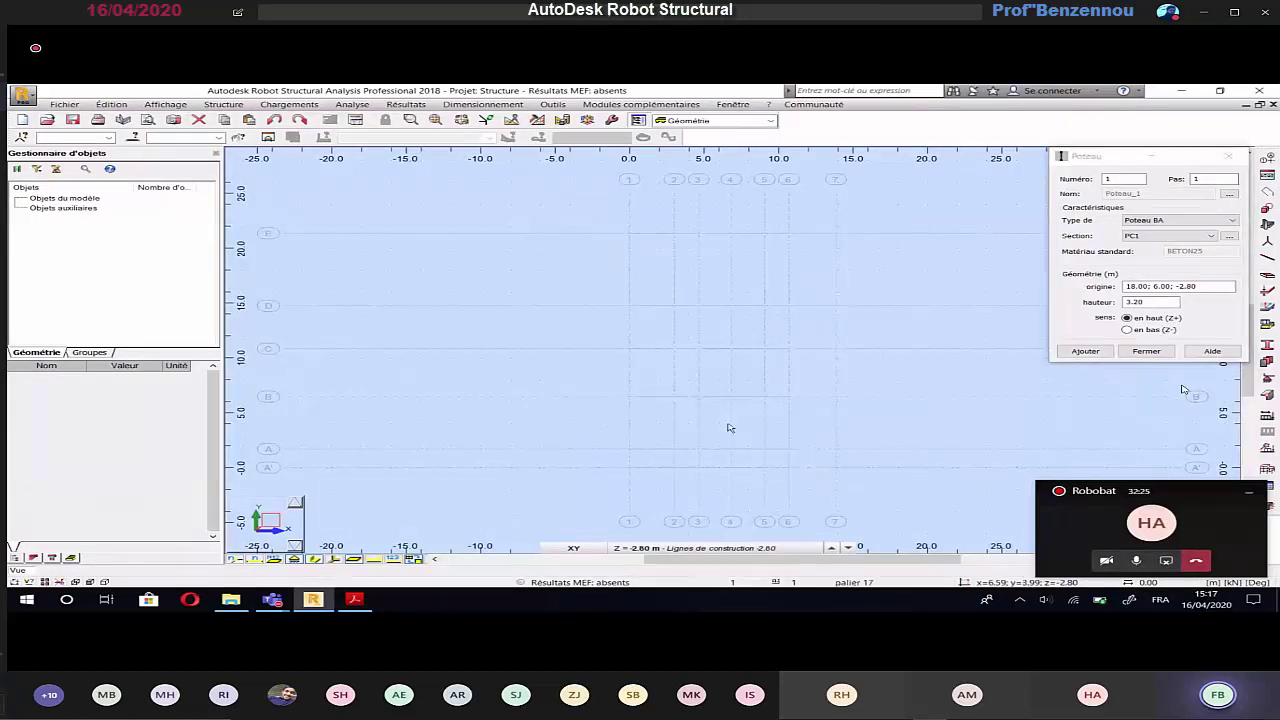
Step: Check the list of construction levels and set the column direction to downward, en bas (Z-)
click(646, 549)
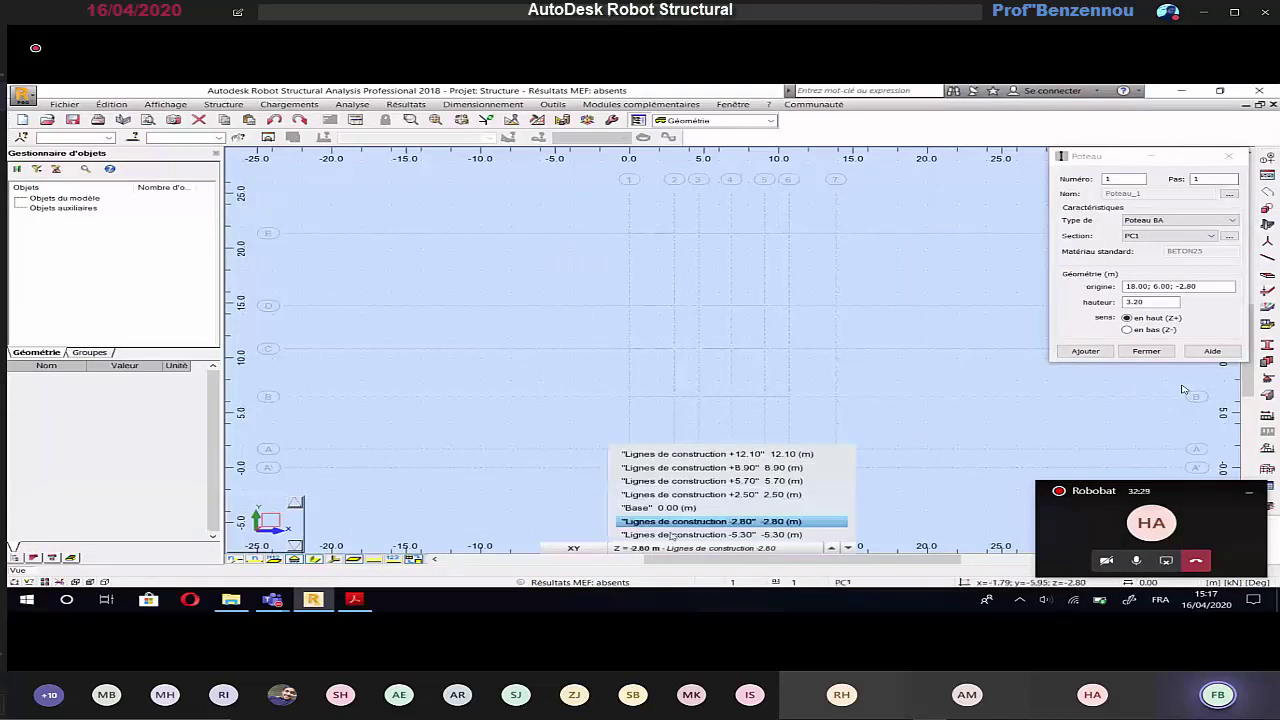
click(818, 383)
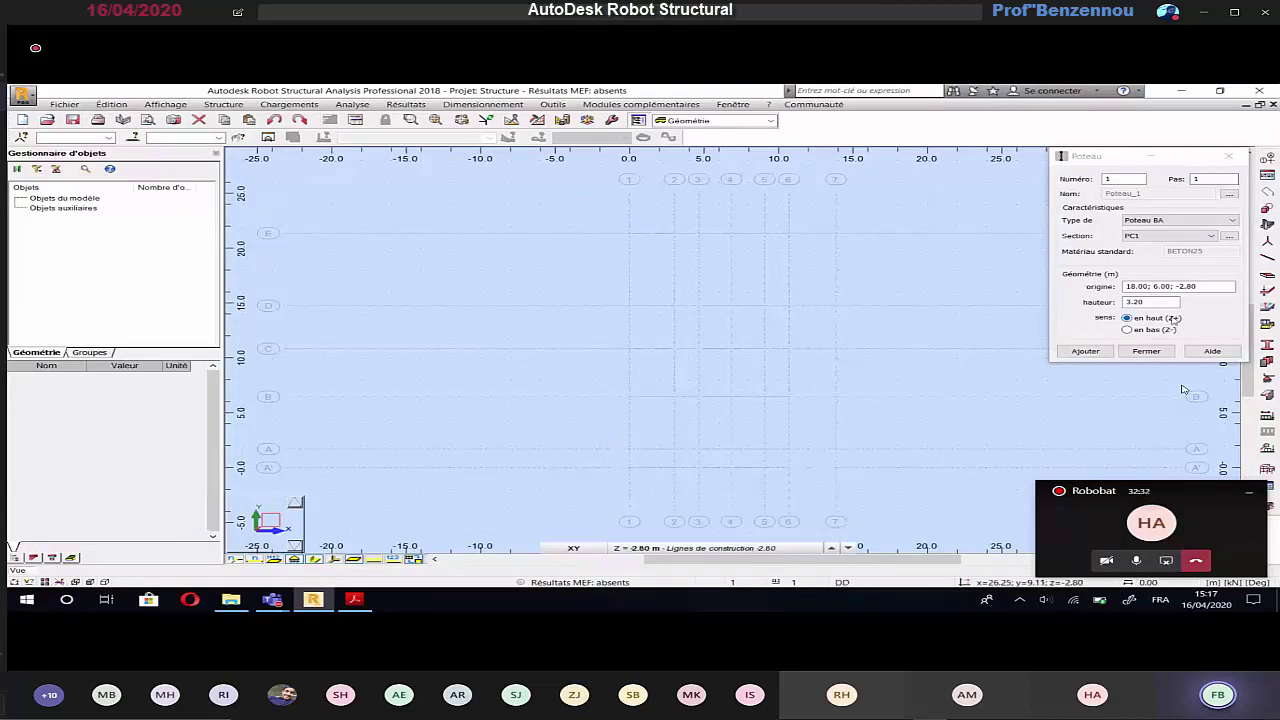
click(1128, 331)
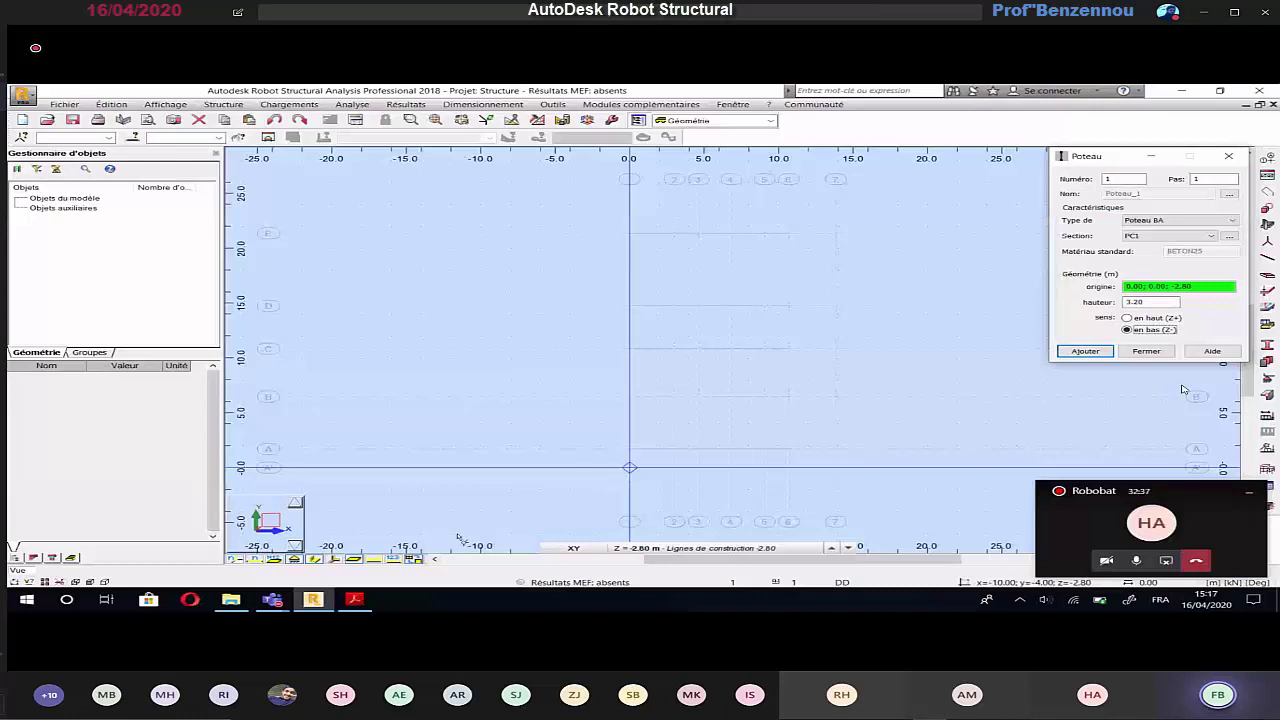
click(480, 511)
Step: Examine the column layout on the PH SOUS SOL plan in the exercise PDF and return to Robot
click(360, 600)
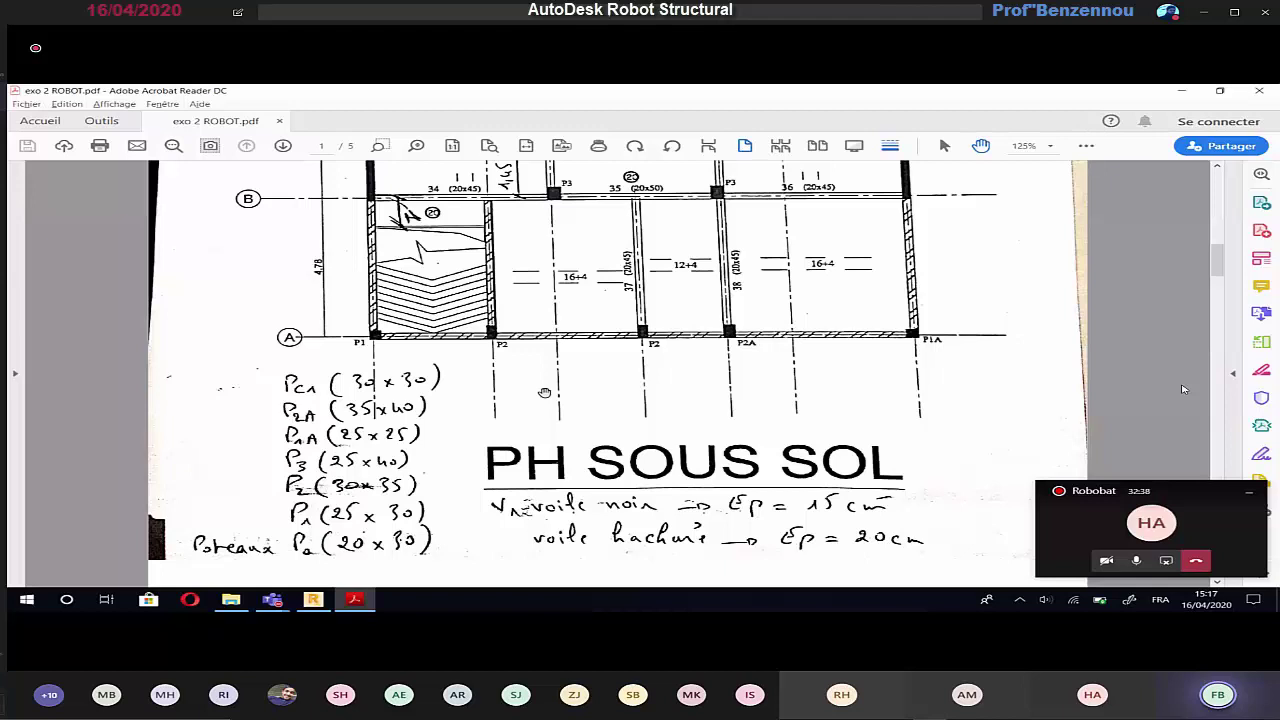
ctrl+scroll(544, 392, down, 2)
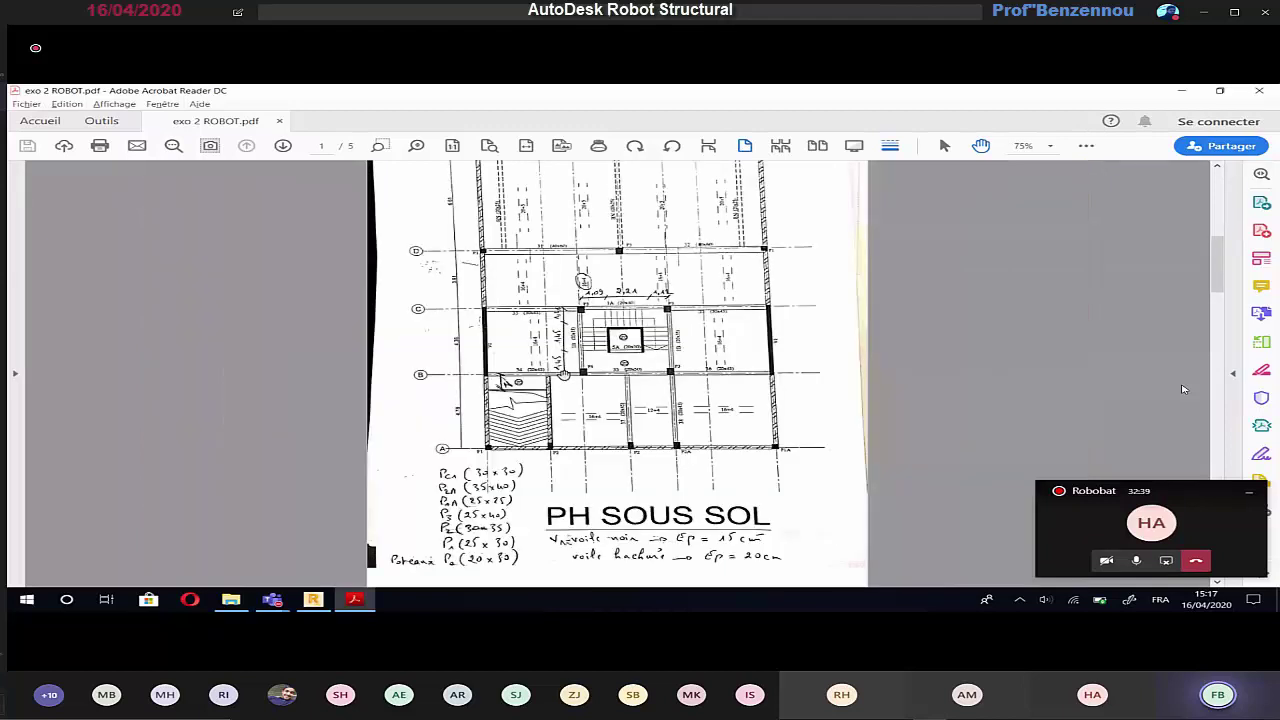
ctrl+scroll(1182, 389, down, 1)
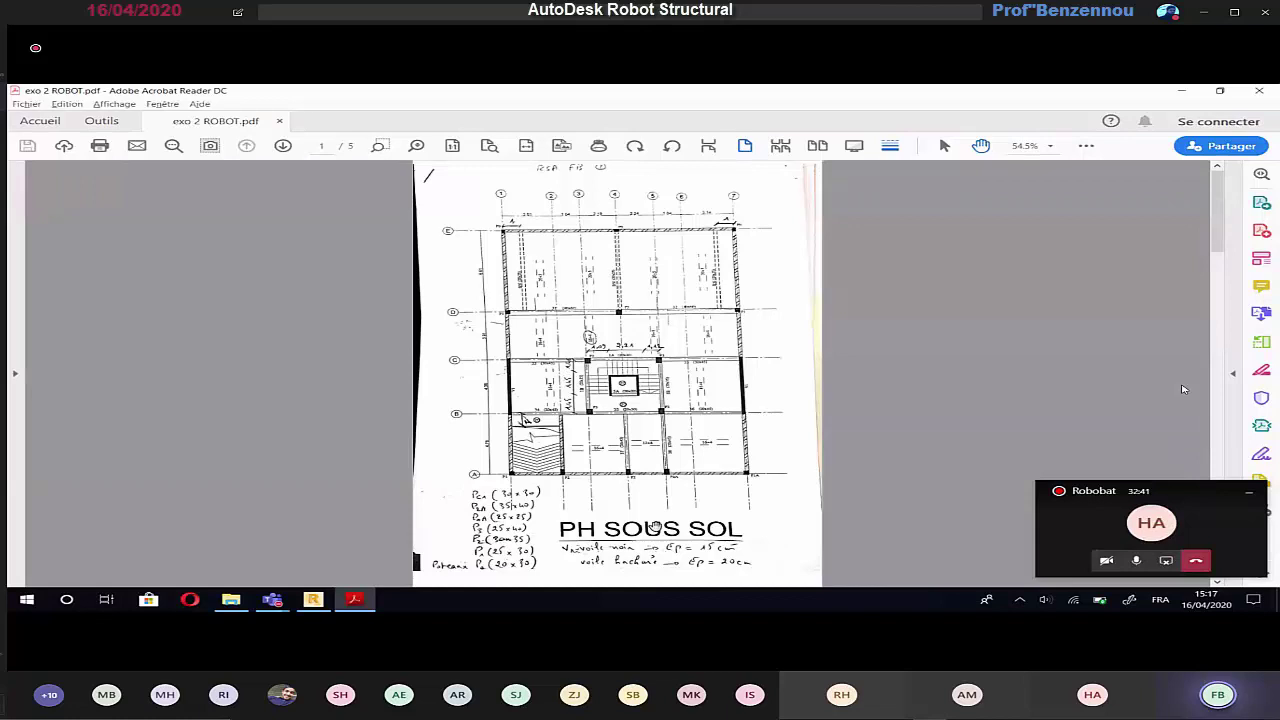
ctrl+scroll(1182, 389, up, 3)
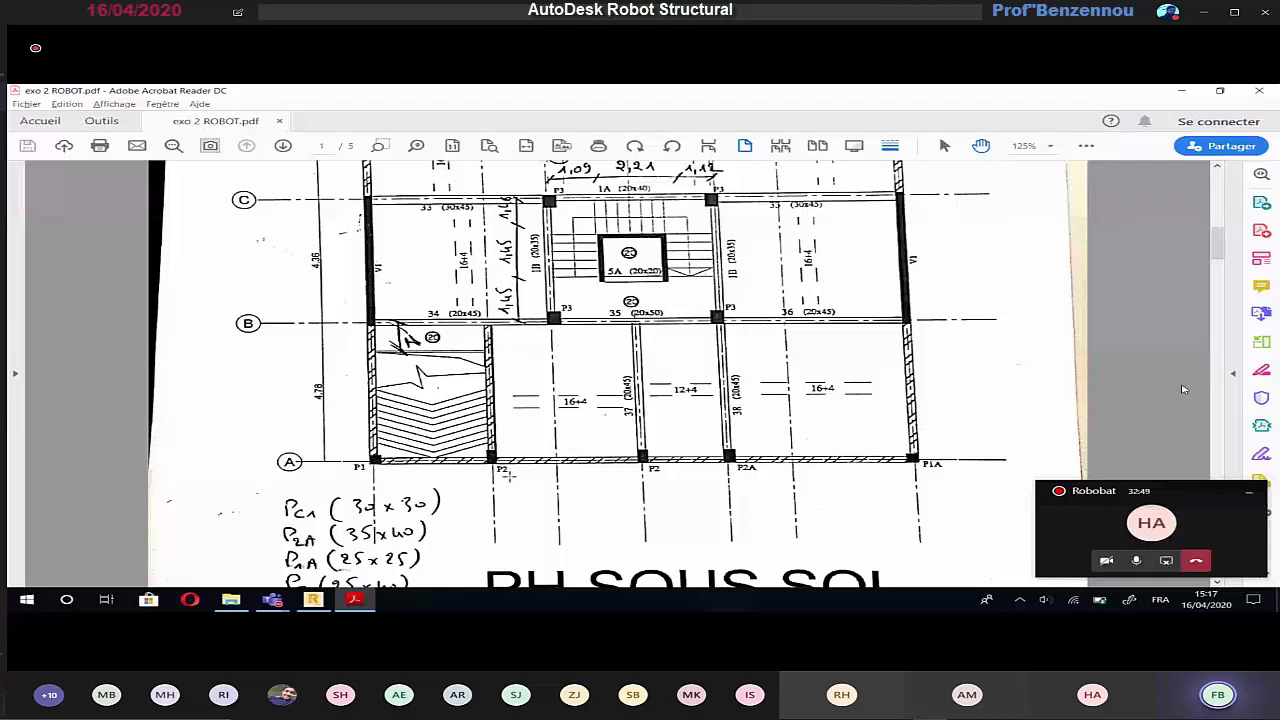
ctrl+scroll(1182, 389, down, 2)
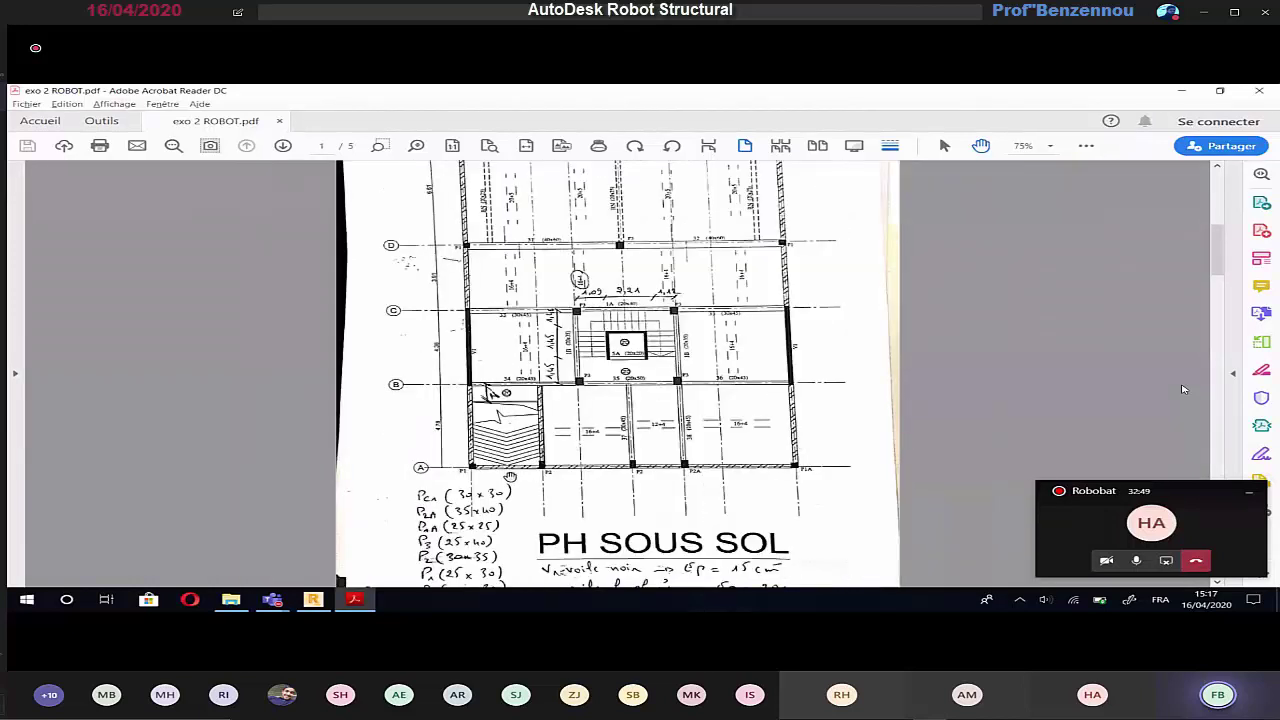
ctrl+scroll(1182, 389, down, 1)
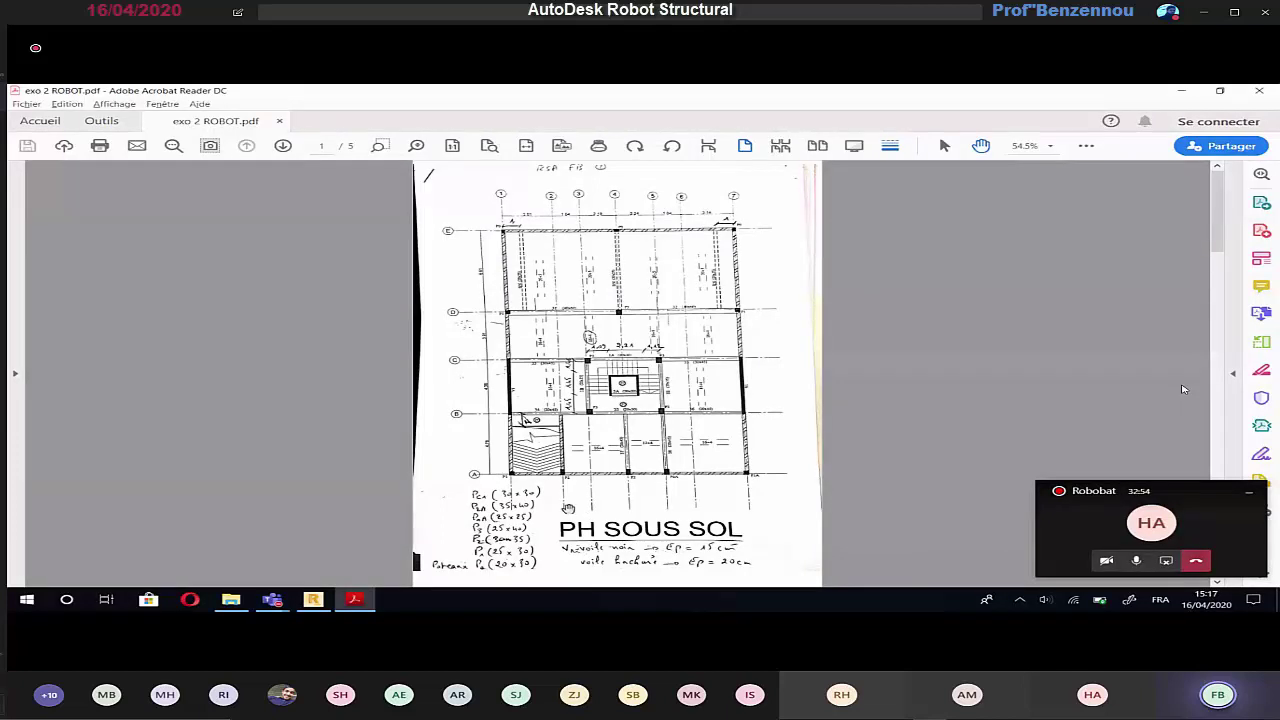
click(318, 599)
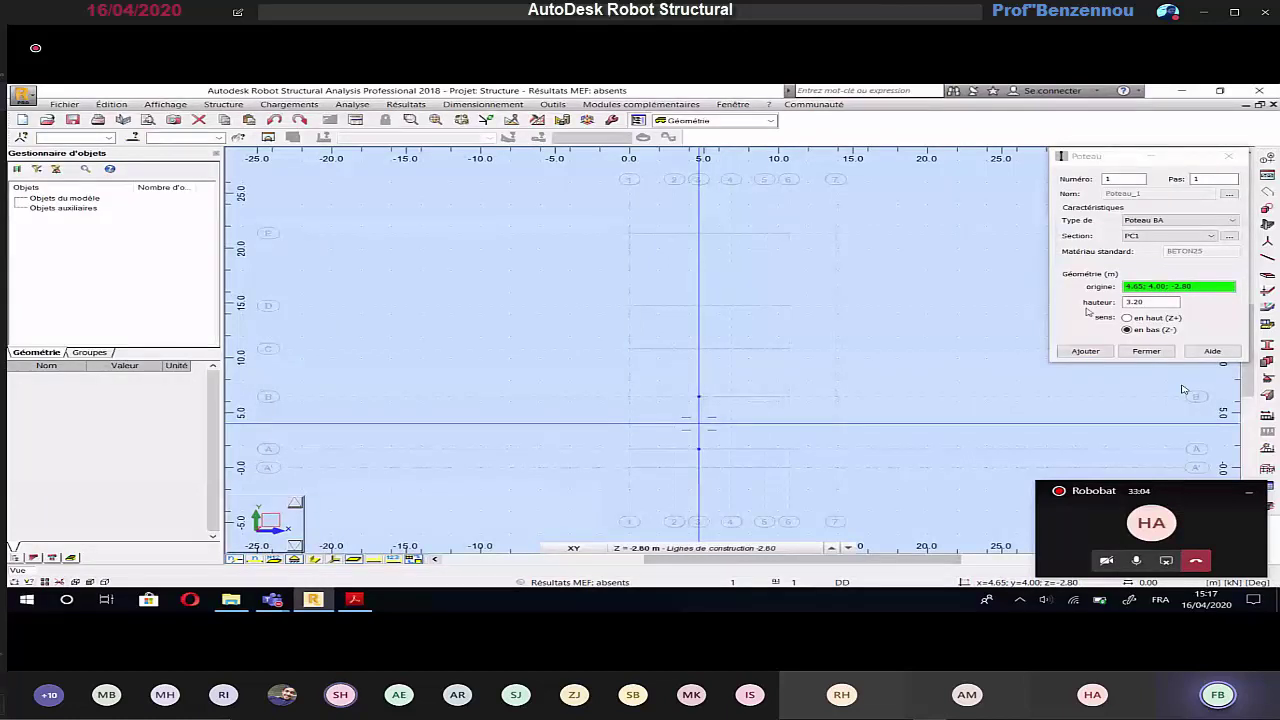
Step: Look up the basement storey height in the storey sketch on the exercise PDF's last page
click(354, 600)
scroll(519, 346, down, 5)
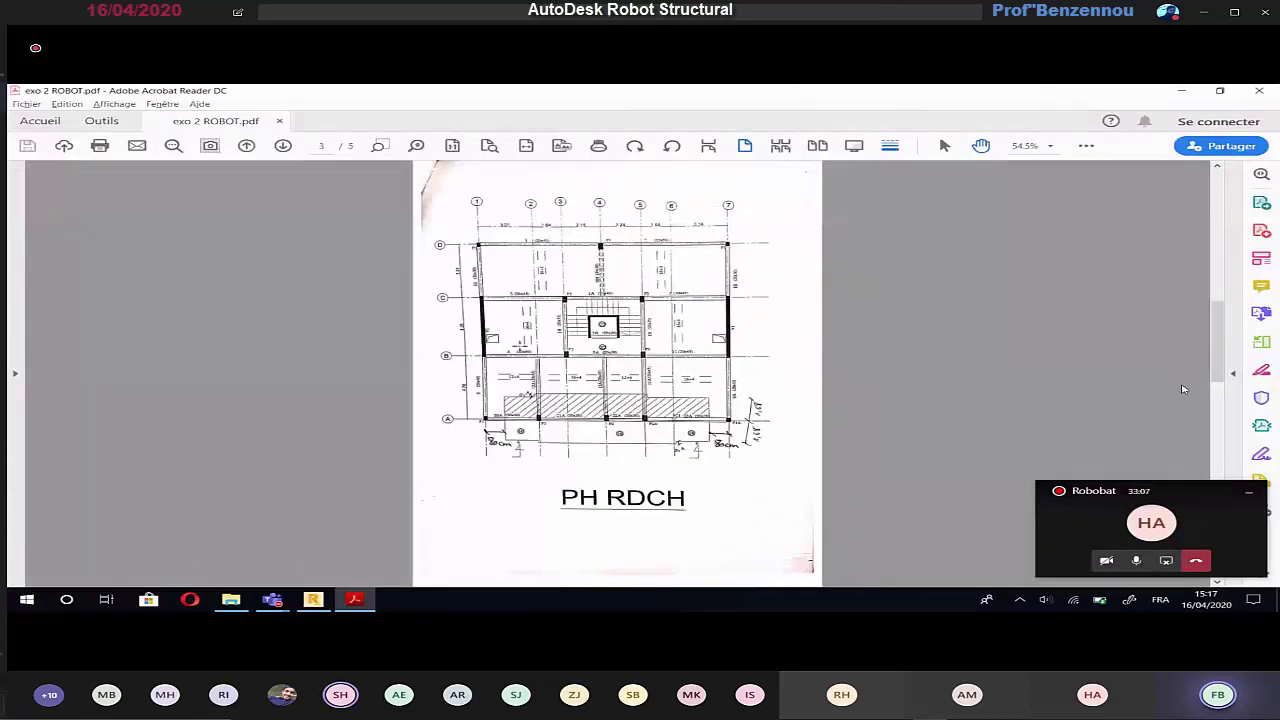
scroll(519, 346, down, 8)
ctrl+scroll(439, 502, up, 3)
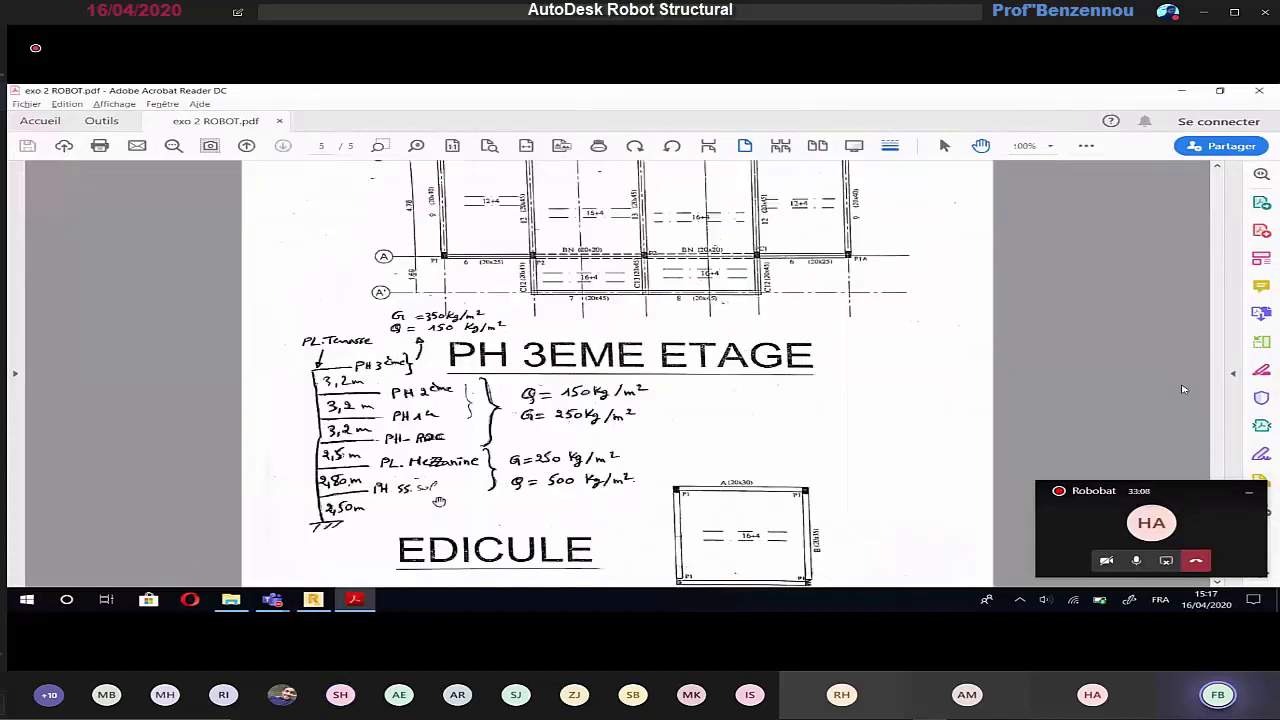
ctrl+scroll(439, 502, up, 2)
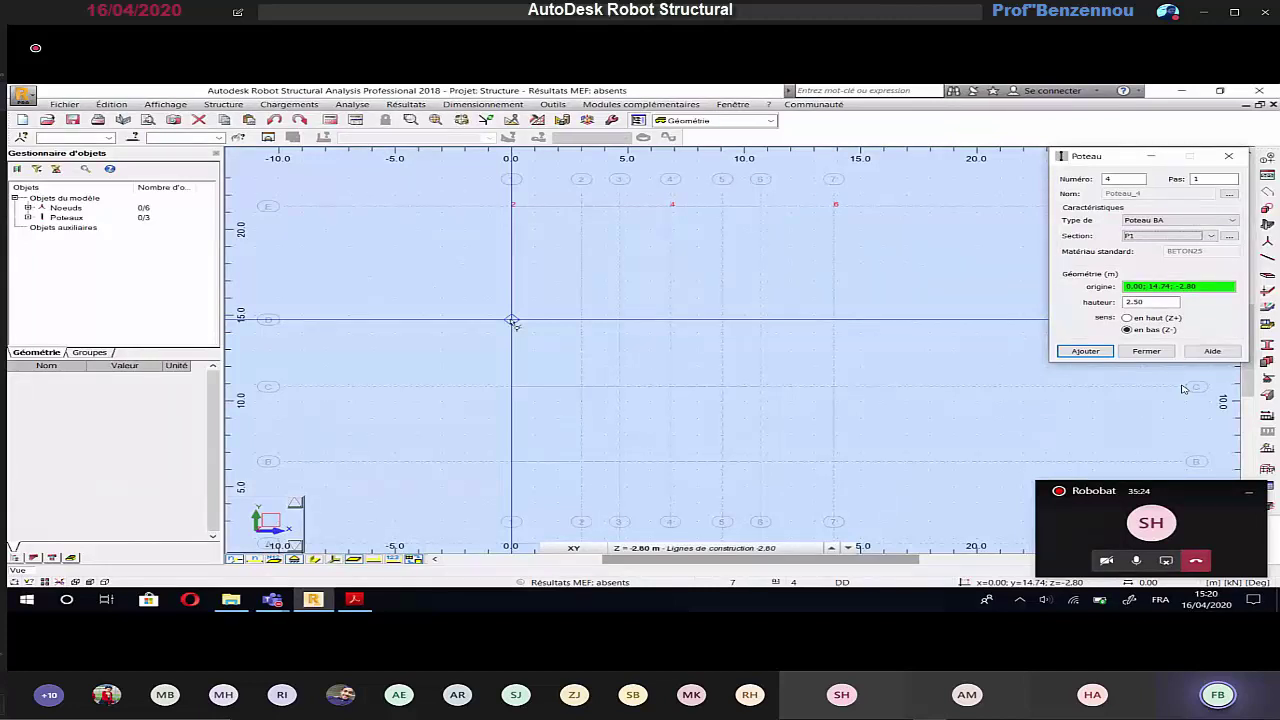
Step: Following the PDF plan, place columns on axis D in Robot: section P1 at axes 1 and 7, section P3 at axis 4
click(512, 321)
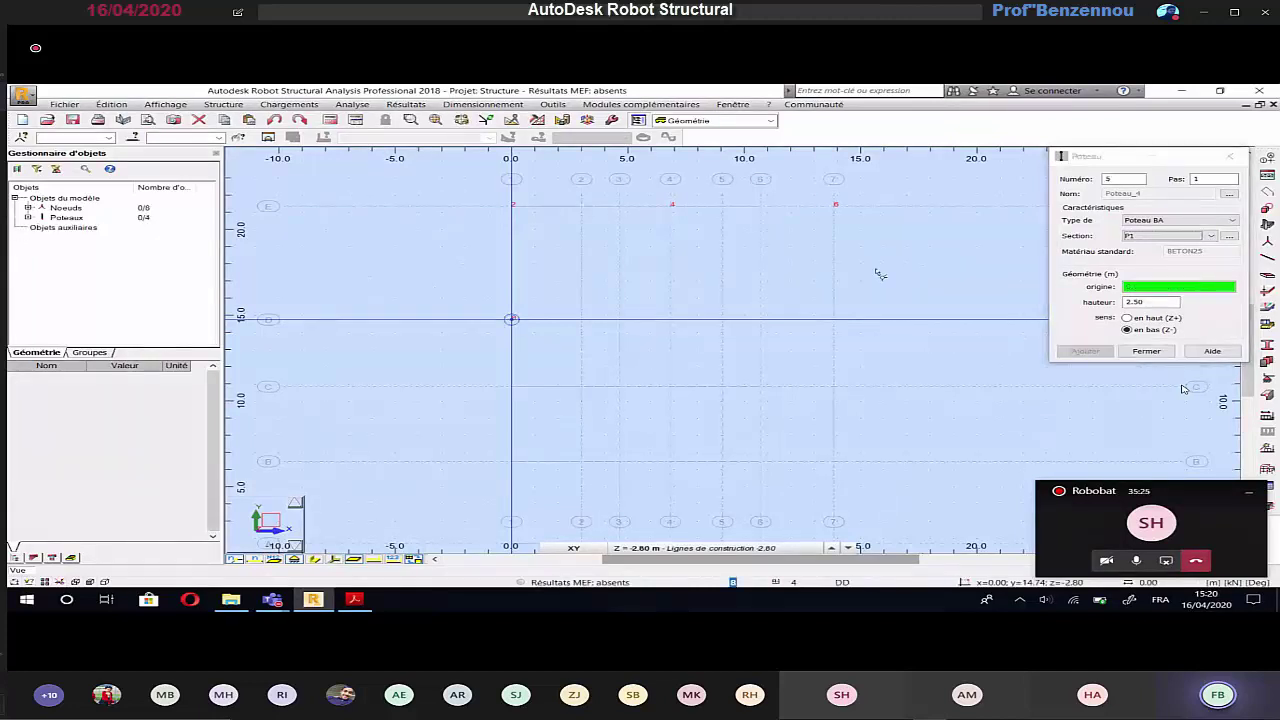
click(838, 318)
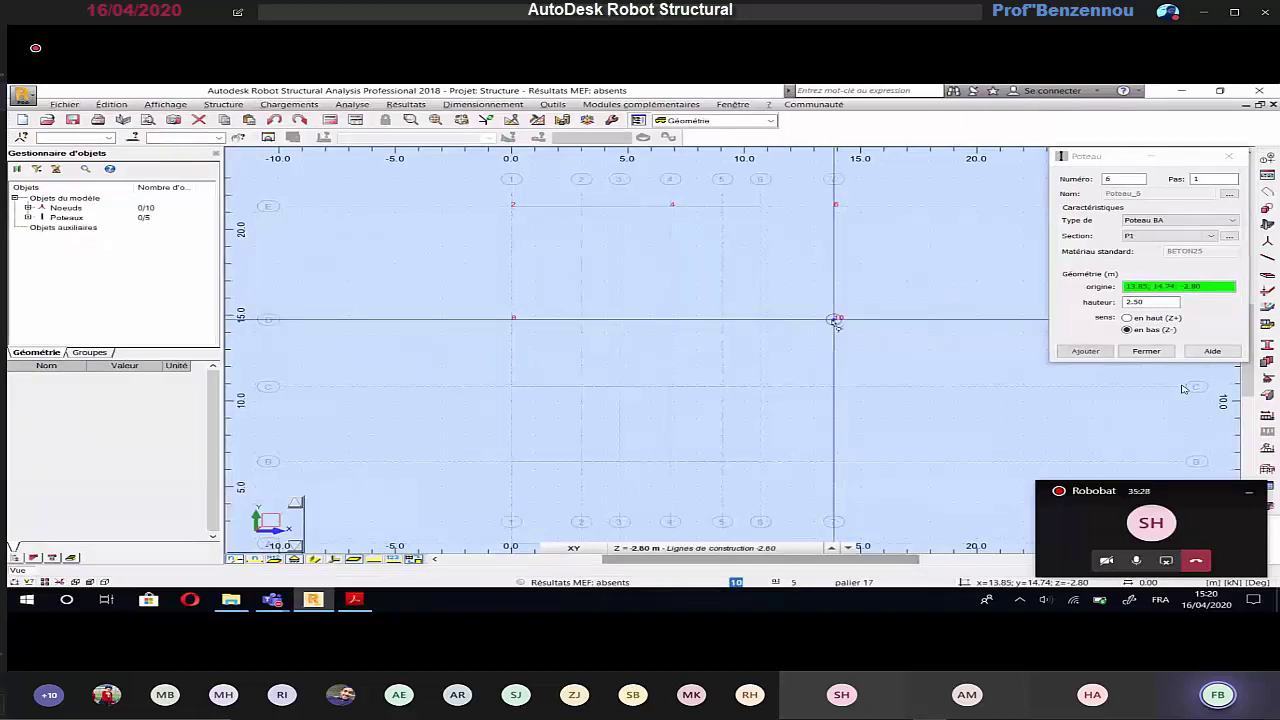
key(alt+Tab)
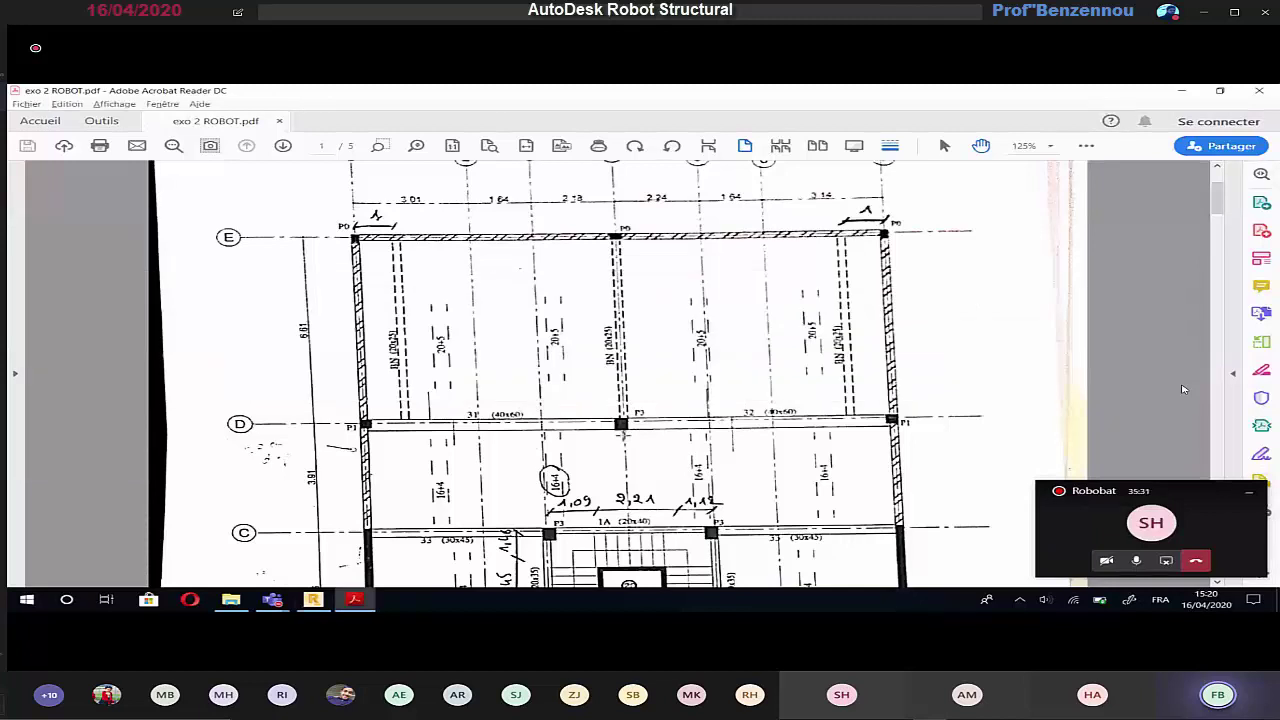
scroll(623, 435, down, 1)
scroll(623, 435, down, 1)
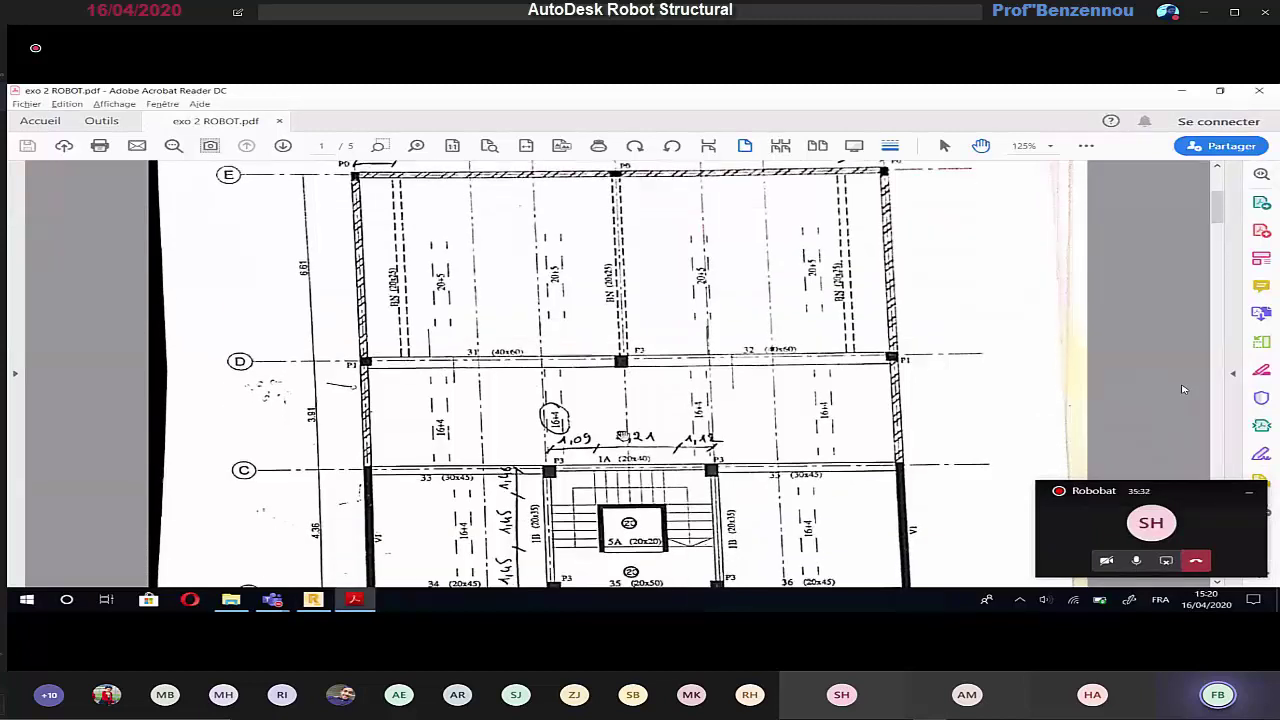
scroll(622, 436, down, 1)
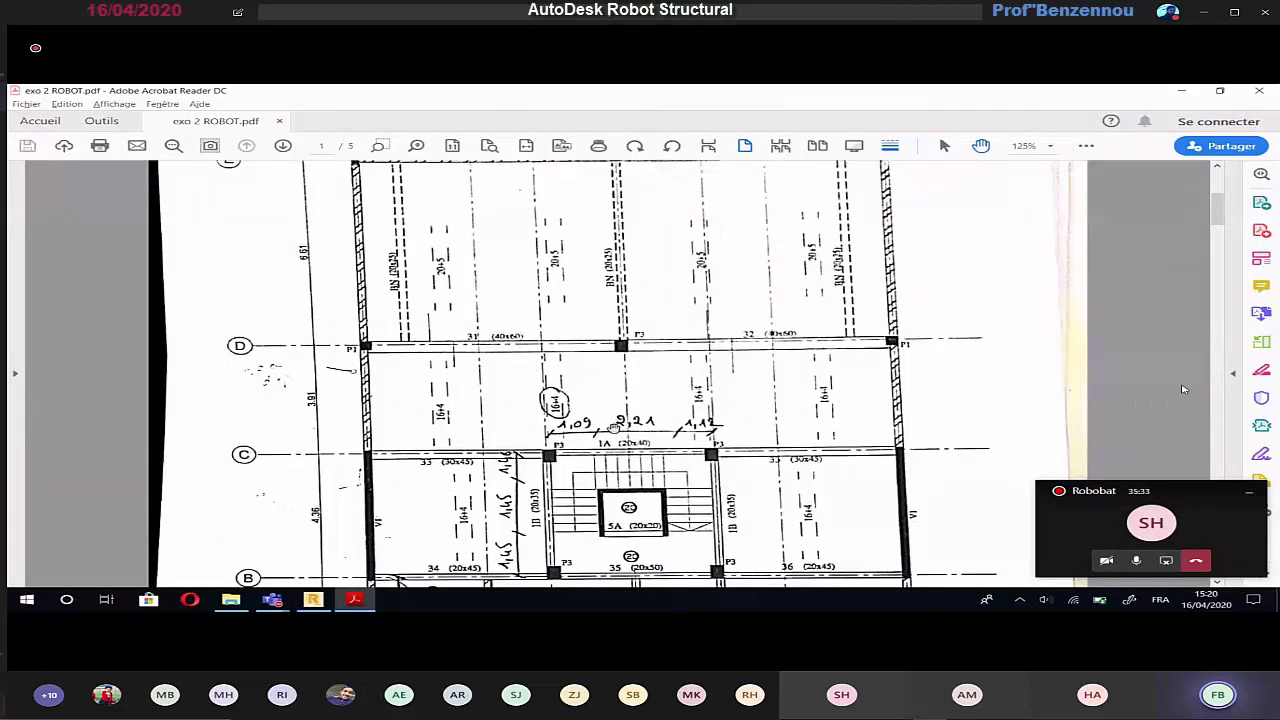
key(alt+Tab)
click(1170, 235)
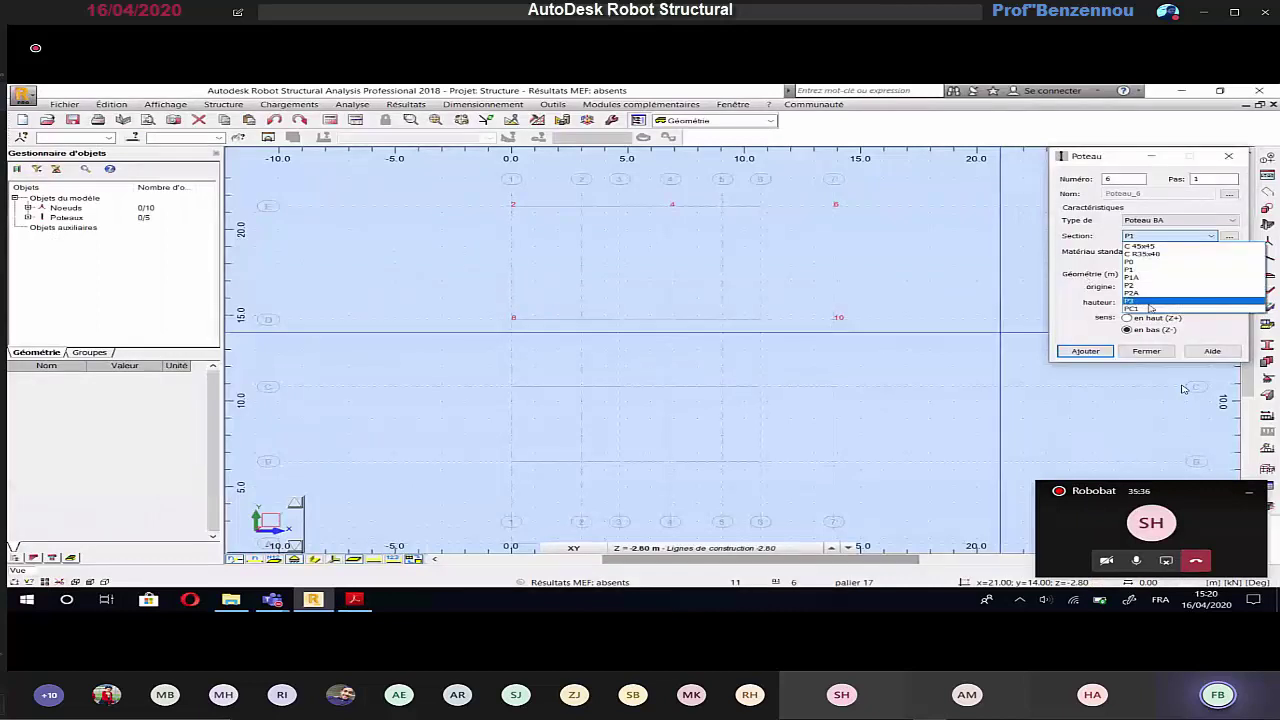
click(1150, 302)
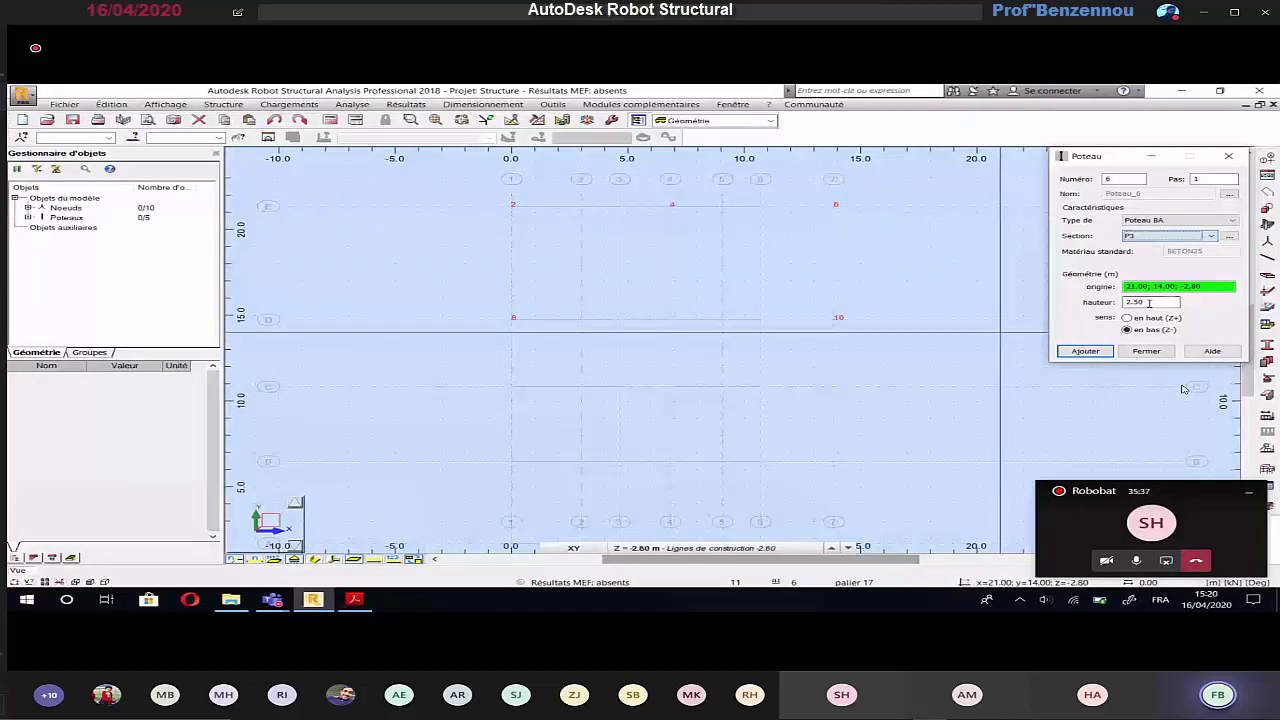
click(671, 322)
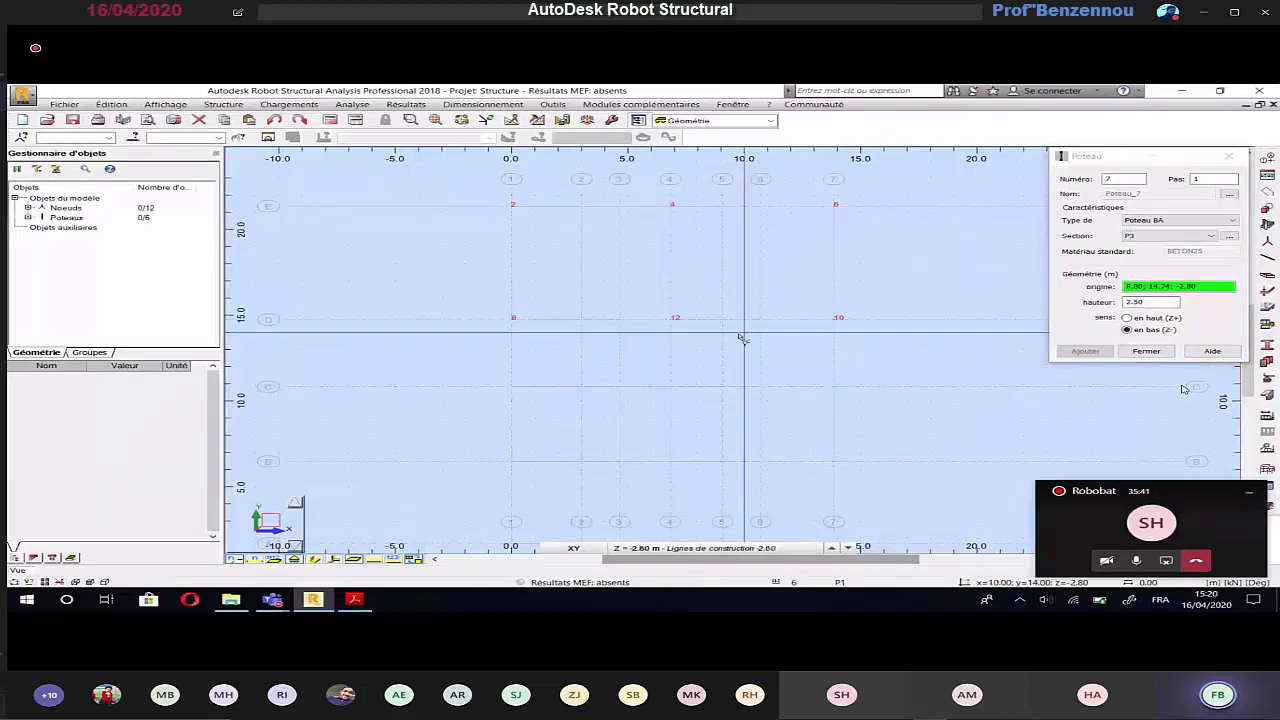
Step: Check the stairwell columns in the exercise PDF and place P3 columns in Robot where axes C and B cross axes 3 and 5
key(alt+Tab)
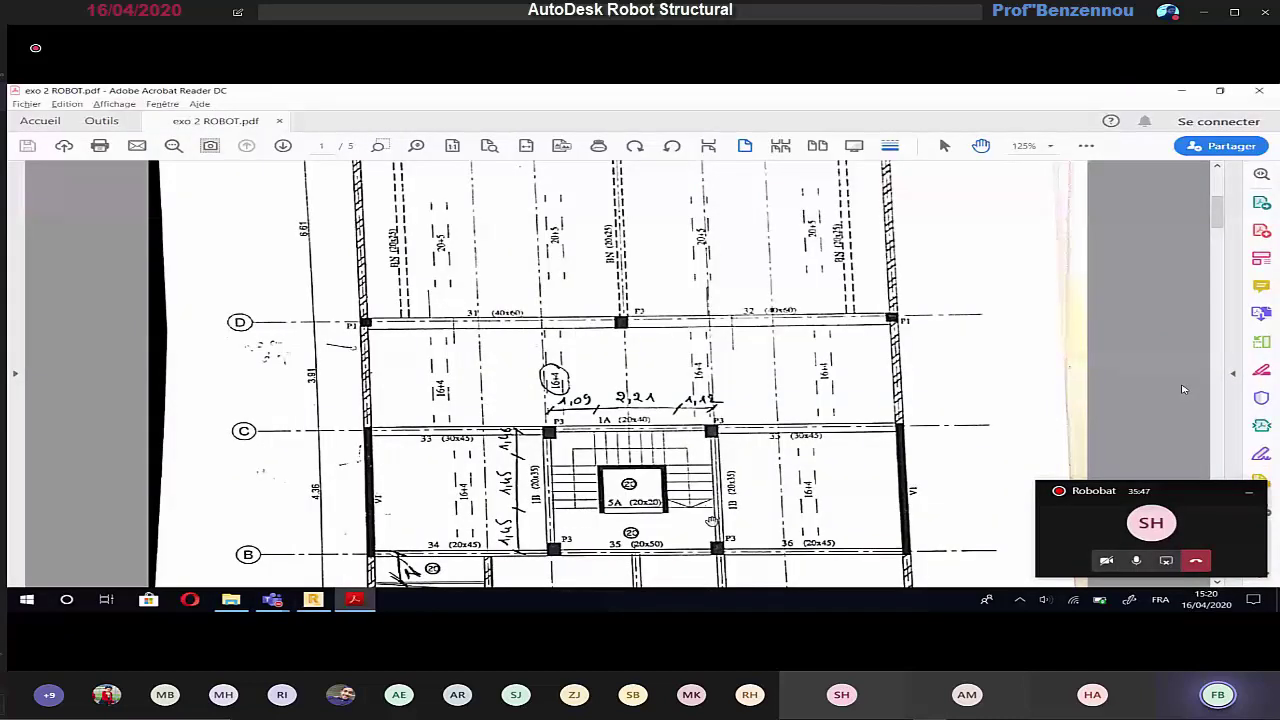
key(alt+Tab)
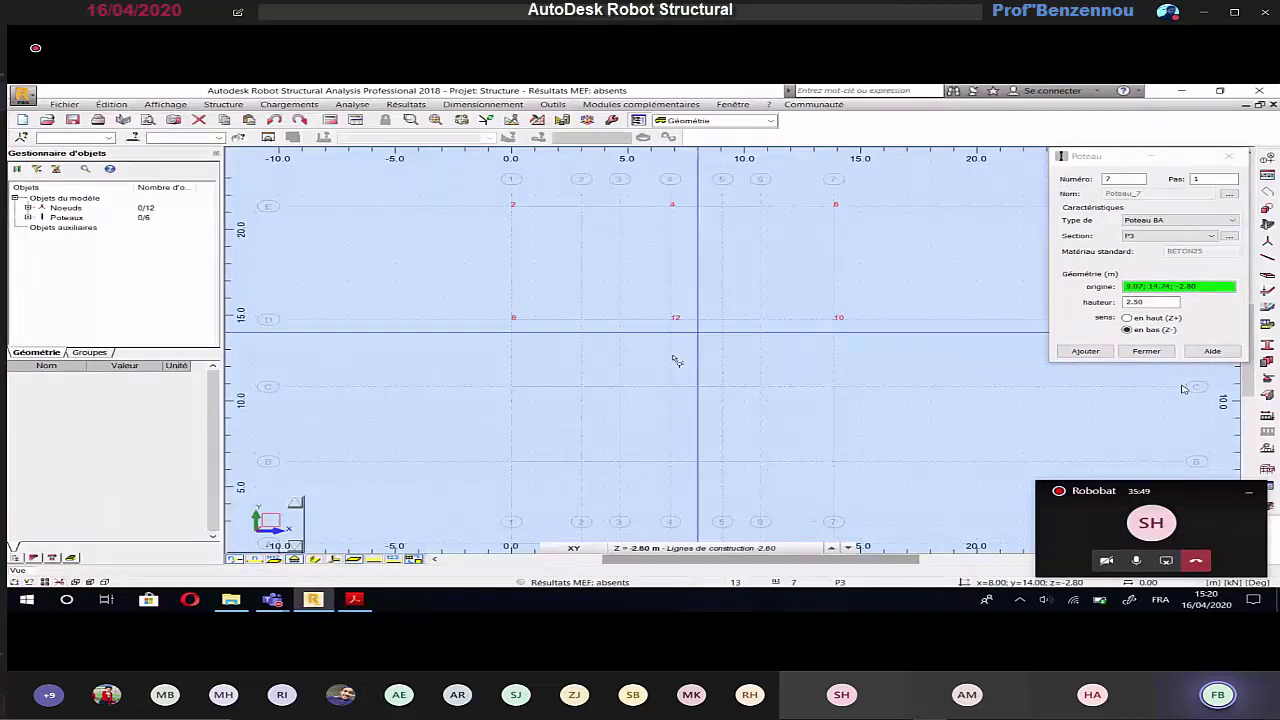
click(622, 386)
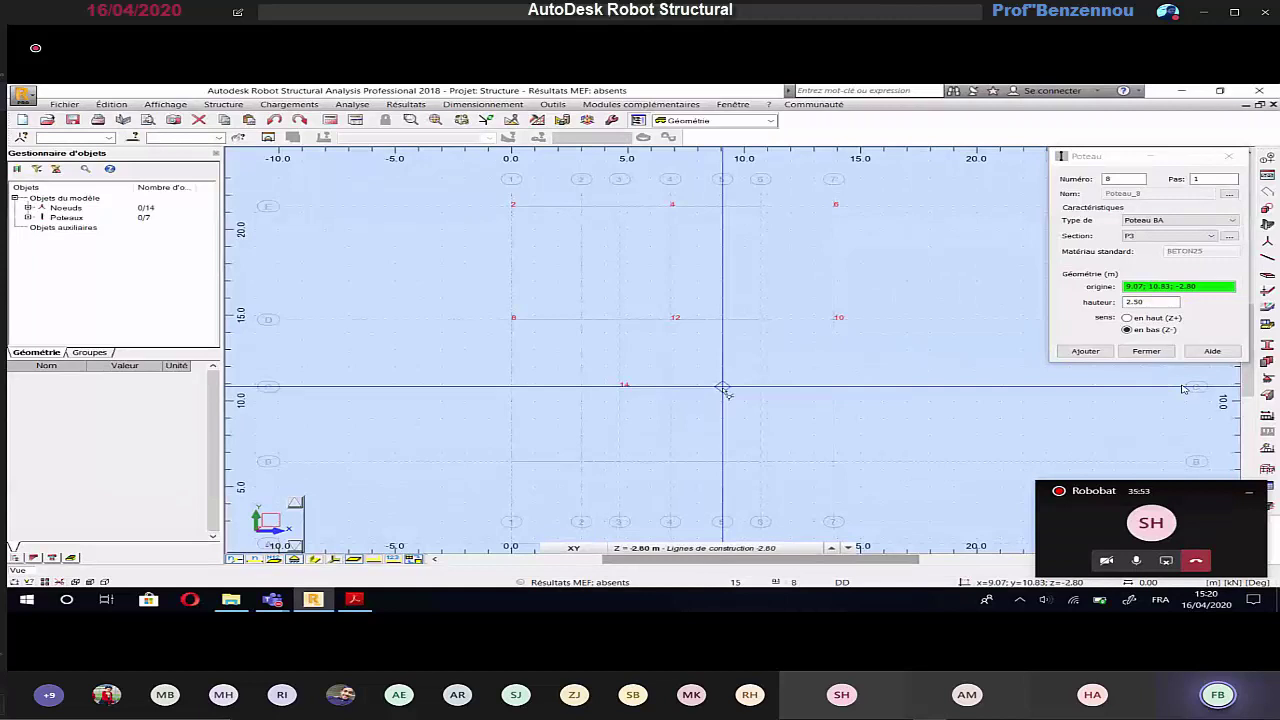
click(723, 387)
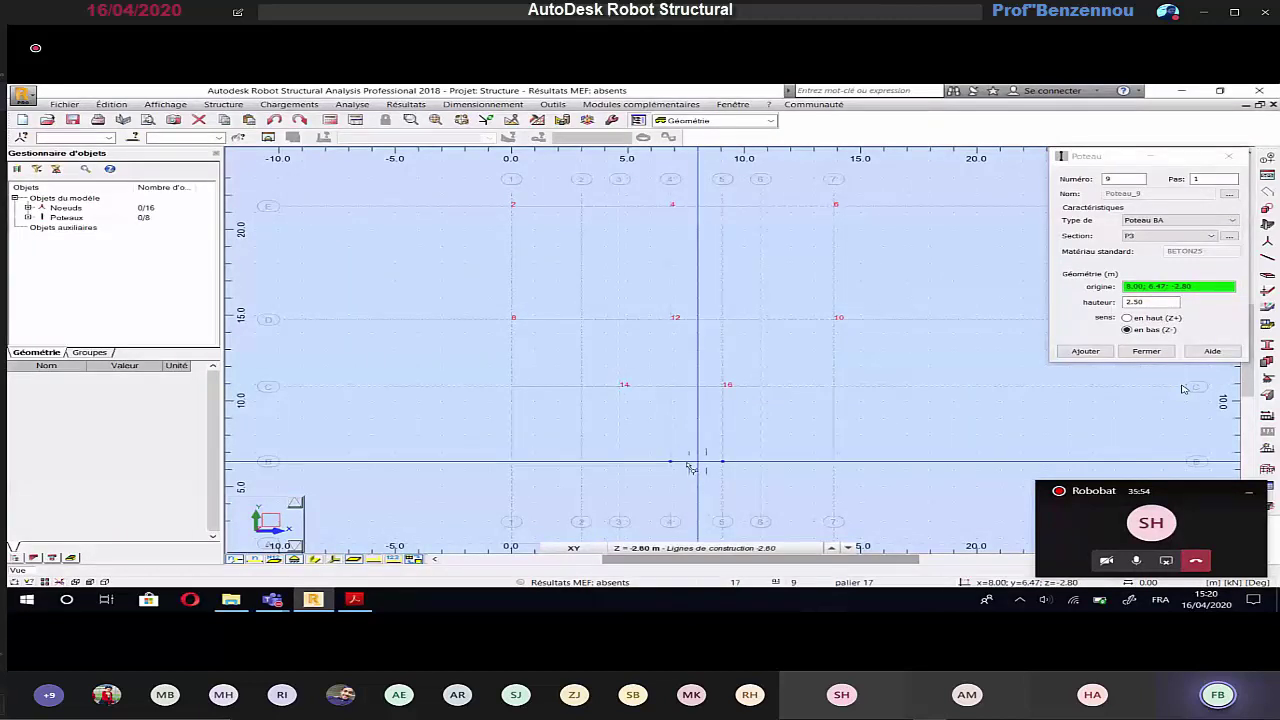
click(624, 462)
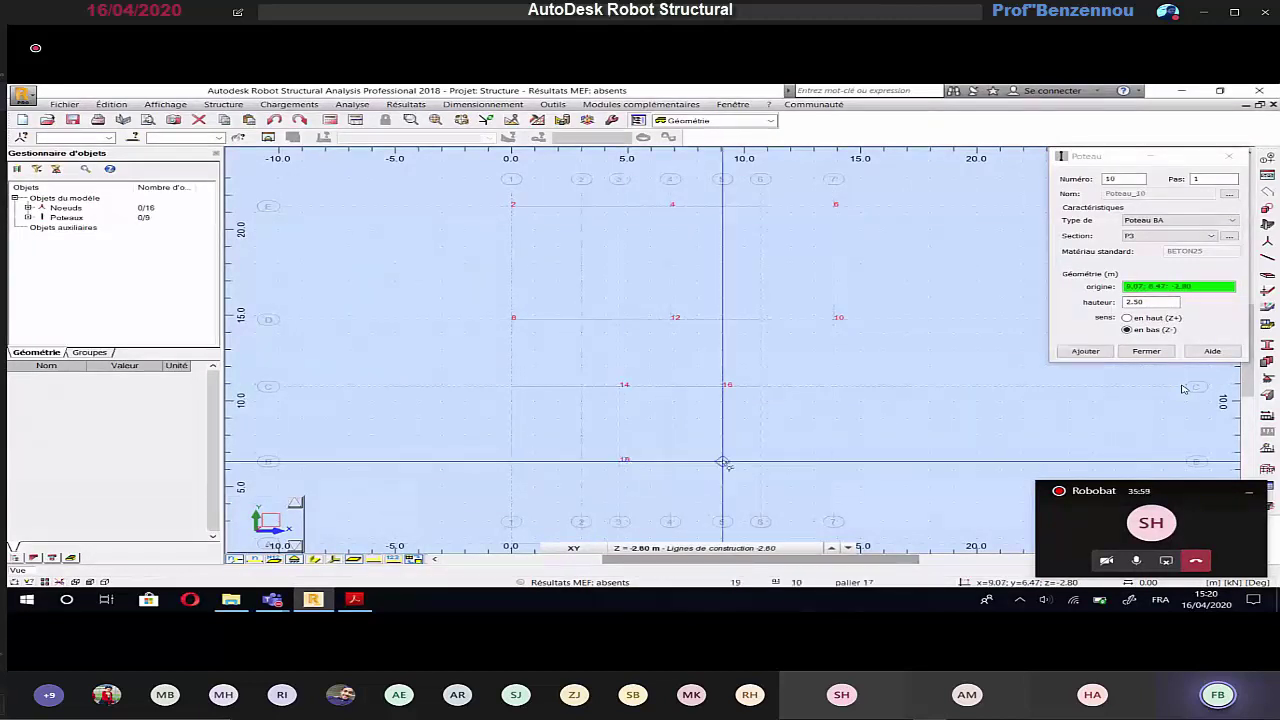
click(723, 462)
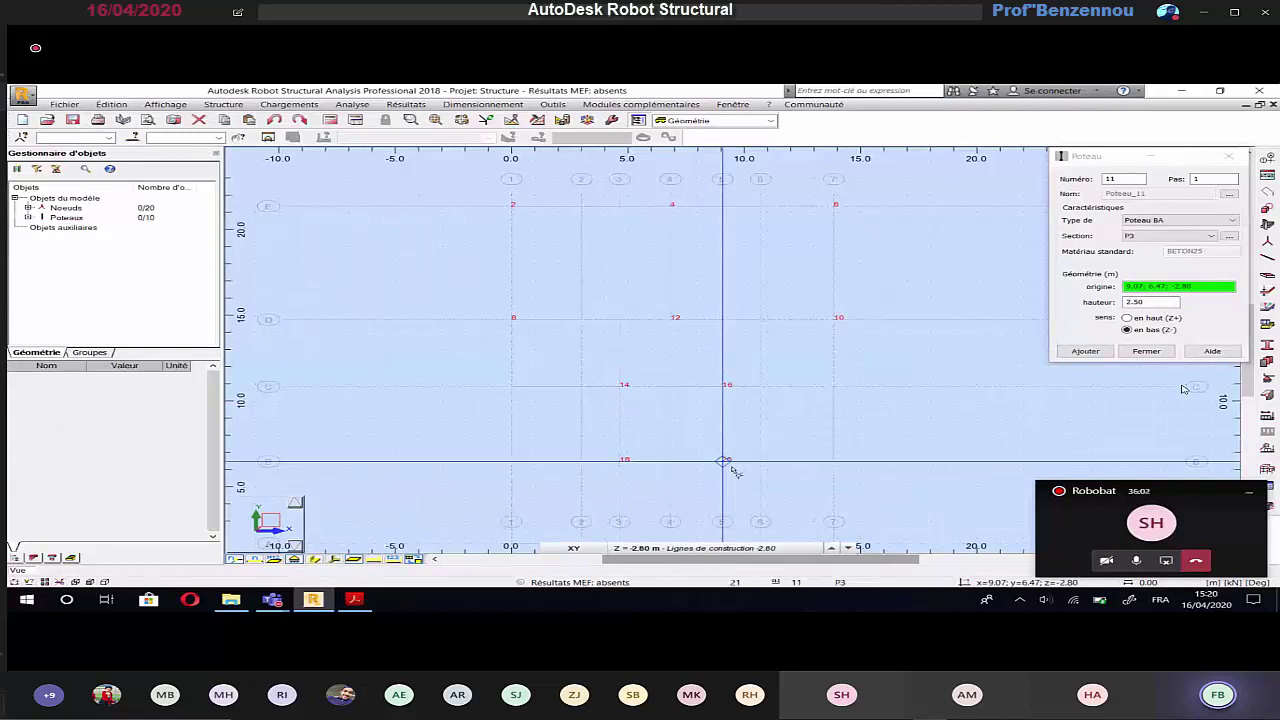
Step: Check the axis A columns on the exercise PDF plan and place a P1 column in Robot where axes A and 1 cross
scroll(735, 472, down, 2)
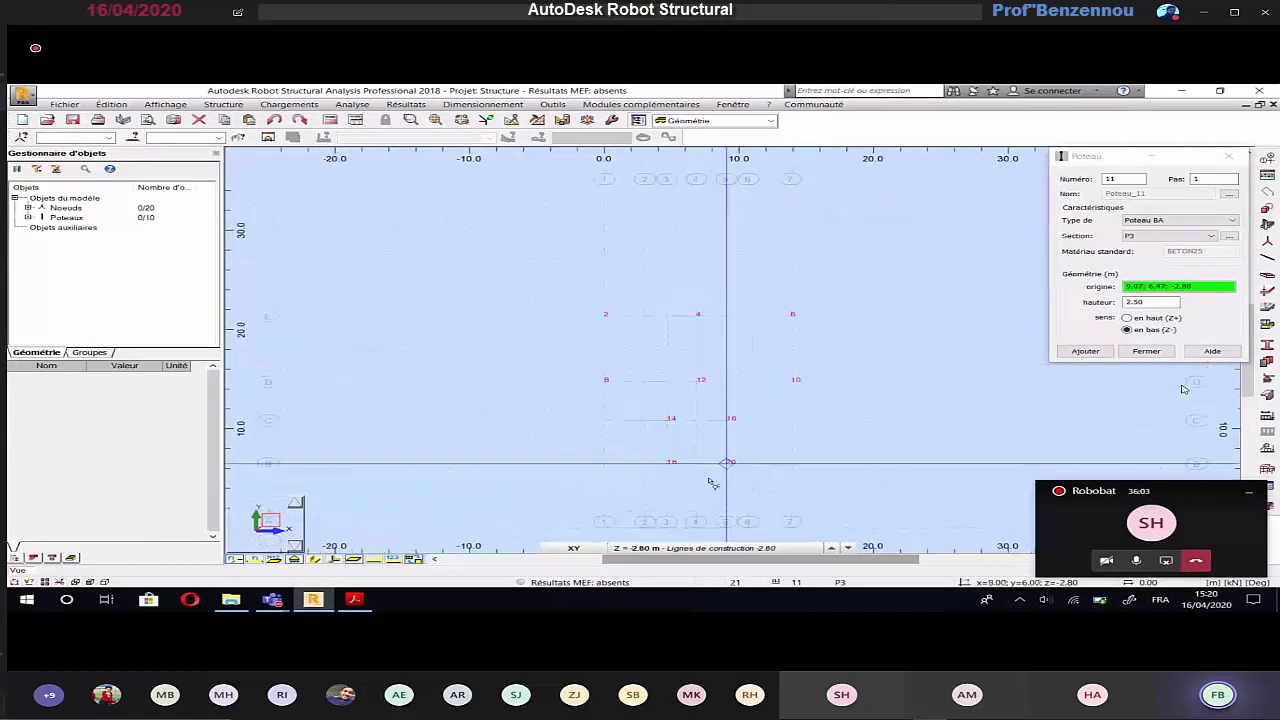
middle_drag(712, 483, 695, 393)
key(alt+Tab)
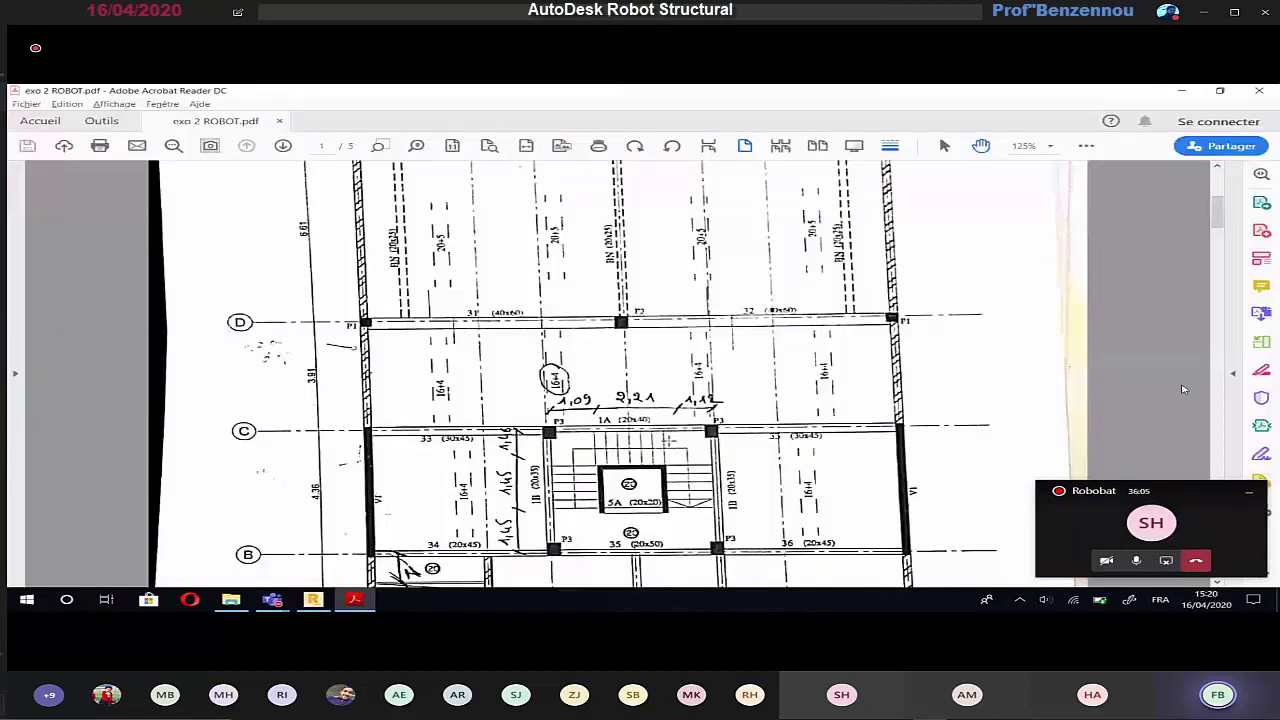
scroll(1183, 389, down, 1)
scroll(1183, 389, down, 5)
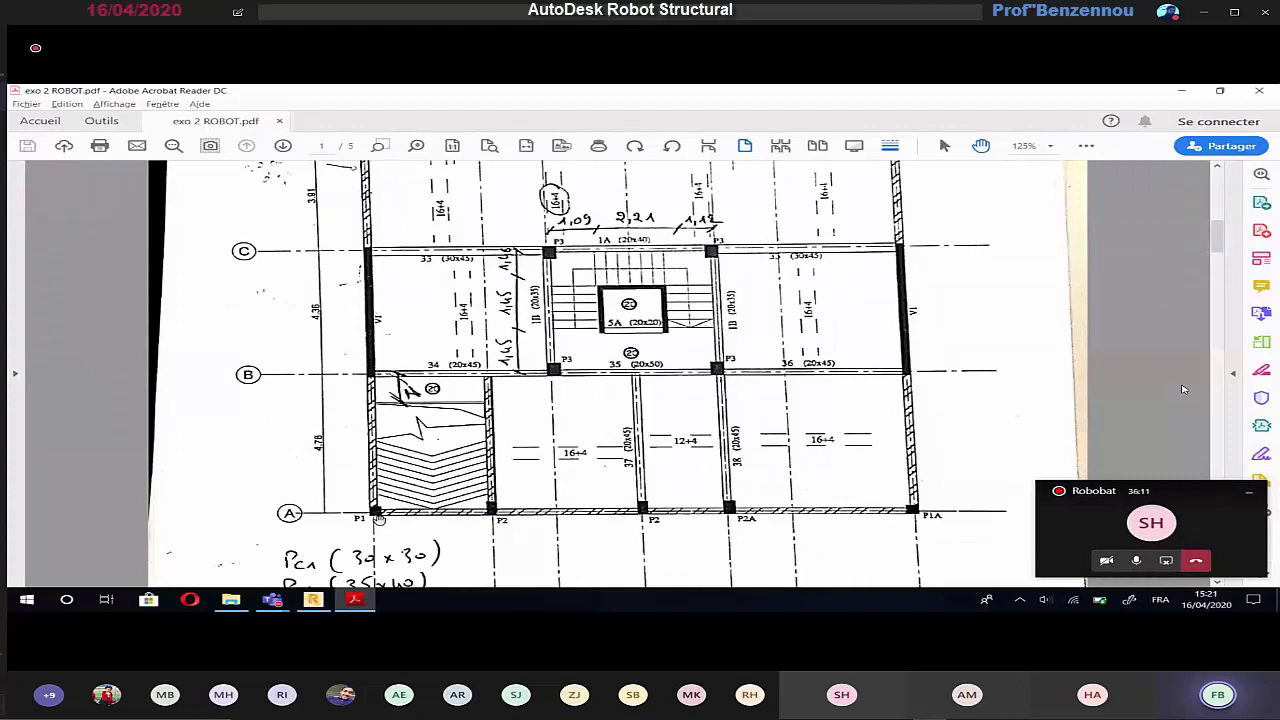
key(alt+Tab)
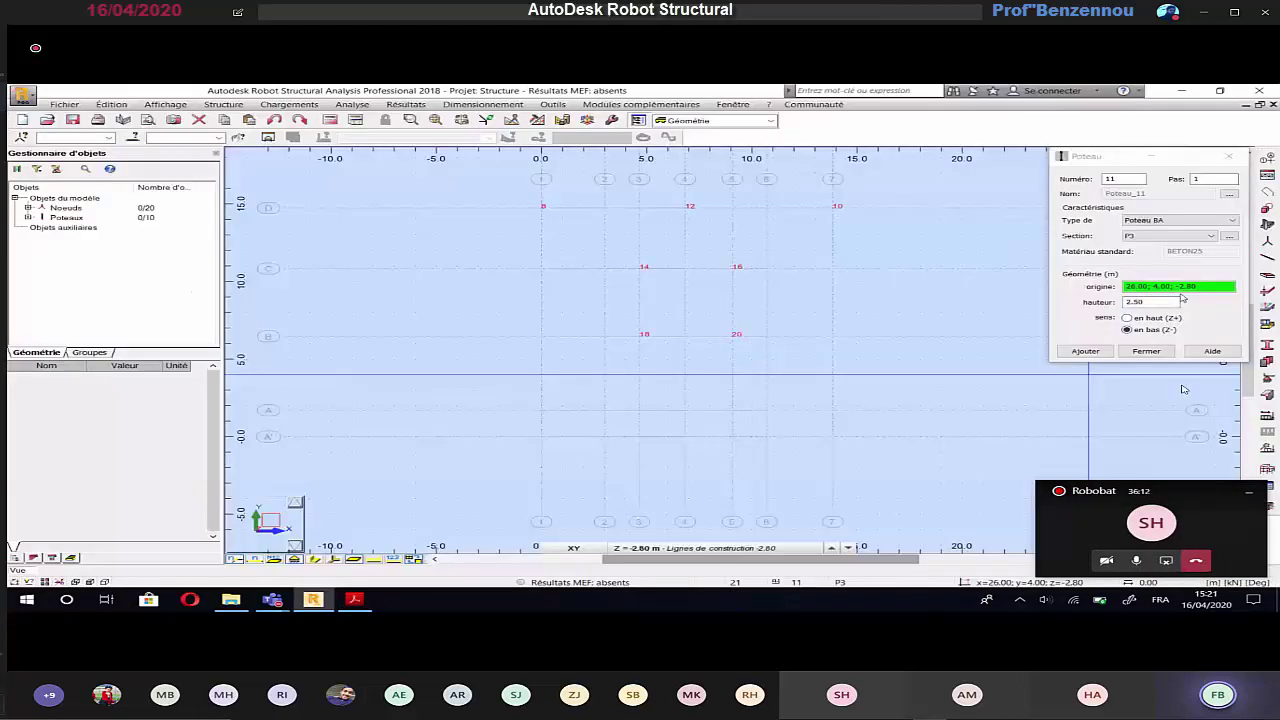
click(1167, 241)
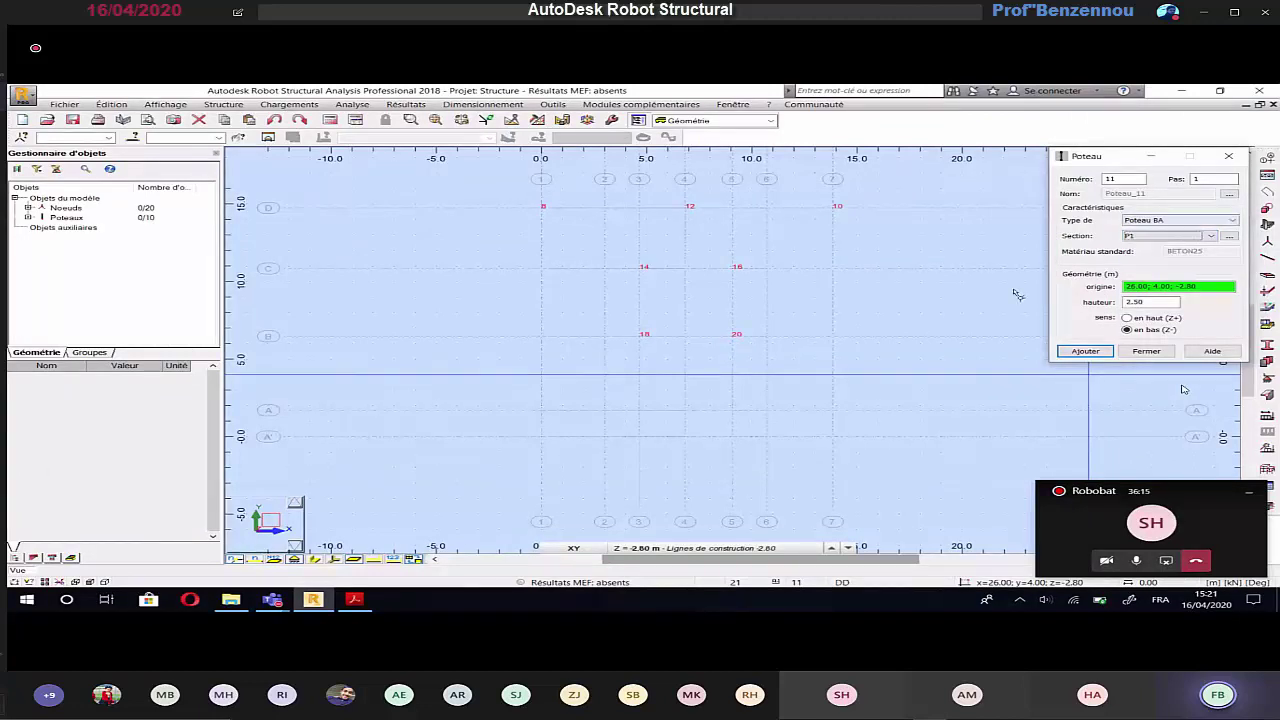
click(546, 412)
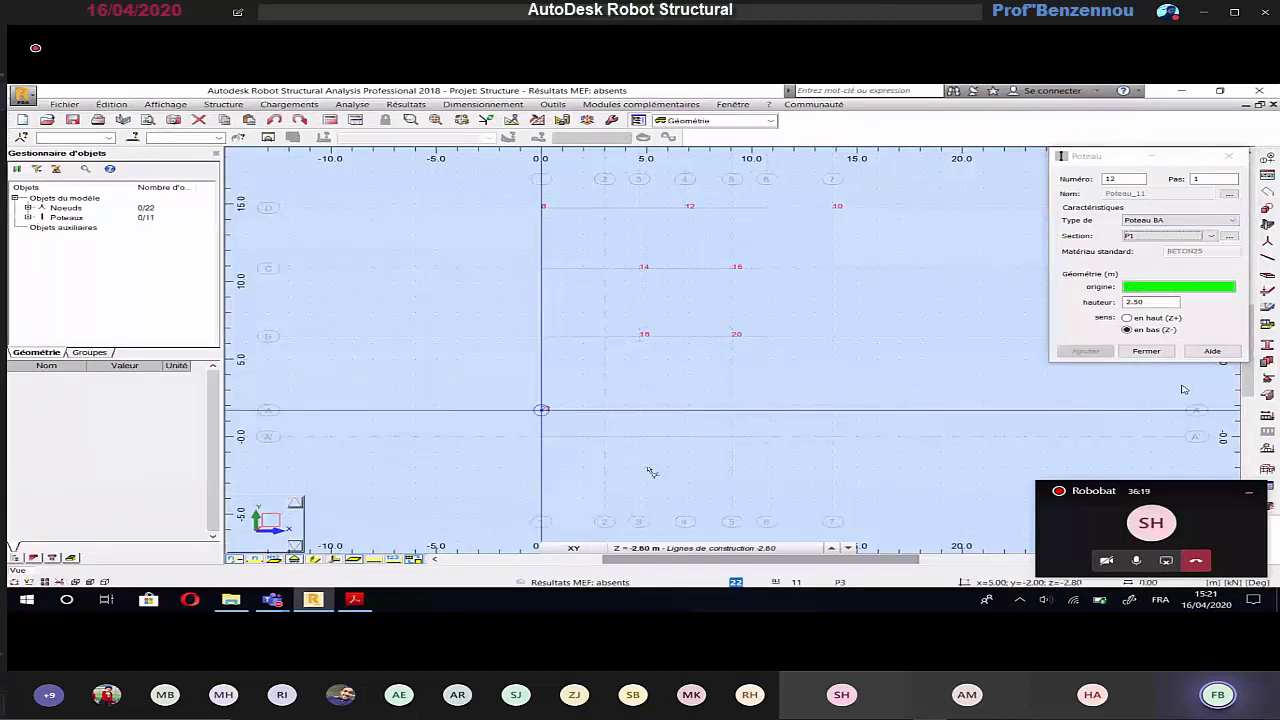
Step: Following the PDF plan, place the remaining axis A columns in Robot: P2 at axes 2 and 4, P2A at axis 5, P1A at axis 7
key(alt+Tab)
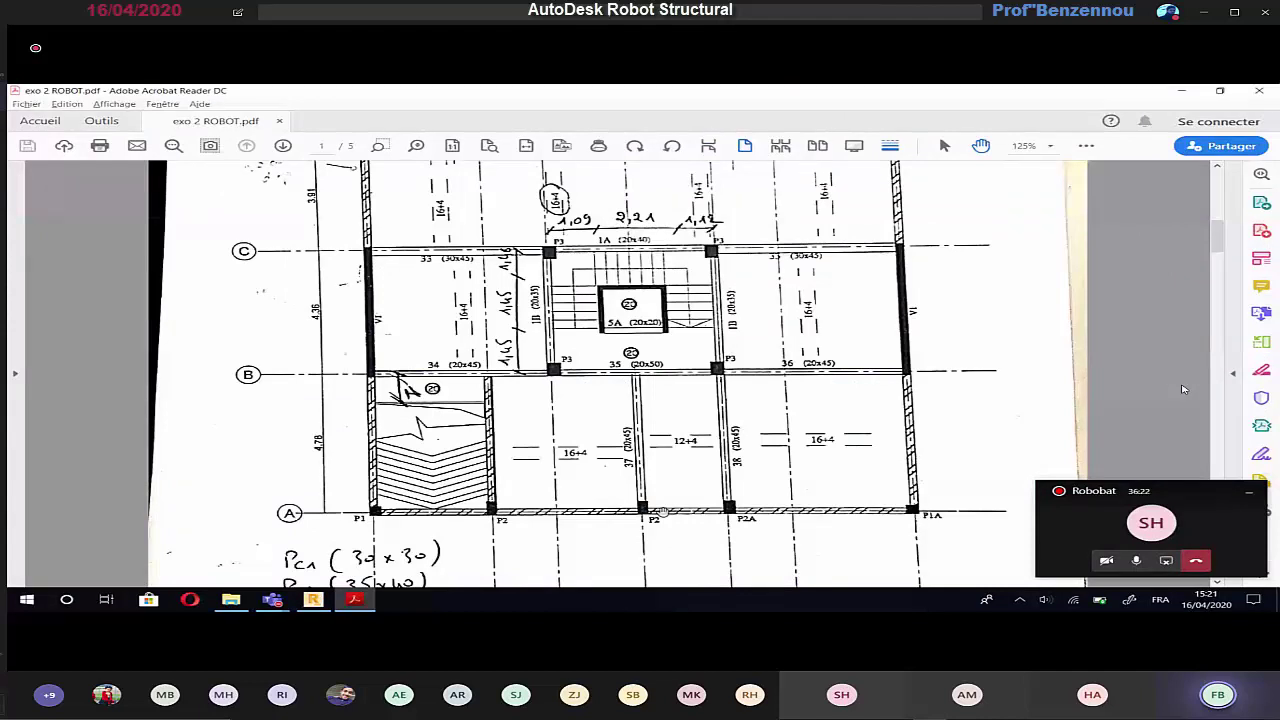
key(alt+Tab)
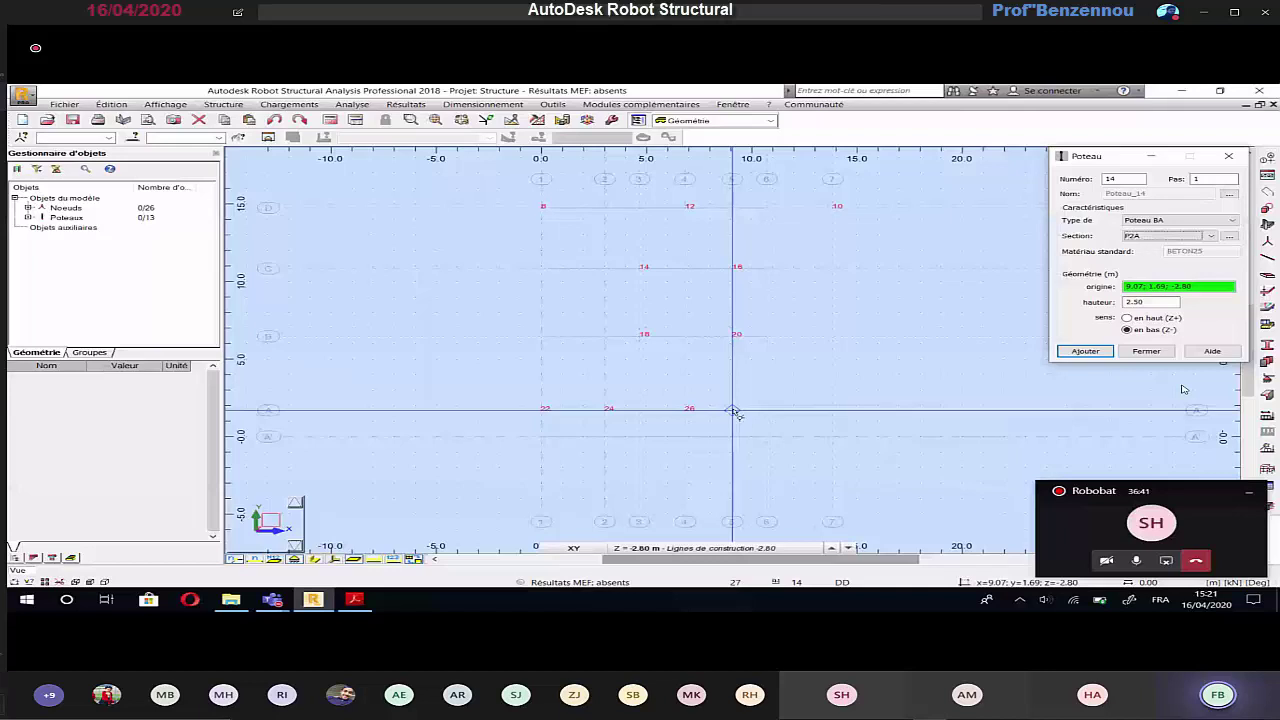
key(alt+Tab)
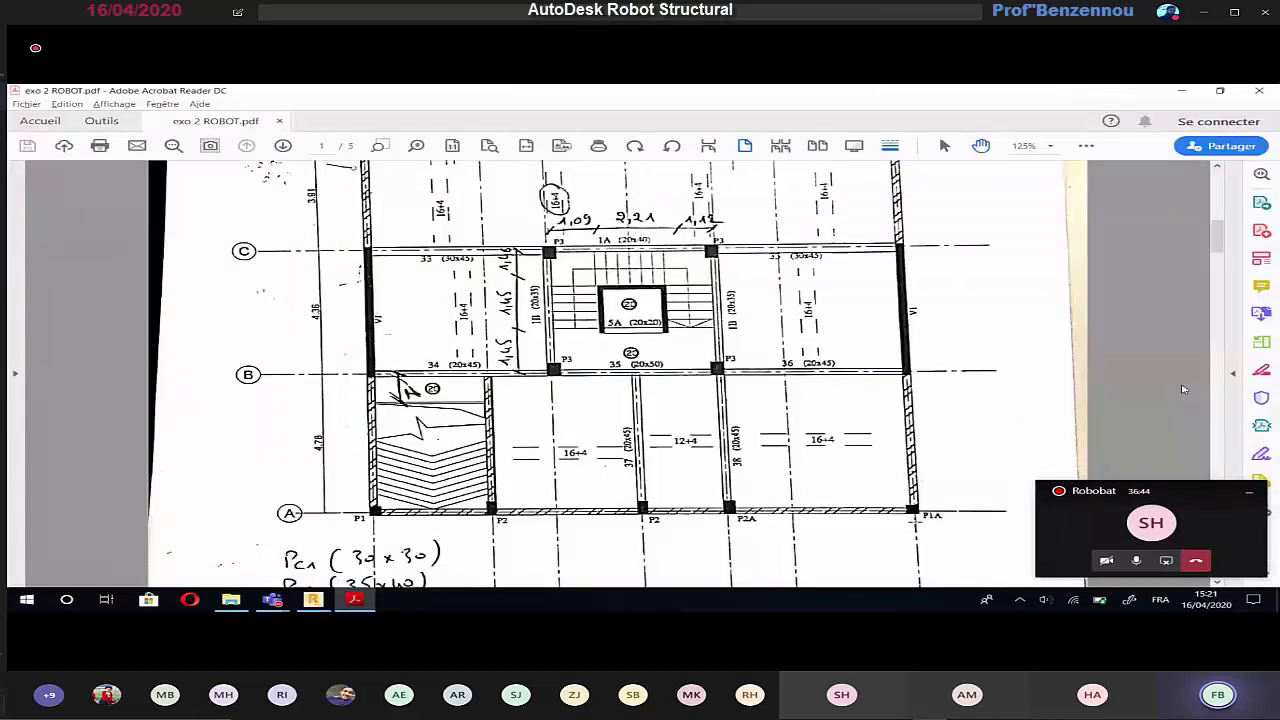
key(alt+Tab)
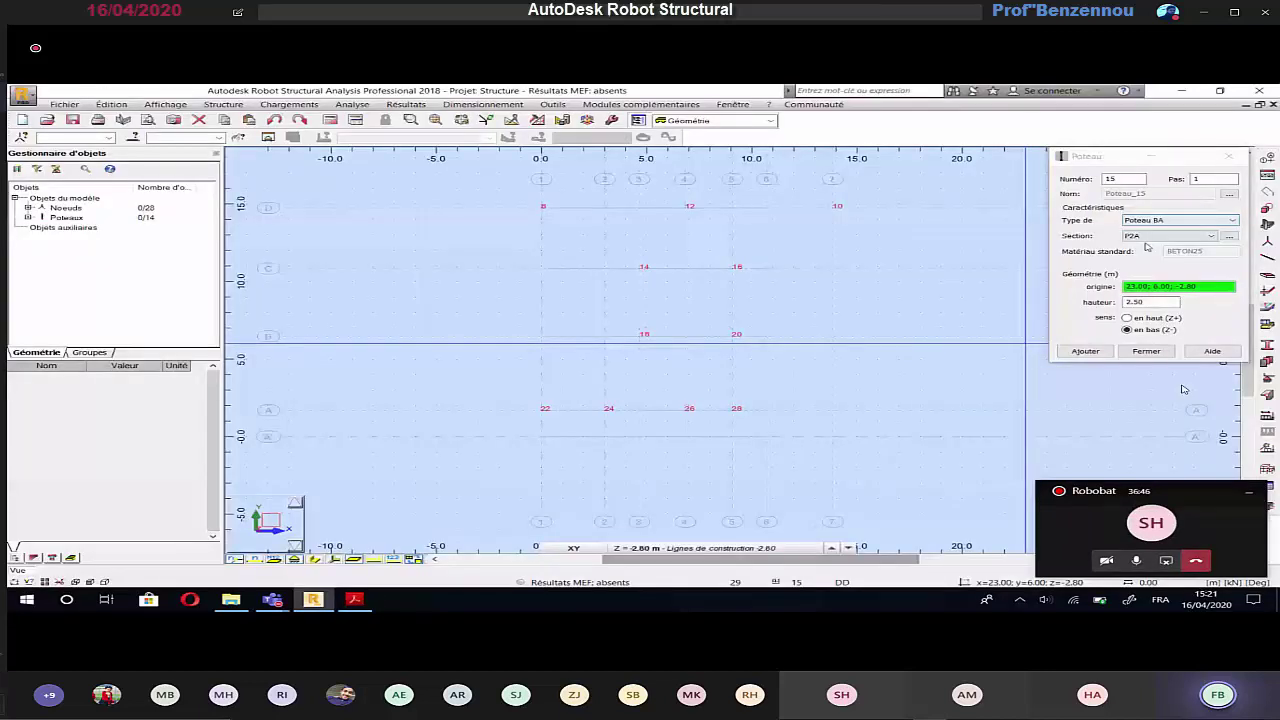
click(1146, 238)
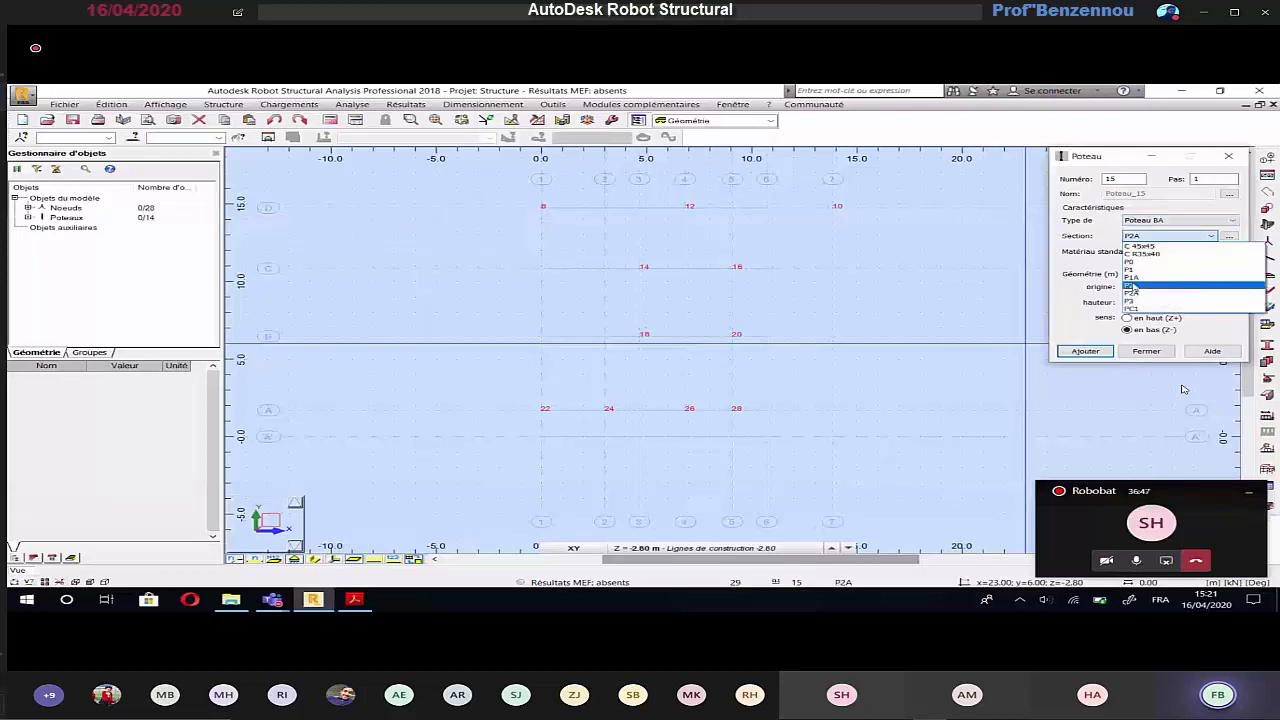
click(1131, 277)
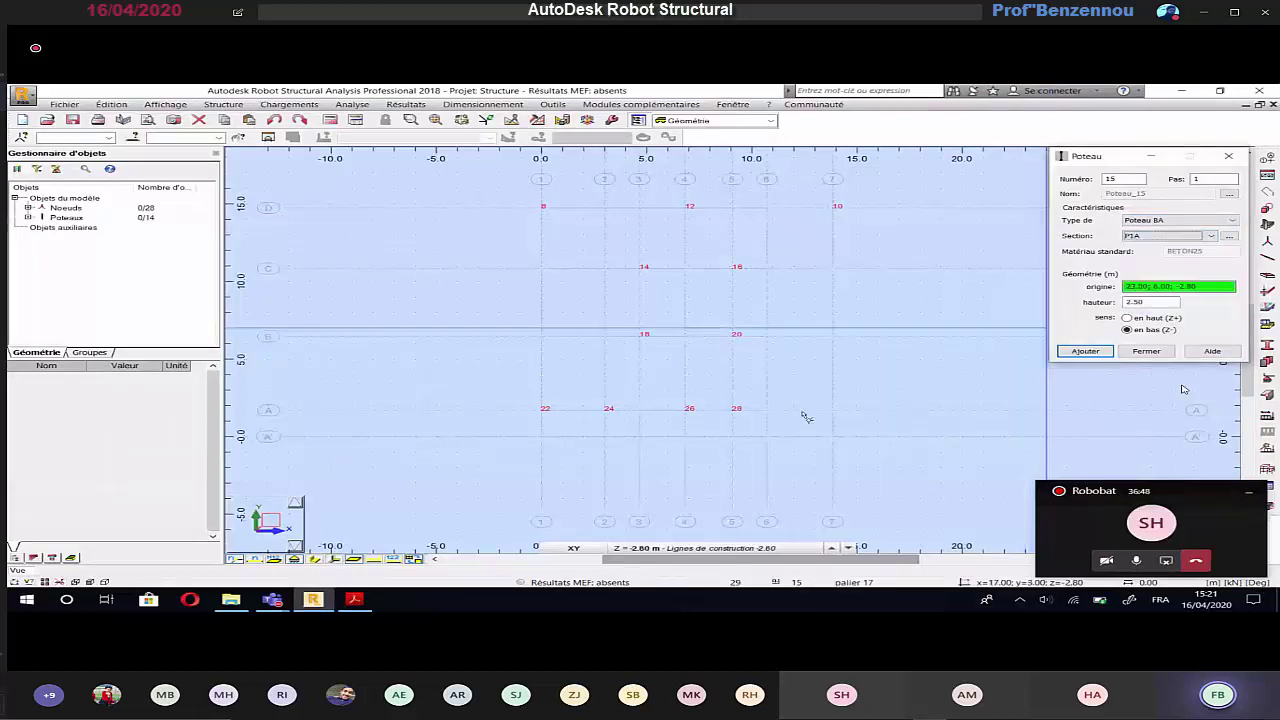
click(833, 410)
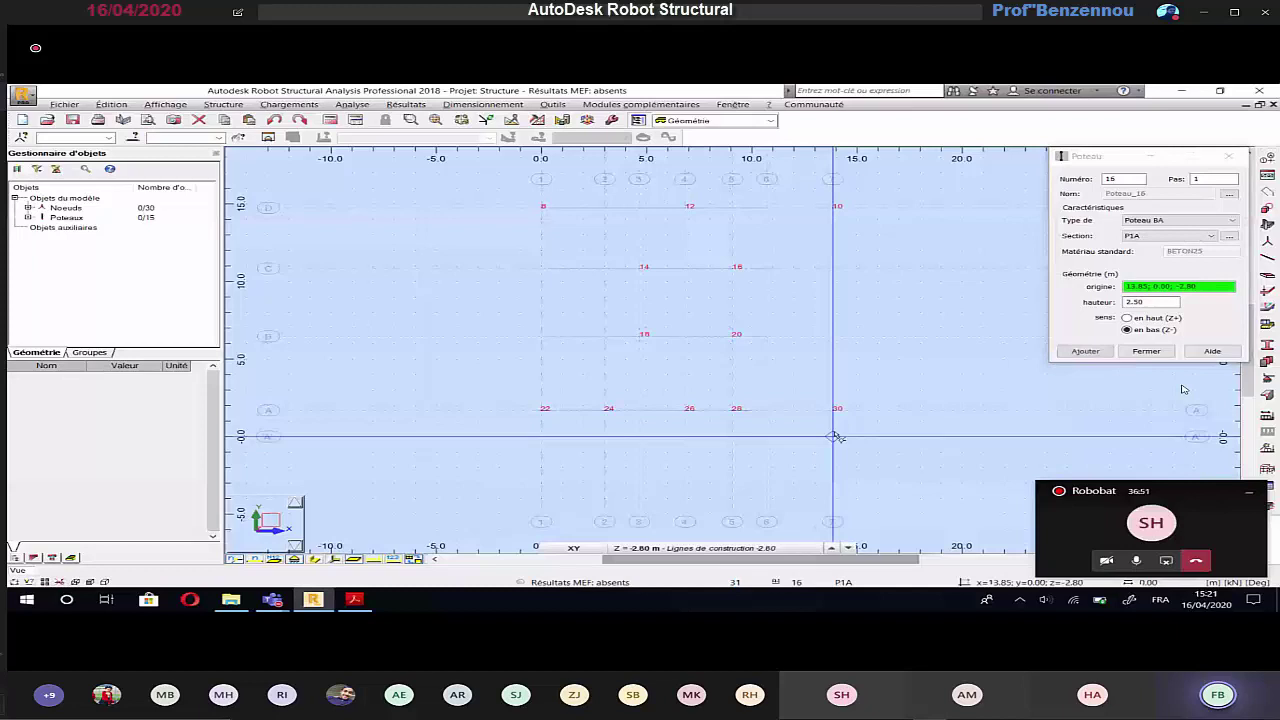
Step: Recheck the PH SOUS SOL plan in the PDF, return to Robot and show the columns in 3D with their section shapes
key(alt+Tab)
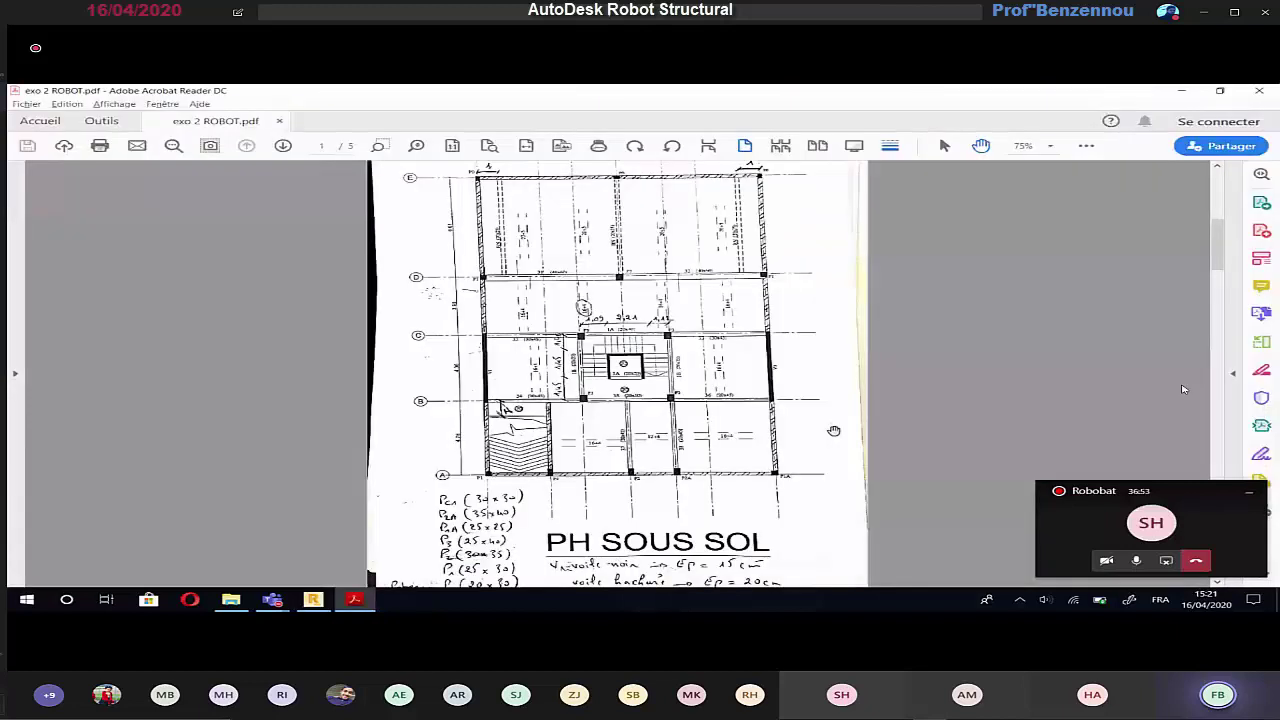
key(alt+Tab)
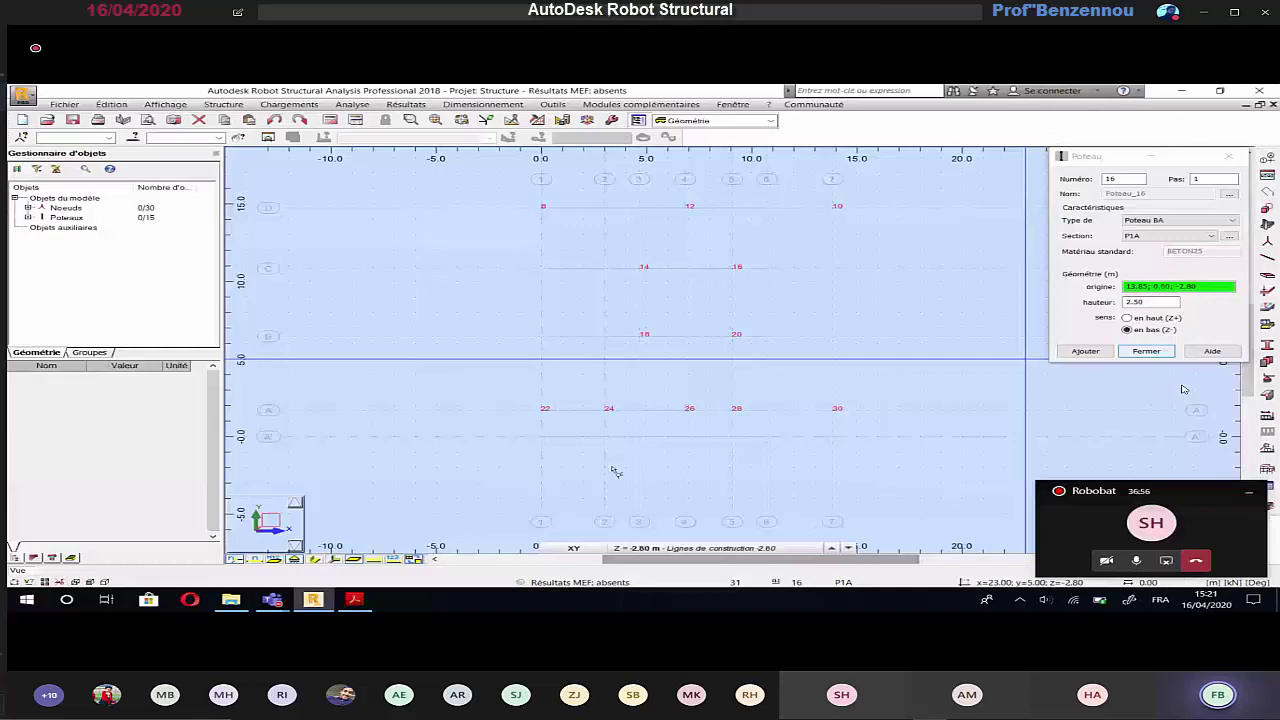
click(573, 548)
click(573, 455)
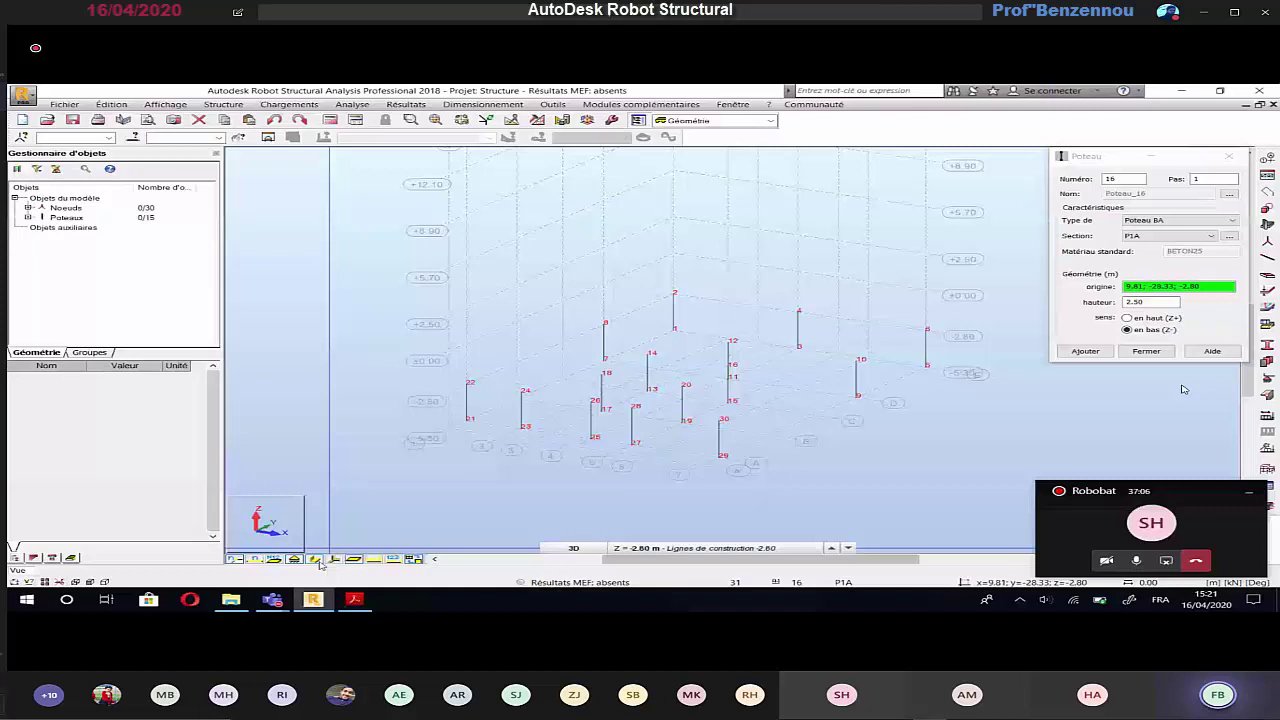
click(326, 558)
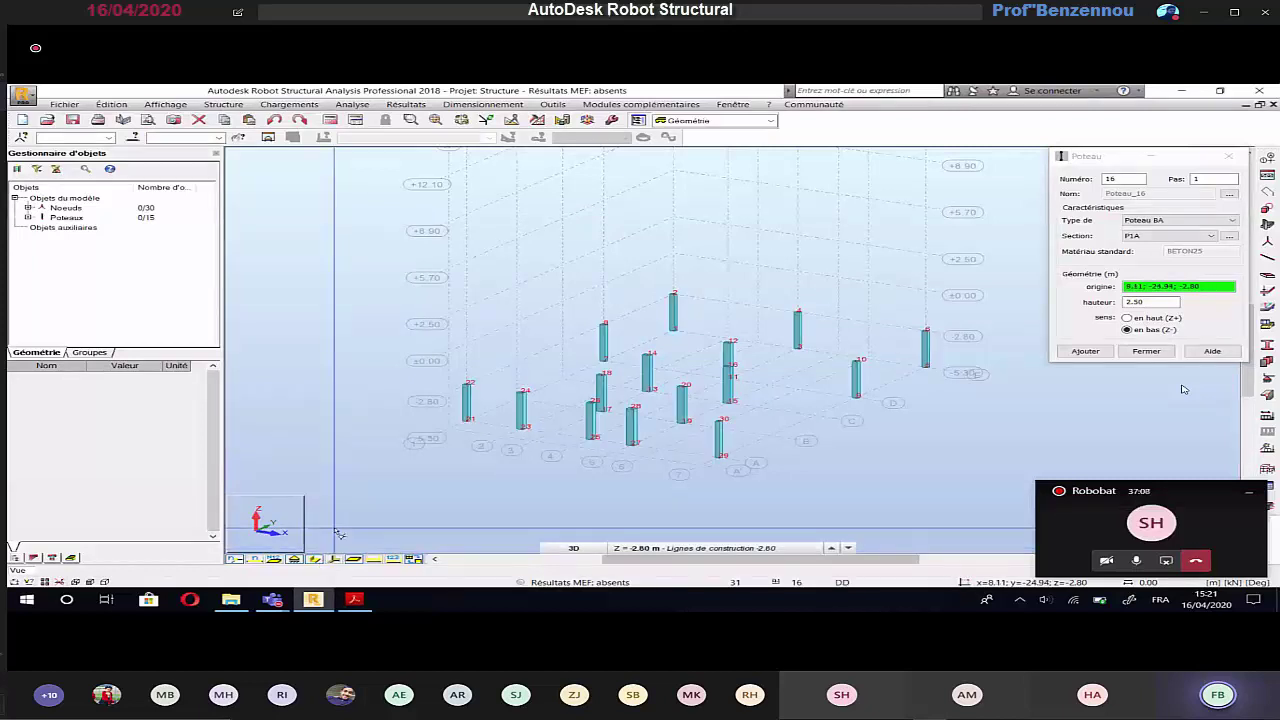
Step: In the display attributes, turn on panel thickness display and the colour legends for profiles and thicknesses, and apply them
right_click(341, 391)
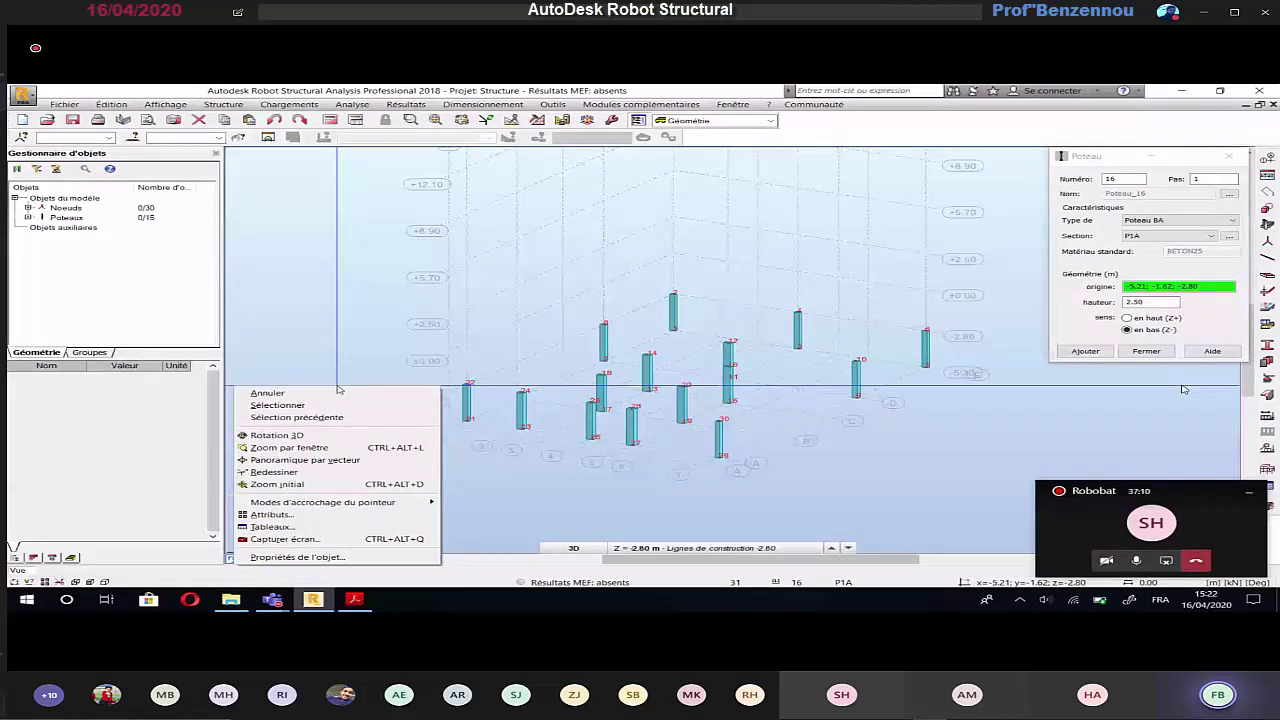
right_click(334, 373)
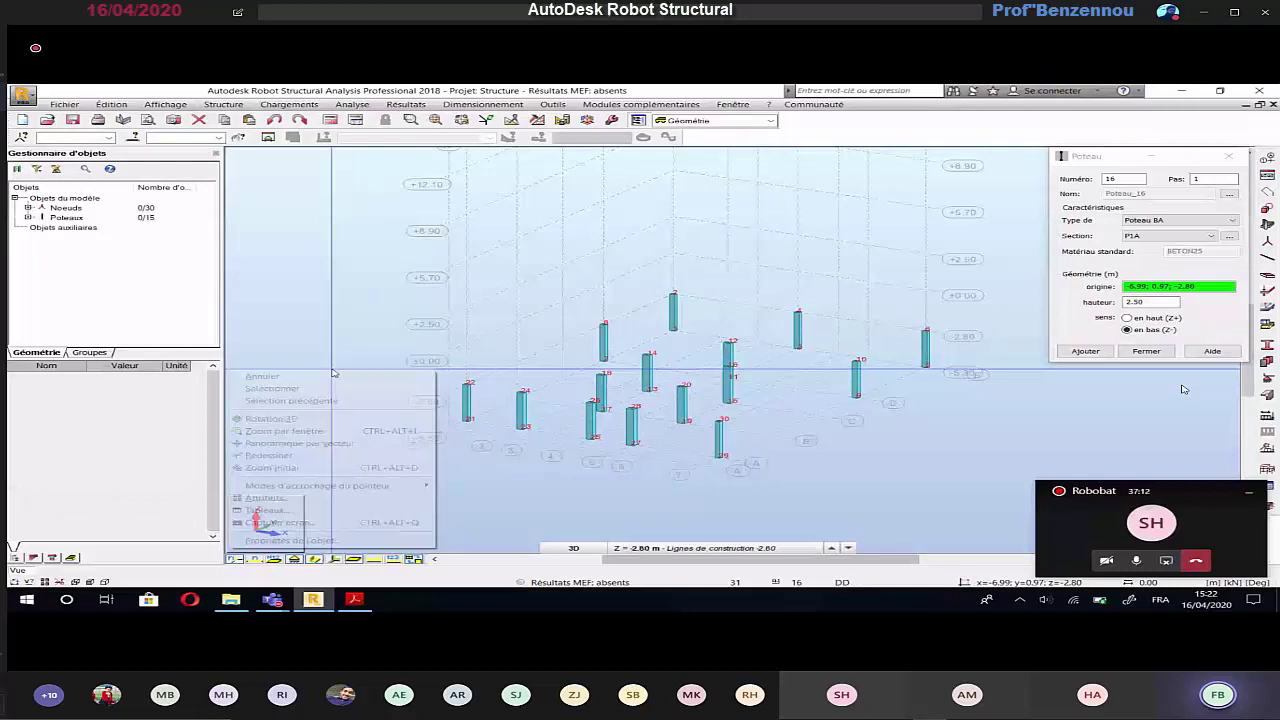
click(321, 498)
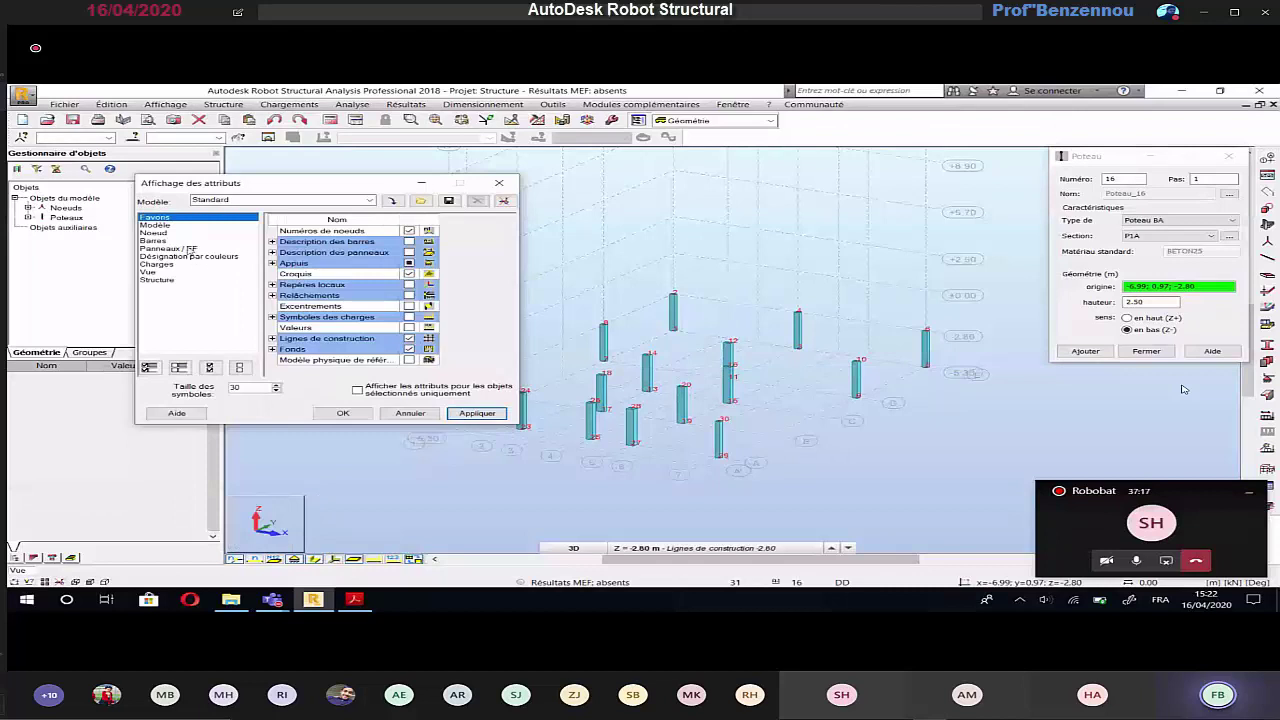
click(191, 249)
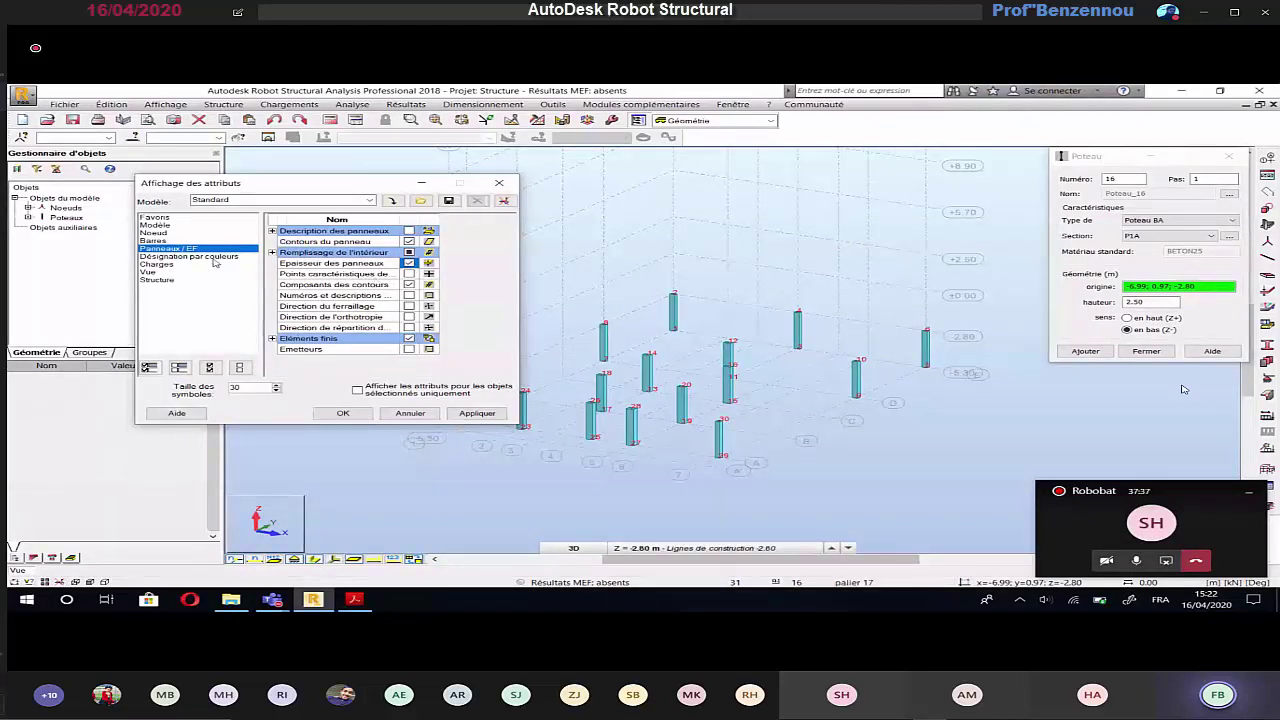
click(214, 258)
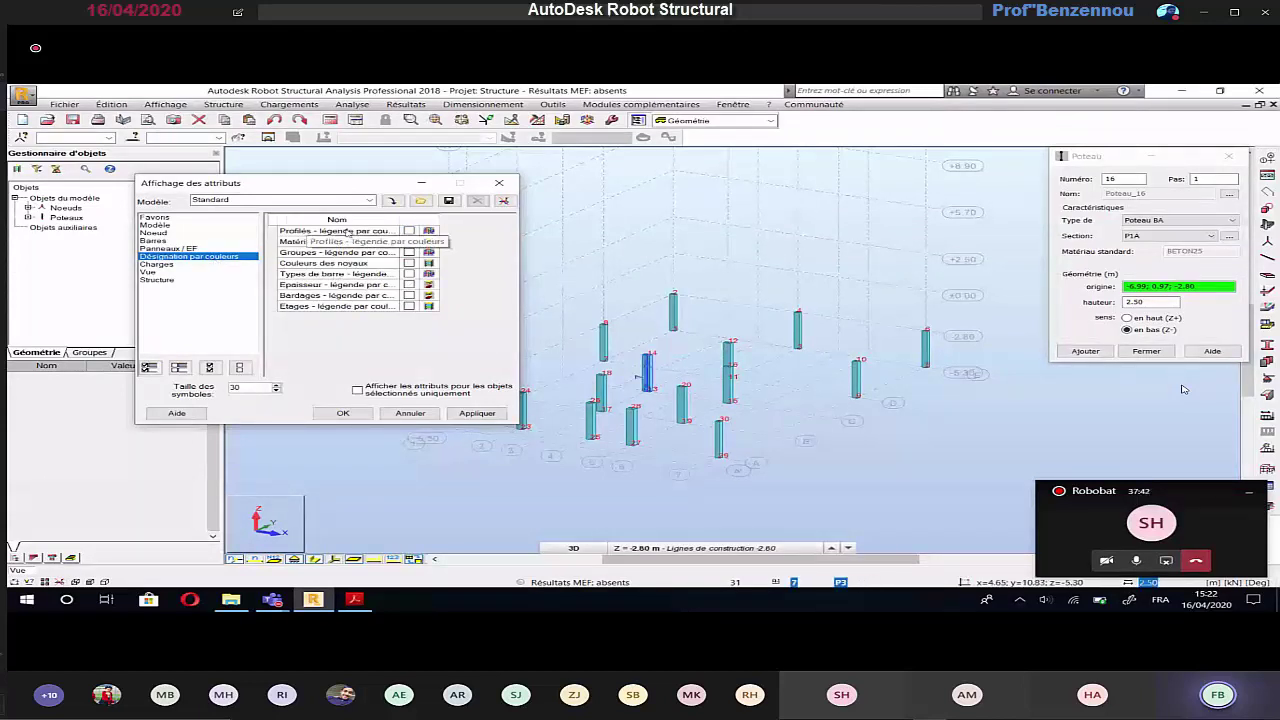
click(409, 231)
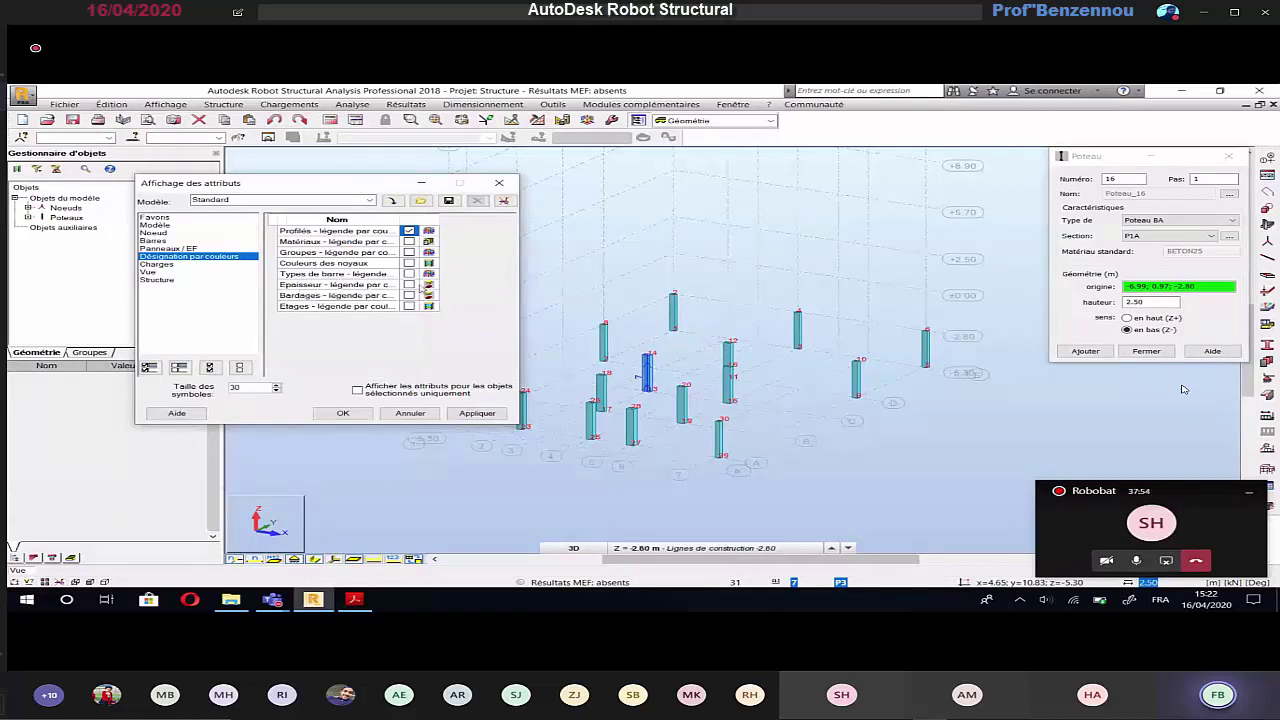
click(409, 285)
click(343, 417)
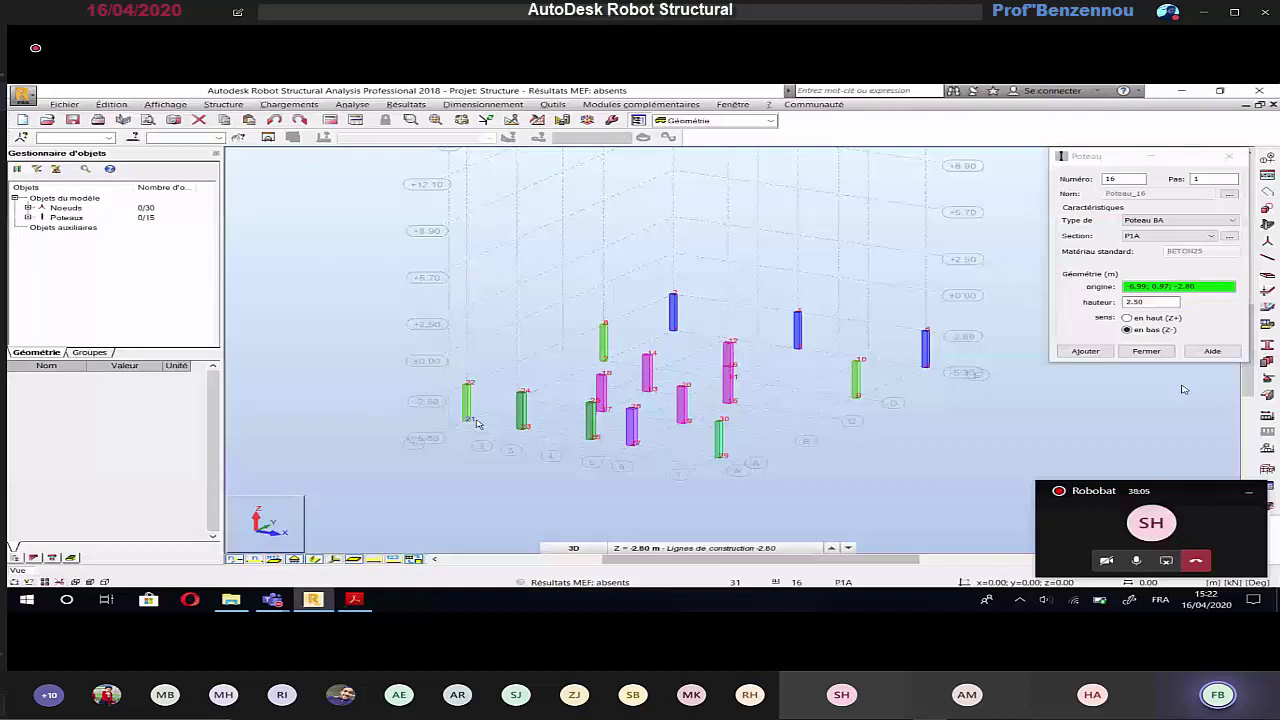
Step: Look up the height of the storey above the basement in the storey sketch on the exercise PDF's last page
key(alt+Tab)
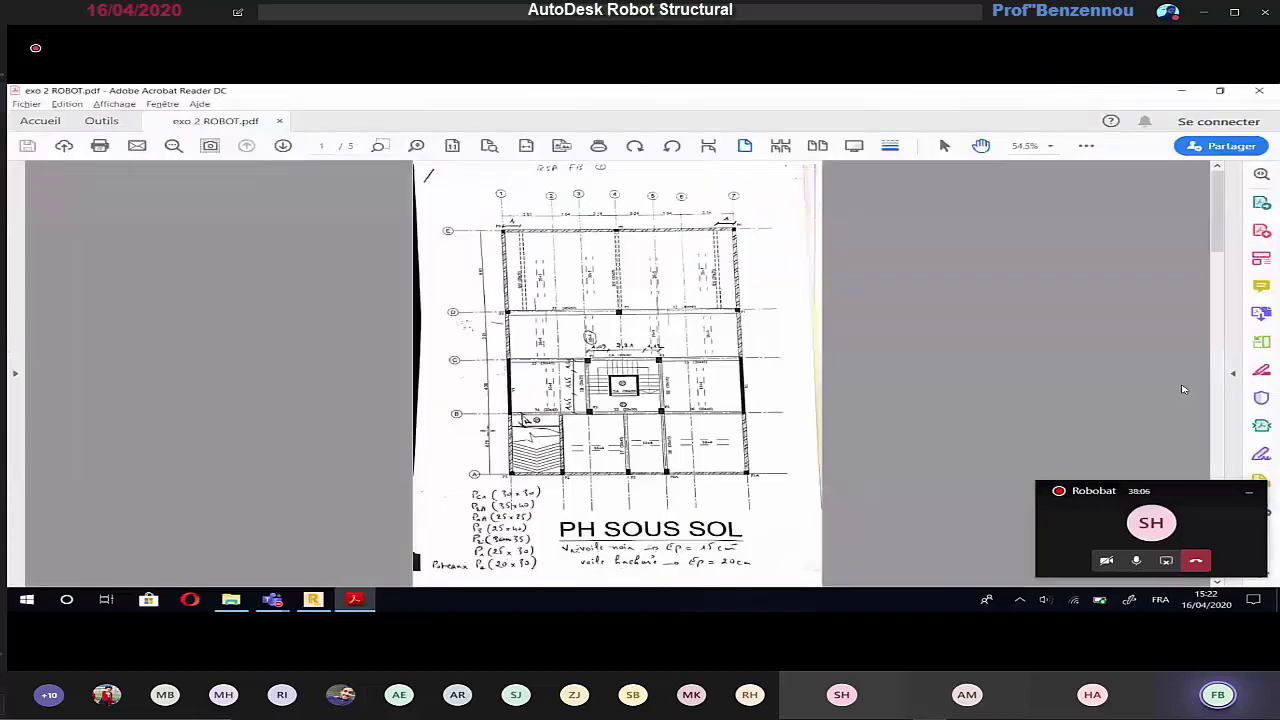
scroll(1183, 389, down, 3)
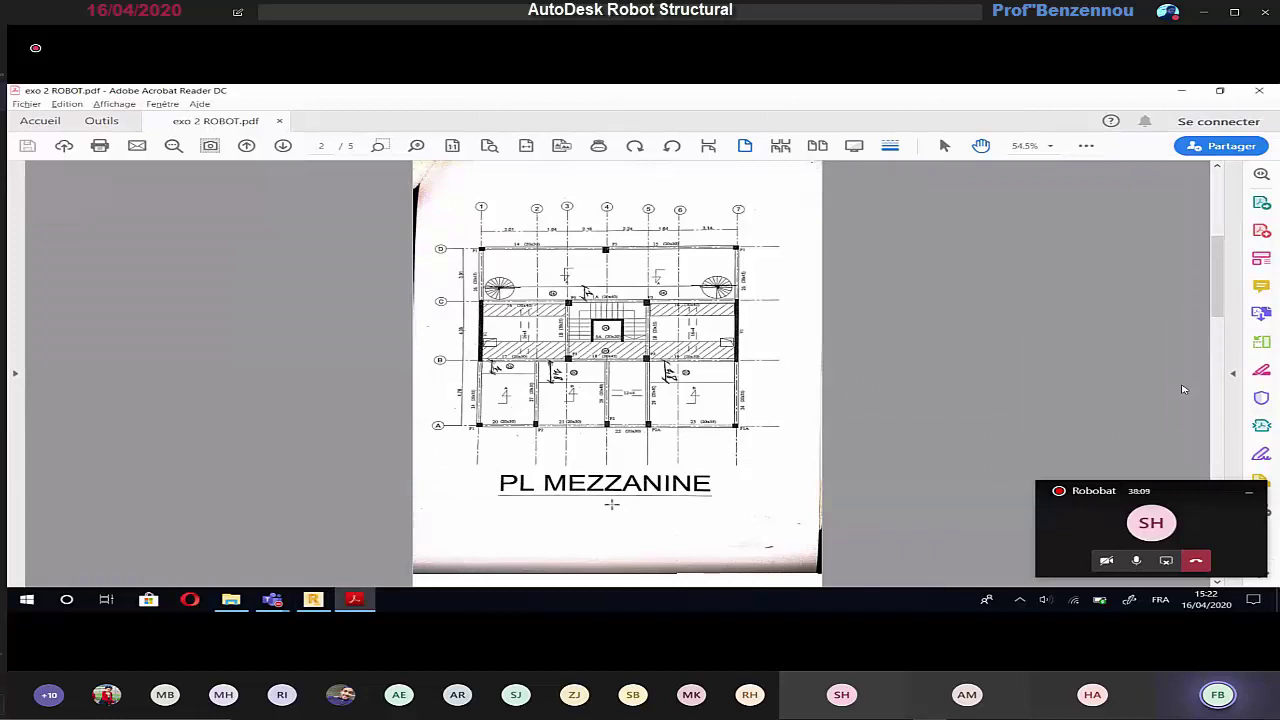
scroll(611, 503, down, 2)
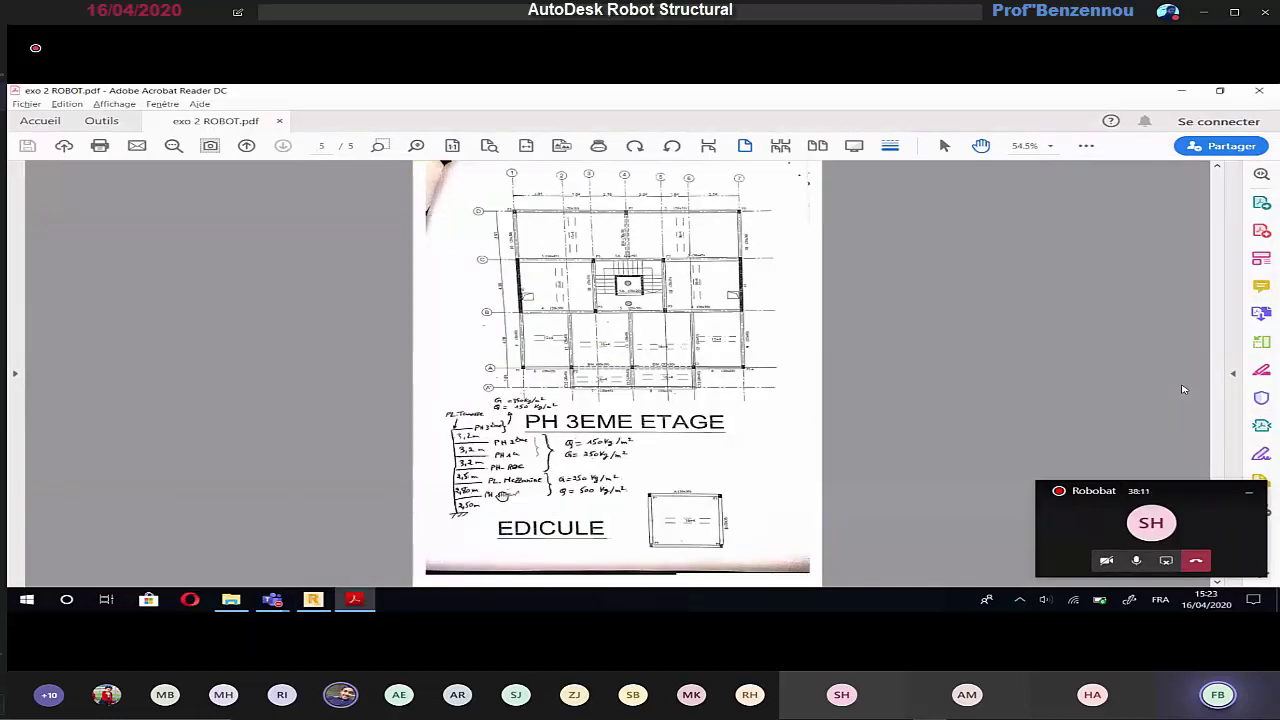
ctrl+scroll(407, 485, up, 3)
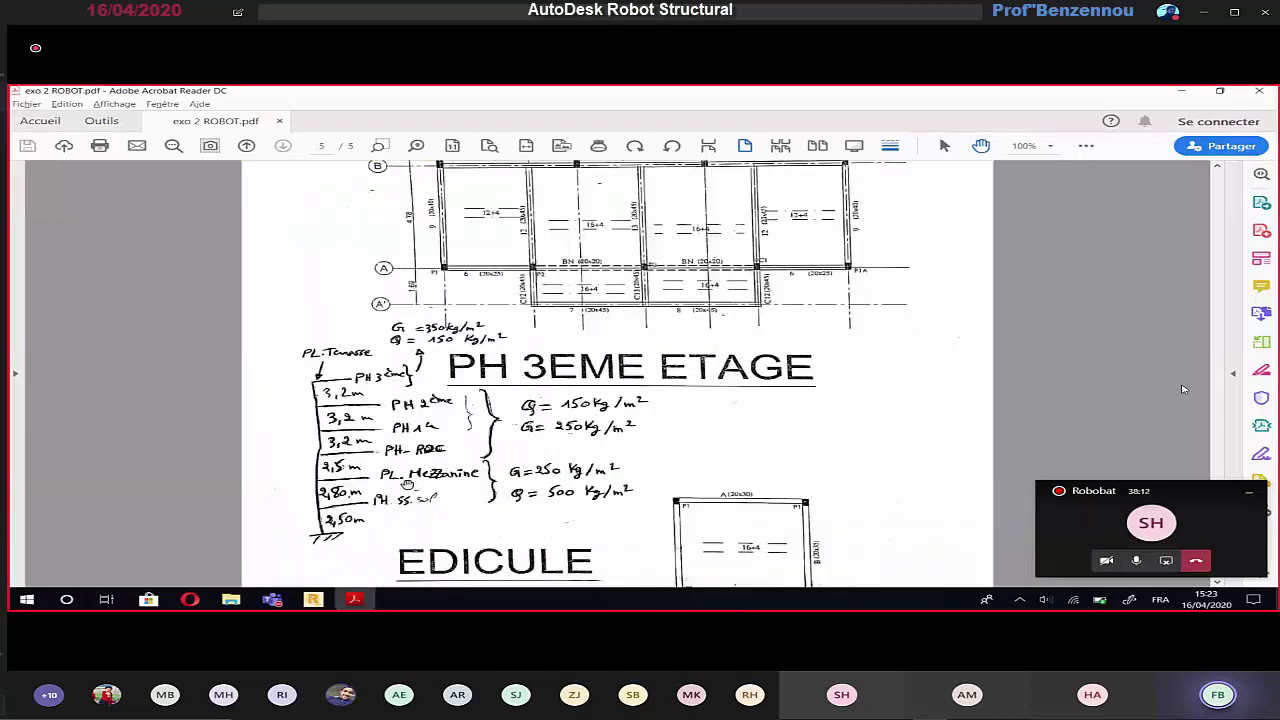
ctrl+scroll(407, 485, up, 1)
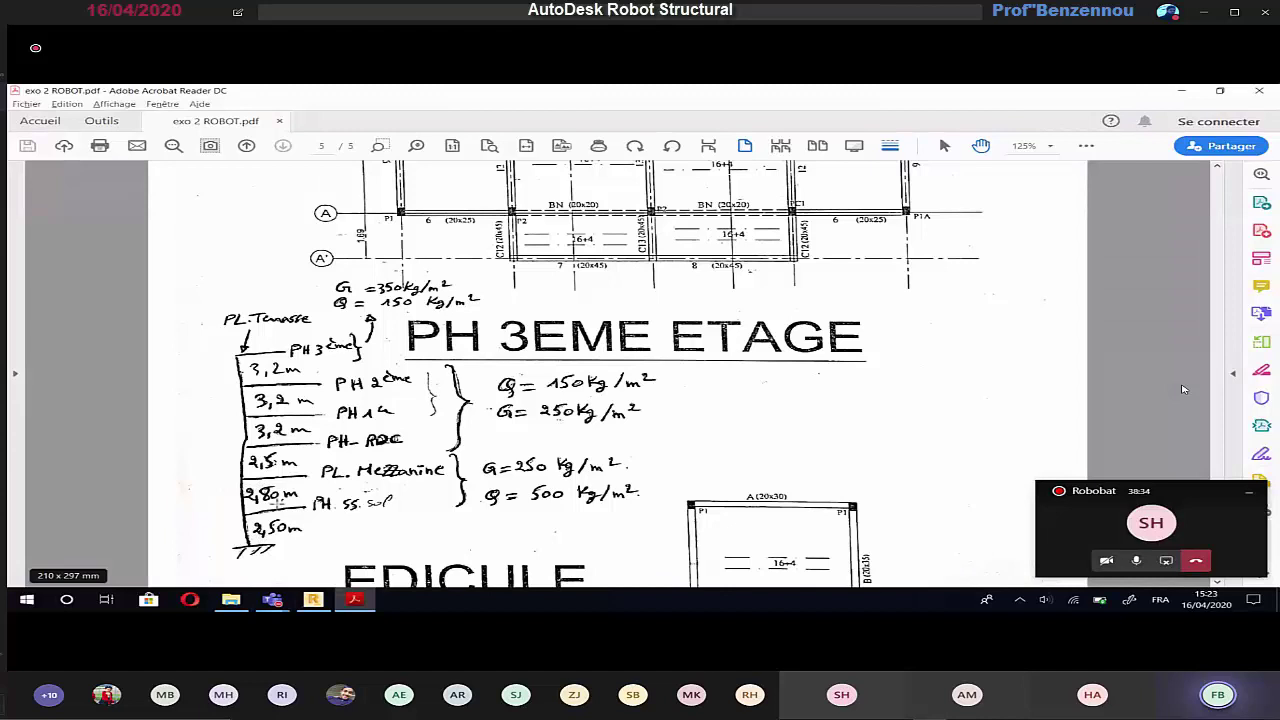
Step: Back in Robot, show the XY plan at level Z = 0.00 m - Base and set the column height to 2.8 m
key(alt+Tab)
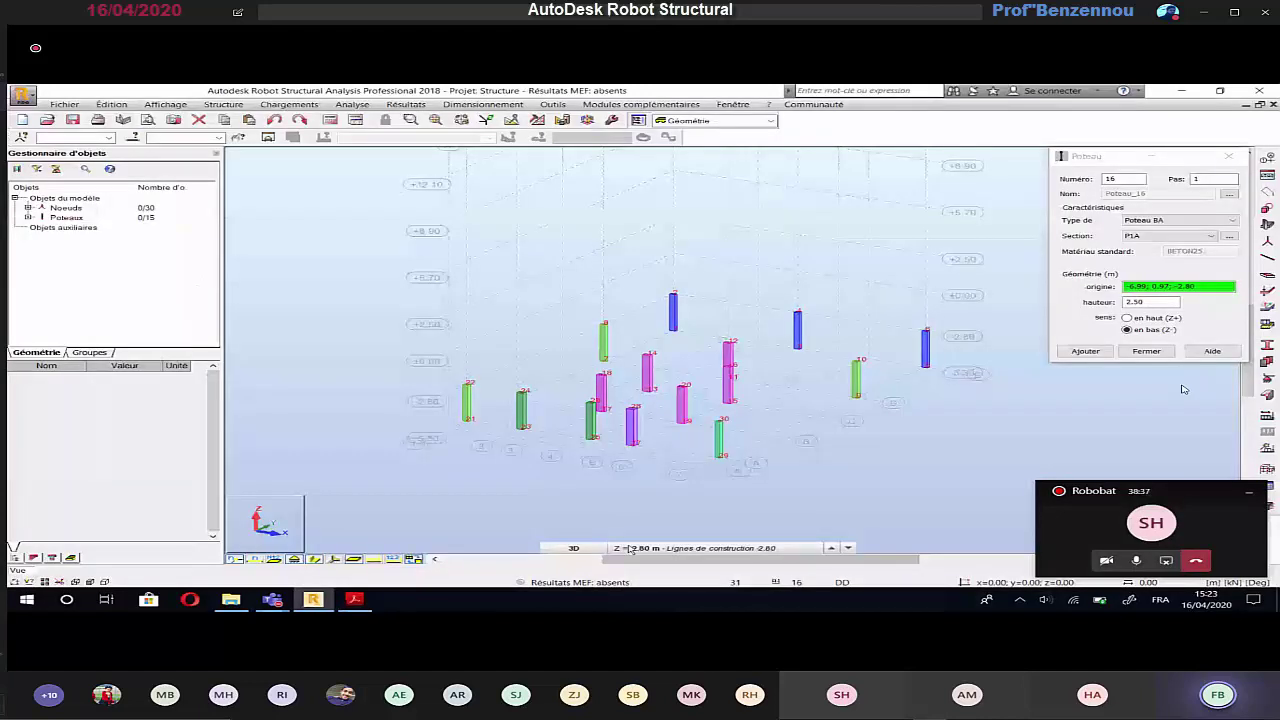
click(574, 548)
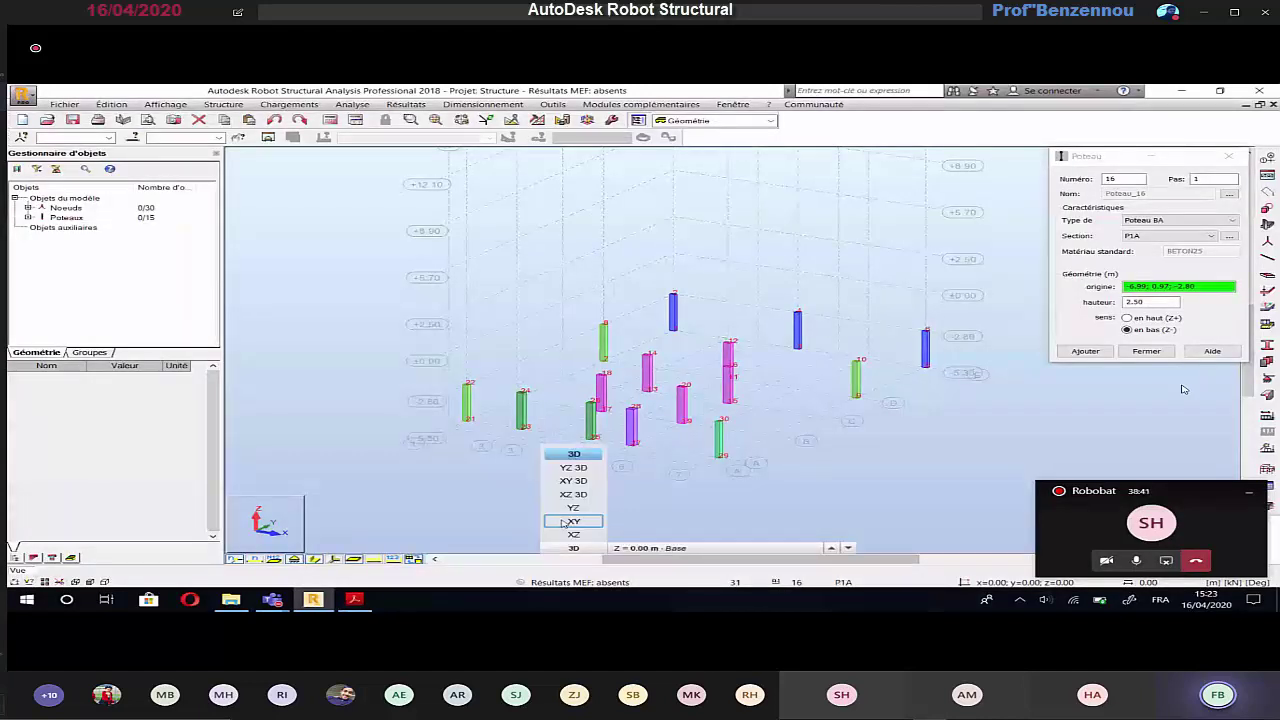
click(572, 521)
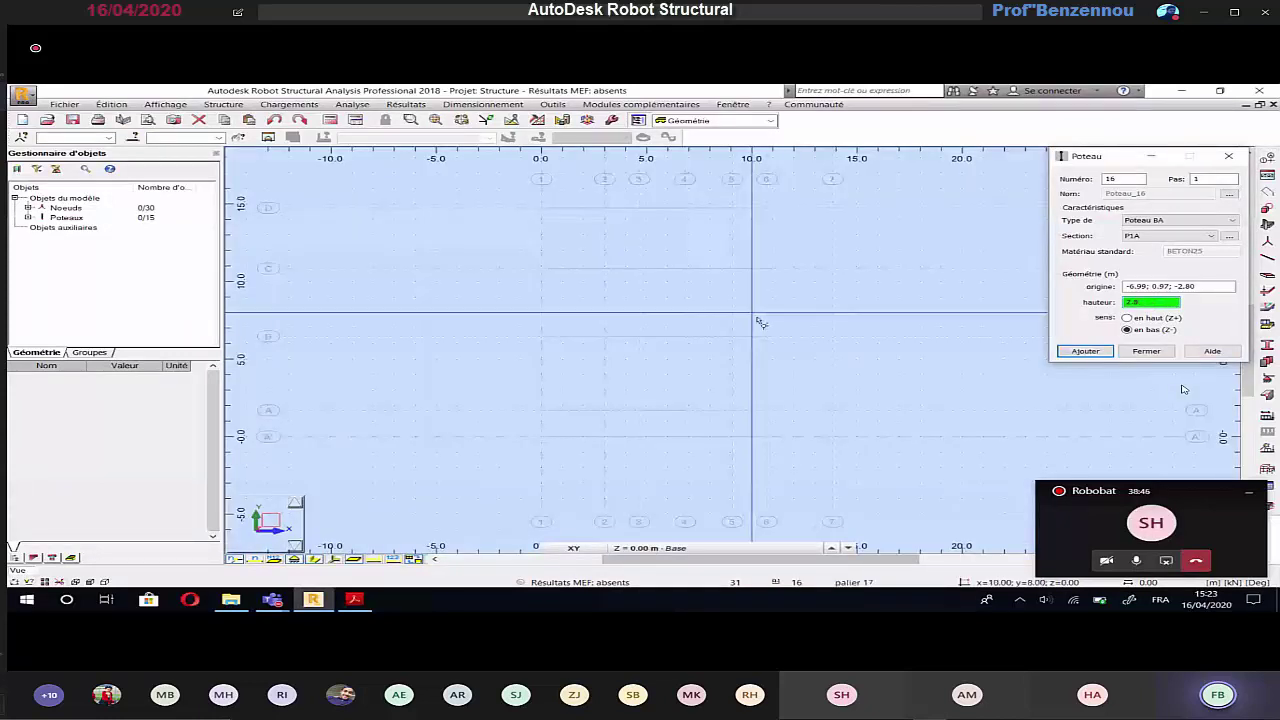
Step: Switch to the exercise PDF and examine the column positions and section labels on the PL MEZZANINE plan
key(alt+Tab)
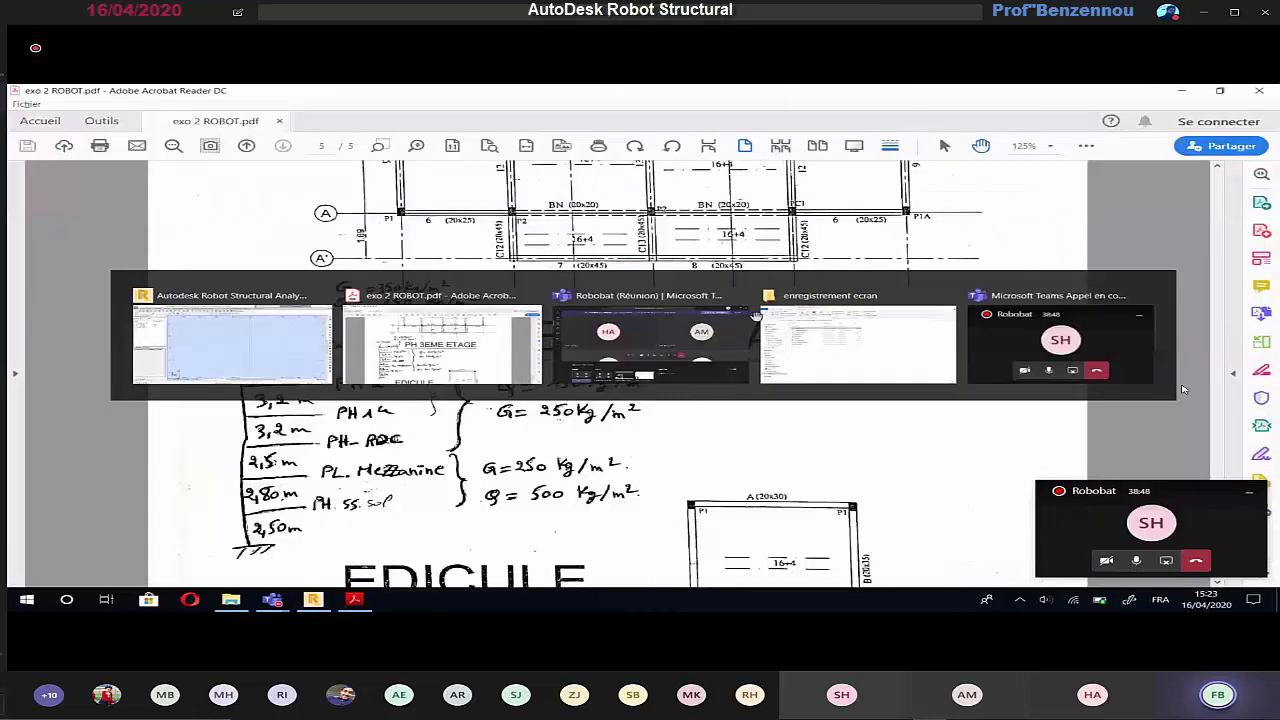
ctrl+scroll(1182, 389, down, 2)
ctrl+scroll(521, 304, down, 2)
scroll(508, 306, up, 10)
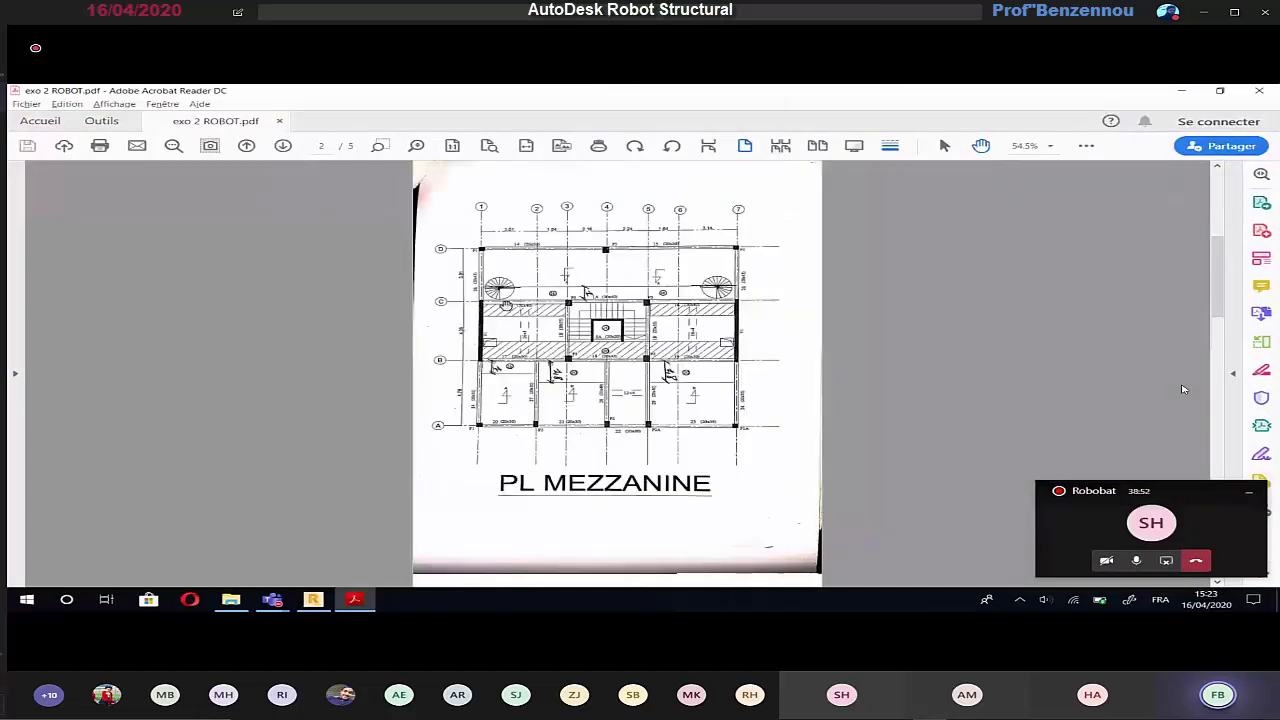
ctrl+scroll(1182, 389, up, 1)
ctrl+scroll(465, 240, up, 2)
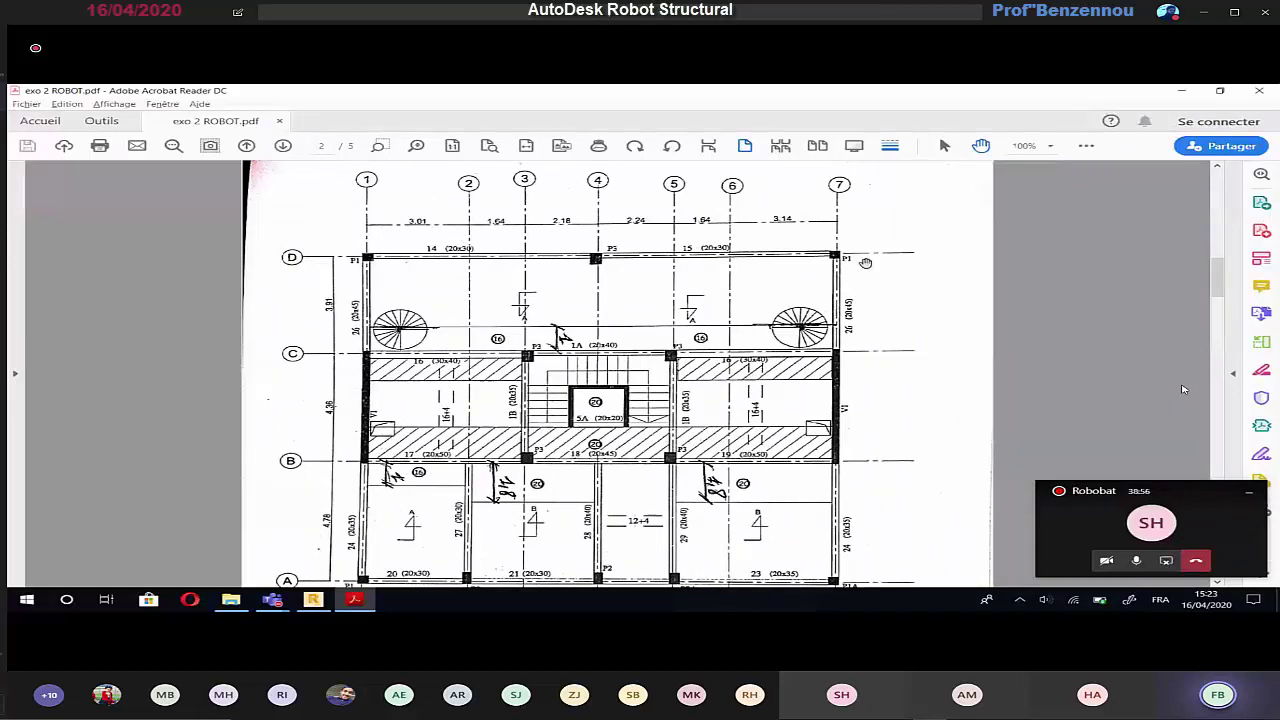
Step: Back in Robot, place P1 columns 2.8 m high, running downward, at grid intersections D-1 and D-7
key(alt+Tab)
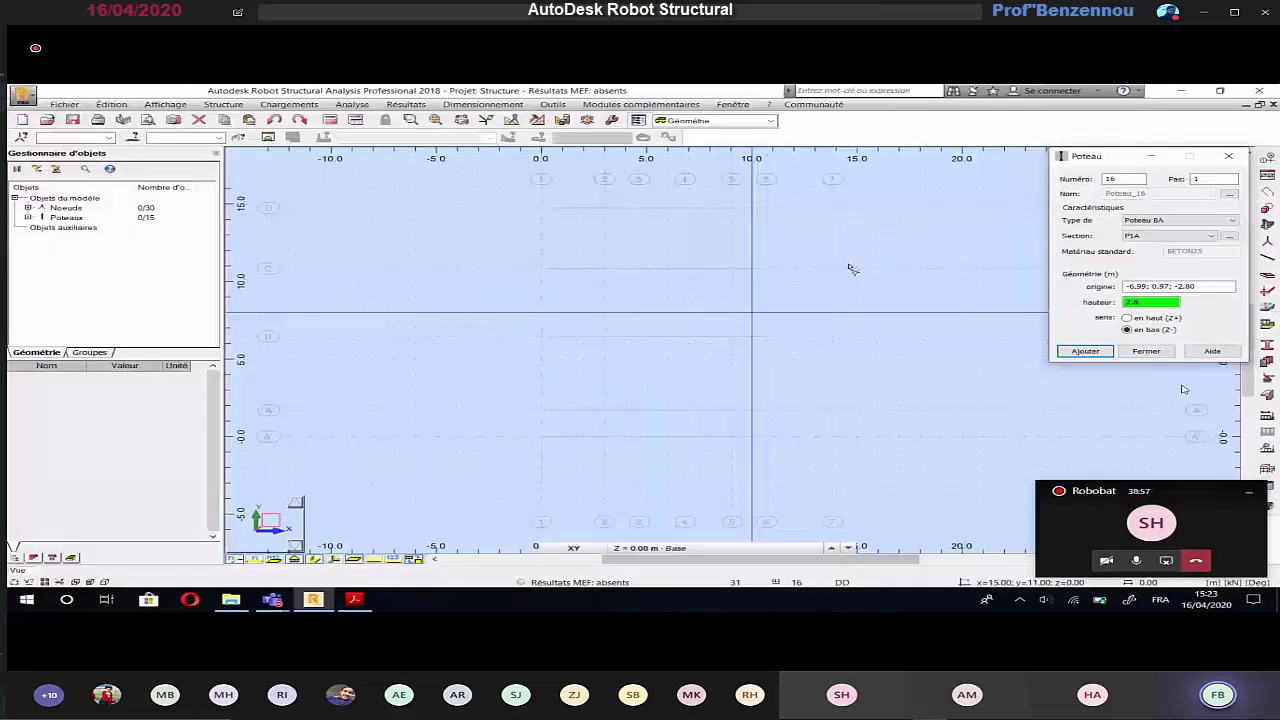
click(1168, 236)
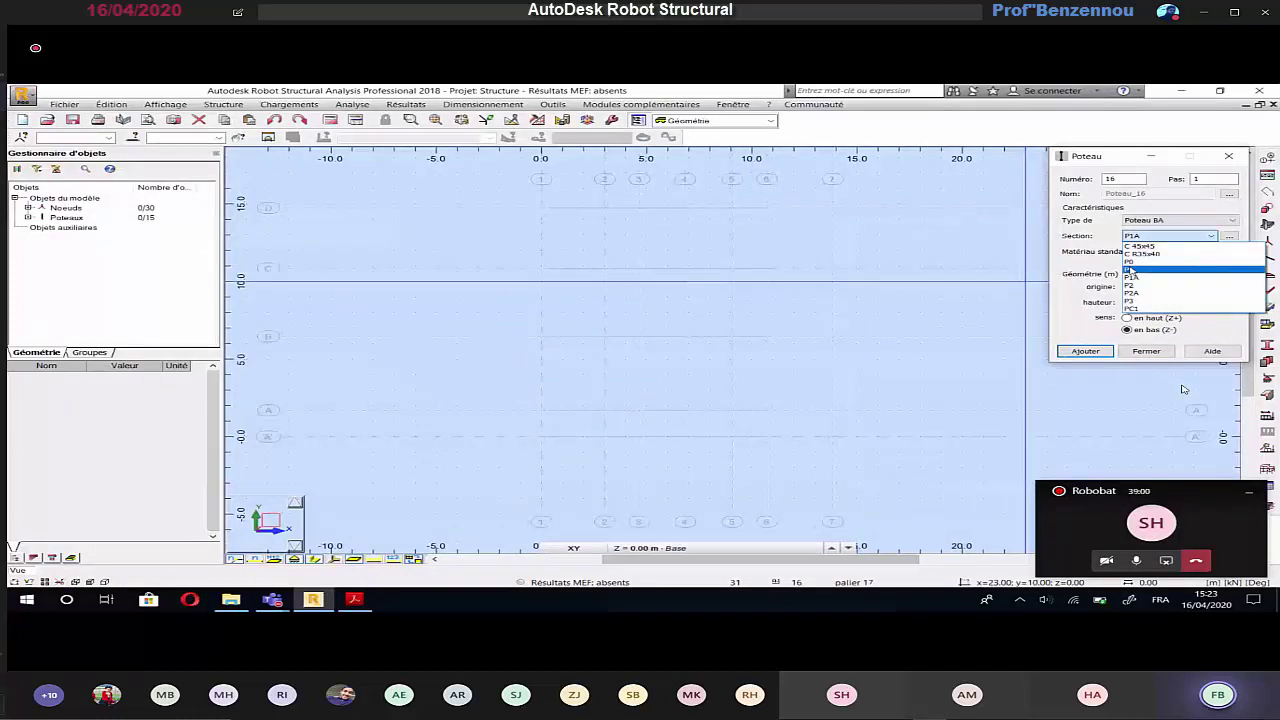
click(1130, 270)
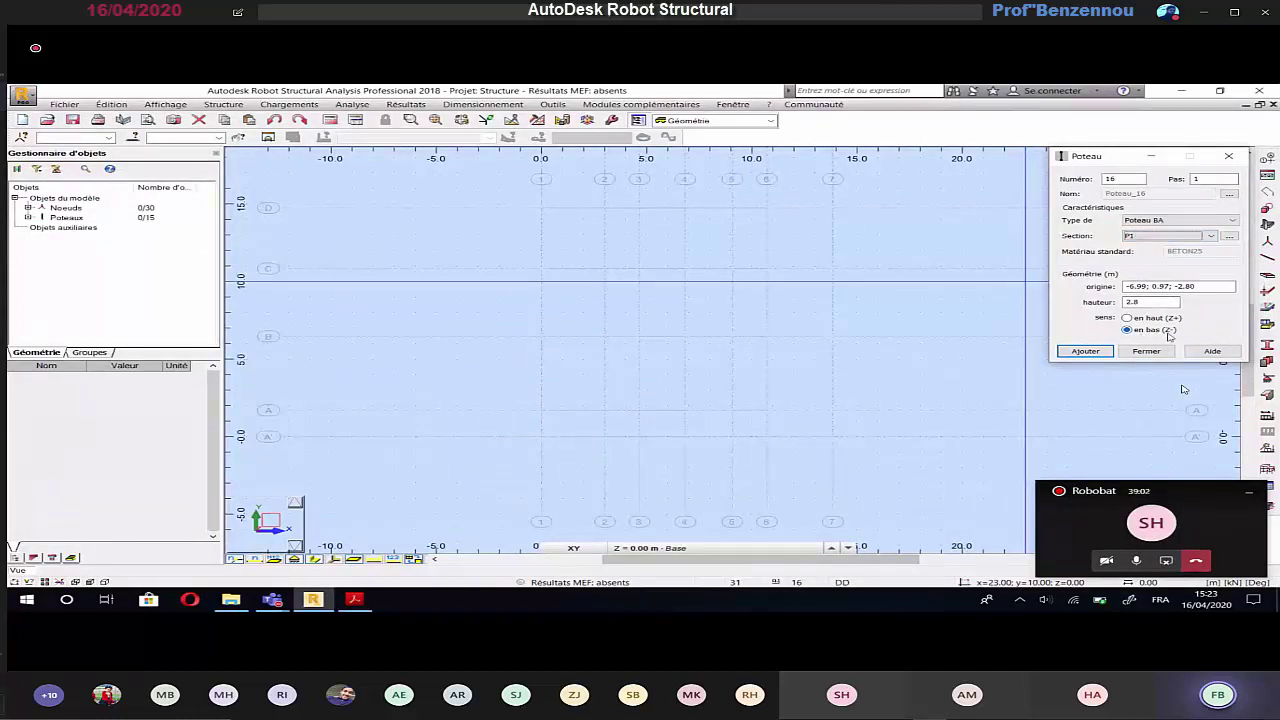
click(541, 208)
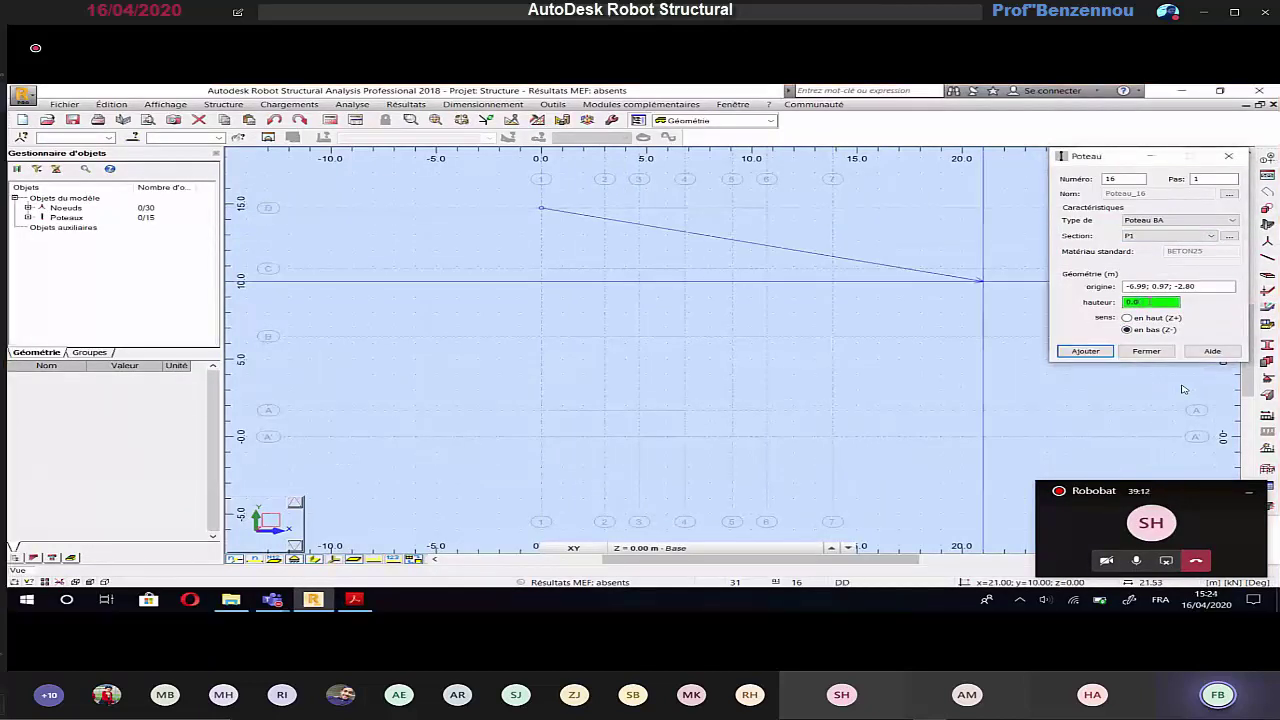
text(2.8)
click(1178, 287)
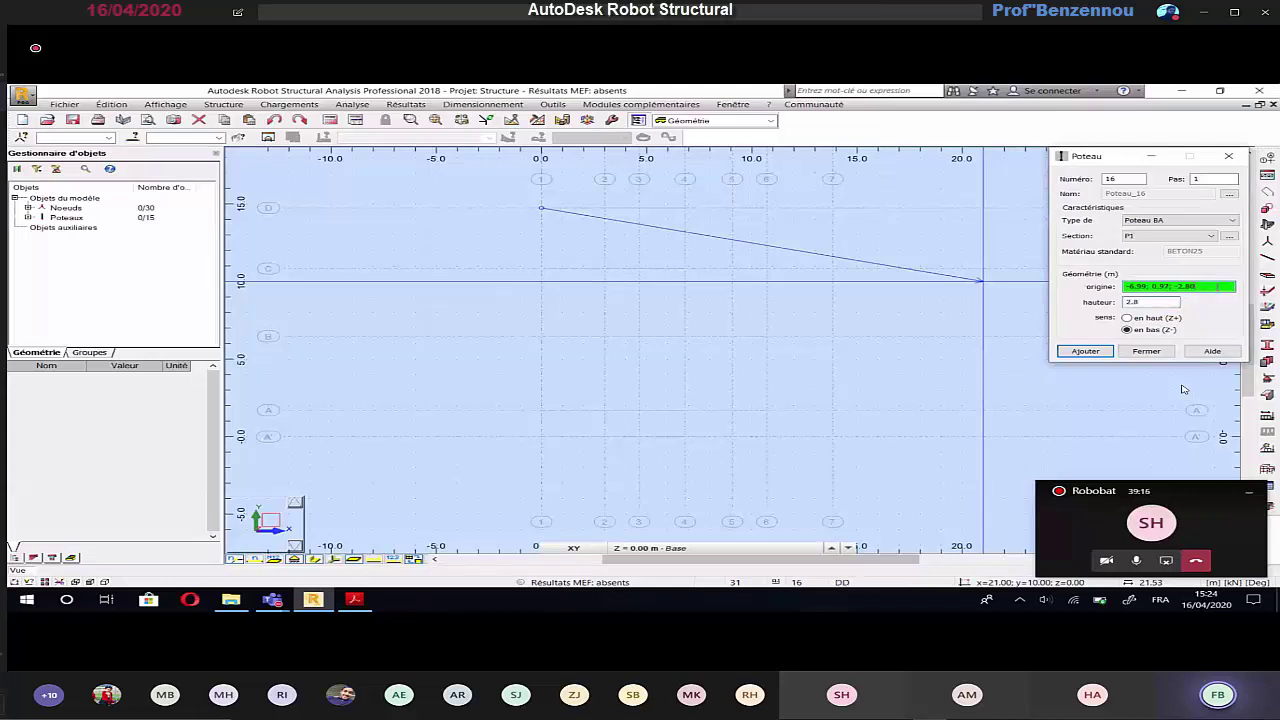
click(542, 210)
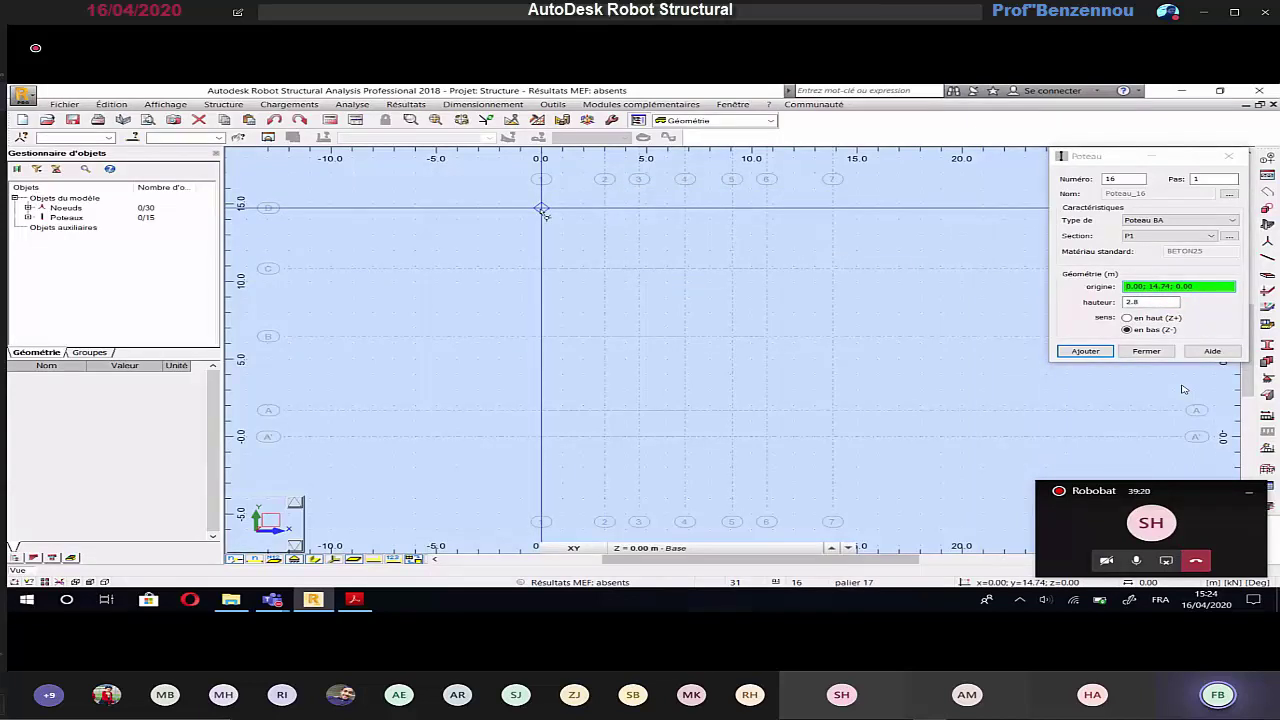
click(542, 210)
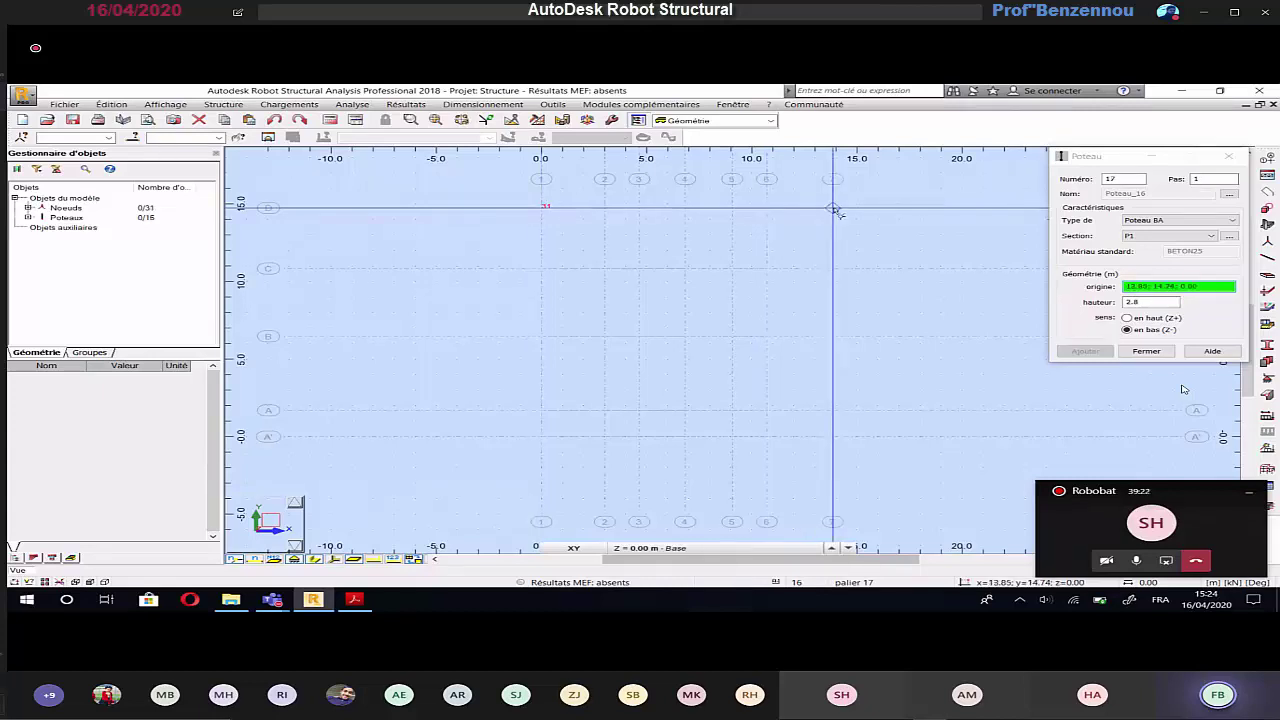
Step: Following the PL MEZZANINE plan in the PDF, place P3 columns at grid intersections D-4, C-3, C-5, B-3 and B-5
key(alt+Tab)
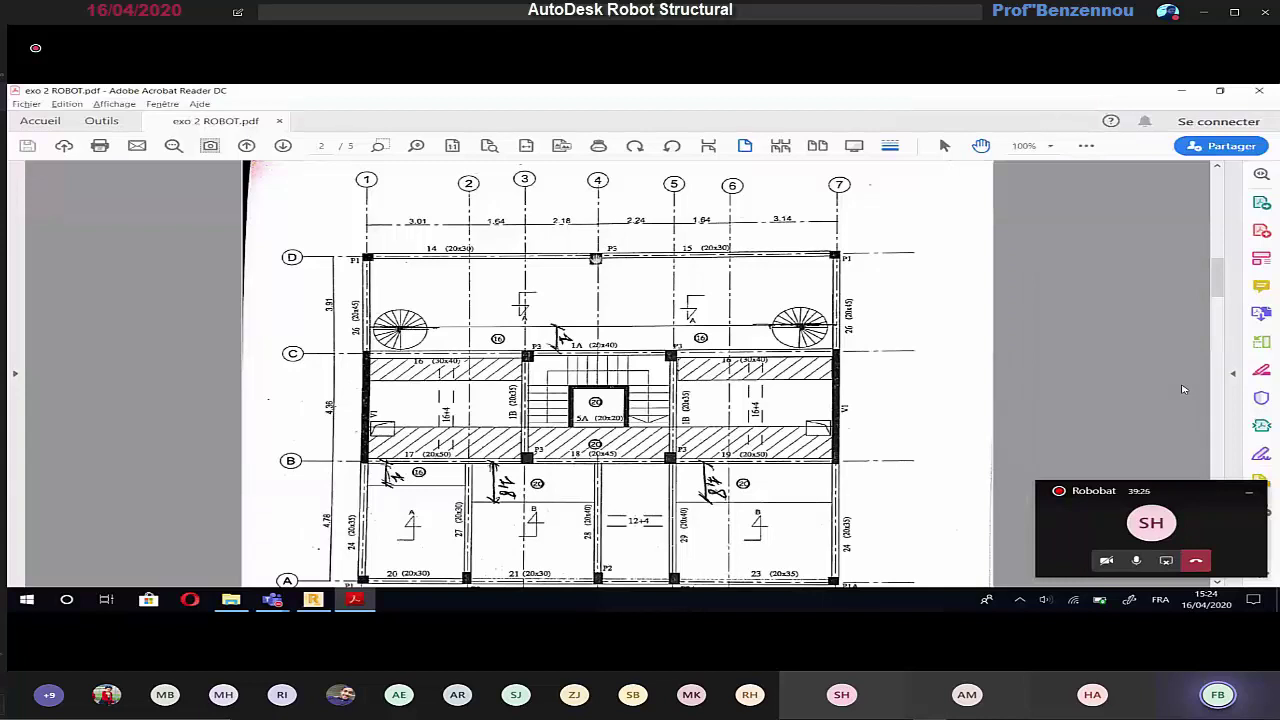
key(alt+Tab)
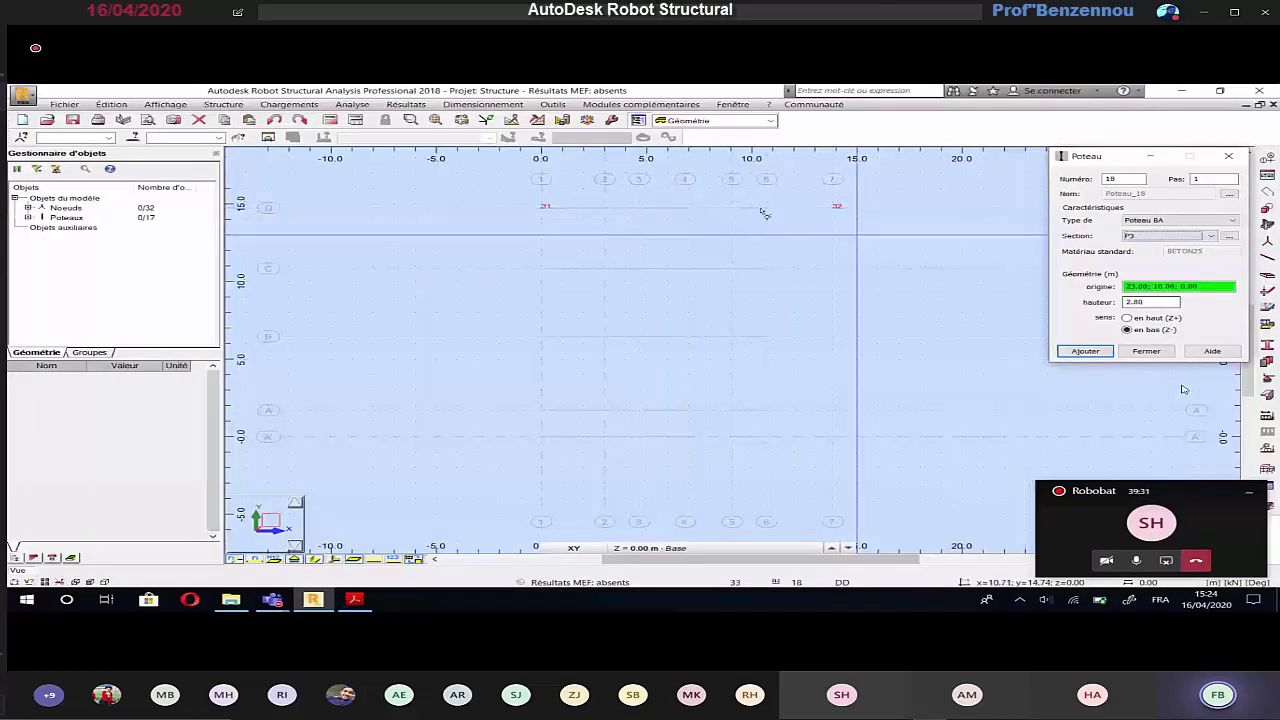
click(686, 210)
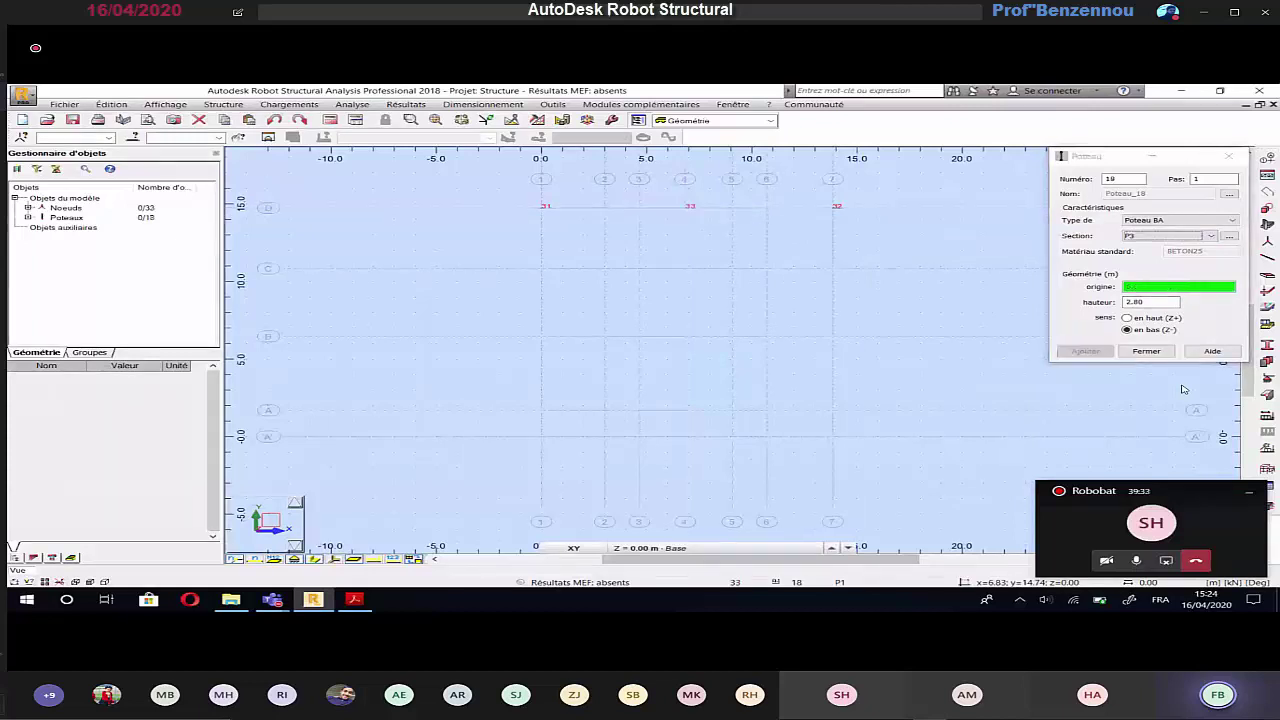
key(alt+Tab)
scroll(1183, 389, down, 1)
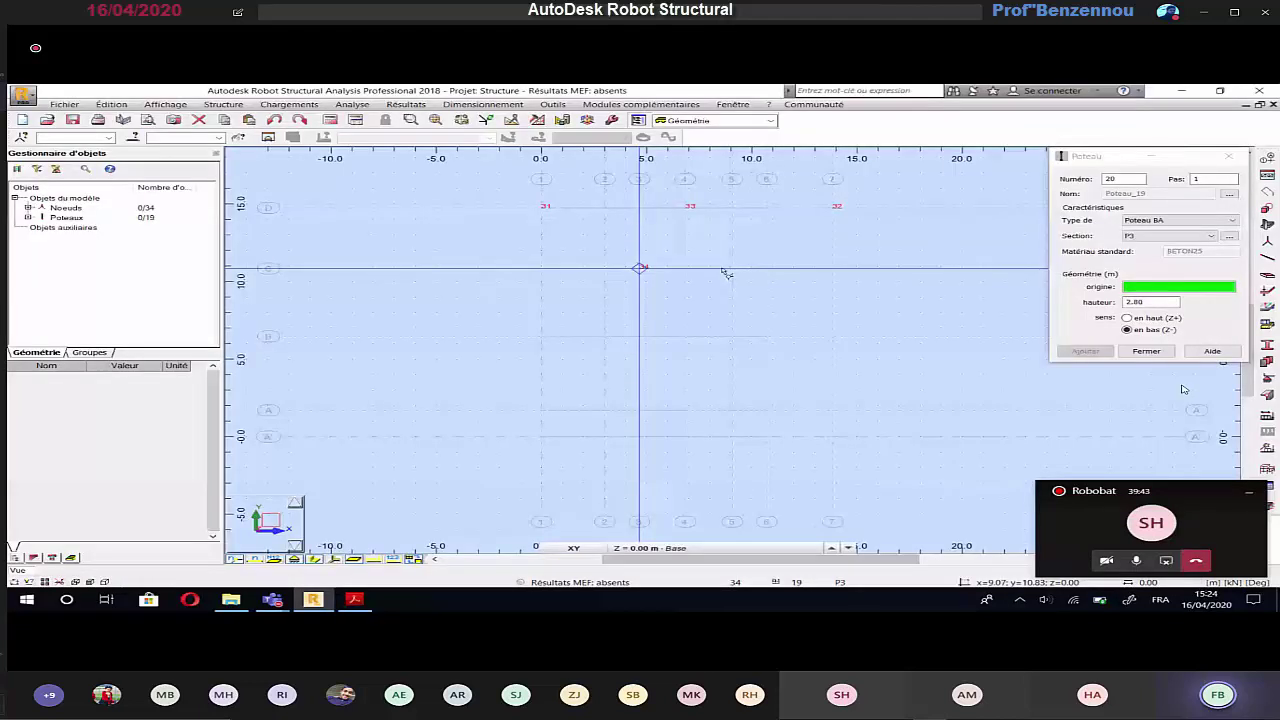
click(732, 268)
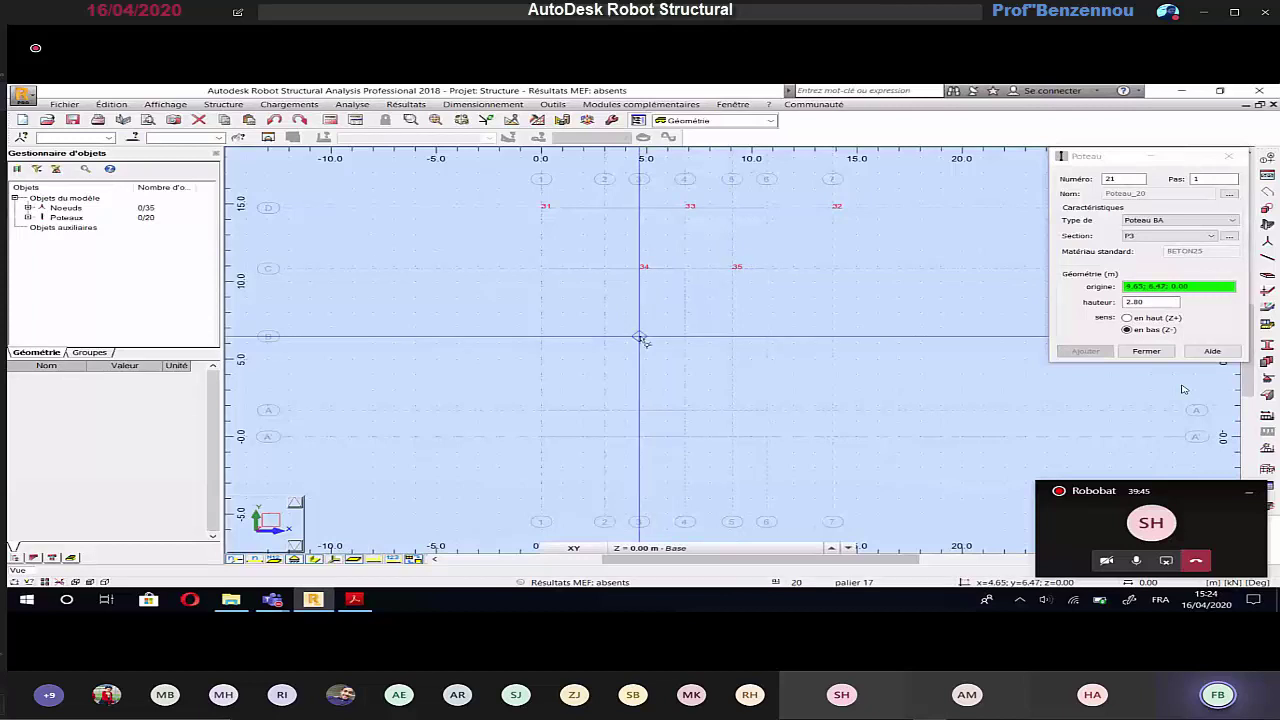
click(639, 336)
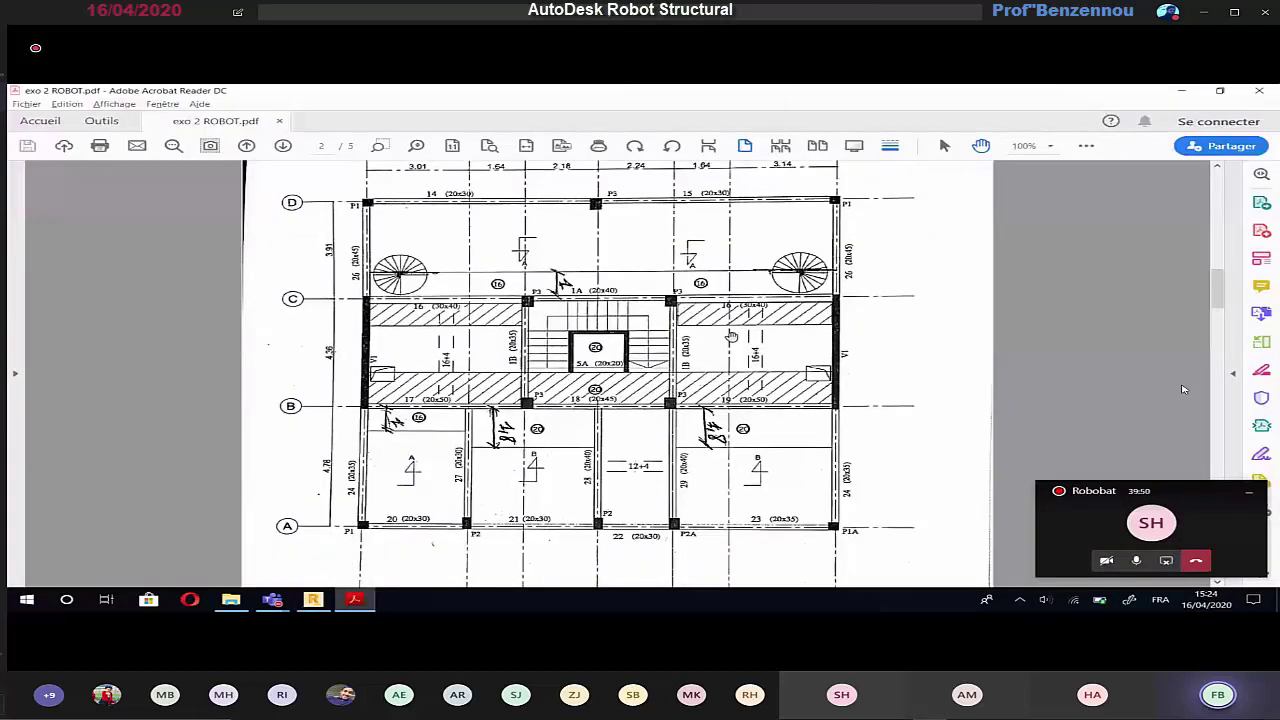
Step: Check axis A on the PDF plan and place a P1 column at A-1 and P2 columns at A-2 and A-4
scroll(731, 337, down, 1)
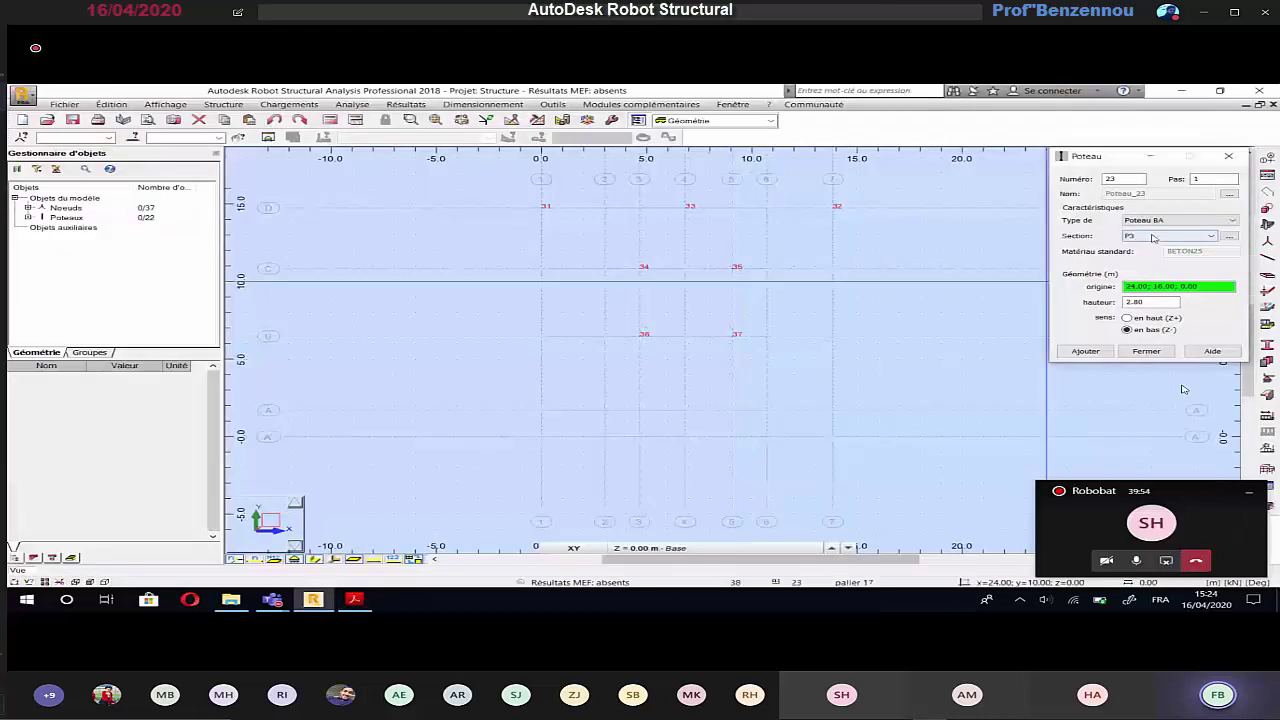
click(1211, 235)
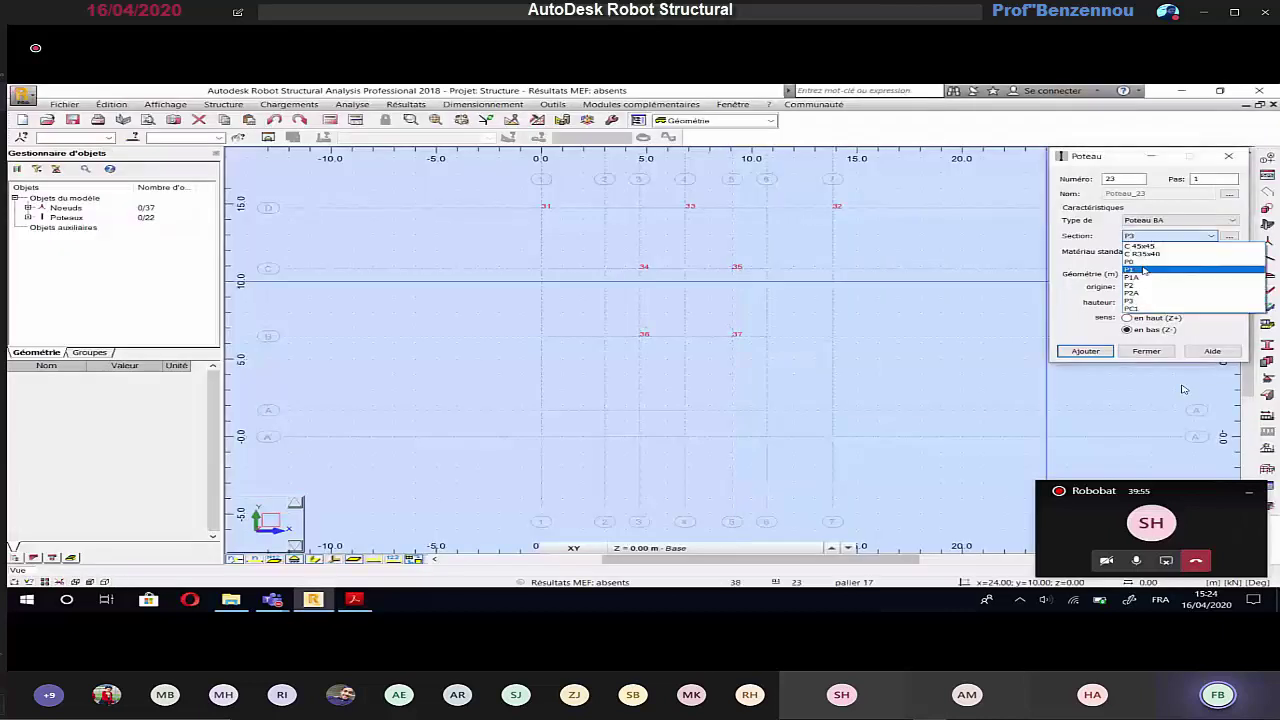
click(1143, 262)
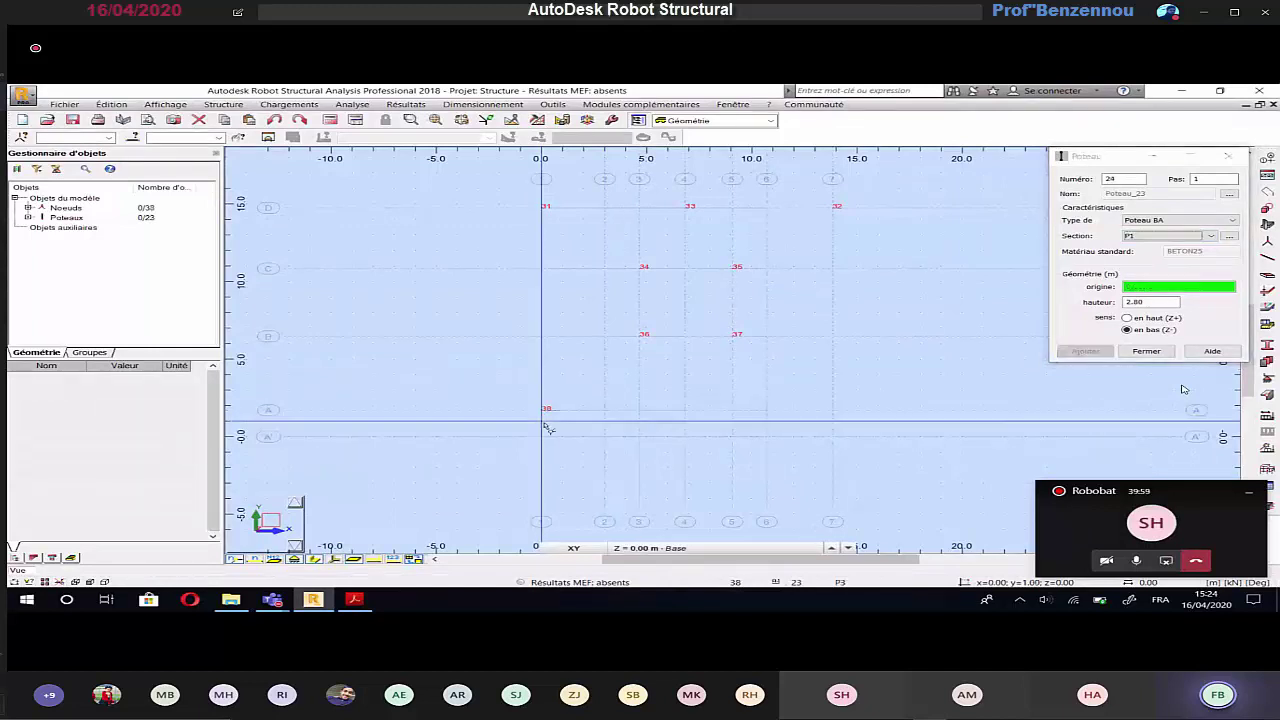
key(alt+Tab)
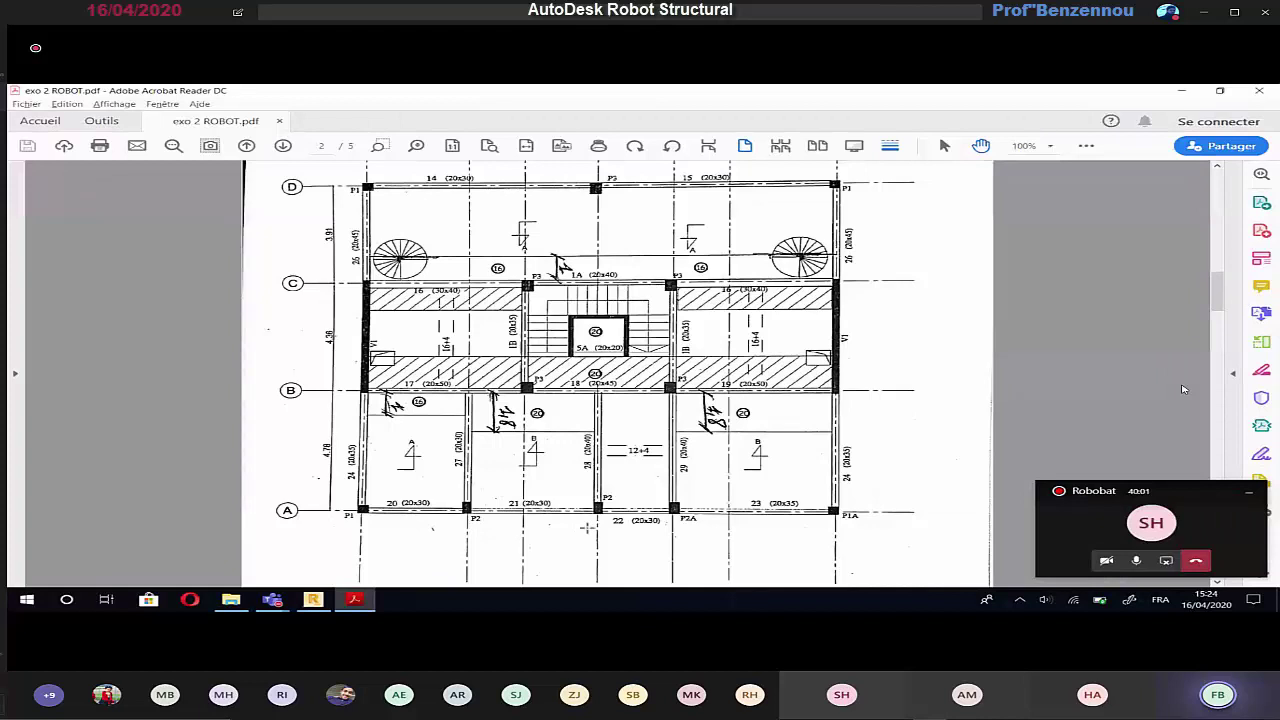
key(alt+Tab)
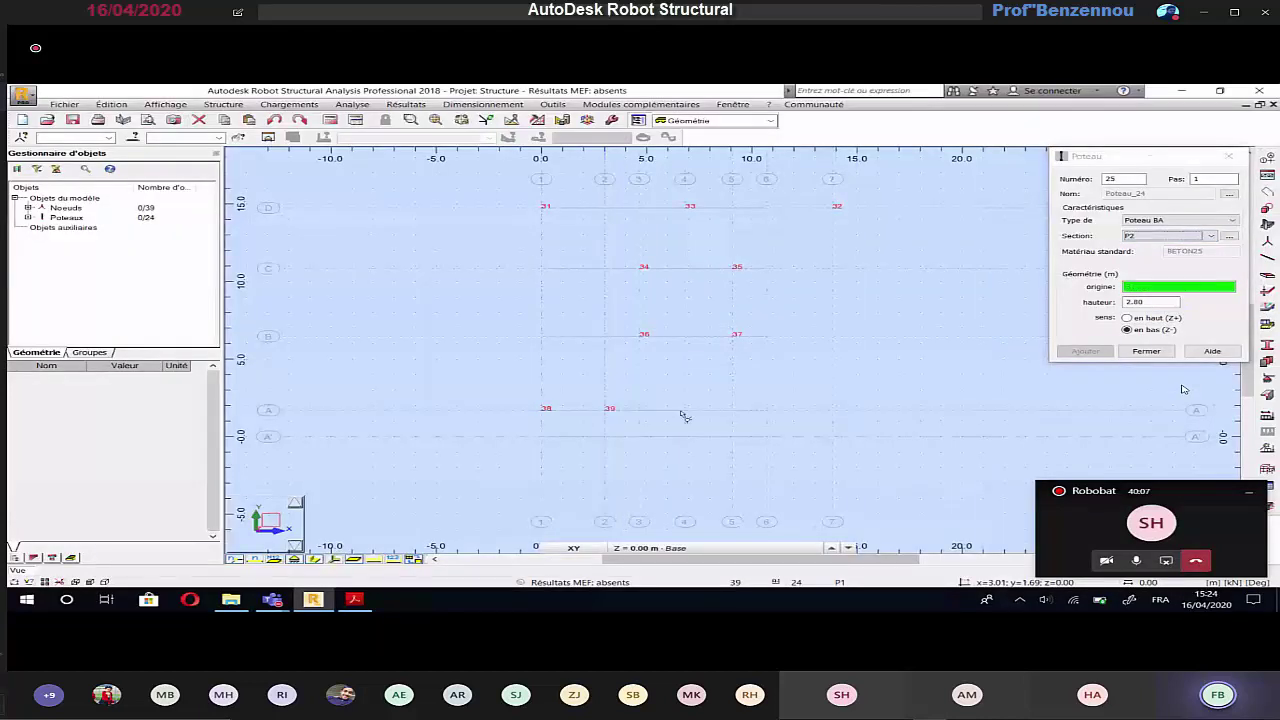
key(alt+Tab)
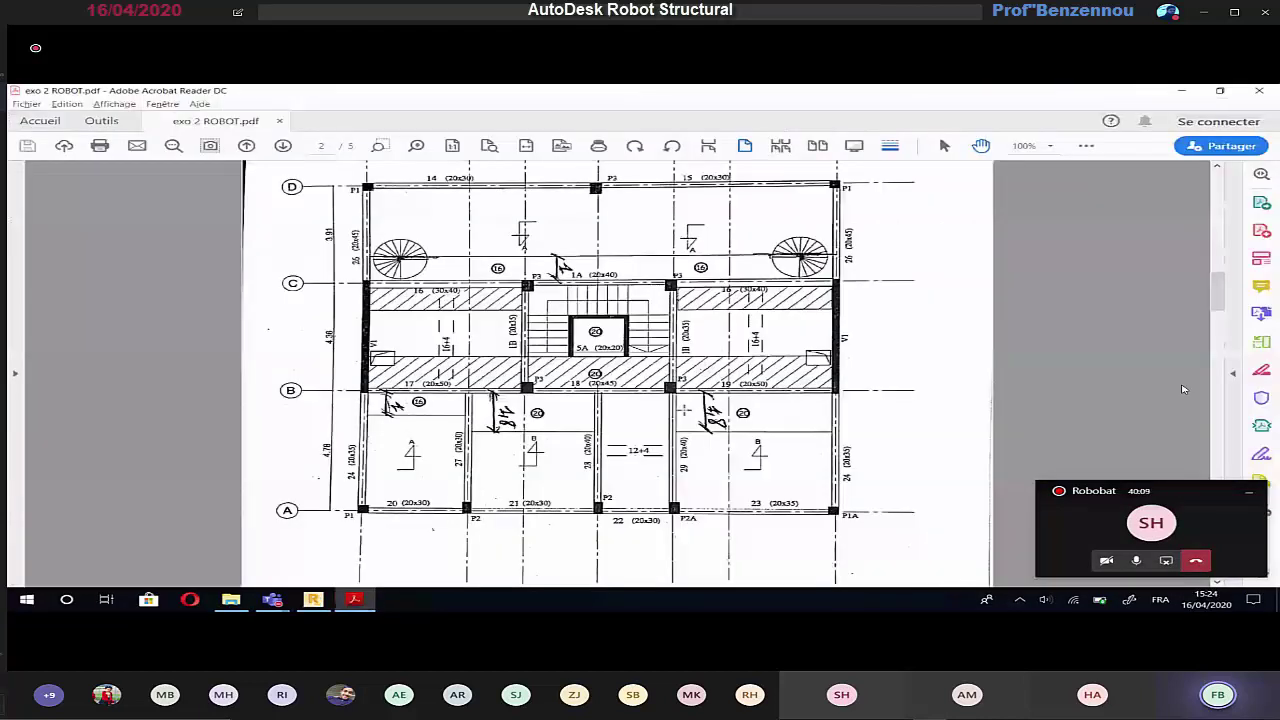
key(alt+Tab)
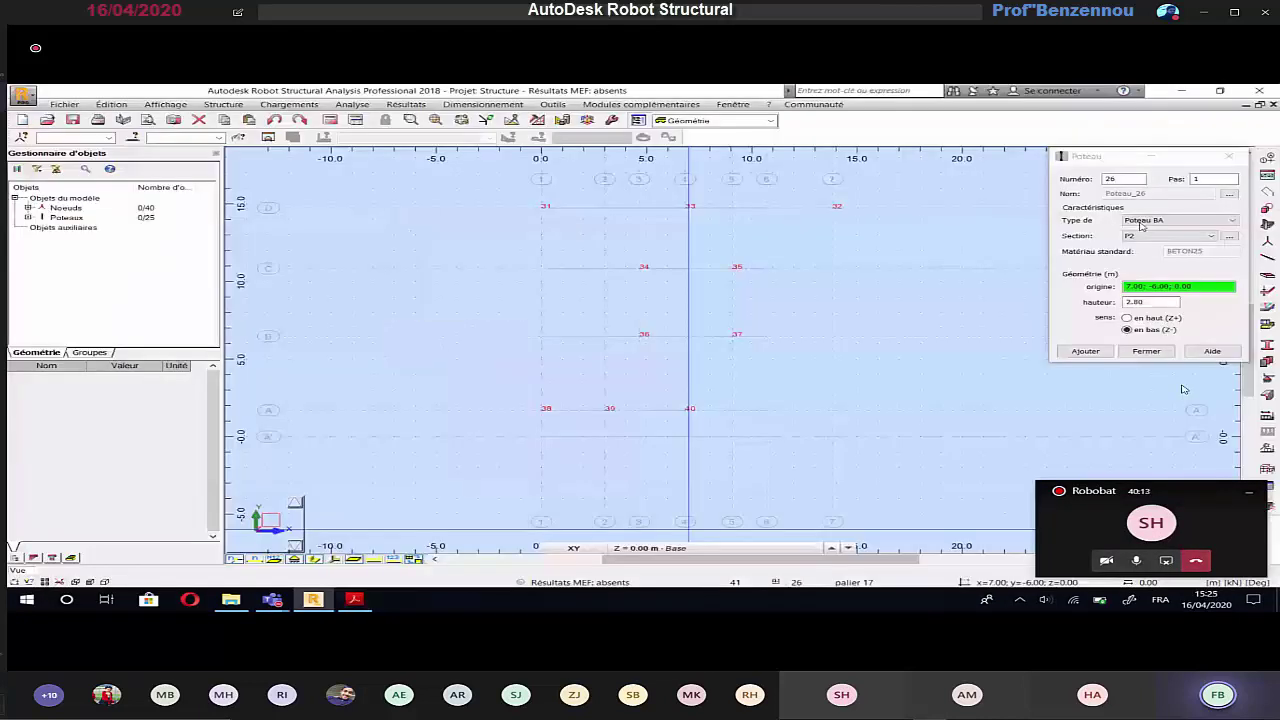
Step: Complete axis A from the PDF plan with a P2A column at A-5 and a P1A column at A-7
click(1140, 236)
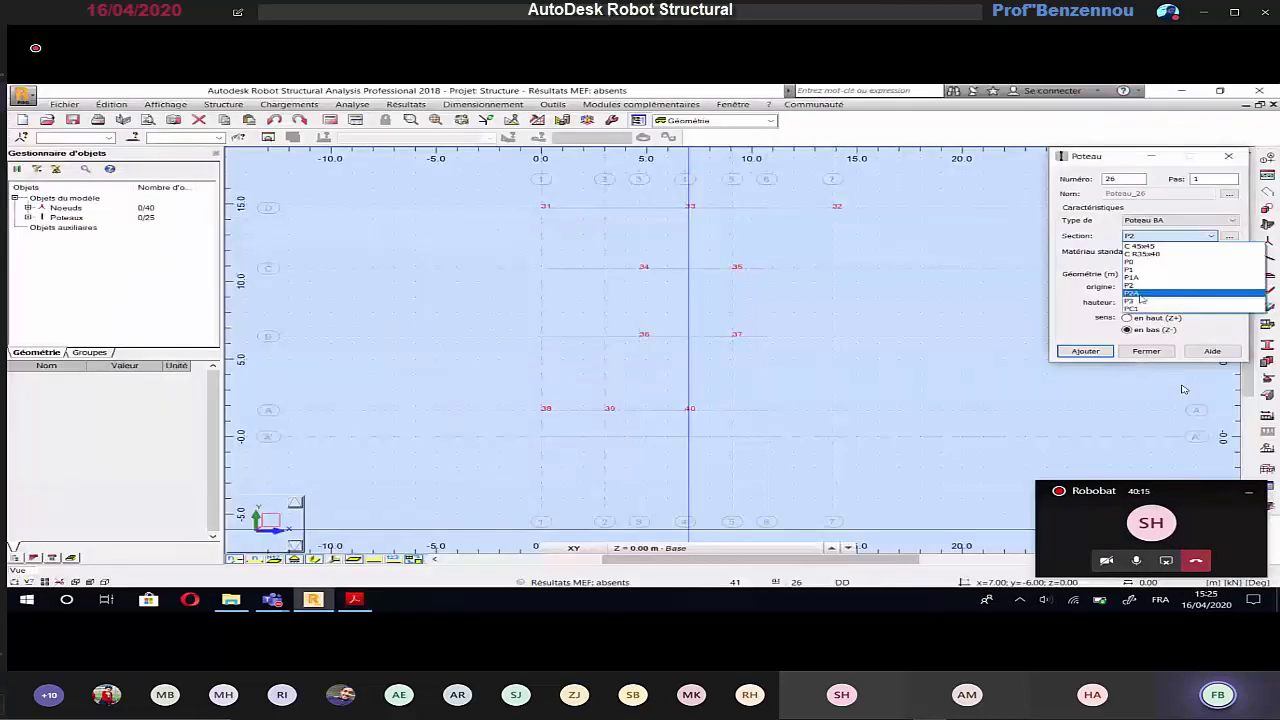
click(1141, 293)
click(735, 411)
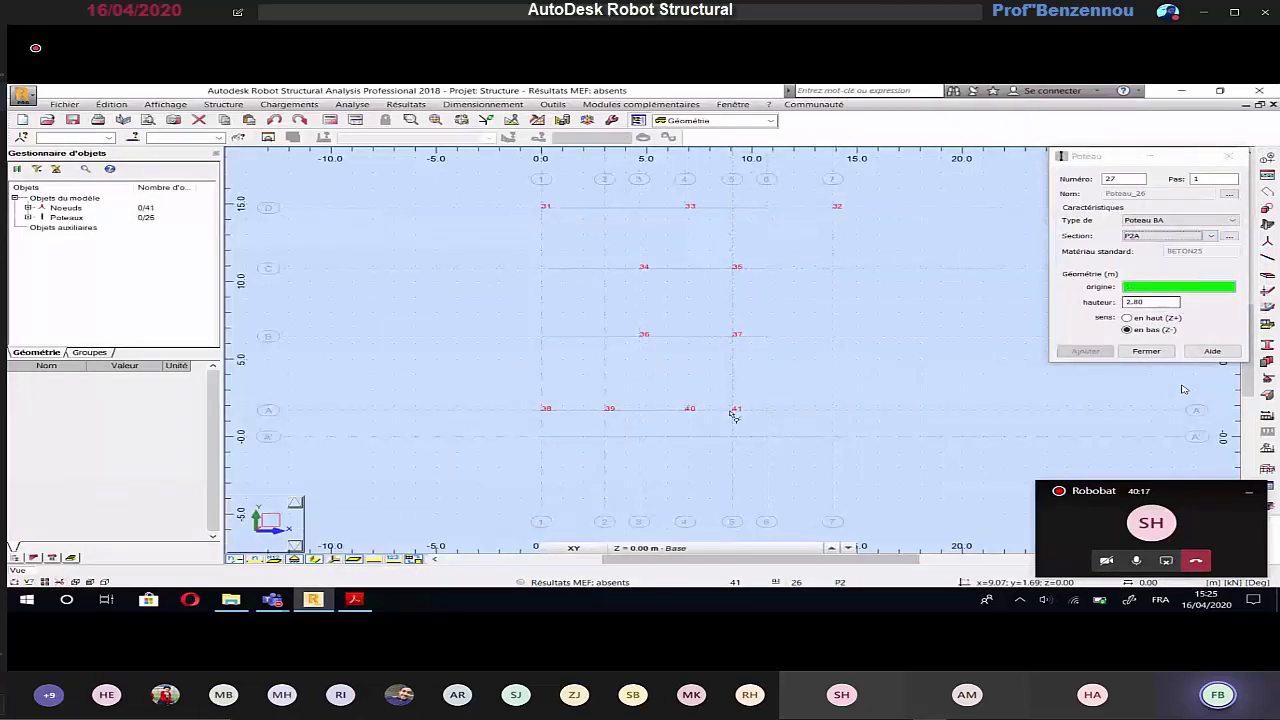
key(alt+Tab)
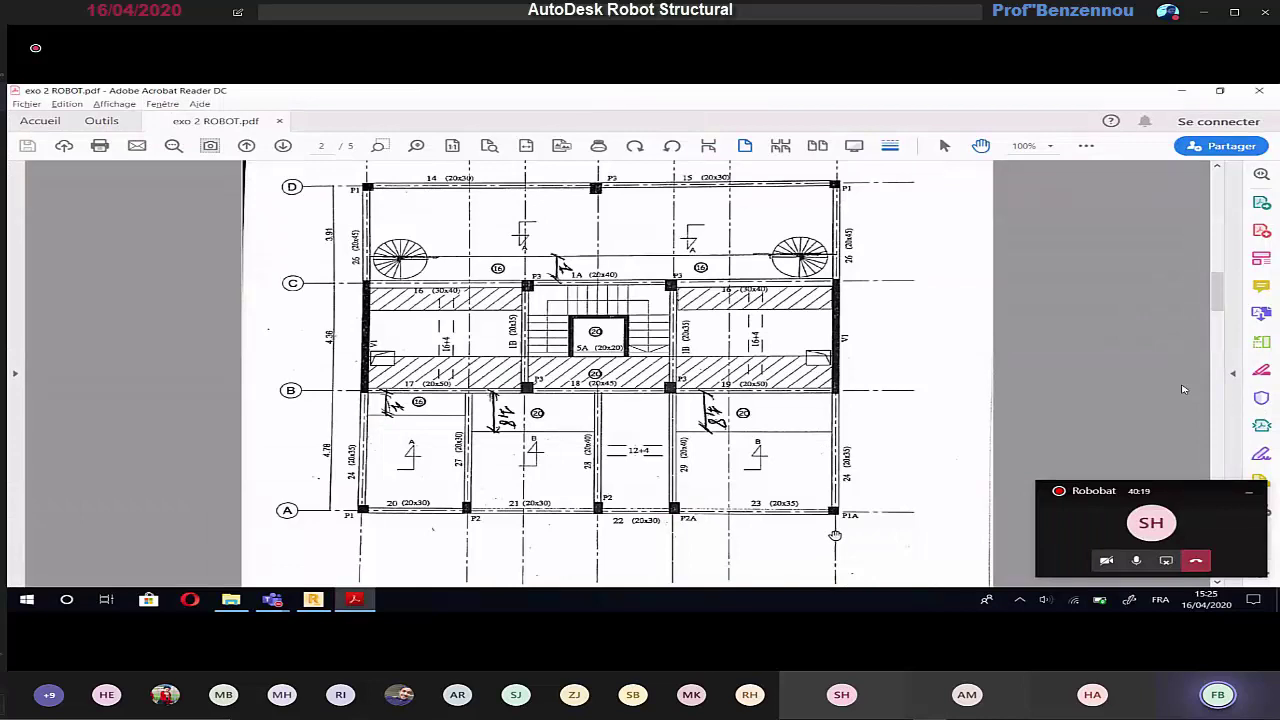
key(alt+Tab)
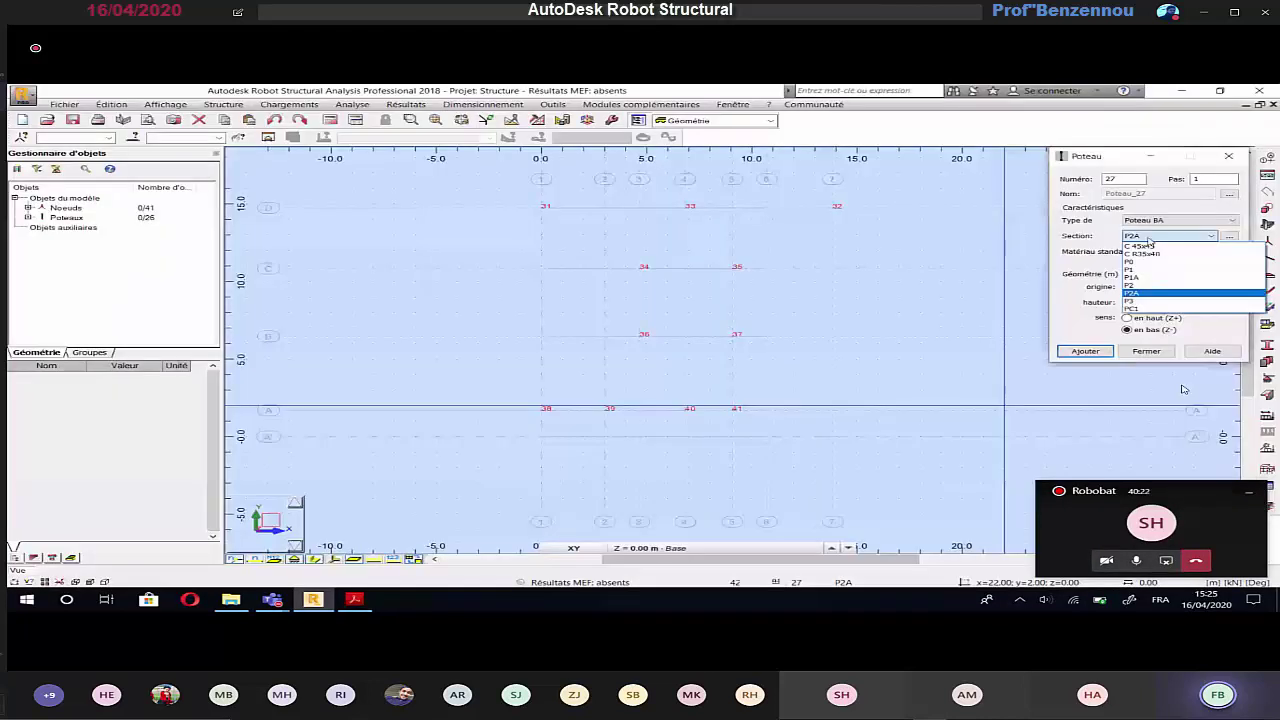
click(1137, 278)
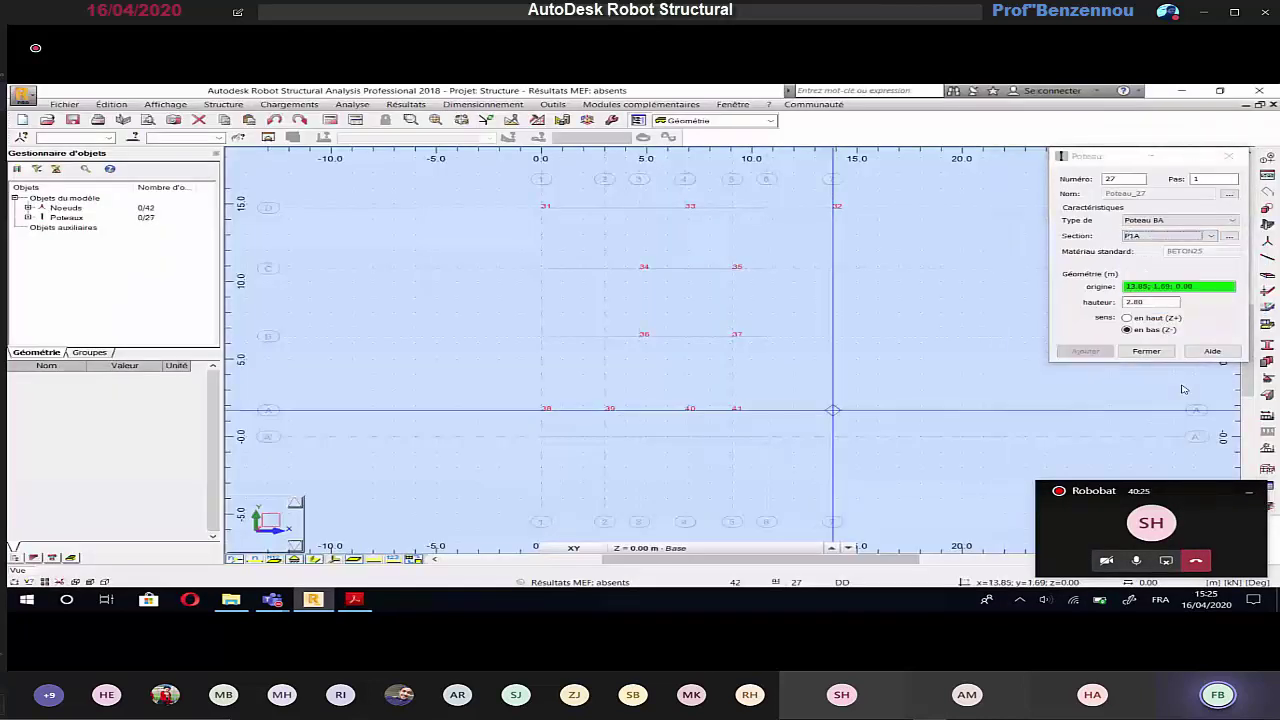
click(832, 409)
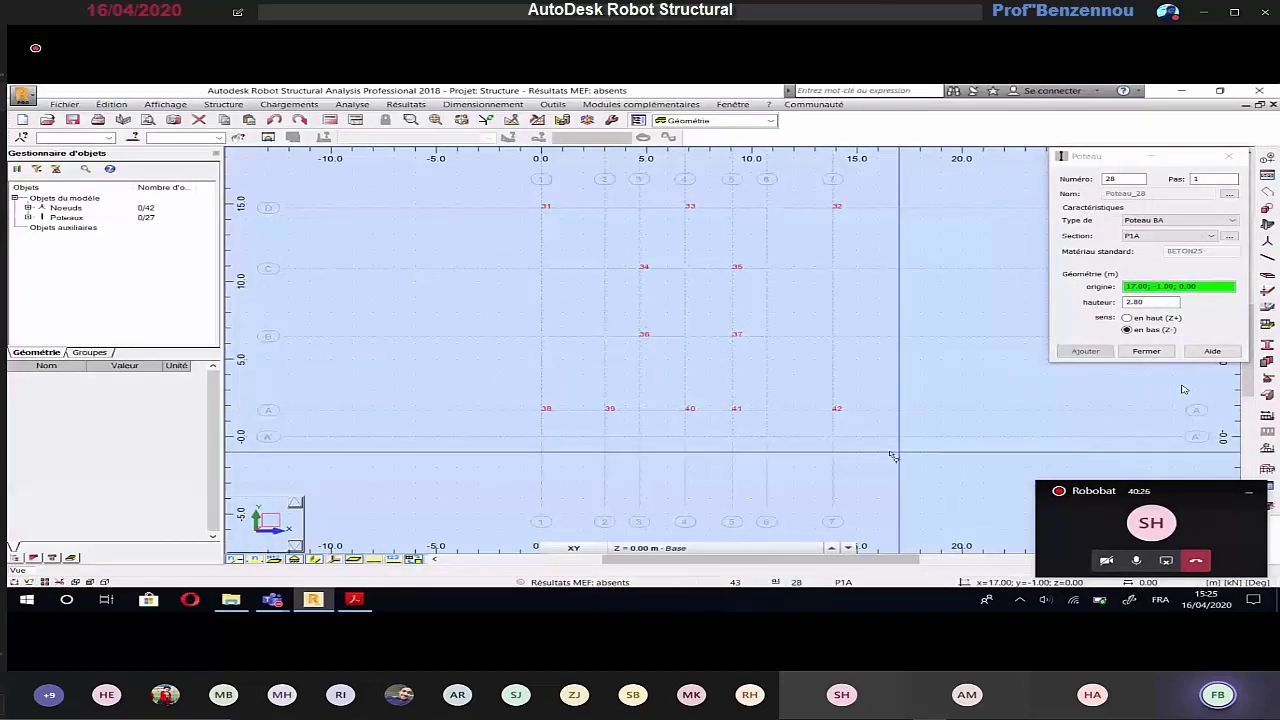
Step: Check the placed columns in 3D and show the XY plan at level Z = 2.50 m - Lignes de construction +2.50
click(596, 549)
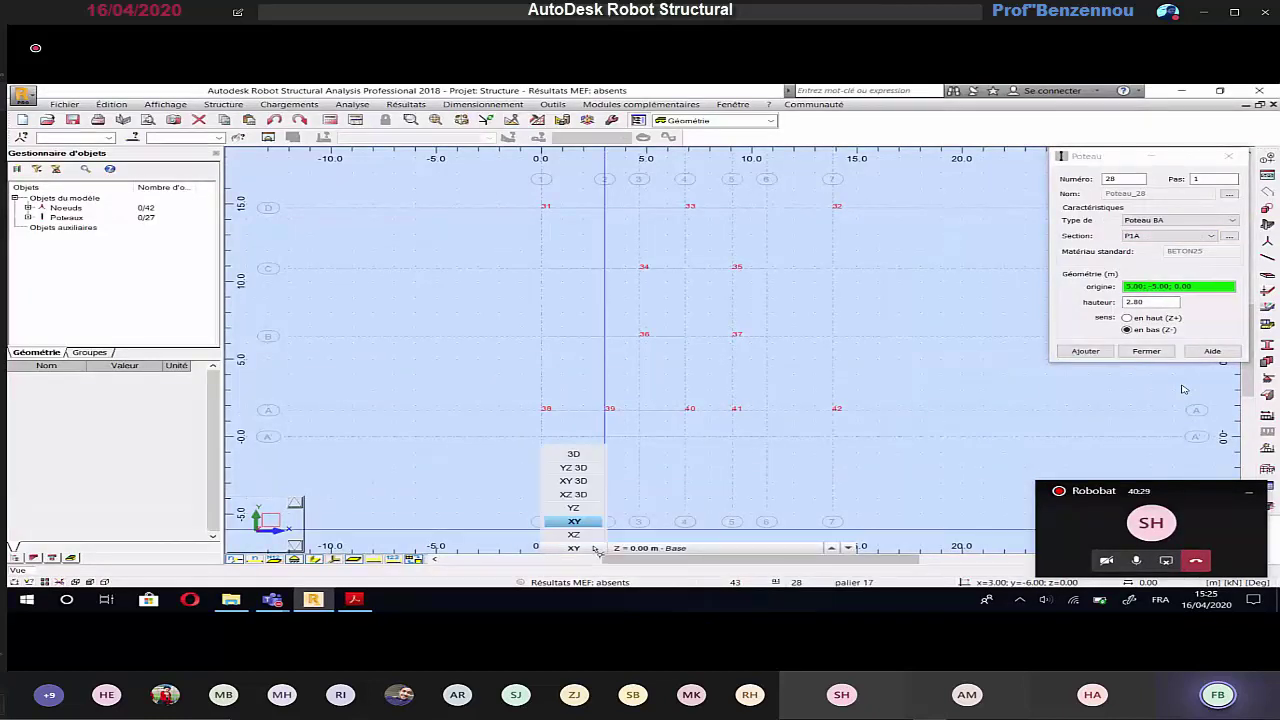
click(578, 456)
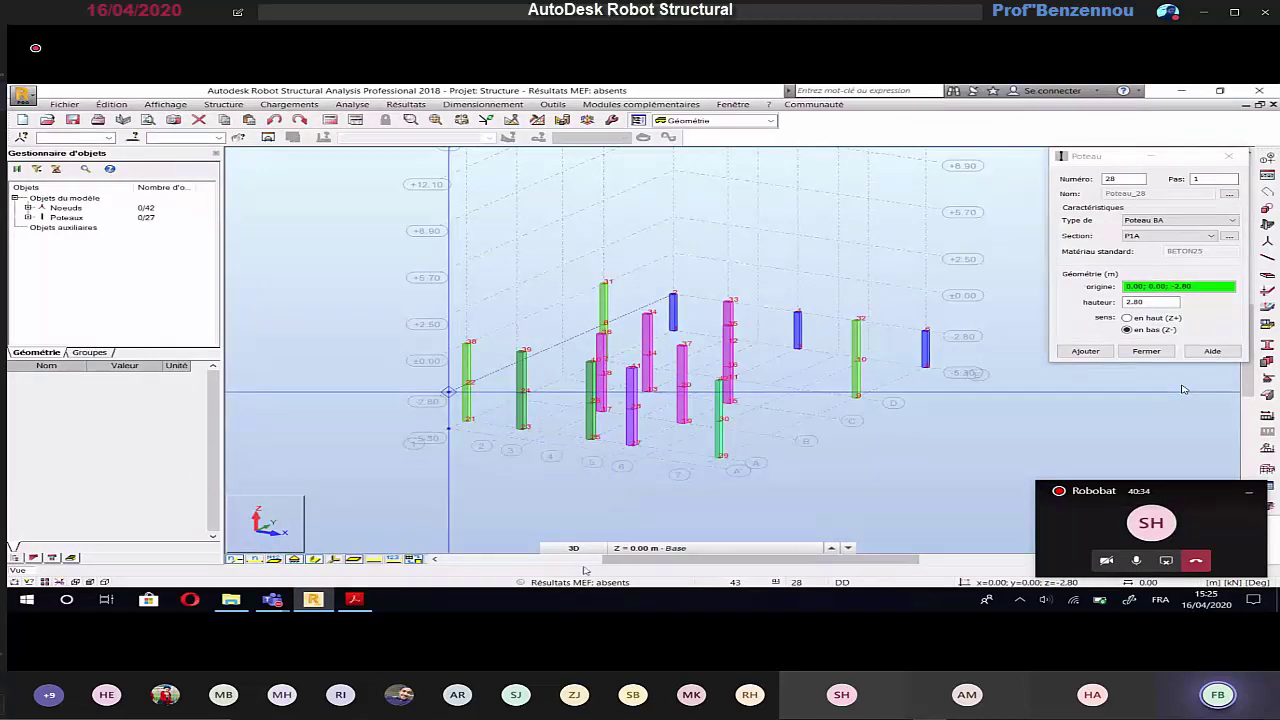
mouse_move(582, 548)
click(581, 522)
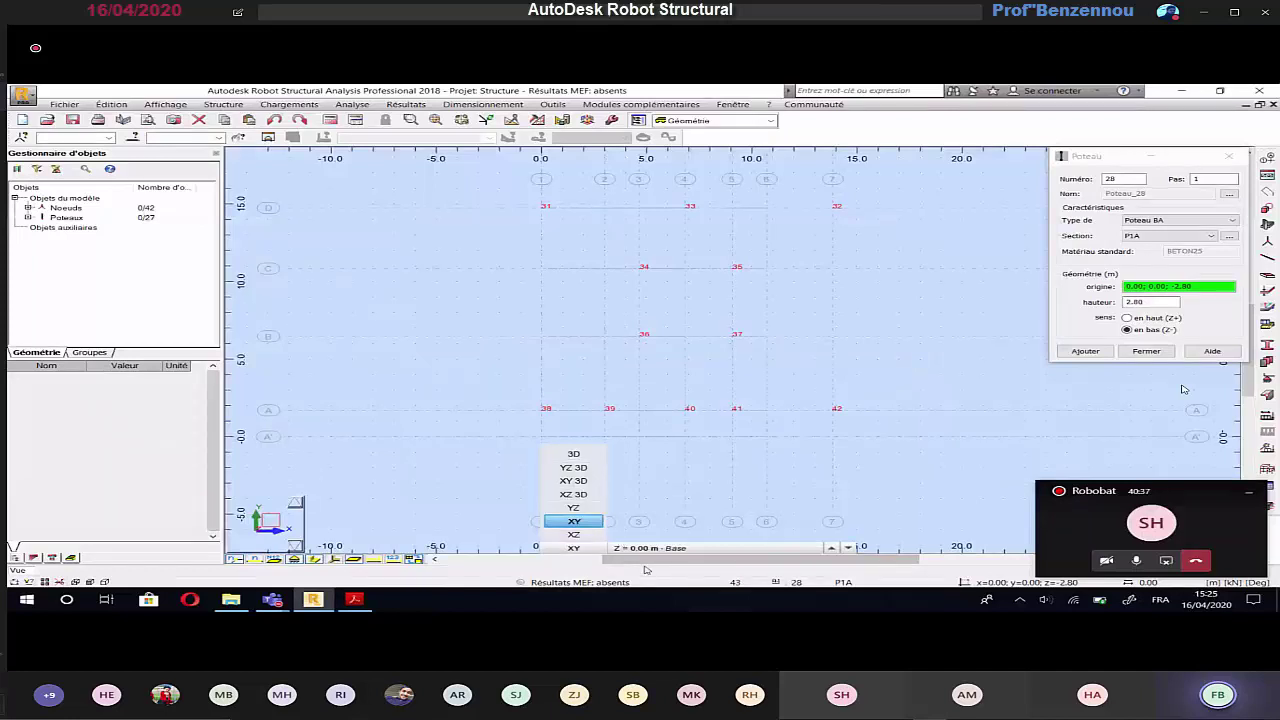
click(620, 547)
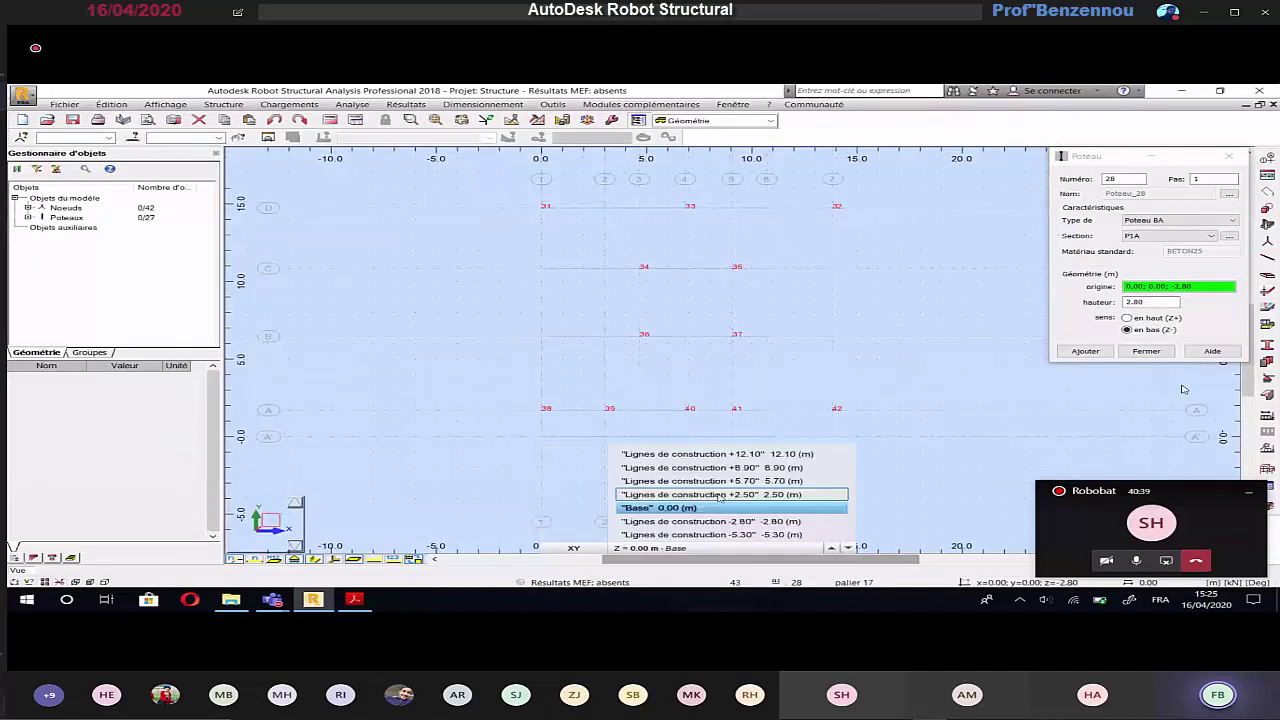
click(720, 495)
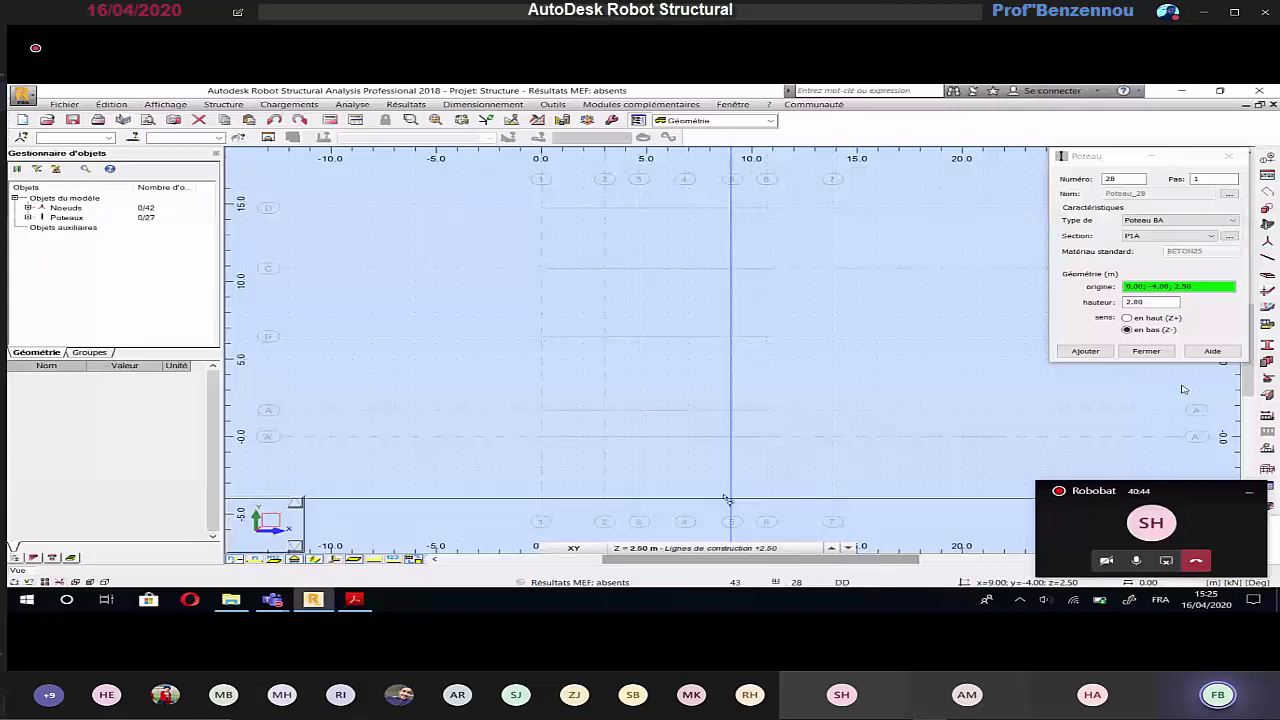
Step: Check the storey heights in the exercise PDF and set the column height to 2.5 m
key(alt+Tab)
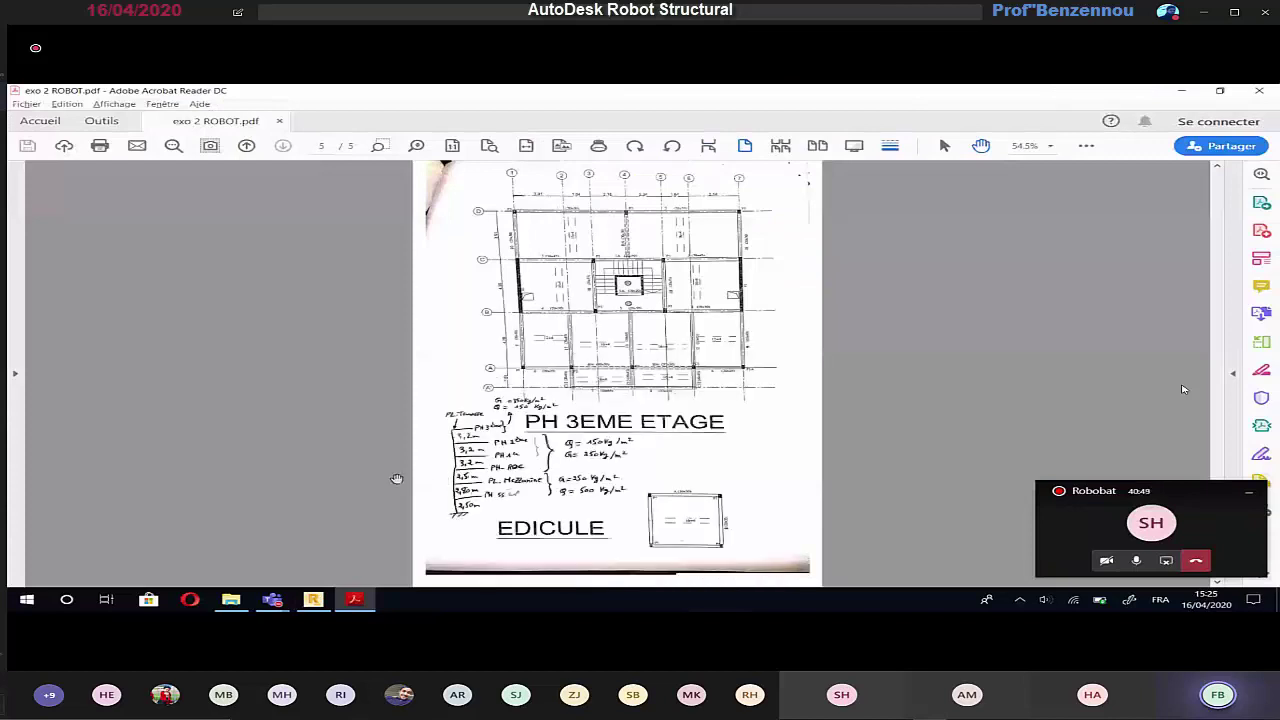
ctrl+scroll(1182, 389, up, 3)
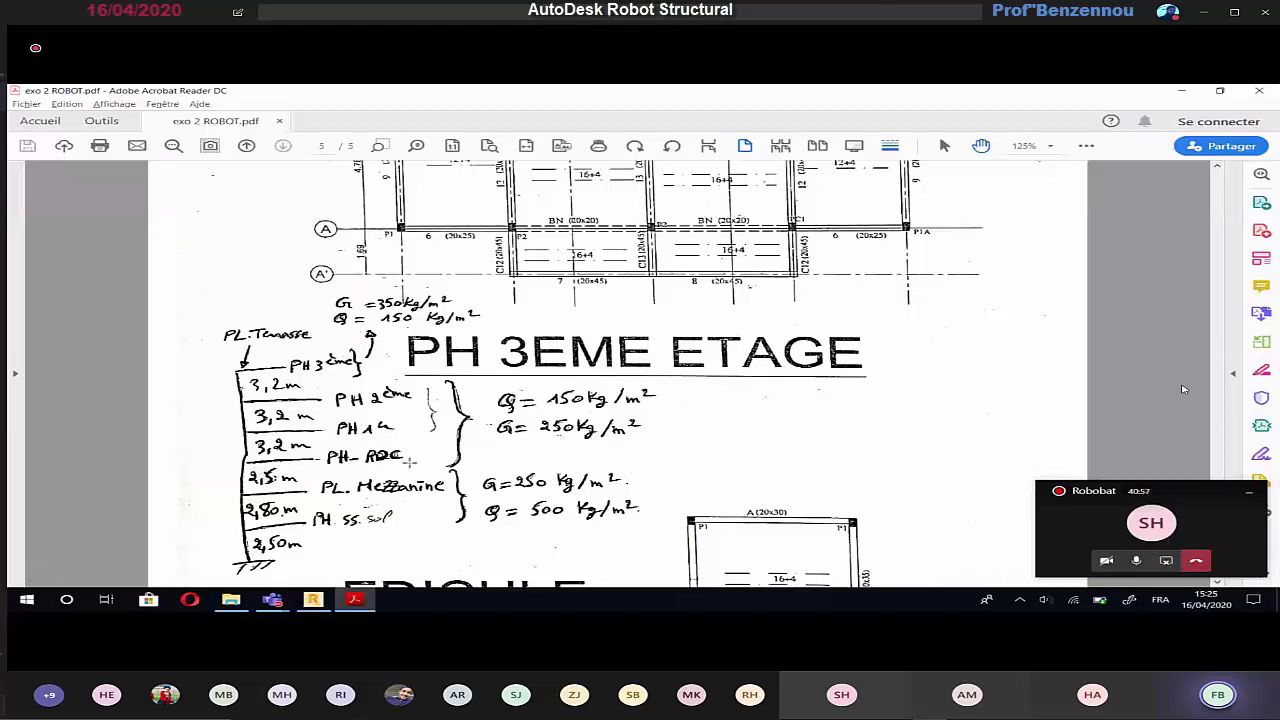
ctrl+scroll(410, 462, down, 2)
ctrl+scroll(410, 462, down, 2)
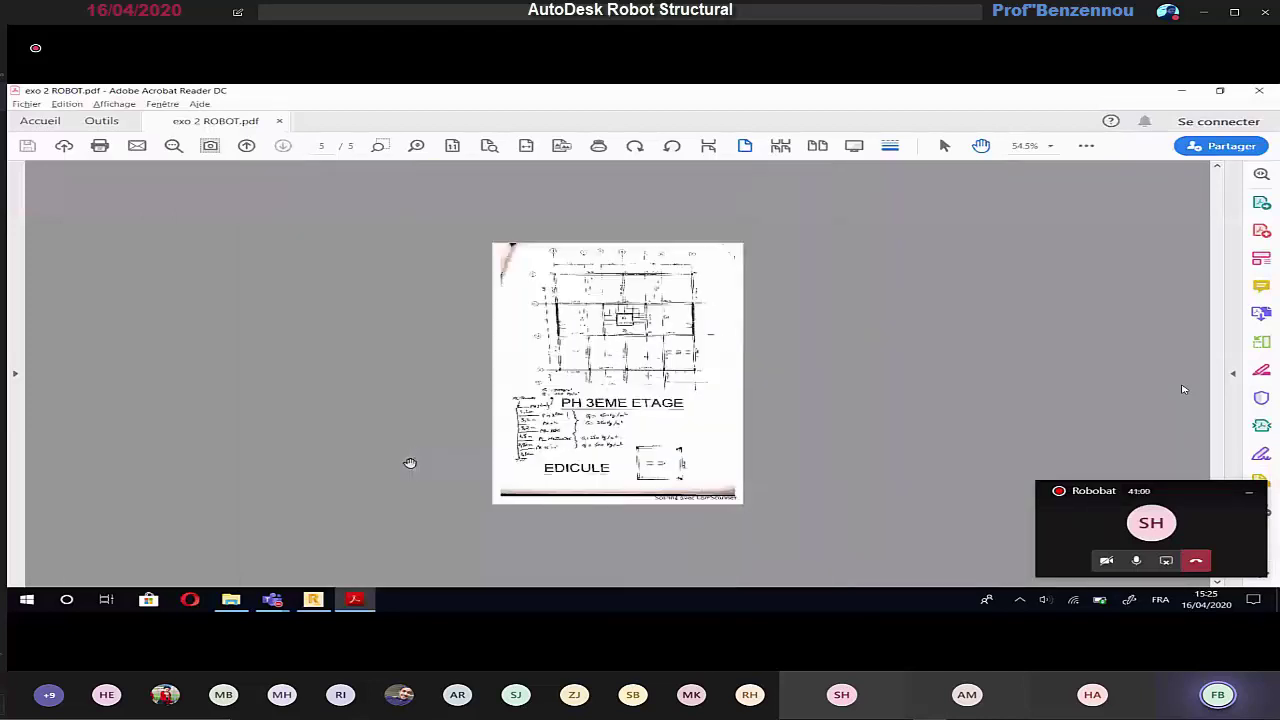
scroll(410, 462, up, 5)
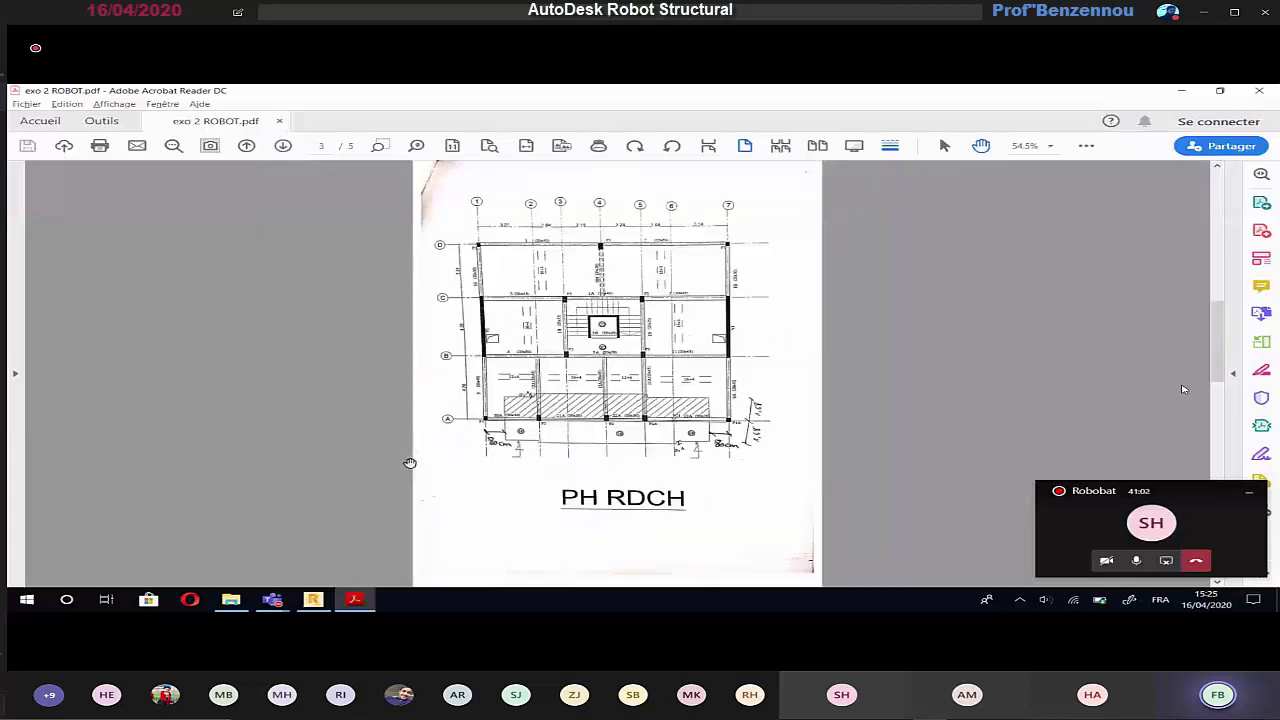
click(313, 600)
drag(1147, 302, 1116, 307)
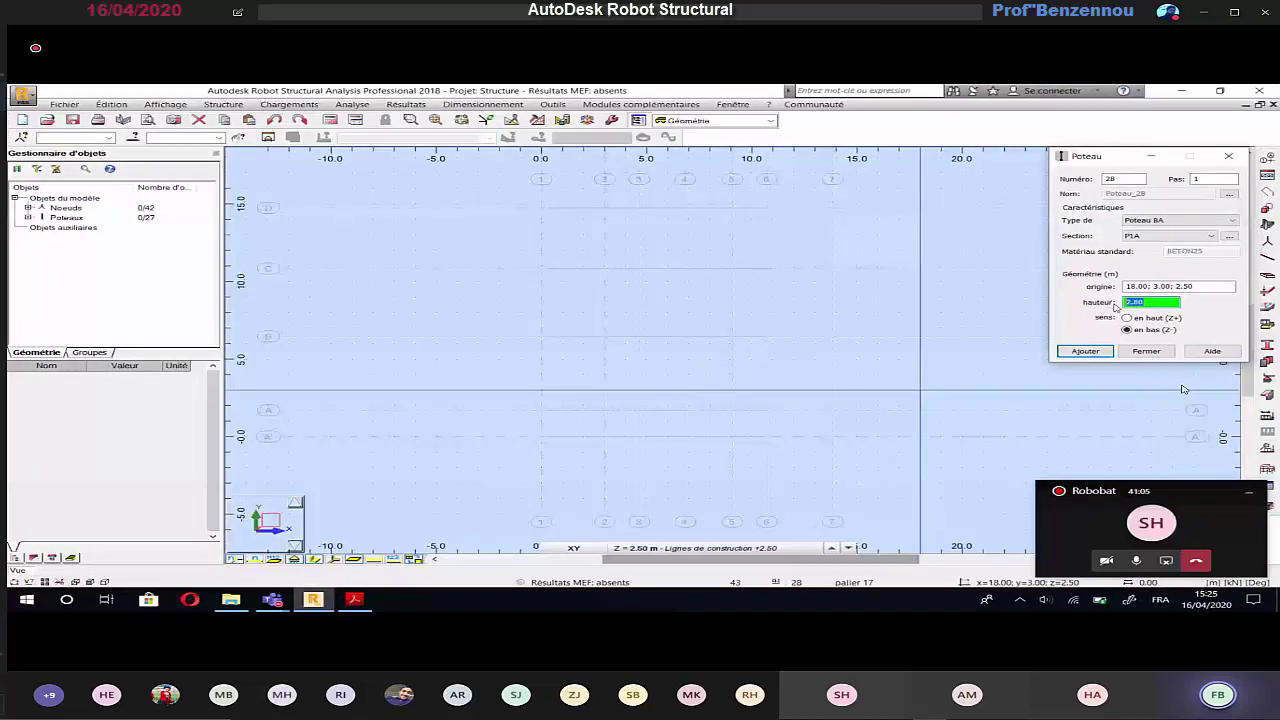
text(3.)
key(shift+Tab)
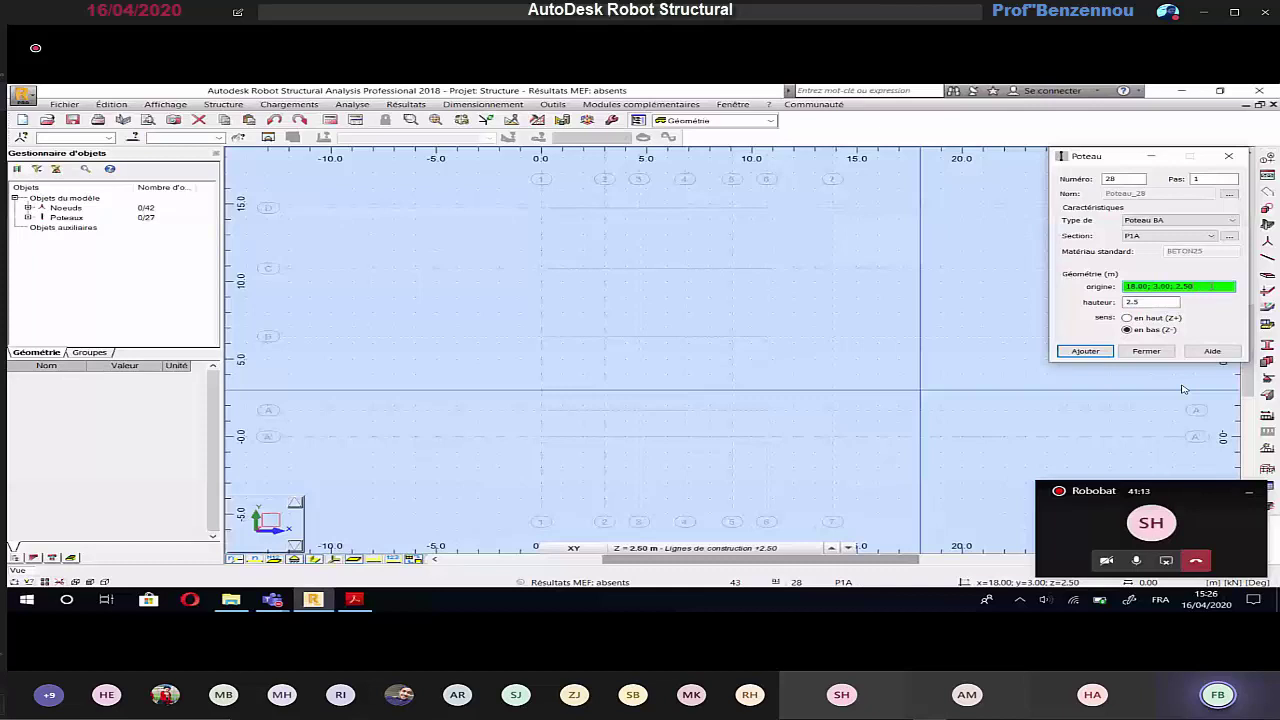
Step: Following the PH RDCH plan in the PDF, place a P1 column at grid intersection D-1 on level +2.50
key(alt+Tab)
ctrl+scroll(1182, 389, up, 1)
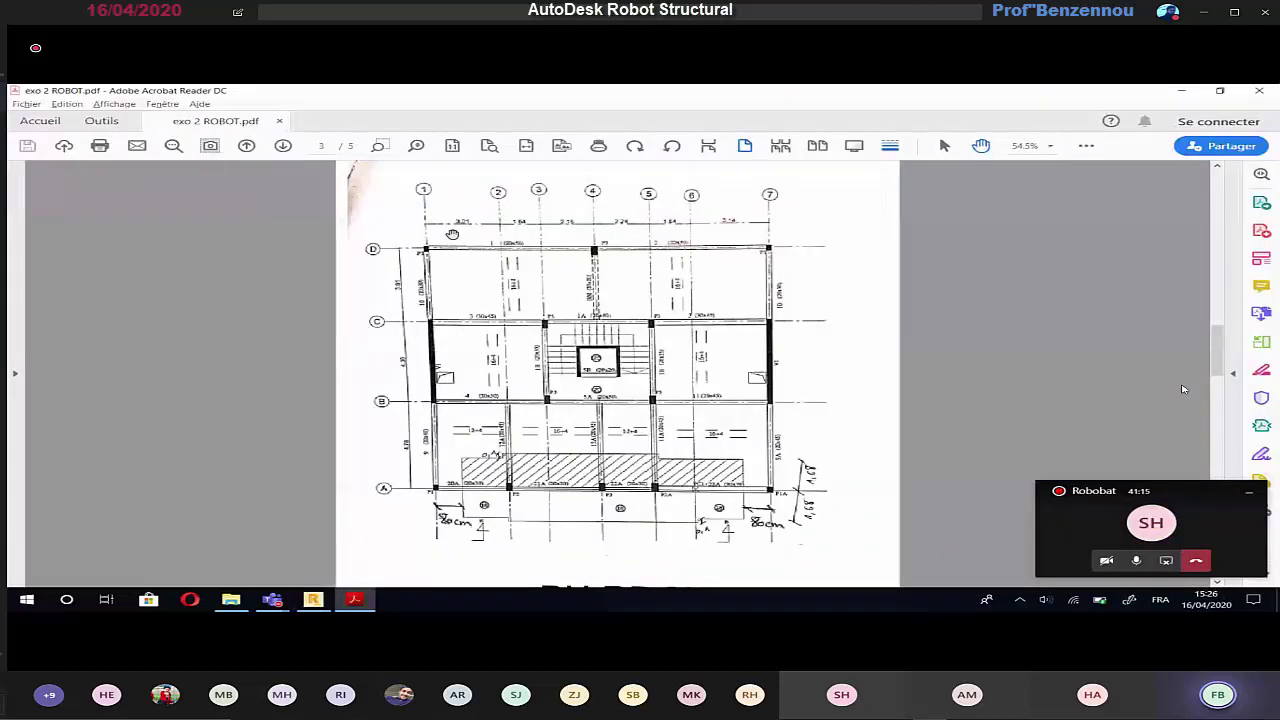
ctrl+scroll(452, 234, up, 4)
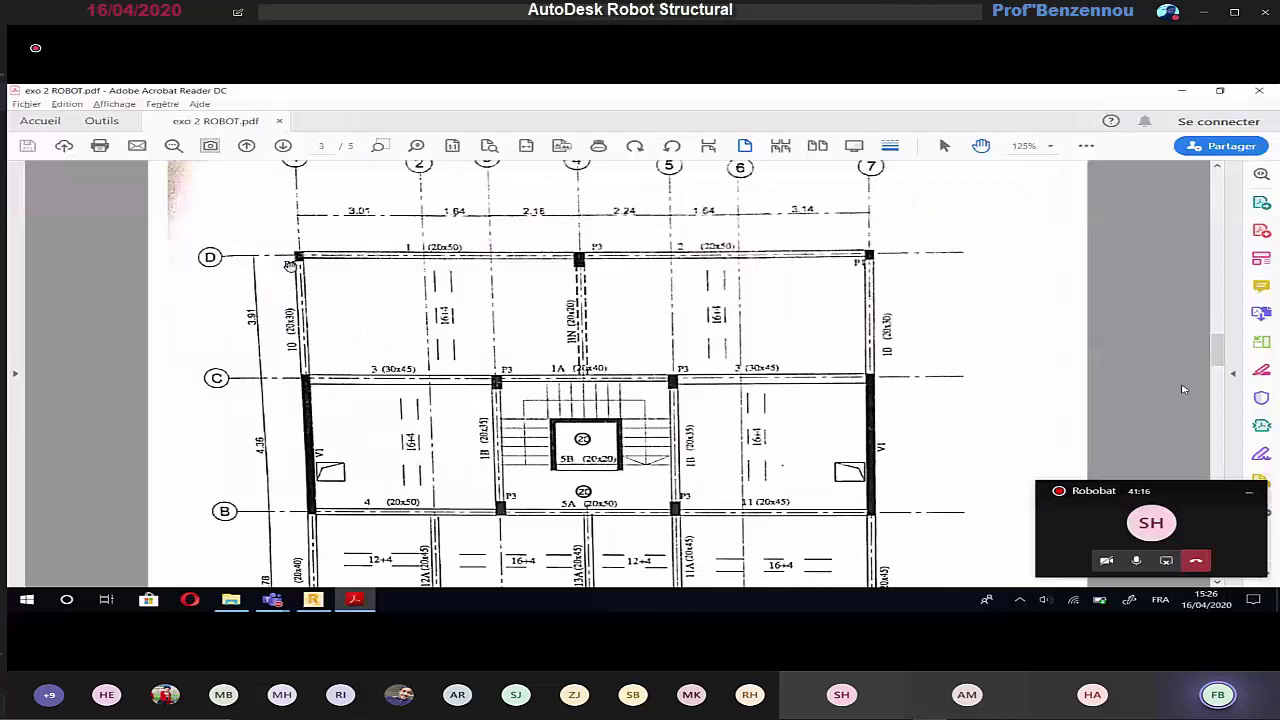
key(alt+Tab)
click(1163, 236)
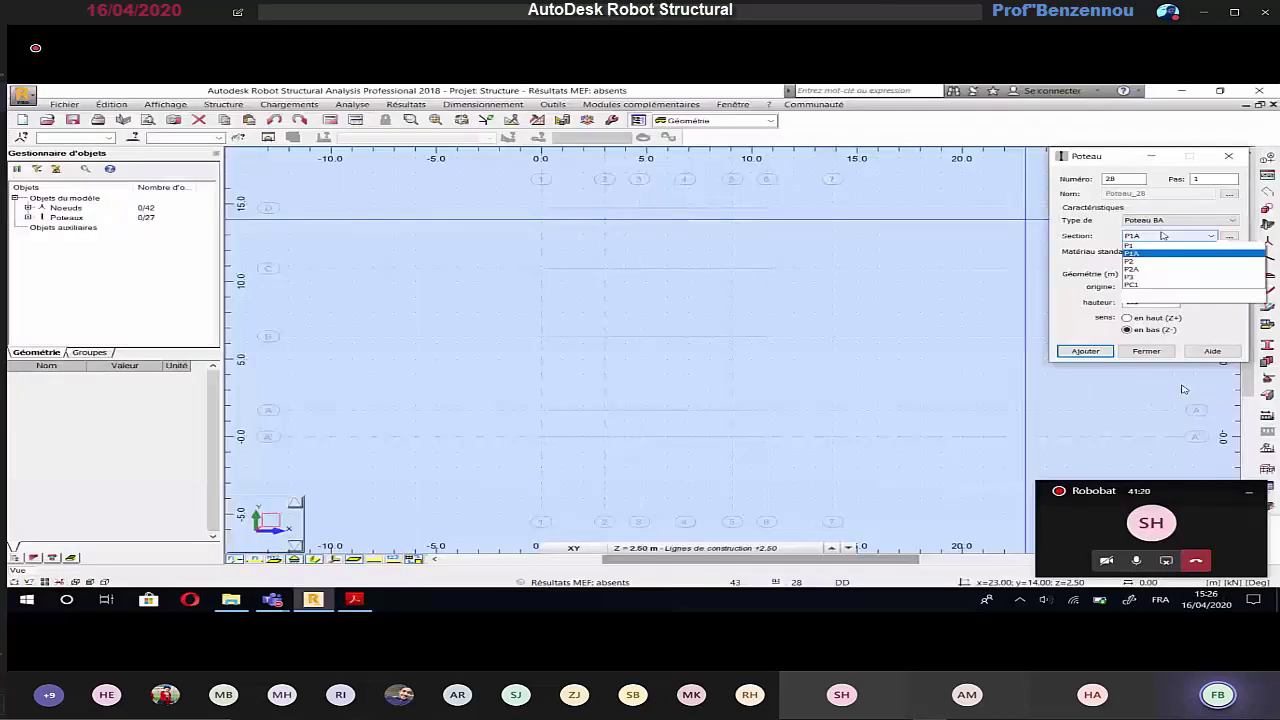
click(1145, 274)
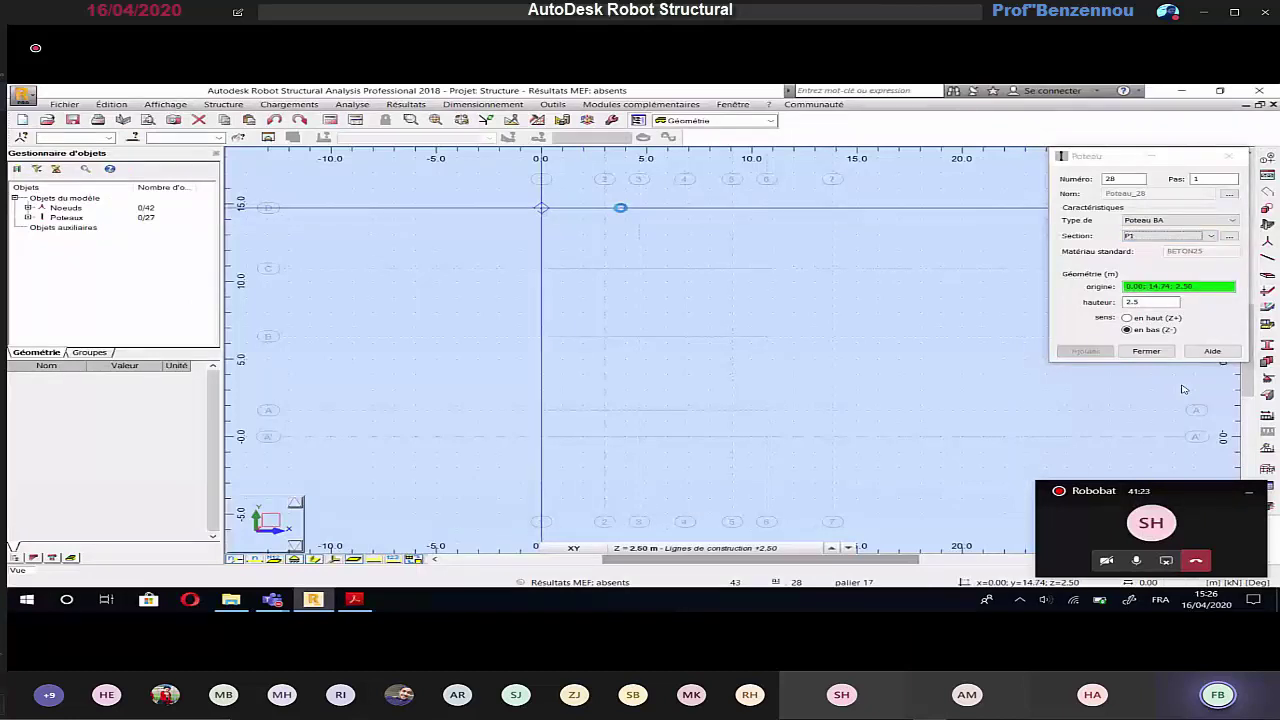
Step: Check axis A on the PH 3EME ETAGE plan and place P2 columns at A-2 and A-4 on level +5.70
key(alt+Tab)
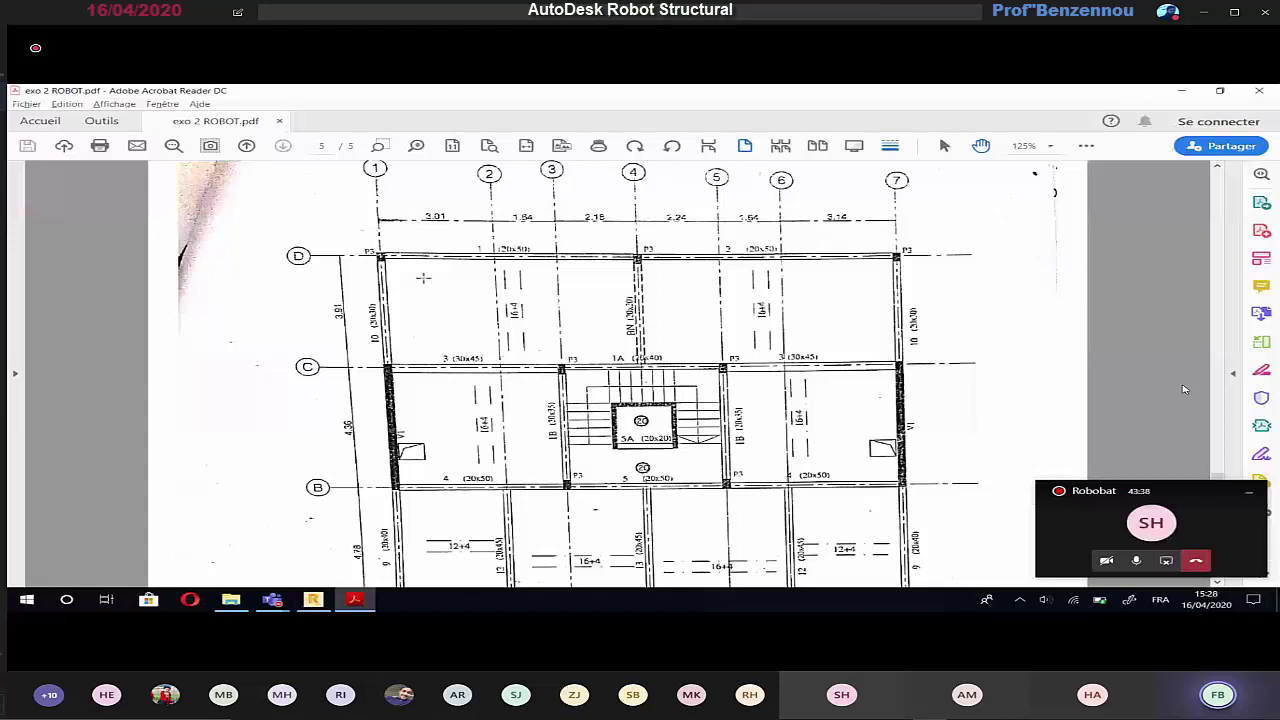
scroll(423, 277, down, 3)
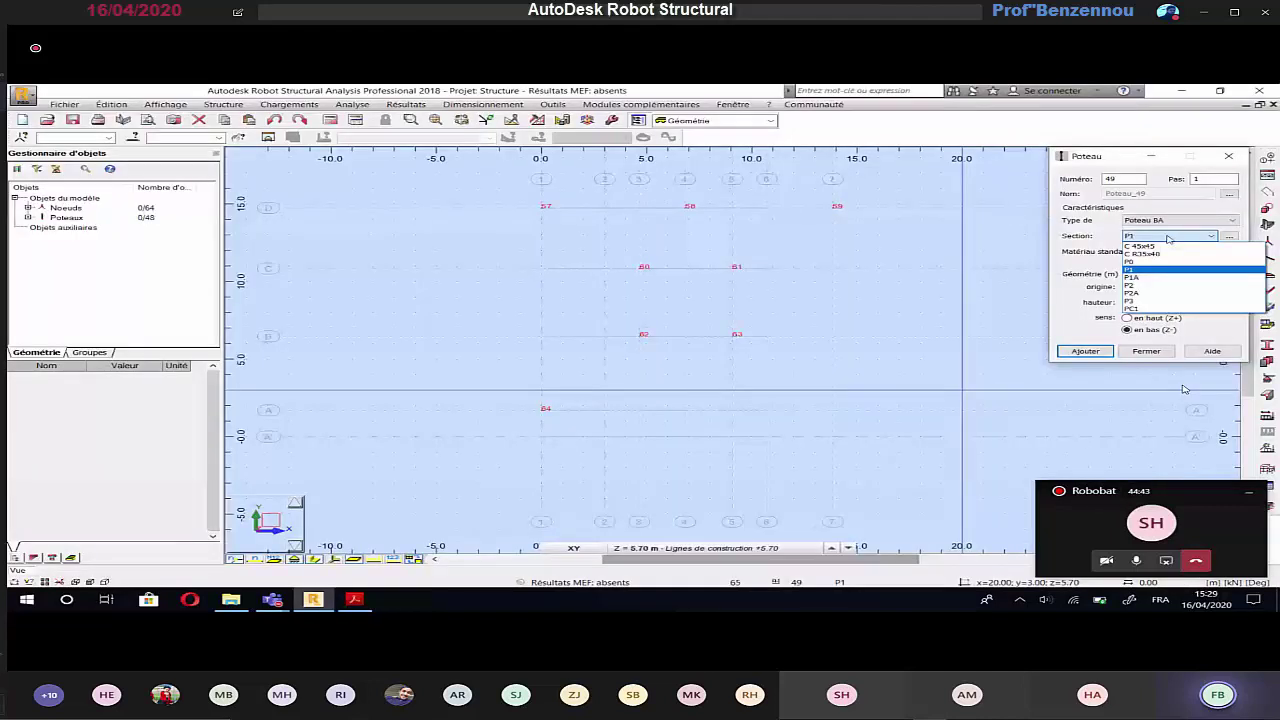
click(1131, 285)
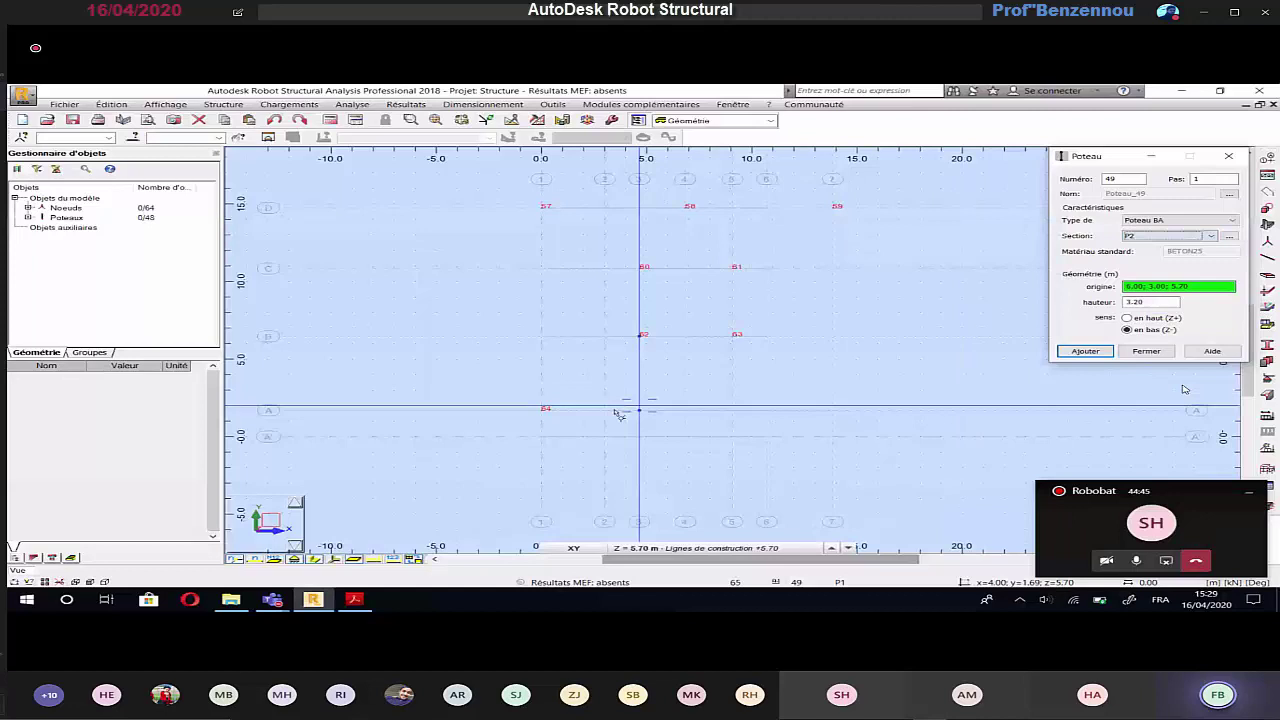
click(619, 414)
Step: Consult the PDF plan again and place a PC1 column at grid intersection A-6 on level +5.70
key(alt+Tab)
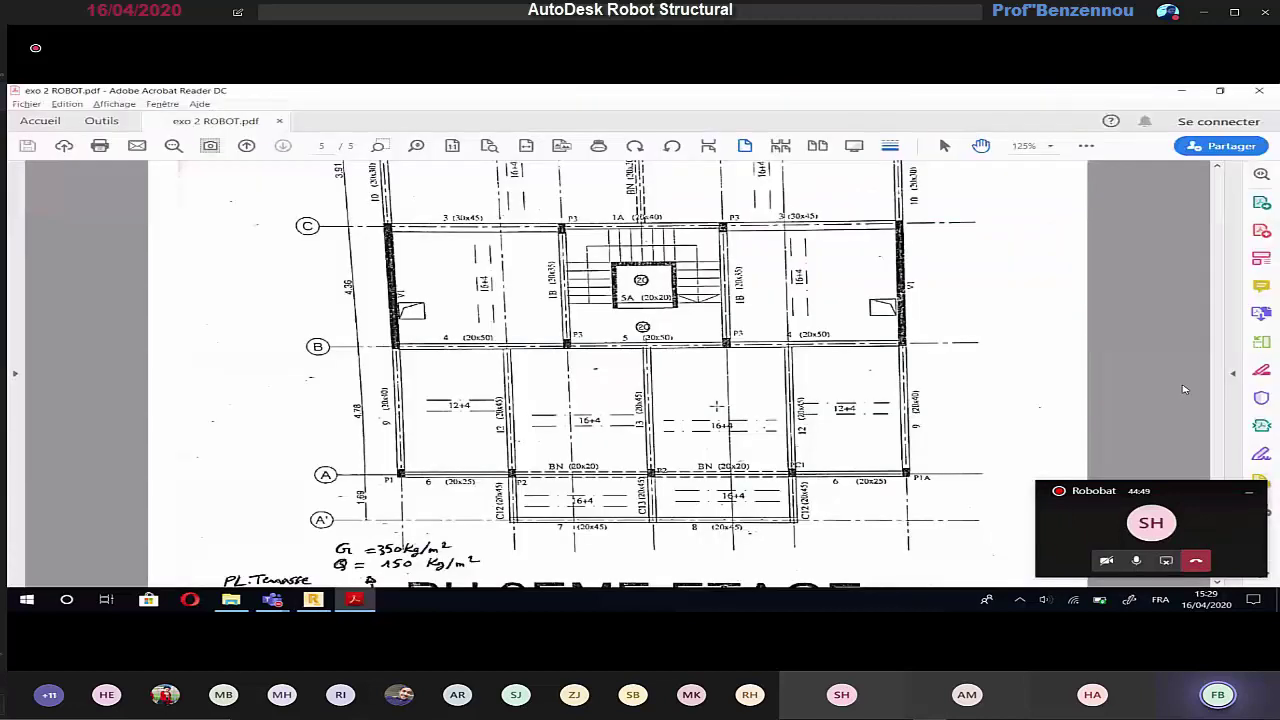
key(alt+Tab)
click(1137, 237)
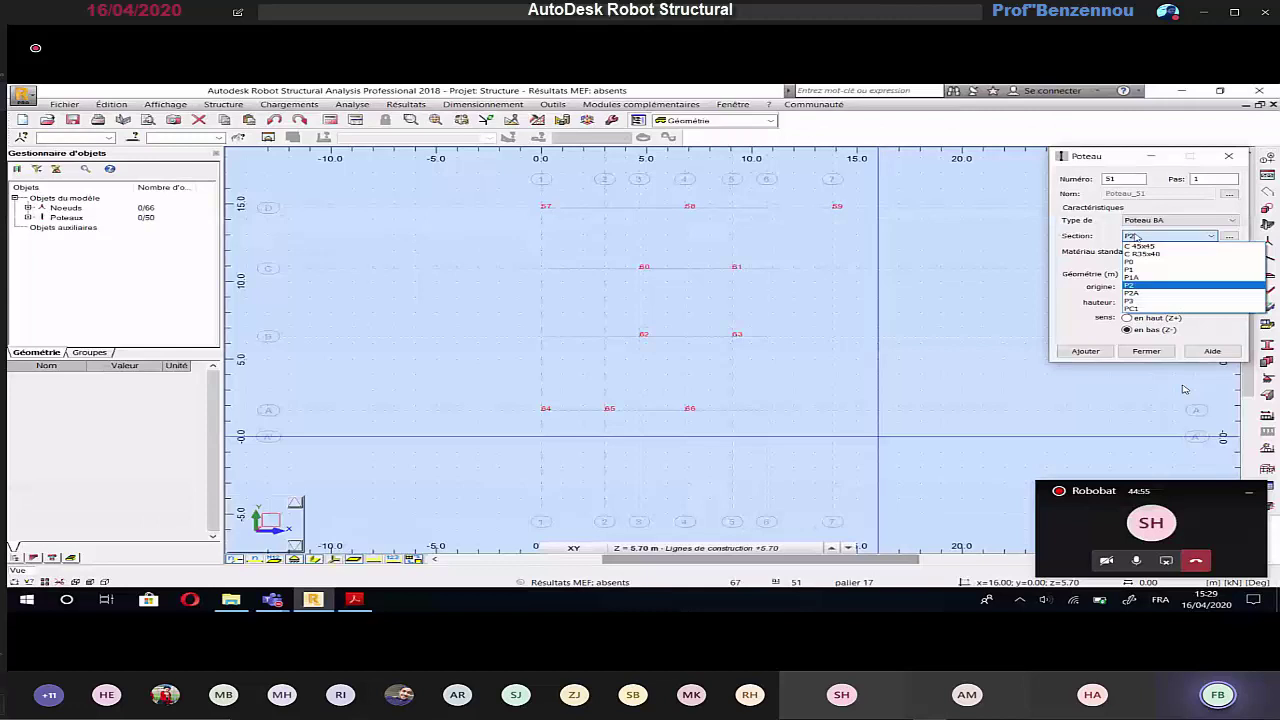
click(1131, 309)
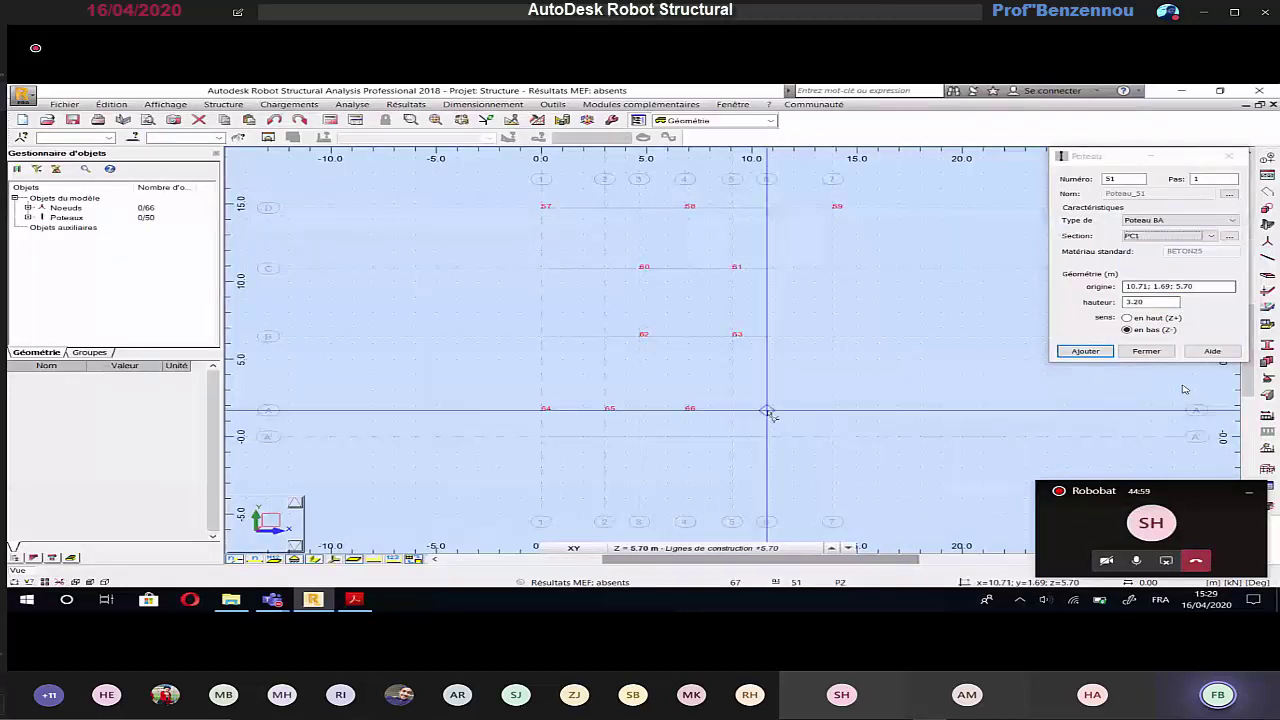
click(767, 410)
Step: Complete axis A from the PDF plan with a P1A column at A-7 and finish placing columns
key(alt+Tab)
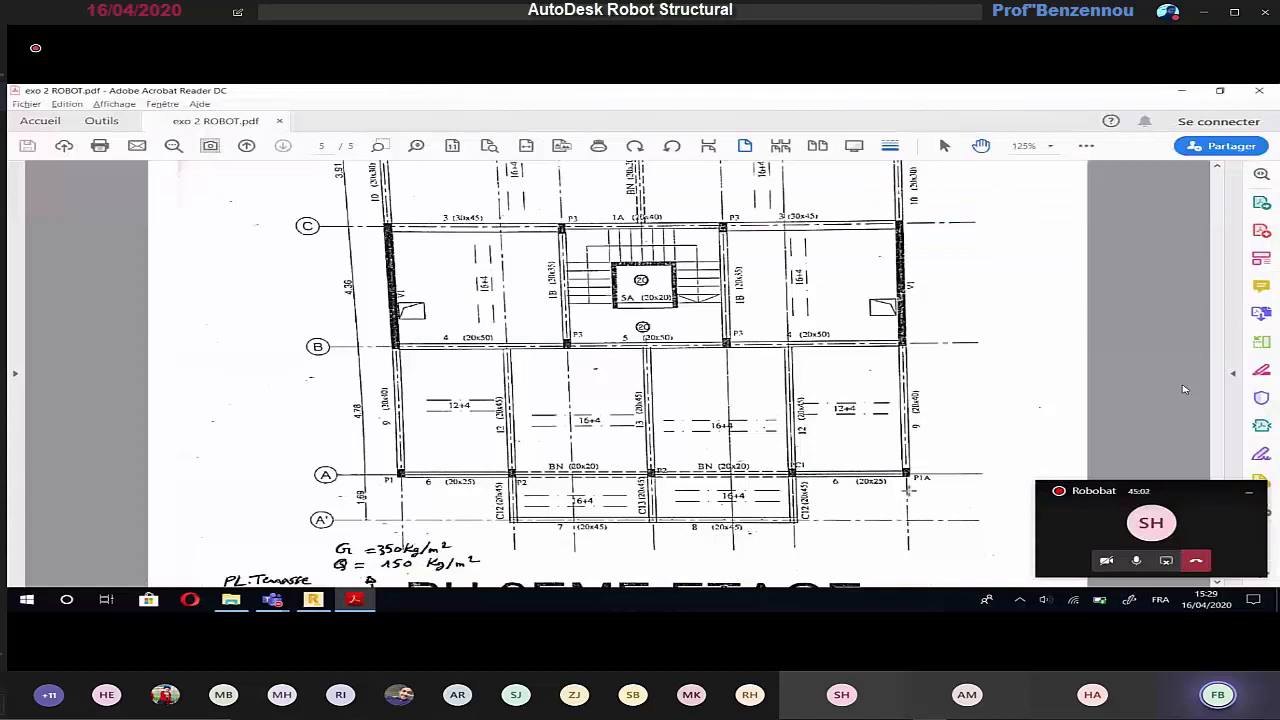
key(alt+Tab)
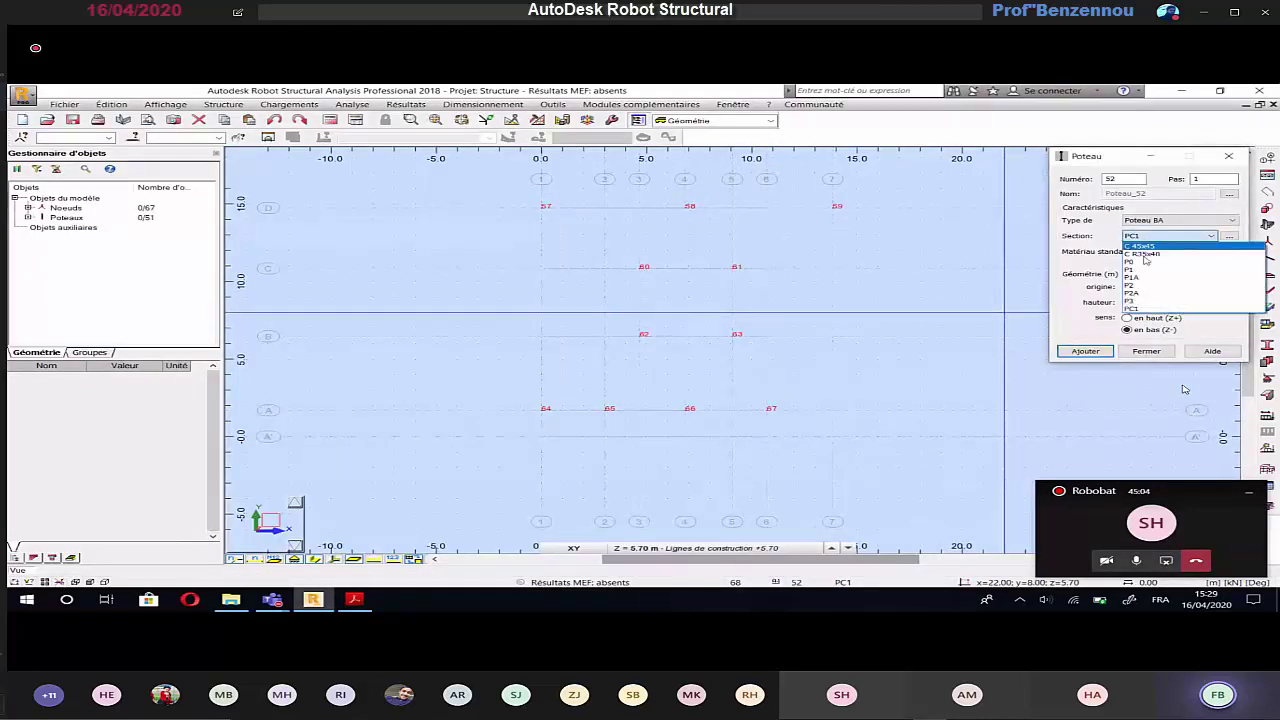
click(1133, 277)
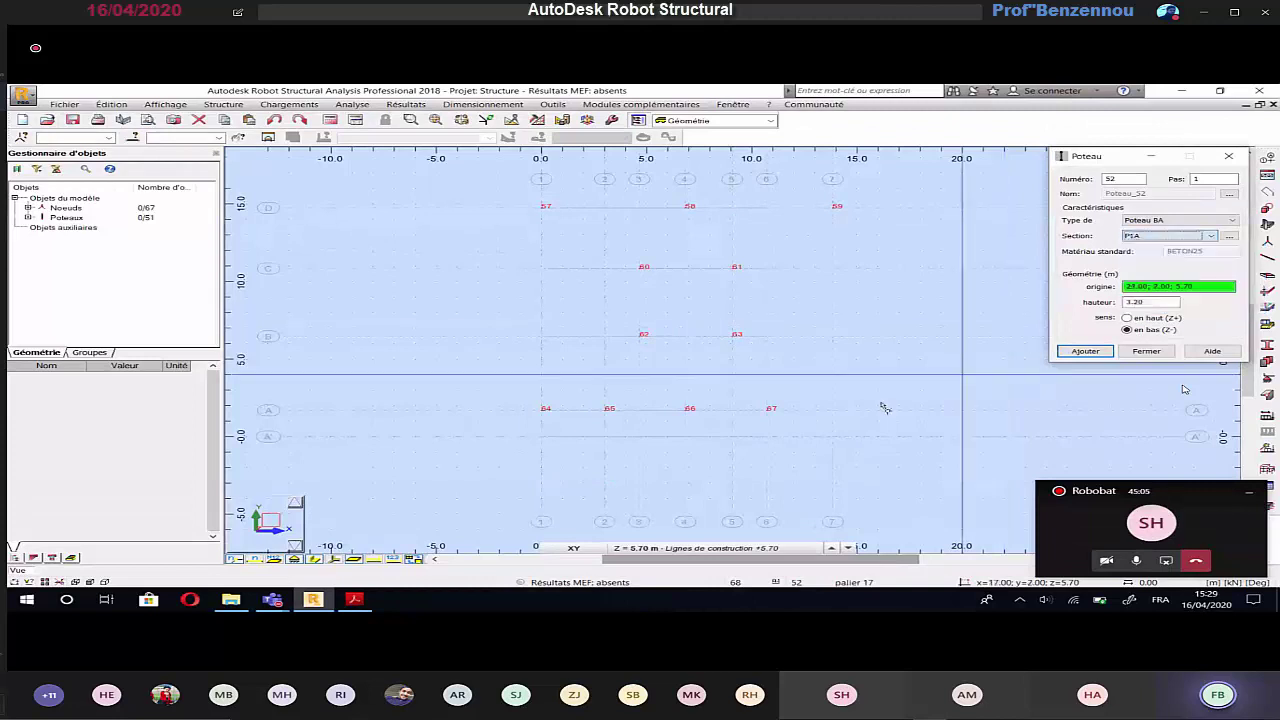
click(837, 408)
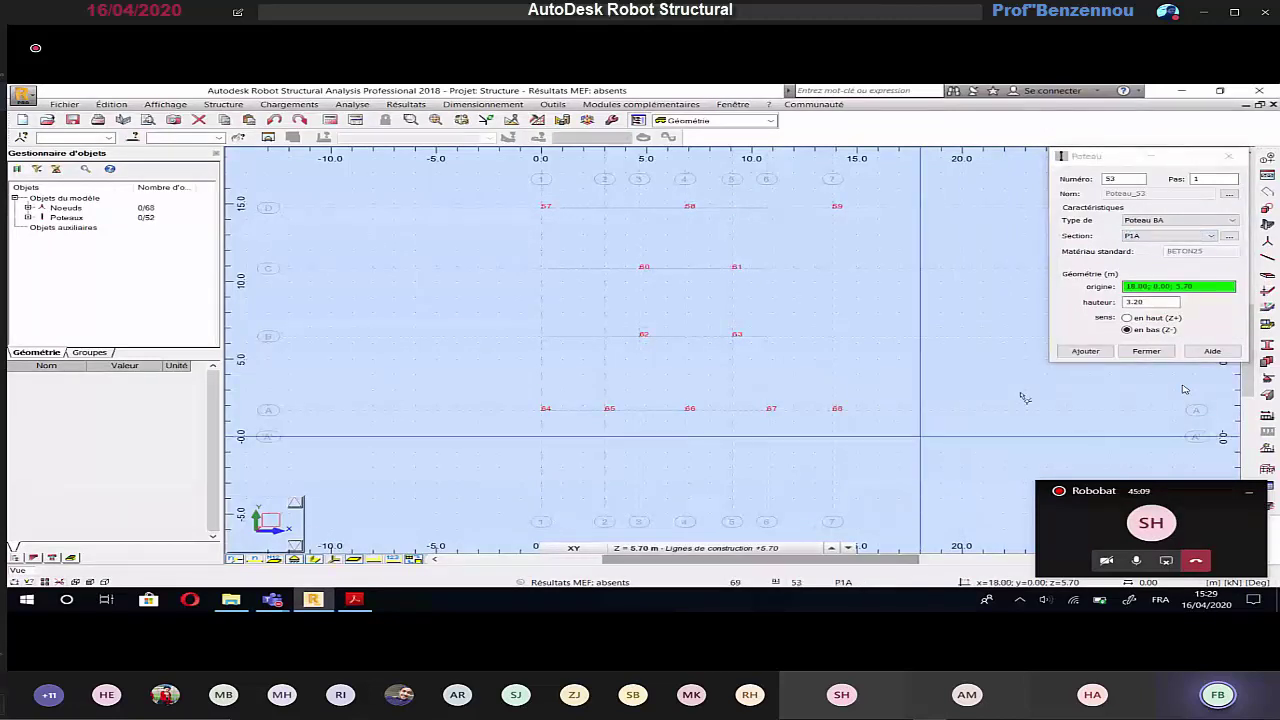
click(1147, 352)
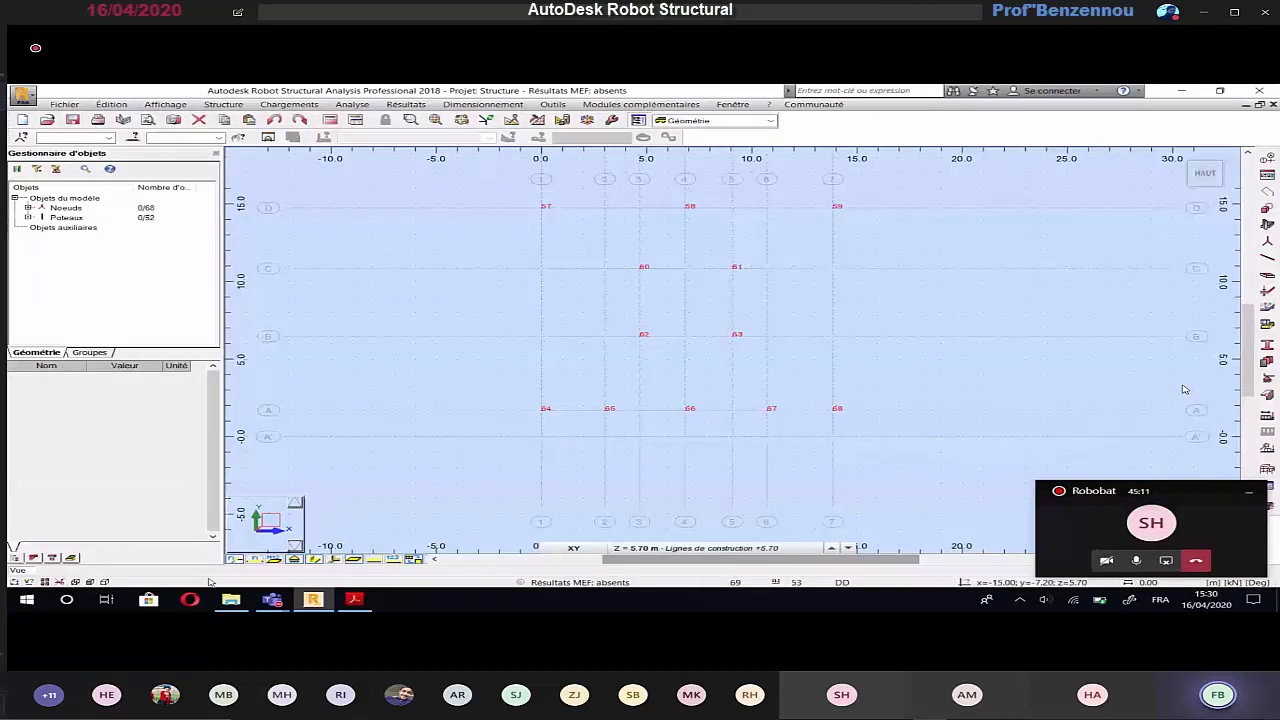
Step: Show the model in 3D from the side and select all columns of the storey between +2.50 and +5.70
click(573, 548)
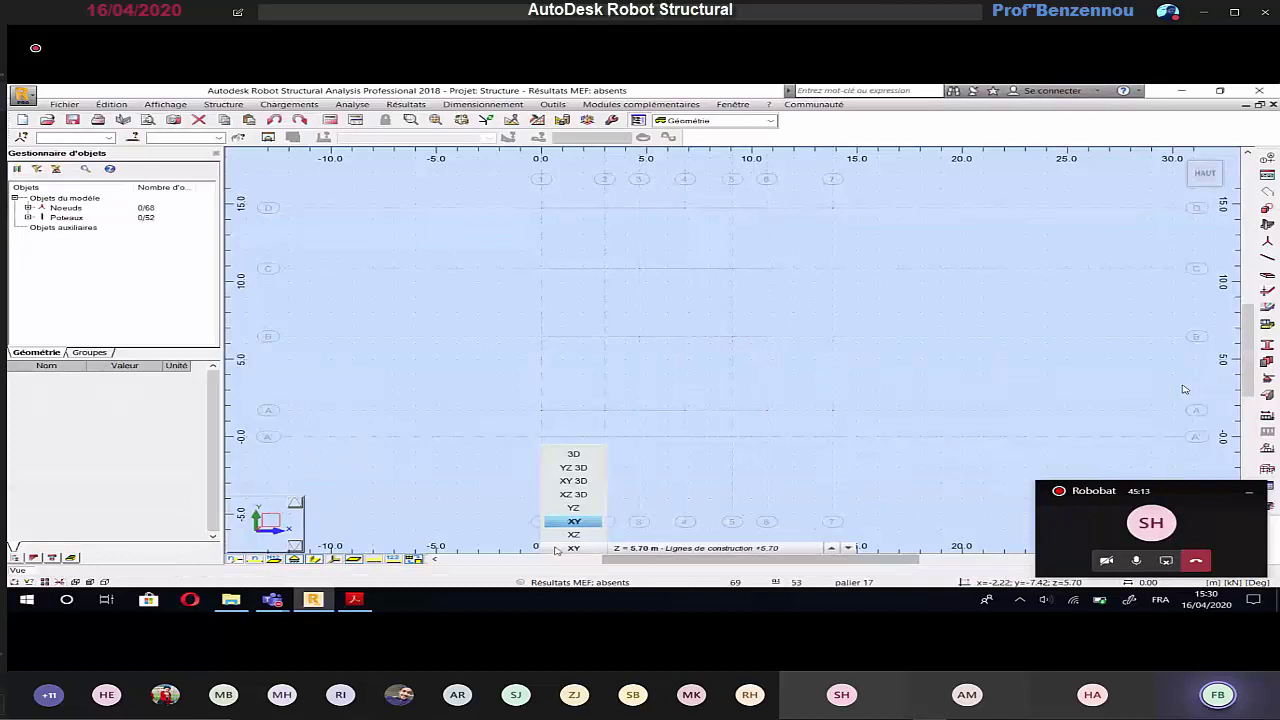
click(574, 455)
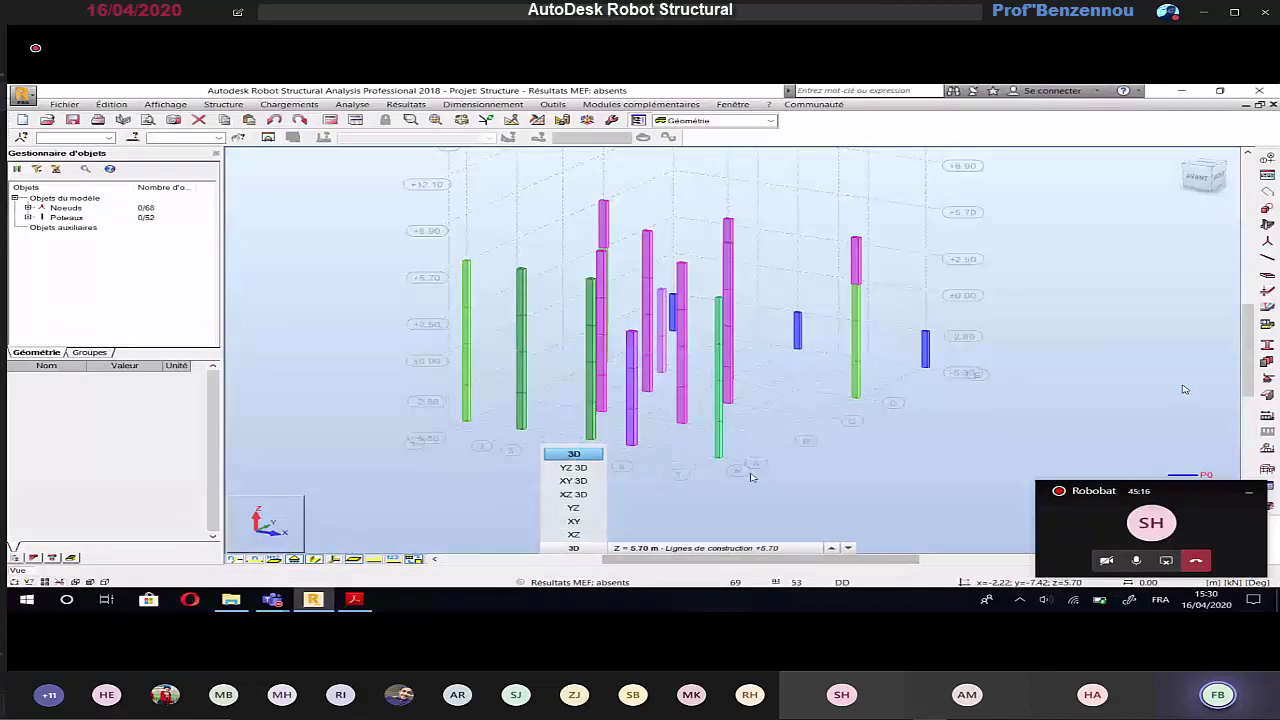
shift+middle_drag(752, 477, 690, 472)
drag(860, 209, 475, 259)
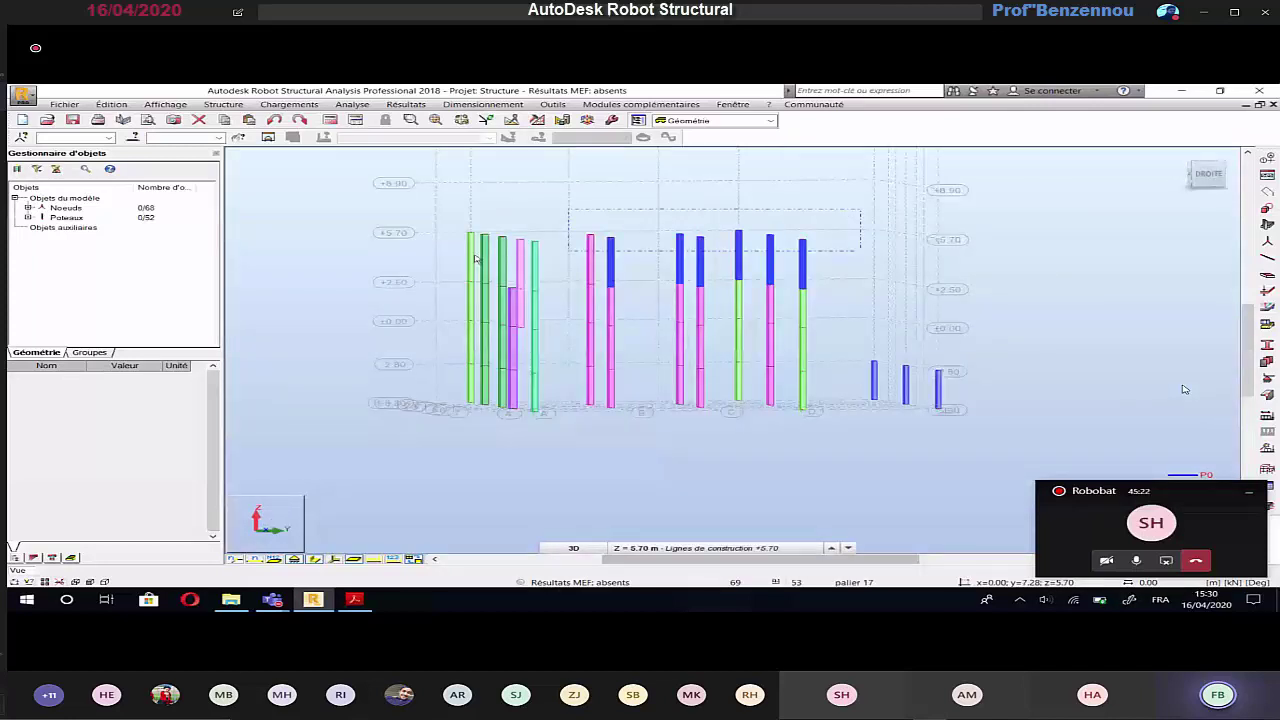
drag(475, 258, 468, 262)
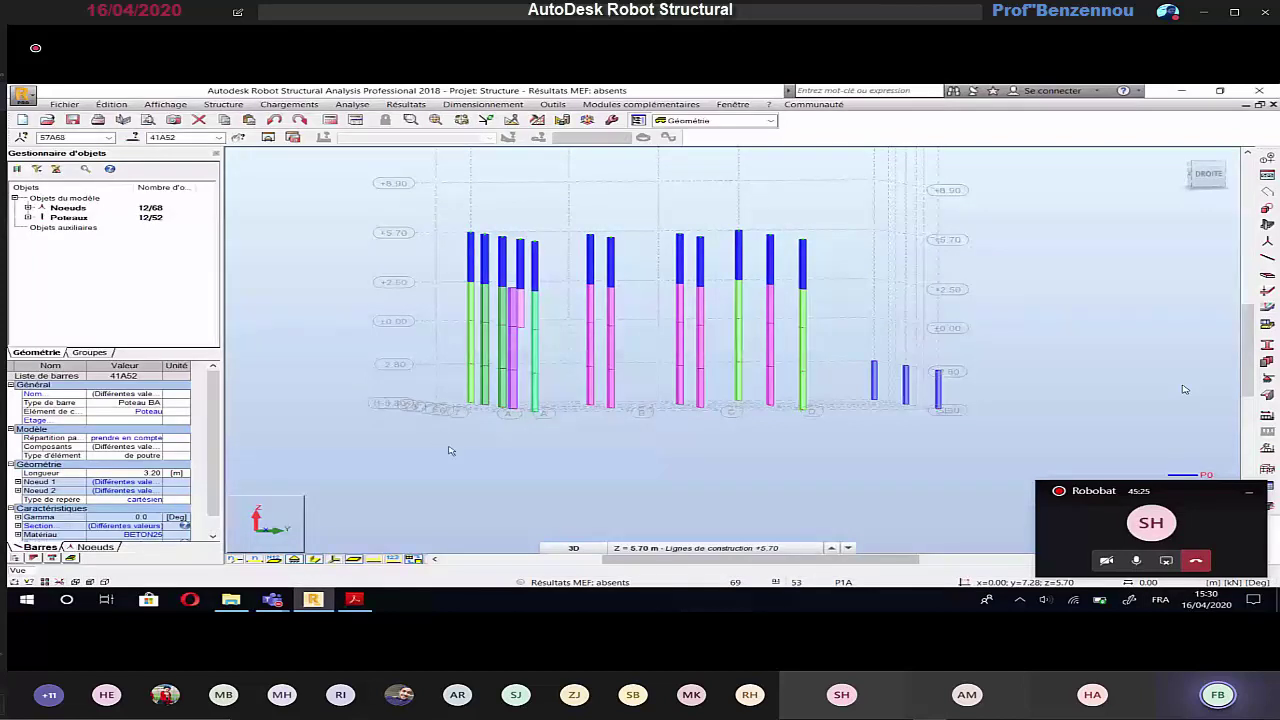
key(ctrl+alt+d)
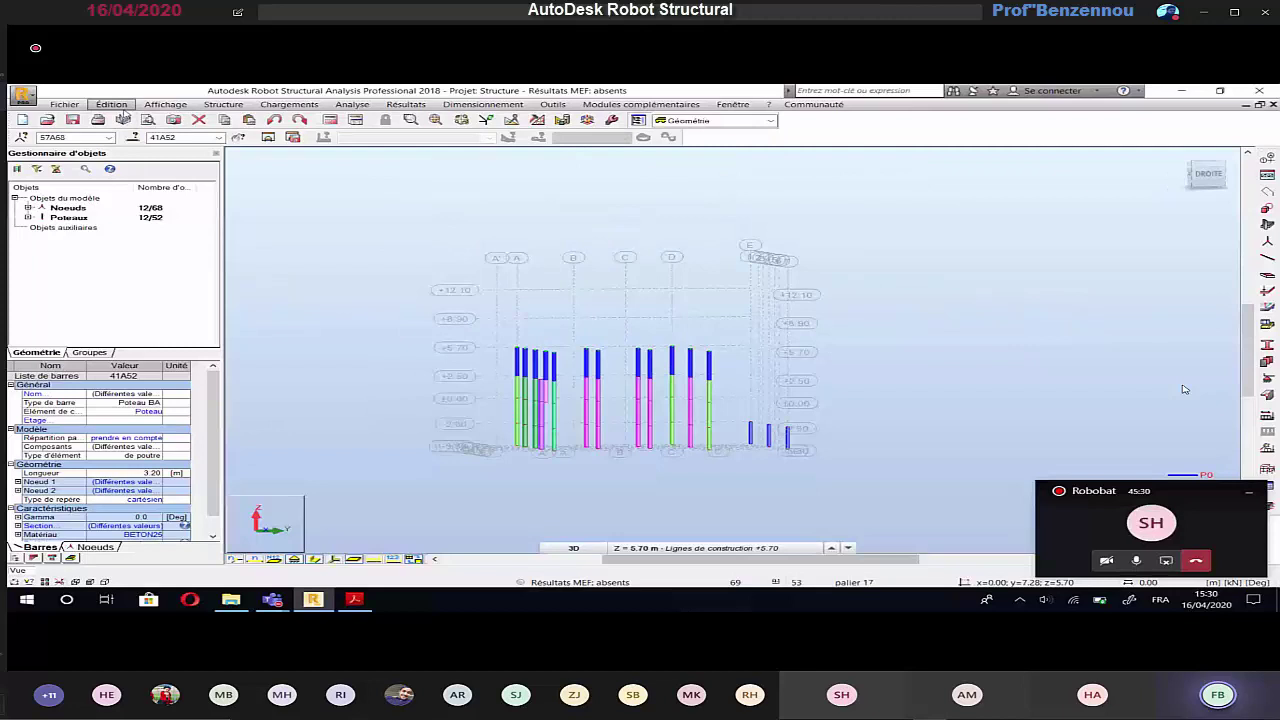
Step: Copy the selected columns upward with translation vector 0; 0; 3.2 and 2 repetitions, then clear the selection
click(111, 104)
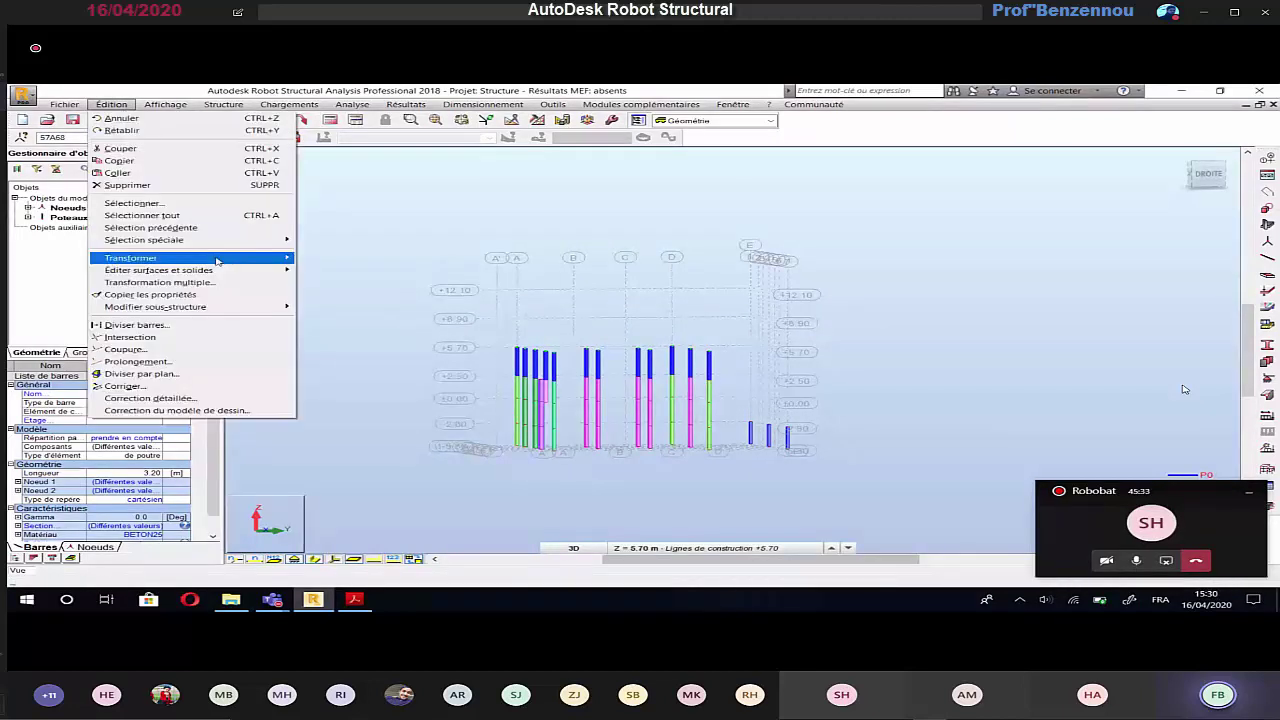
mouse_move(217, 261)
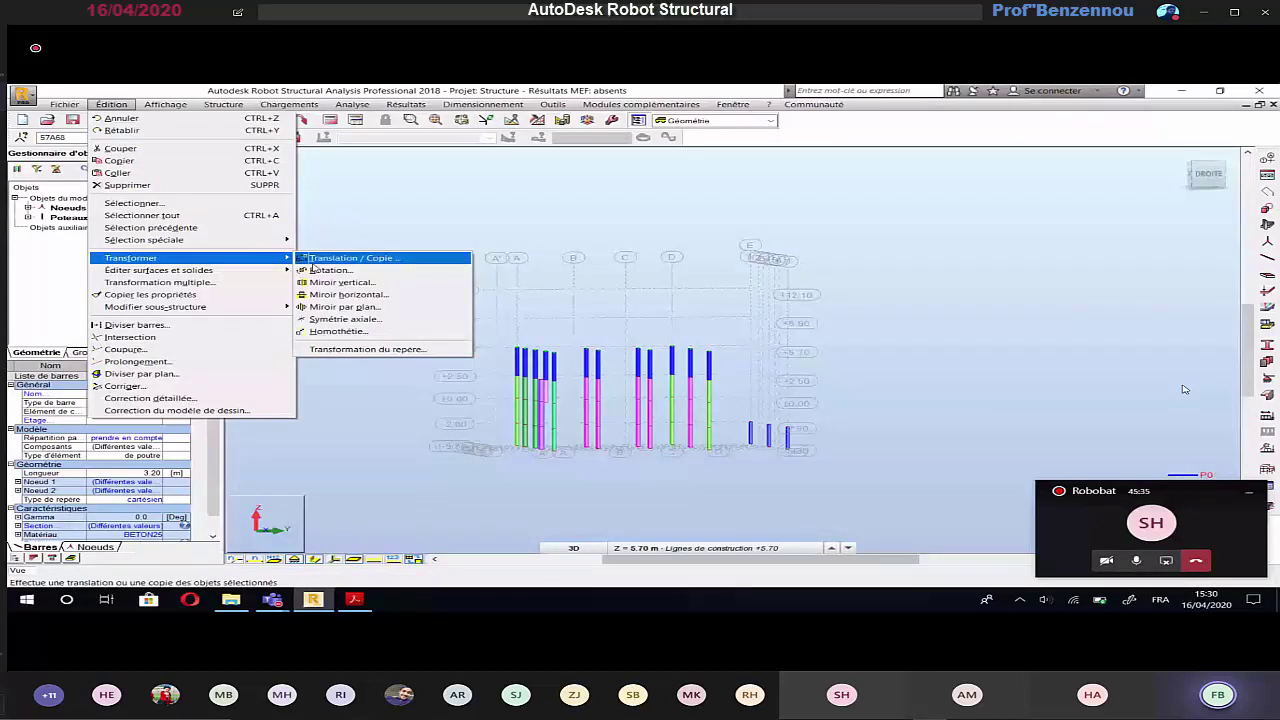
click(320, 260)
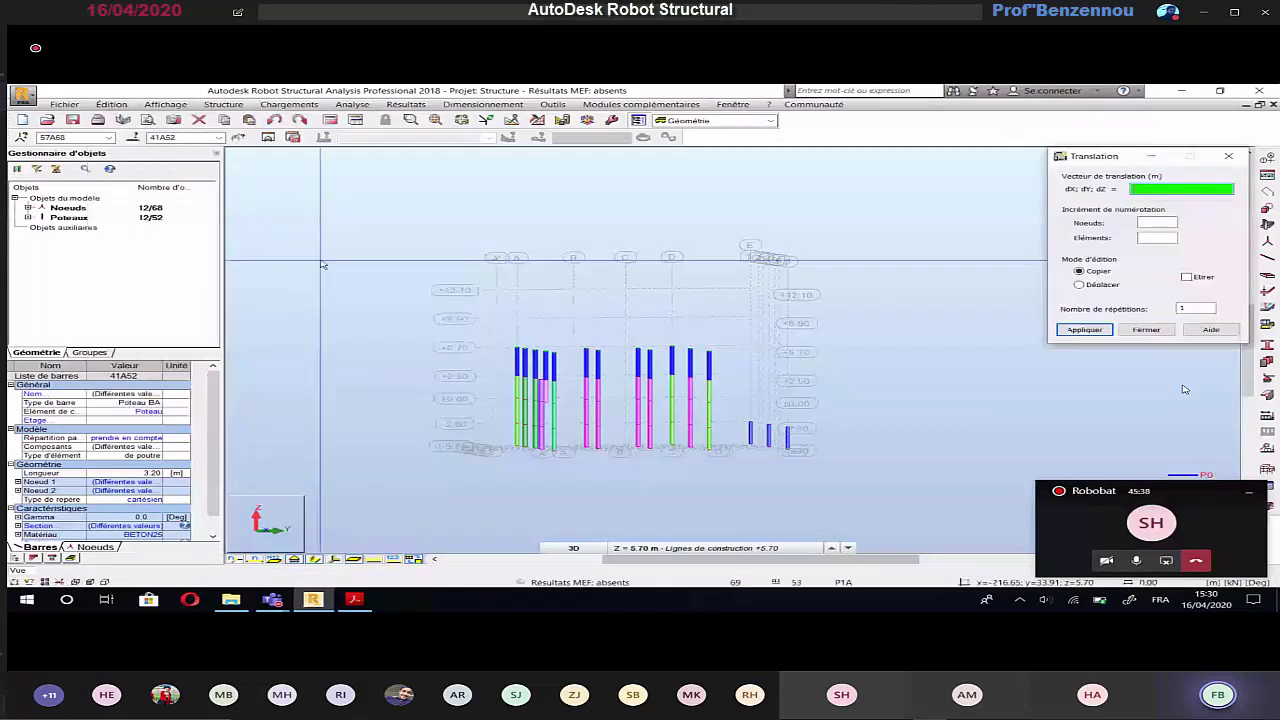
click(1200, 309)
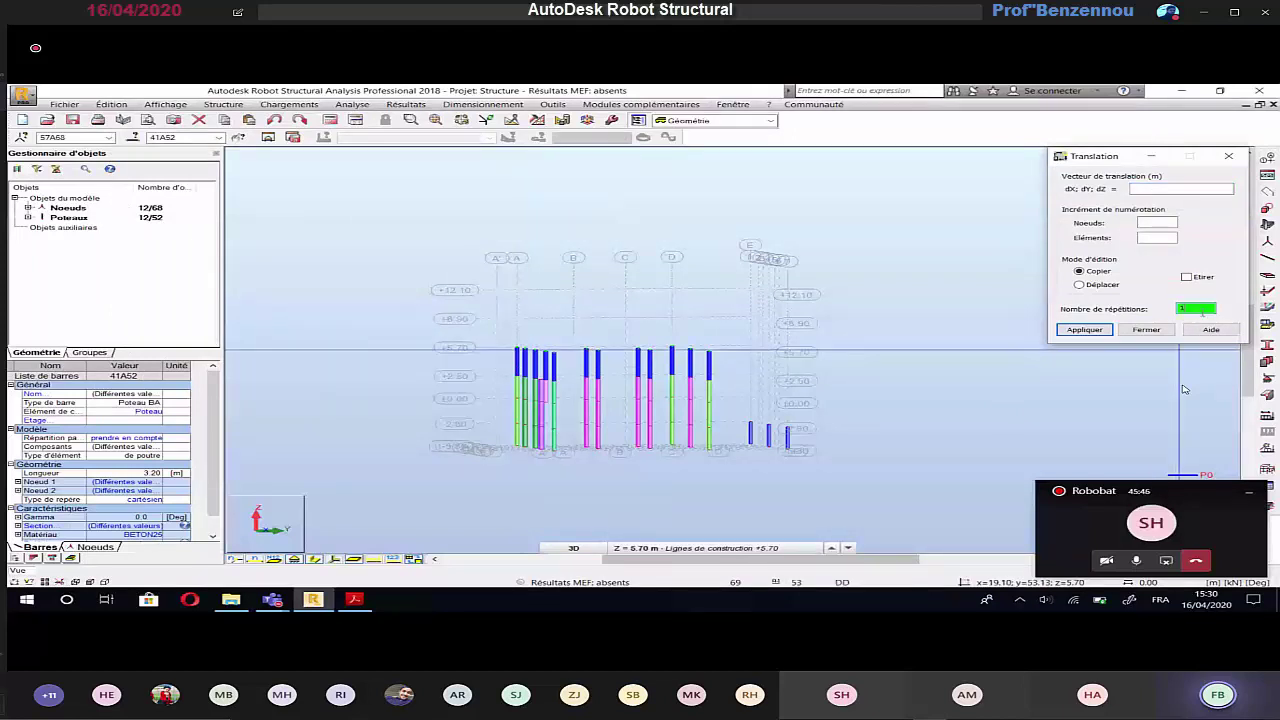
text(2)
click(1180, 189)
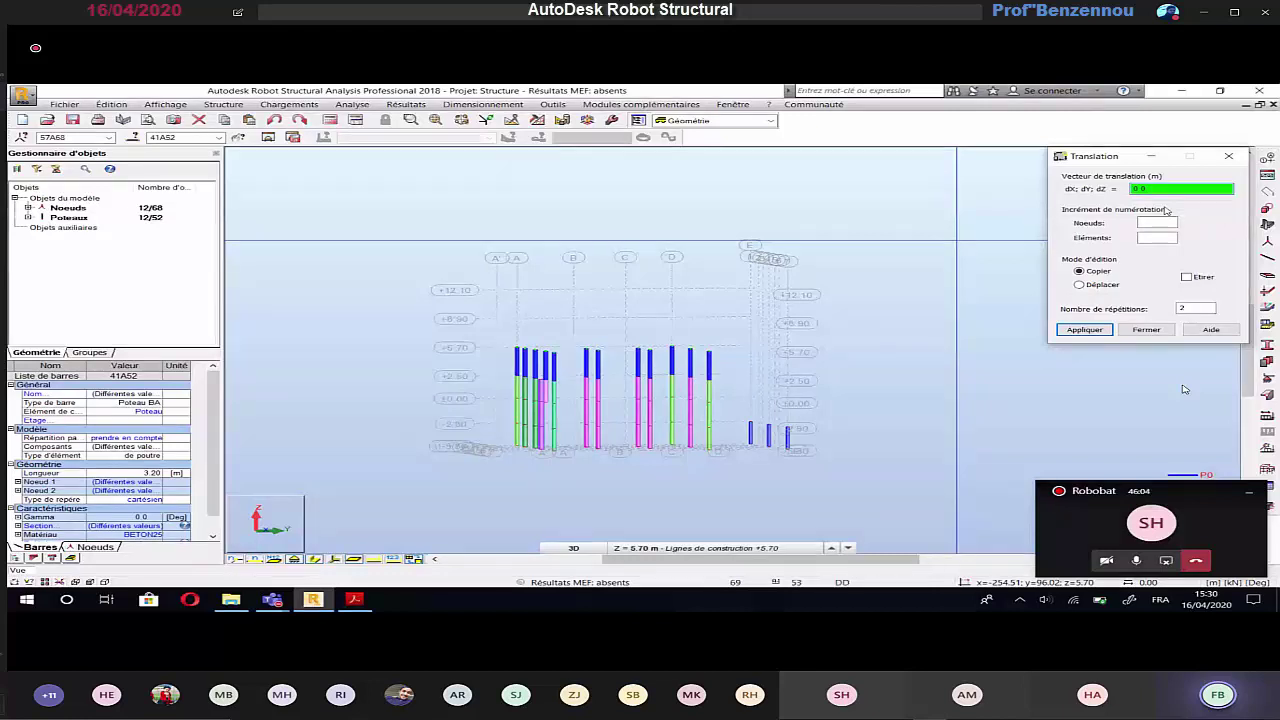
click(495, 356)
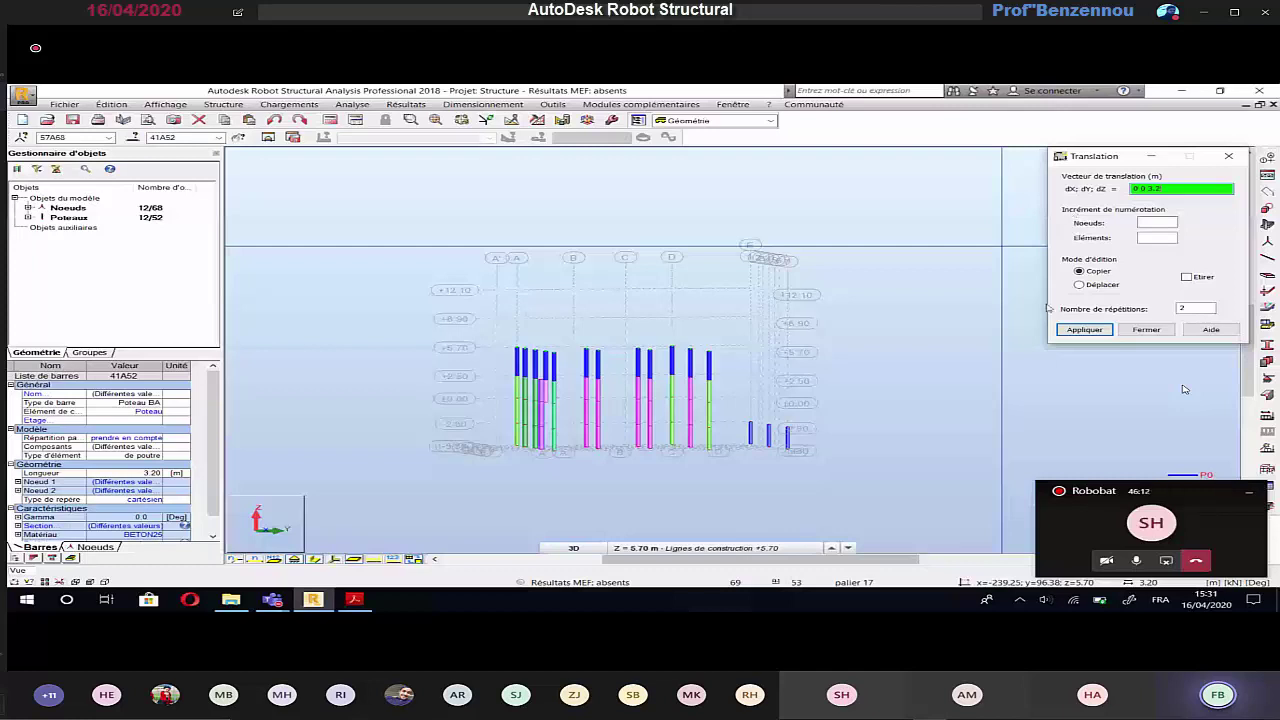
click(1090, 330)
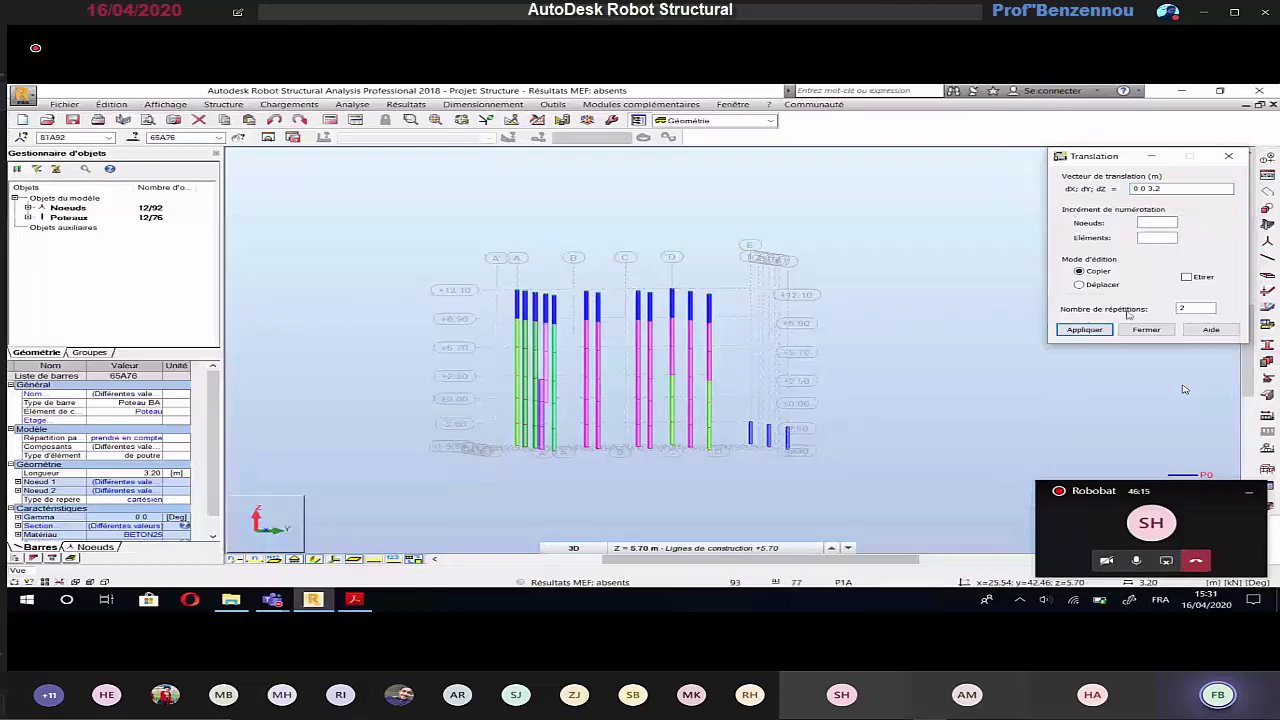
click(1146, 330)
click(993, 340)
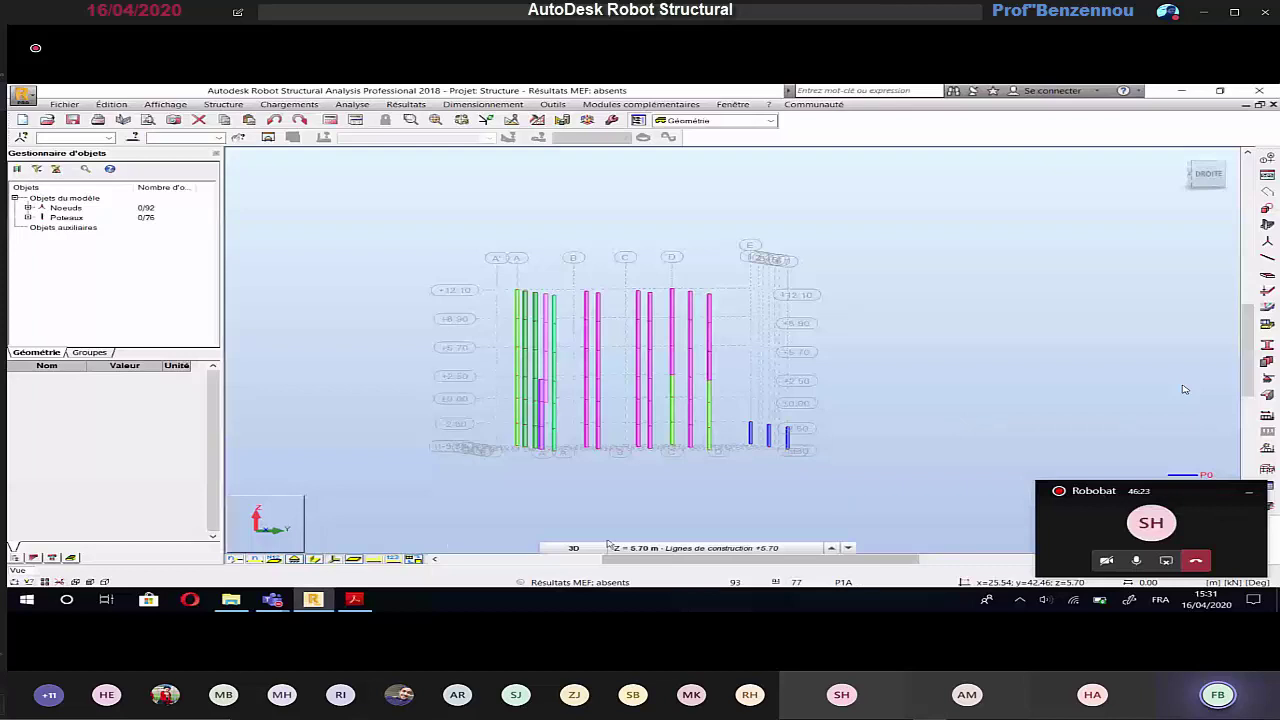
Step: Switch to the XY plan view at construction level -5.30
click(575, 548)
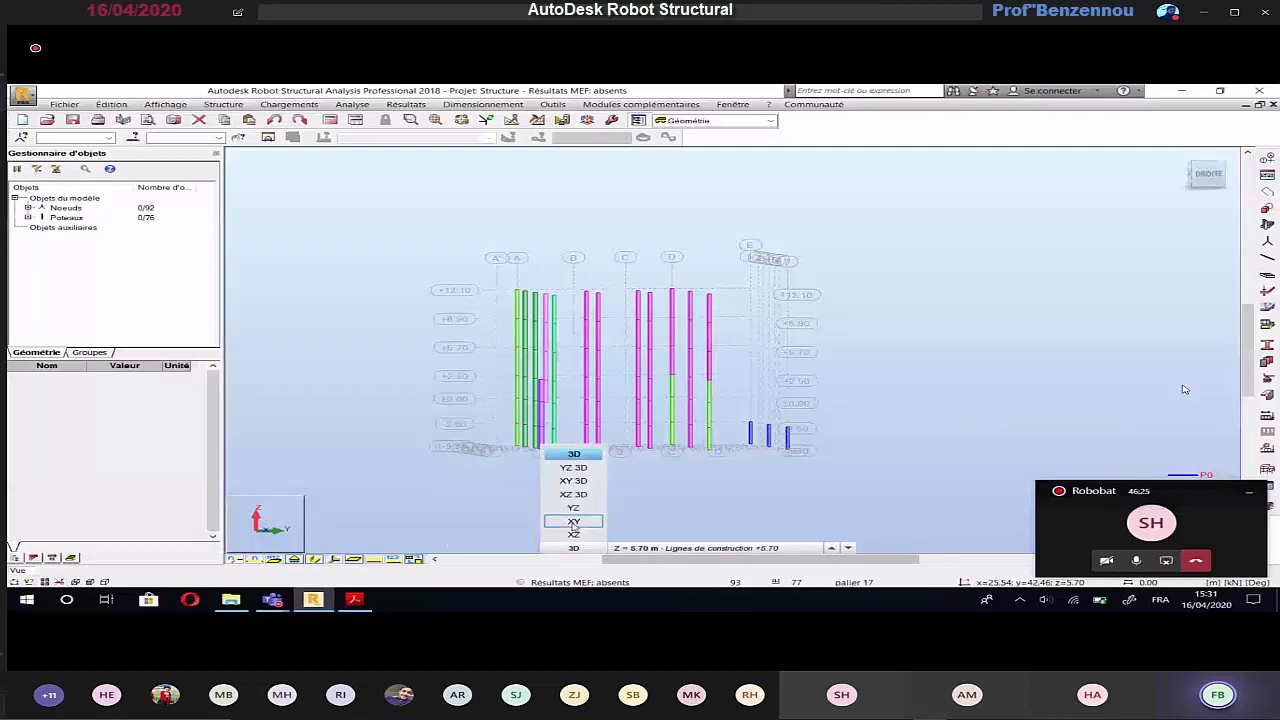
click(584, 548)
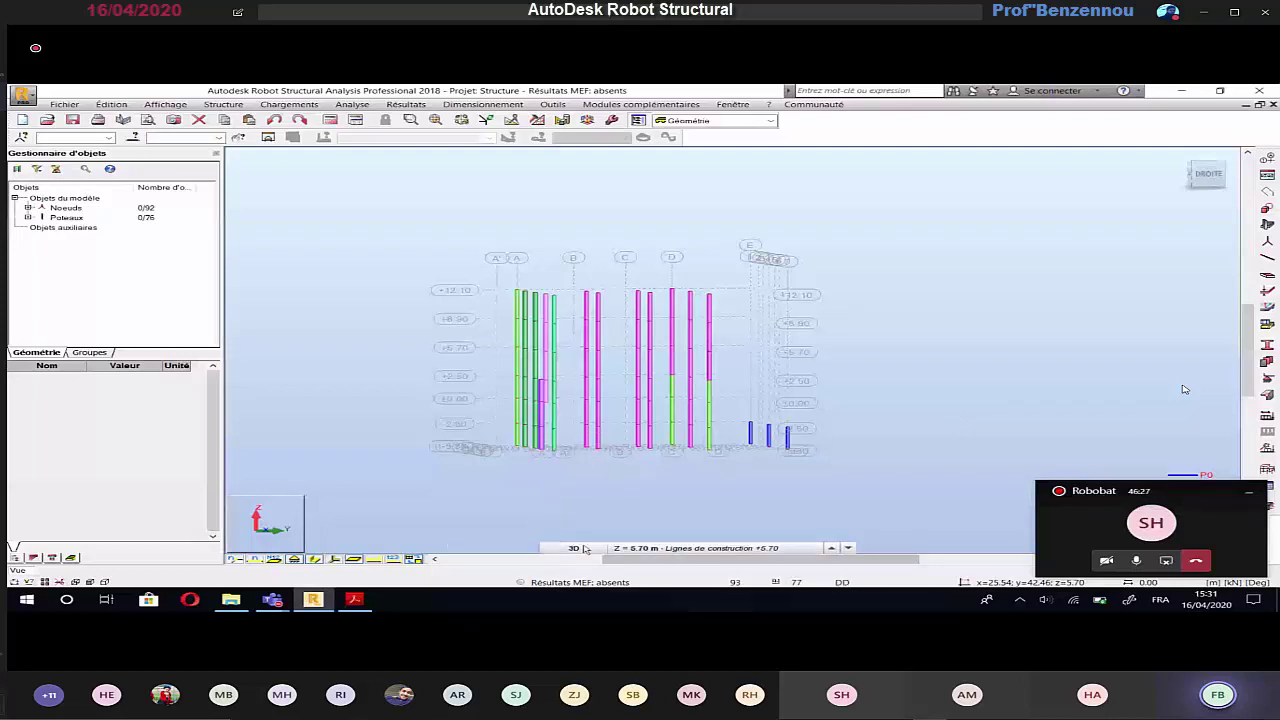
click(584, 548)
click(584, 521)
click(645, 548)
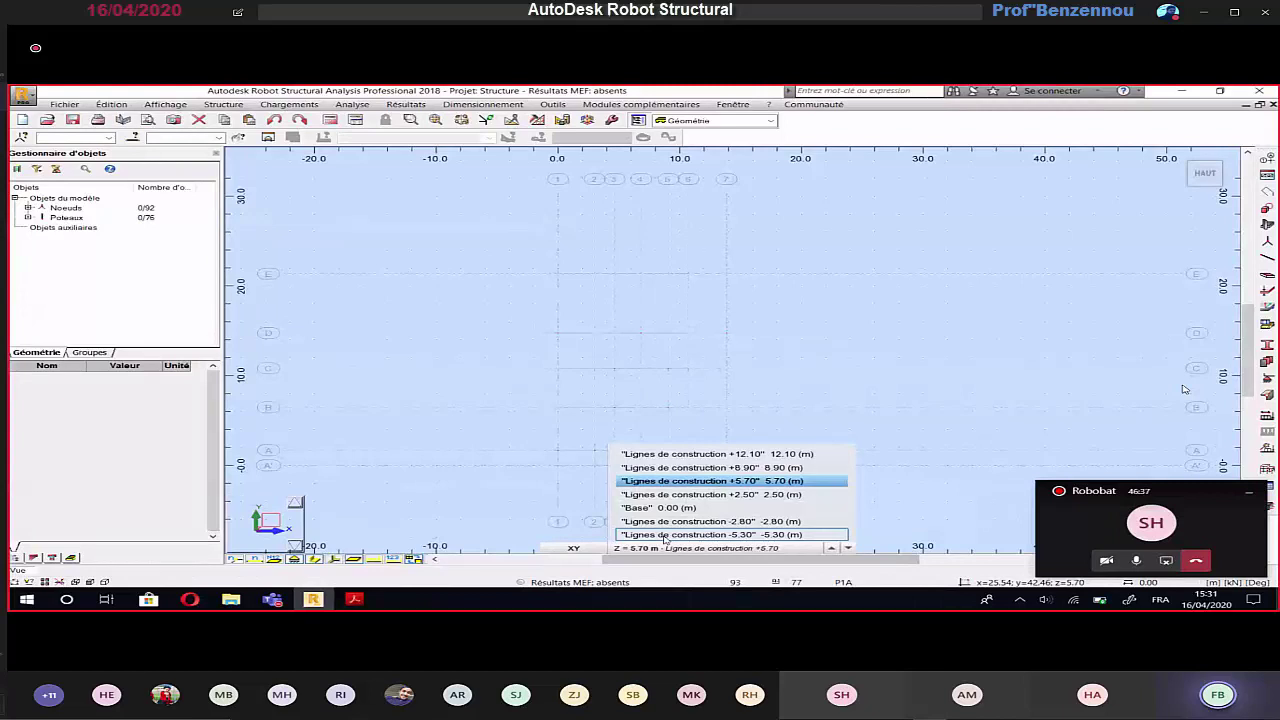
click(665, 535)
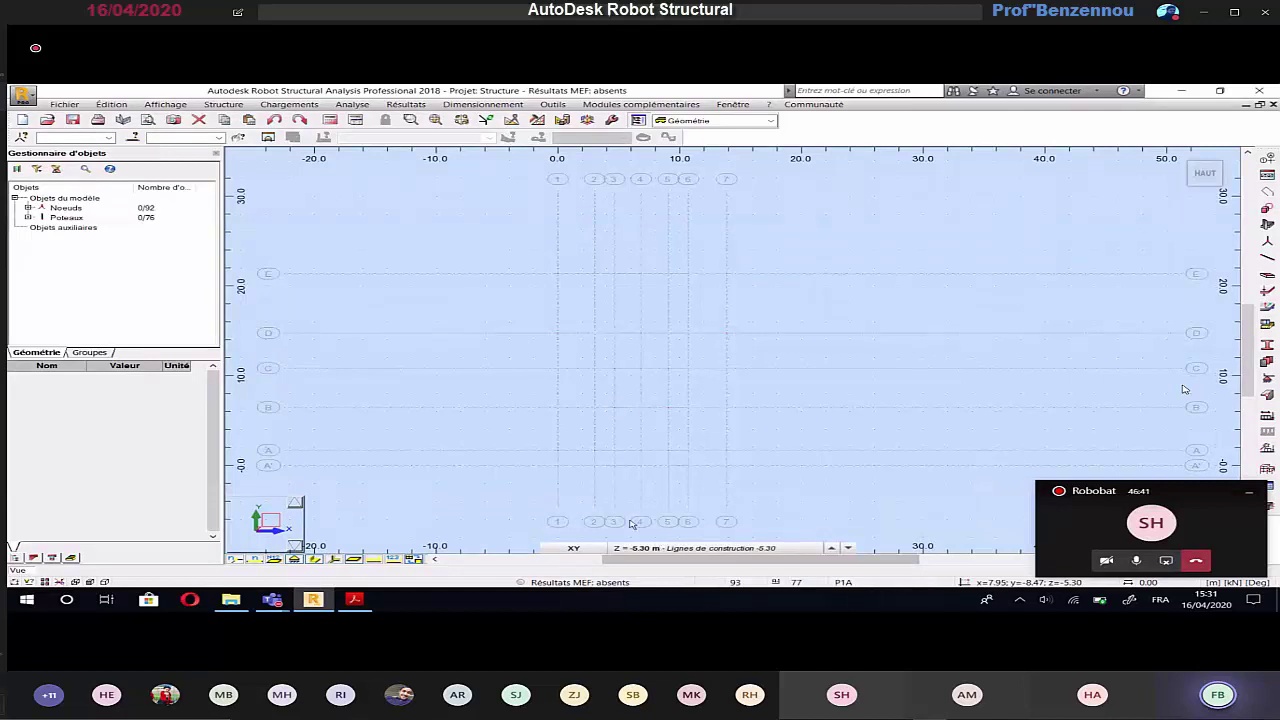
Step: Start defining a wall (Voile) with its height extending upward (Z+)
click(240, 106)
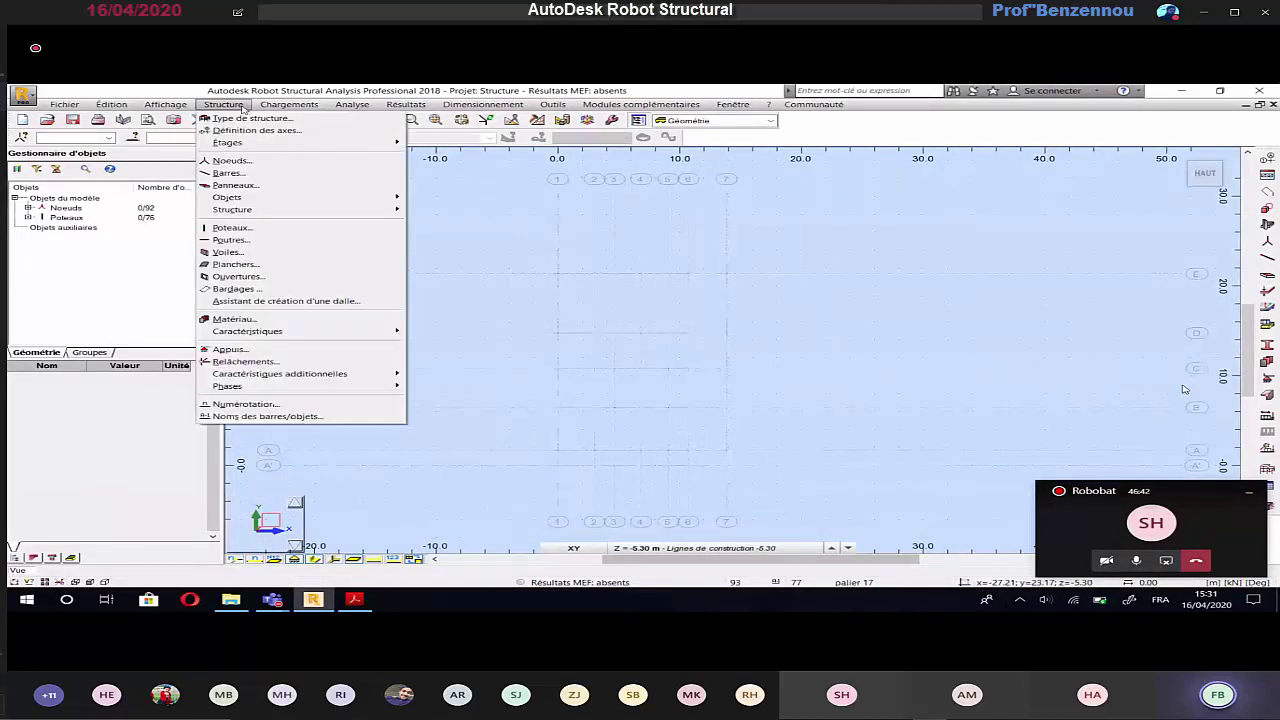
click(228, 252)
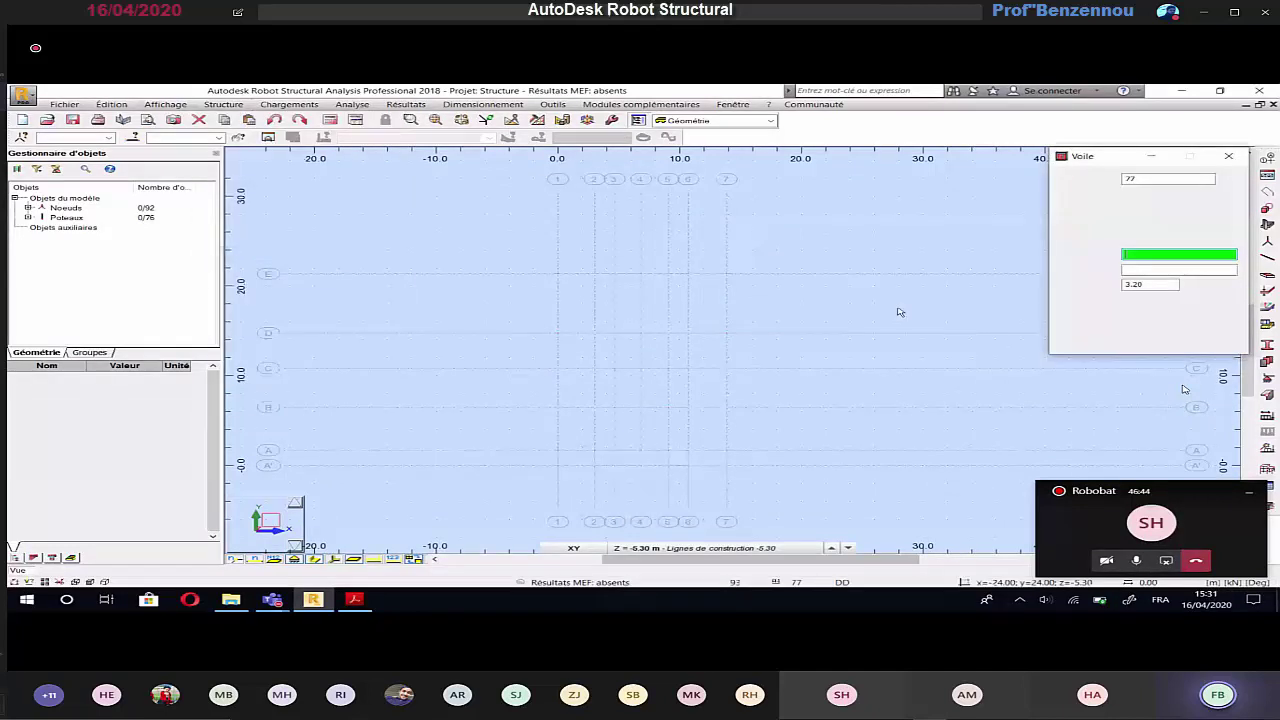
click(1128, 299)
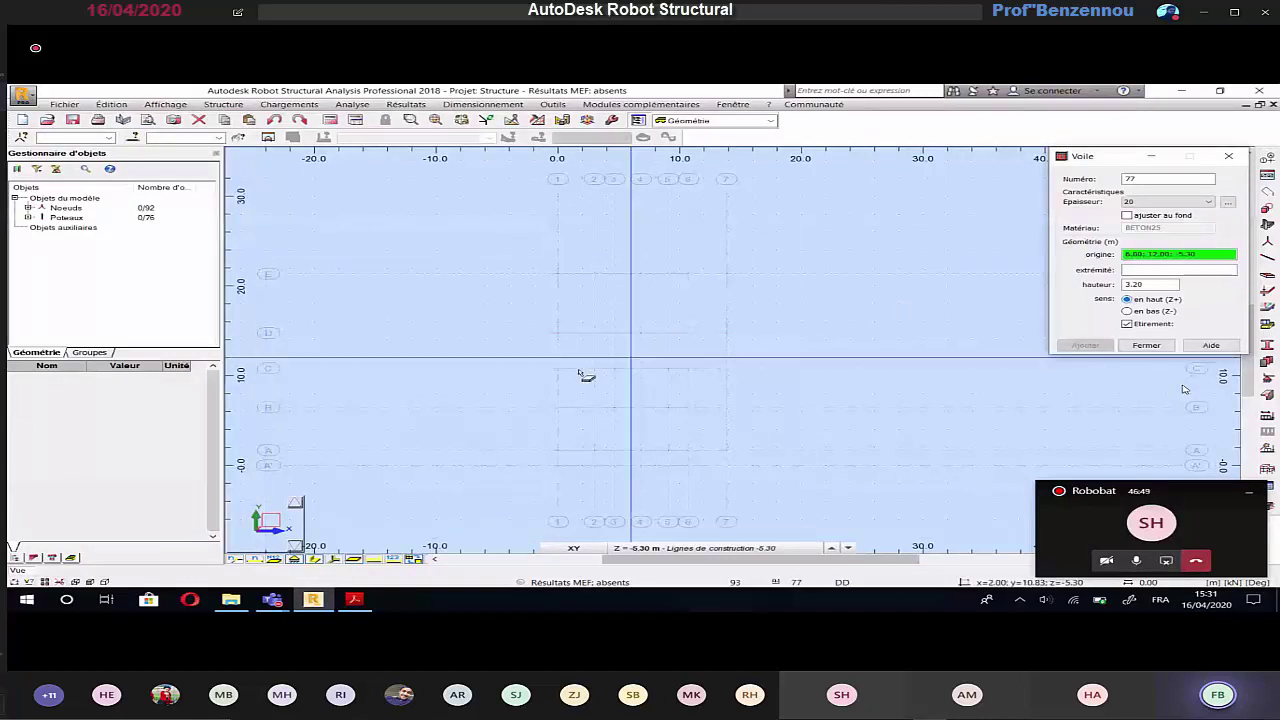
scroll(580, 373, up, 2)
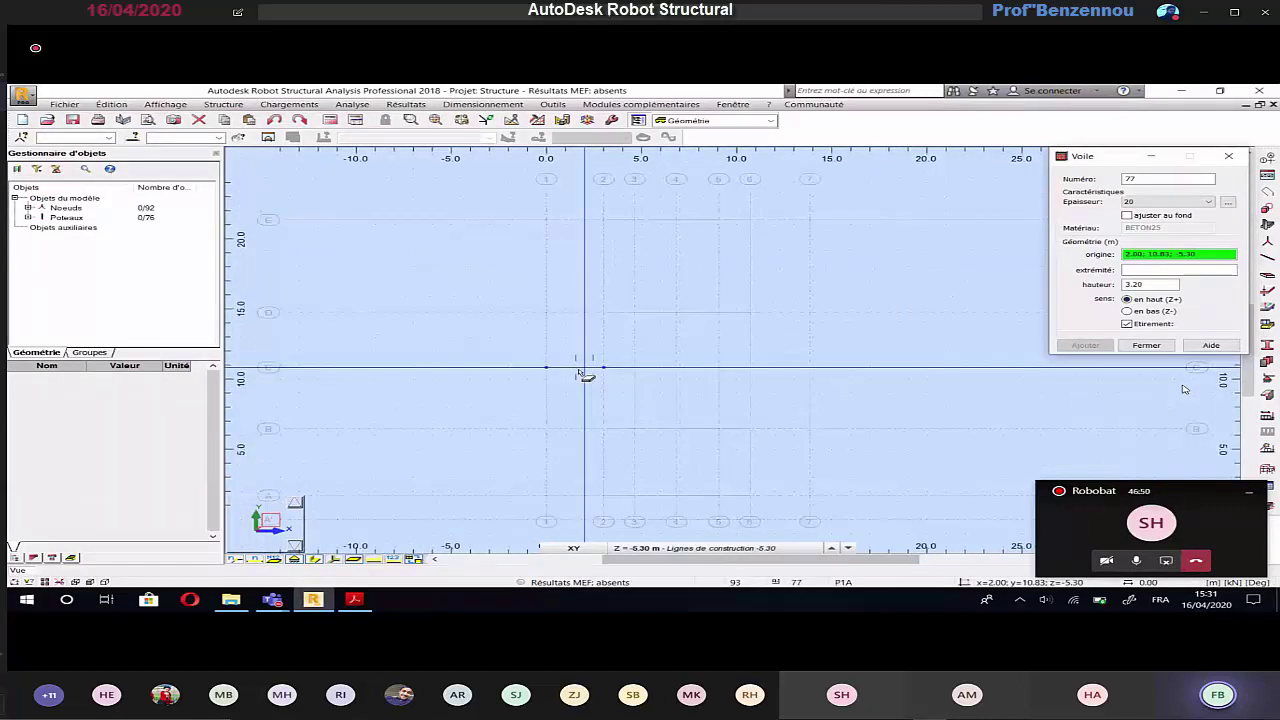
Step: Go back through the PDF floor plans to PH SOUS SOL and examine its wall layout and wall thickness notes
key(alt+Tab)
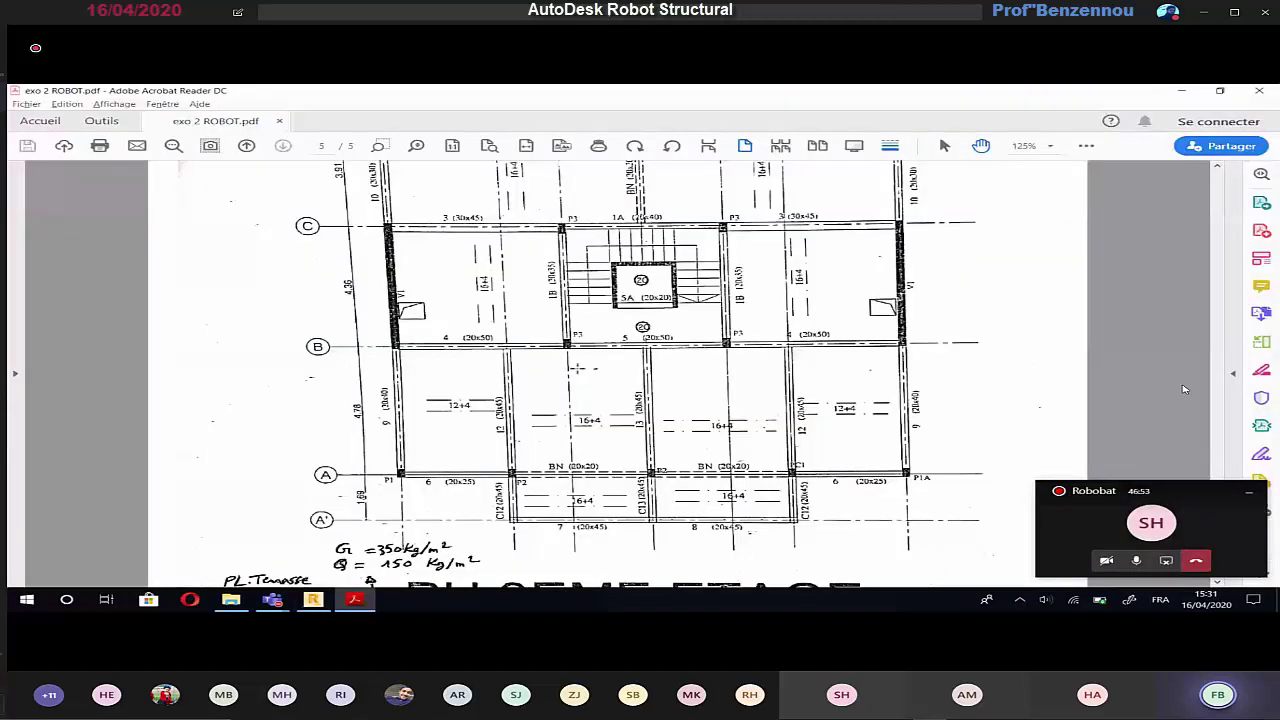
ctrl+scroll(577, 369, down, 3)
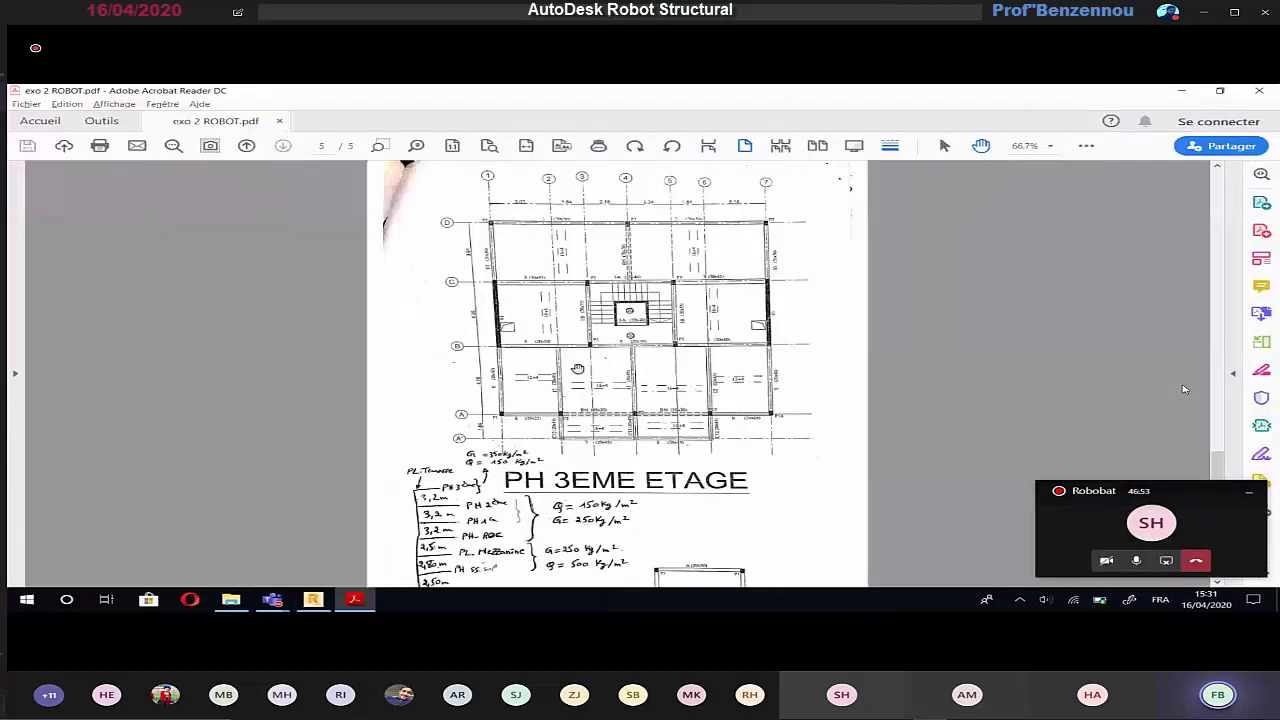
ctrl+scroll(577, 369, down, 1)
scroll(577, 369, up, 2)
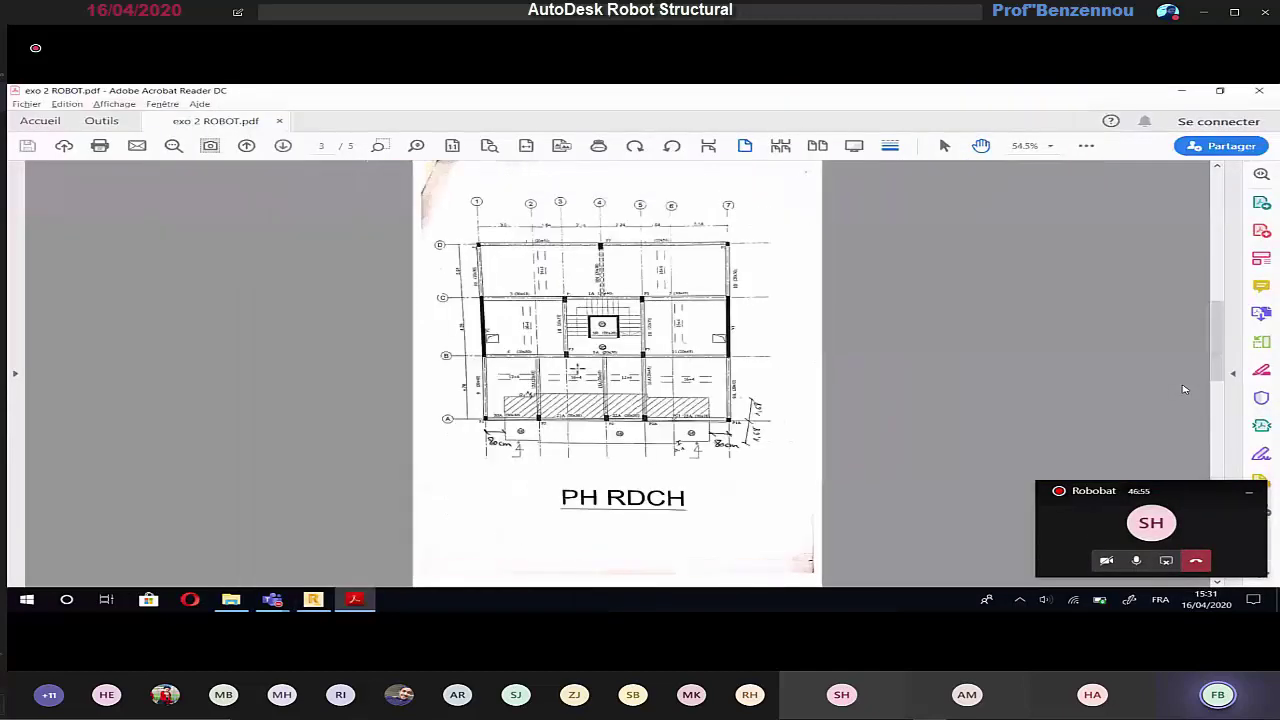
scroll(1183, 389, up, 1)
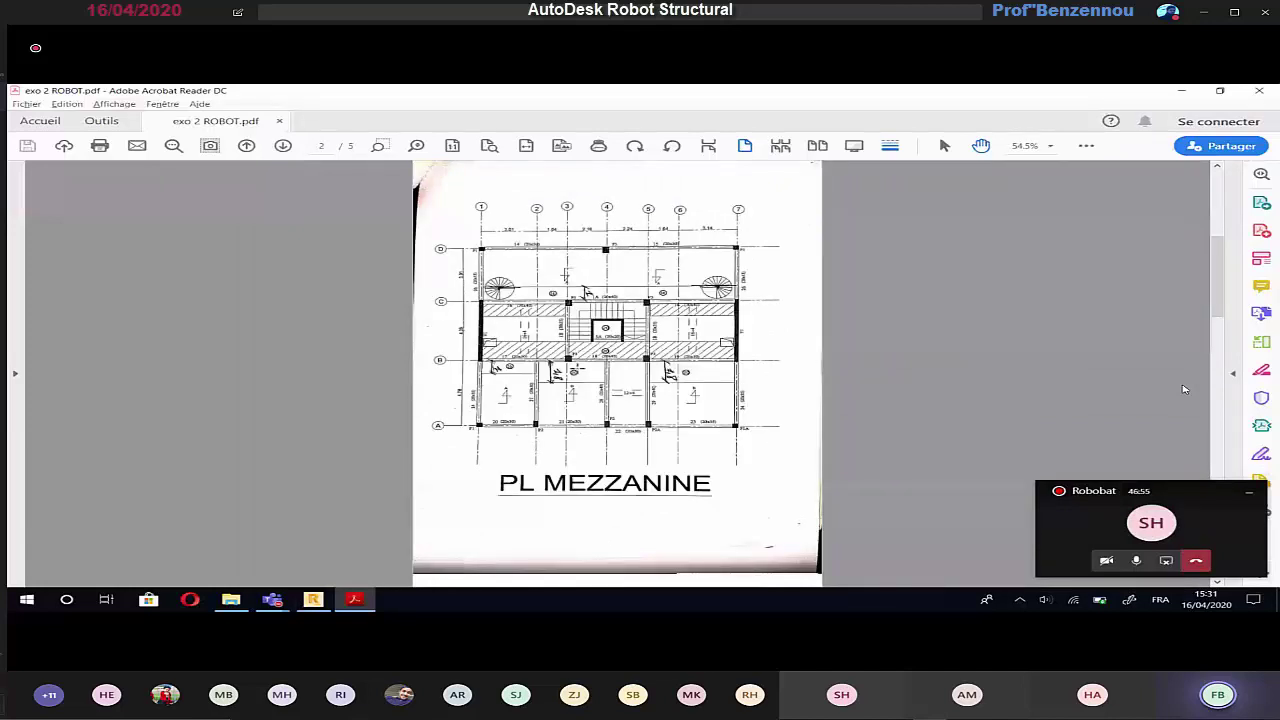
scroll(1183, 389, up, 1)
ctrl+scroll(1183, 389, up, 1)
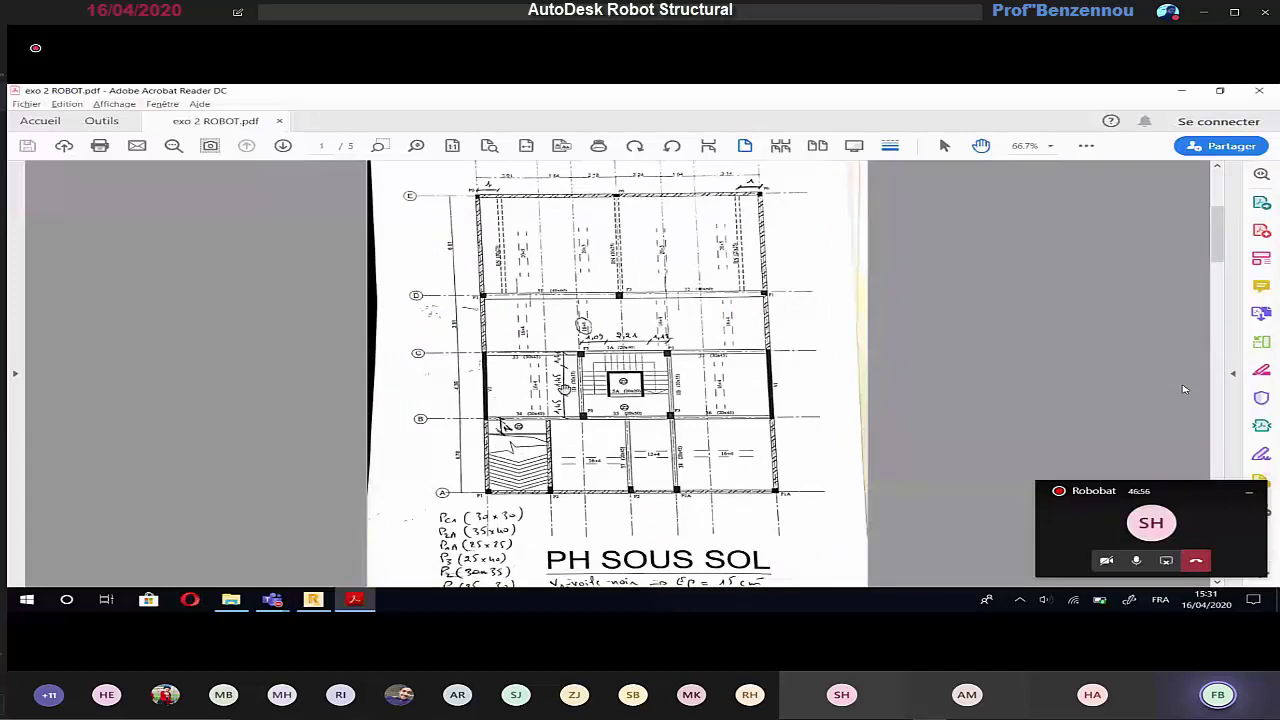
ctrl+scroll(1183, 389, up, 1)
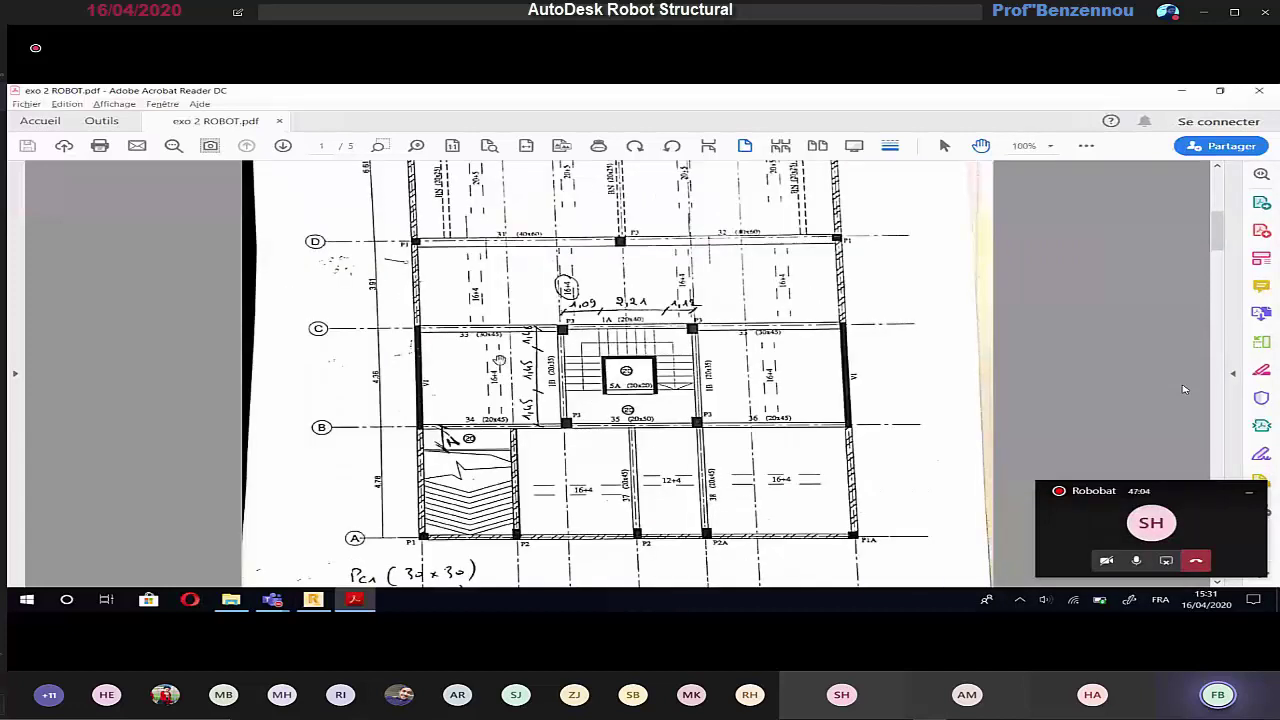
scroll(499, 360, down, 2)
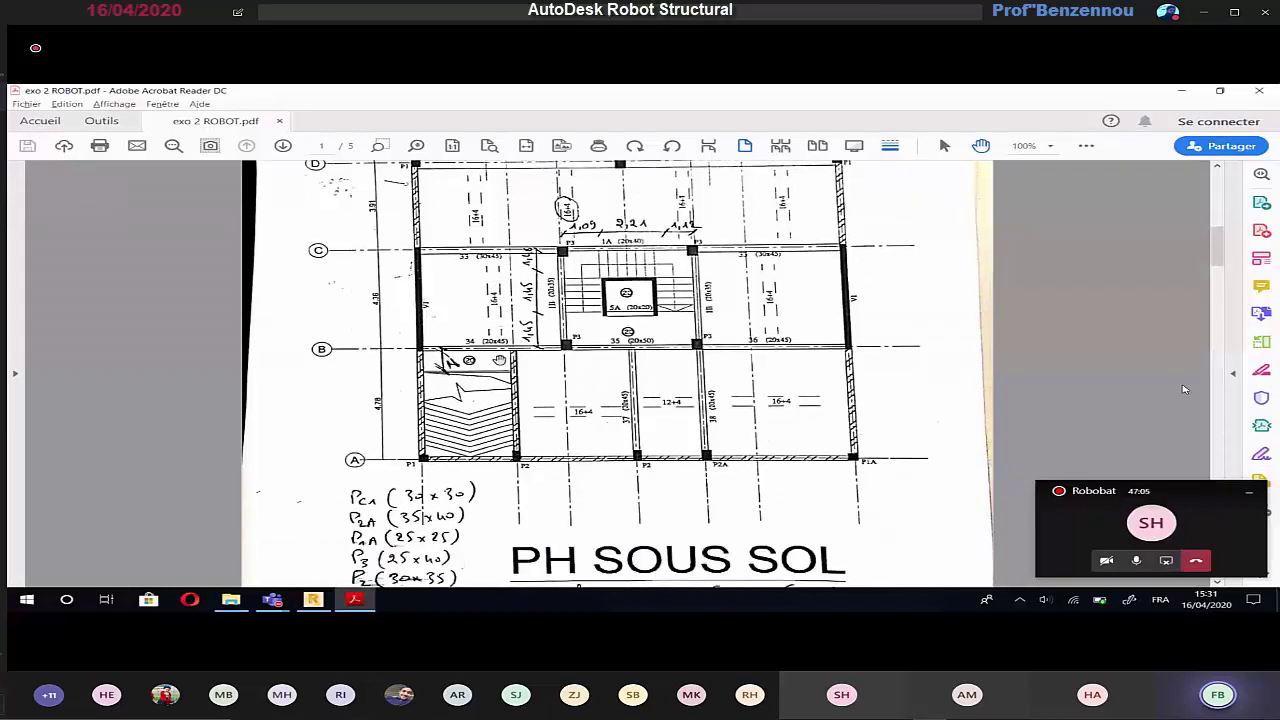
scroll(499, 360, down, 2)
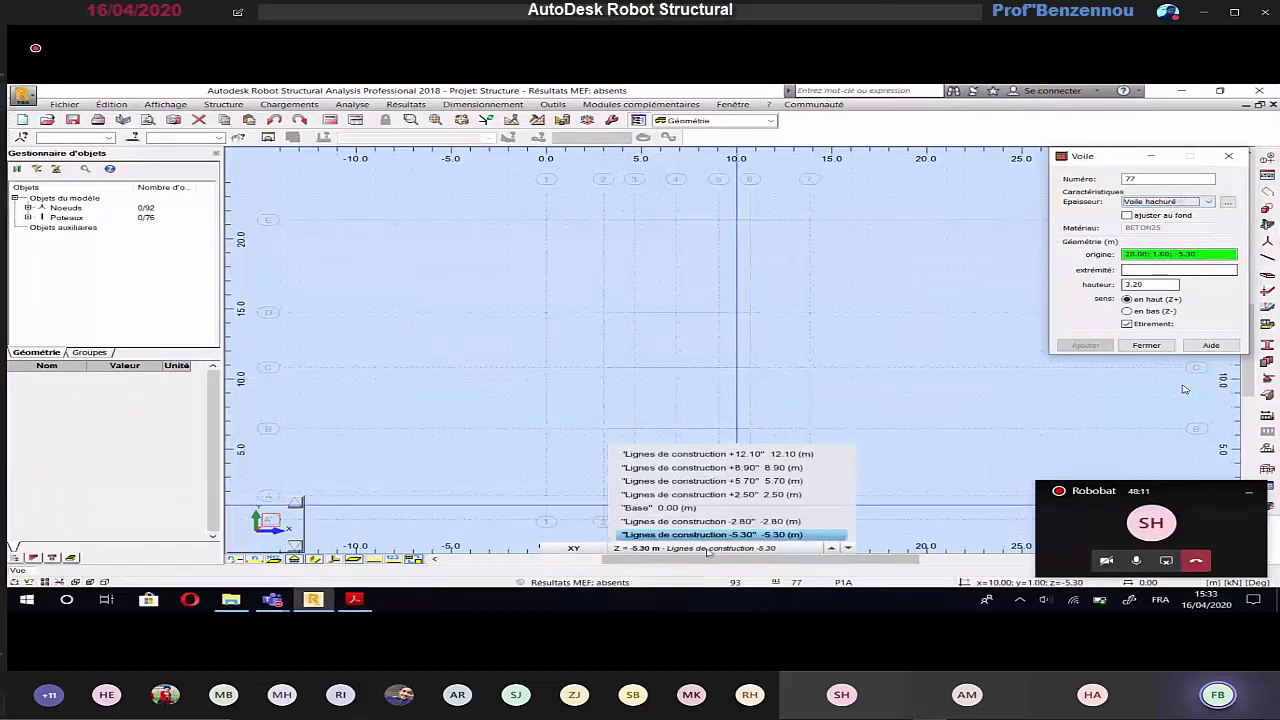
Step: For the Voile hachuré walls on level -5.30, disable Etirement and set the height to 2.5 m per the PDF's storey heights
click(760, 535)
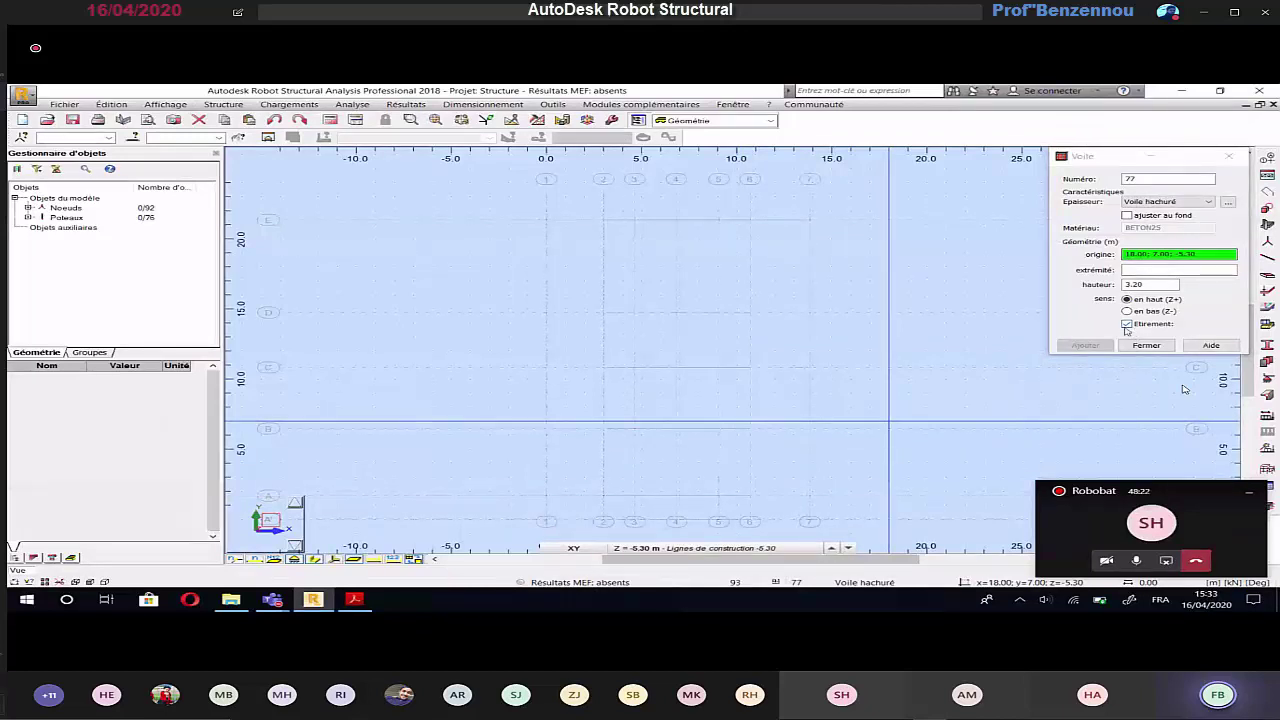
click(1127, 325)
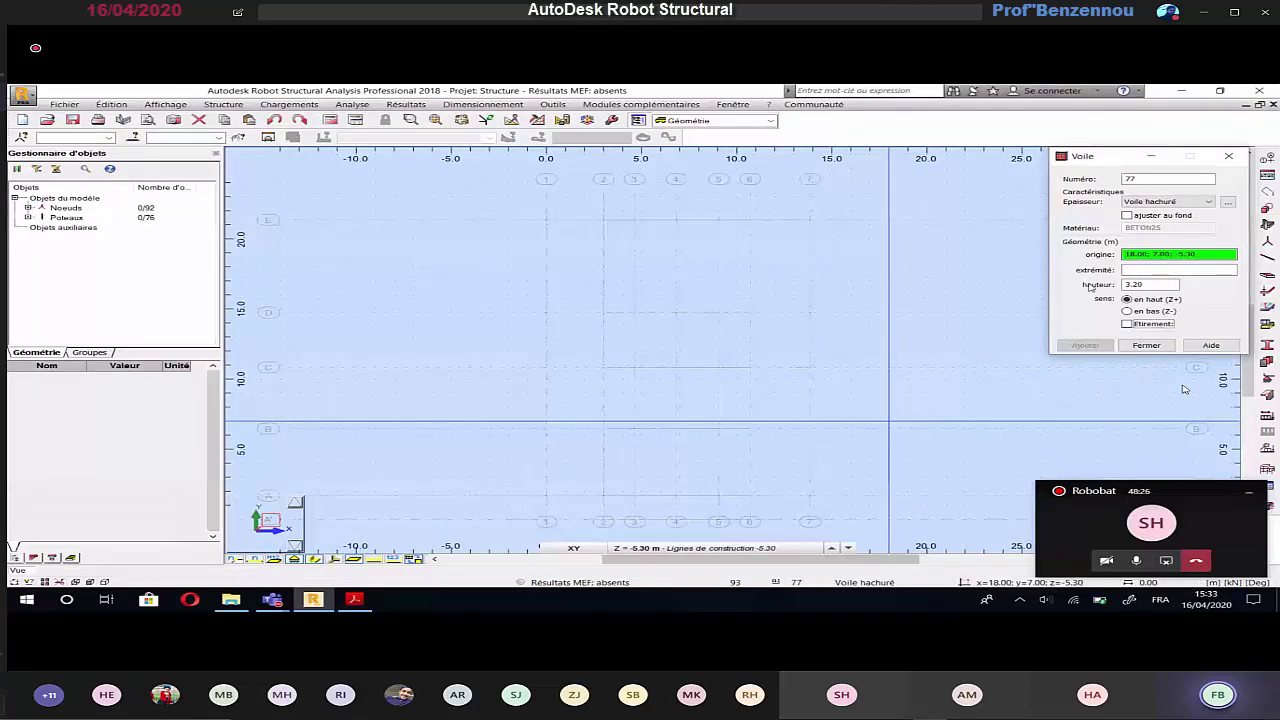
key(alt+Tab)
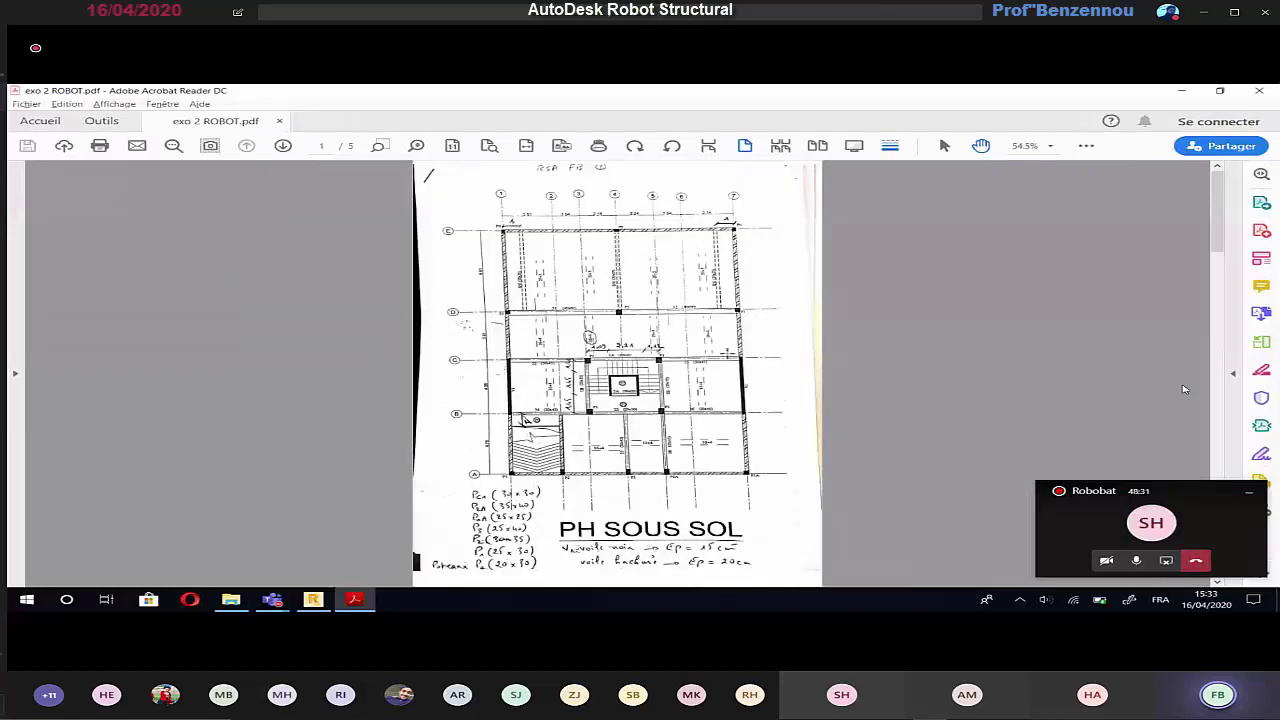
key(End)
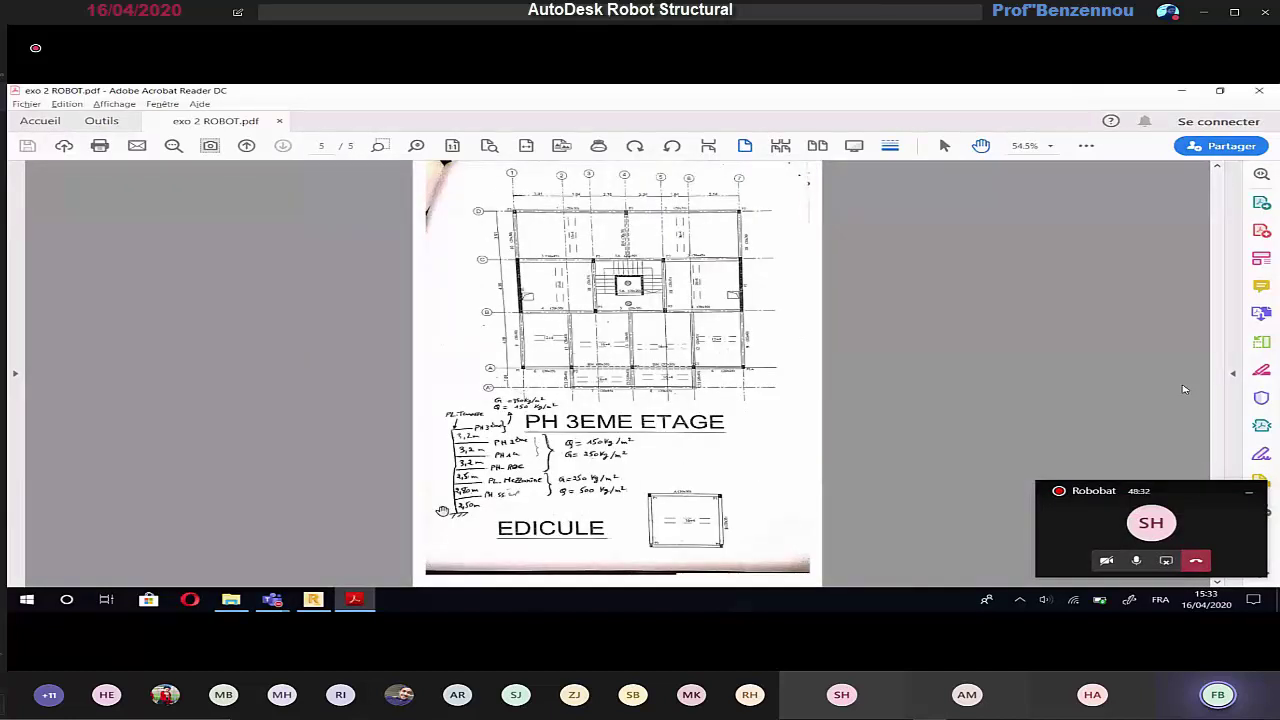
ctrl+scroll(441, 511, up, 4)
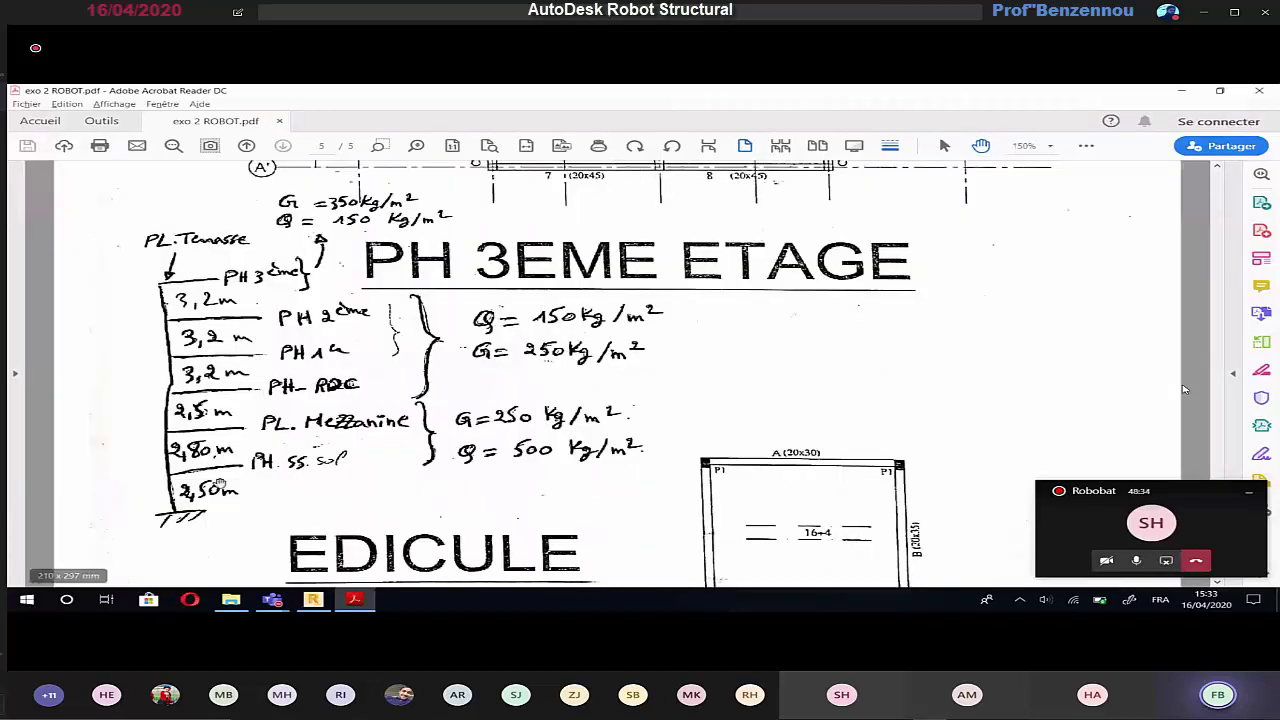
ctrl+scroll(220, 484, down, 4)
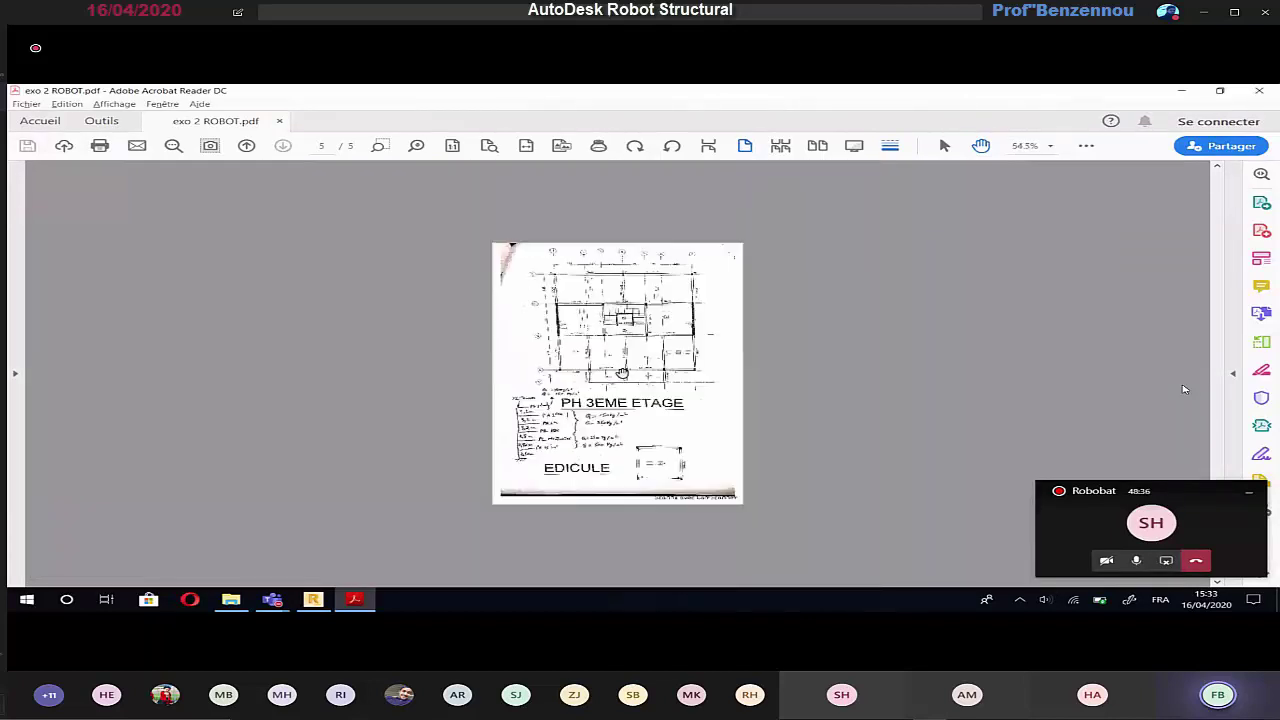
scroll(622, 373, up, 10)
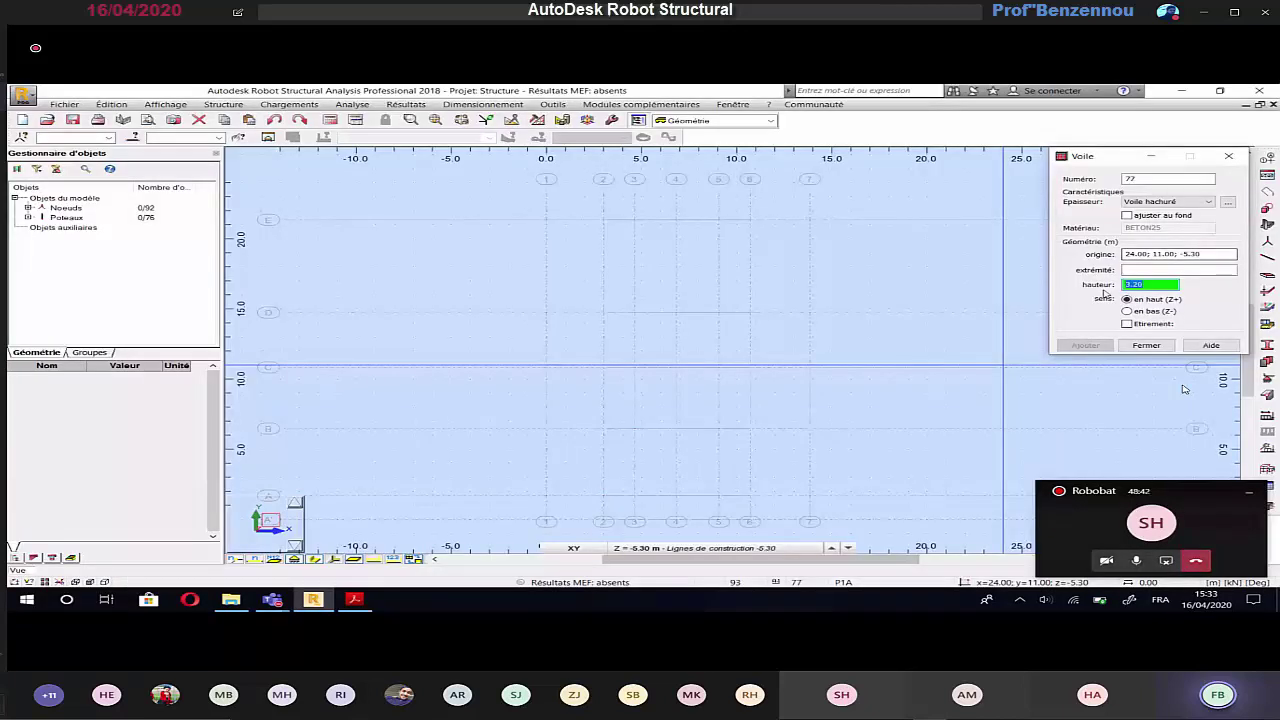
text(2.5)
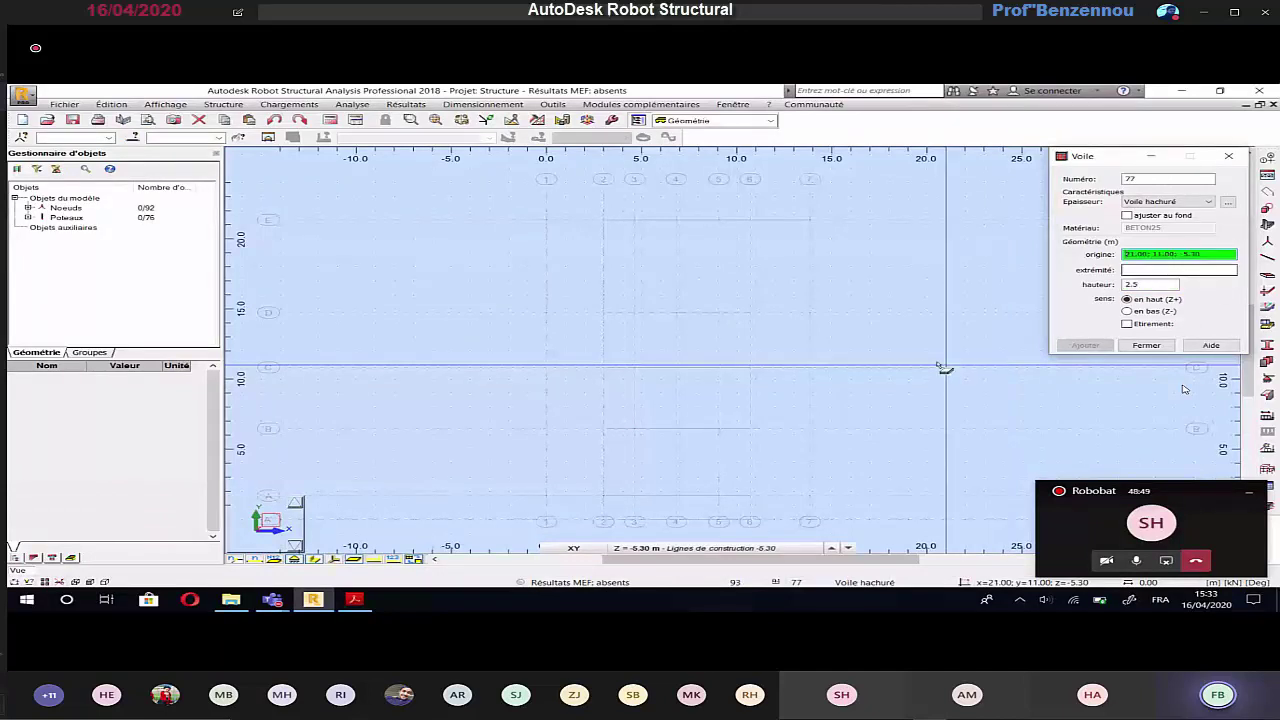
Step: Consult the PH SOUS SOL plan and draw the Voile hachuré wall on axis 1 from A to B
key(alt+Tab)
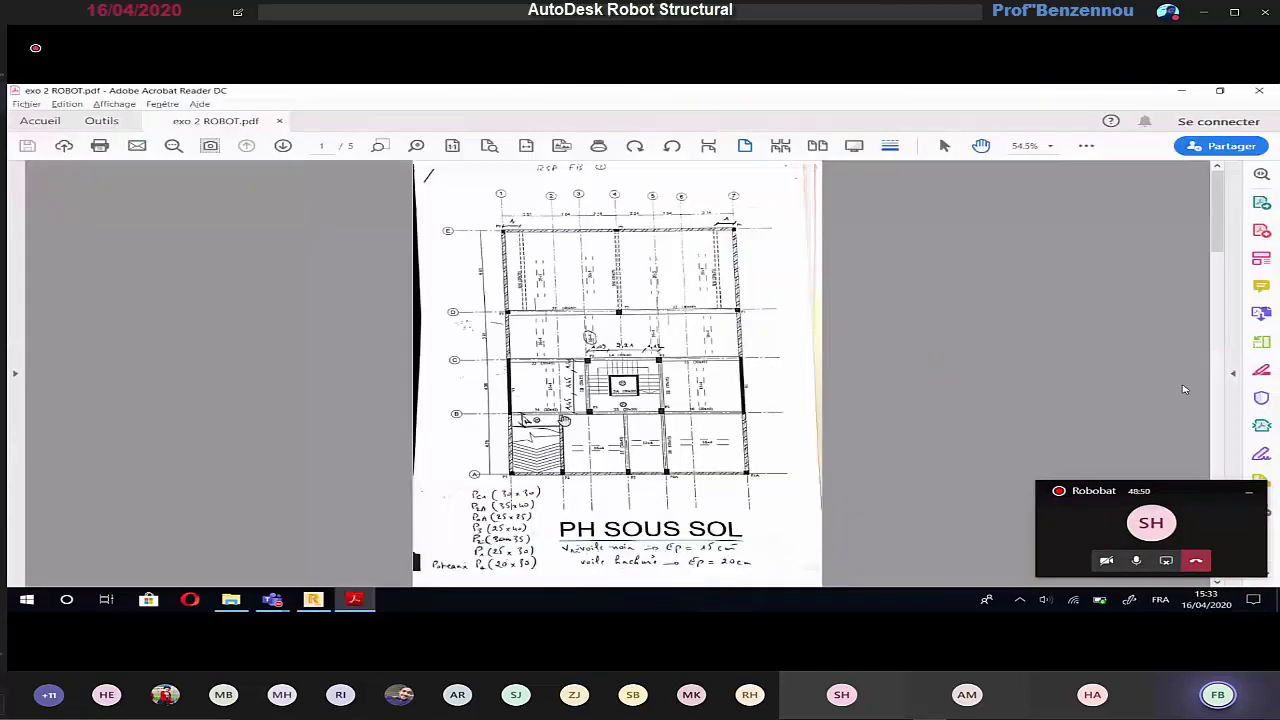
ctrl+scroll(1184, 389, up, 1)
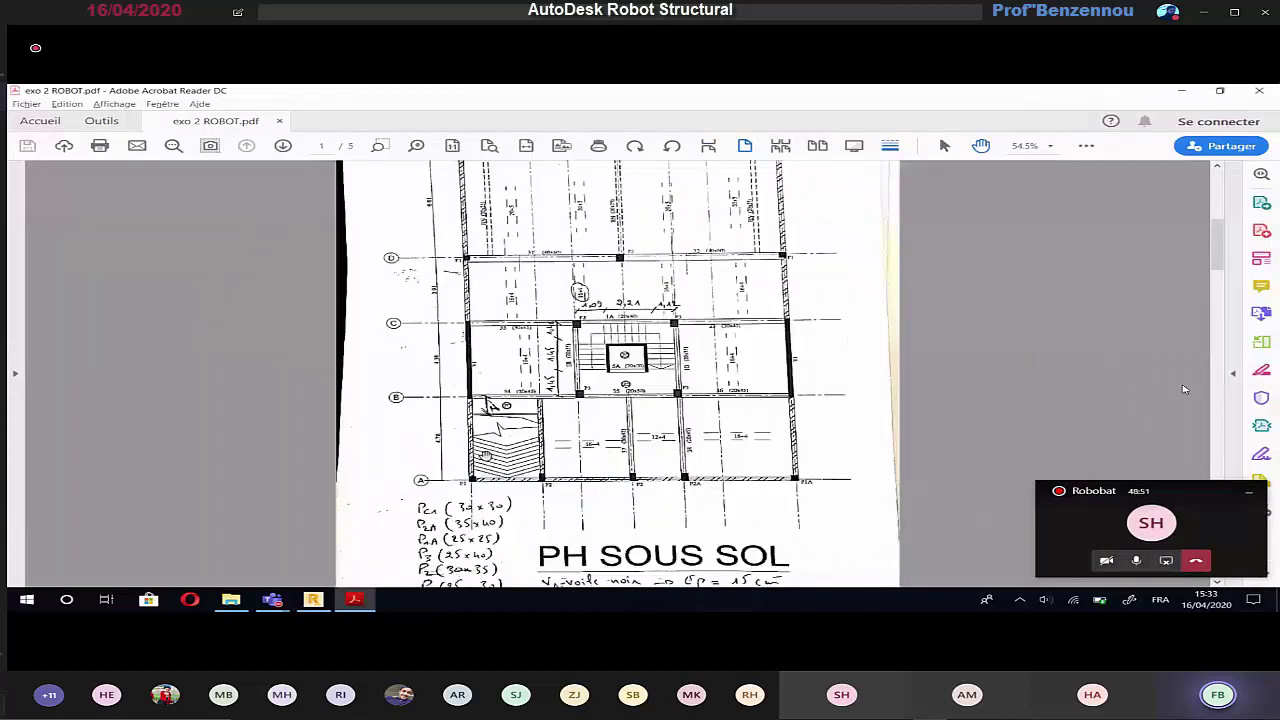
ctrl+scroll(1184, 389, up, 2)
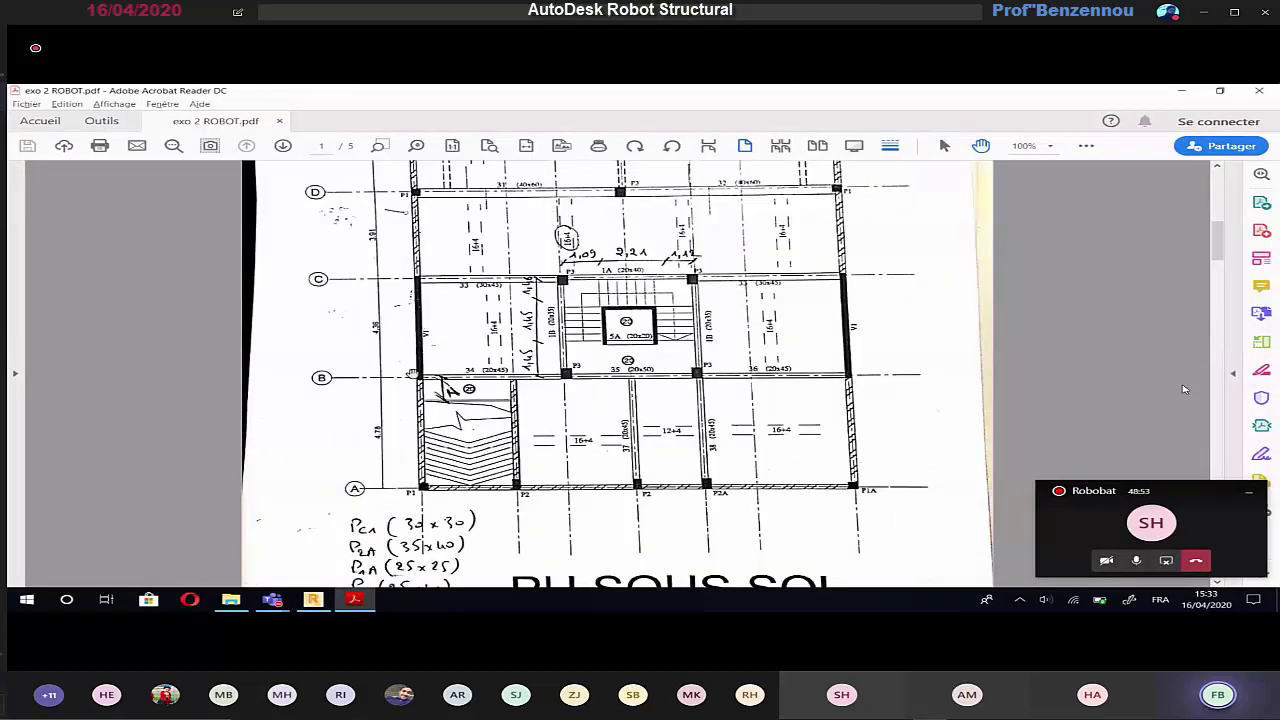
key(alt+Tab)
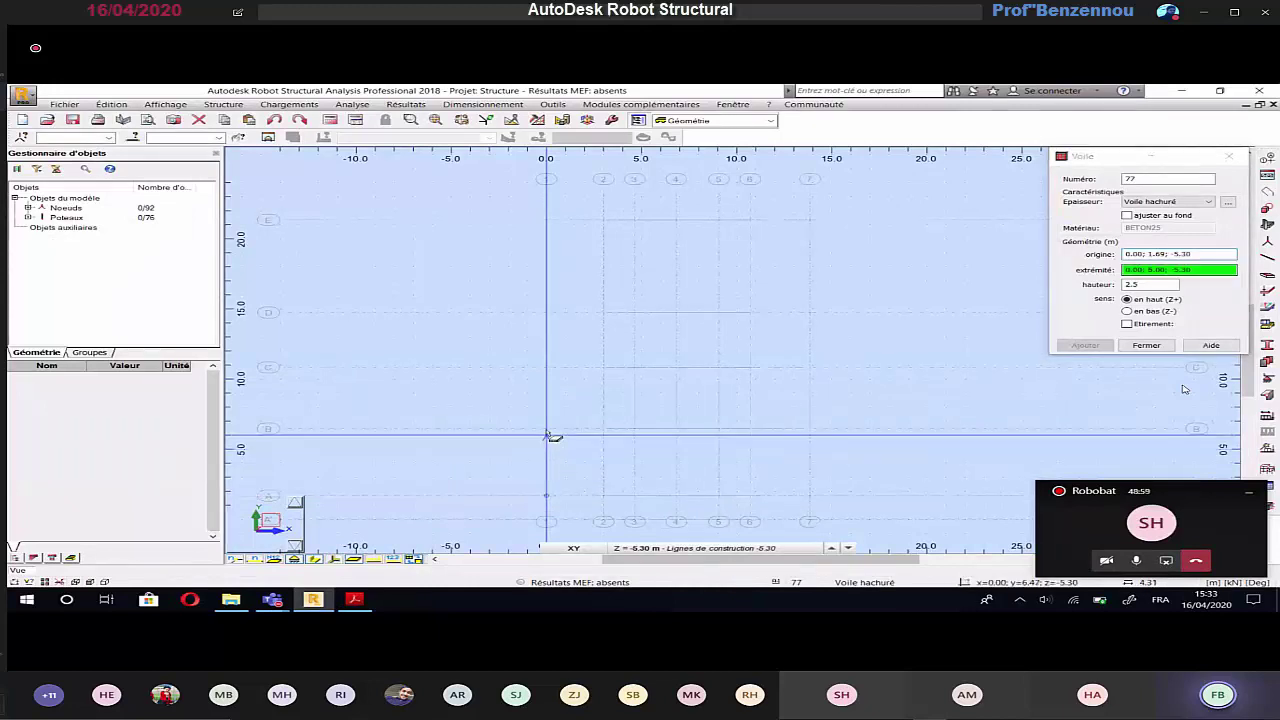
click(547, 431)
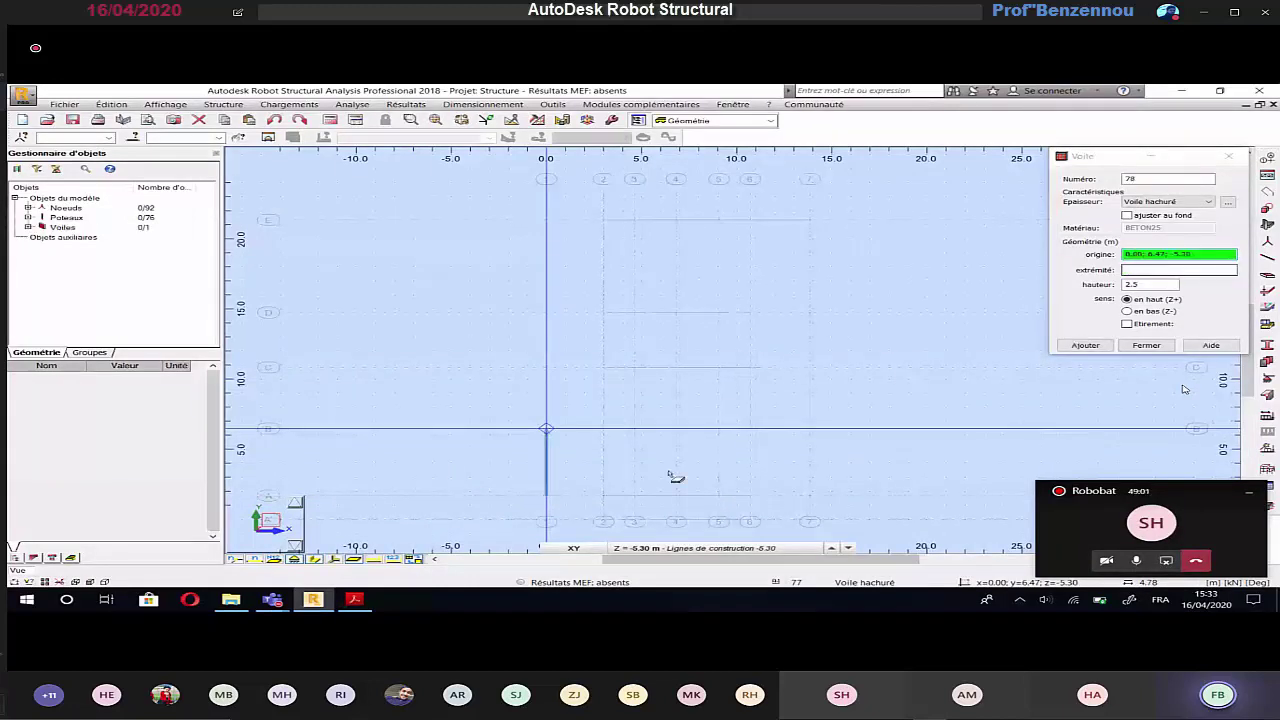
Step: Following the PDF plan, draw Voile hachuré walls on axis 2 from A to B, axis A from 1 to 7, and axis 7 from A to B
key(alt+Tab)
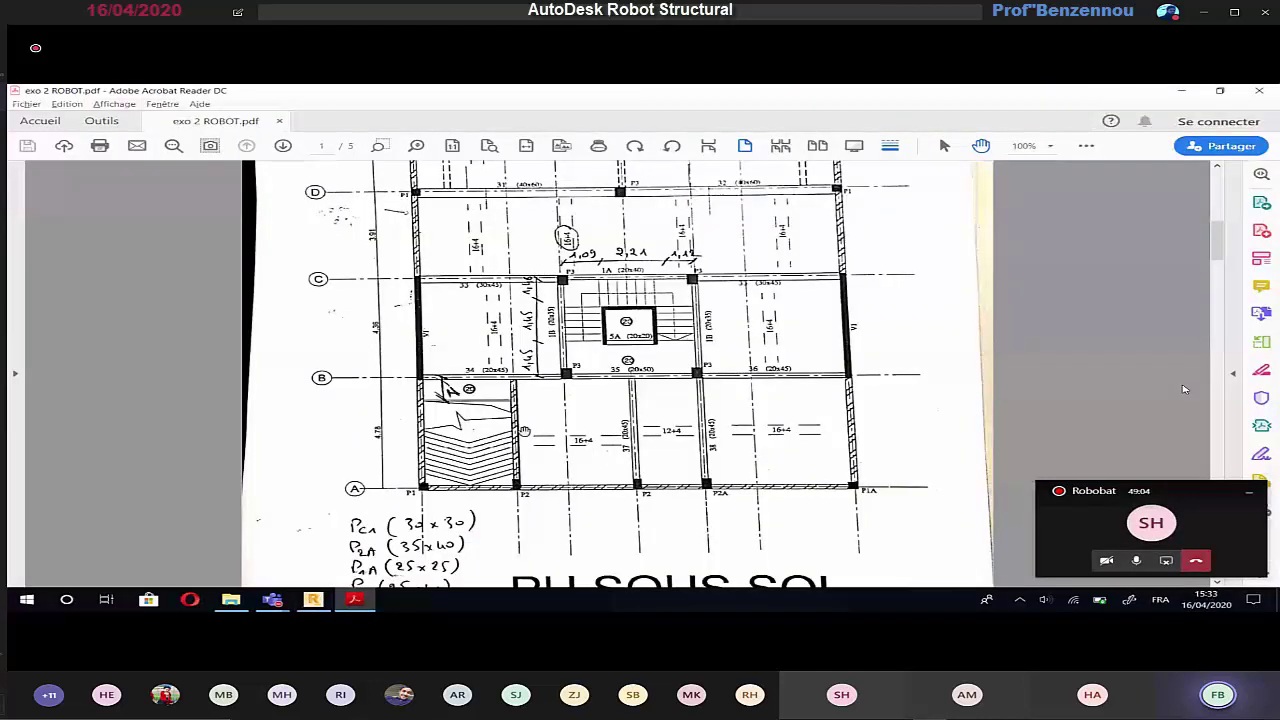
key(alt+Tab)
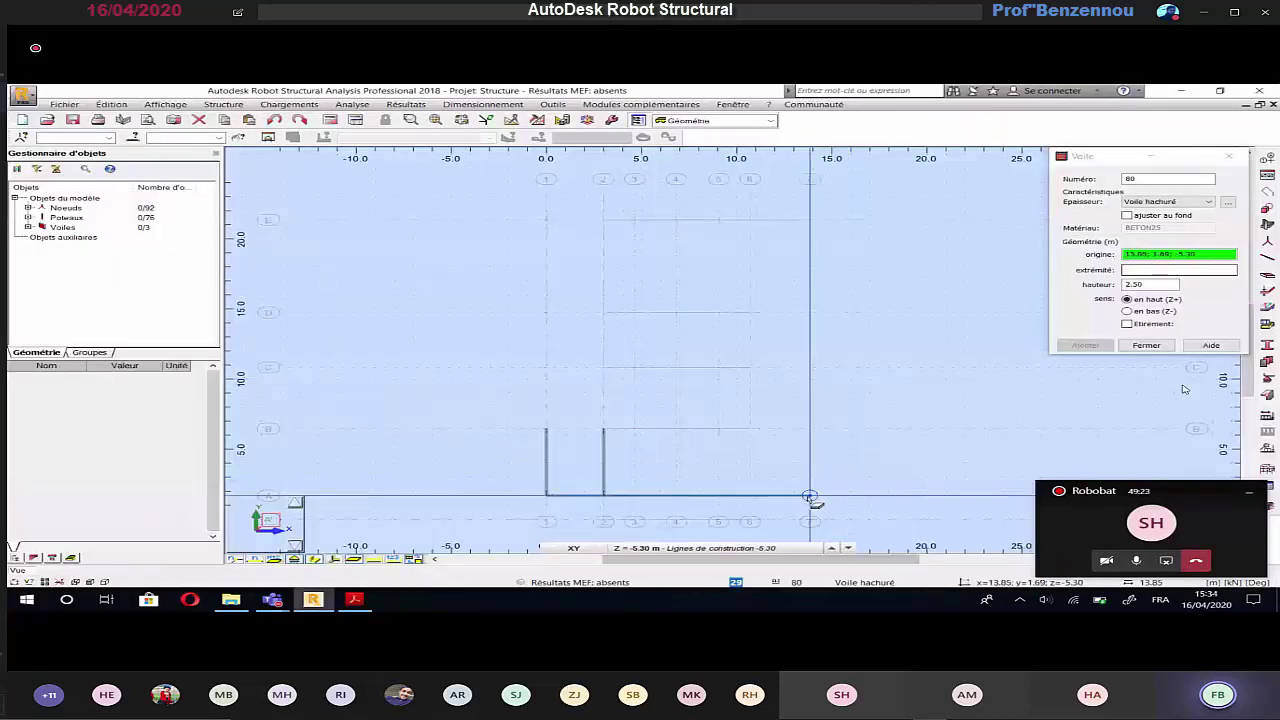
click(810, 422)
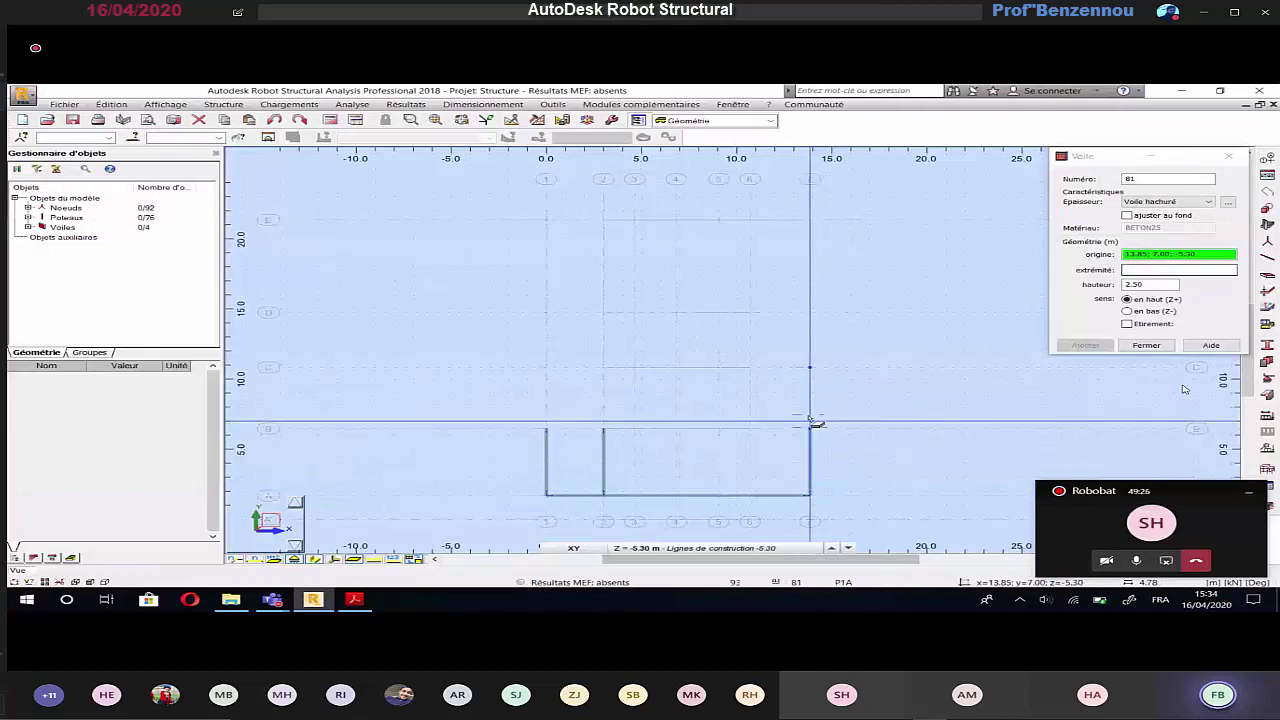
Step: Consult the PDF plan and draw Voile hachuré walls on axis 1 from C to E and on axis E from 1 to 7
key(alt+Tab)
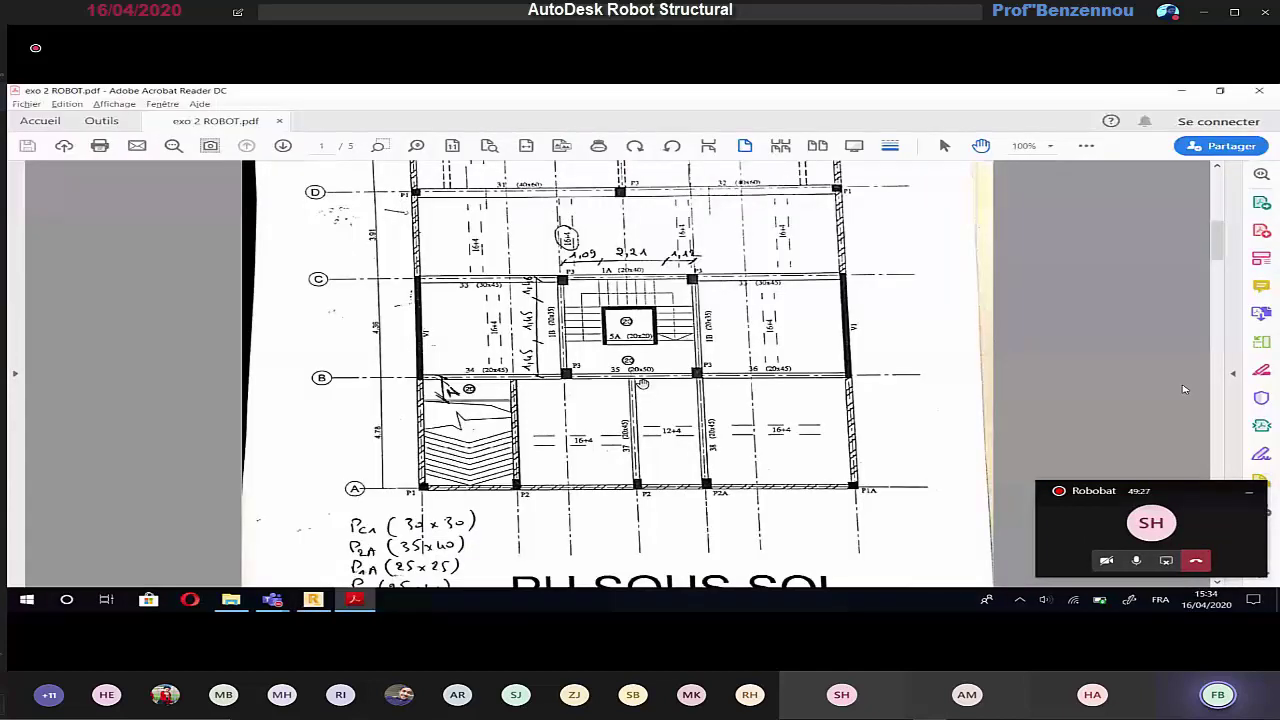
scroll(643, 383, up, 3)
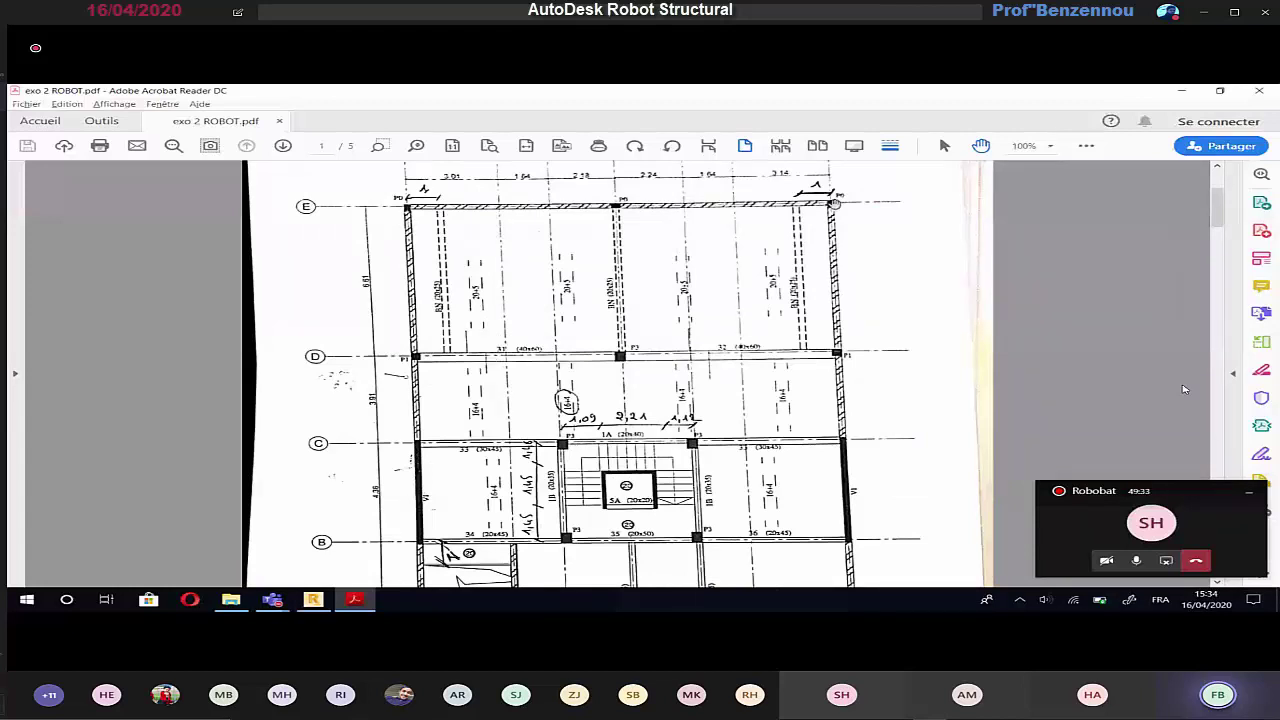
key(alt+Tab)
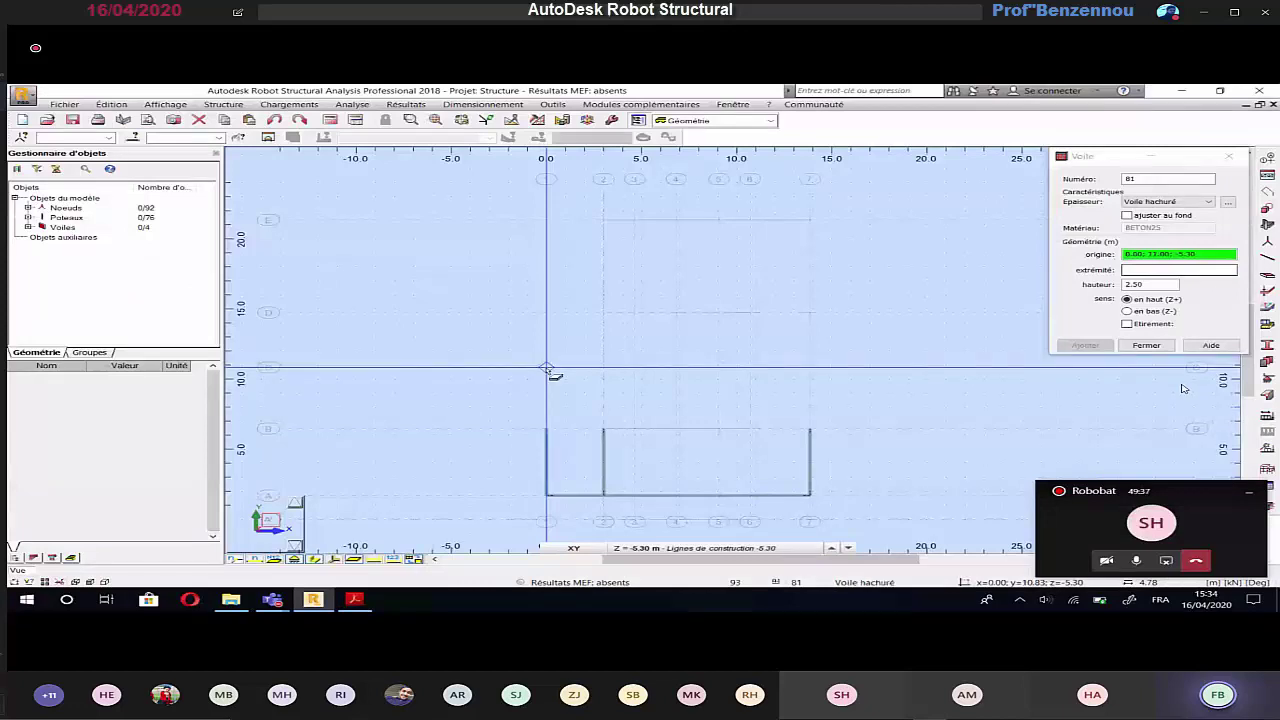
click(546, 369)
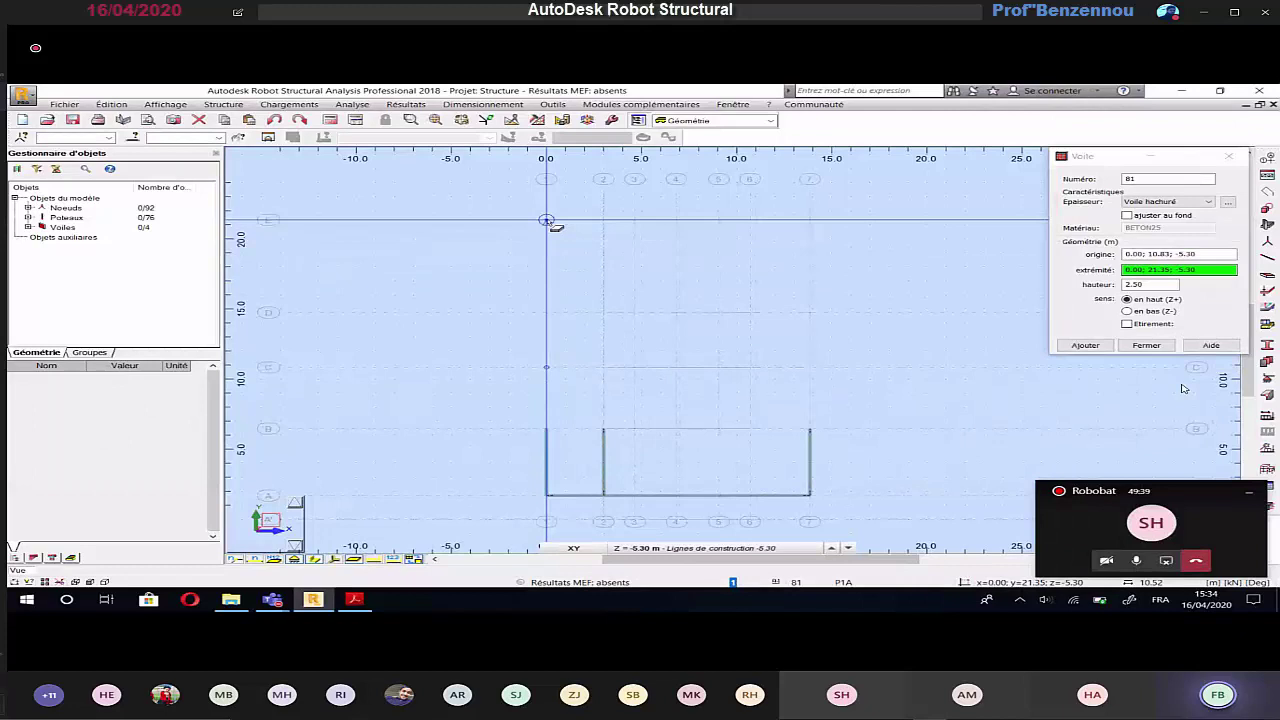
click(546, 220)
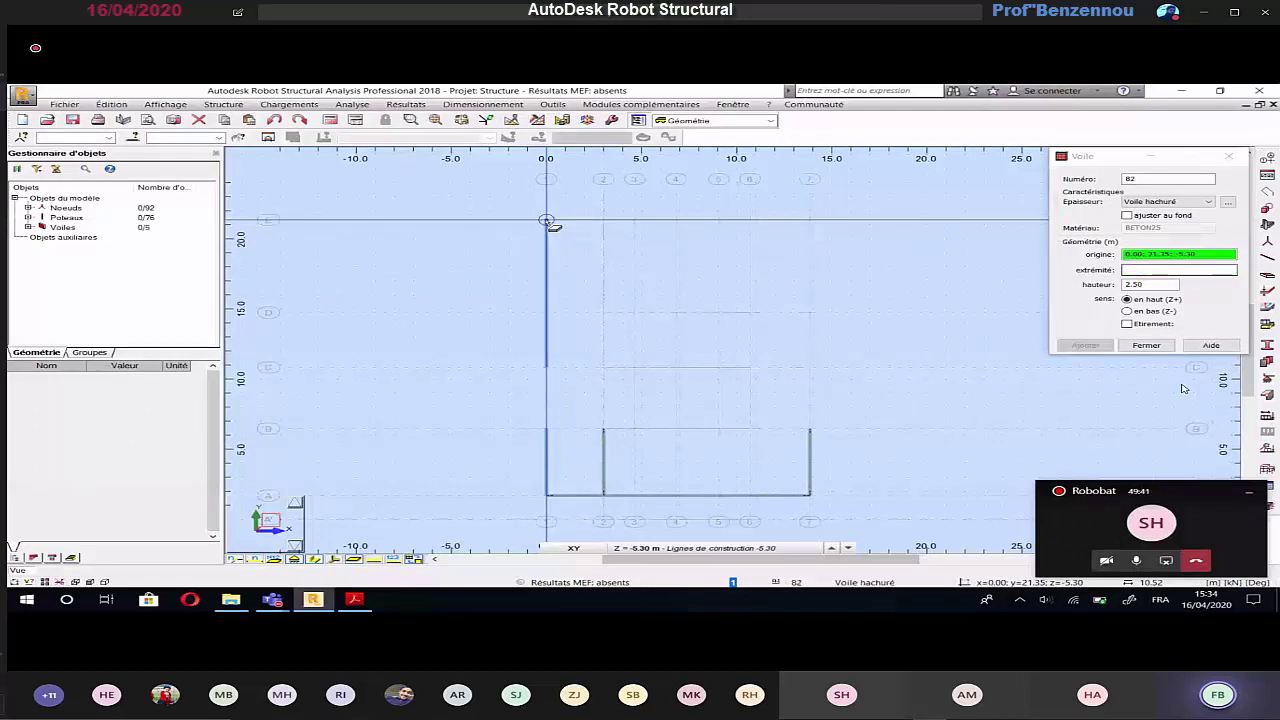
click(546, 220)
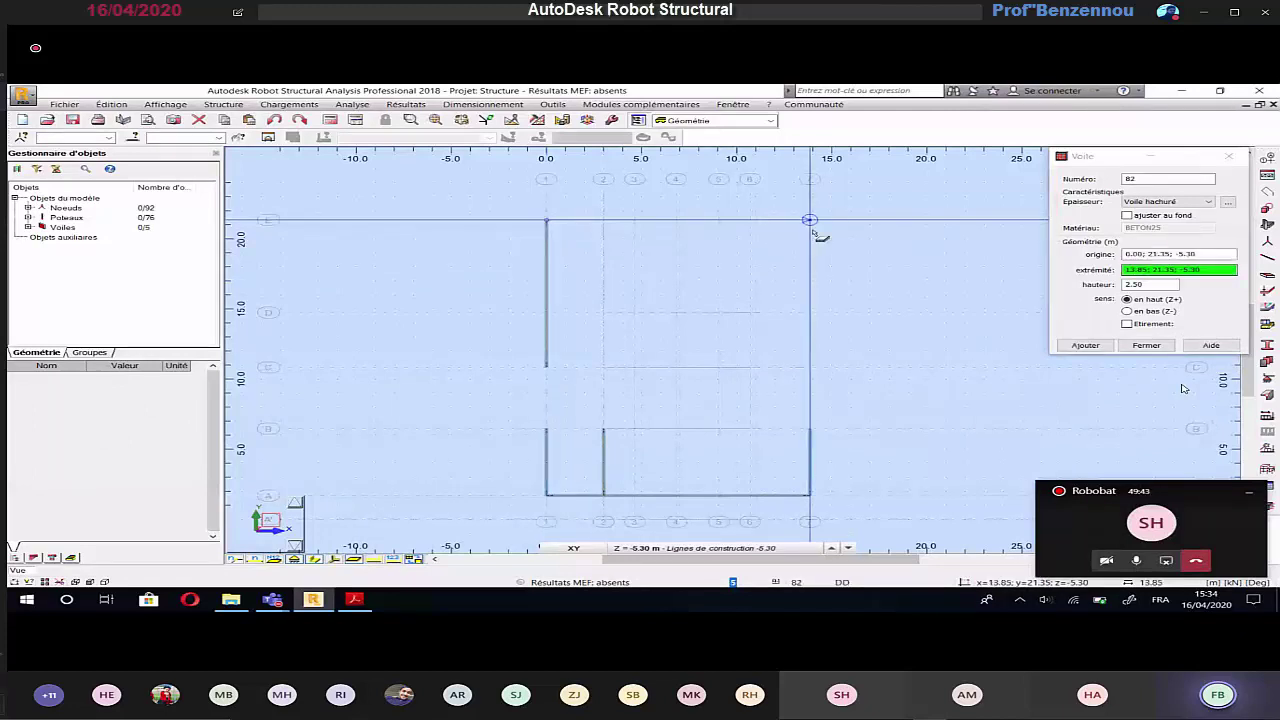
click(810, 220)
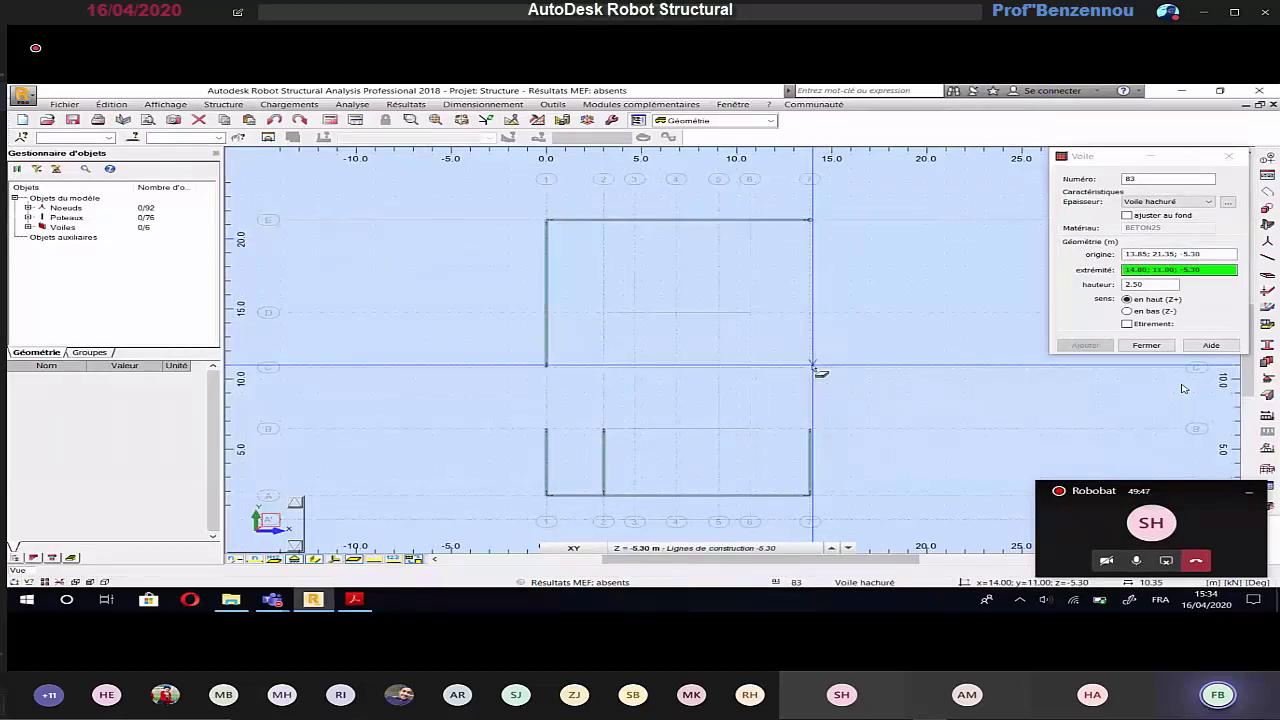
Step: Switch to the PDF and examine the PH SOUS SOL plan's hatched and solid black walls along the outer axes
key(alt+Tab)
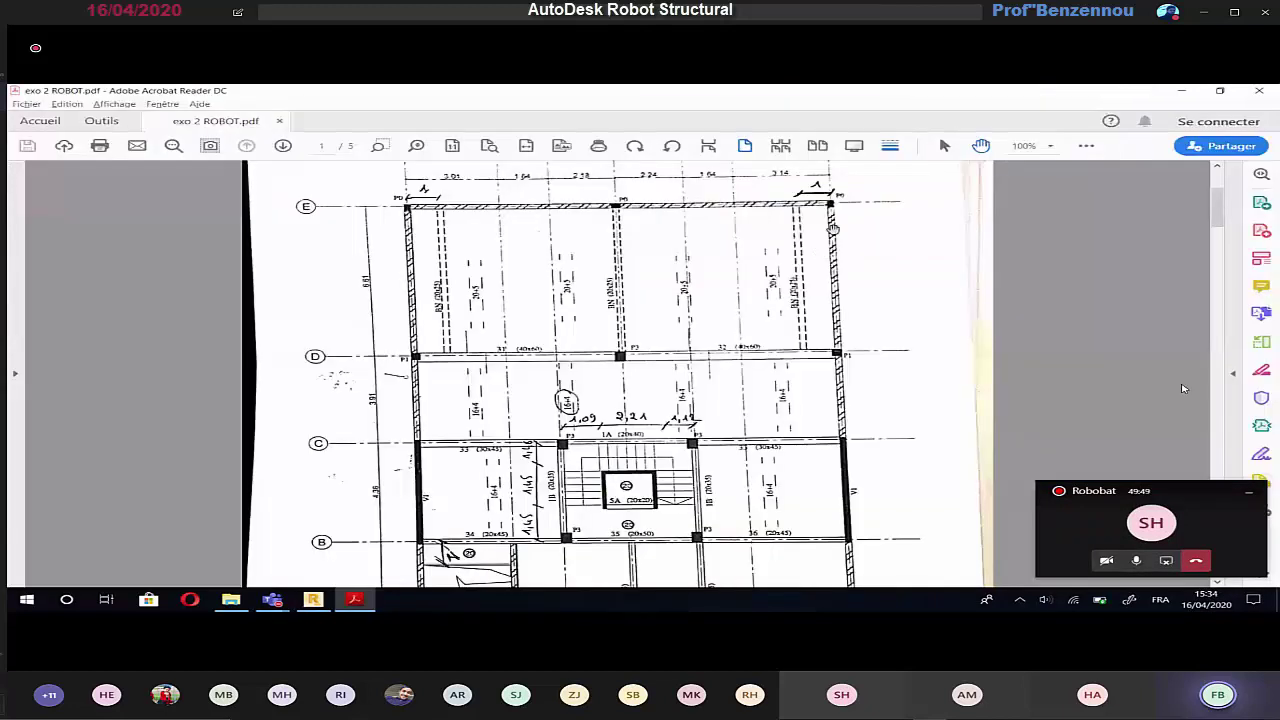
scroll(1183, 388, down, 1)
ctrl+scroll(1183, 388, down, 1)
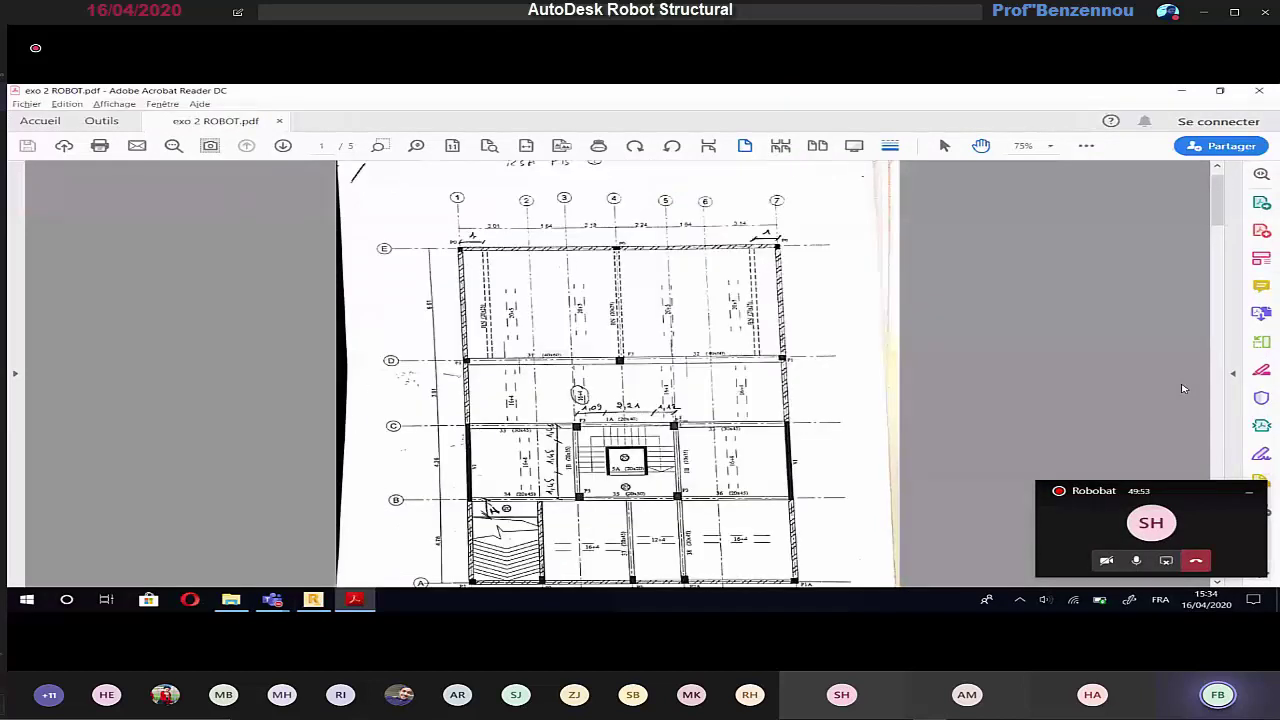
ctrl+scroll(1183, 388, down, 1)
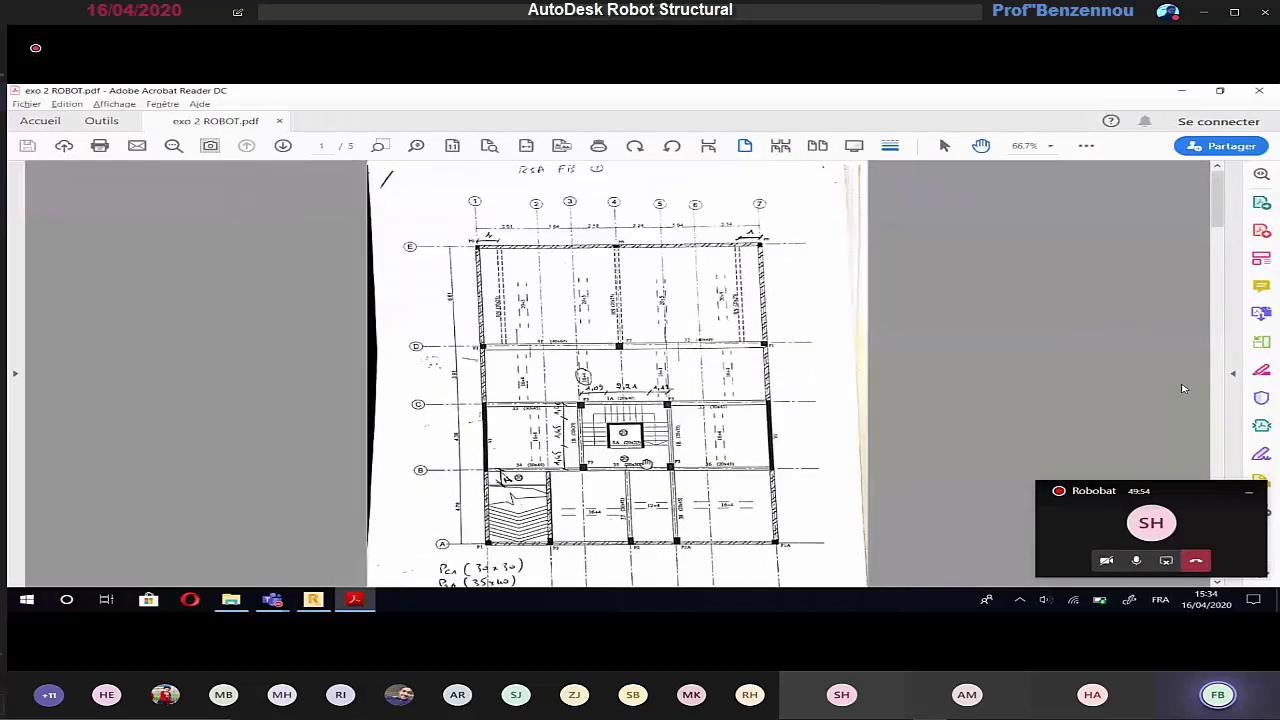
ctrl+scroll(1183, 388, up, 1)
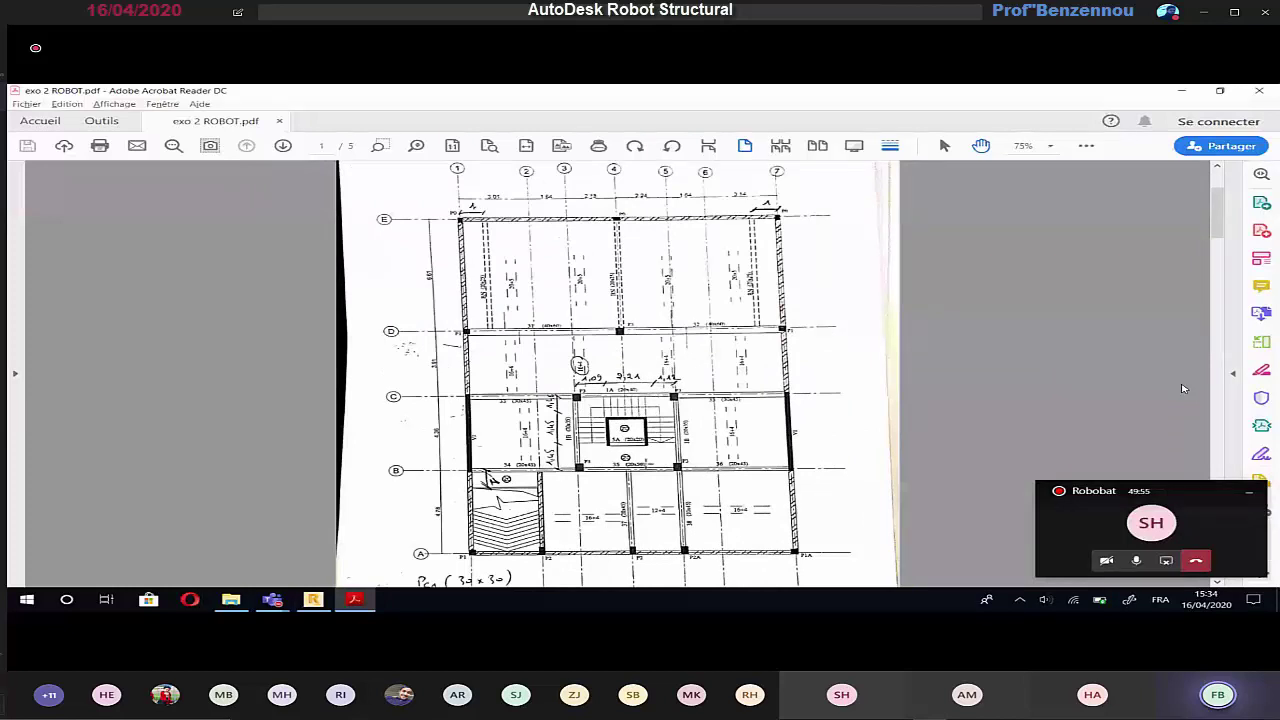
ctrl+scroll(1183, 388, up, 3)
ctrl+scroll(1183, 388, down, 2)
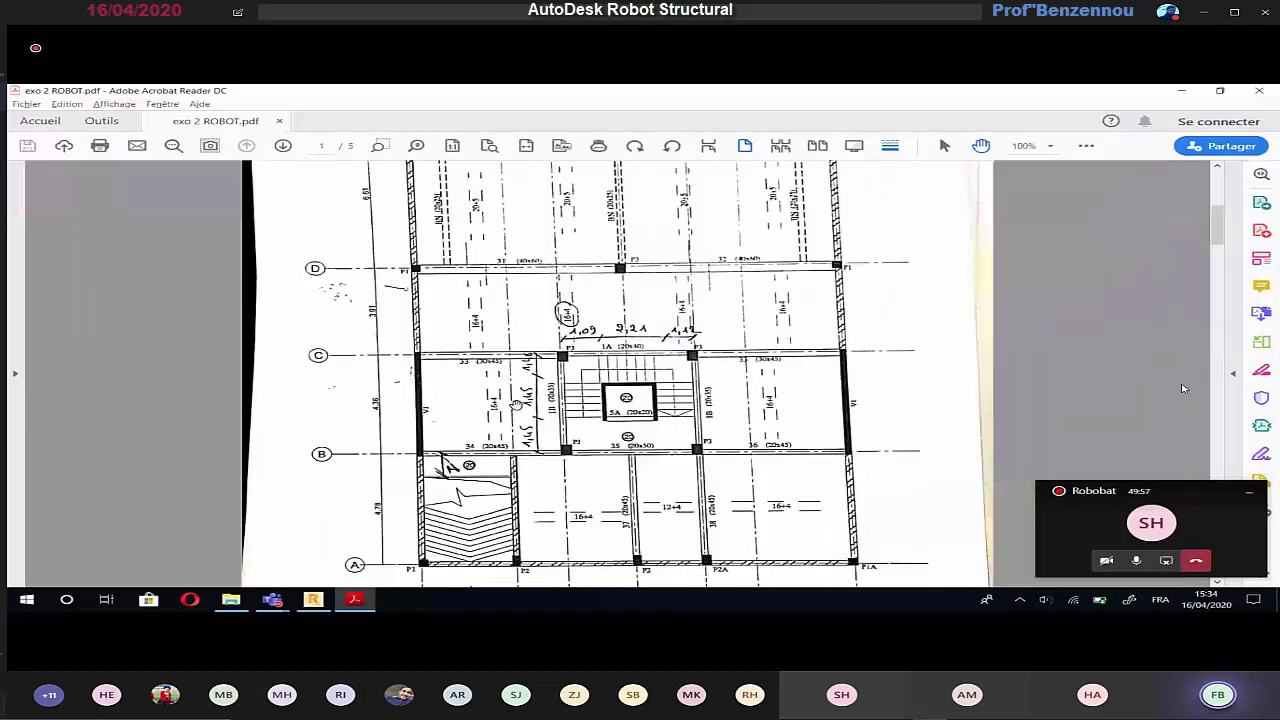
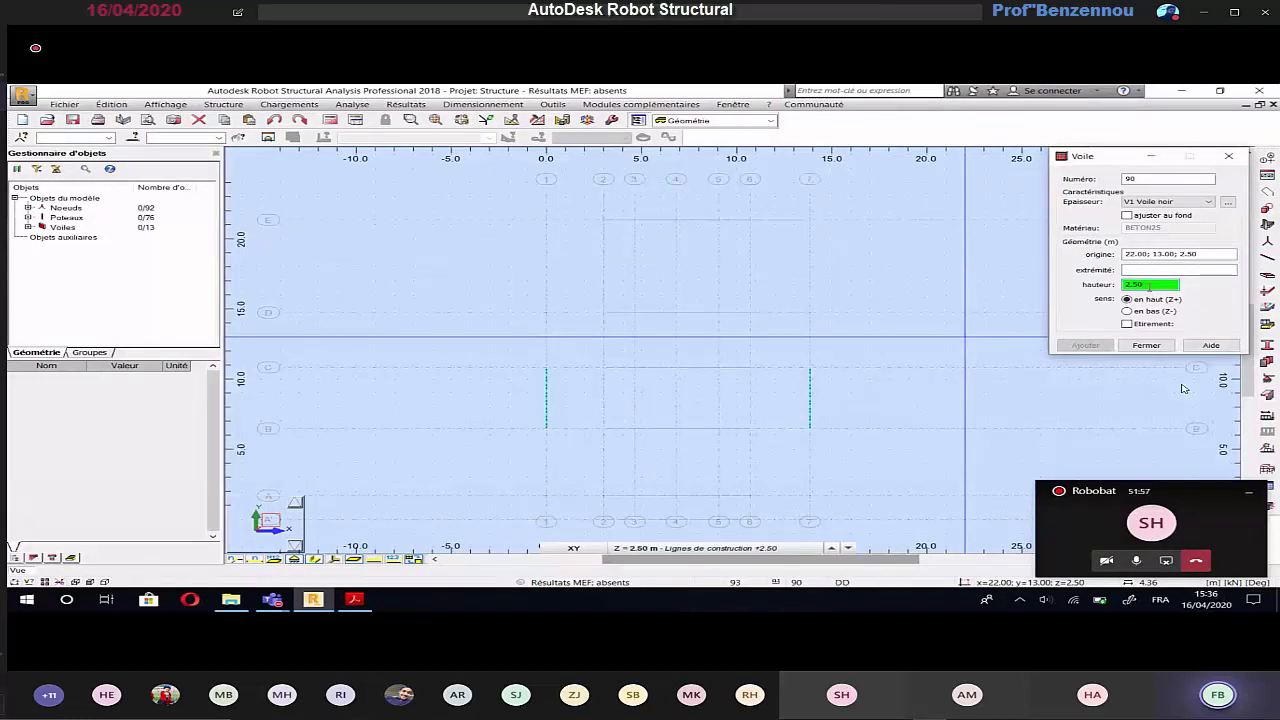
Step: Set the V1 Voile noir height to 3.2 m and draw the walls on level +2.50 between B and C on axes 1 and 7
text(3.2)
key(Return)
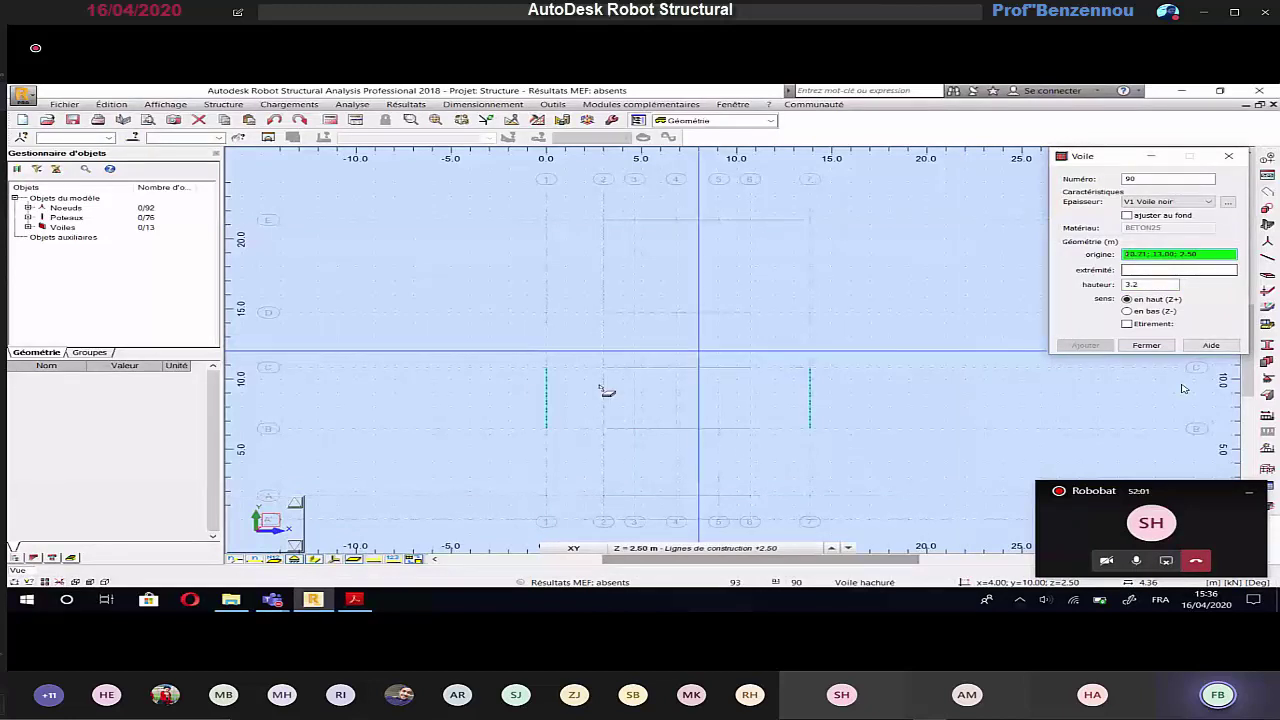
click(548, 391)
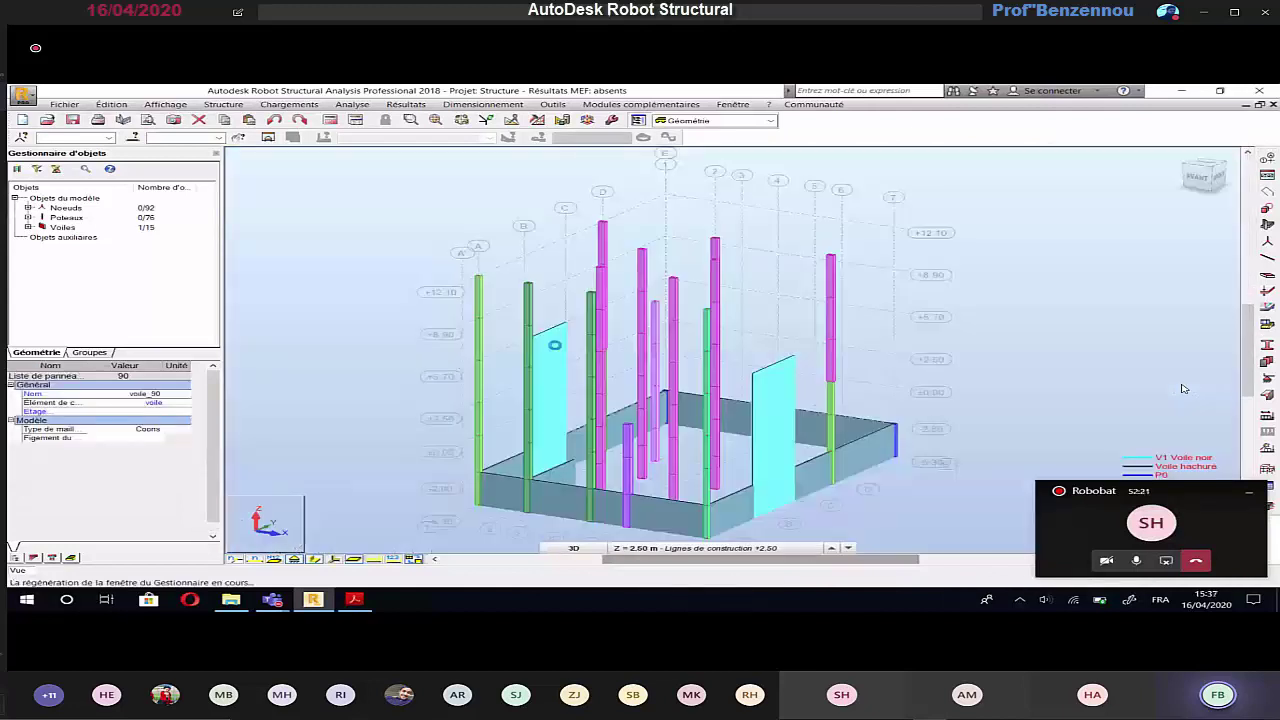
Step: Copy the two uppermost V1 Voile noir walls upward by translation vector 0, 0, 3.2 with 2 repetitions
click(557, 349)
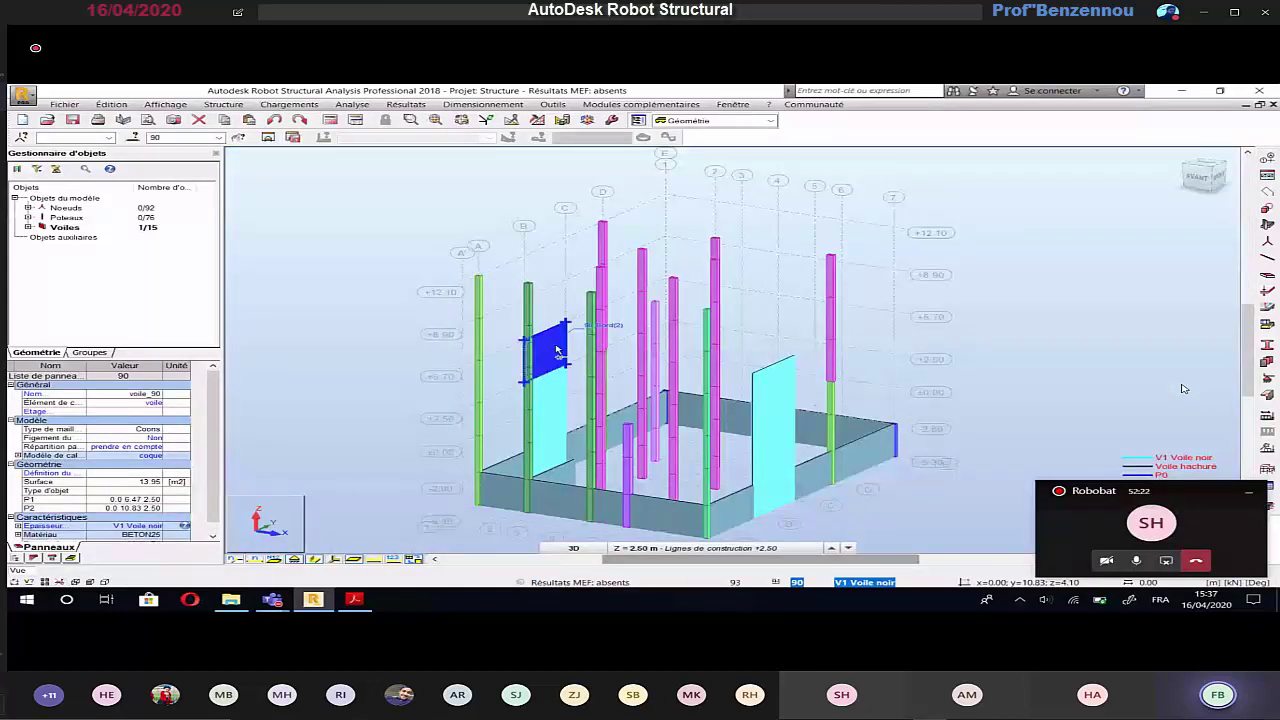
ctrl+click(765, 388)
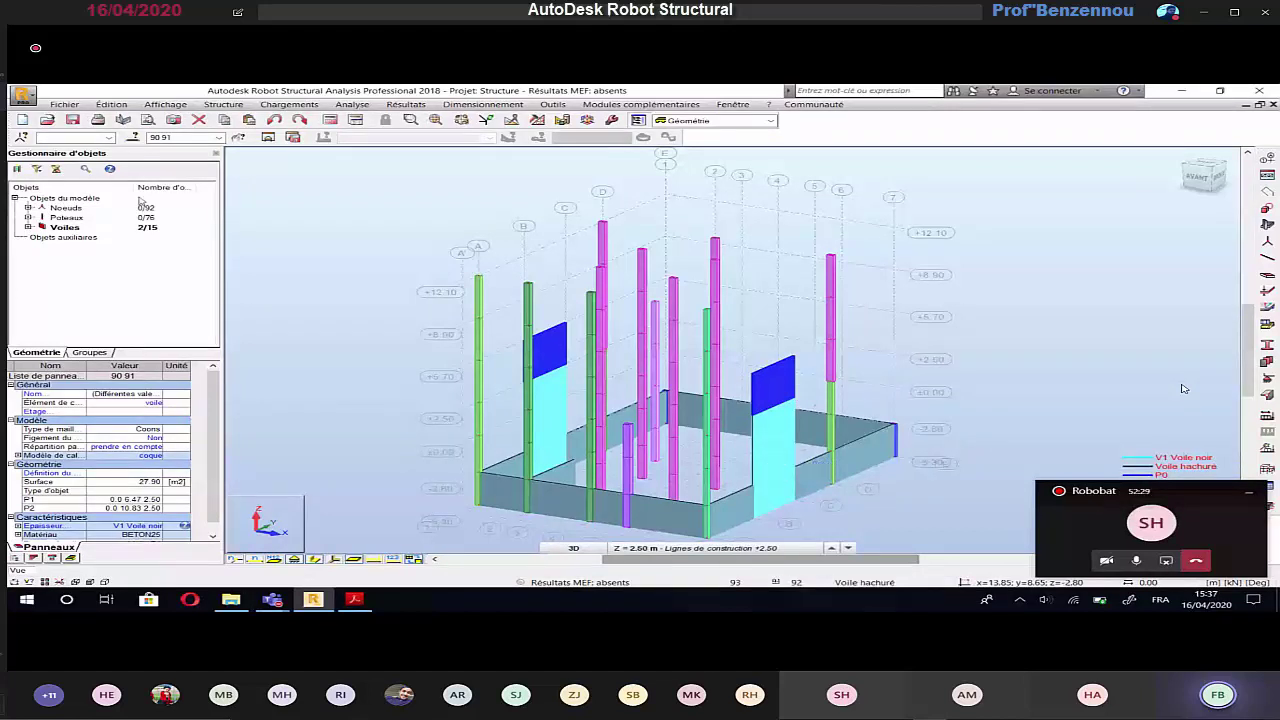
click(111, 104)
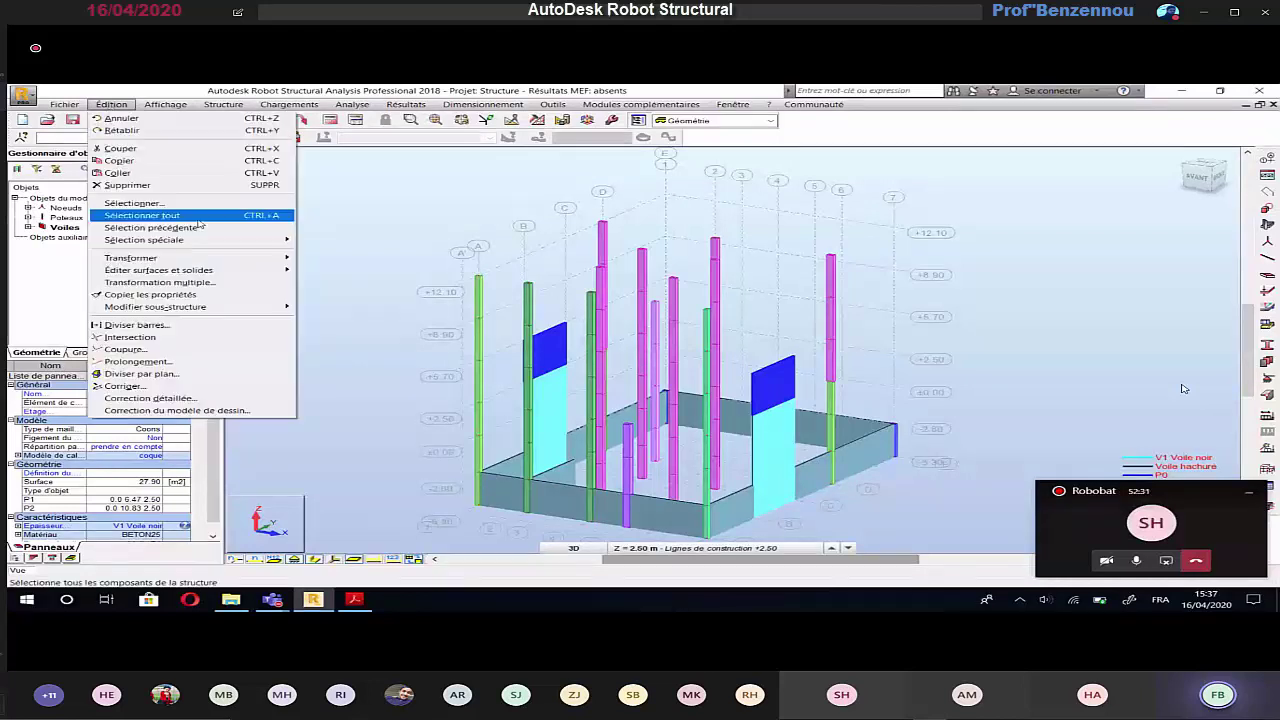
mouse_move(140, 258)
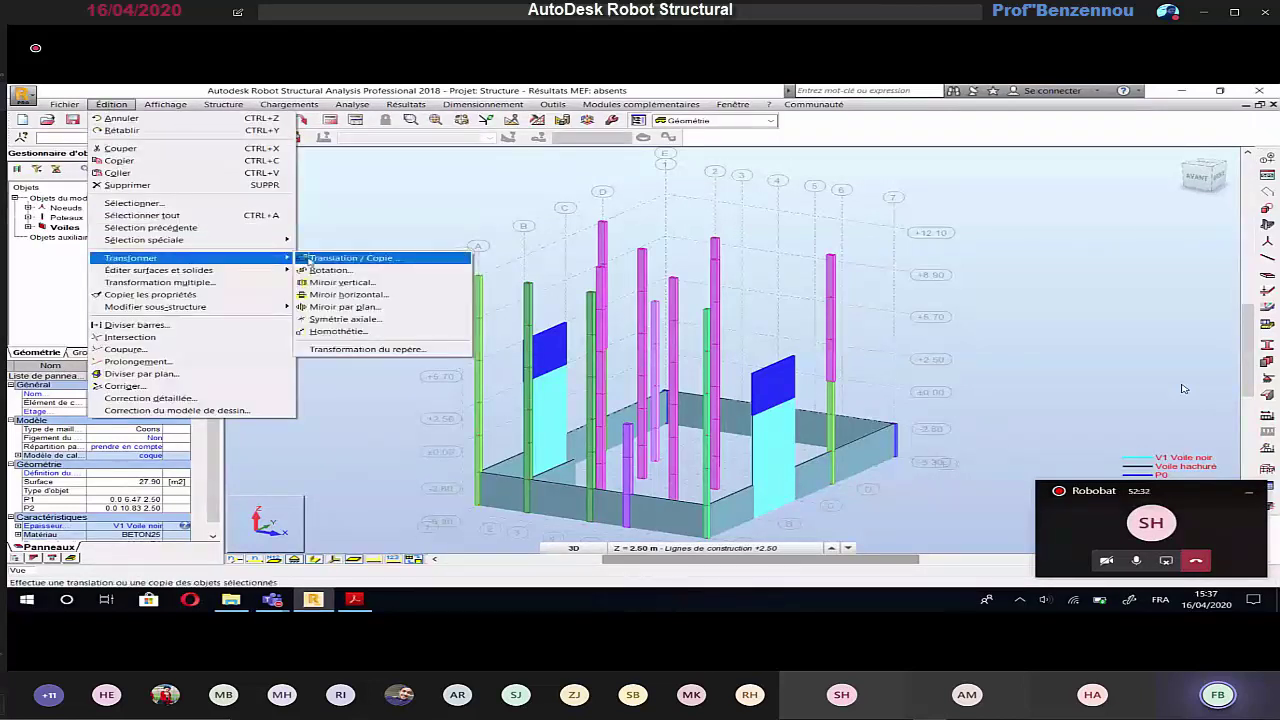
click(325, 258)
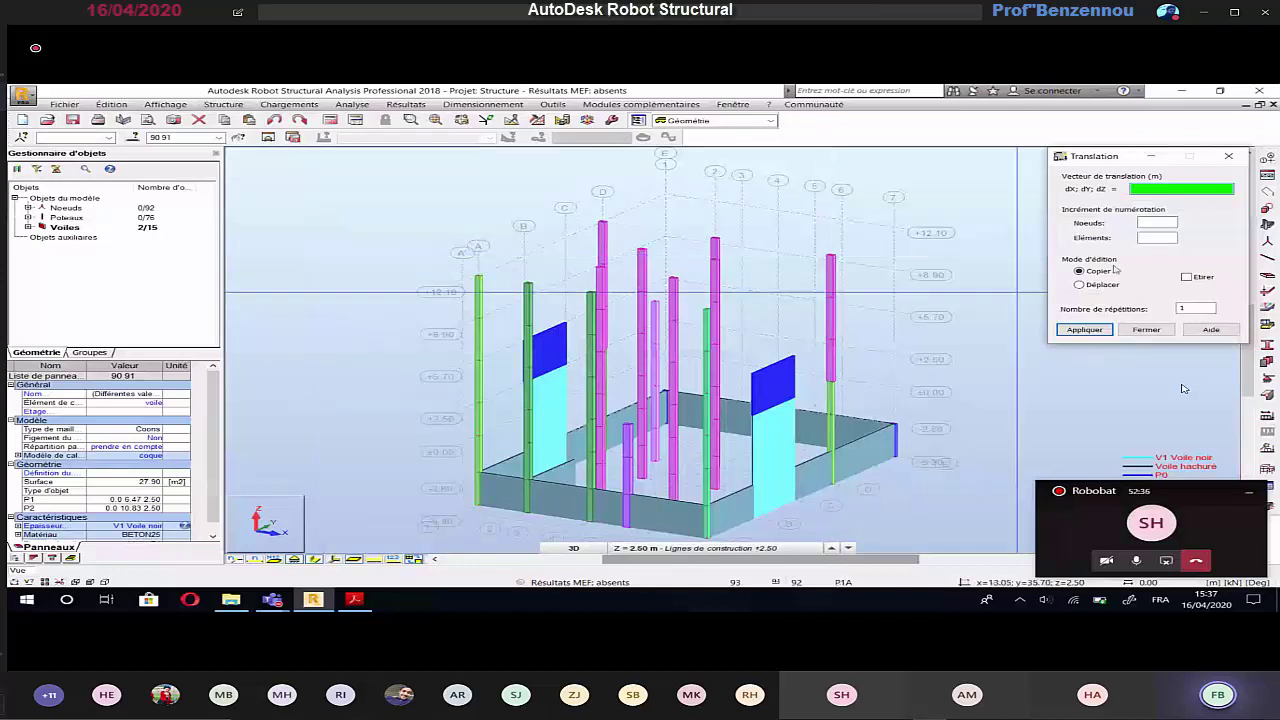
click(1197, 311)
text(2)
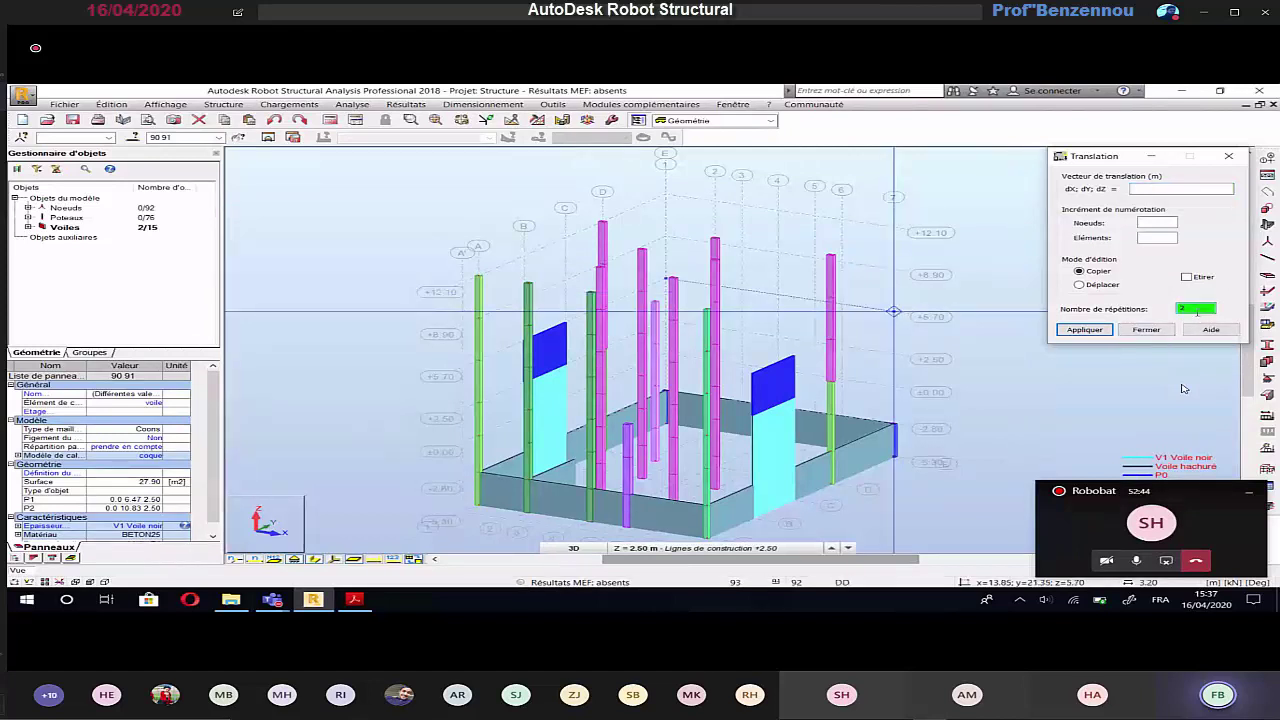
click(1161, 189)
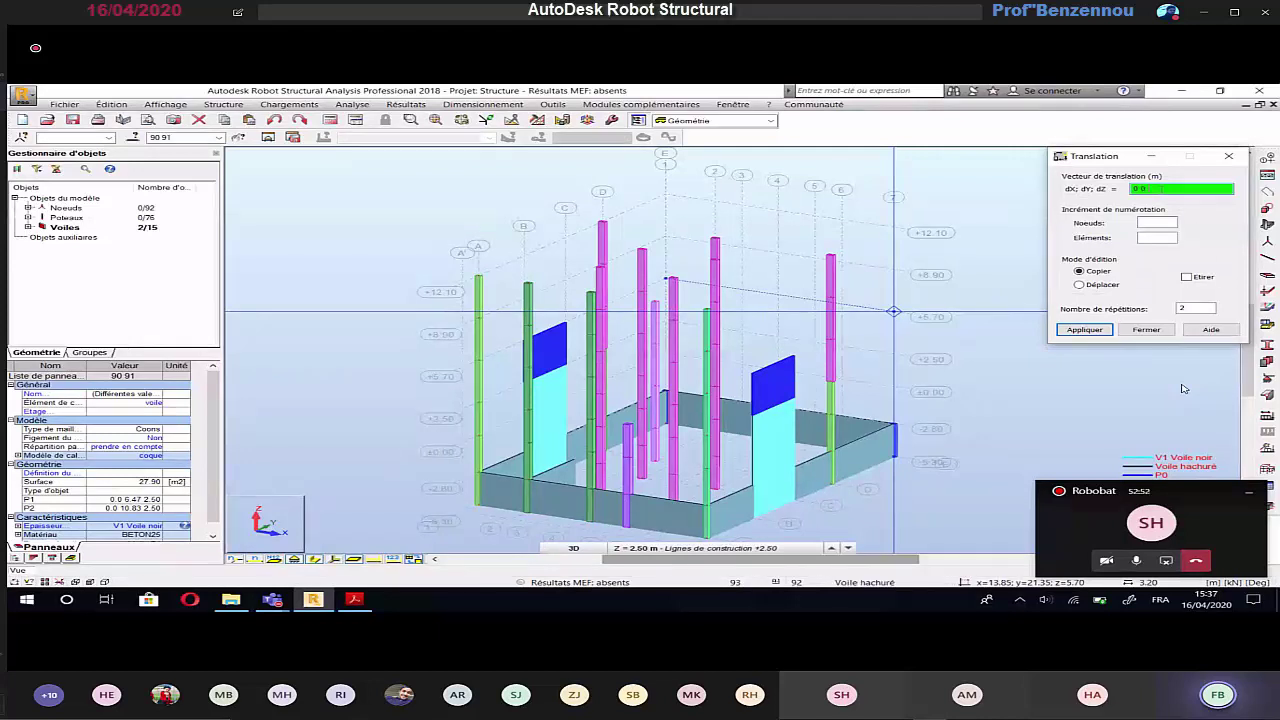
text(3.2)
click(1084, 330)
click(1146, 333)
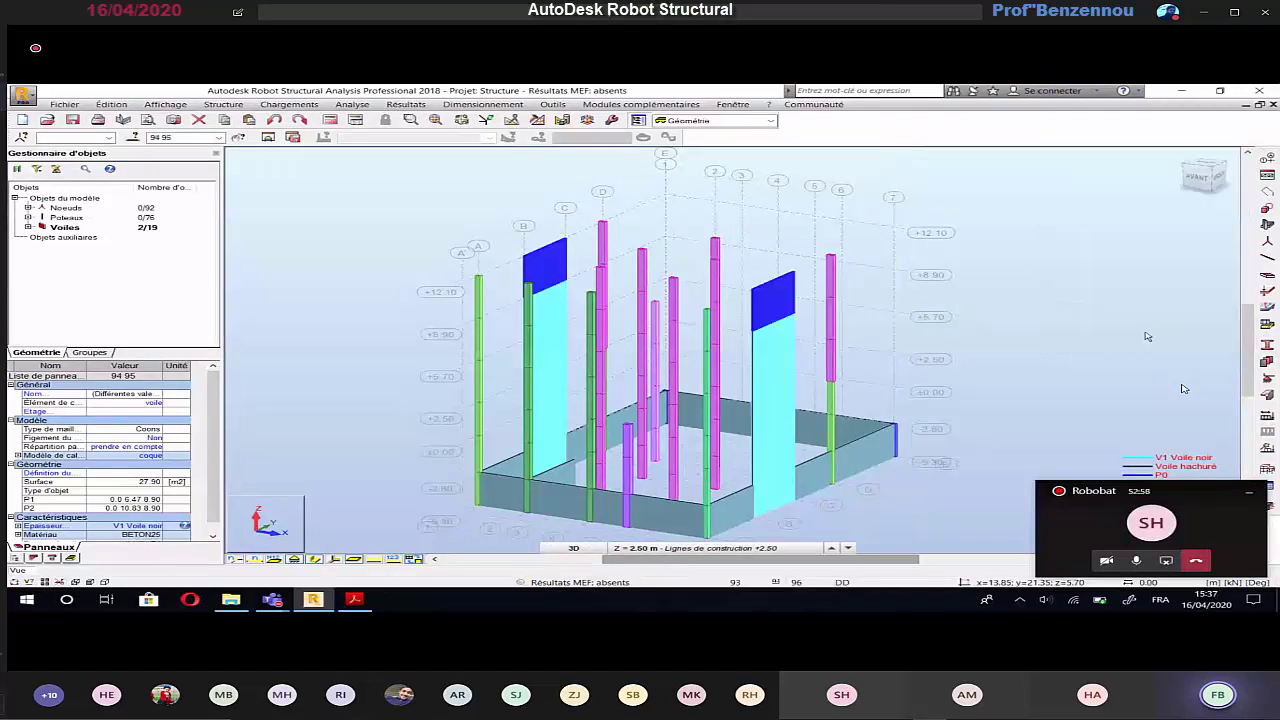
click(1074, 358)
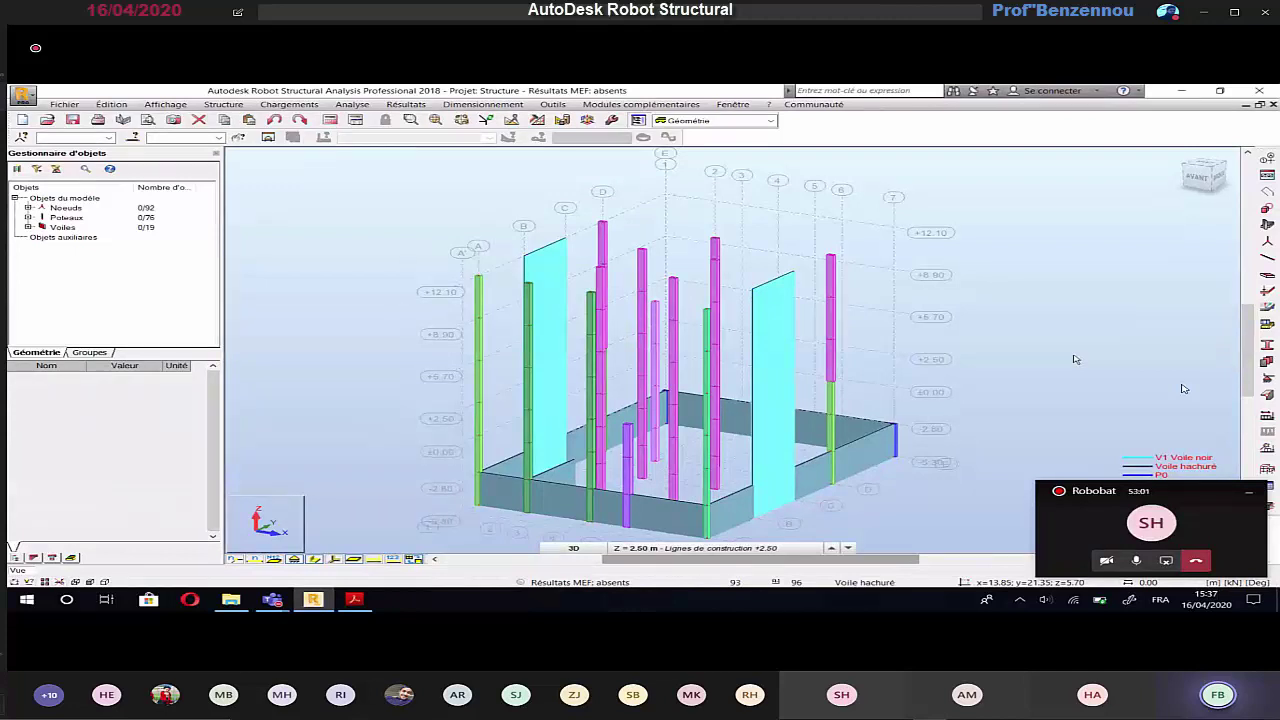
Step: Display level -5.30 in the XY plan view
click(663, 548)
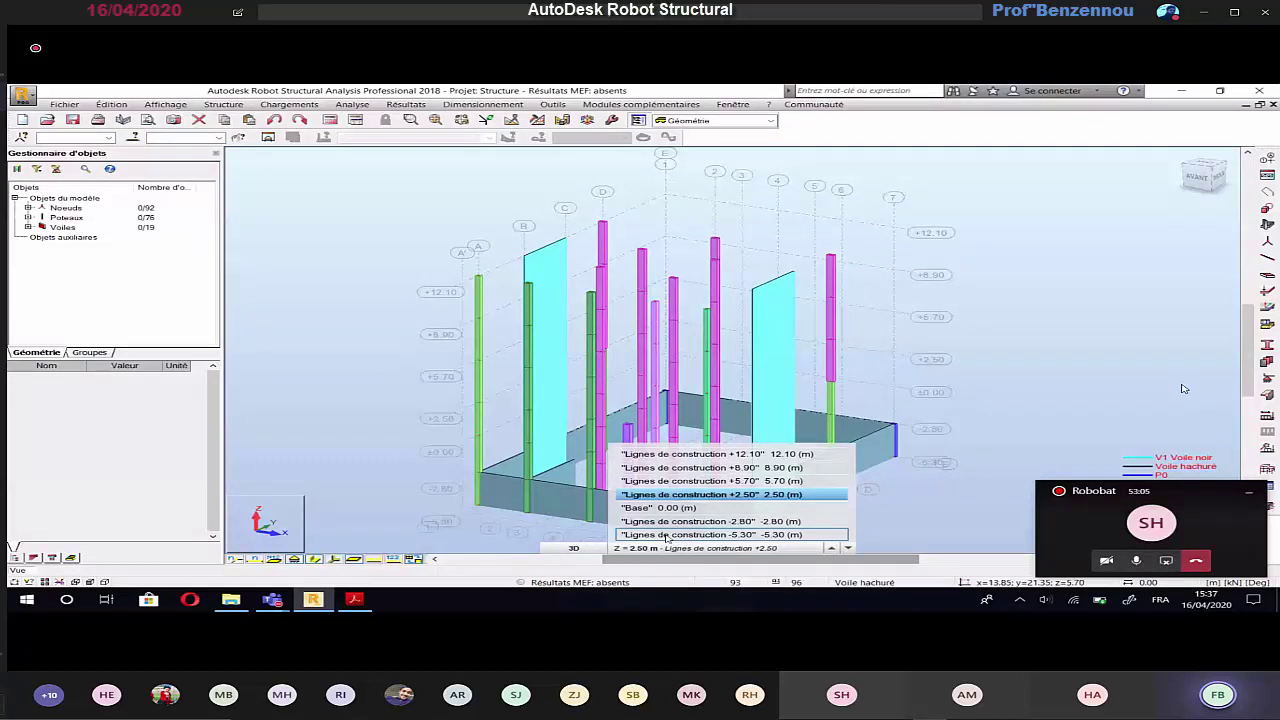
click(667, 535)
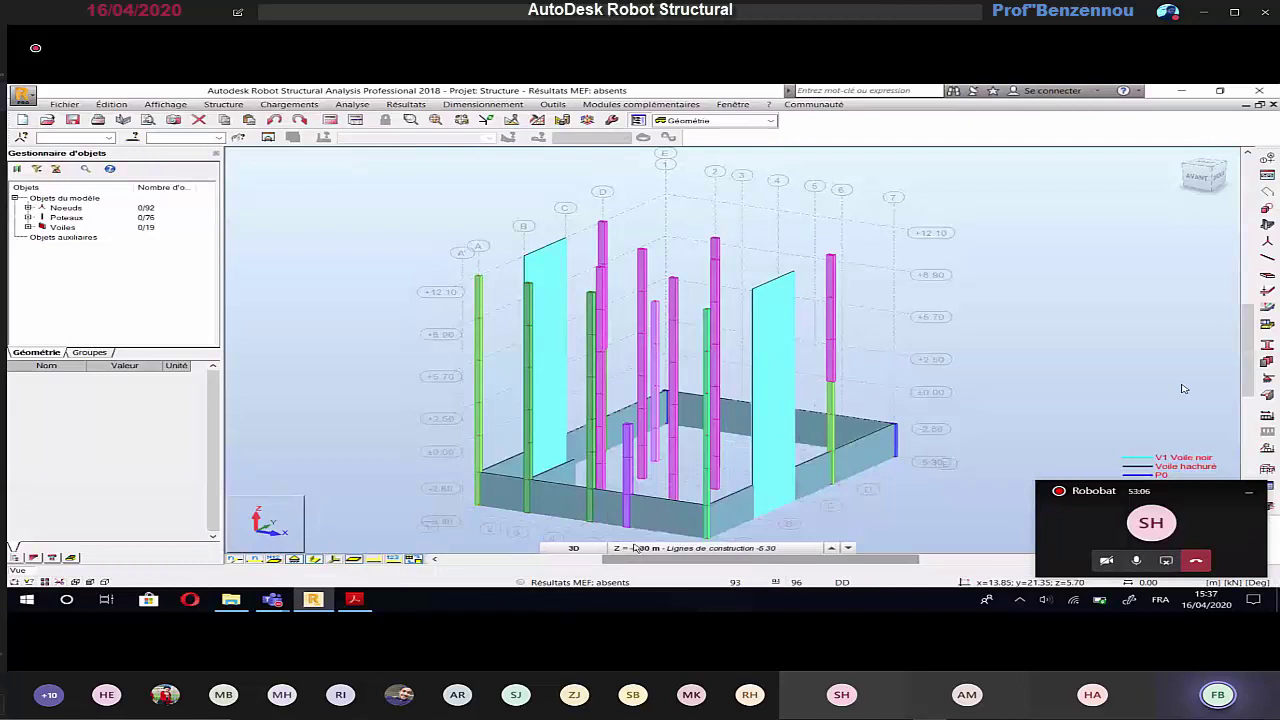
click(557, 549)
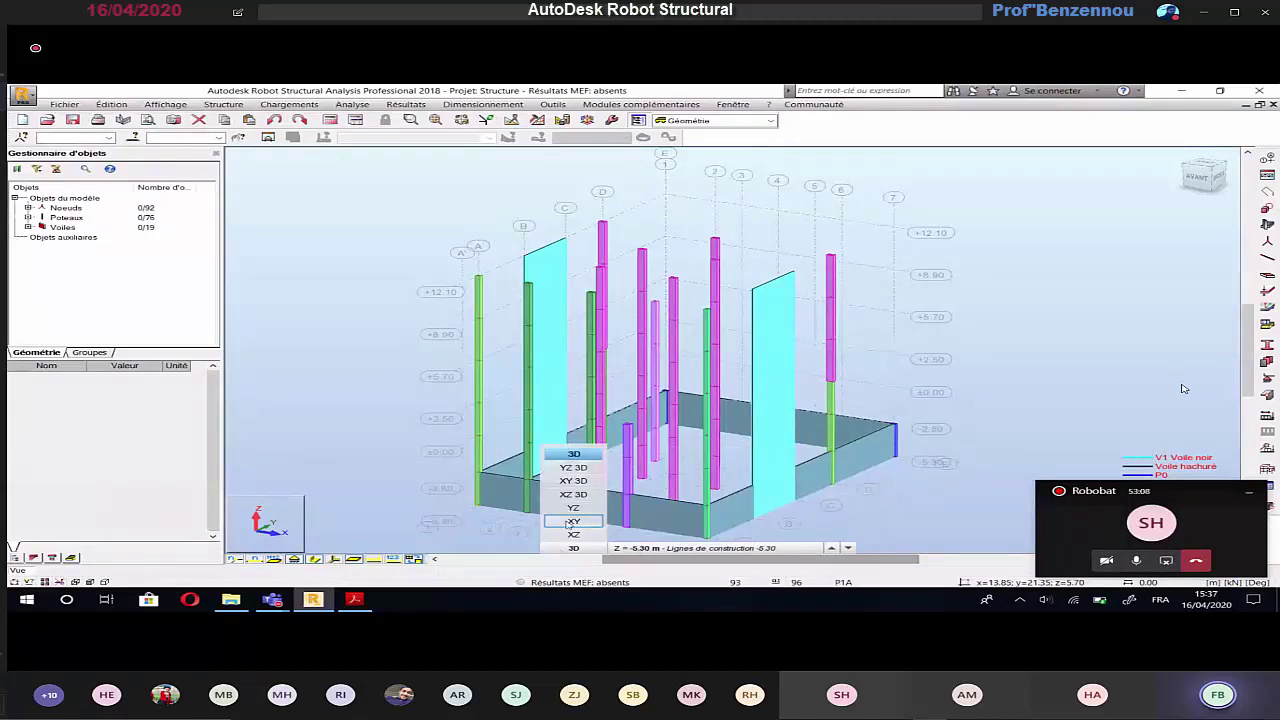
click(572, 521)
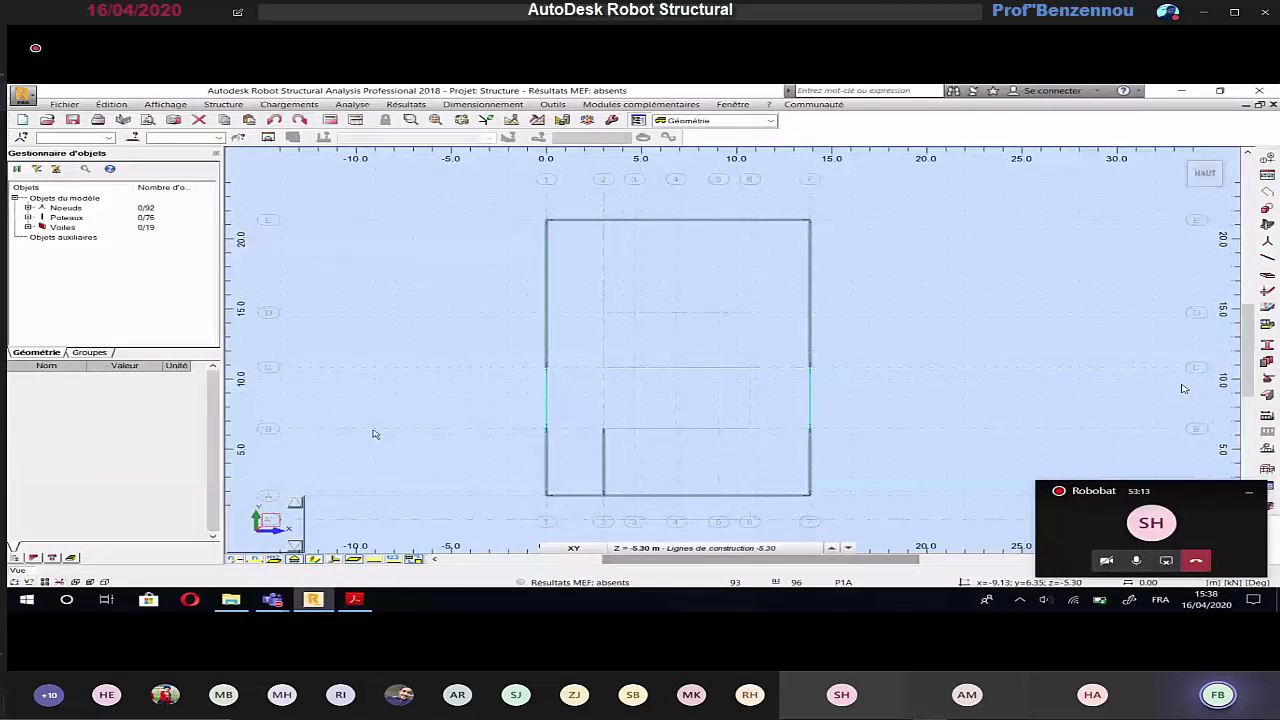
Step: Examine the central core walls and handwritten dimensions between axes B and C on the PDF plan, and return to Robot Structural Analysis
key(alt+Tab)
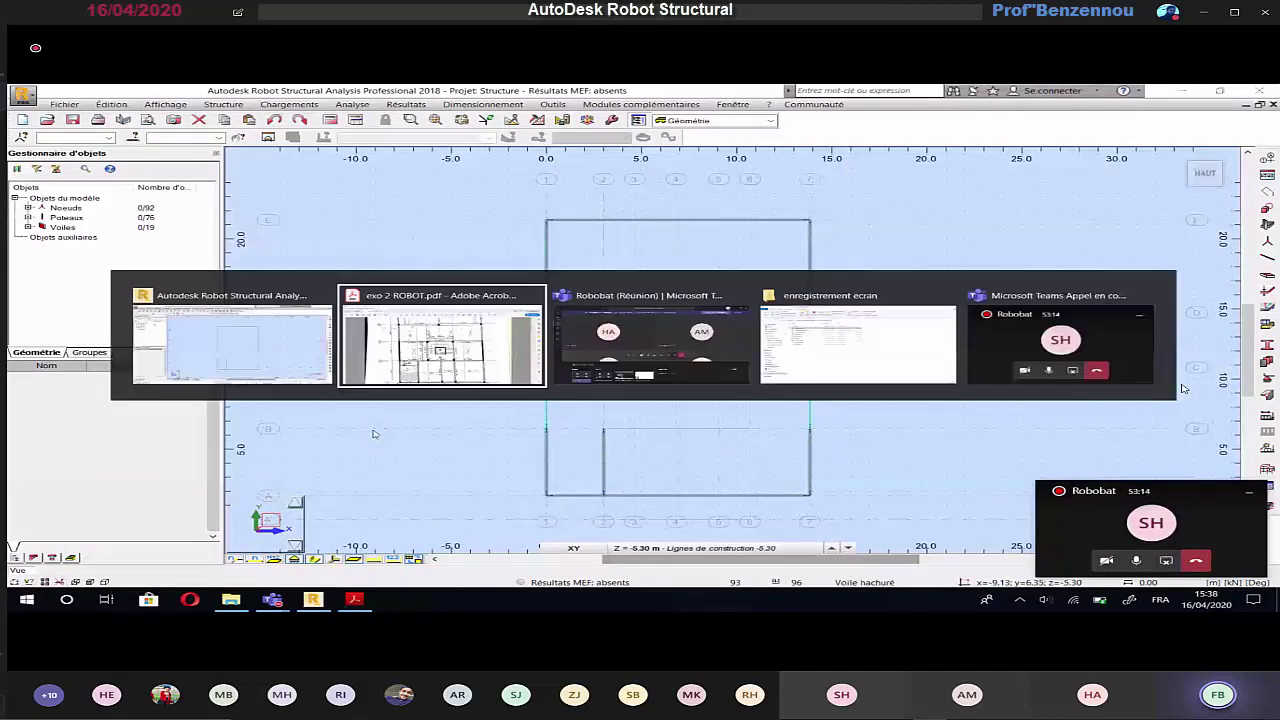
ctrl+scroll(1182, 388, up, 3)
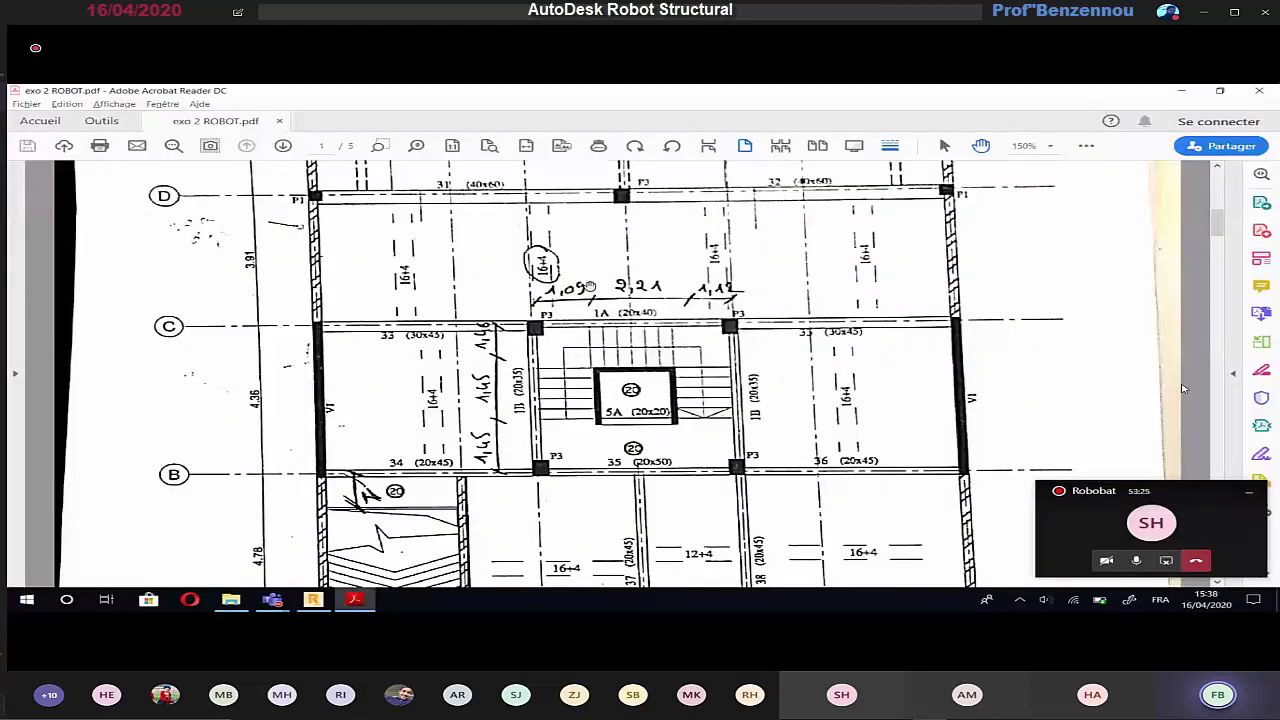
scroll(600, 378, up, 3)
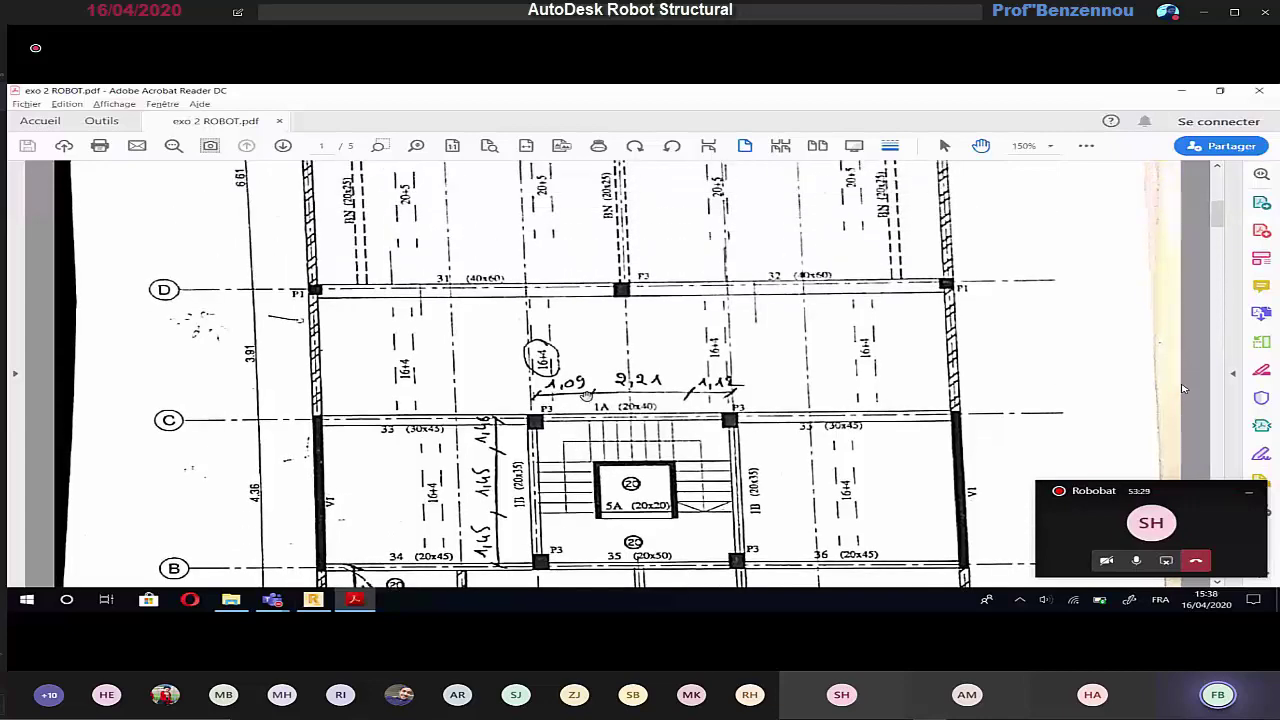
ctrl+scroll(1182, 388, up, 1)
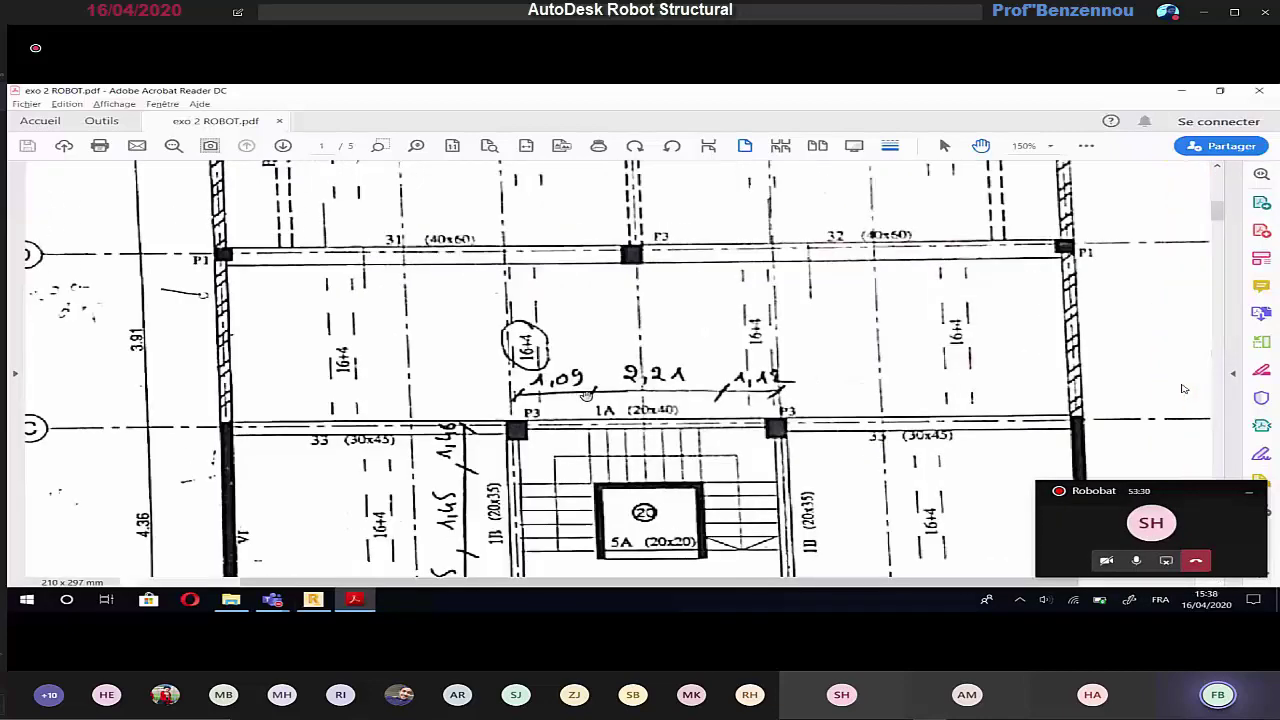
ctrl+scroll(1182, 388, down, 5)
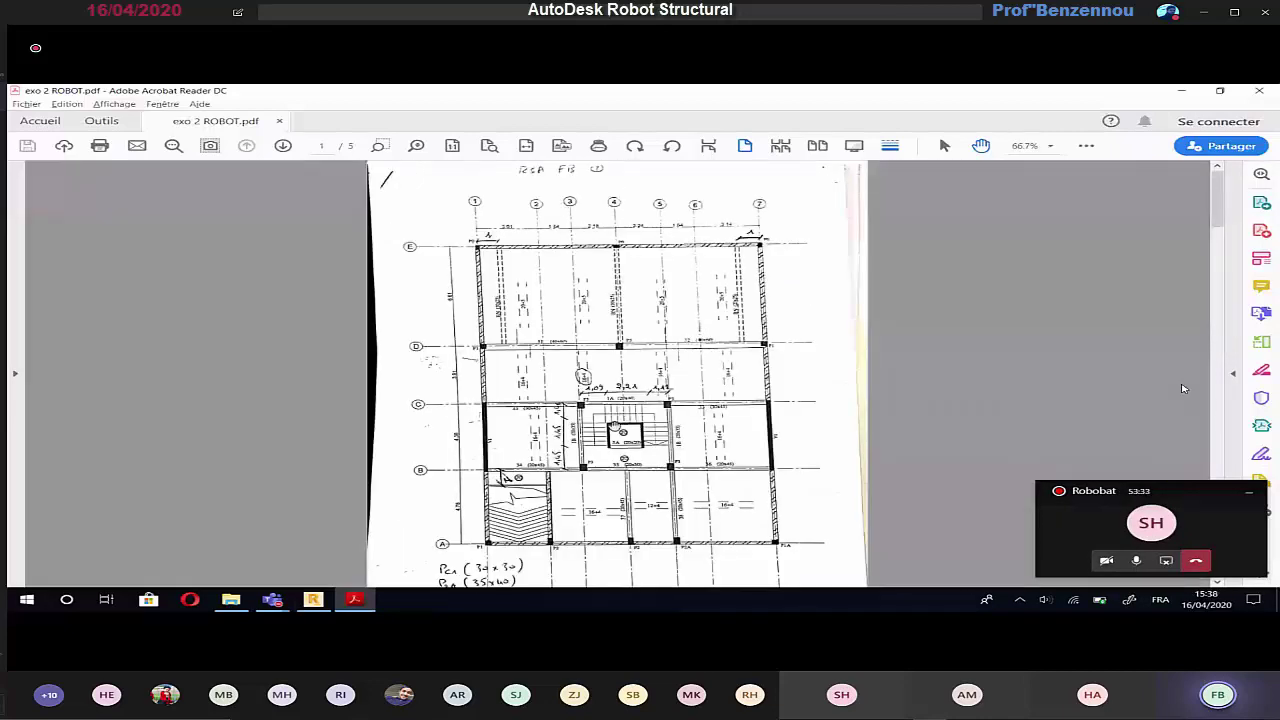
ctrl+scroll(1182, 388, up, 1)
ctrl+scroll(1182, 388, up, 3)
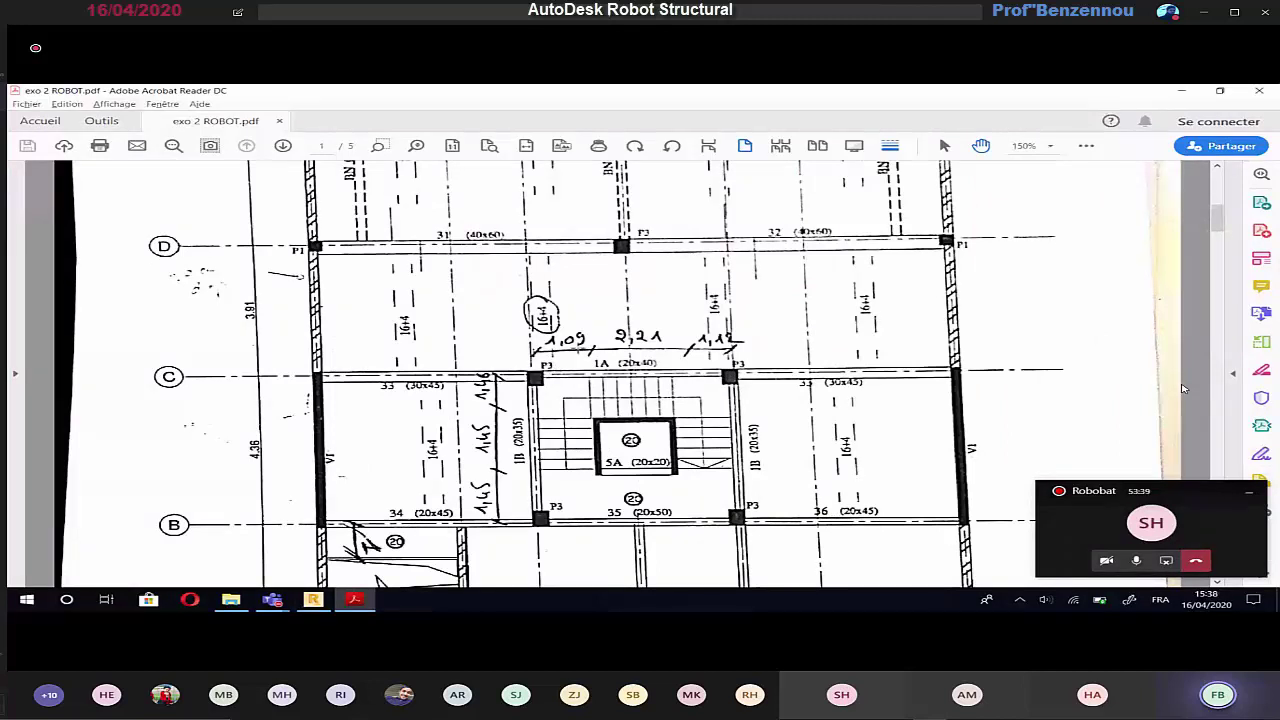
key(alt+Tab)
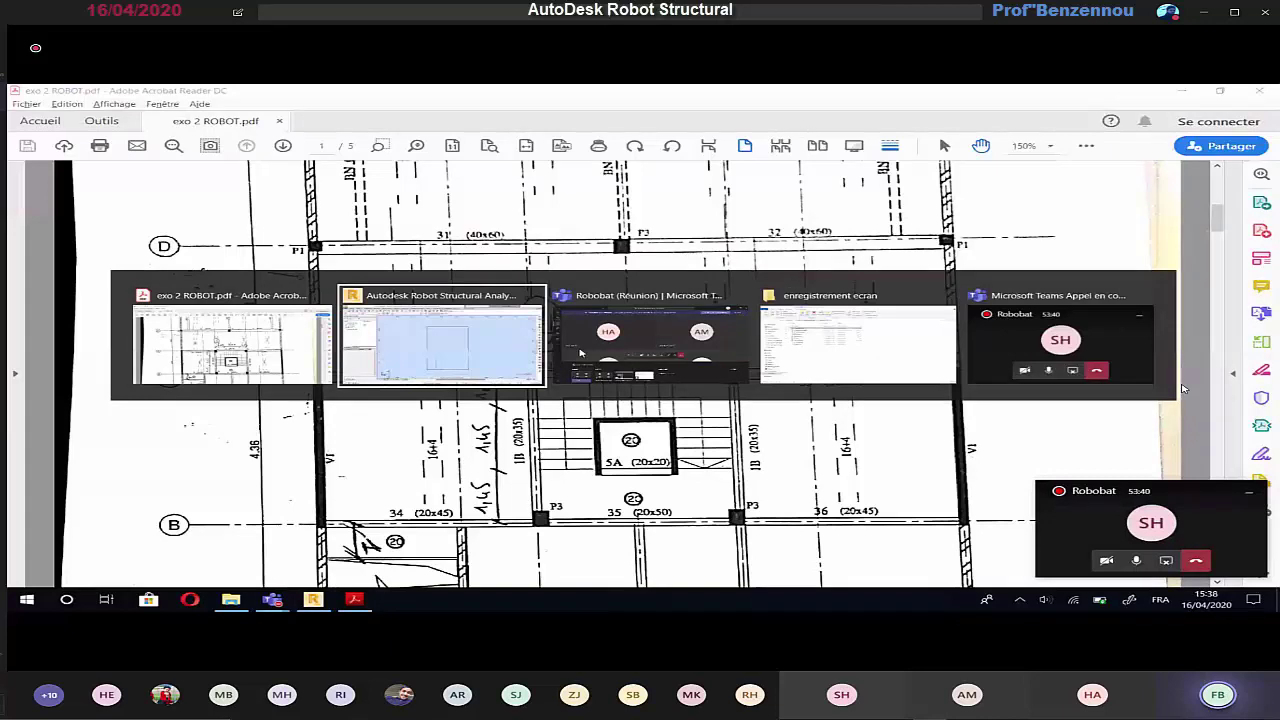
Step: Add an X construction line with the custom label a' at a spacing of 1.09 m from axis 3
click(223, 104)
click(288, 131)
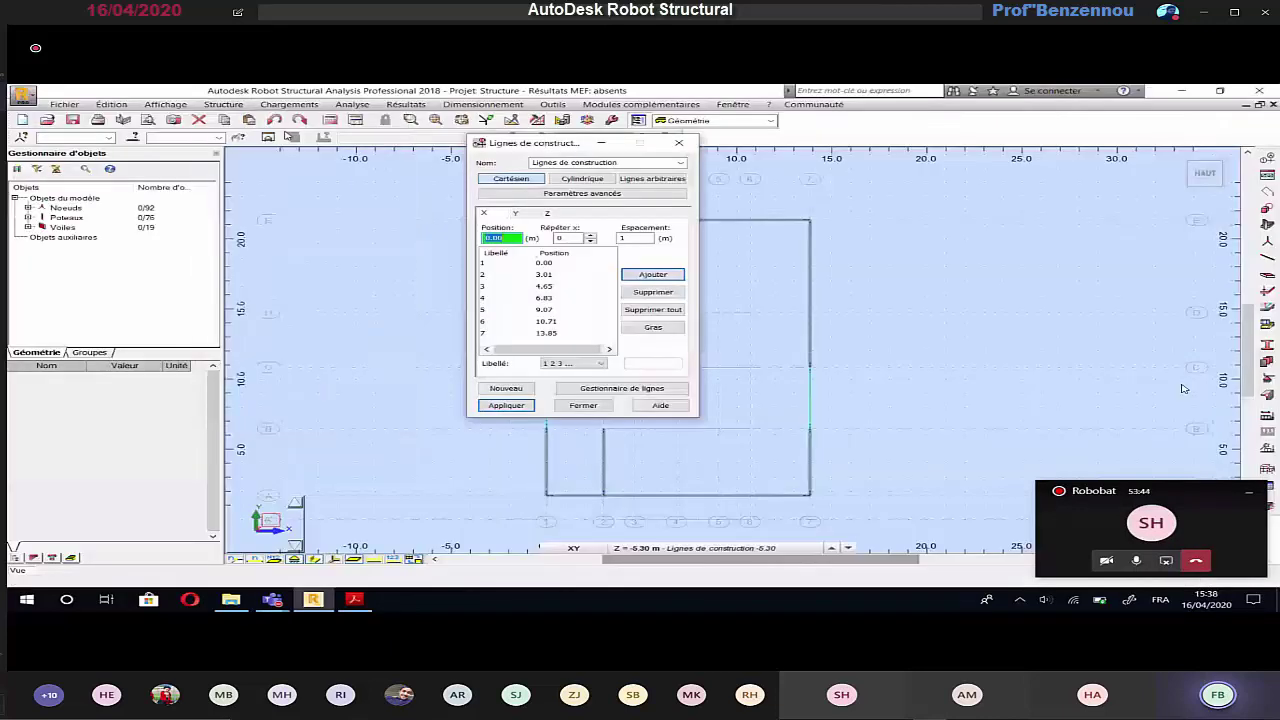
click(487, 287)
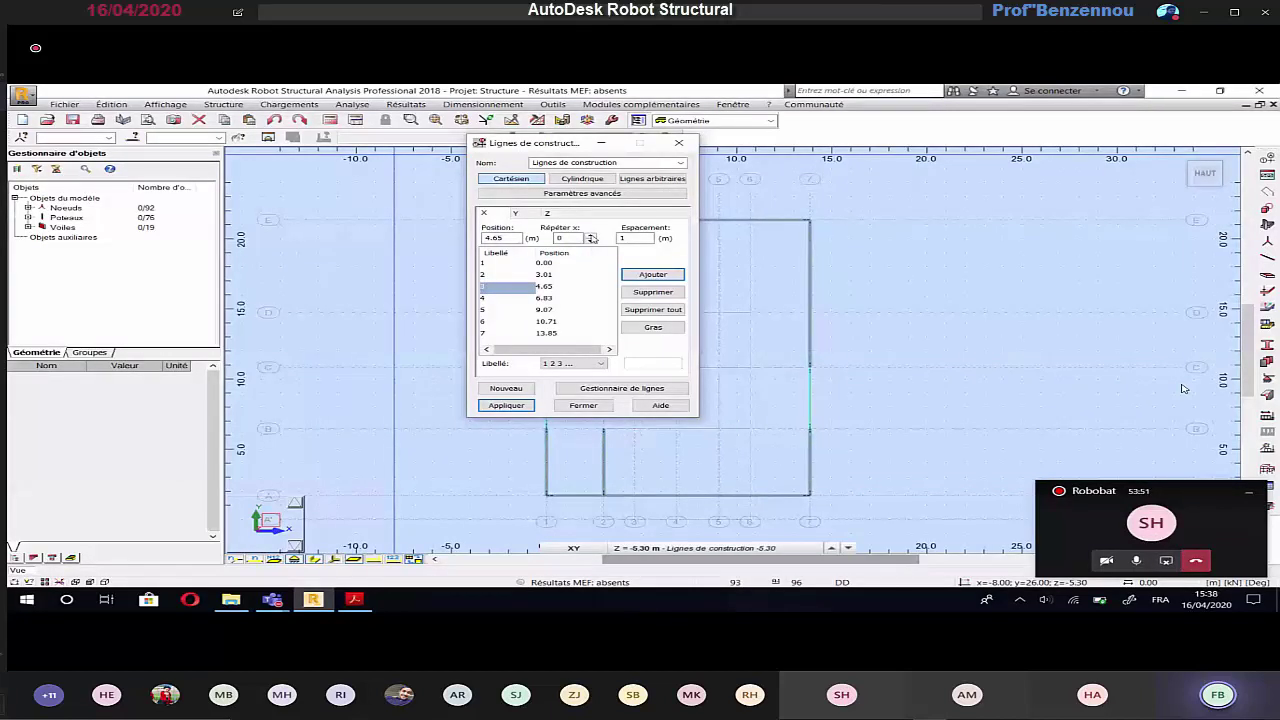
click(591, 236)
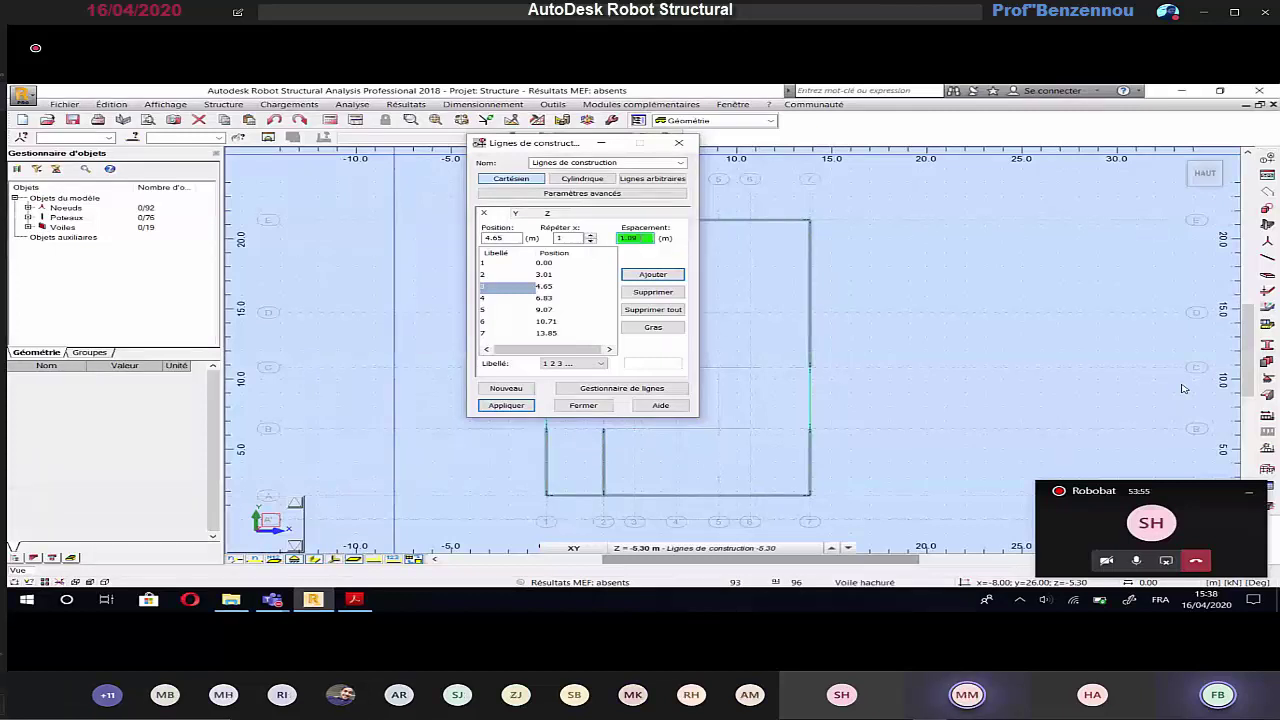
click(565, 363)
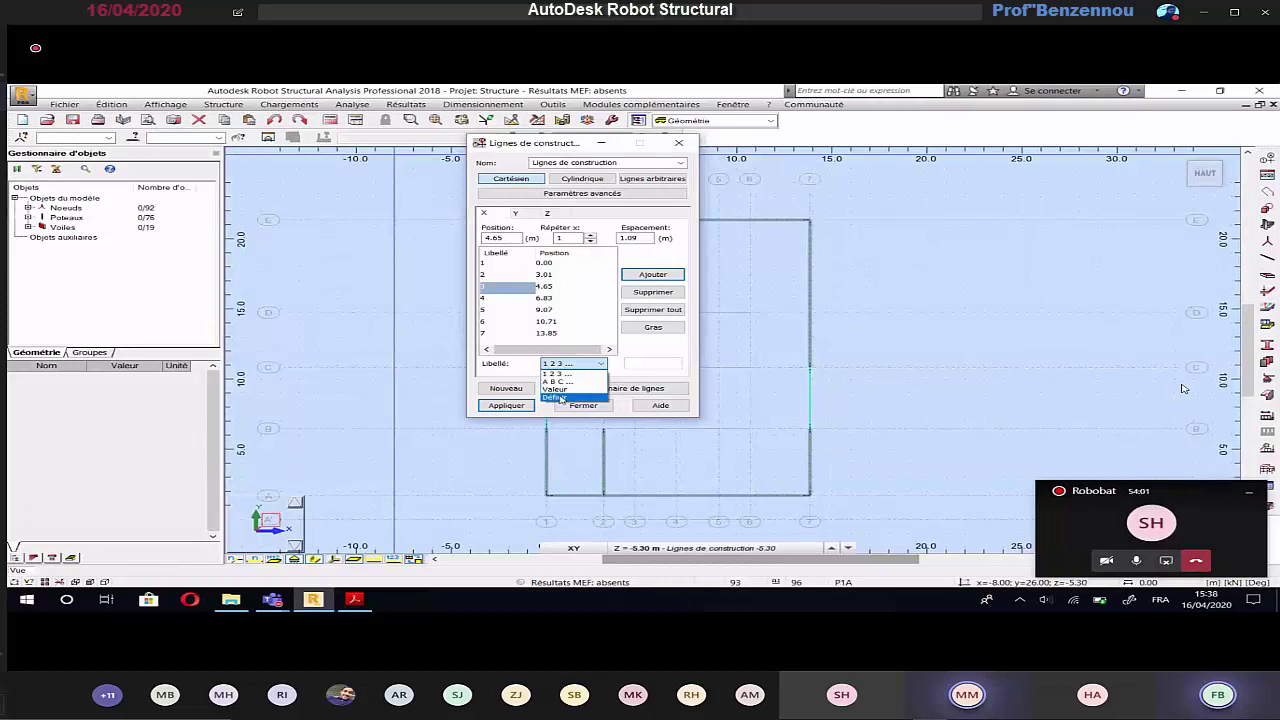
click(556, 397)
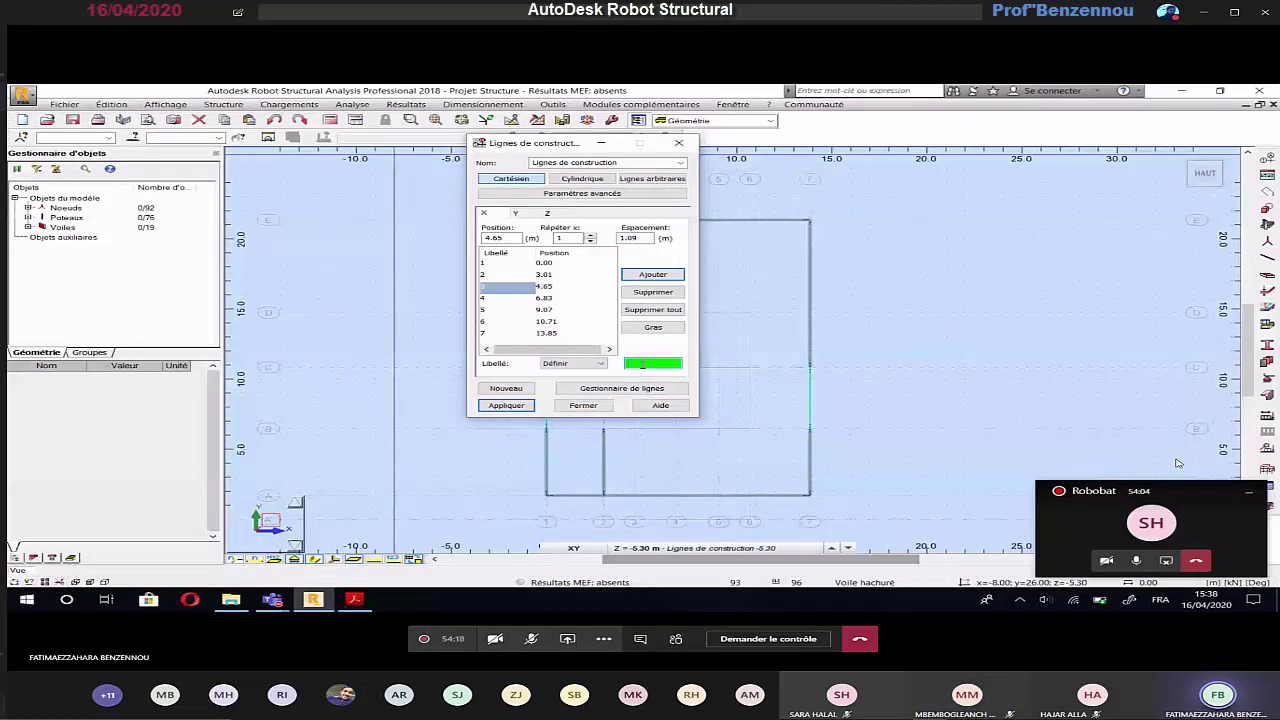
text(a)
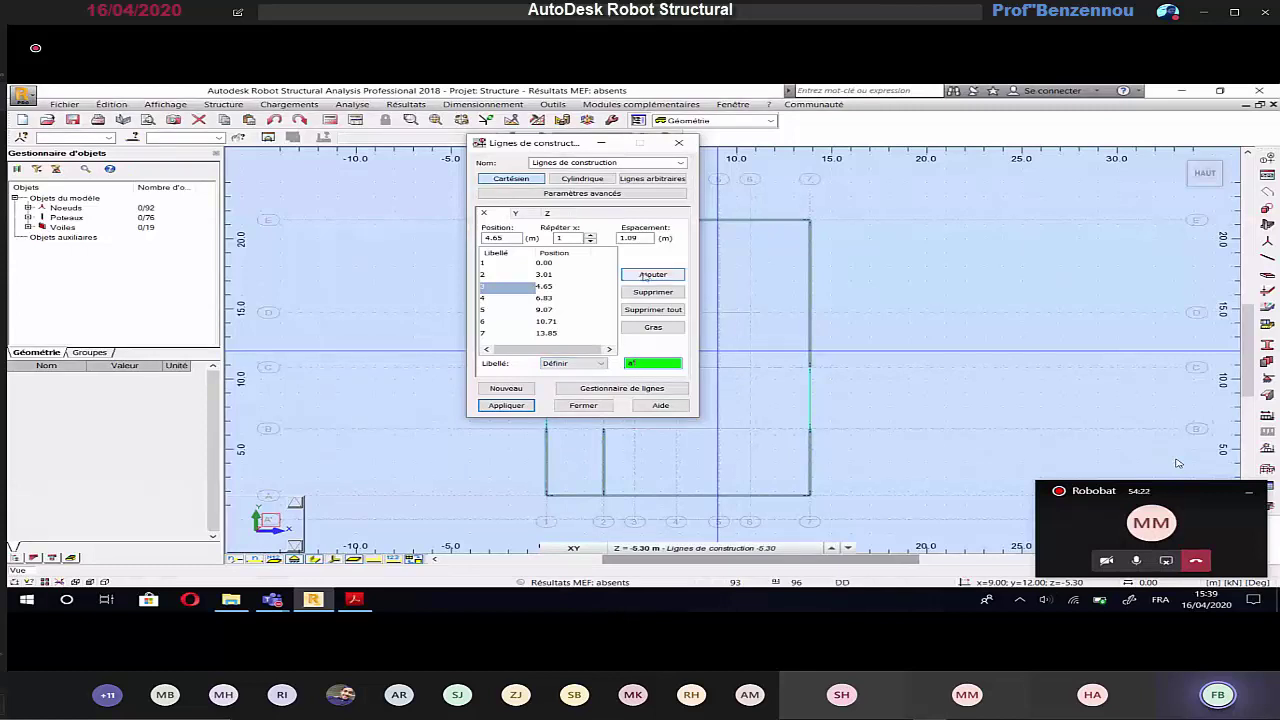
click(645, 277)
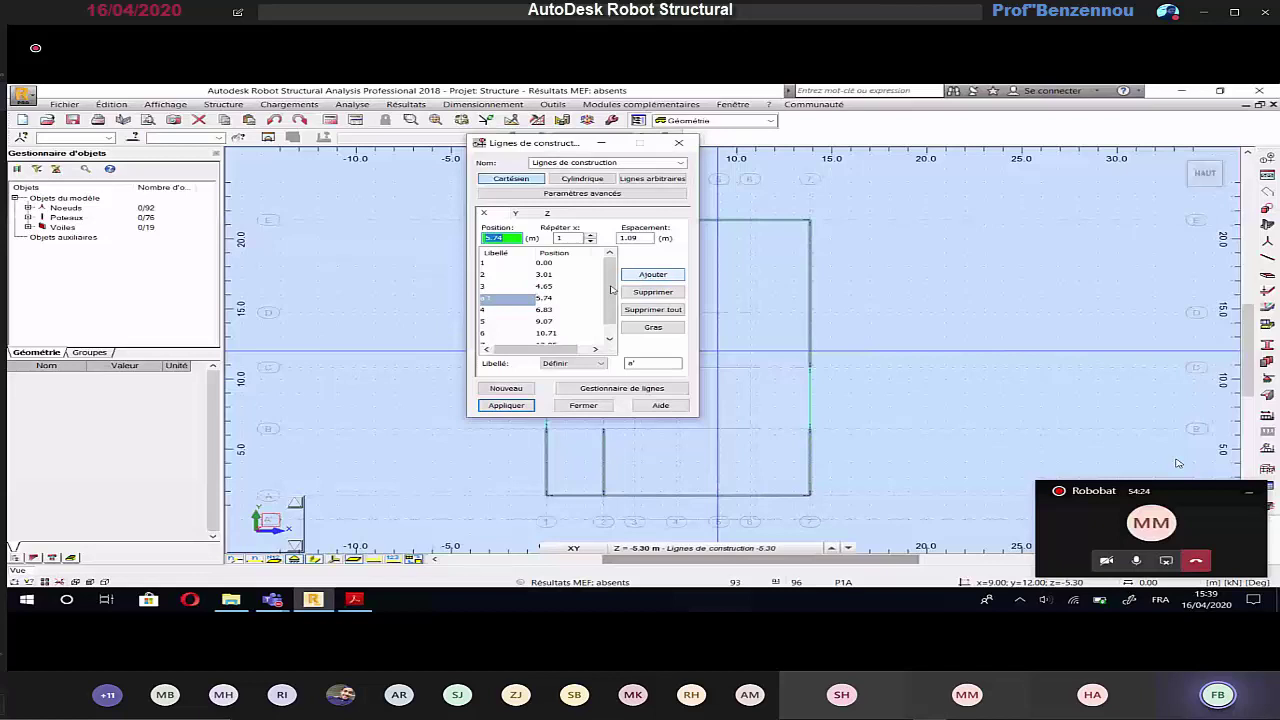
Step: Assign the label a' to the selected X construction line only and apply the updated lines to the plan
click(495, 300)
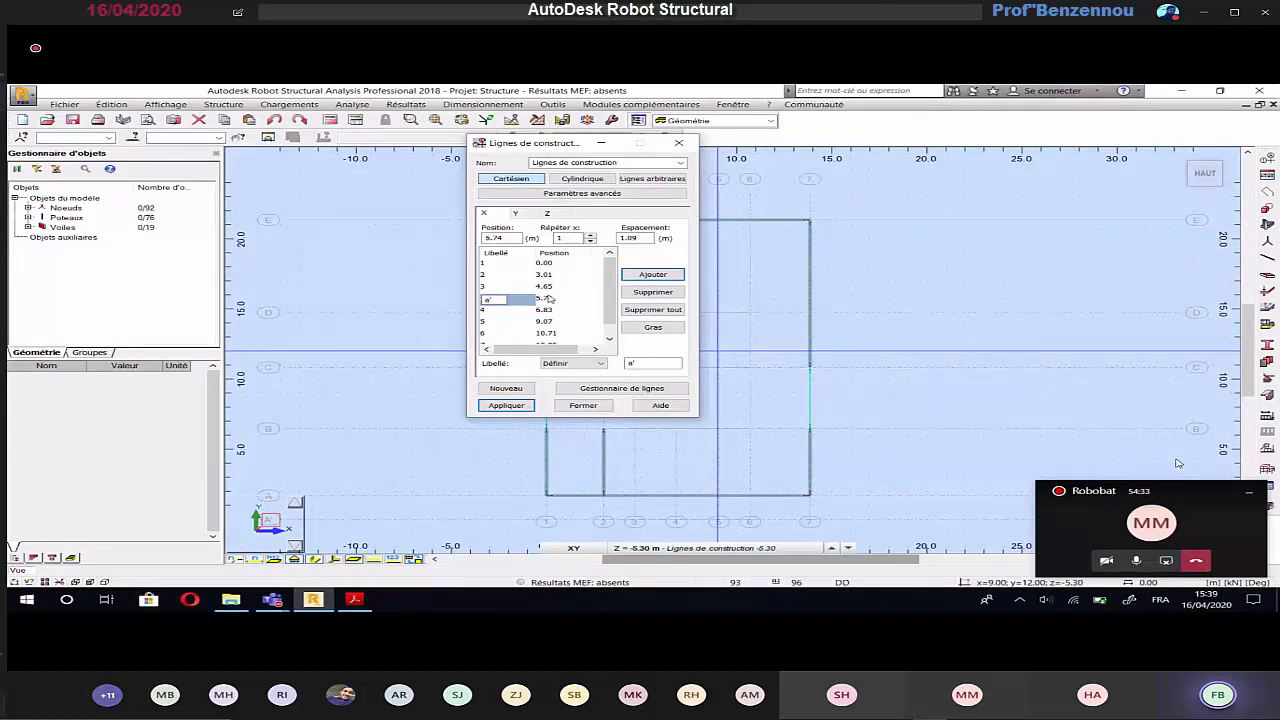
key(Return)
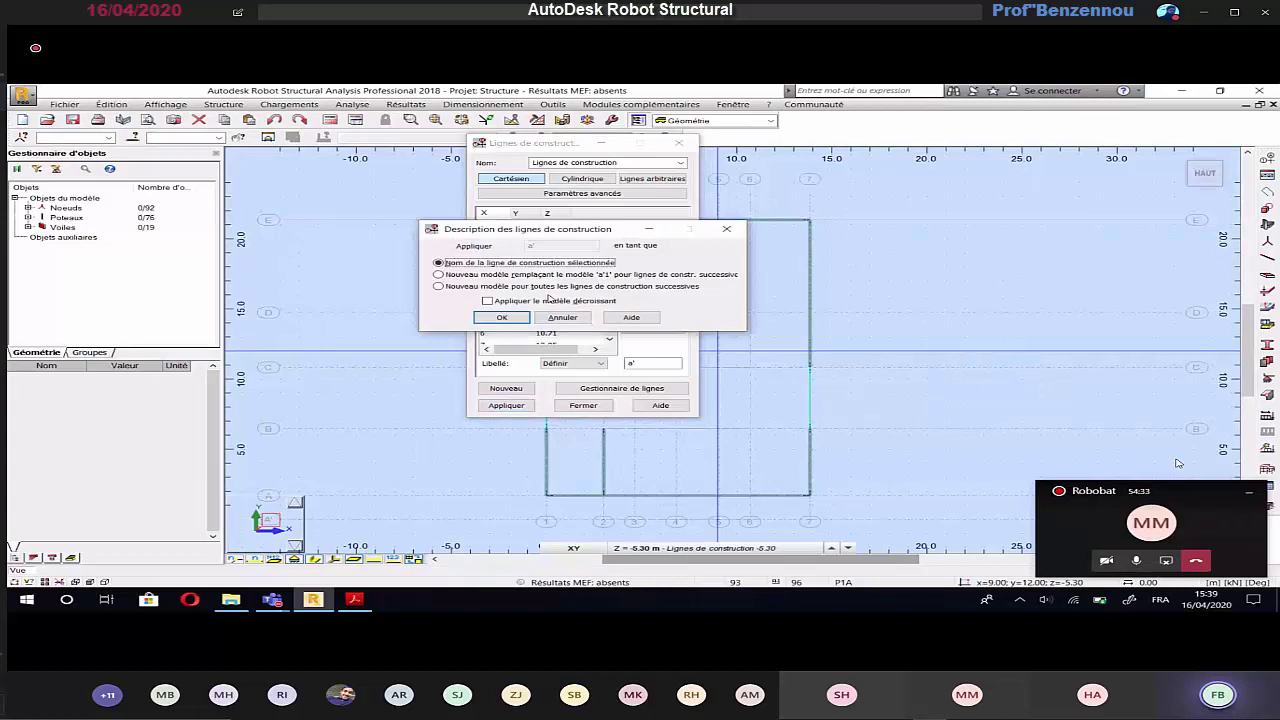
key(Return)
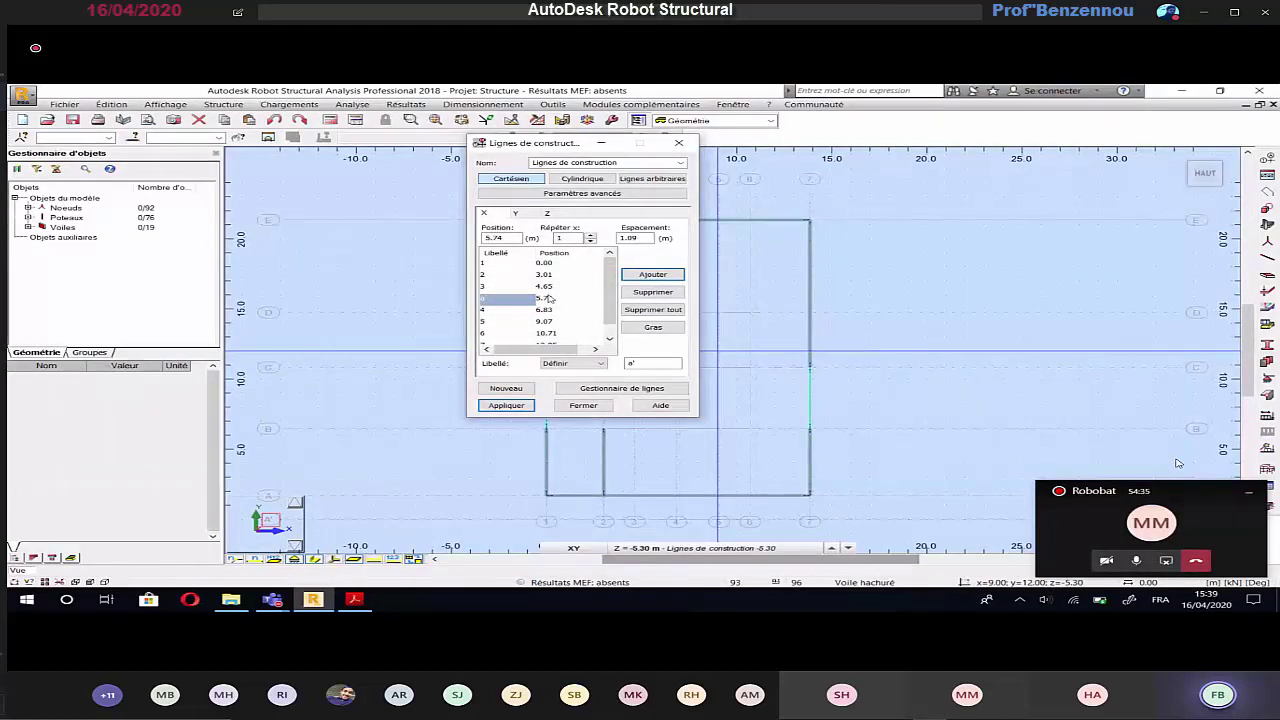
drag(540, 145, 239, 149)
click(204, 411)
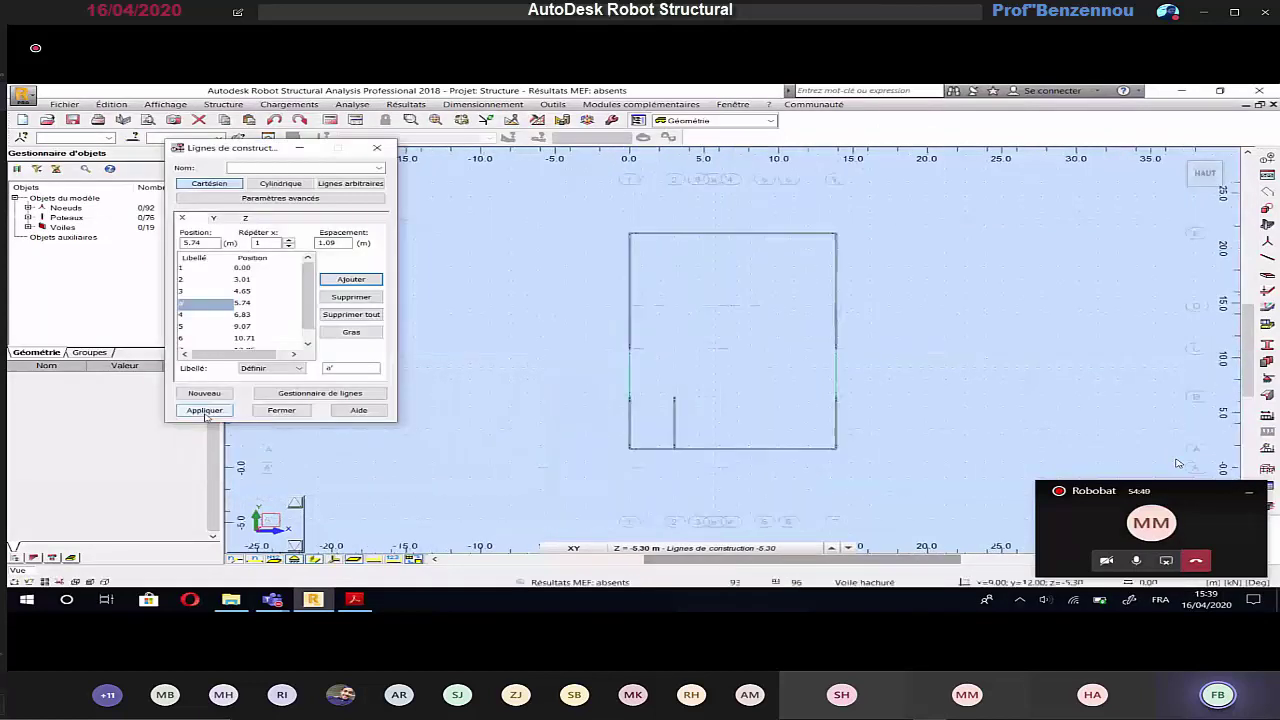
scroll(750, 196, up, 5)
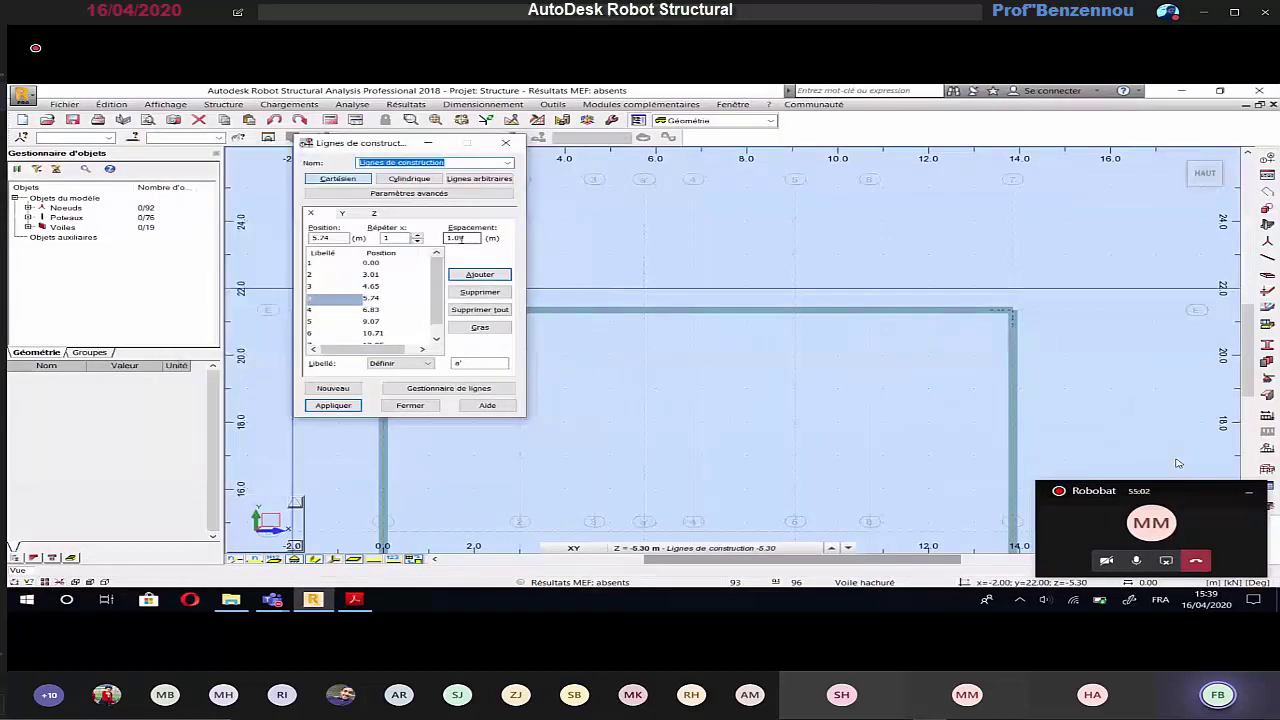
Step: Add an X construction line labelled b' at a spacing of 2.21 m from line a' and apply it
double_click(454, 238)
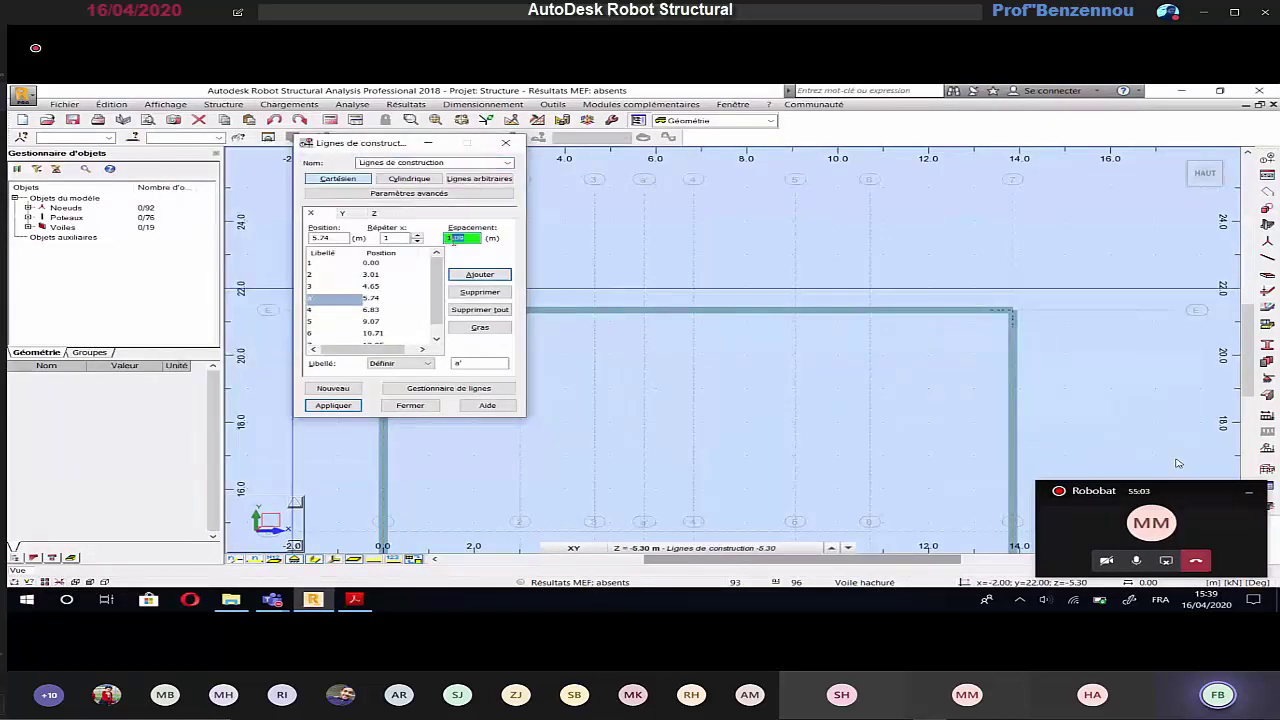
text(2.21)
double_click(462, 363)
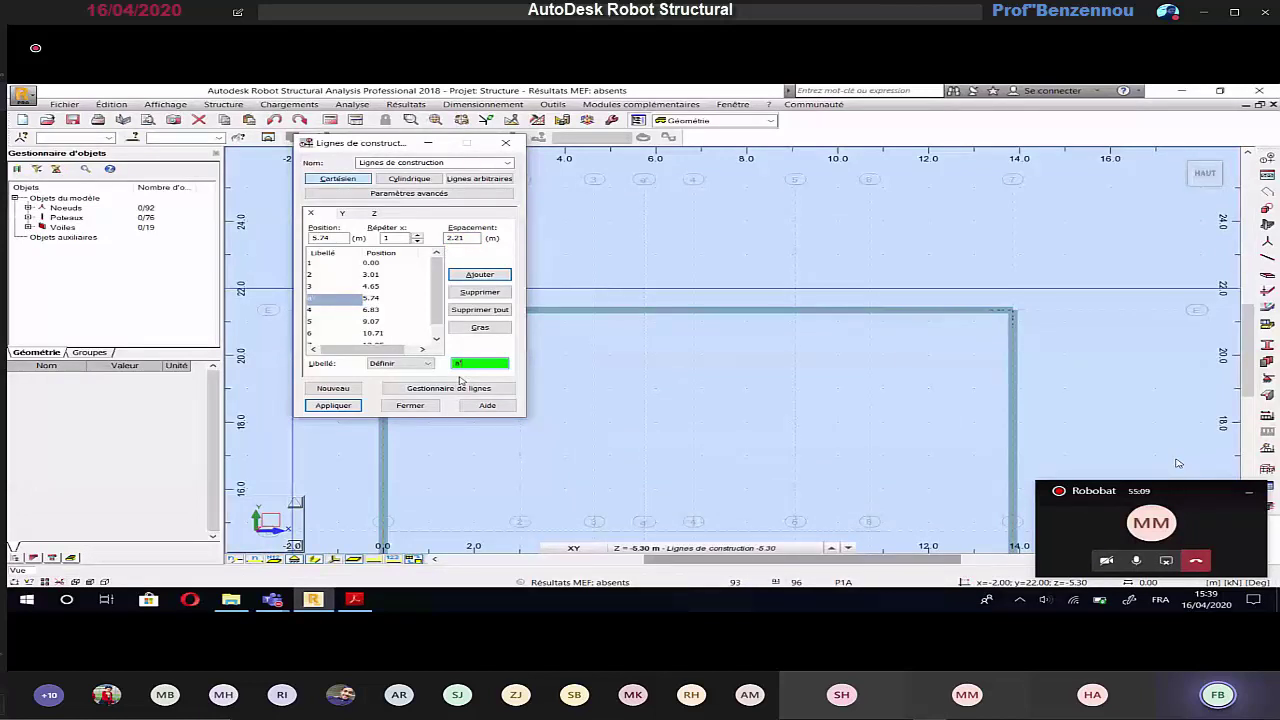
text(b)
click(468, 279)
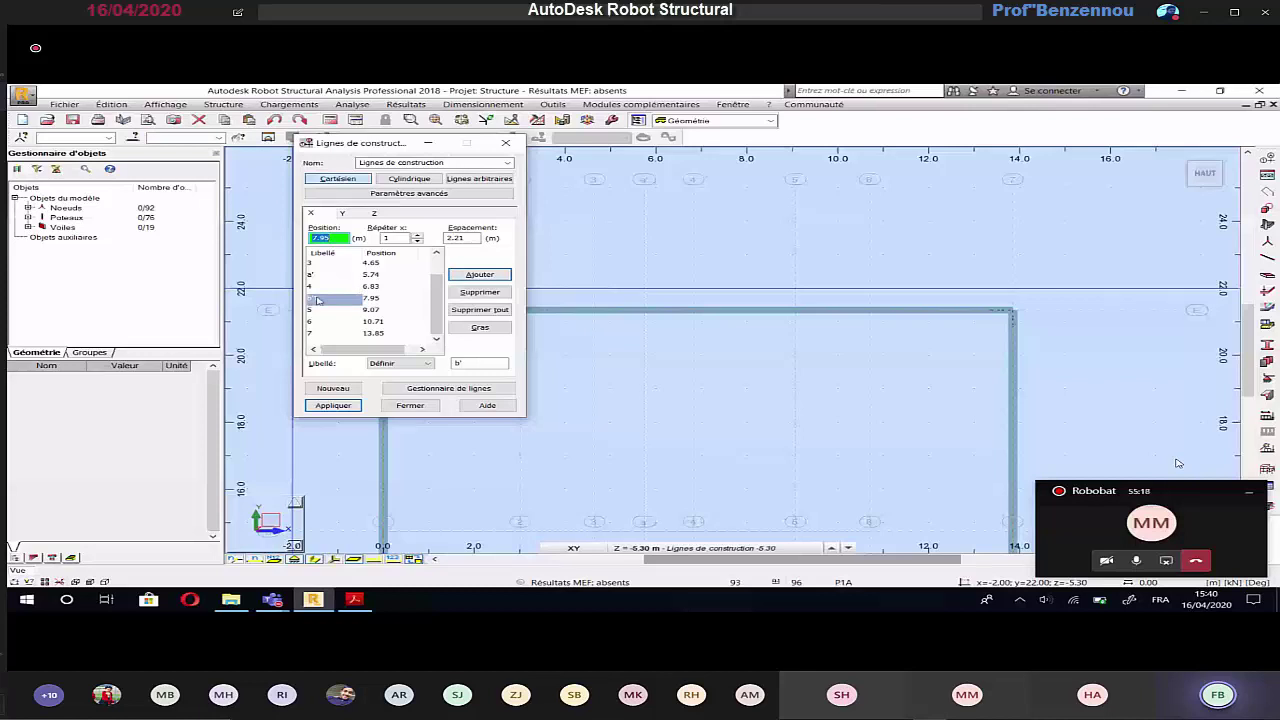
click(368, 368)
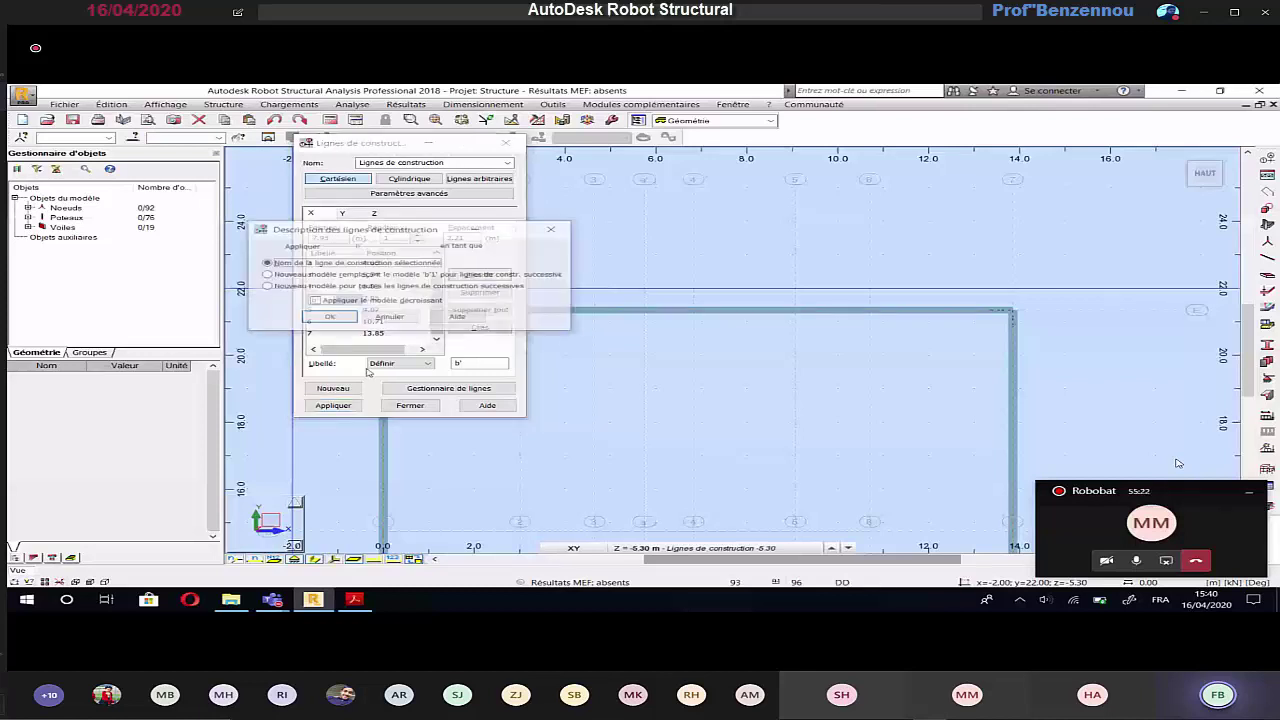
click(333, 405)
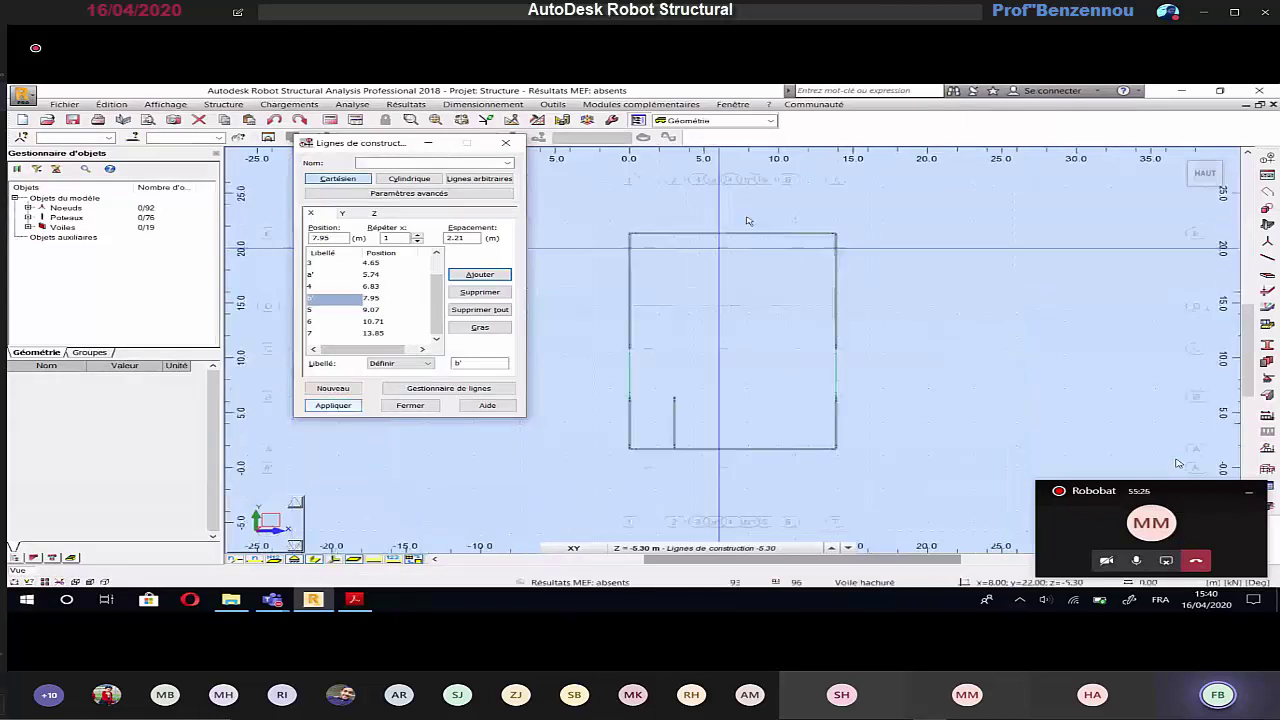
scroll(735, 205, up, 3)
scroll(645, 199, up, 1)
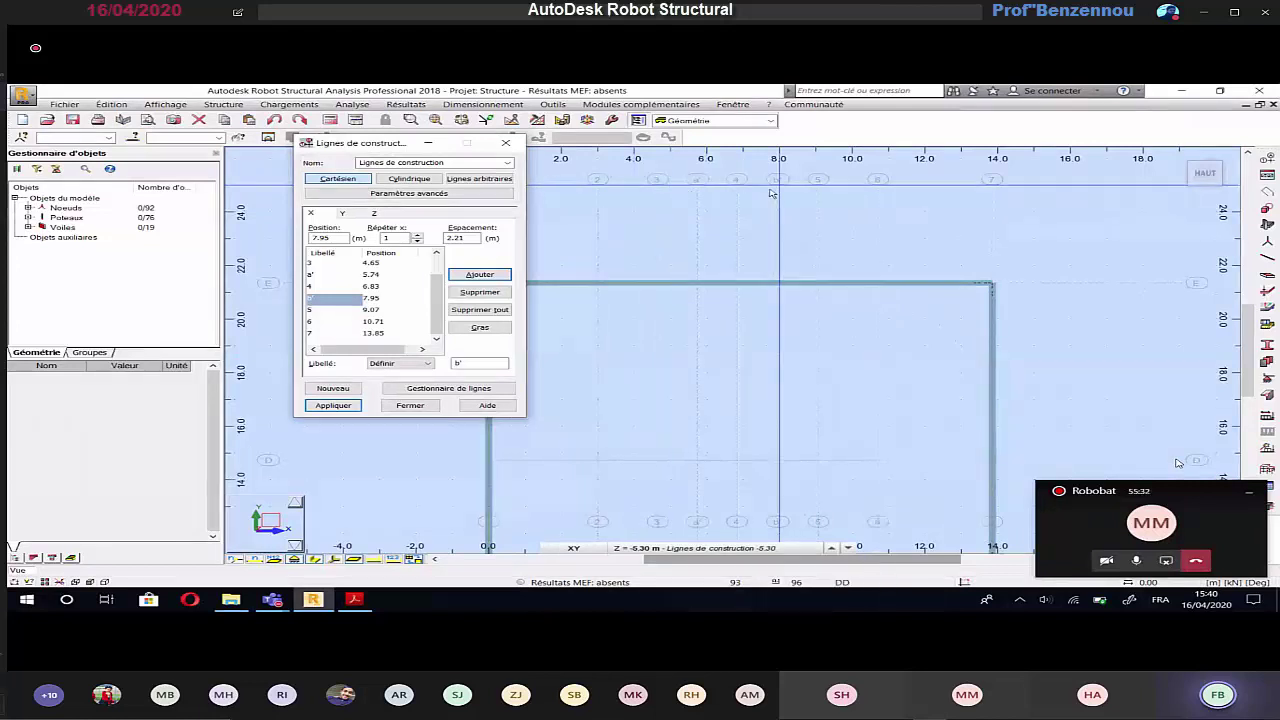
Step: Check the vertical core dimensions on the PDF plan and add a Y construction line labelled a, 1.45 m from axis B
key(alt+Tab)
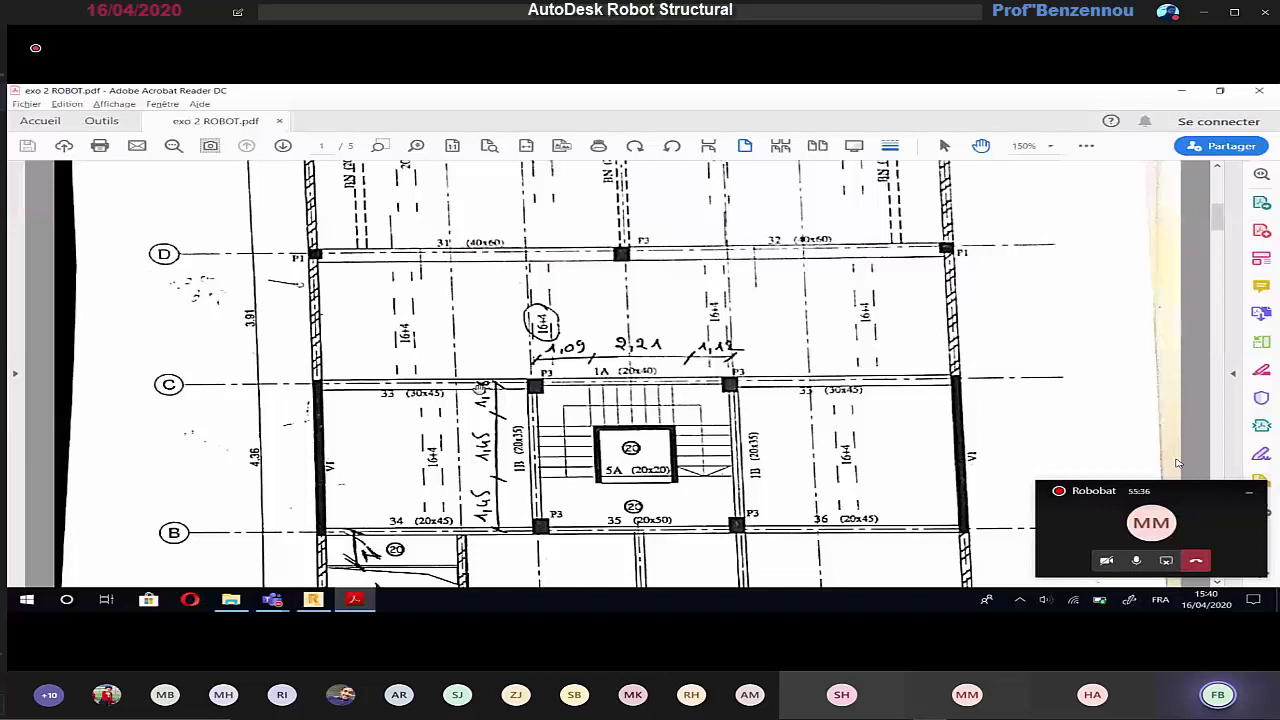
scroll(481, 386, down, 1)
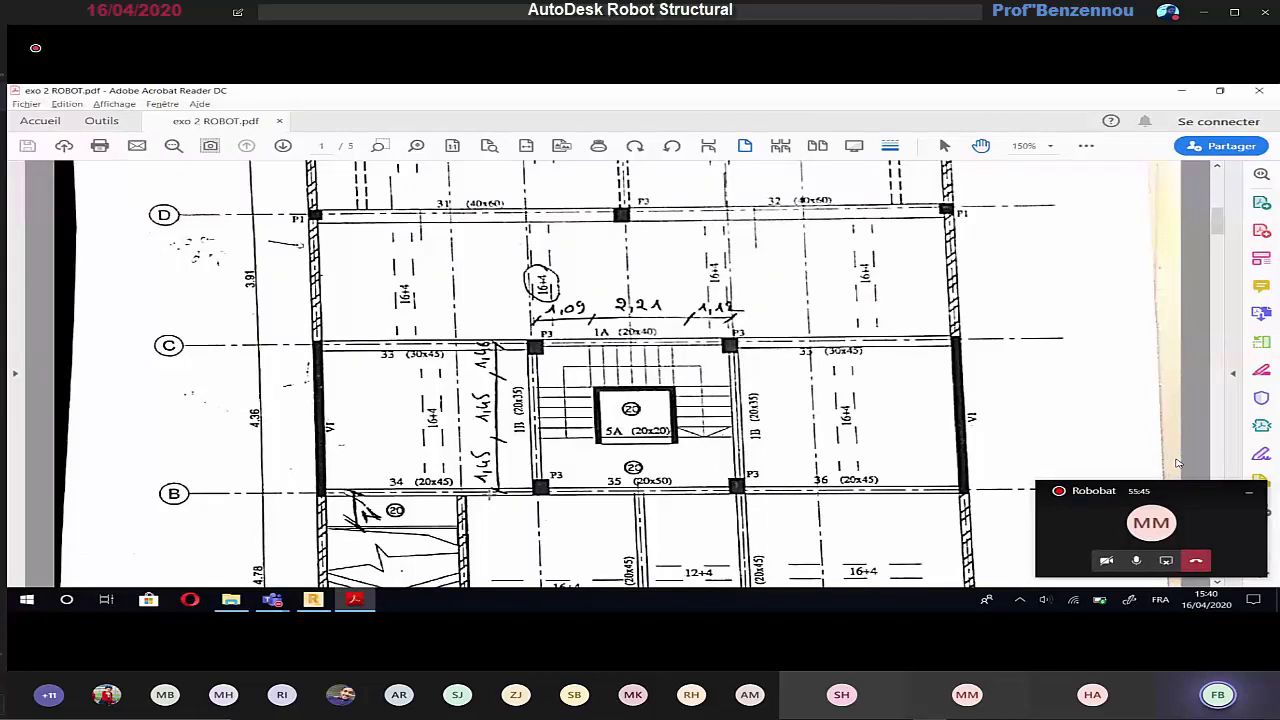
key(alt+Tab)
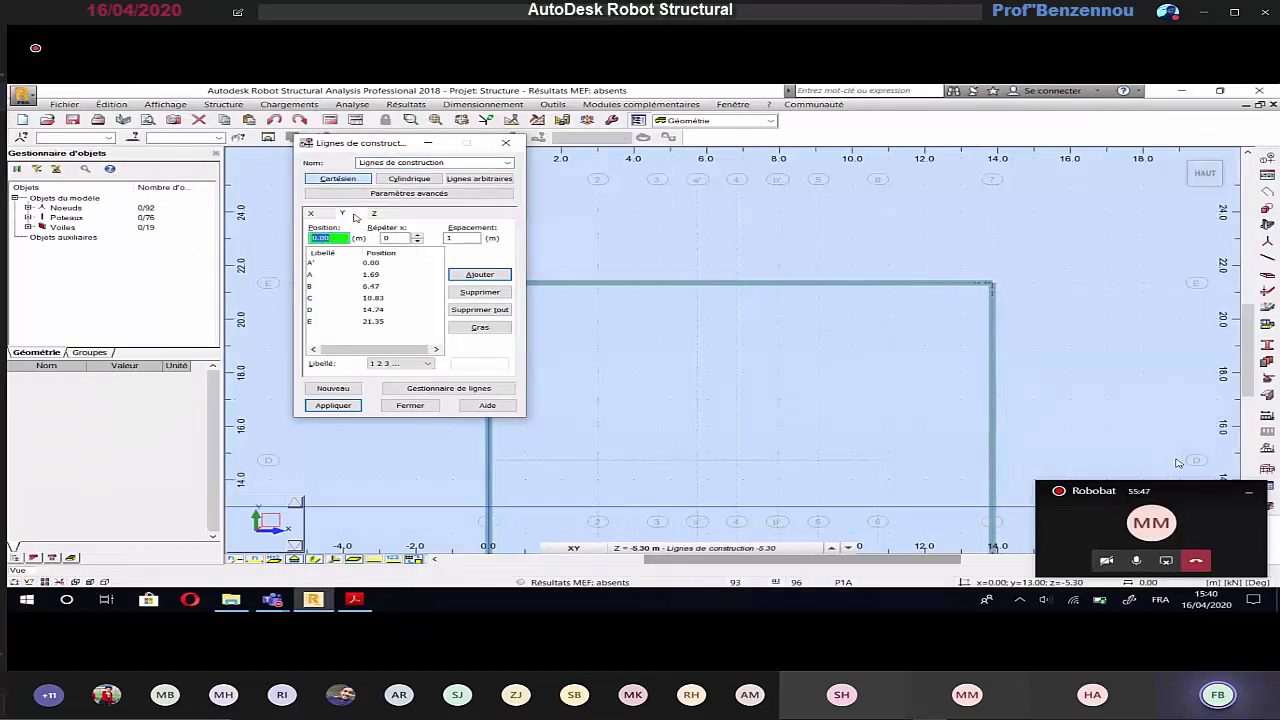
click(313, 287)
click(418, 235)
key(Tab)
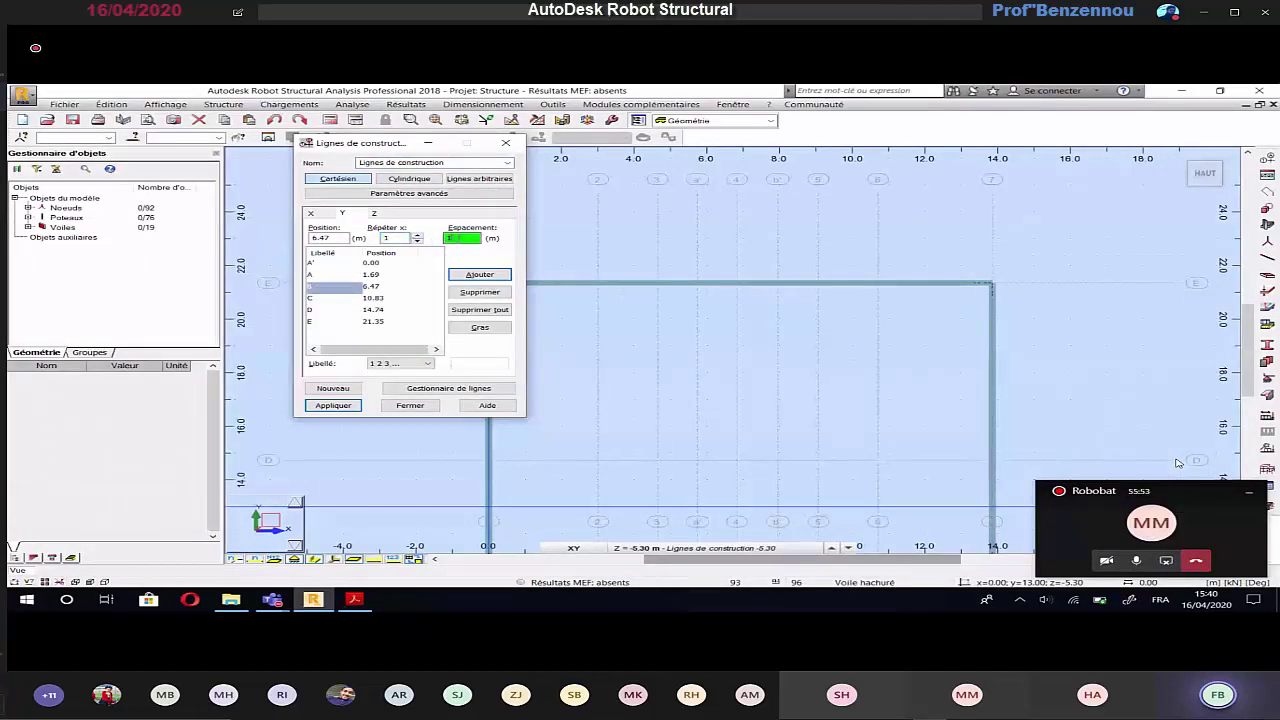
text(1.45)
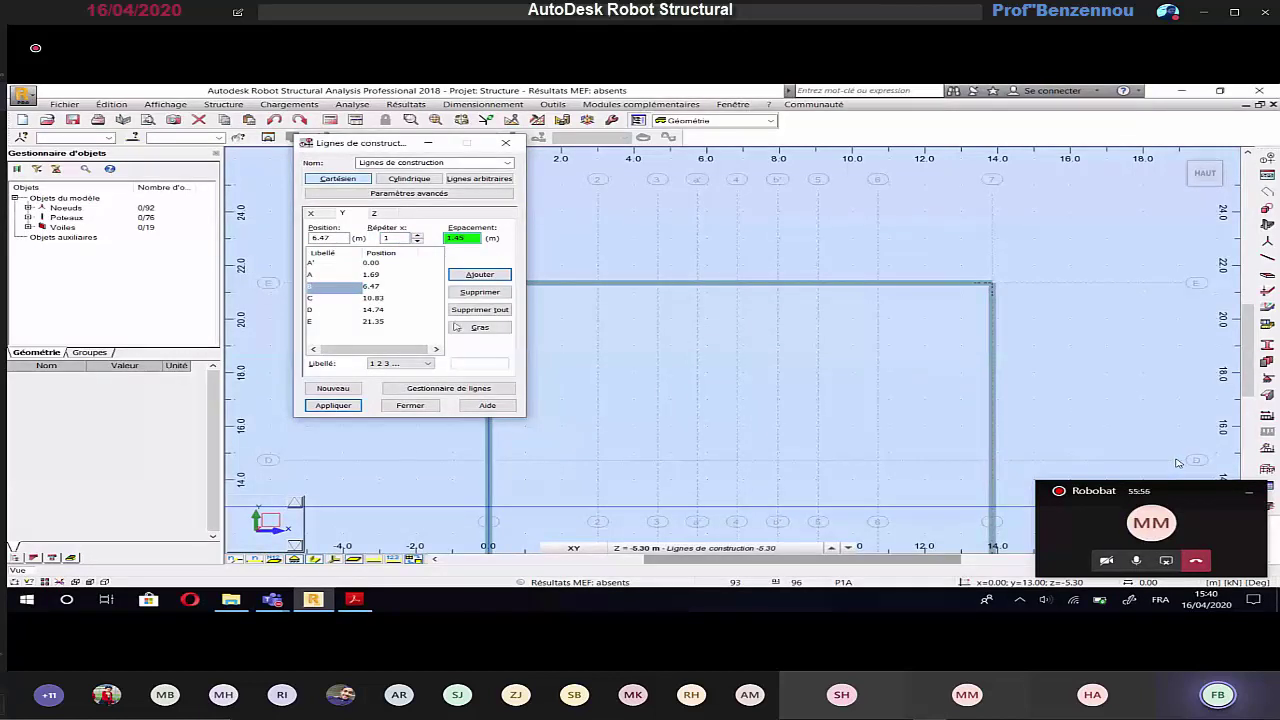
click(430, 364)
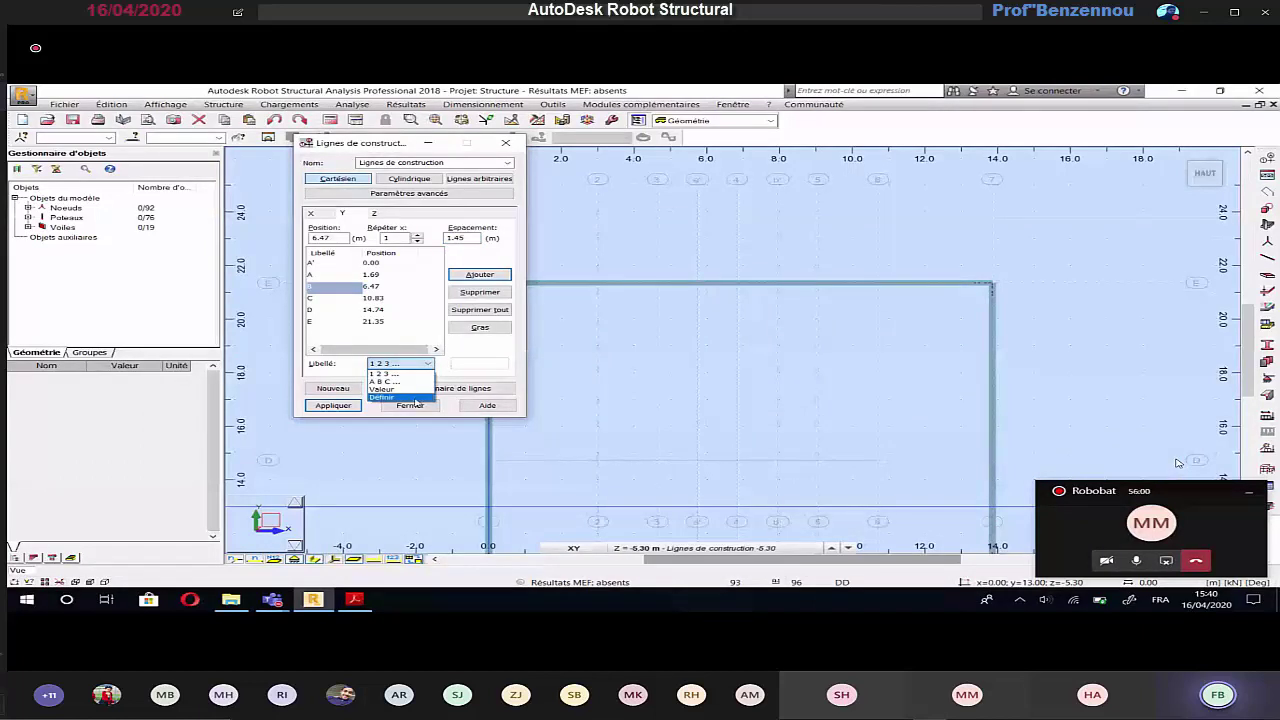
click(415, 398)
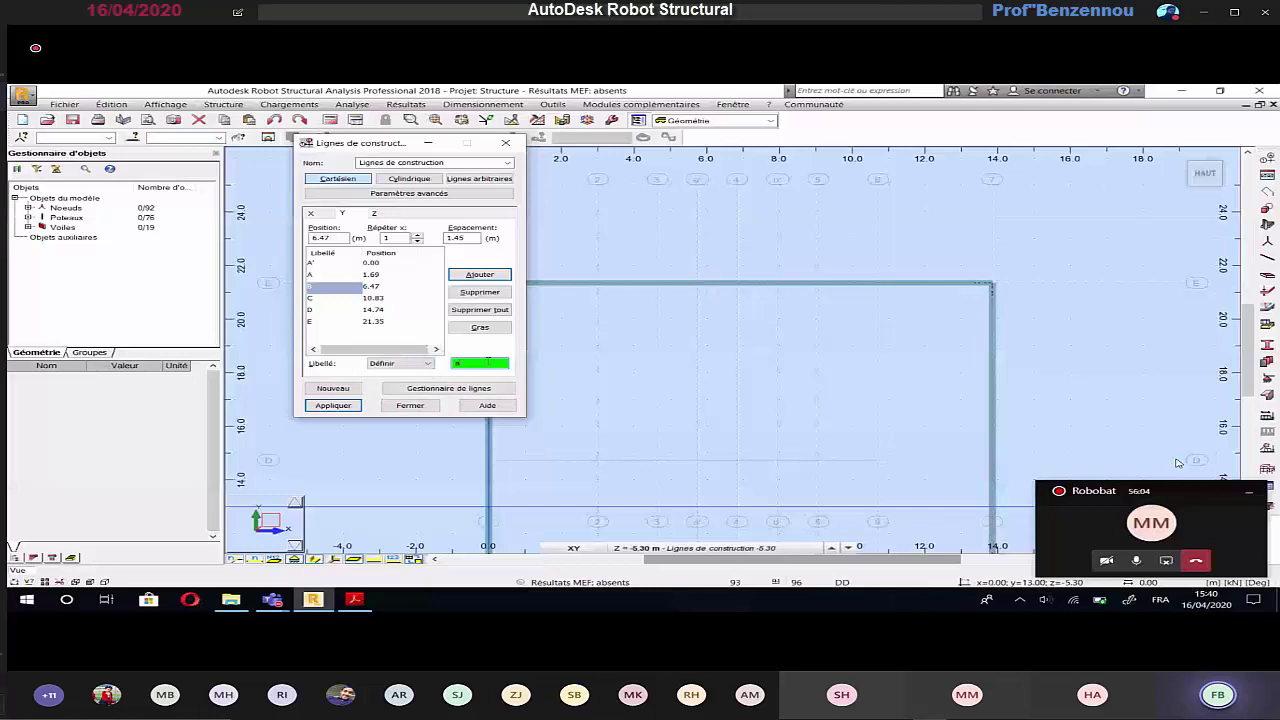
click(481, 275)
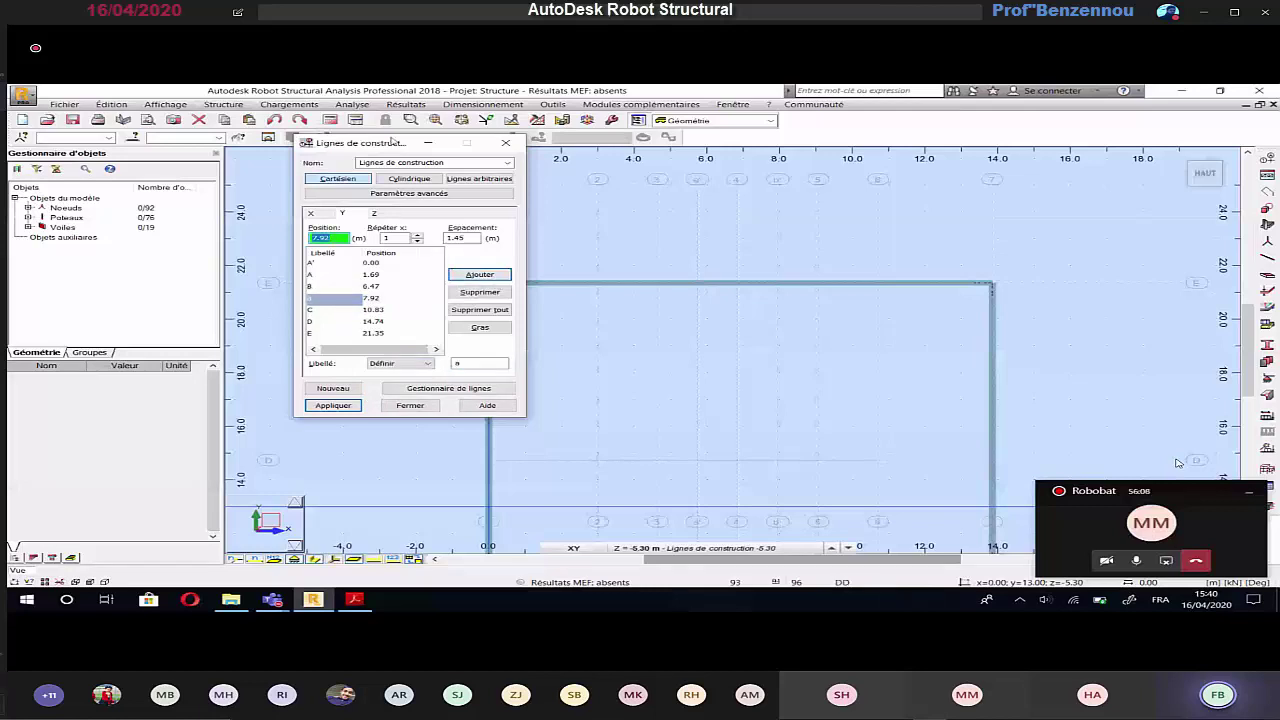
Step: Apply the new Y construction line a and check its position just beyond axis B in the plan
drag(392, 142, 172, 160)
scroll(363, 476, down, 4)
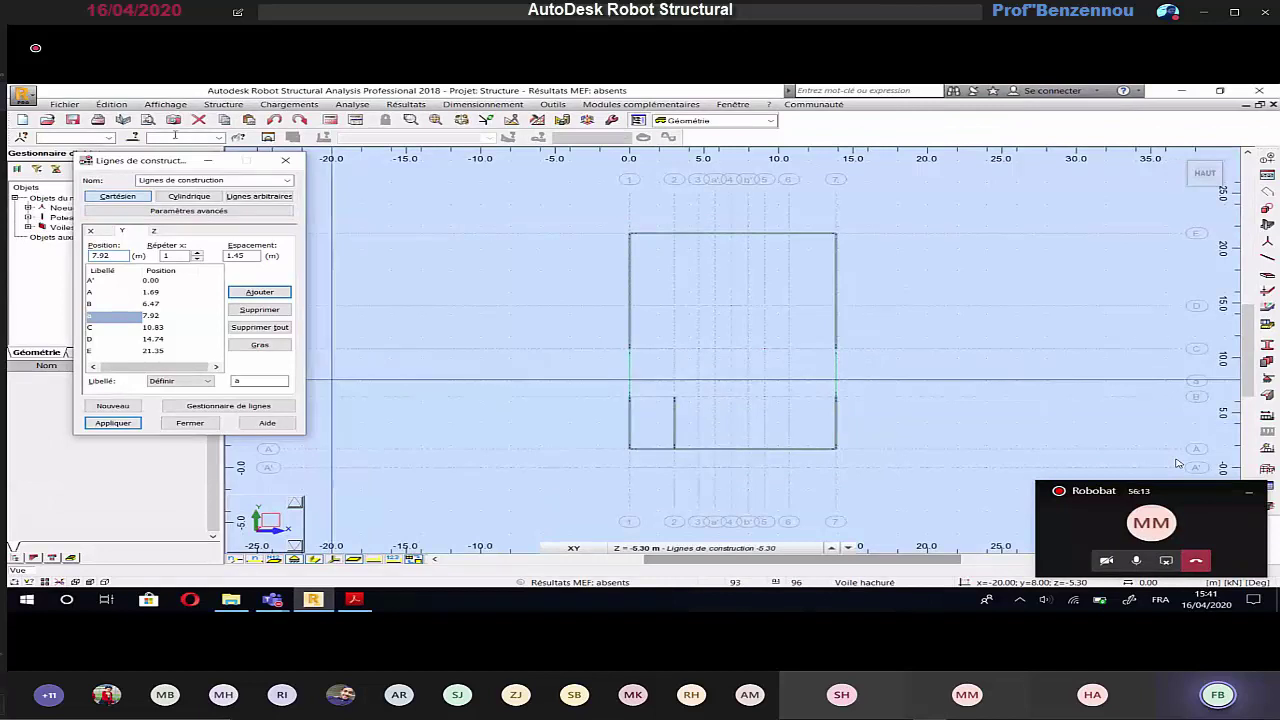
drag(162, 166, 100, 167)
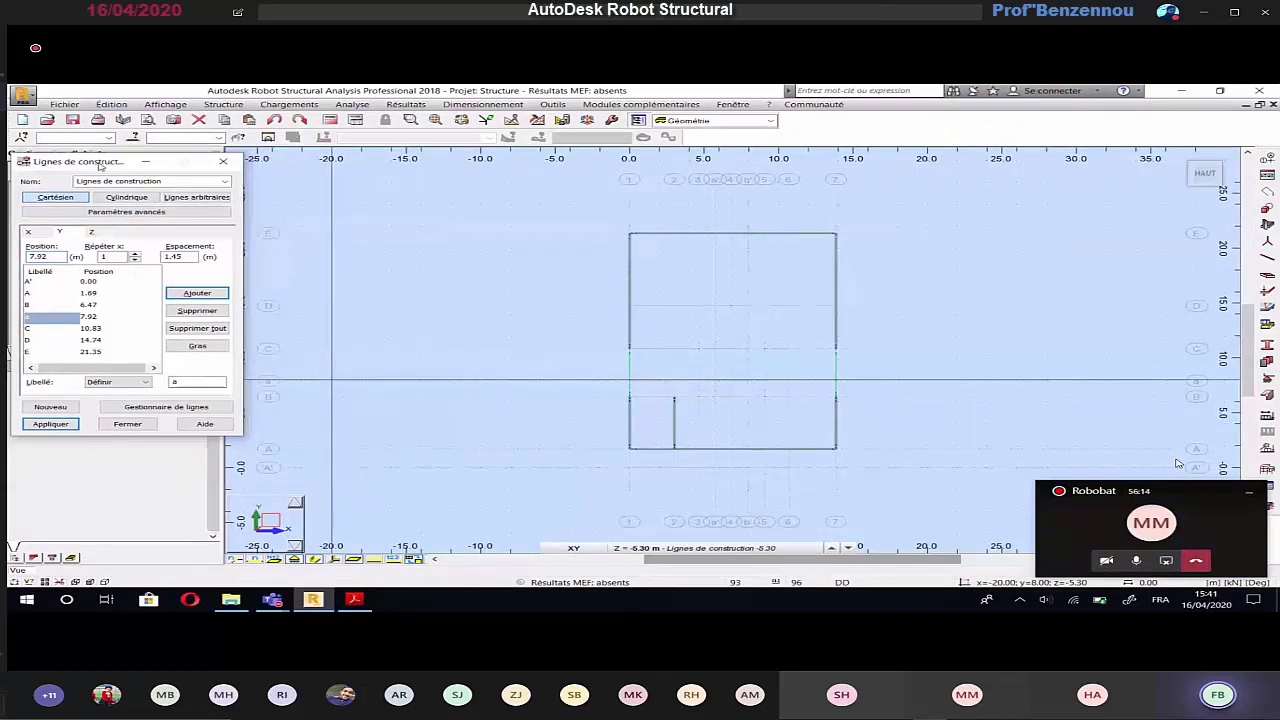
scroll(258, 400, up, 1)
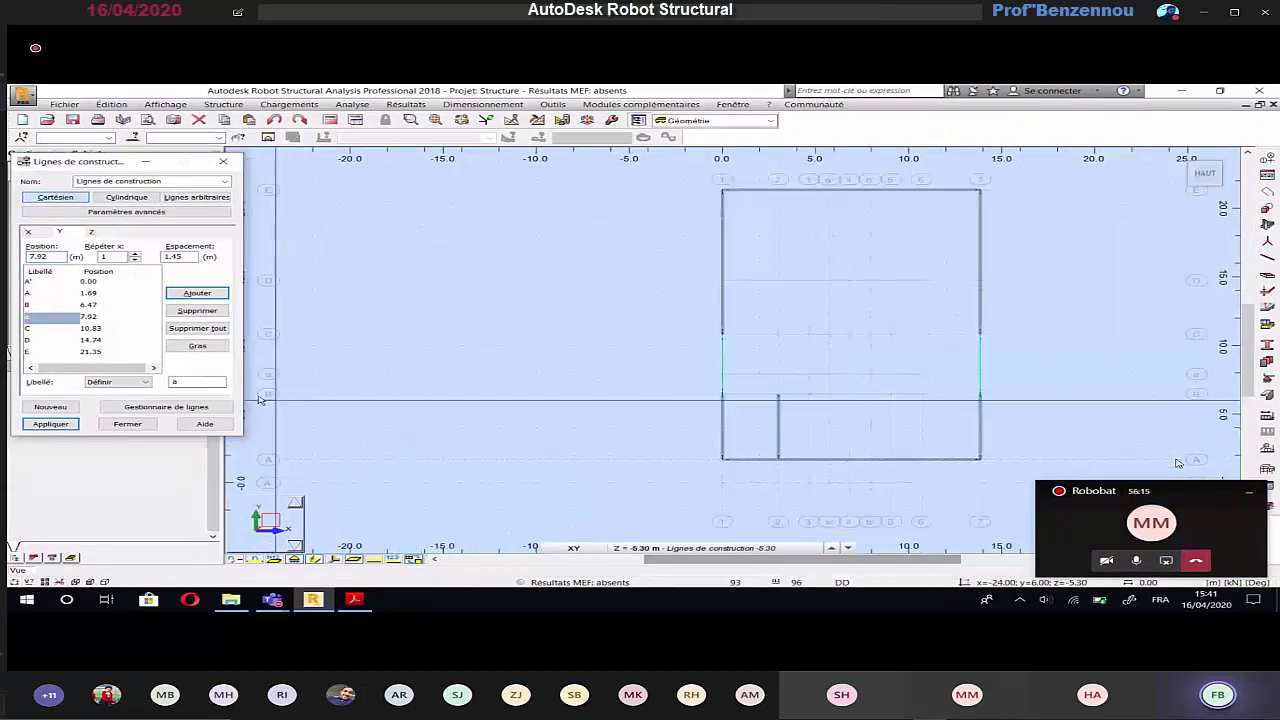
scroll(258, 400, up, 1)
scroll(263, 351, up, 1)
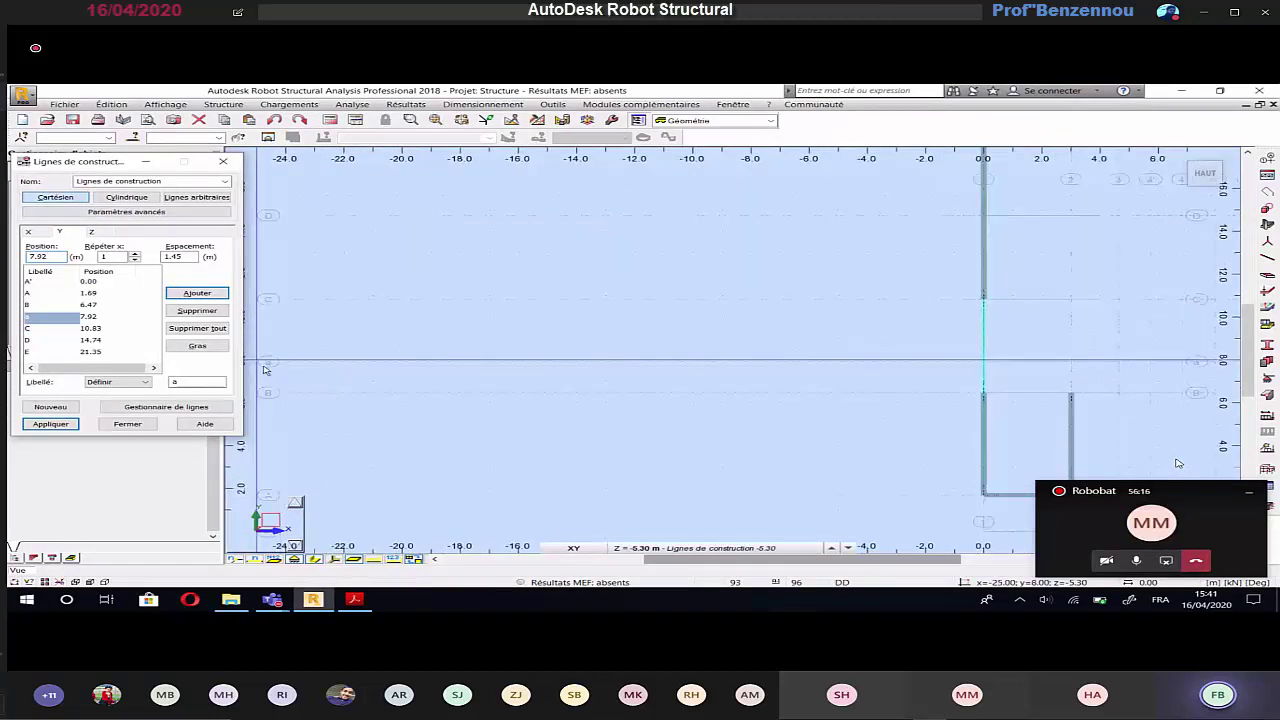
Step: Recheck the core dimensions on the PDF, add a Y construction line labelled b, 1.45 m from line a, and apply it
key(alt+Tab)
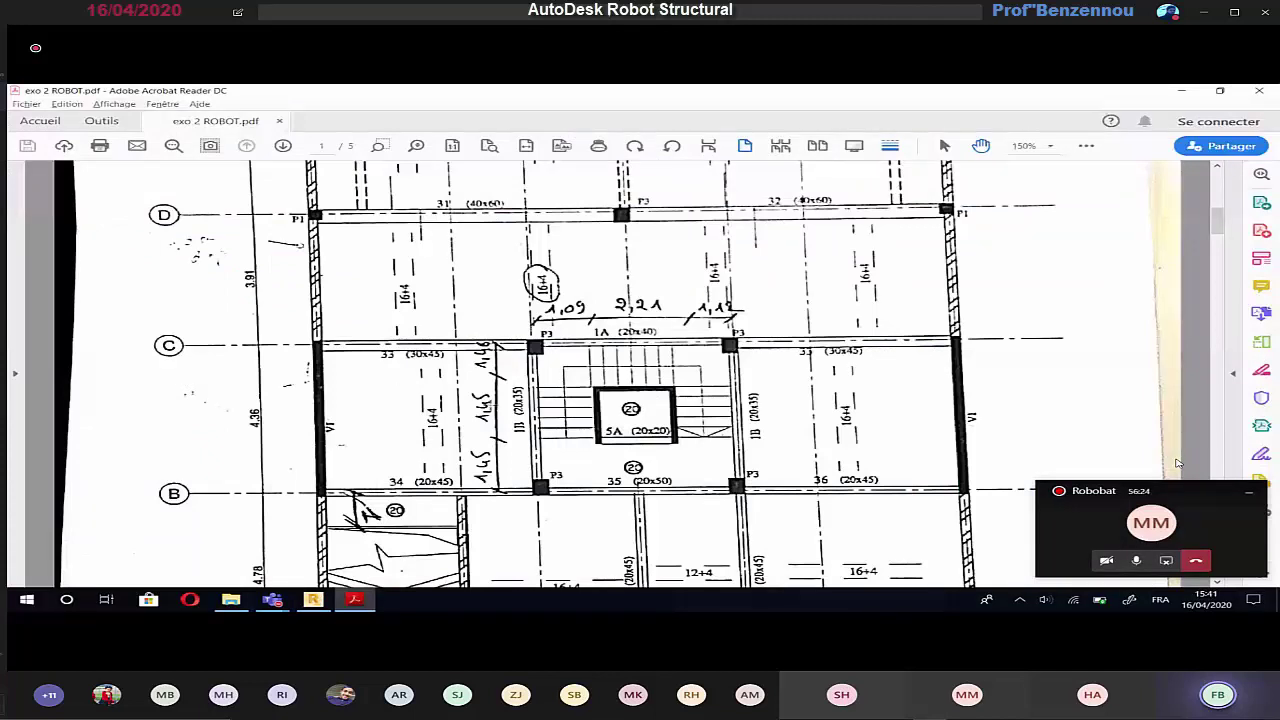
key(alt+Tab)
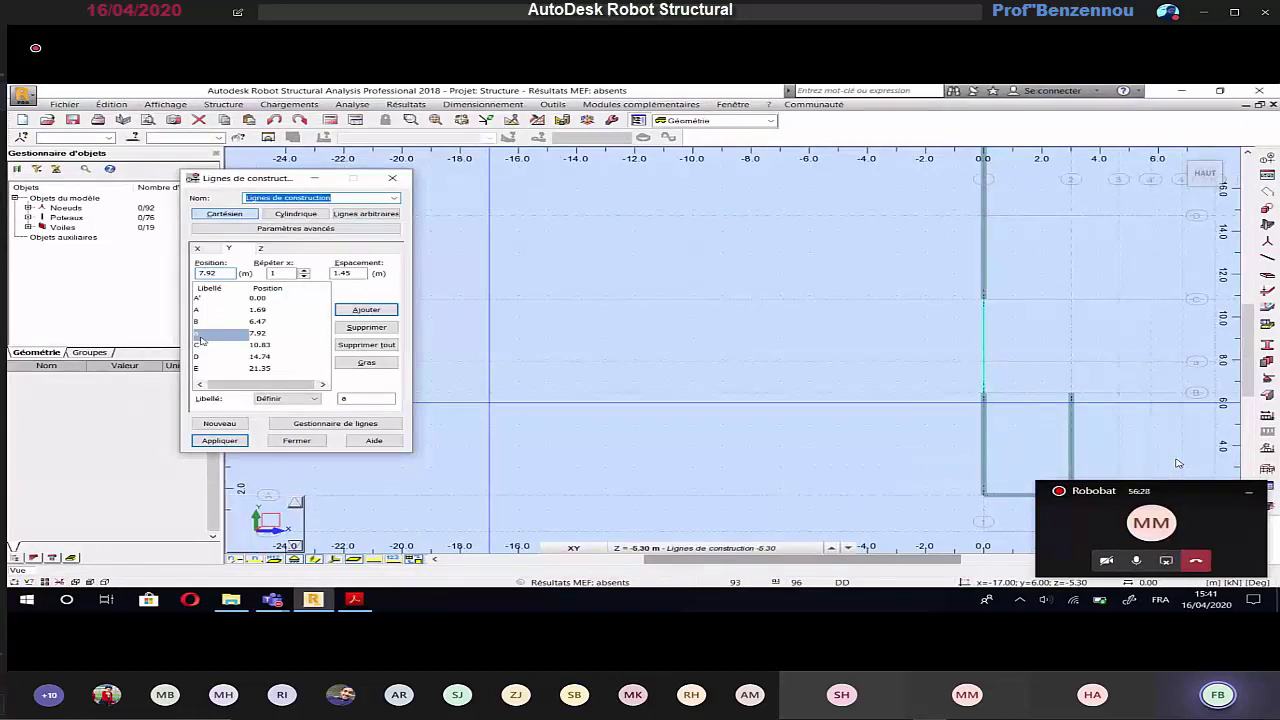
double_click(355, 274)
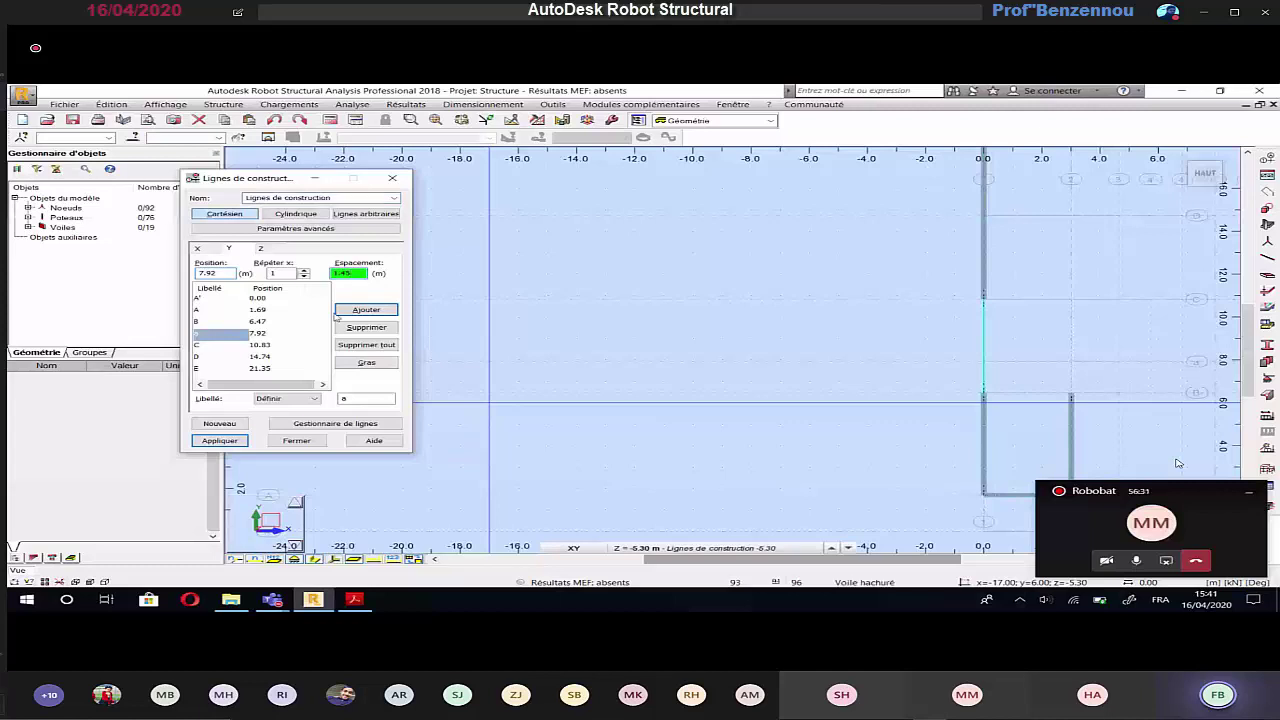
double_click(352, 398)
text(B)
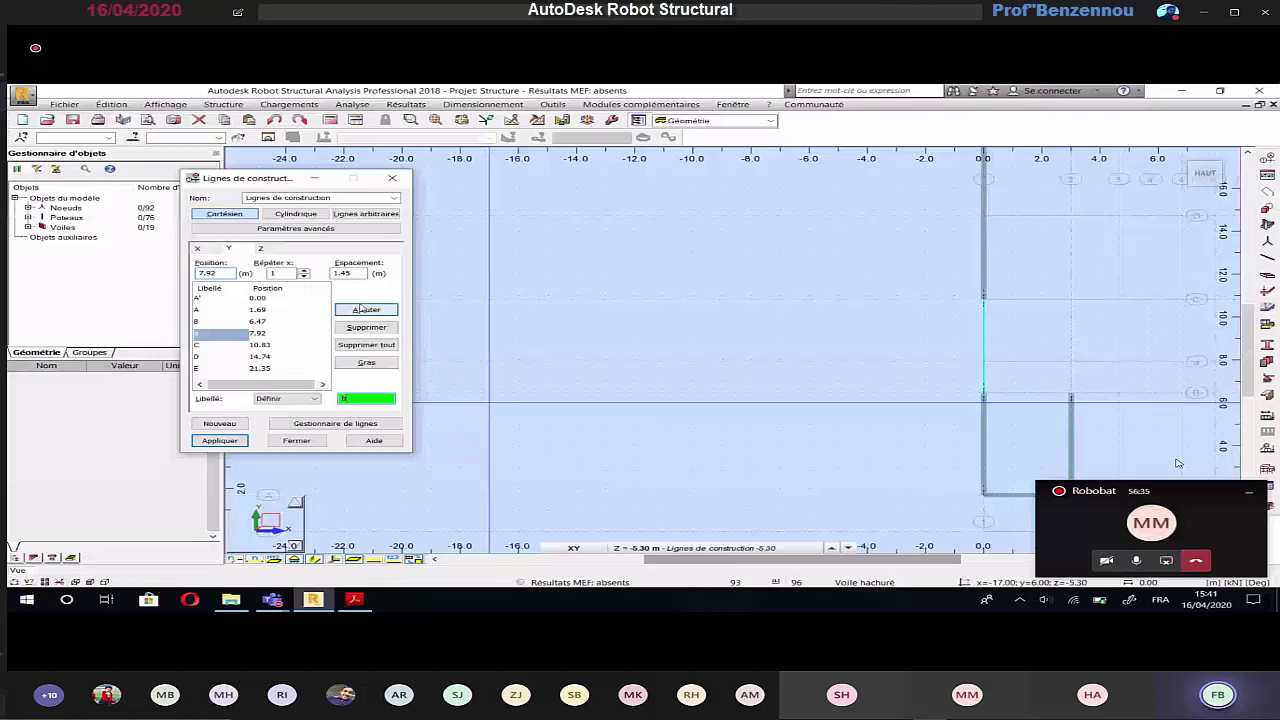
click(366, 309)
drag(247, 171, 47, 180)
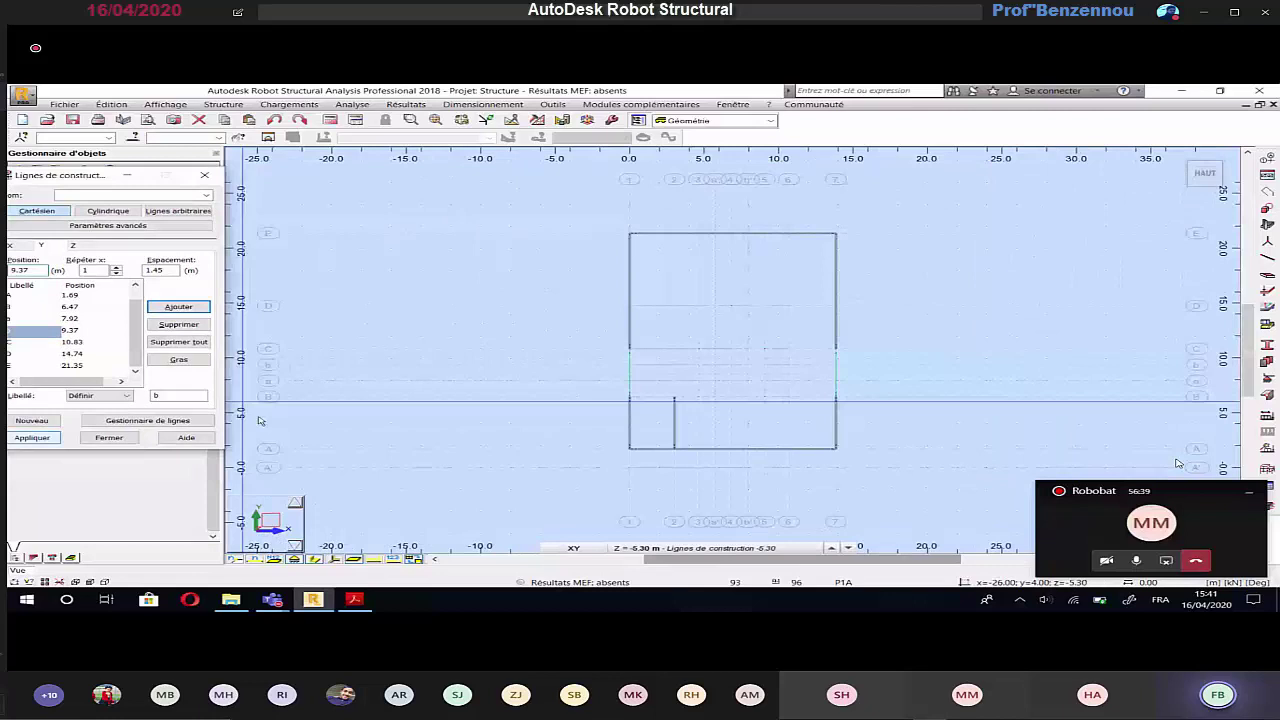
Step: Examine construction lines a', b', a and b around the core in plan and compare them with the stairwell on the PDF
scroll(258, 420, up, 2)
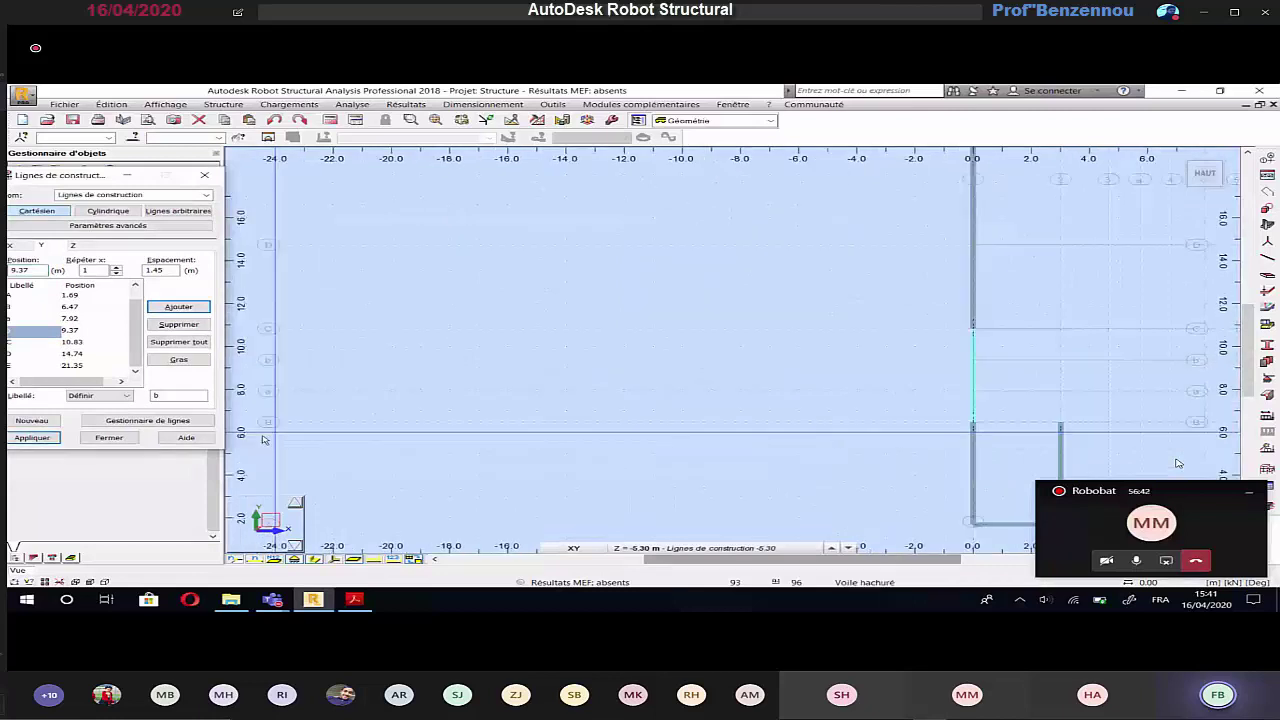
scroll(317, 374, down, 1)
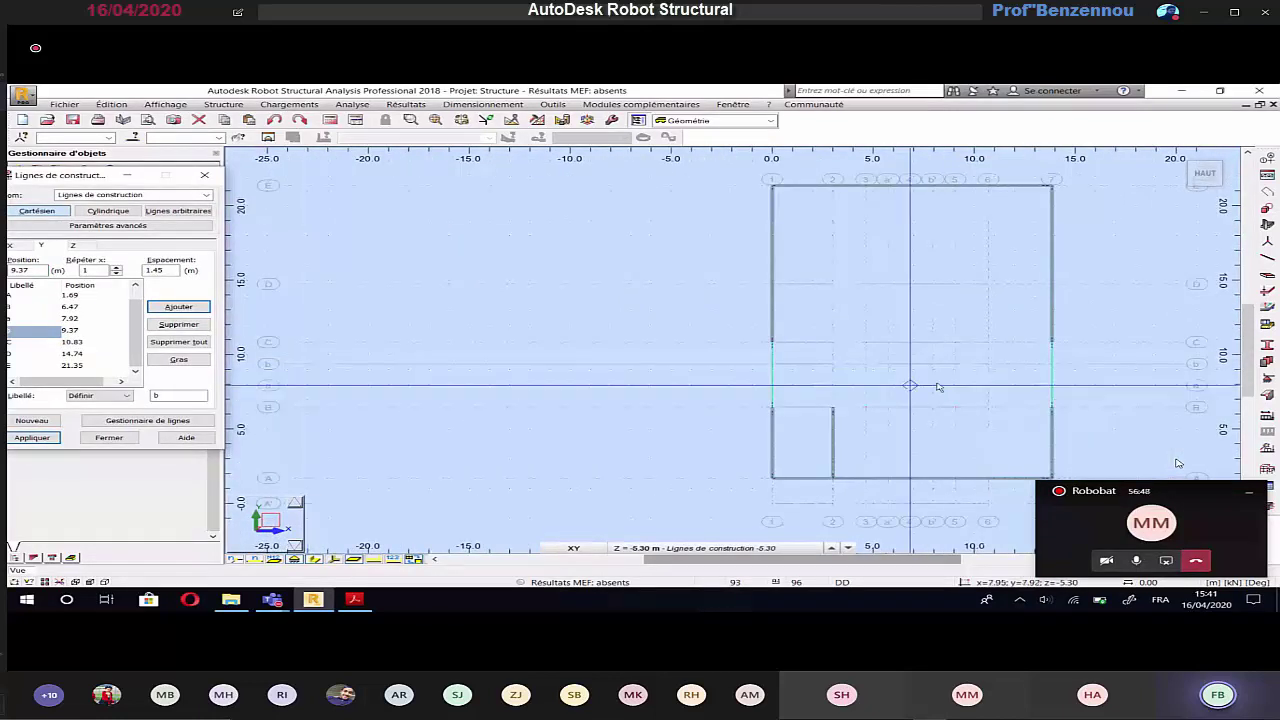
middle_drag(934, 385, 700, 391)
scroll(654, 396, up, 2)
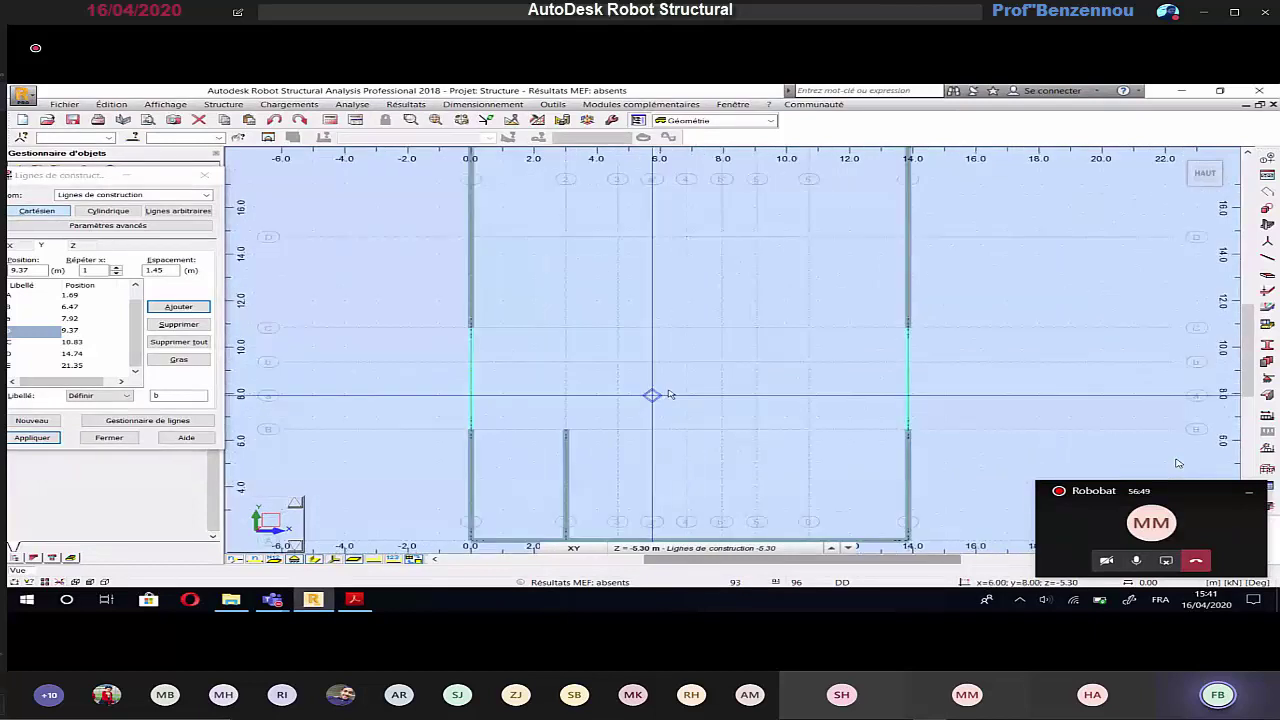
scroll(670, 394, up, 1)
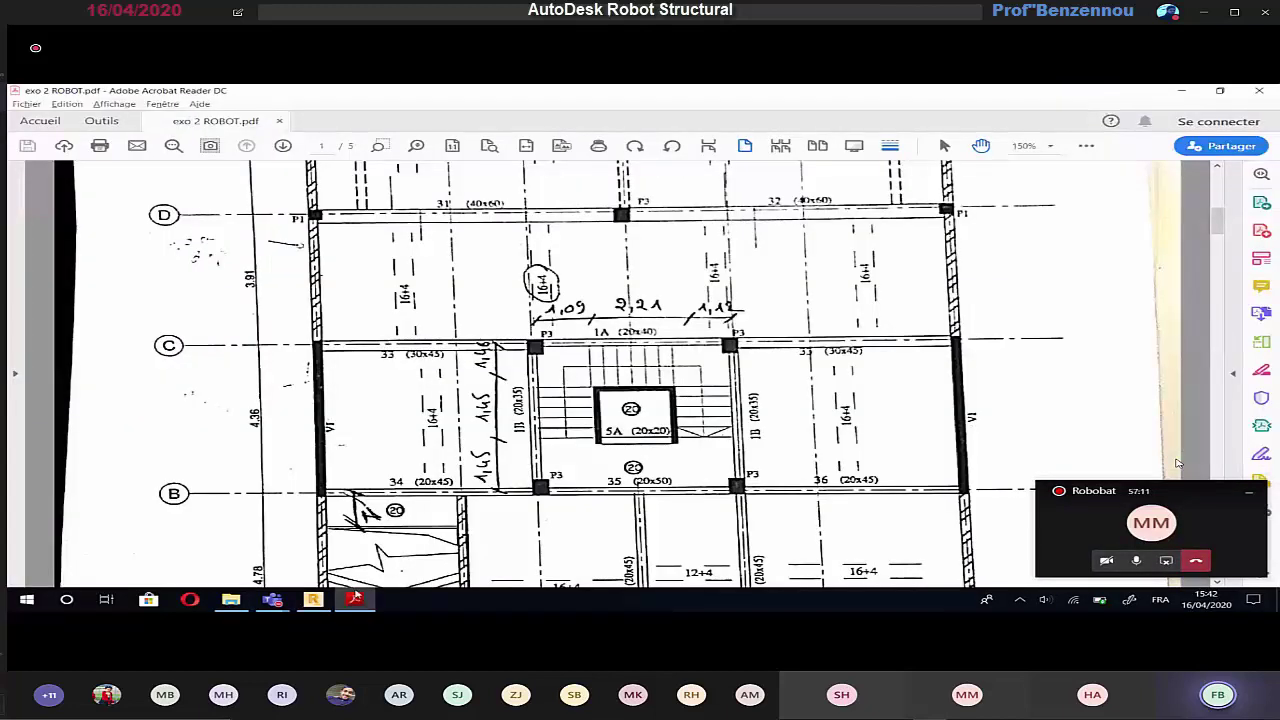
click(313, 599)
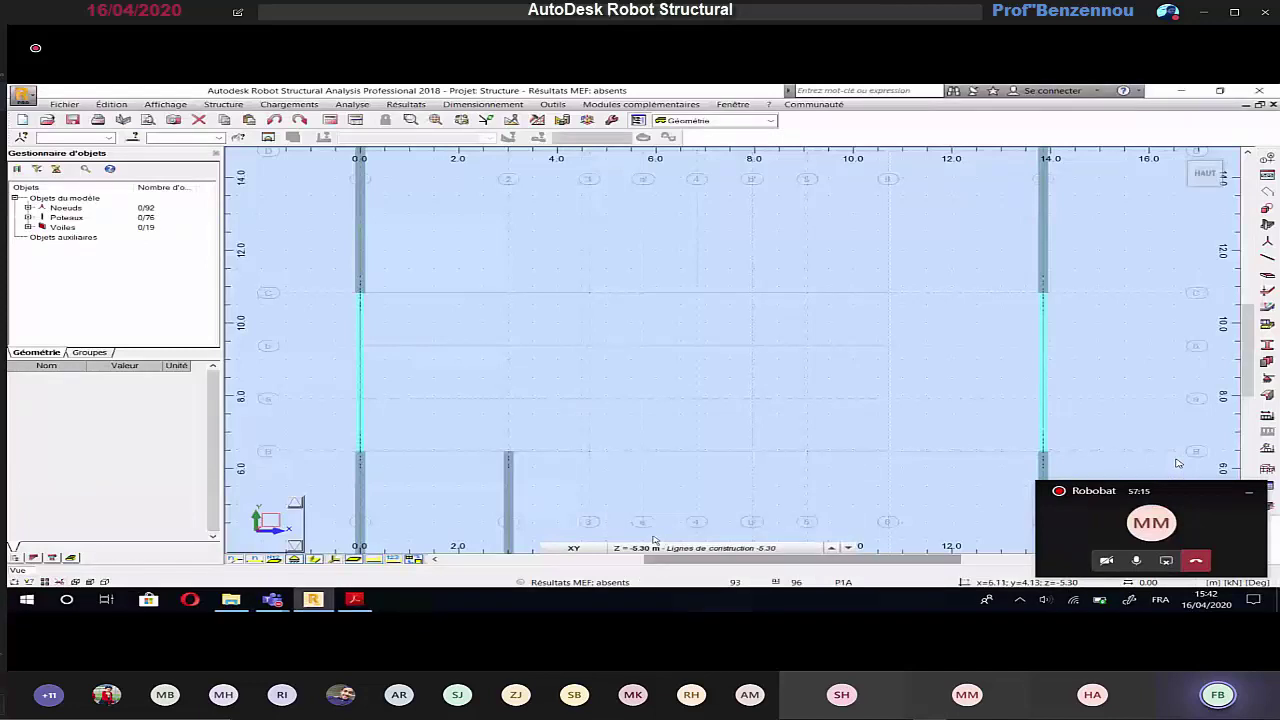
mouse_move(366, 606)
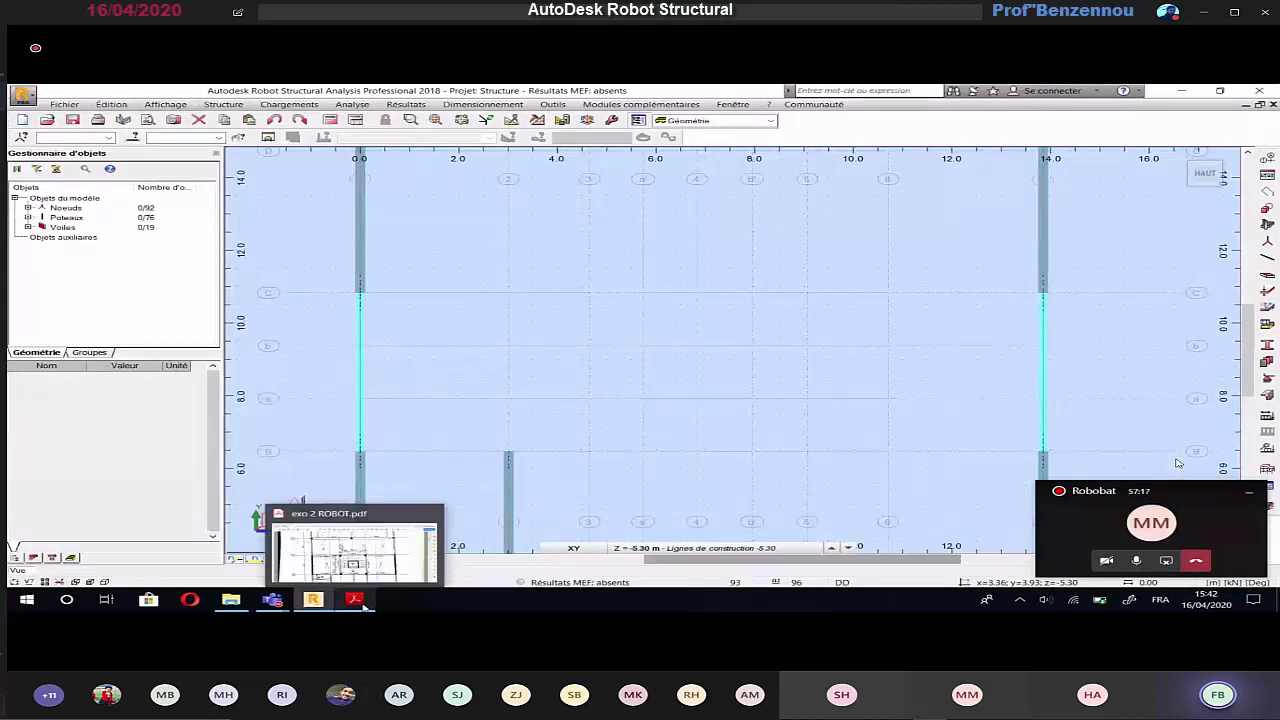
Step: Start a wall of type V1 Voile noir with its height set to 2.5 m, ready to pick its origin
click(223, 104)
click(264, 253)
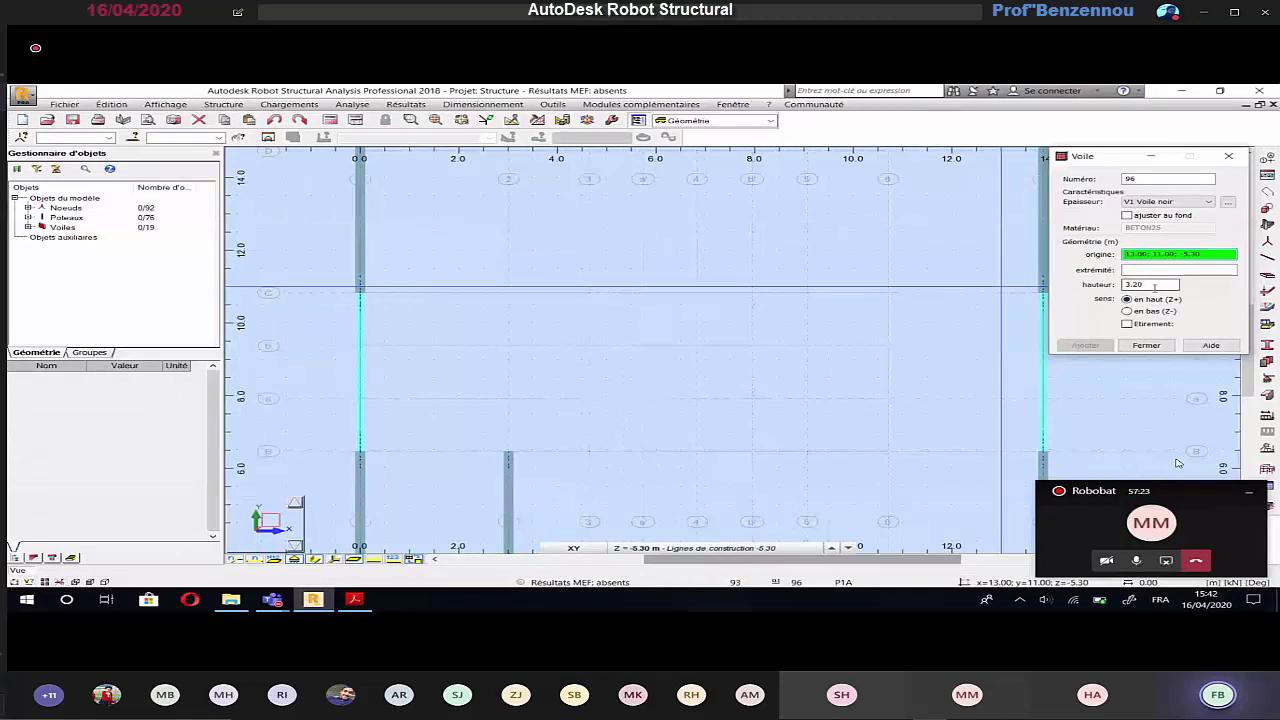
double_click(1155, 287)
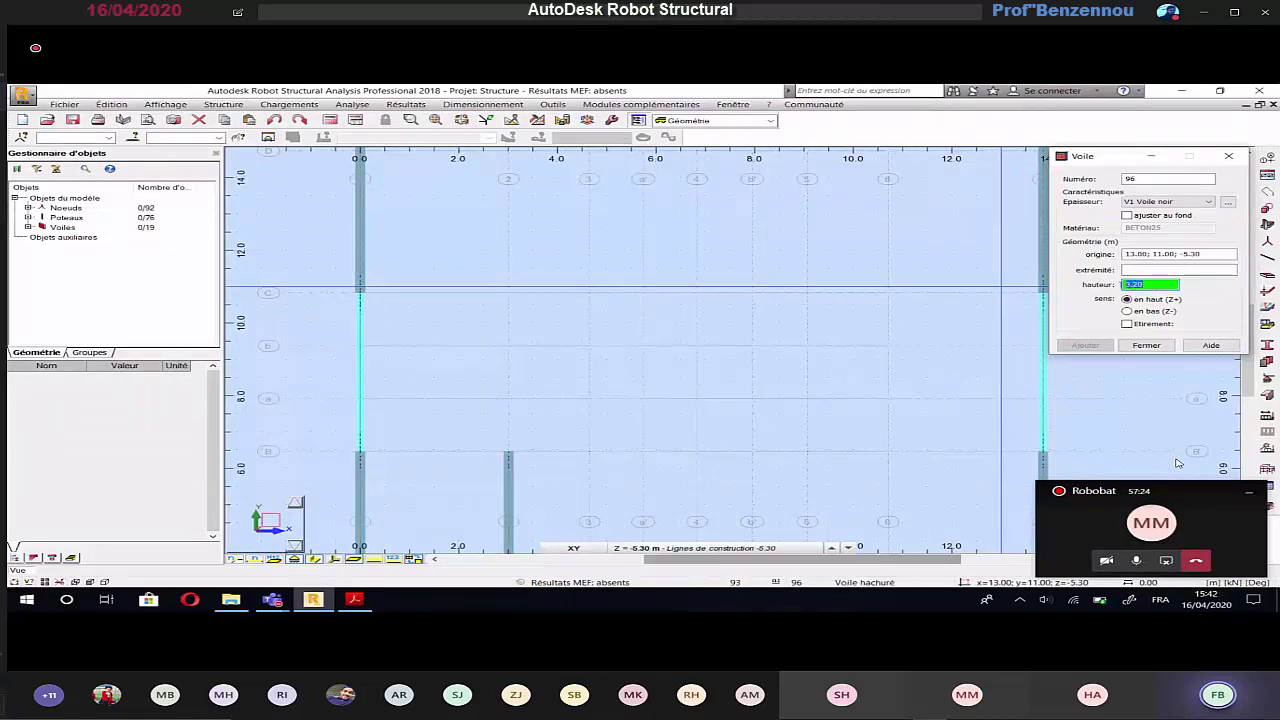
text(2.5)
click(1217, 250)
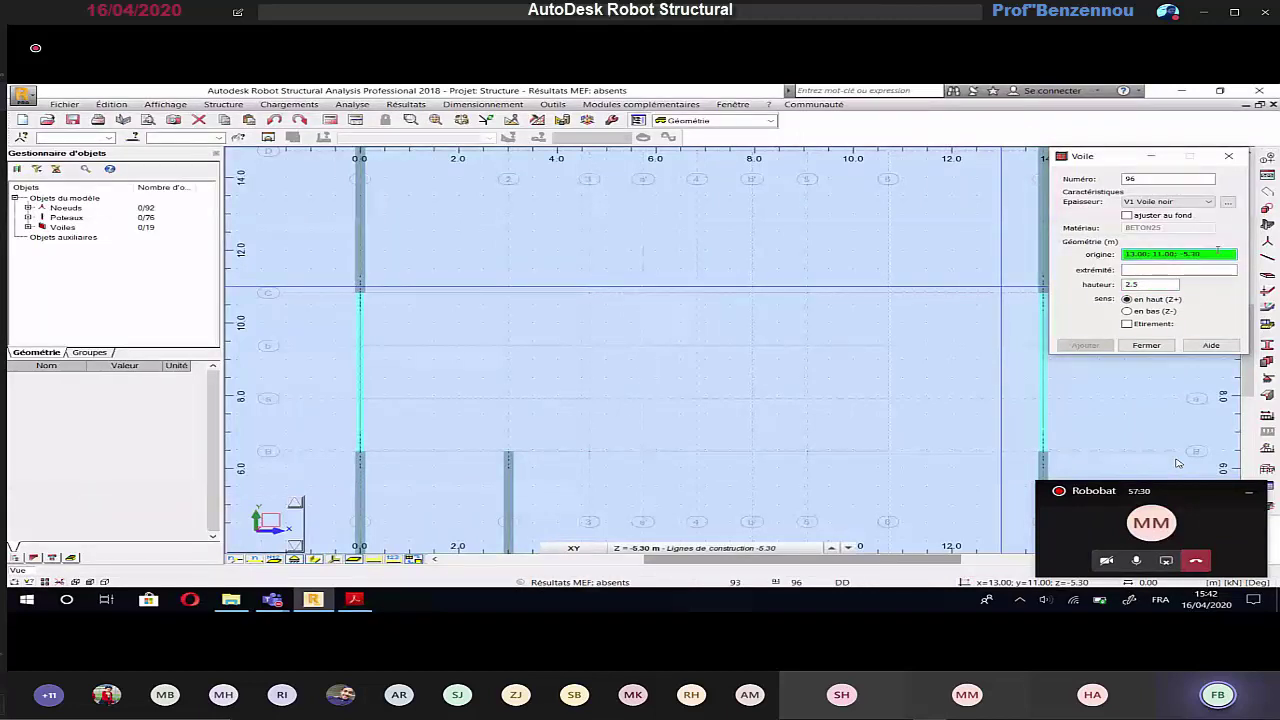
Step: Following the PDF, draw the U-shaped core walls at level -5.30 m: line a' from a to b, line b to b', and line b' back to a
key(alt+Tab)
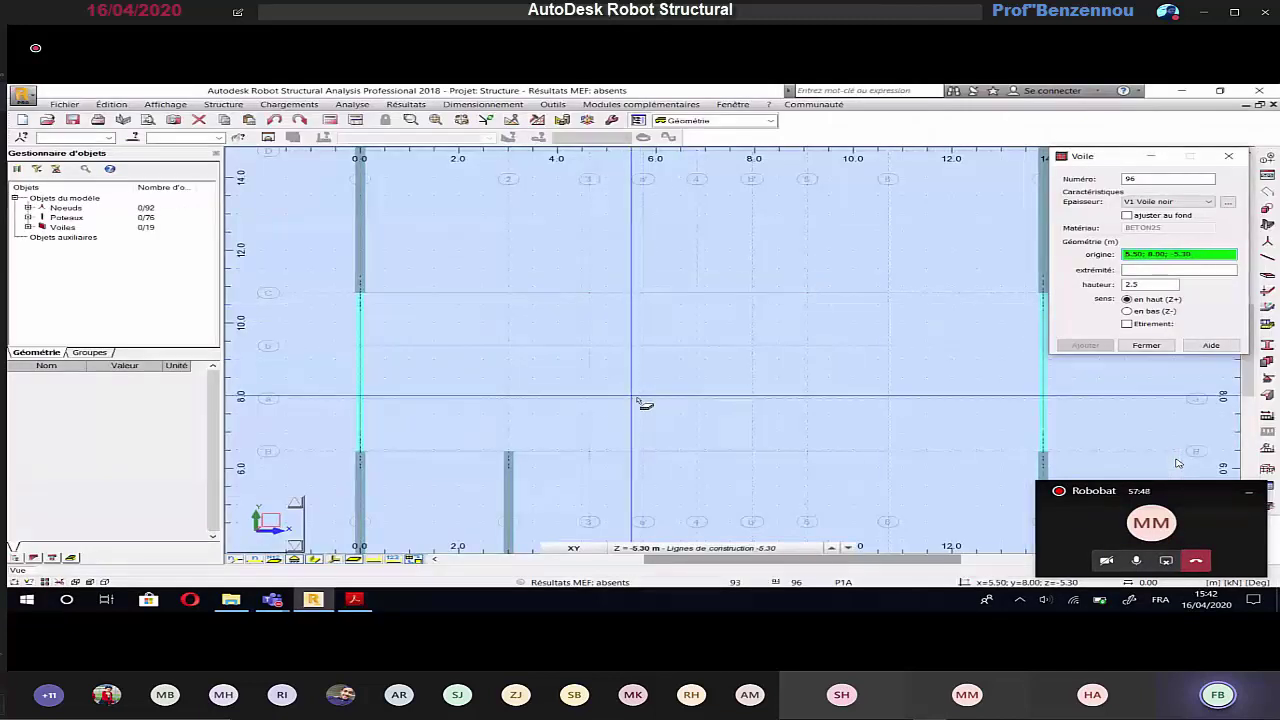
click(645, 400)
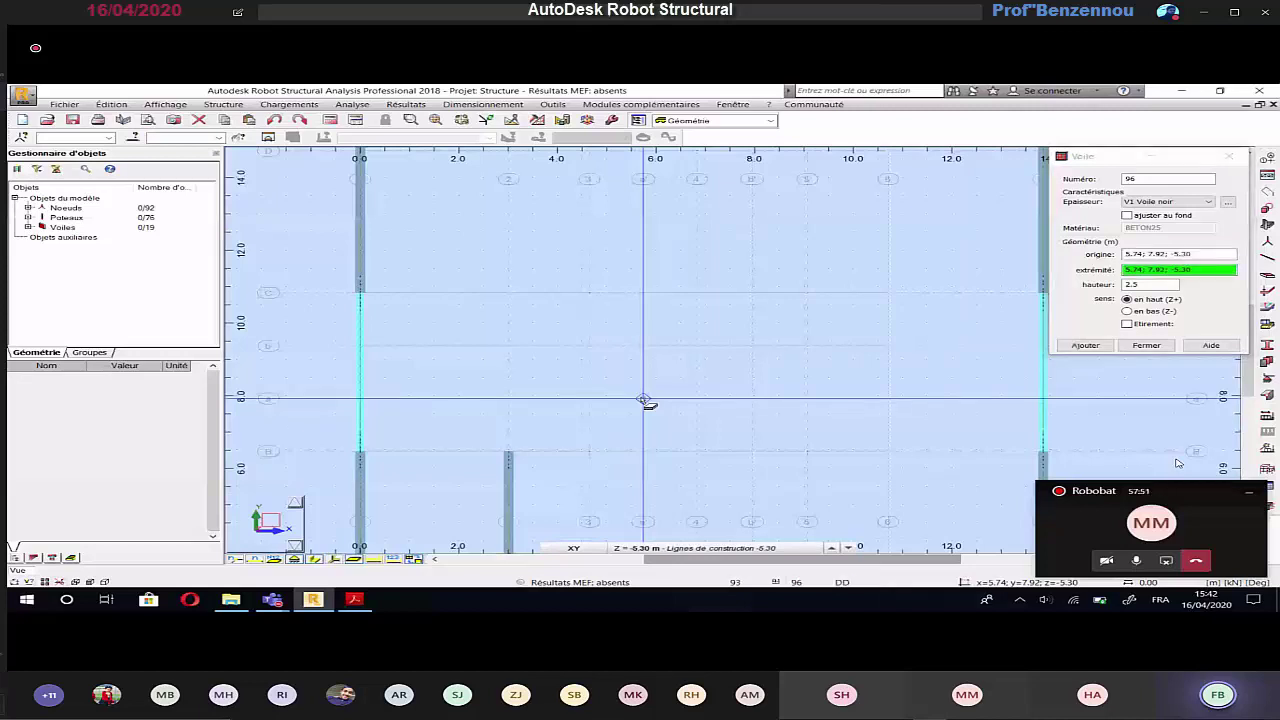
click(644, 349)
key(alt+Tab)
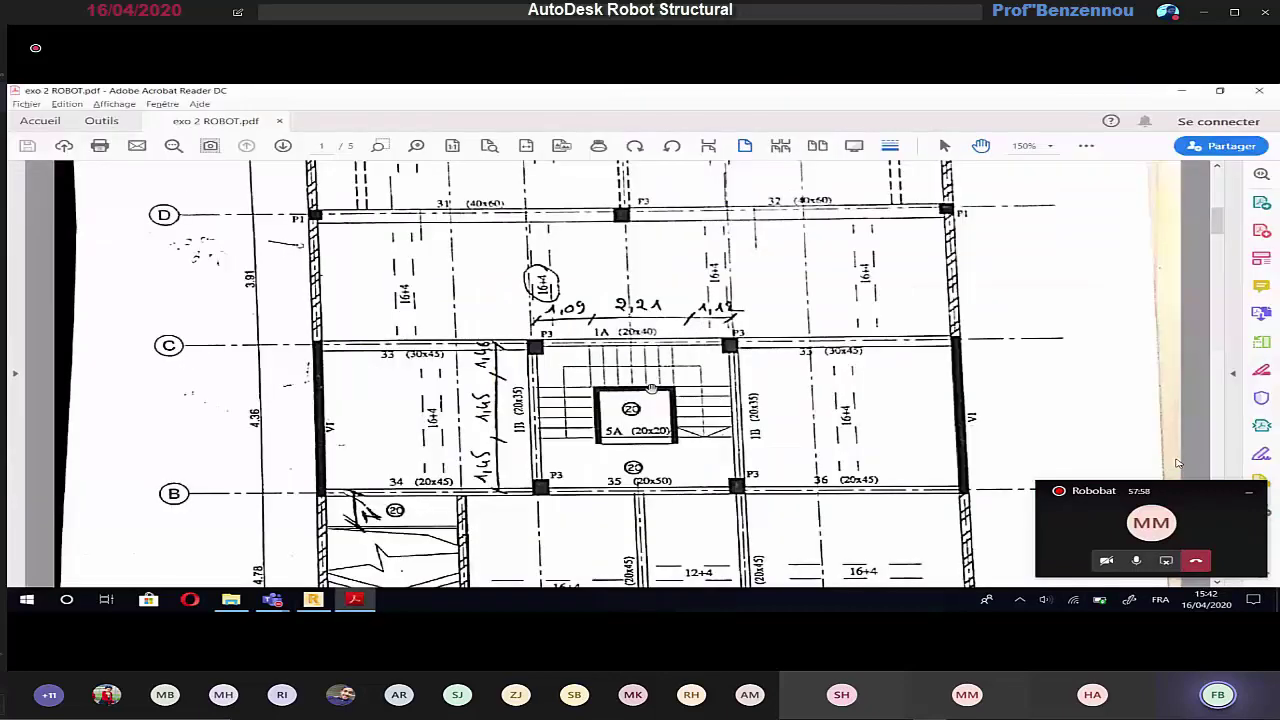
key(alt+Tab)
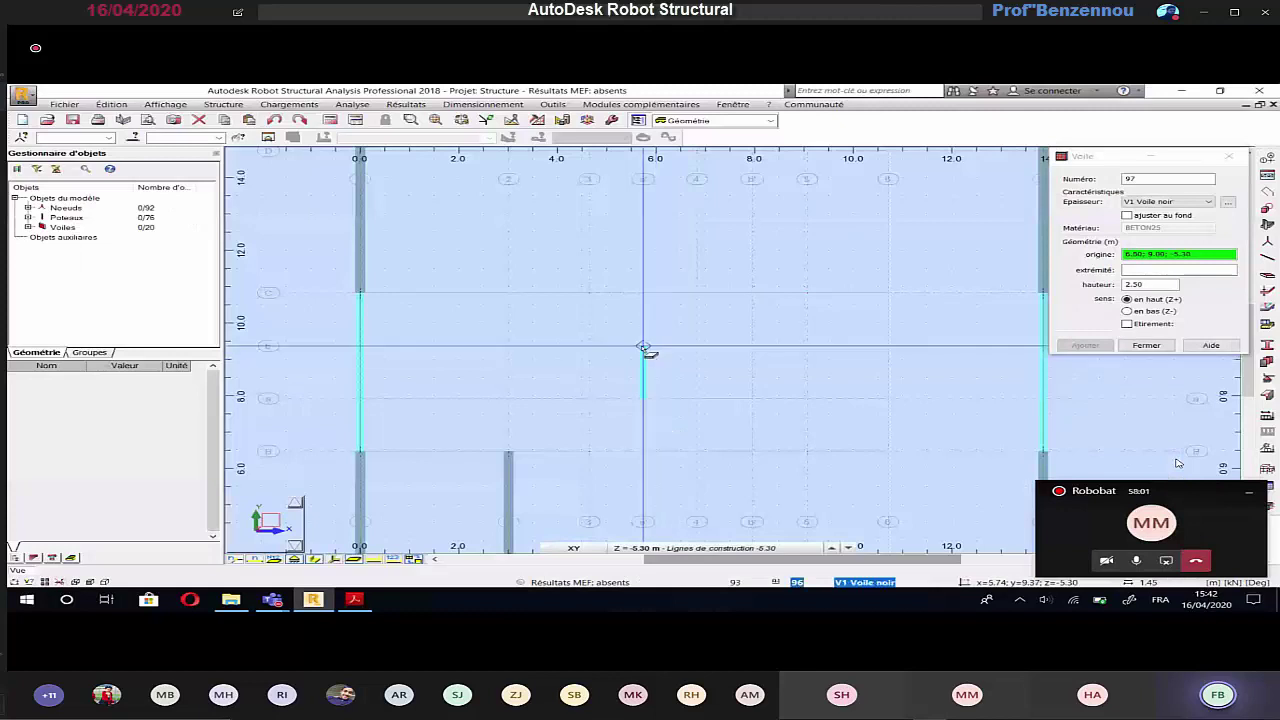
click(644, 349)
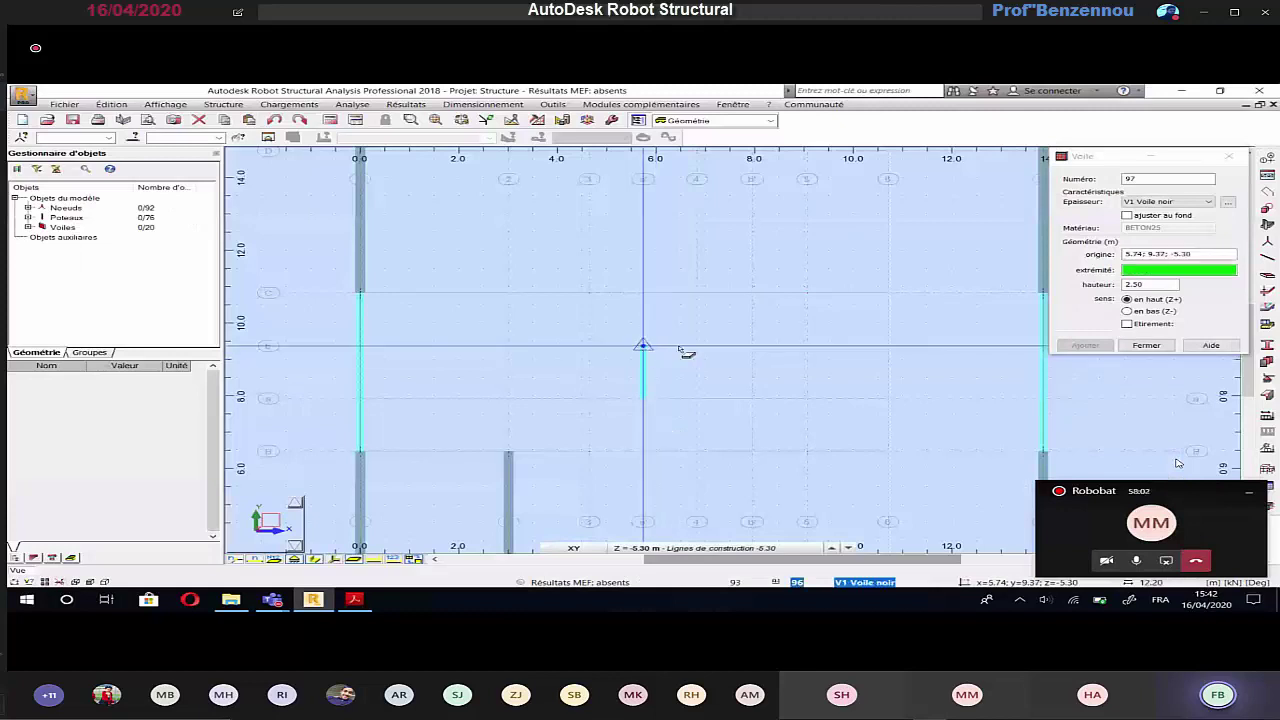
click(752, 349)
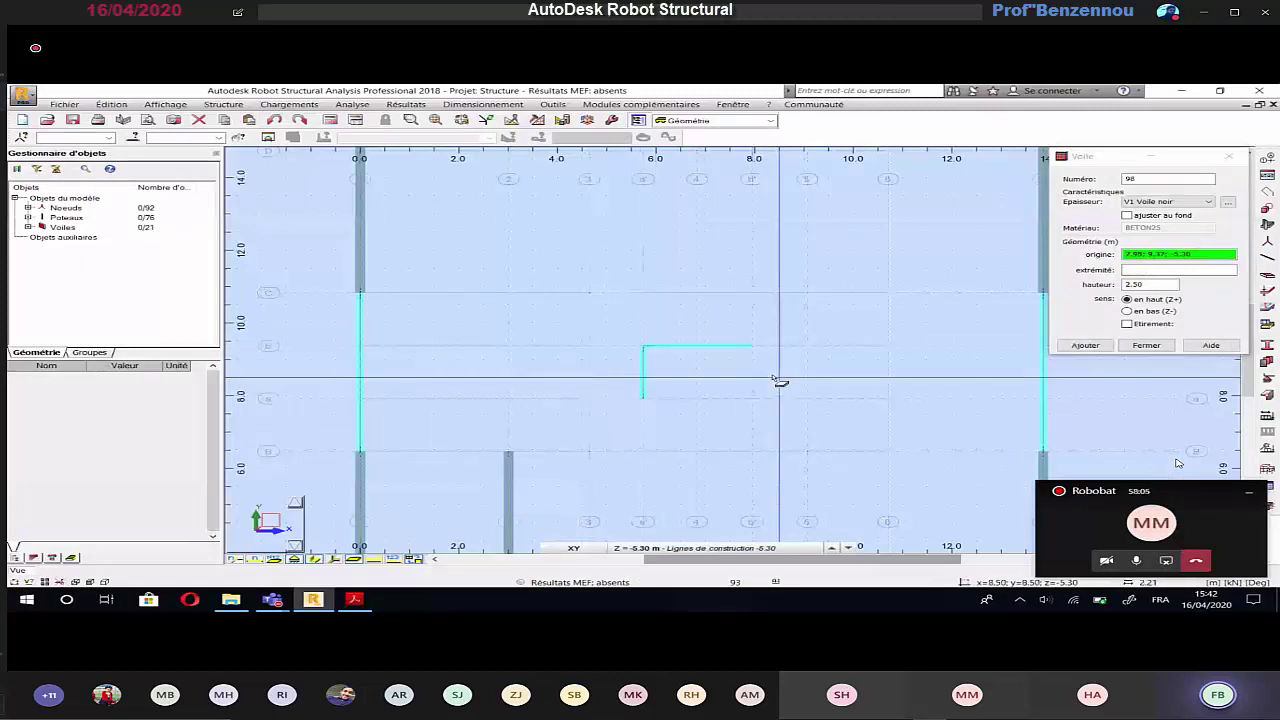
key(alt+Tab)
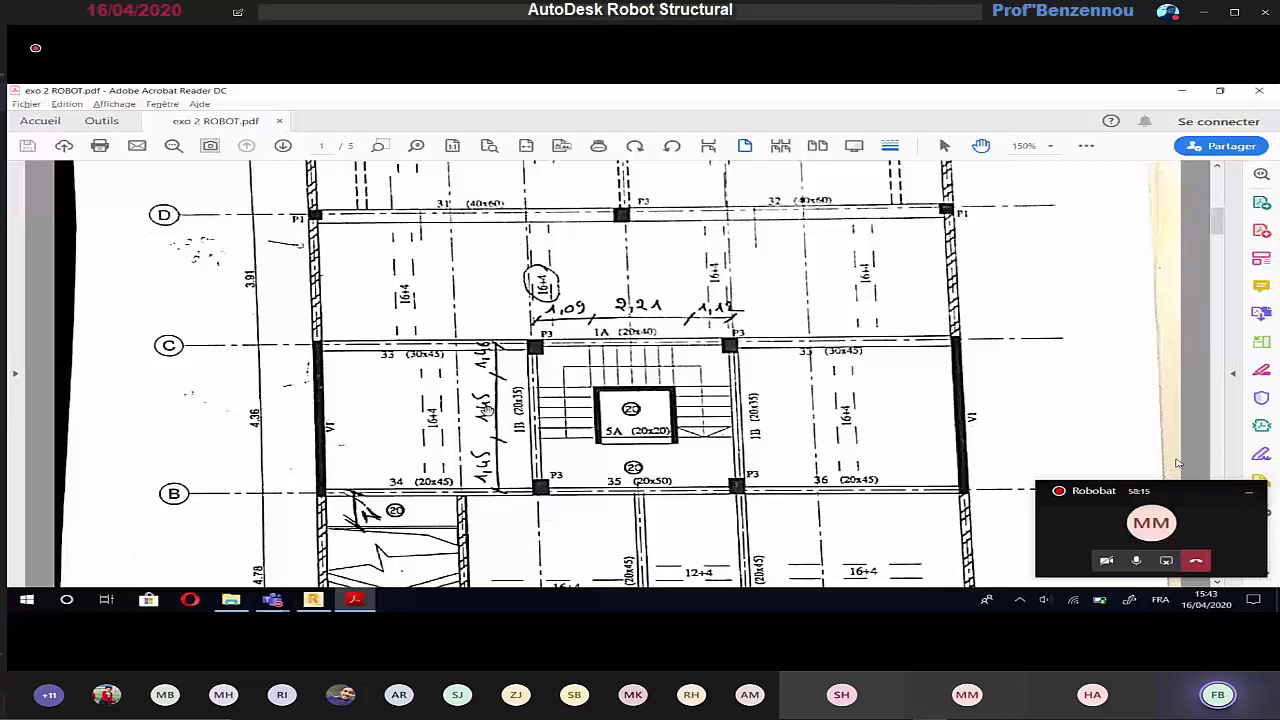
key(alt+Tab)
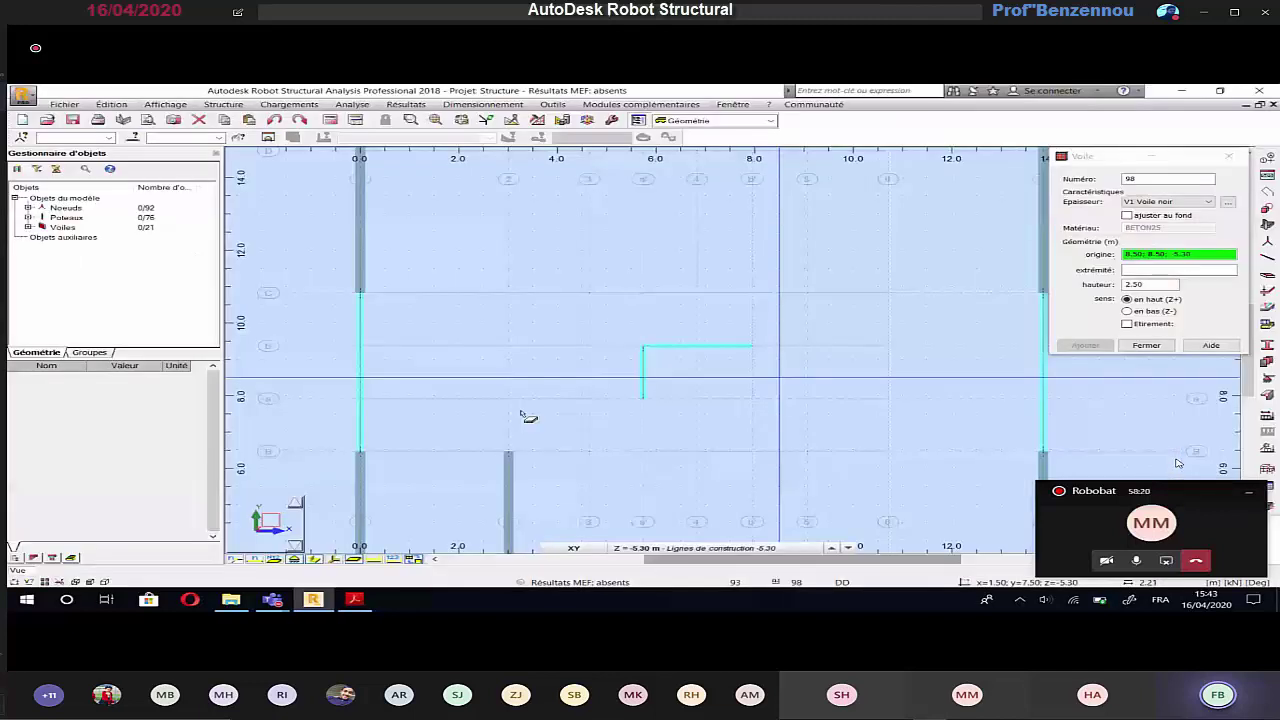
click(752, 347)
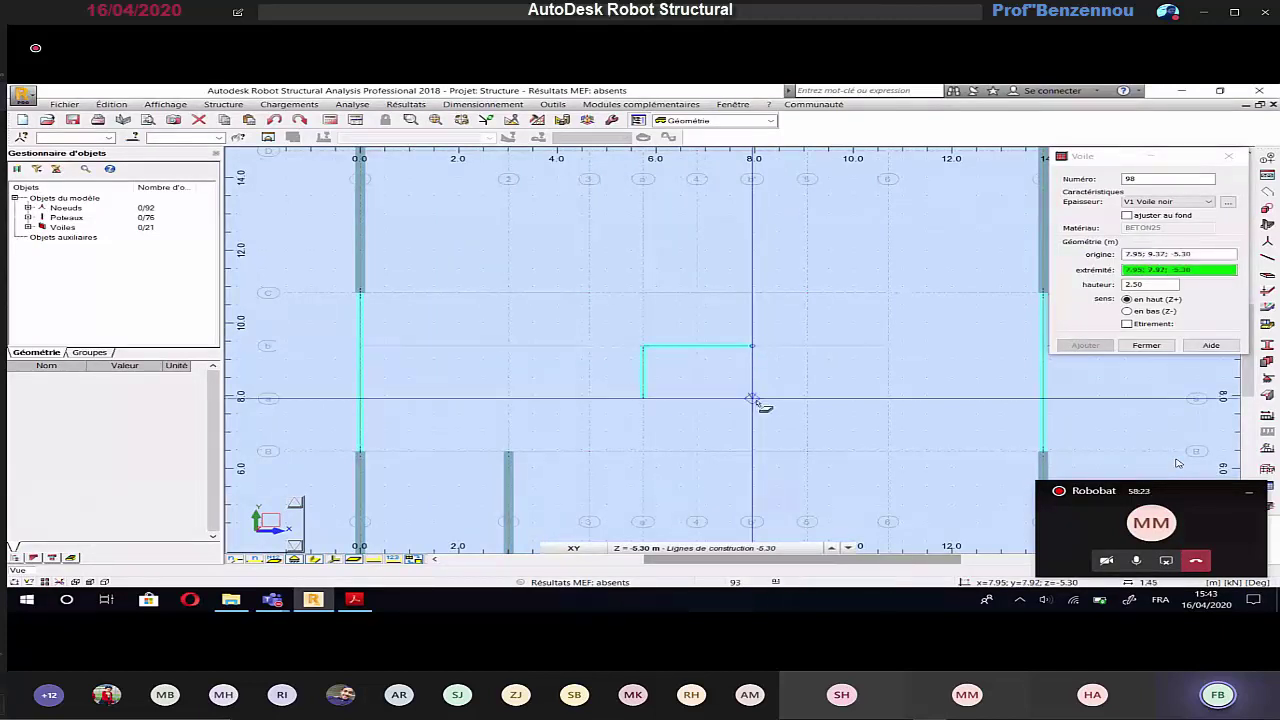
click(752, 398)
Step: Switch the plan view to the -2.80 m level and set the wall height to 2.8 m
click(746, 550)
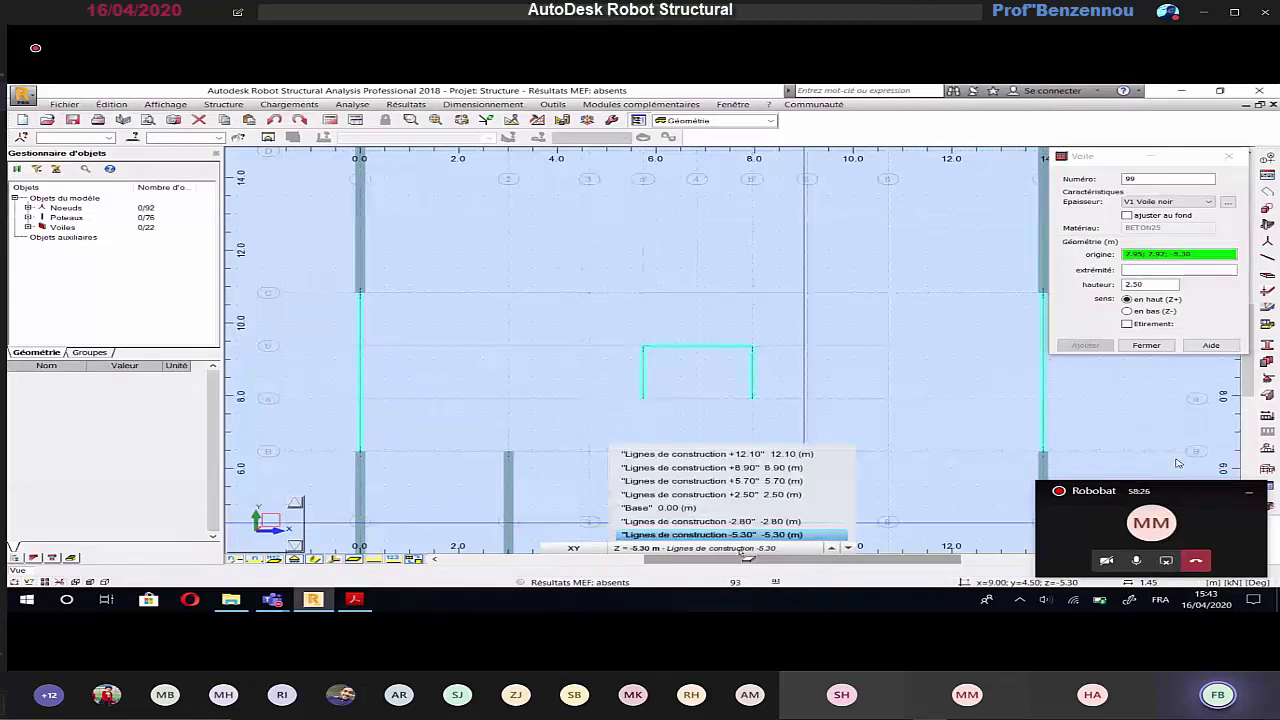
click(732, 548)
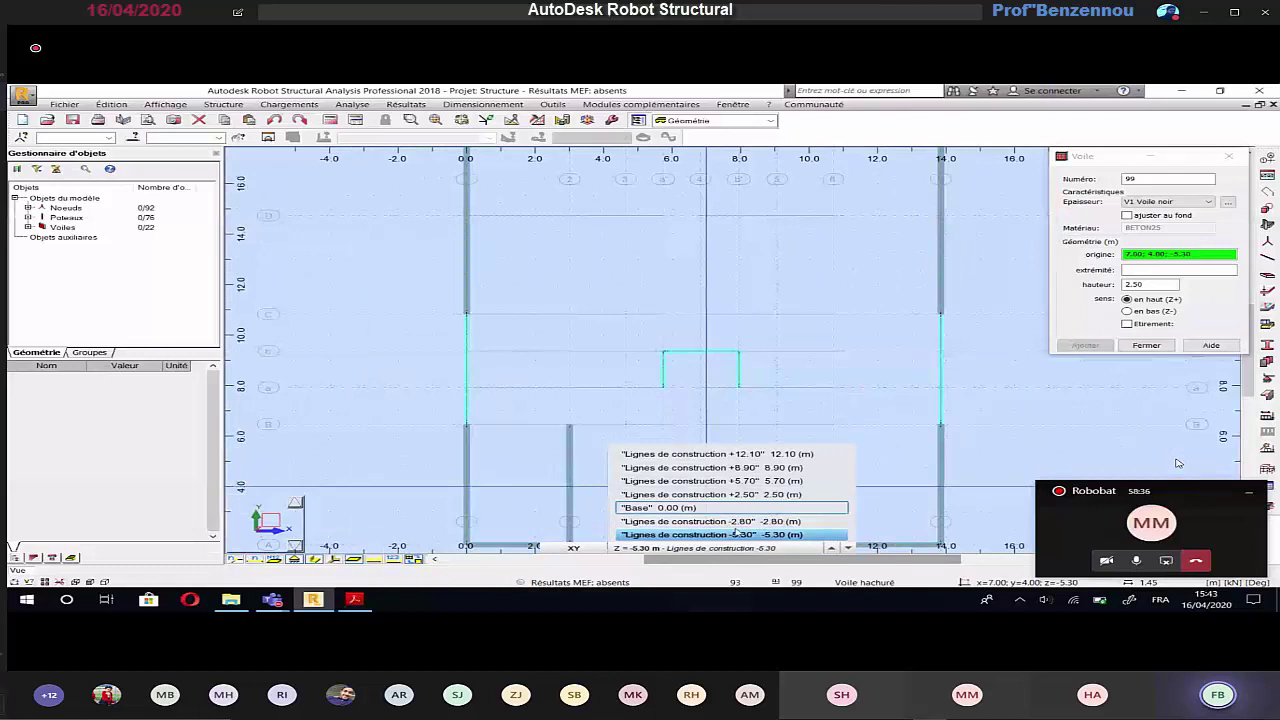
click(787, 521)
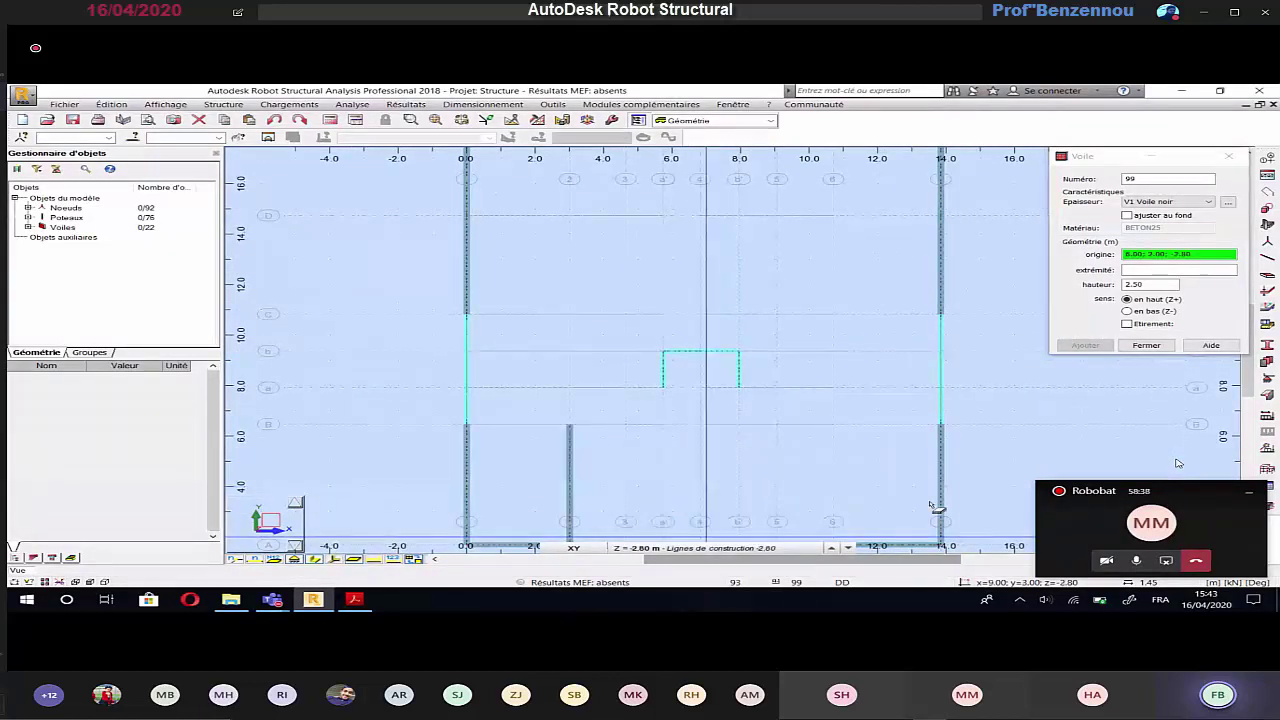
click(1083, 410)
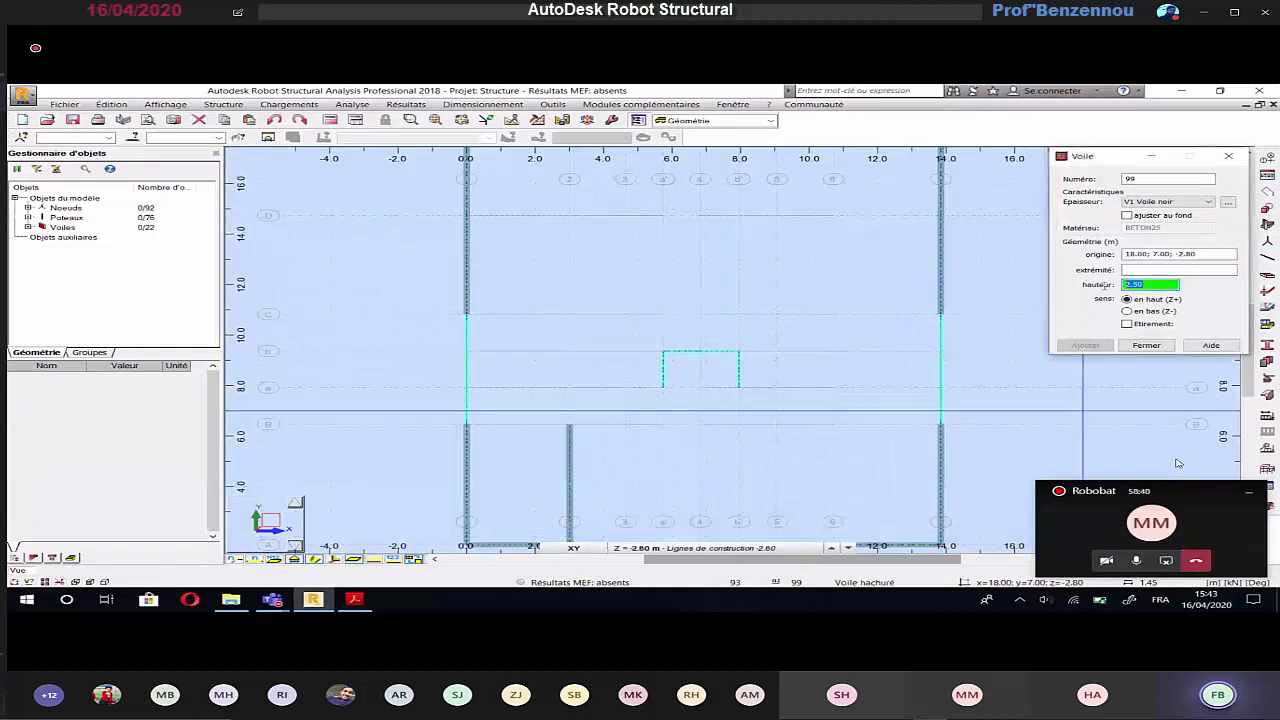
text(2.8)
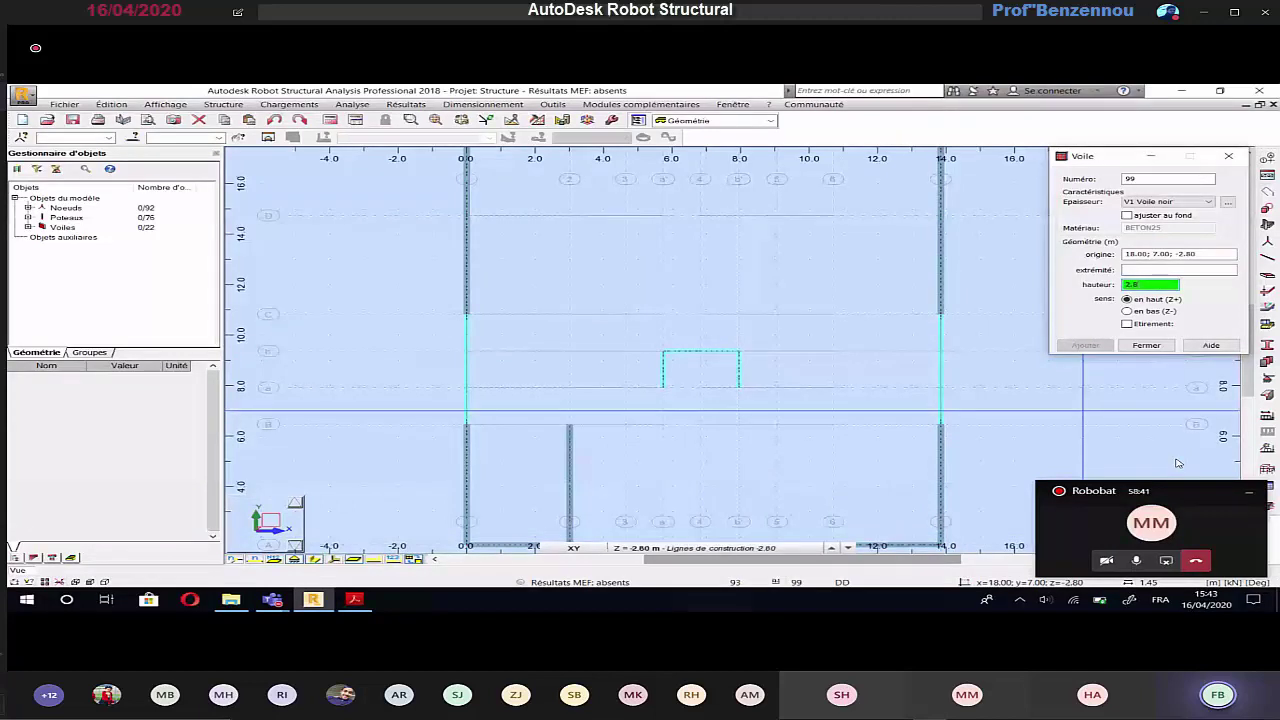
key(Return)
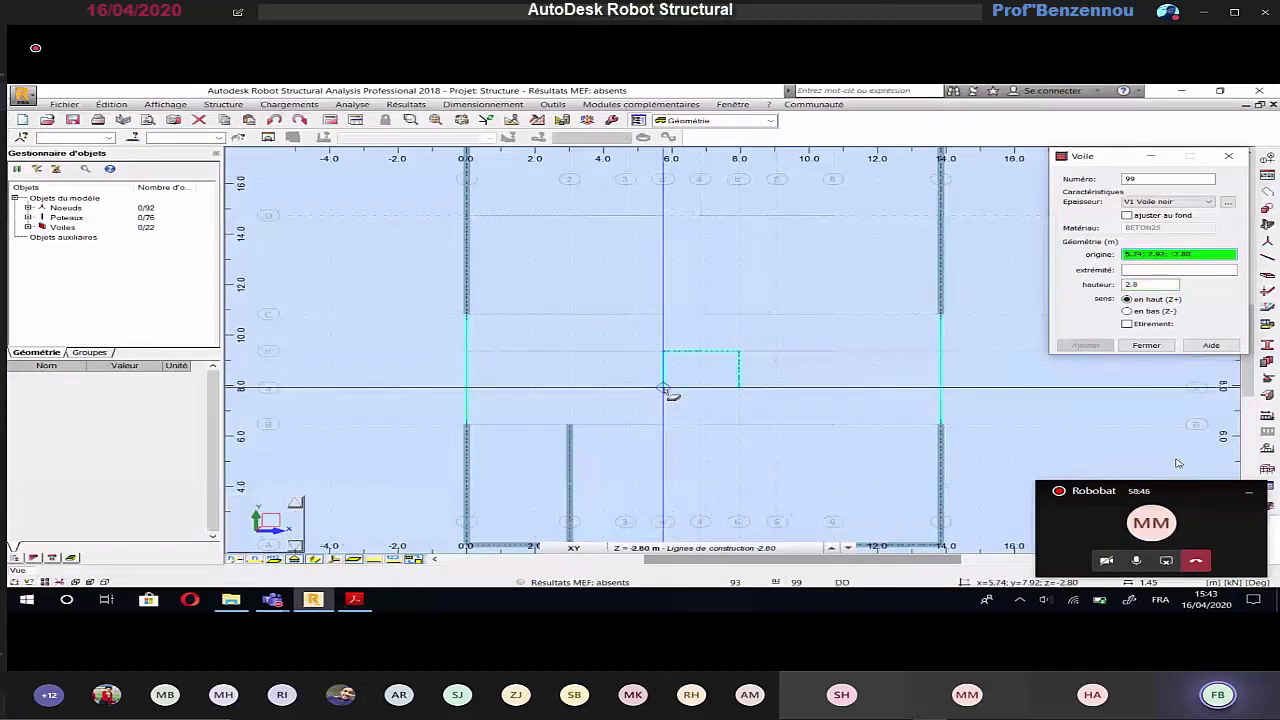
Step: Draw the three core walls at level -2.80 m: along a' from a to b, along b to b', and along b' back to a
click(668, 392)
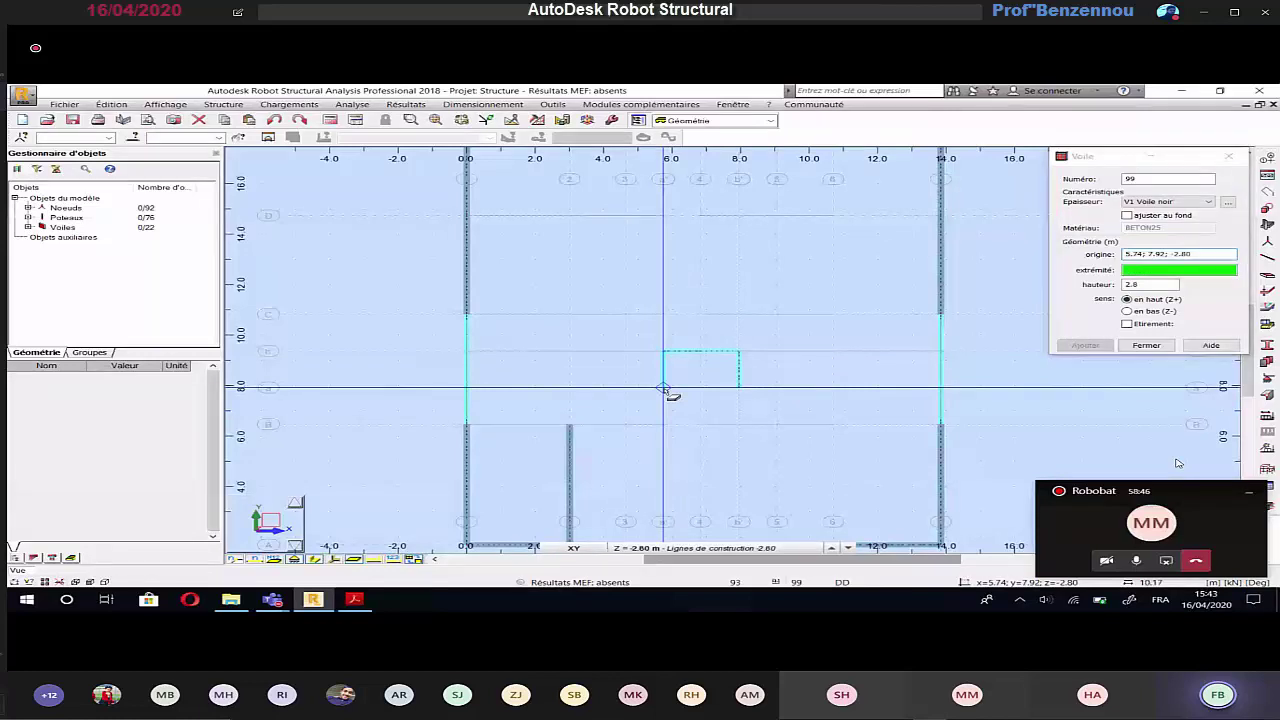
click(663, 352)
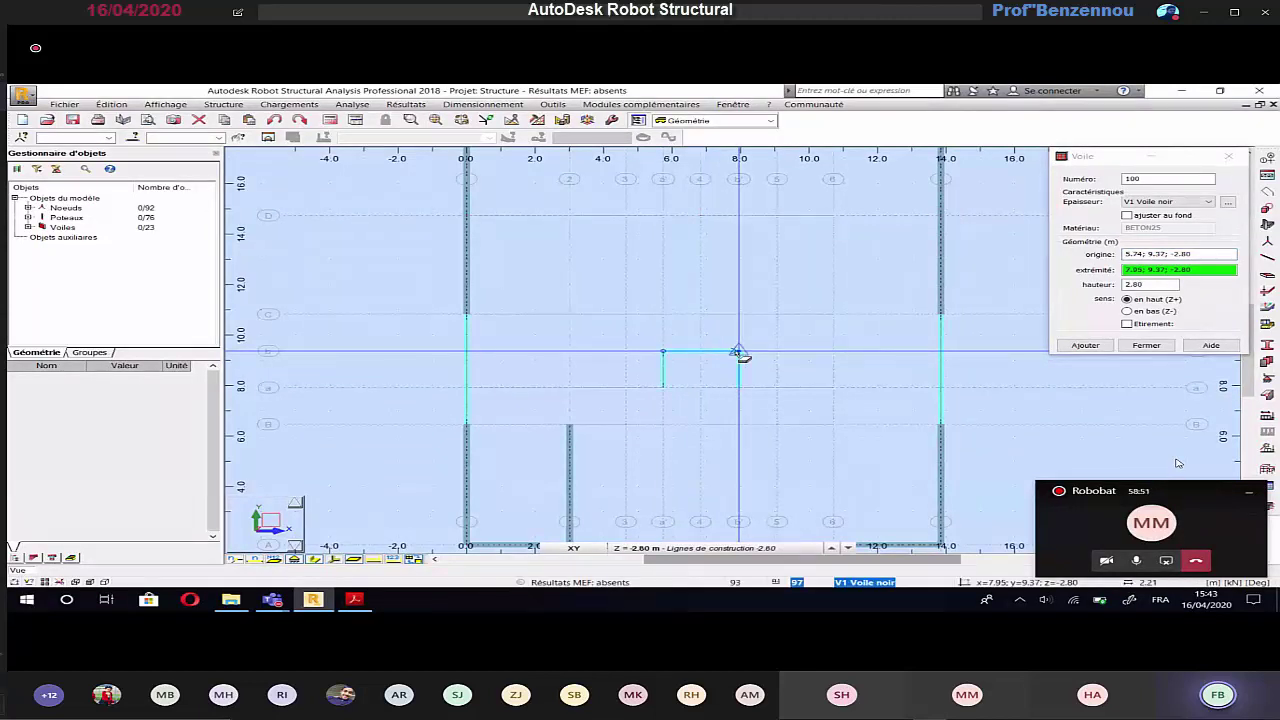
click(738, 352)
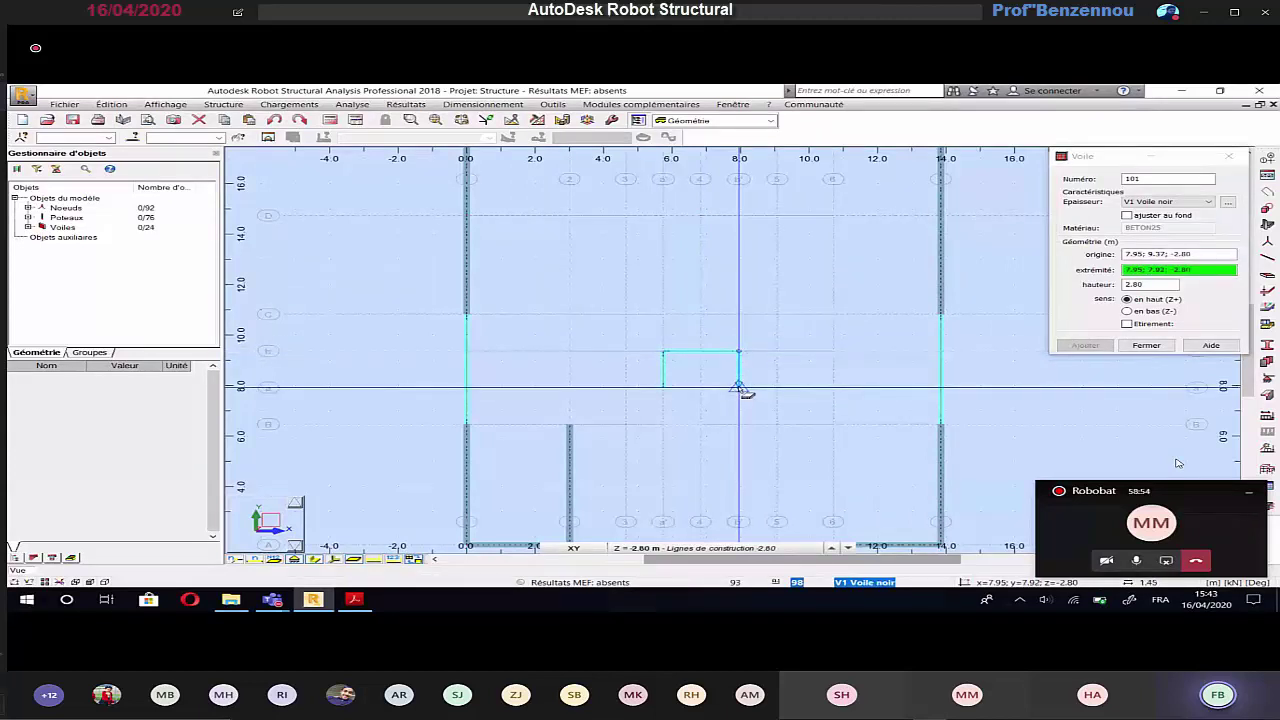
click(738, 388)
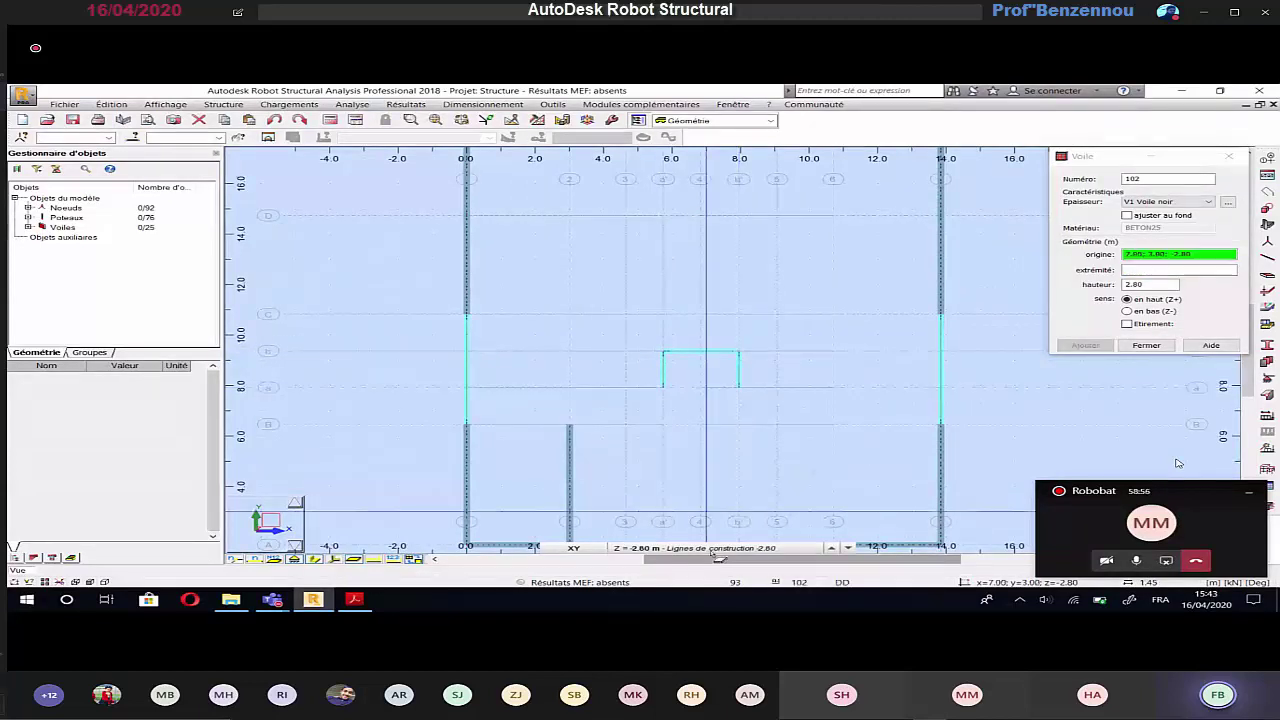
Step: Switch the plan view to the Base level at 0.00 m and set the wall height to 2.5 m
click(711, 548)
click(650, 506)
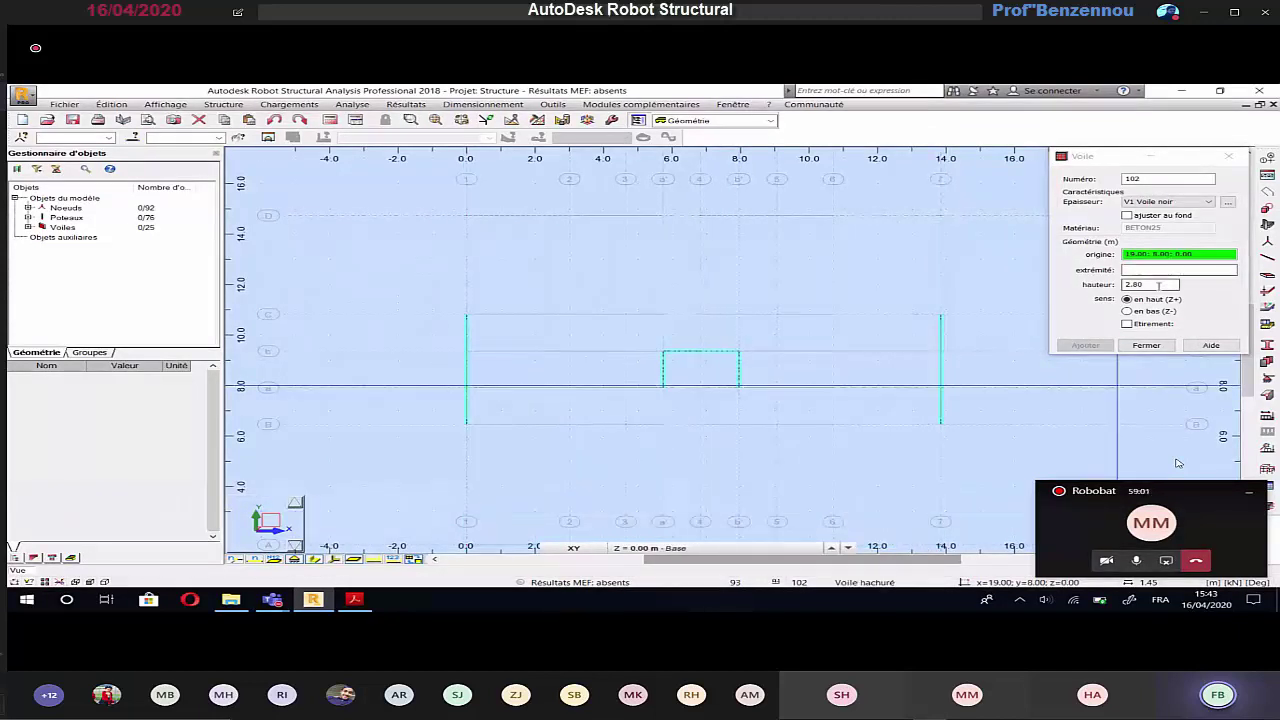
click(1159, 286)
key(BackSpace)
key(BackSpace)
text(5)
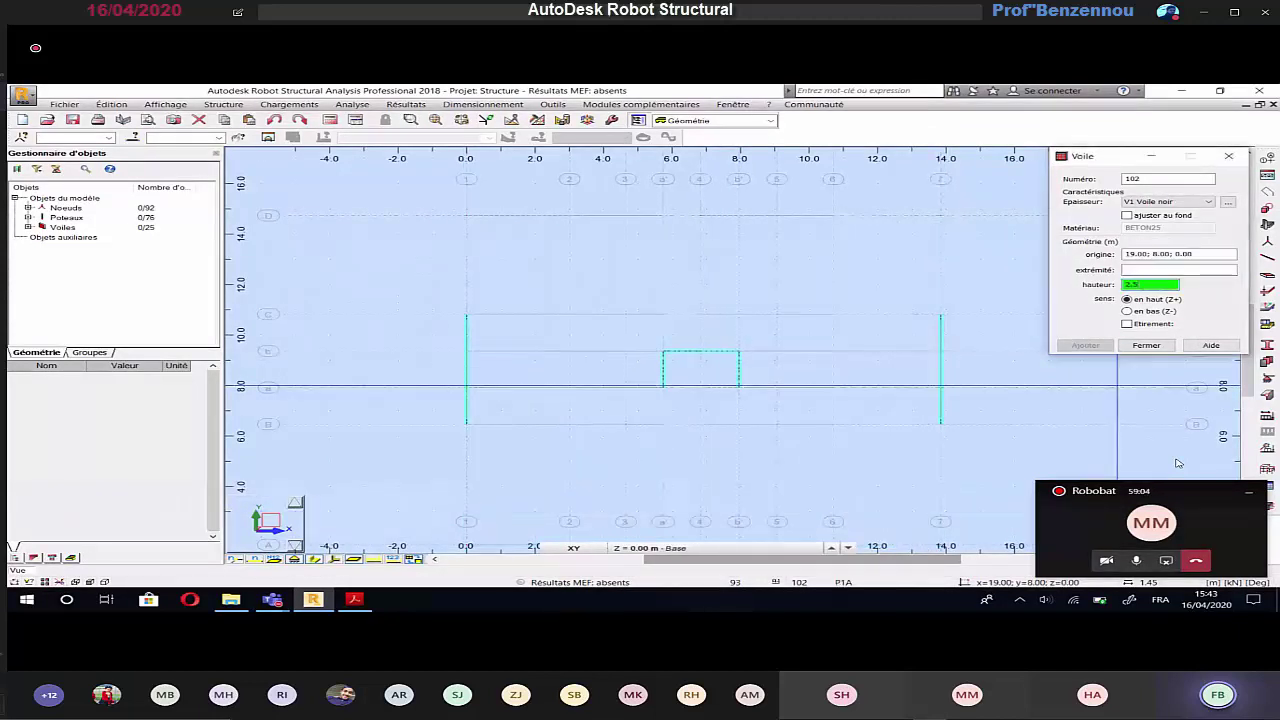
click(1203, 256)
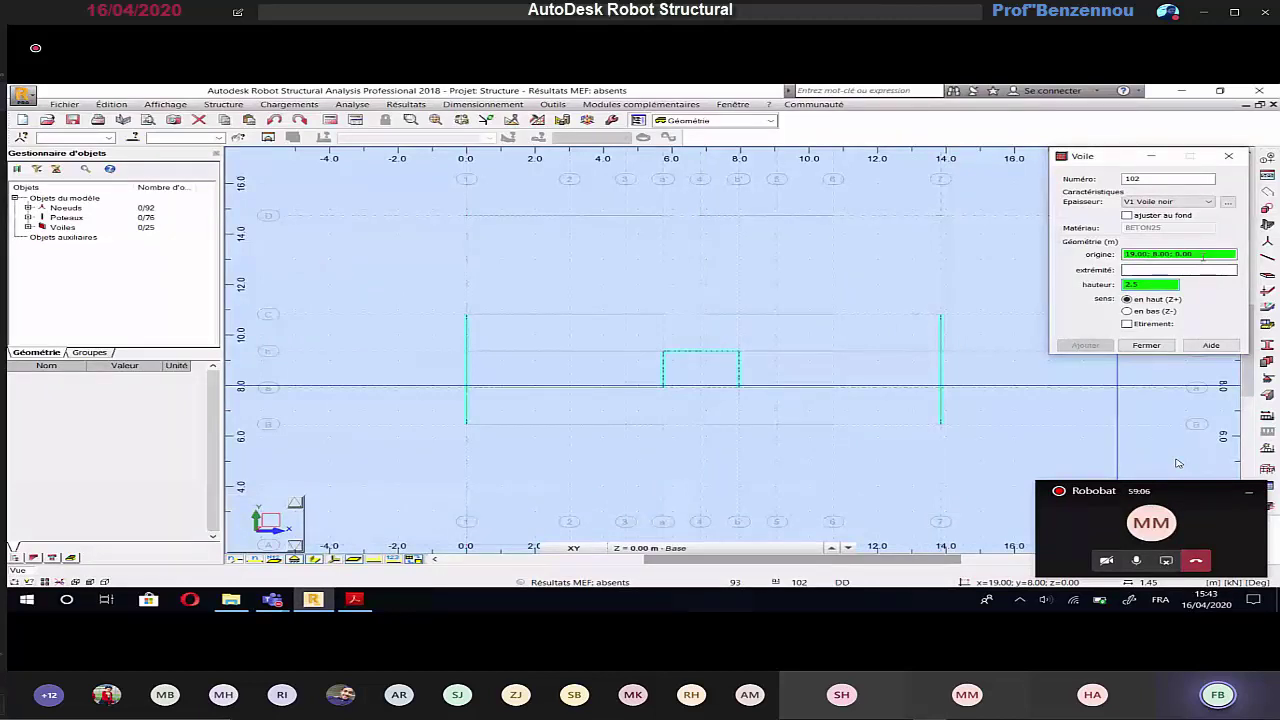
Step: Draw the three core walls at the Base level: along a' from a to b, along b to b', and along b' back to a
click(664, 387)
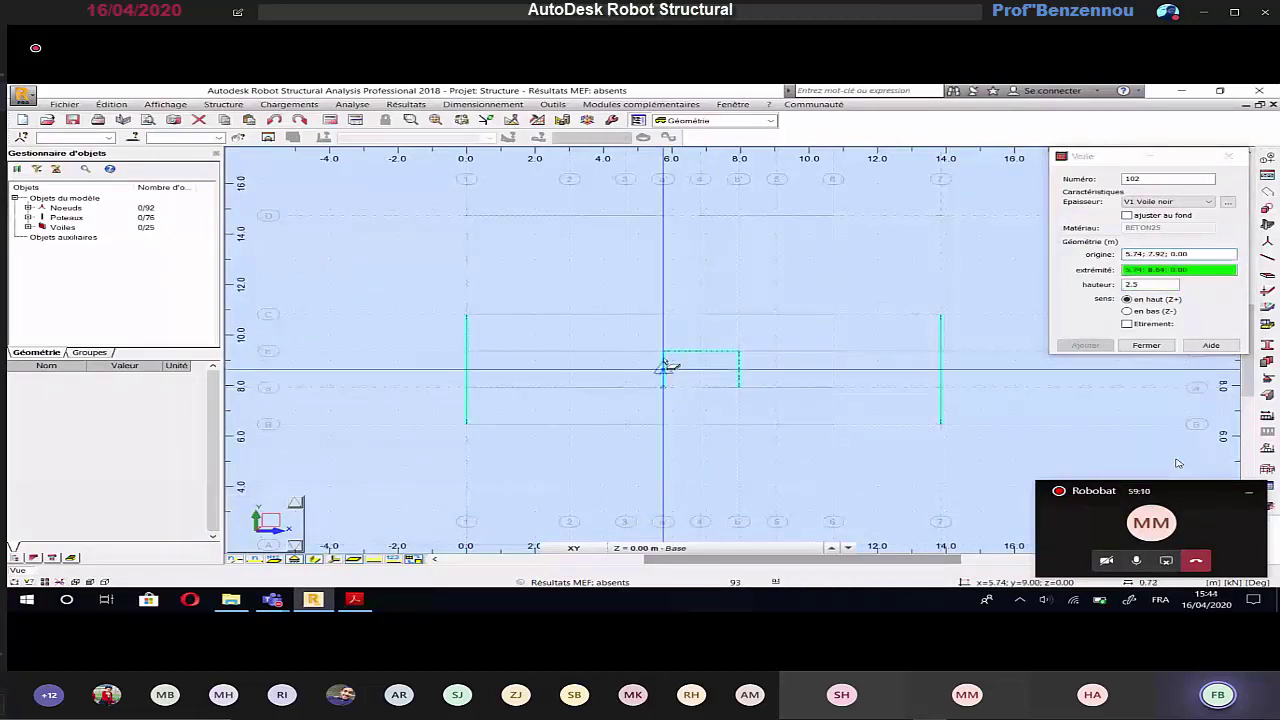
click(665, 352)
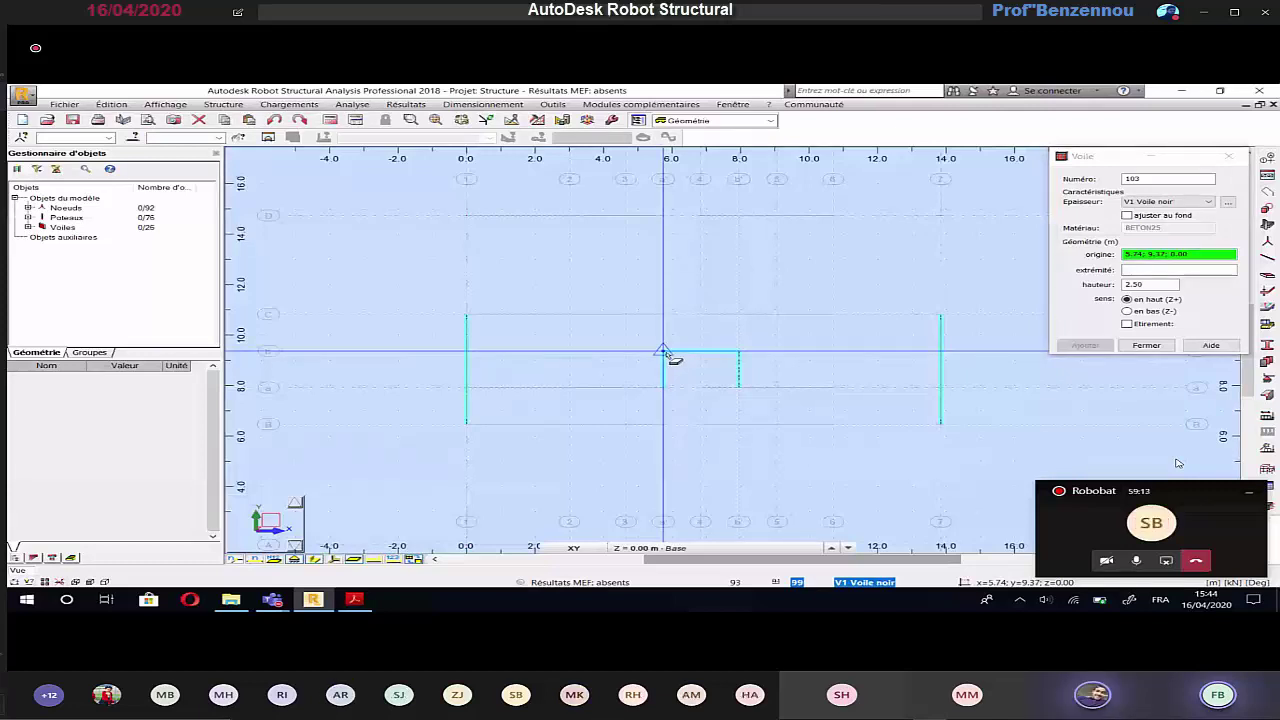
click(738, 352)
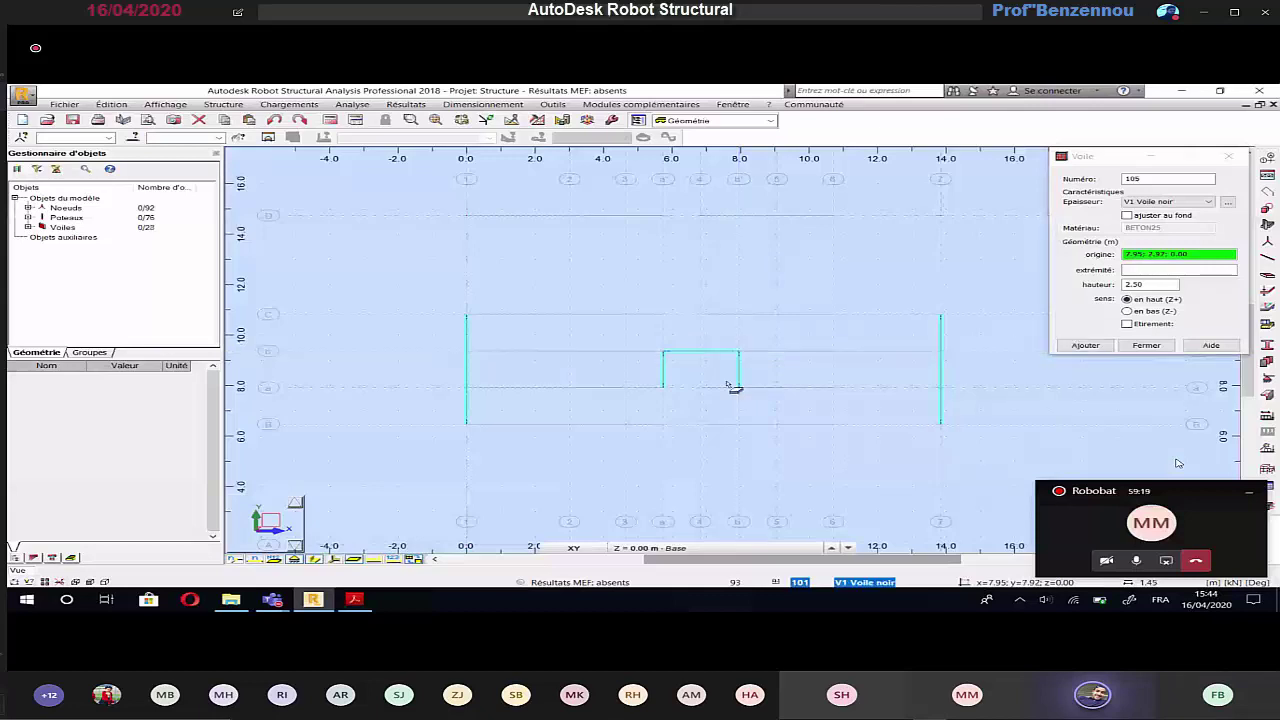
click(737, 387)
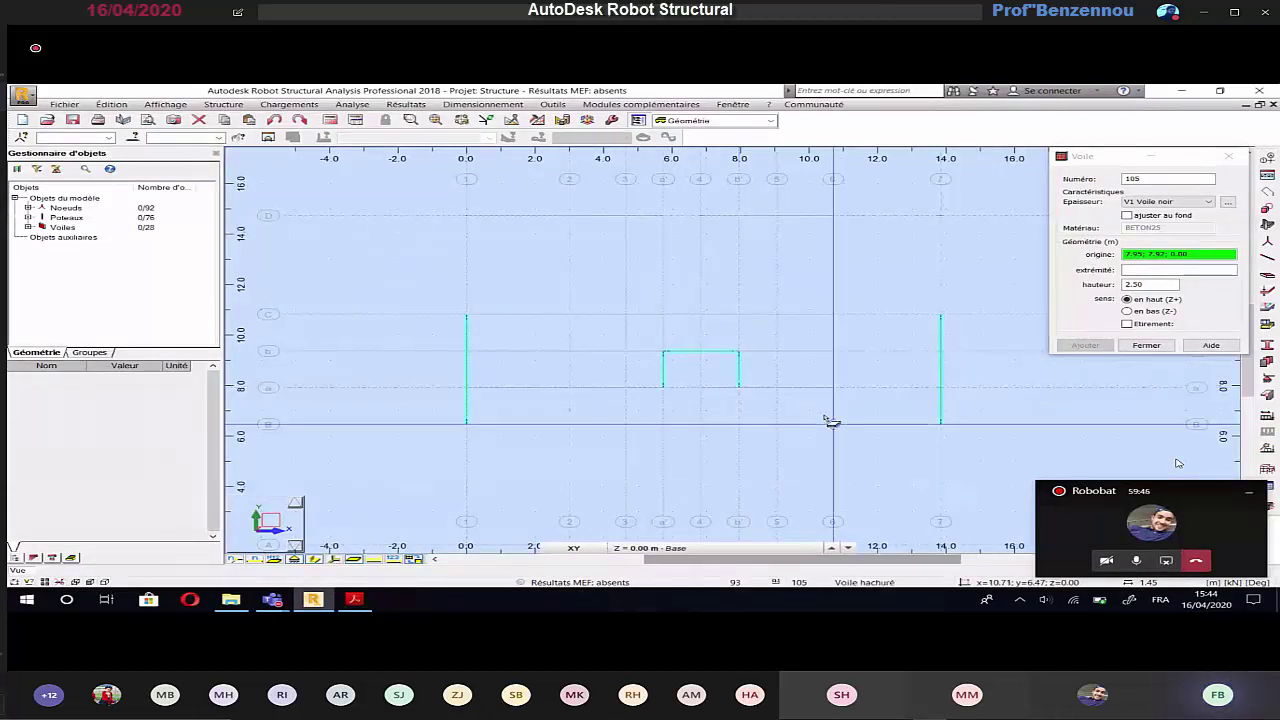
Step: Draw the three core walls at level +2.50 m with height 3.2 m: along a' from a to b, along b to b', and back to a
click(680, 548)
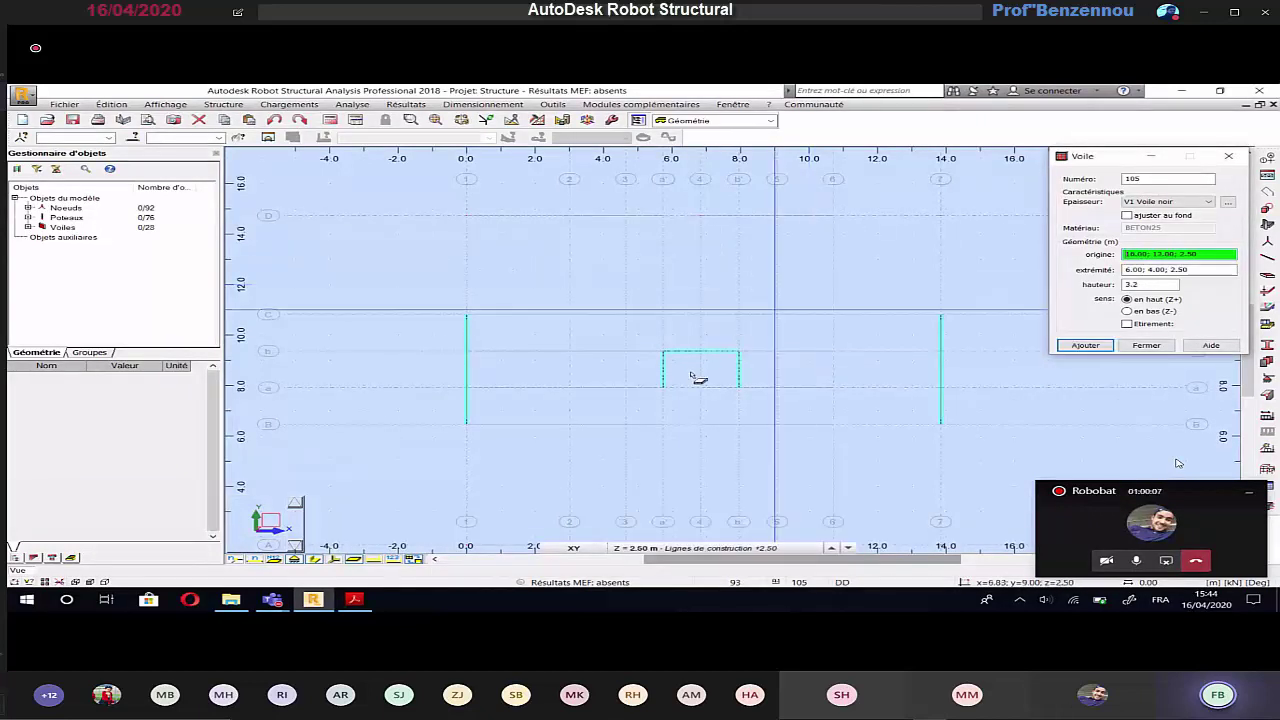
click(662, 372)
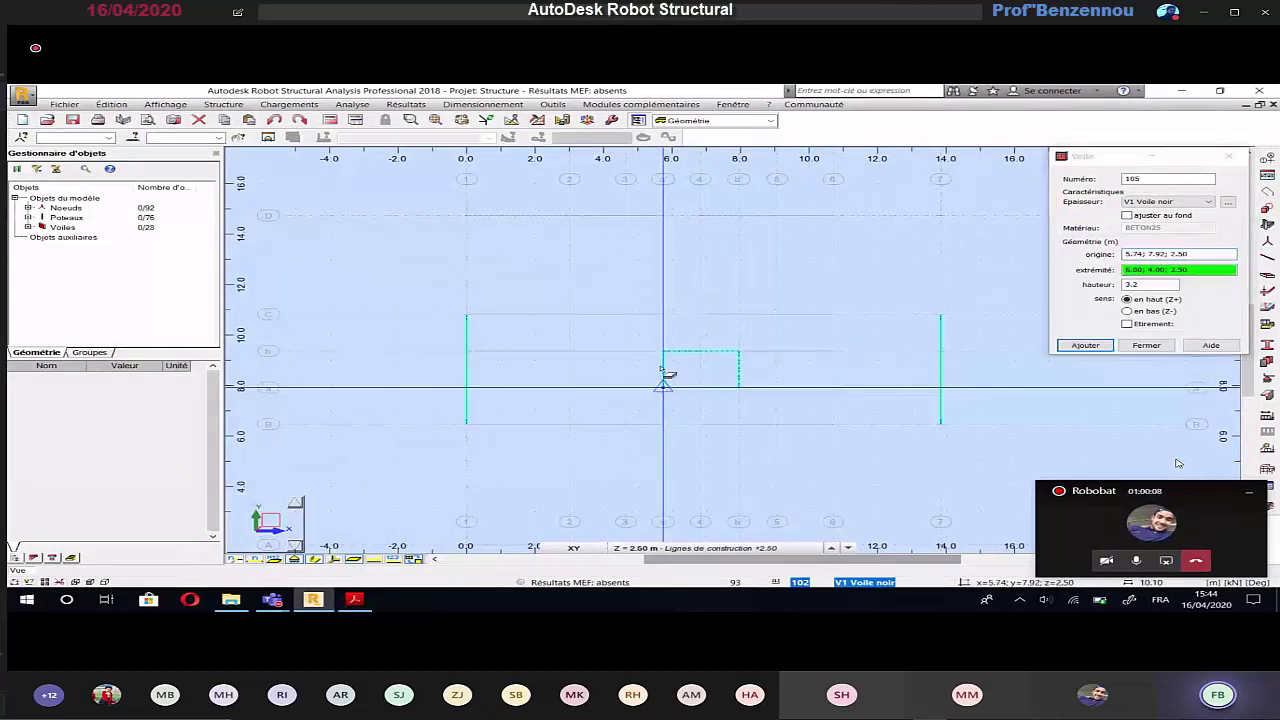
click(664, 352)
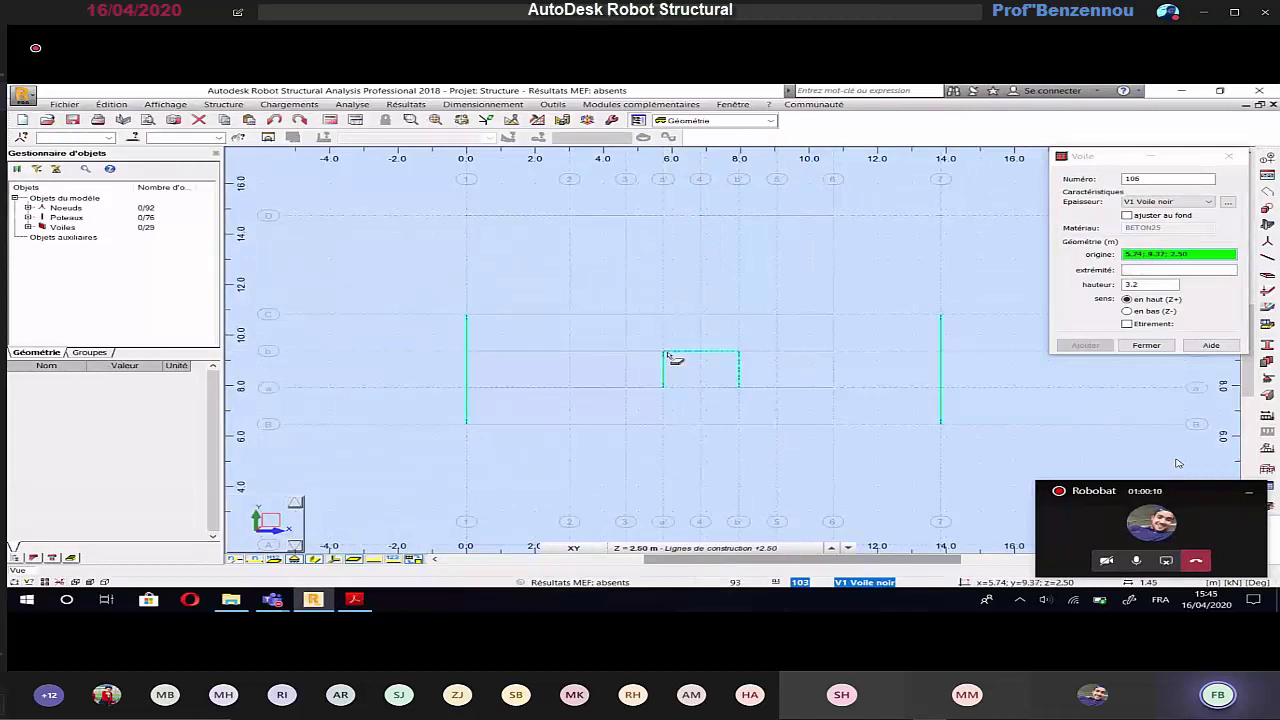
click(738, 352)
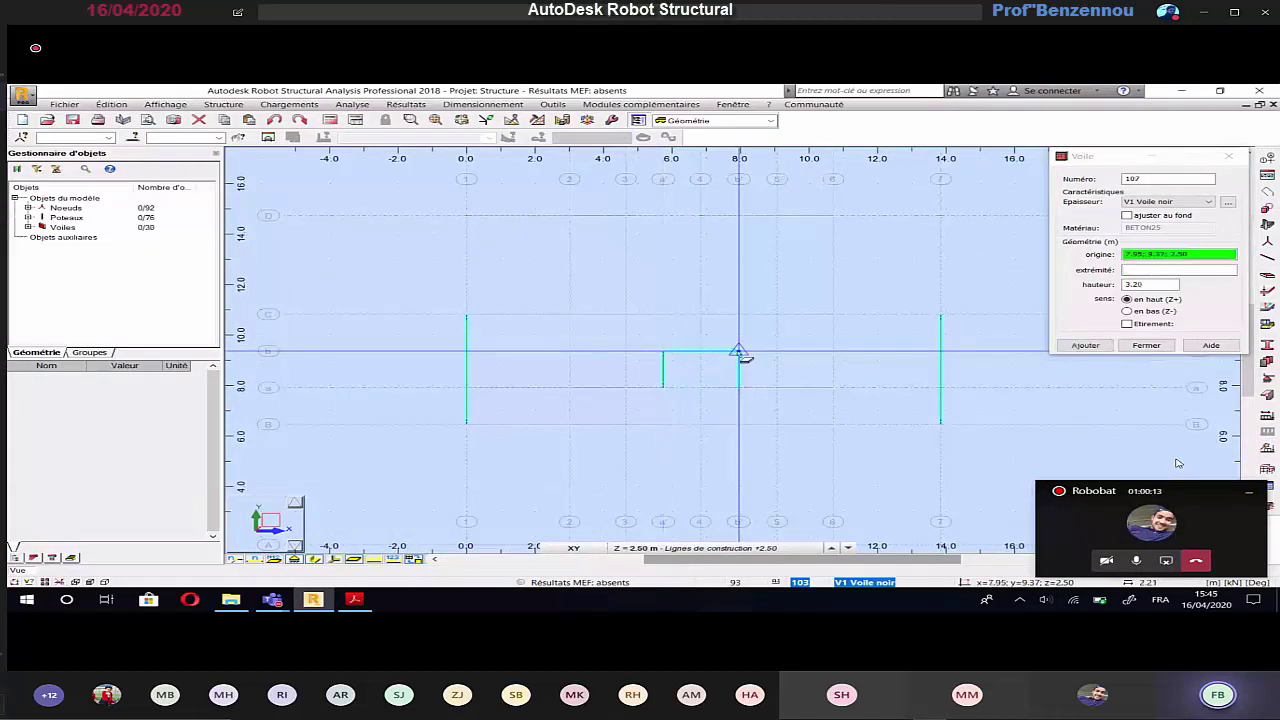
click(739, 353)
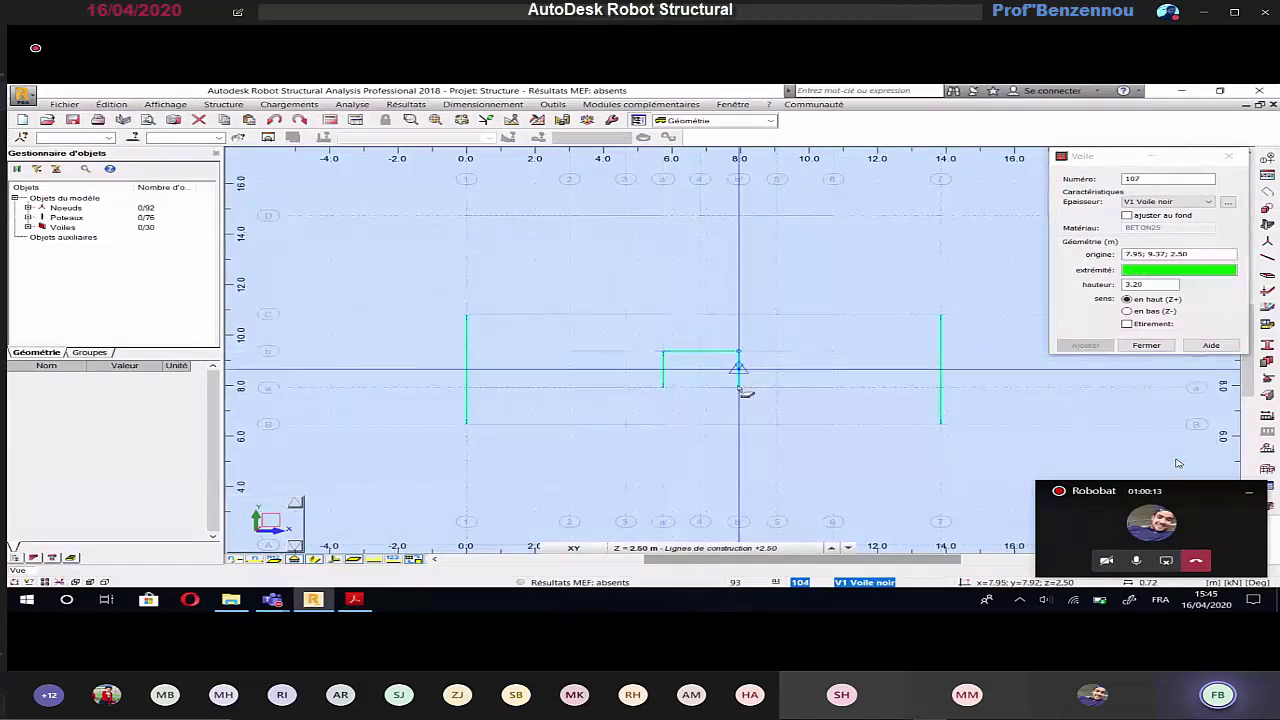
click(740, 388)
key(Escape)
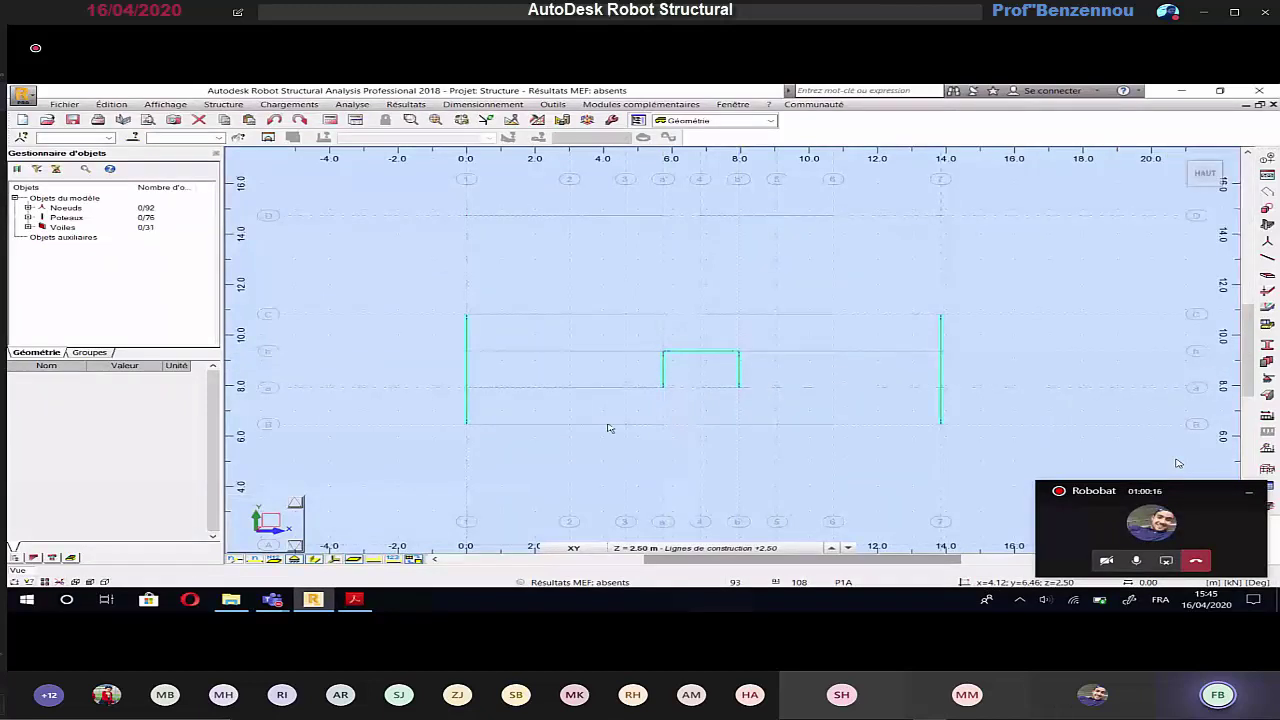
Step: Switch to the 3D view and select the three core walls of the storey above level +2.50 m
click(573, 548)
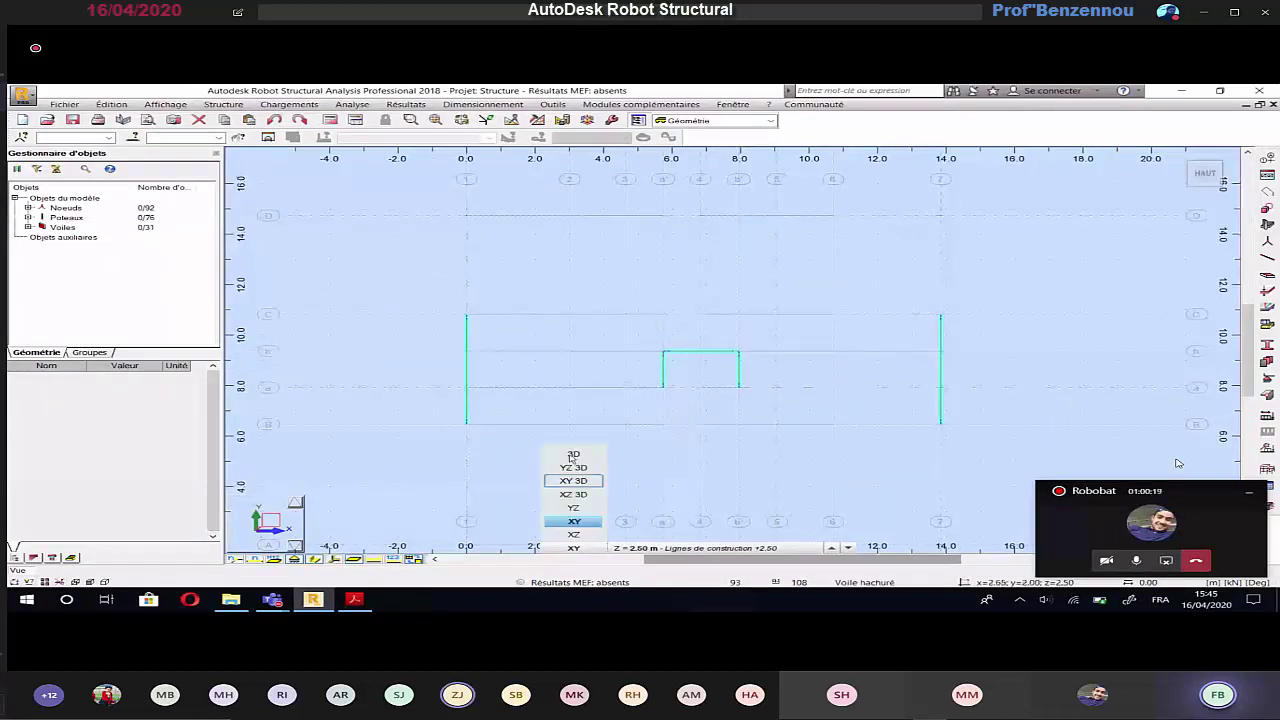
click(573, 455)
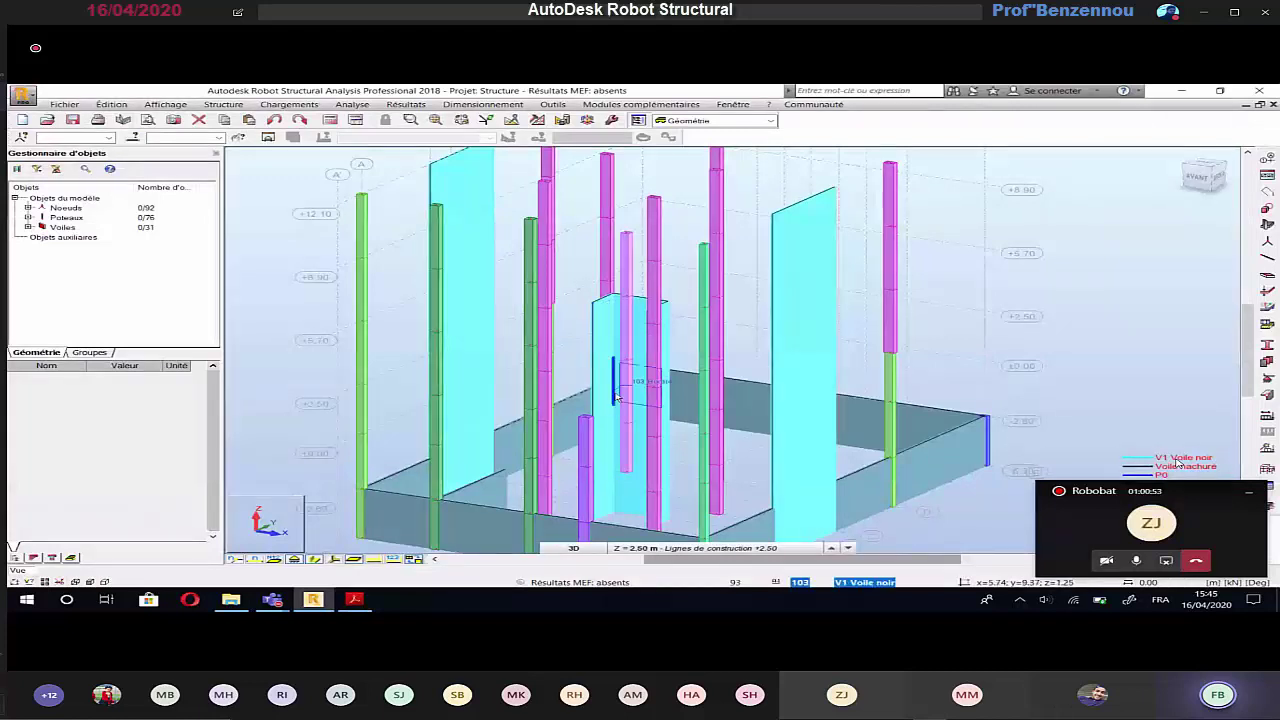
shift+middle_drag(616, 397, 637, 339)
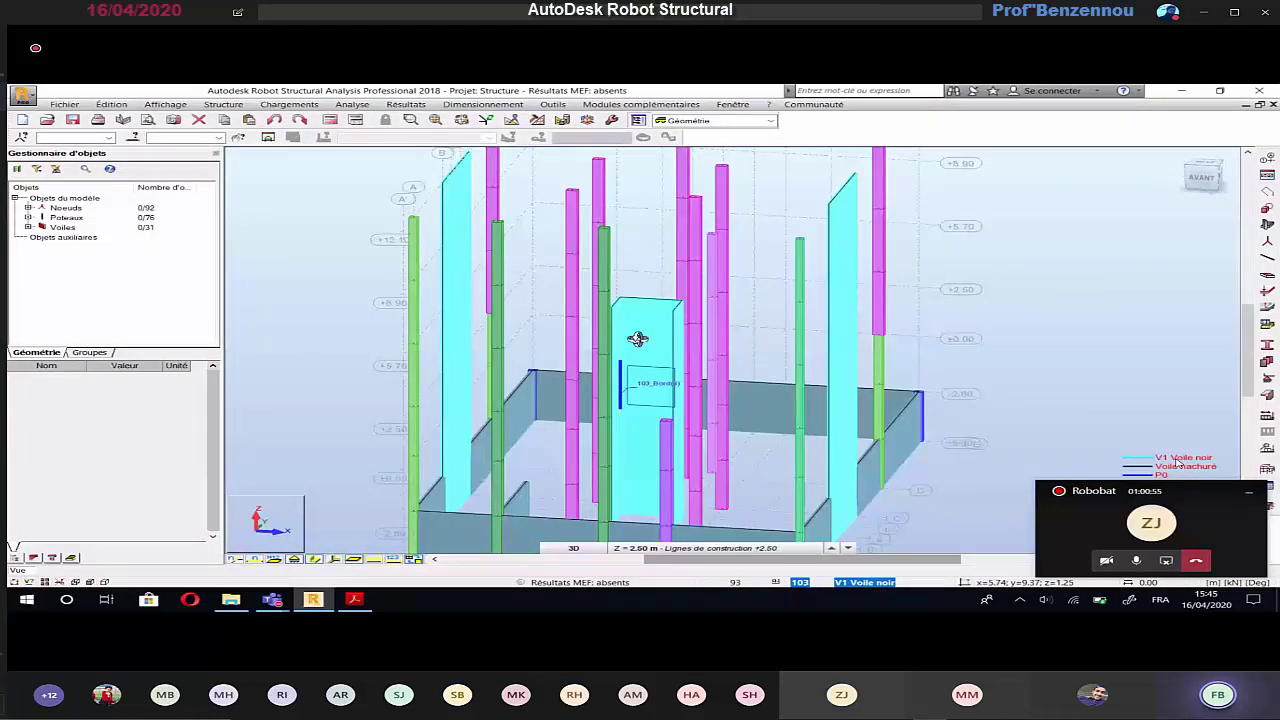
click(618, 327)
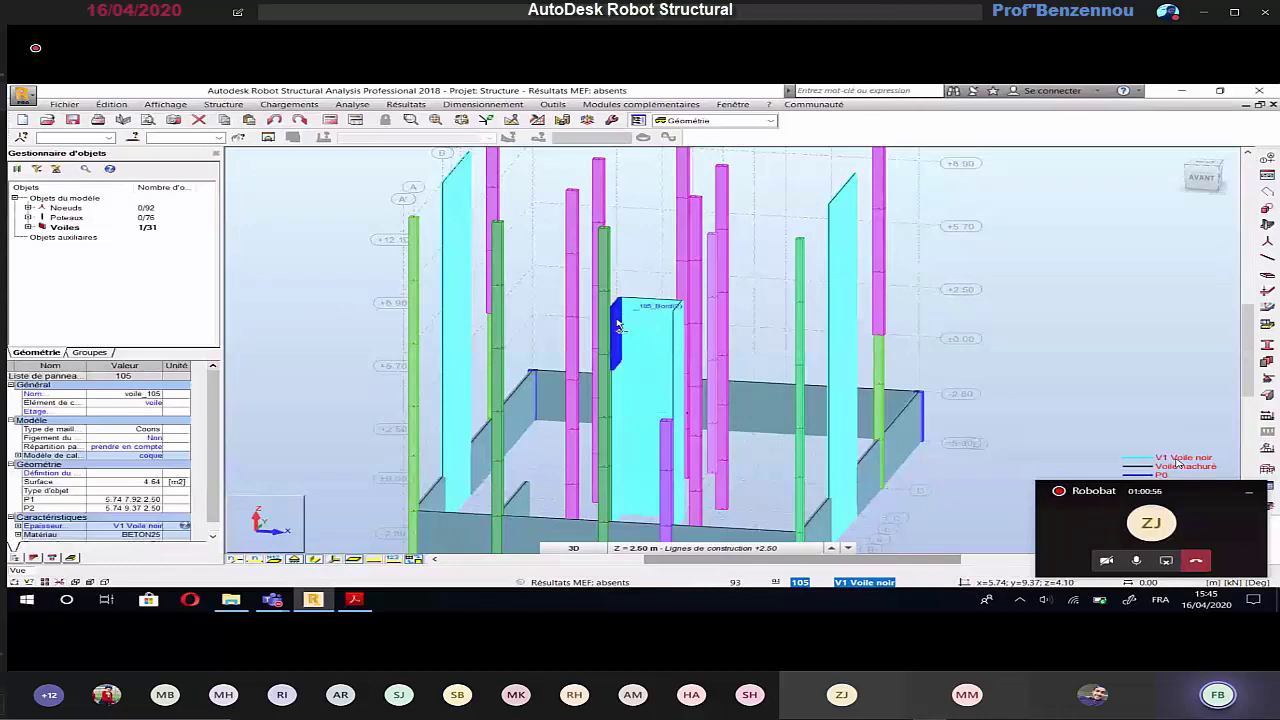
ctrl+click(668, 374)
shift+middle_drag(668, 374, 687, 337)
ctrl+click(687, 337)
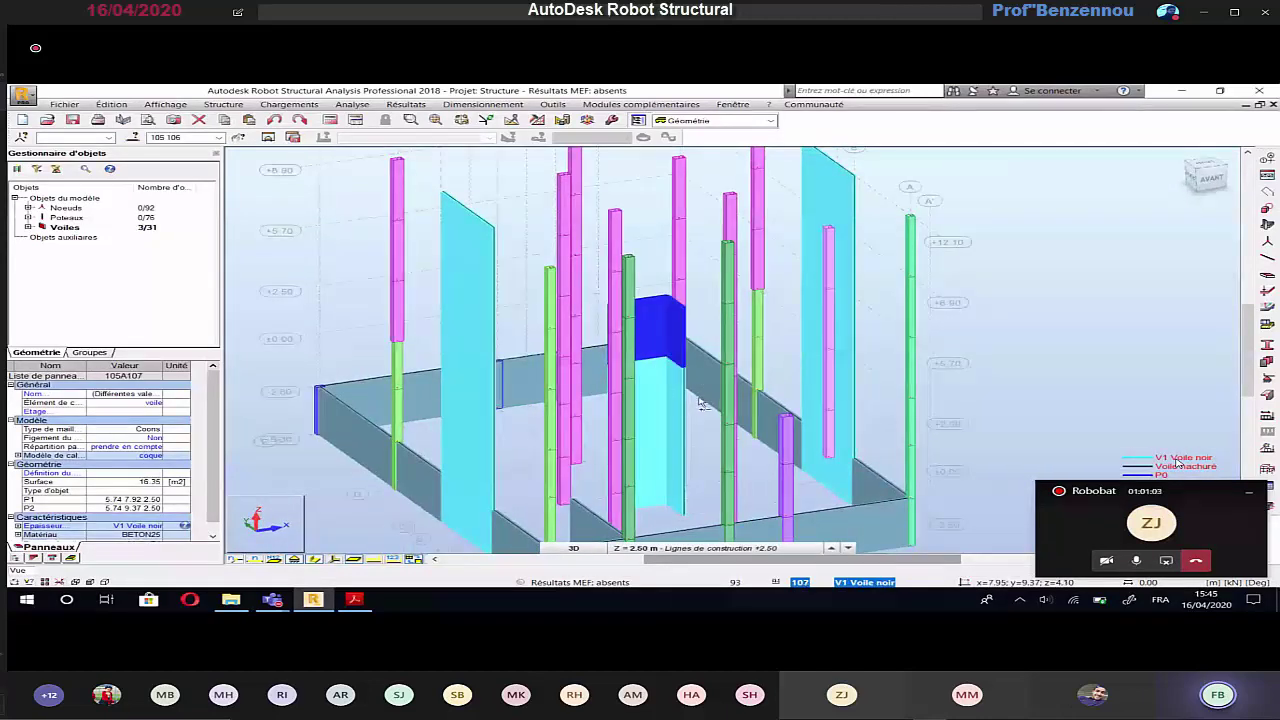
shift+middle_drag(700, 410, 255, 185)
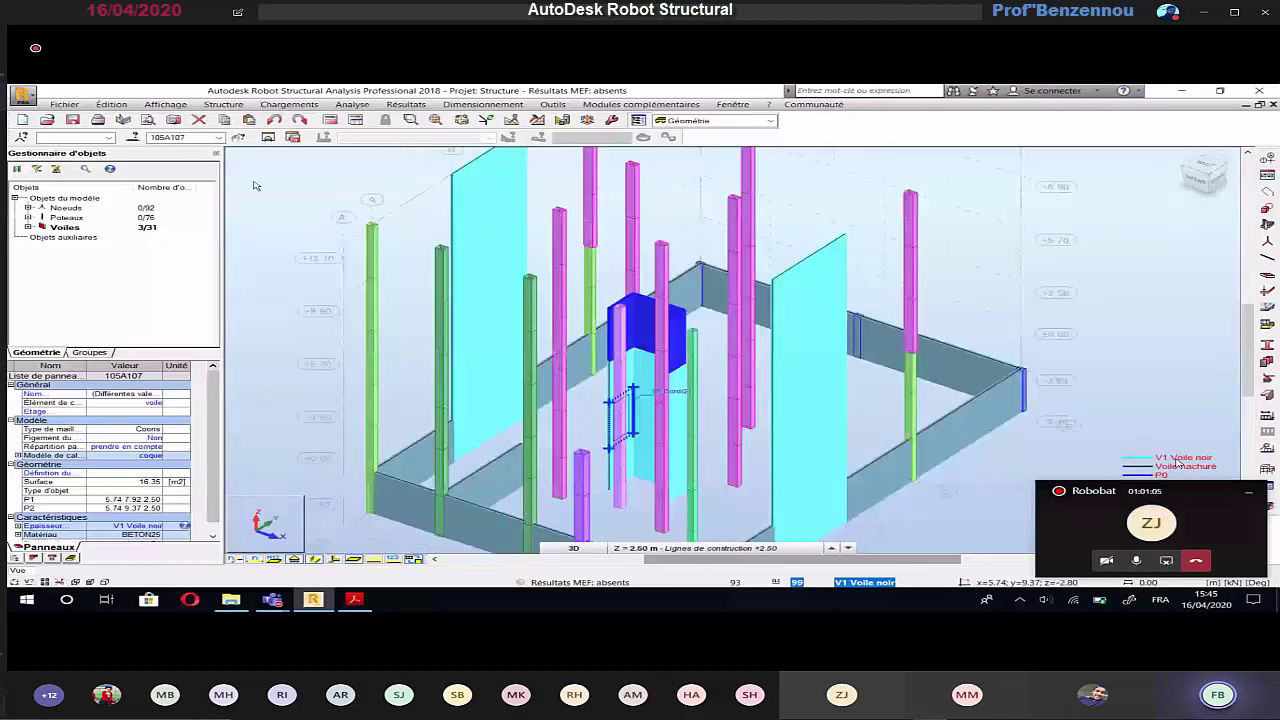
Step: Copy the selected core walls upward by translation with 2 repetitions, to levels +5.70 and +8.90
click(113, 104)
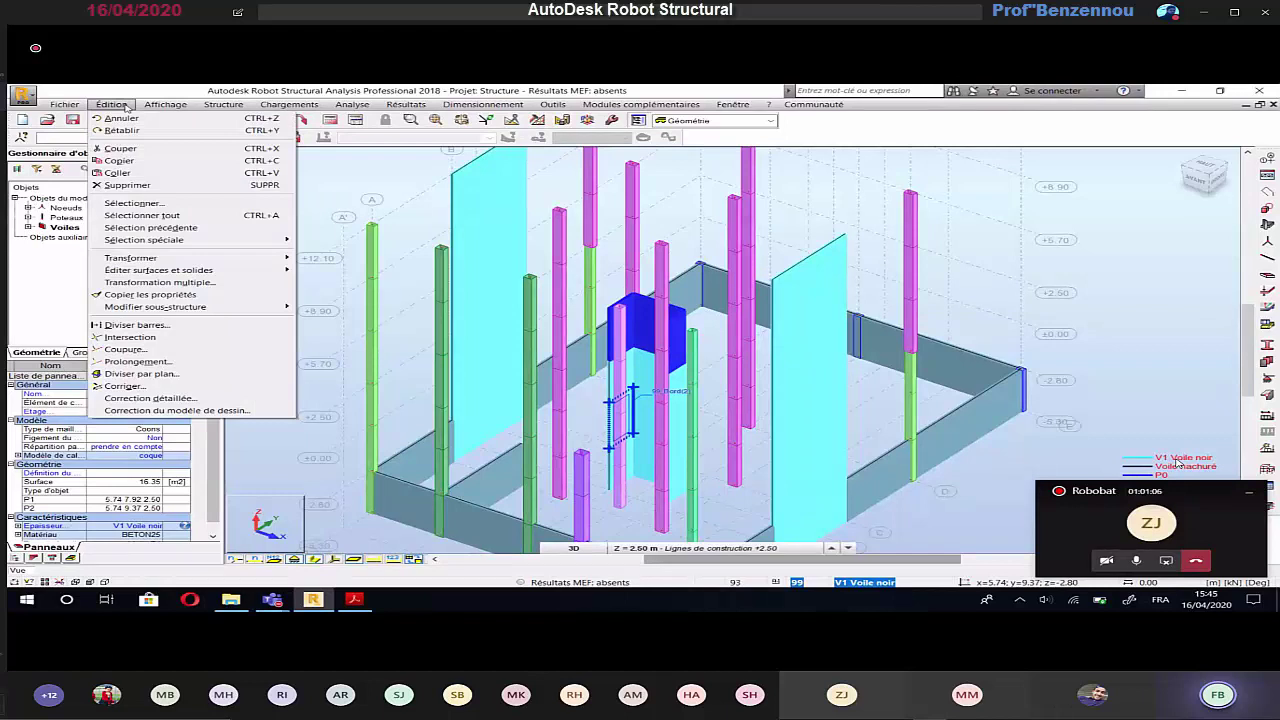
mouse_move(236, 258)
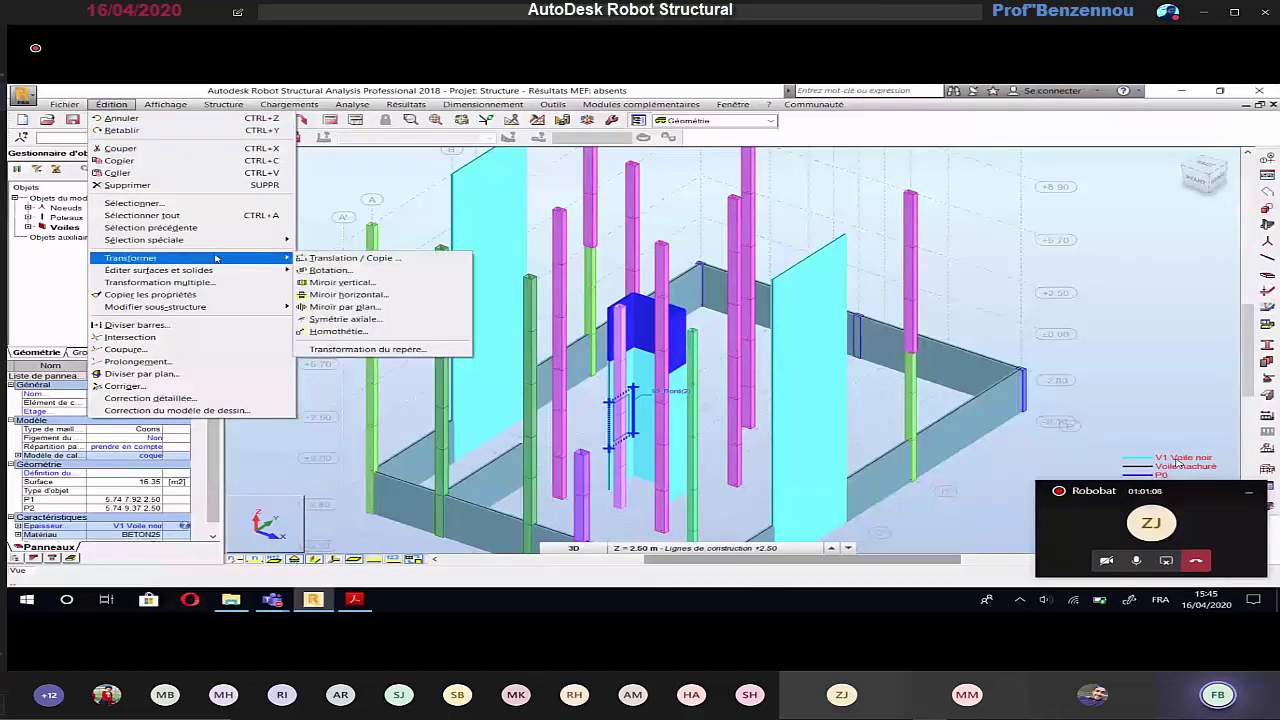
click(316, 258)
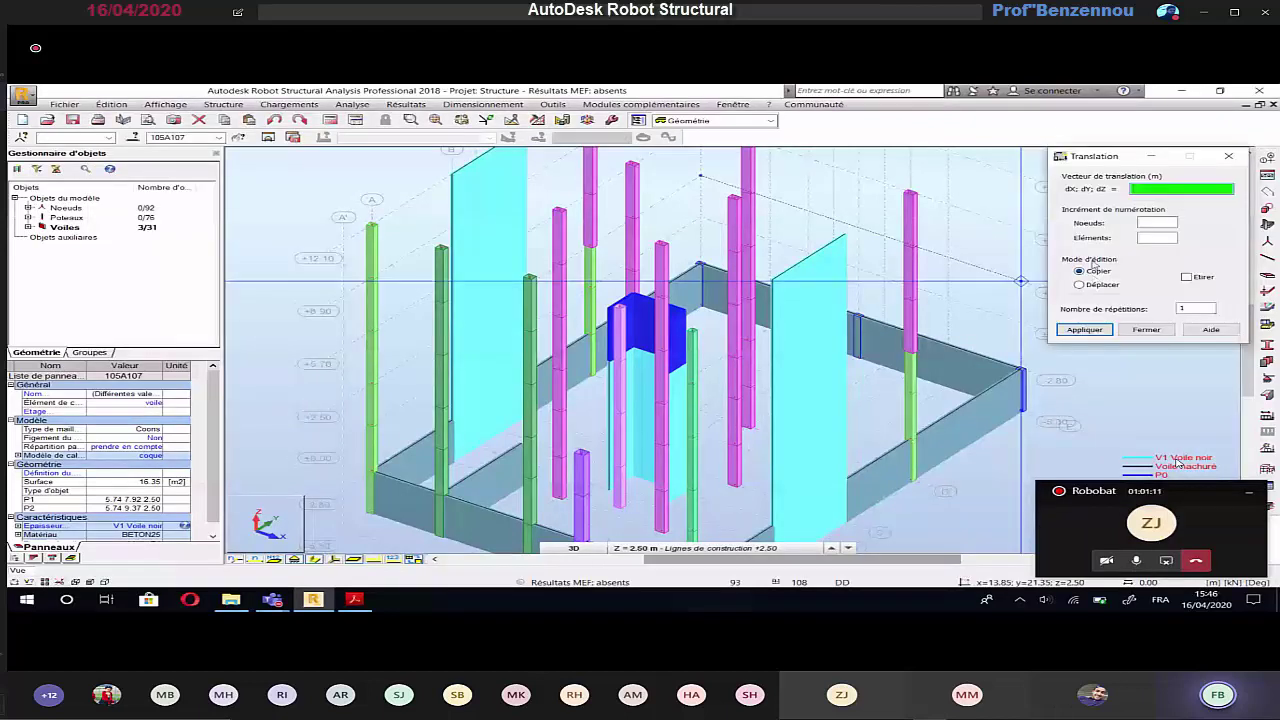
click(1193, 308)
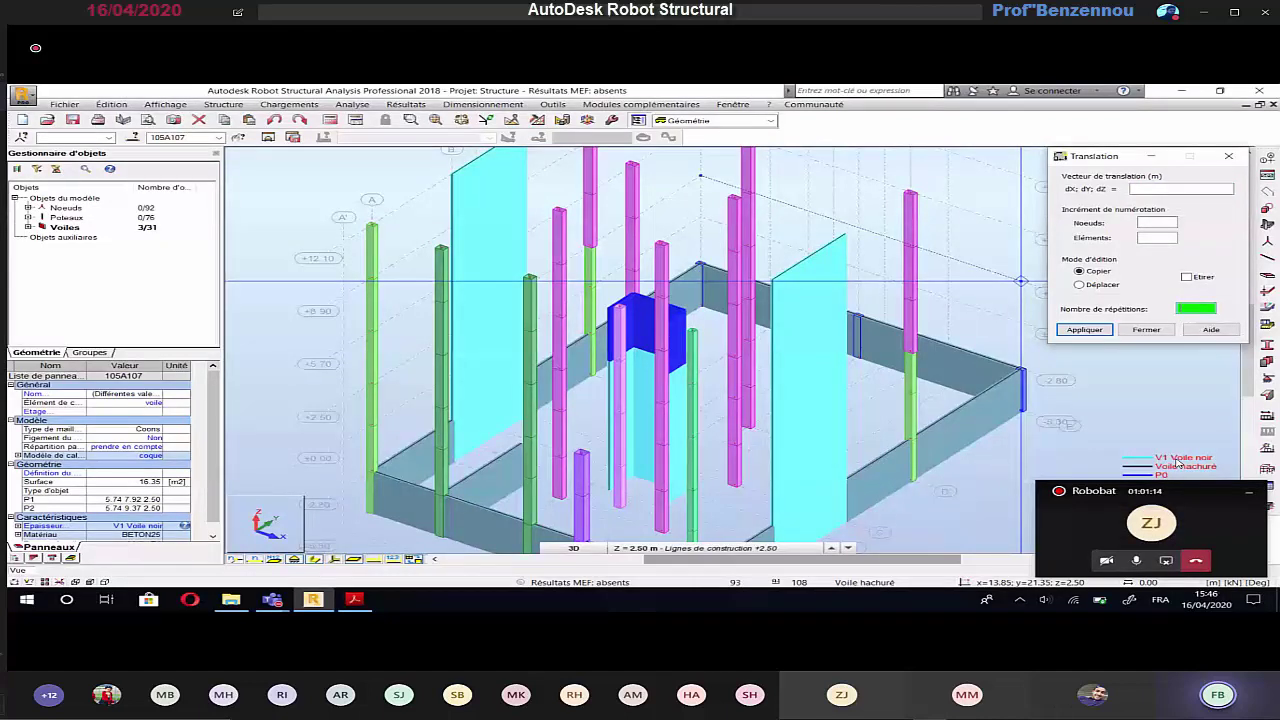
text(2)
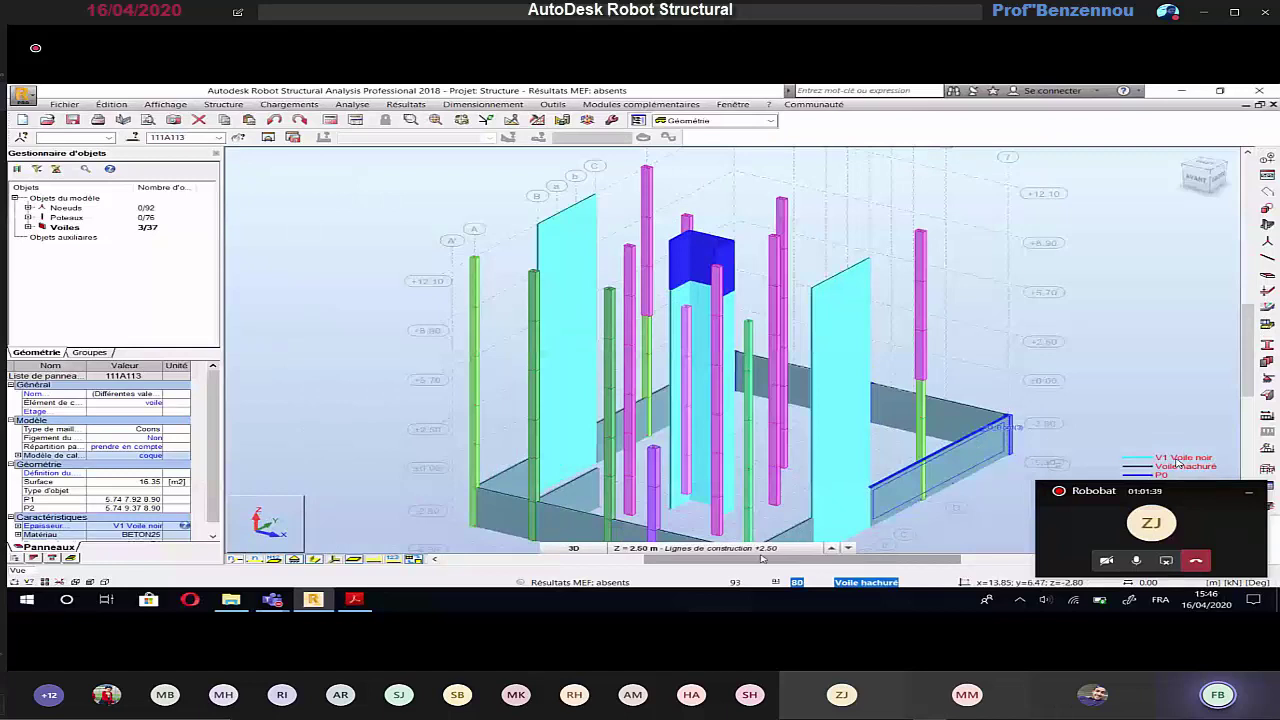
Step: Set the working level to -2.80 m and switch to the XY plan view
click(740, 548)
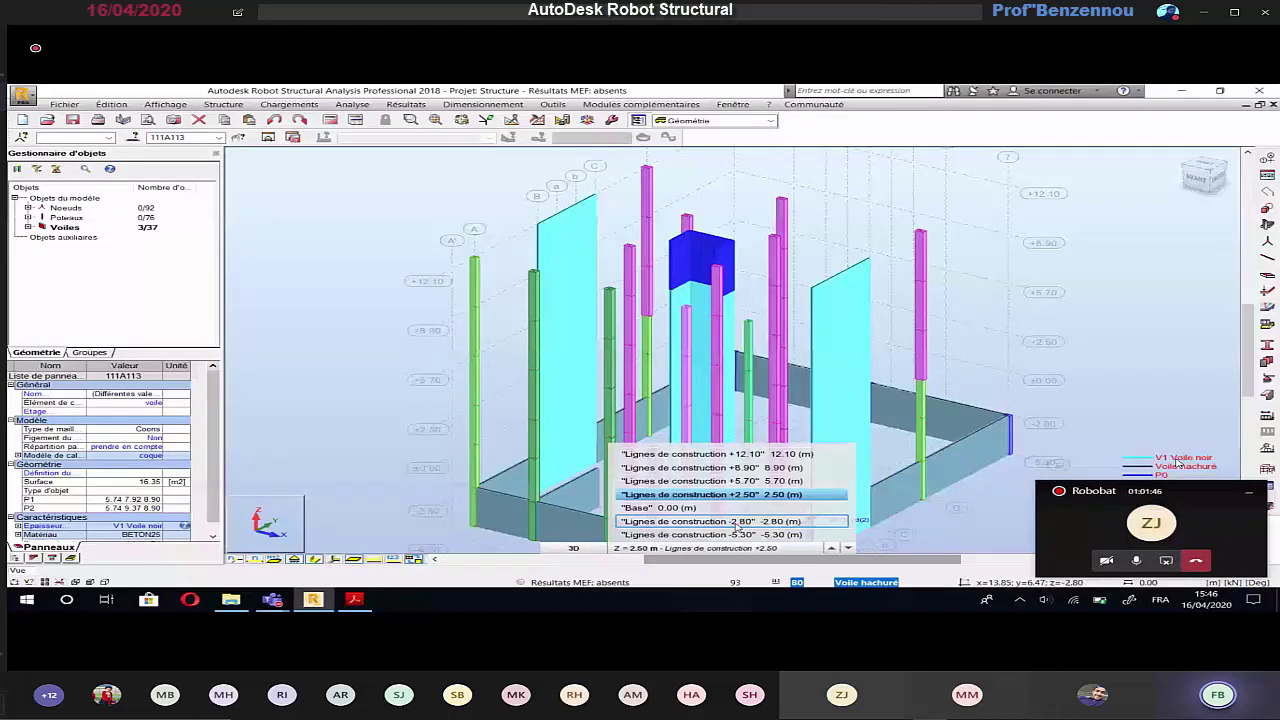
click(735, 521)
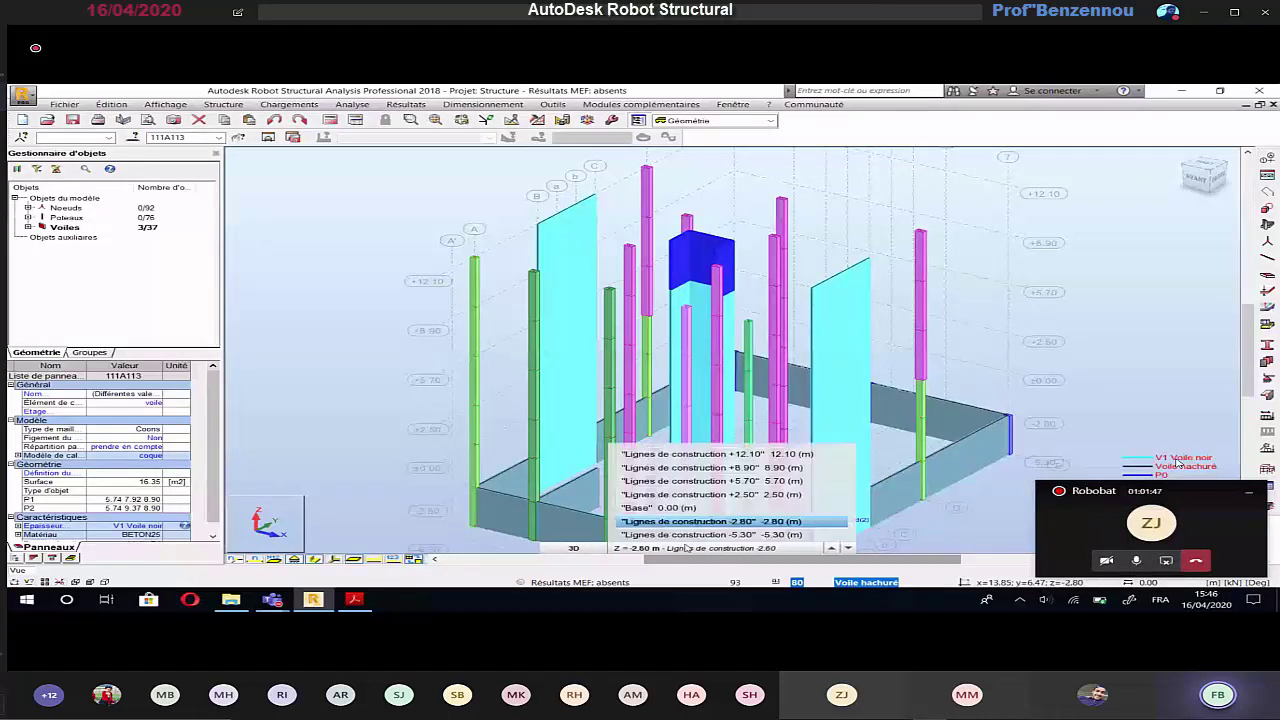
click(573, 548)
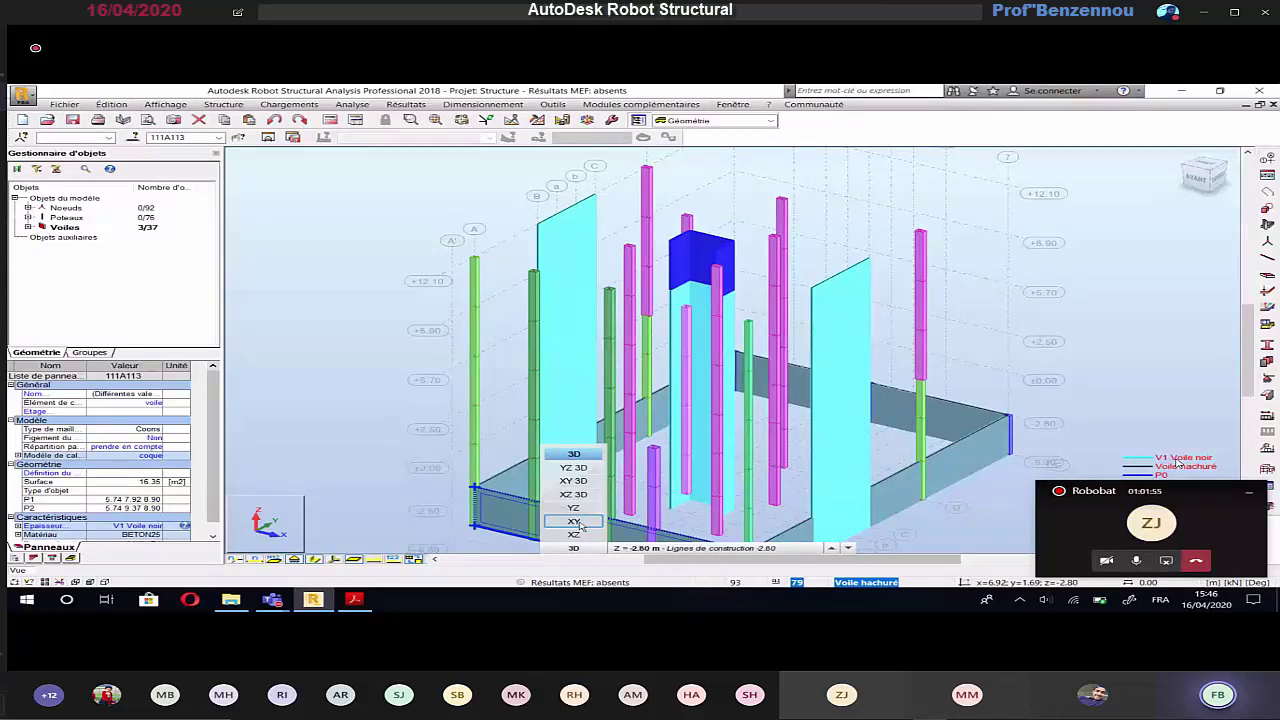
click(575, 521)
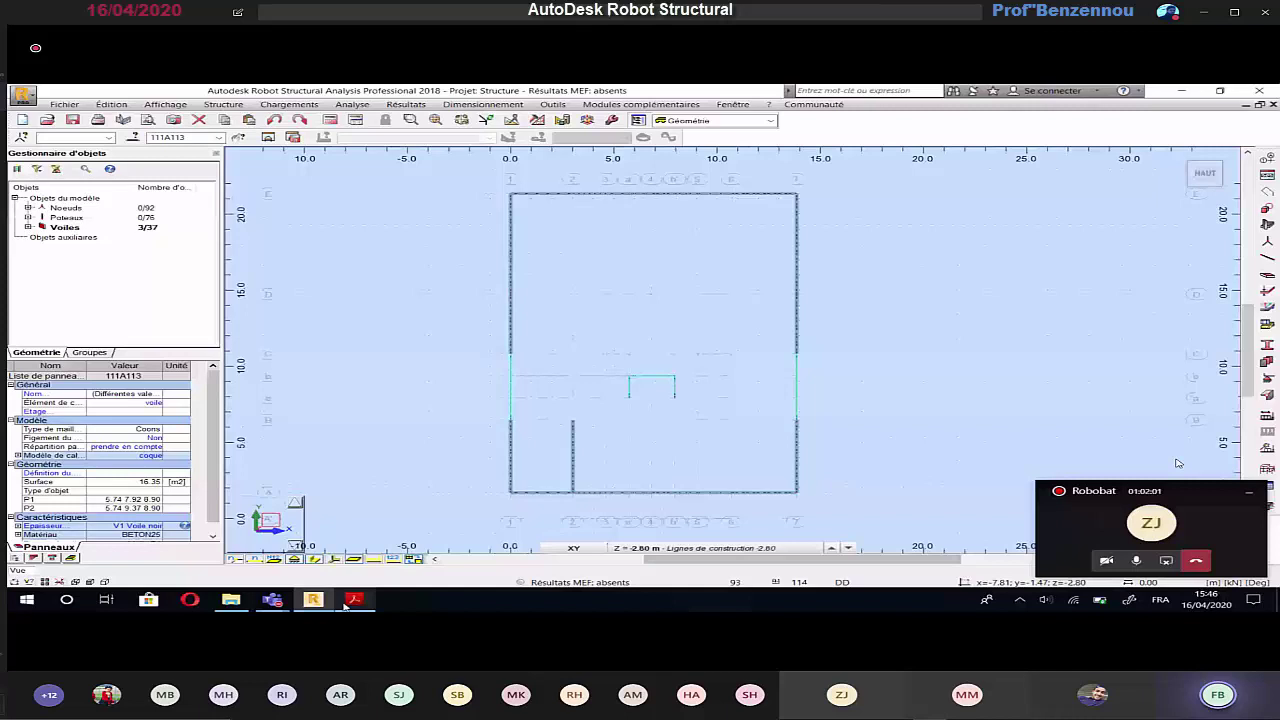
Step: Switch to exo 2 ROBOT.pdf in Acrobat Reader and examine the beams between axes D and E on the PH SOUS SOL plan
click(352, 600)
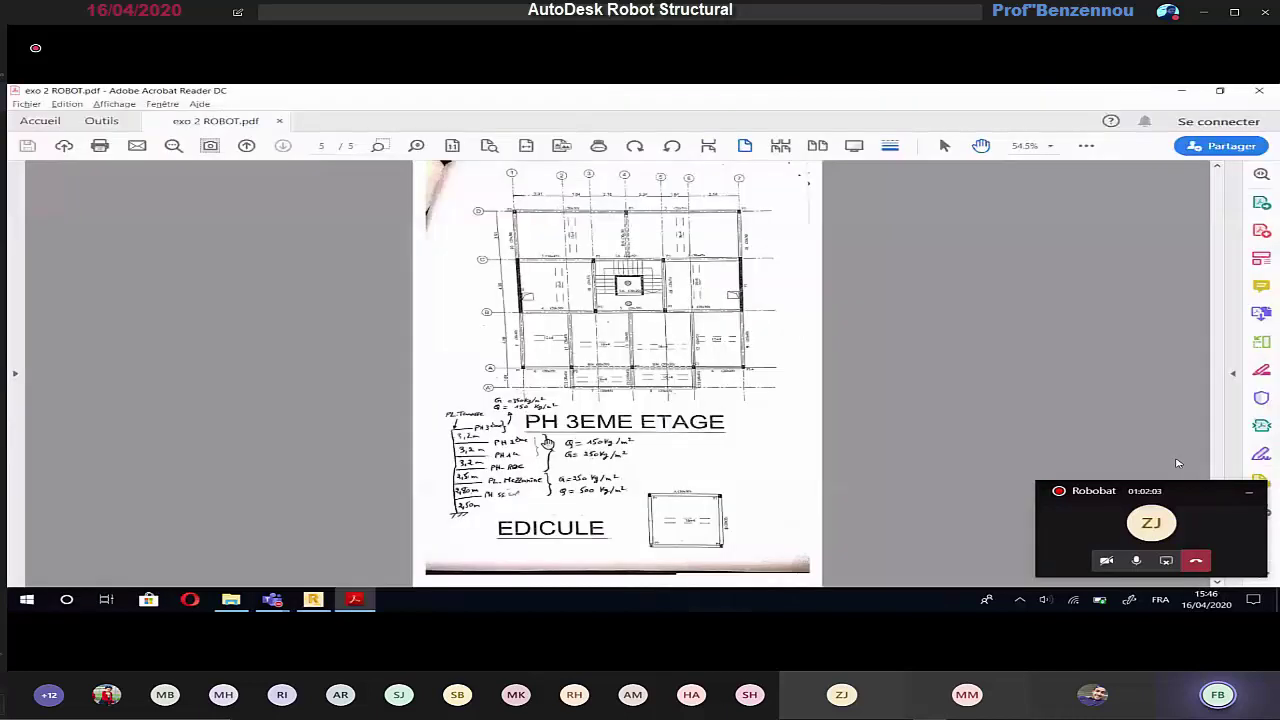
scroll(547, 443, up, 10)
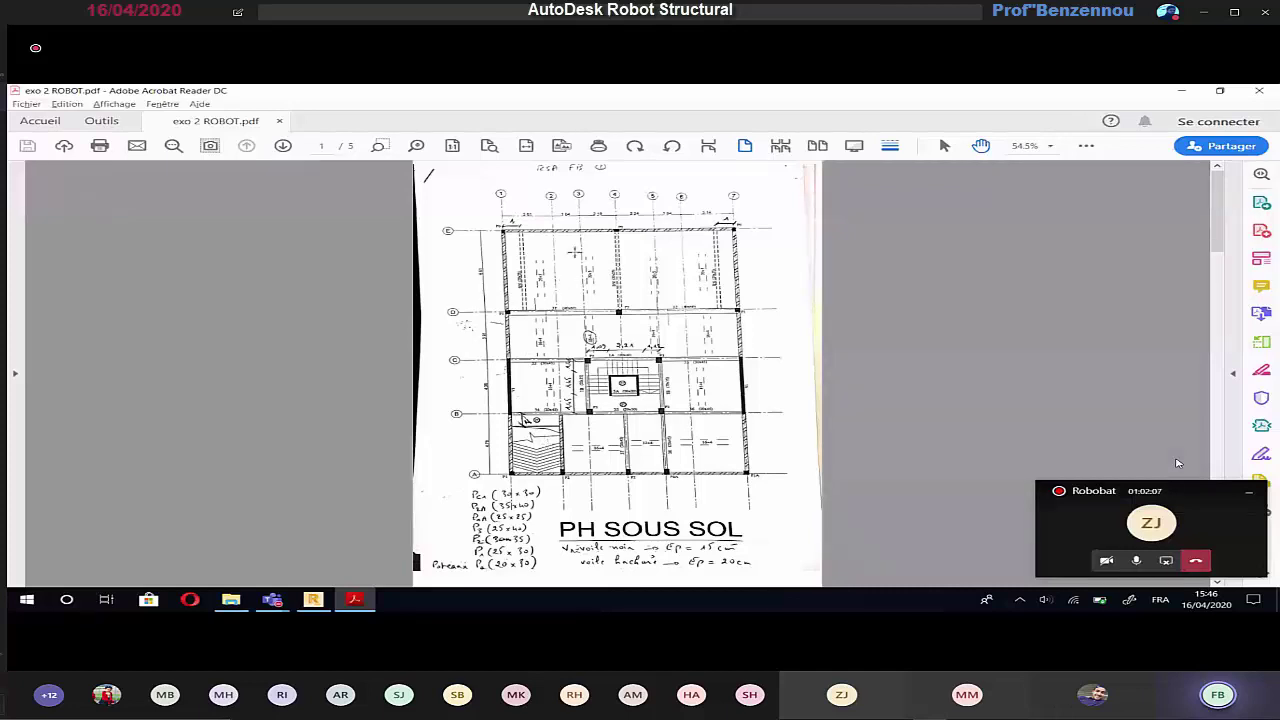
ctrl+scroll(575, 252, up, 6)
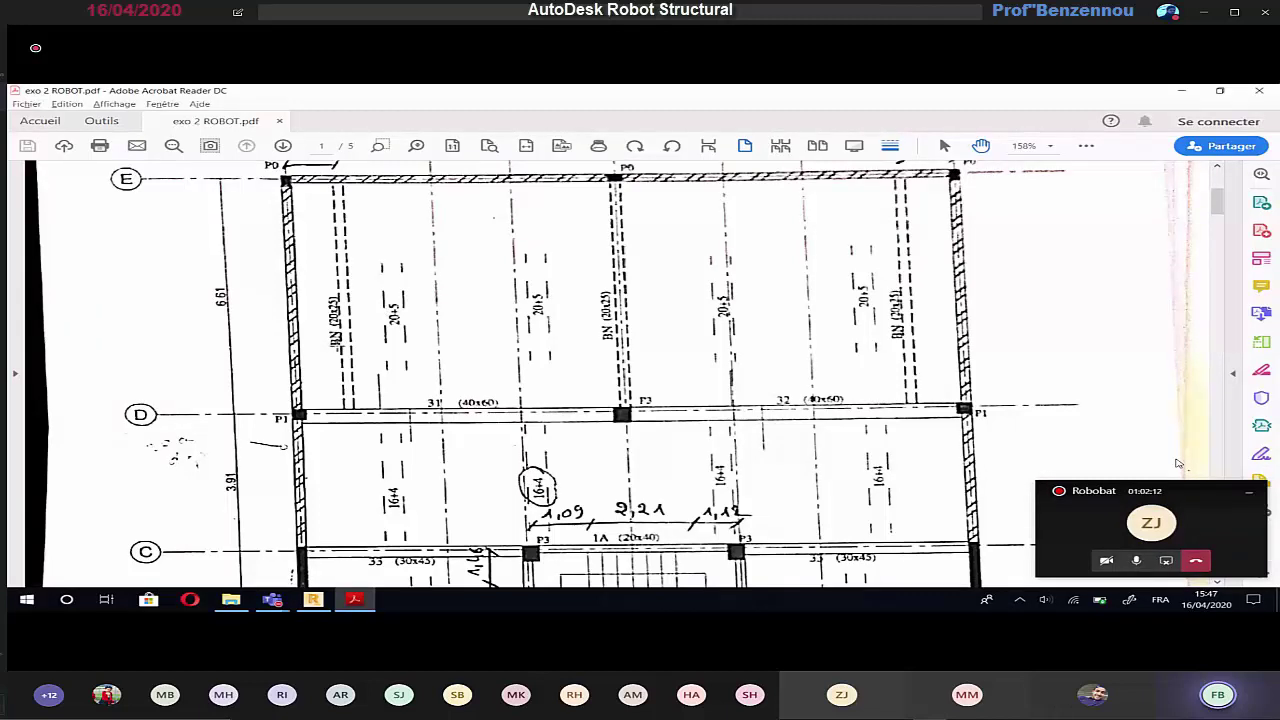
ctrl+scroll(398, 355, down, 1)
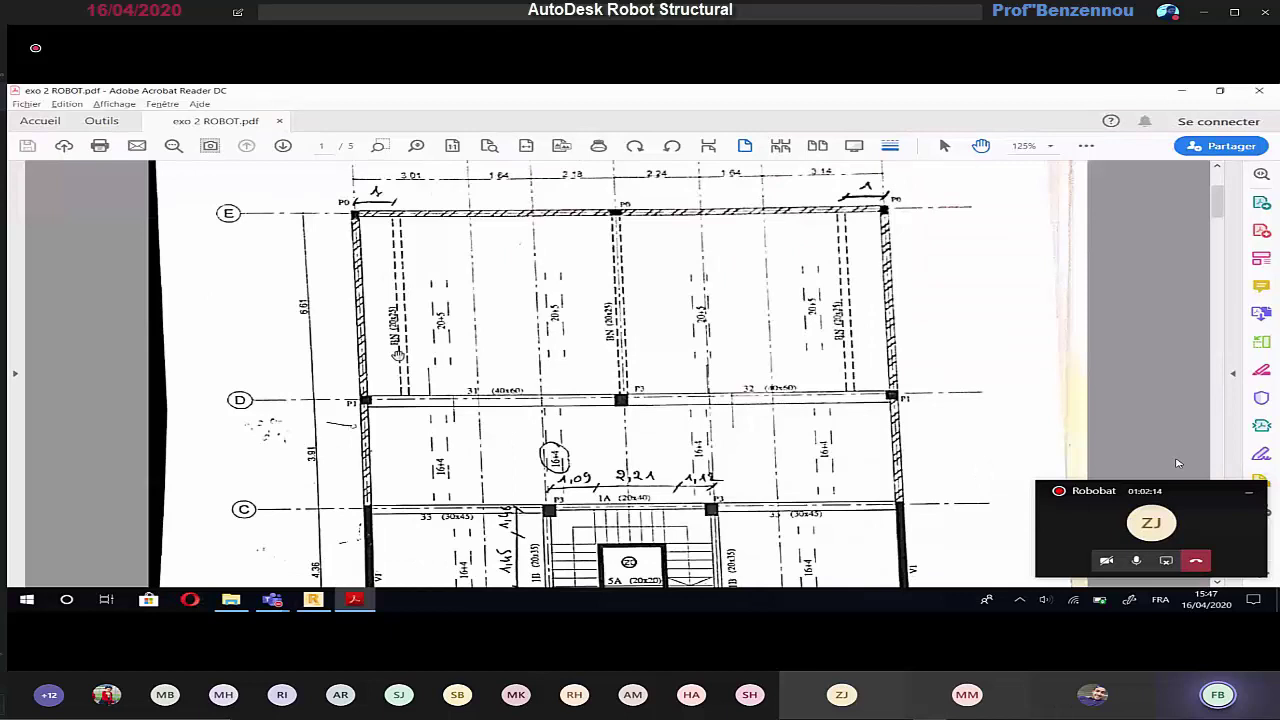
scroll(393, 237, up, 1)
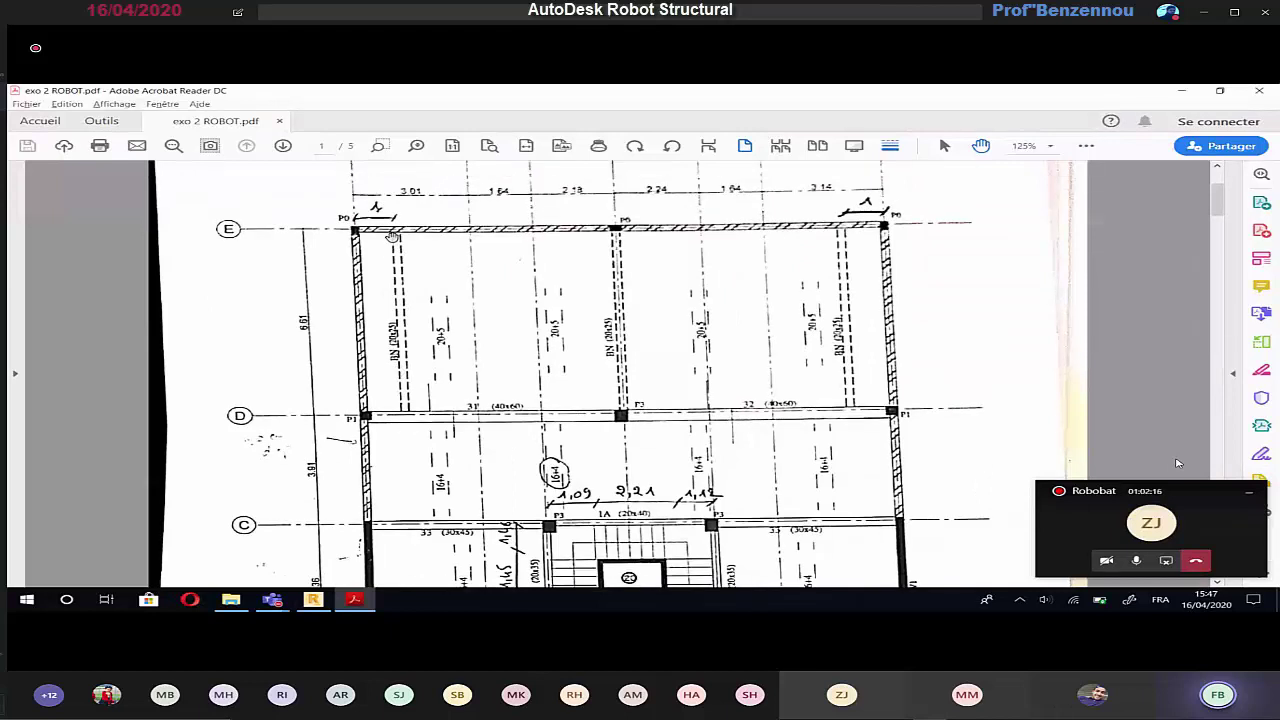
scroll(395, 245, up, 2)
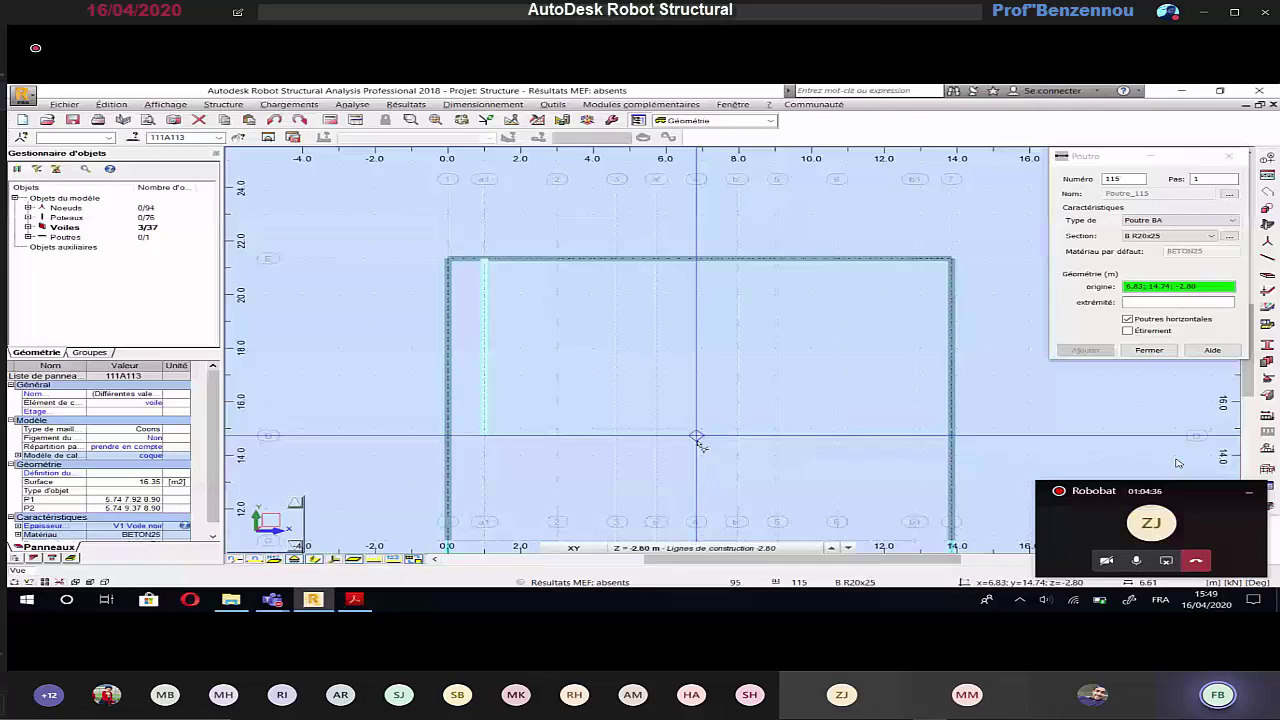
Step: Draw a B R20x25 reinforced concrete beam along axis 4 from E to D at level -2.80 m, checking the PDF plan
key(alt+Tab)
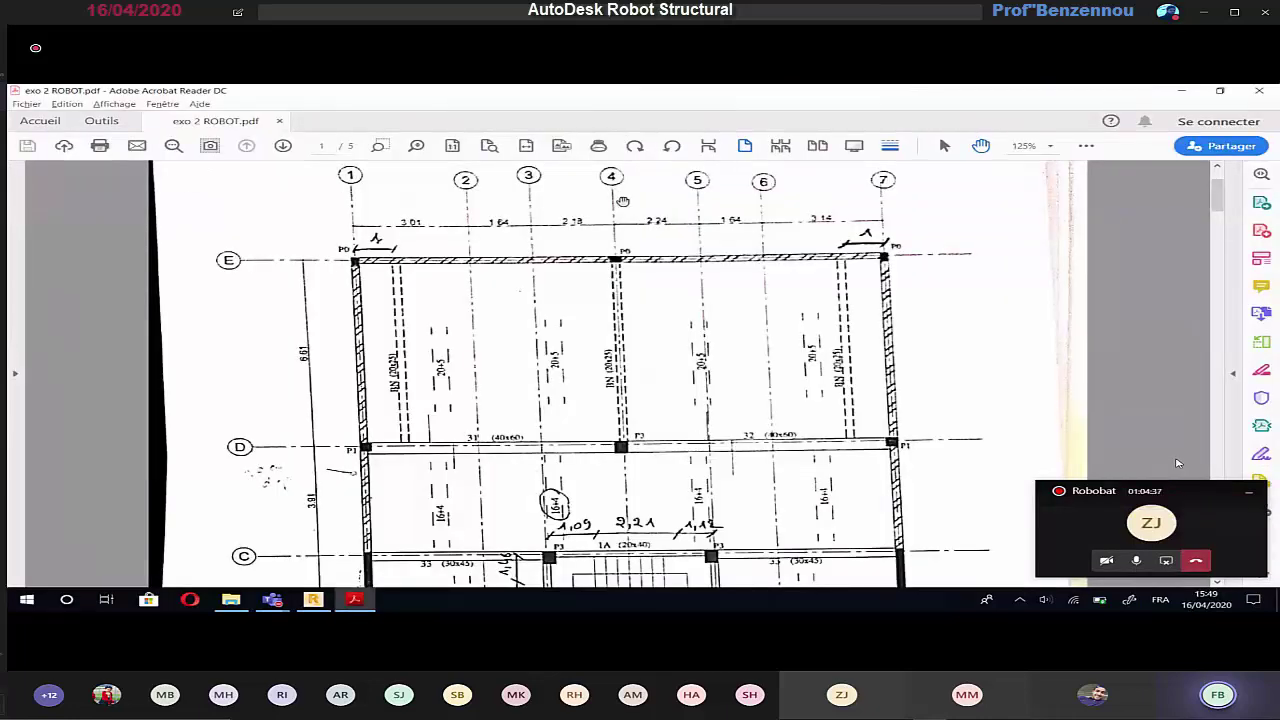
key(alt+Tab)
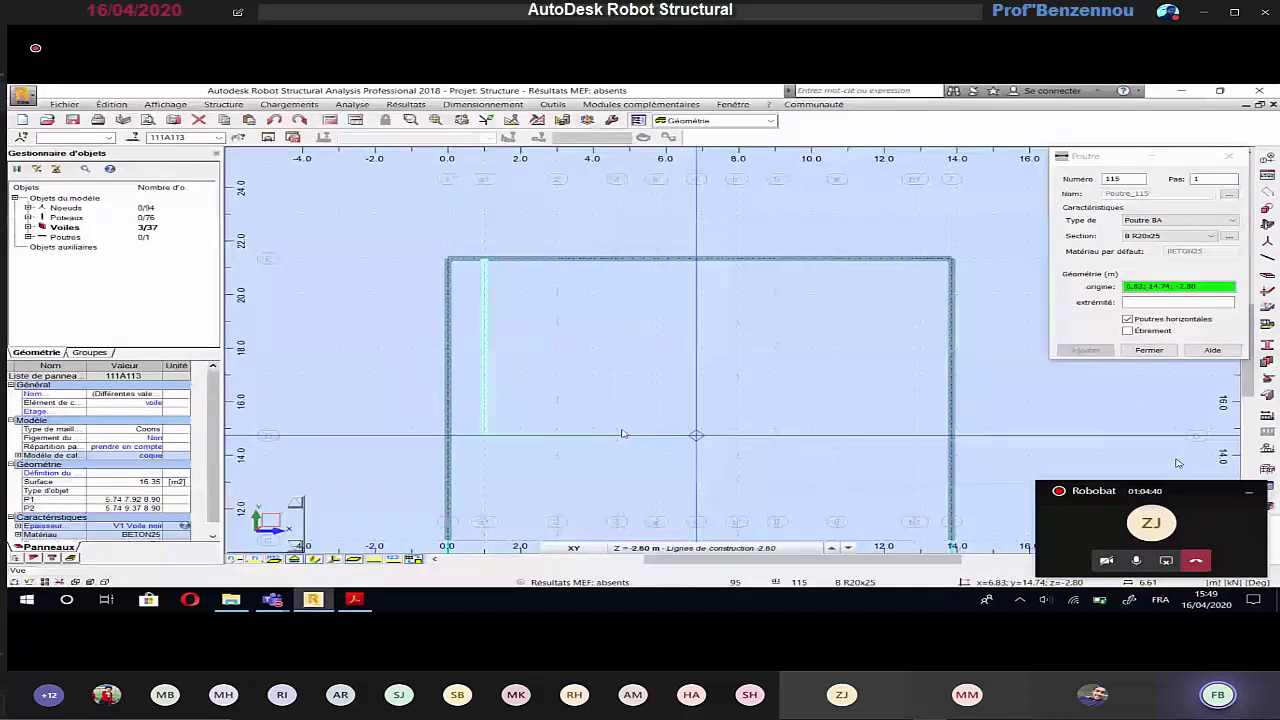
click(696, 258)
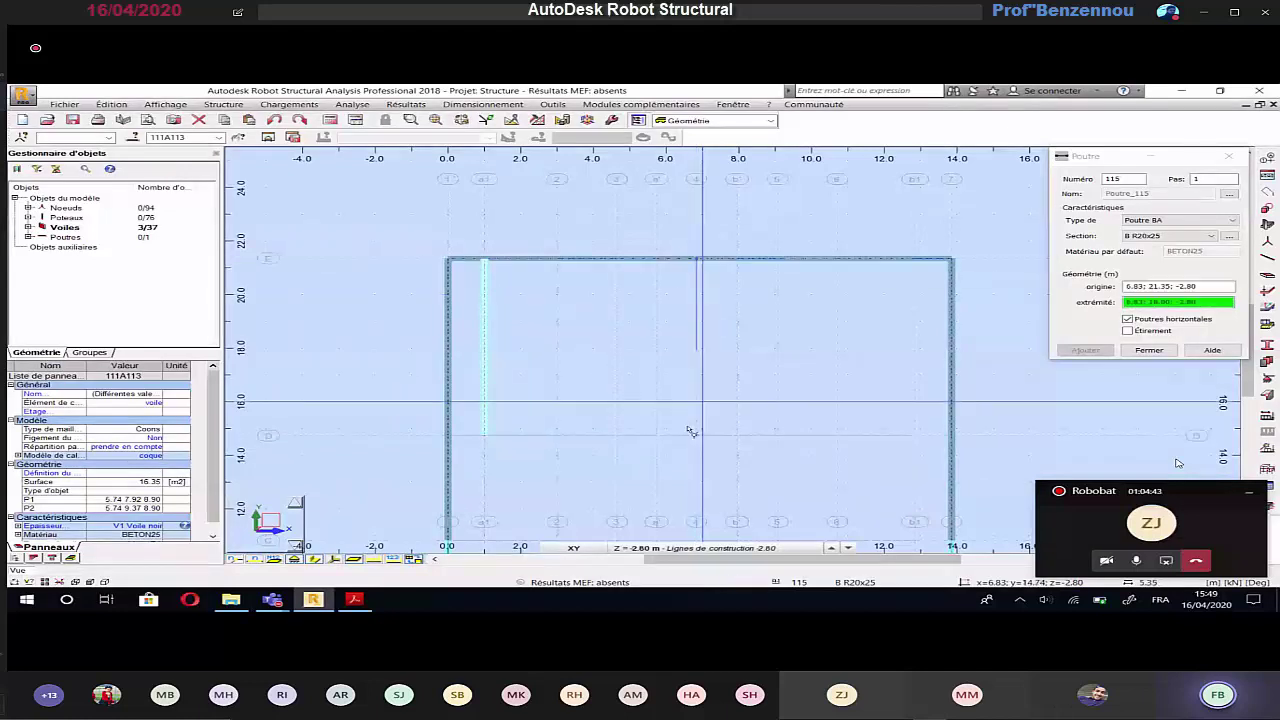
click(692, 432)
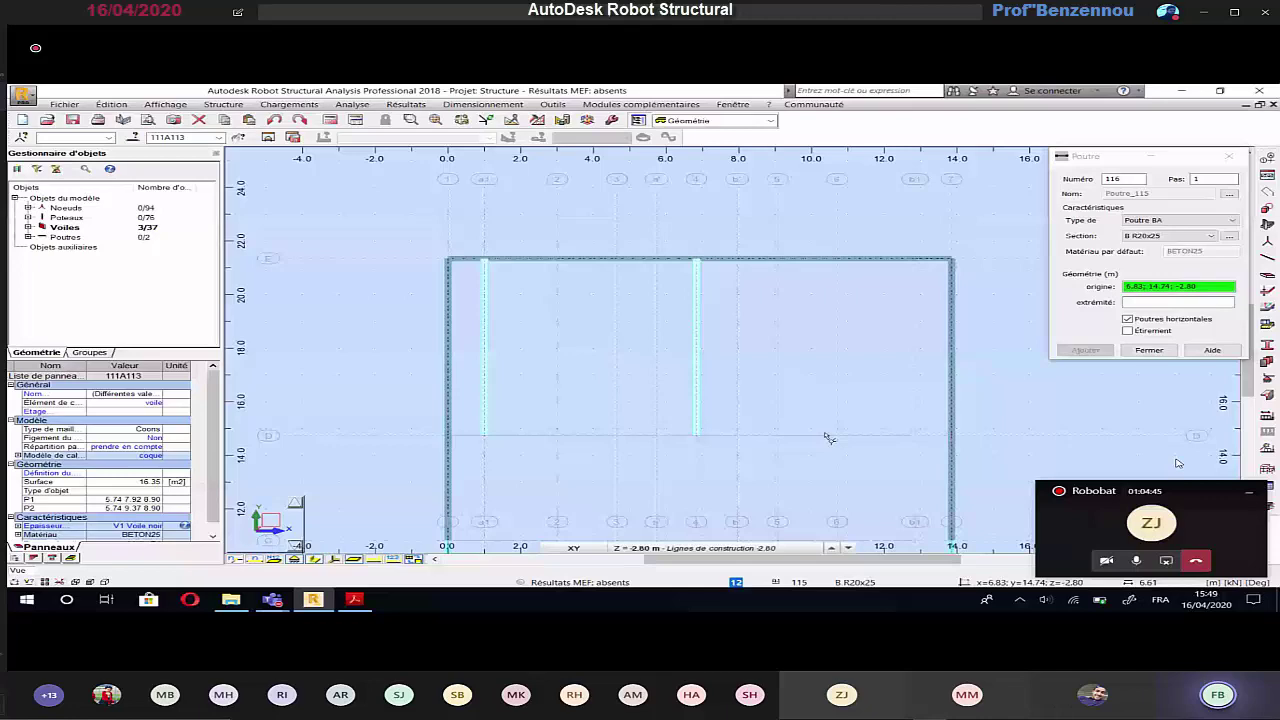
key(alt+Tab)
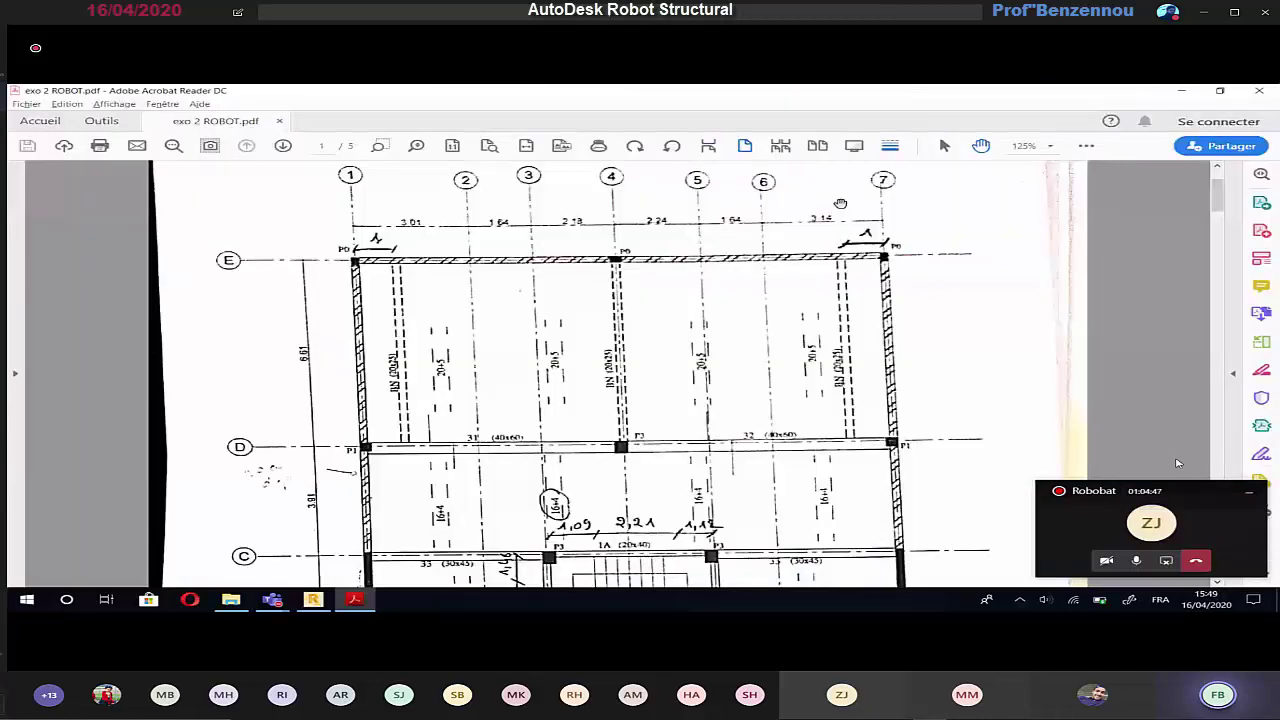
Step: Draw the third 20x25 cm concrete beam at x = 12.85 from axis E (y = 21.35) to axis D (y = 14.74)
key(alt+Tab)
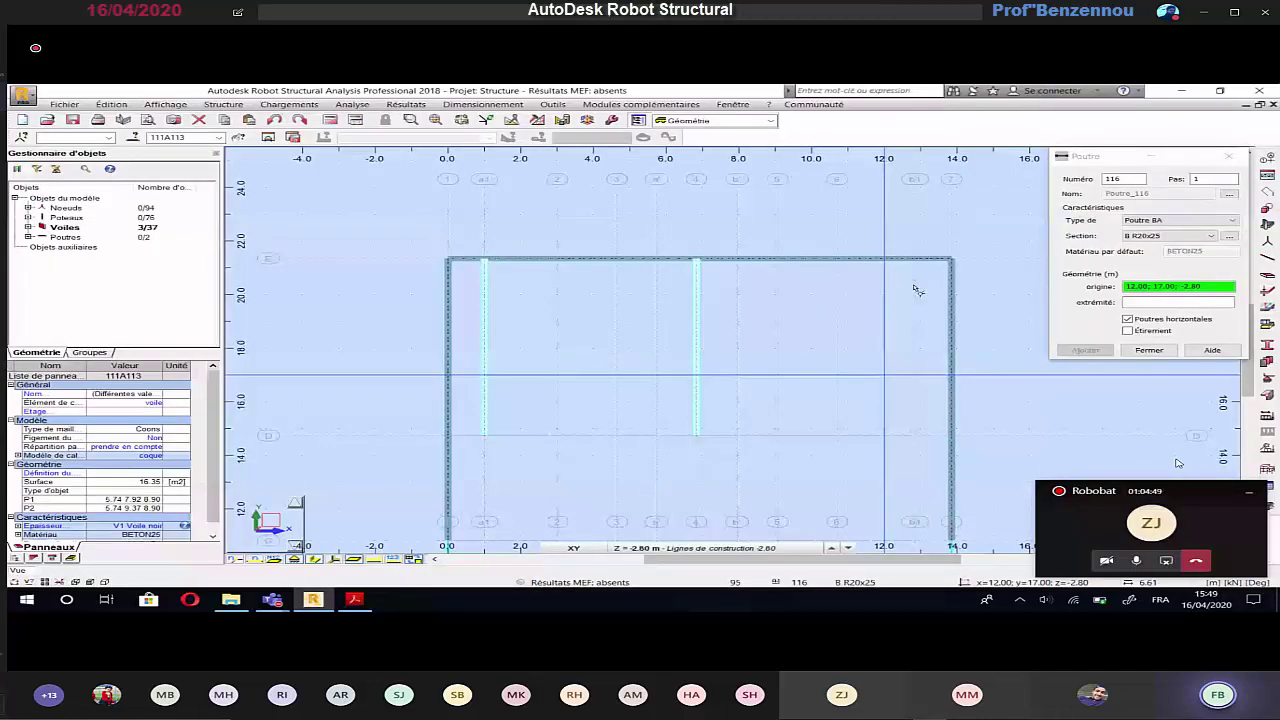
click(915, 260)
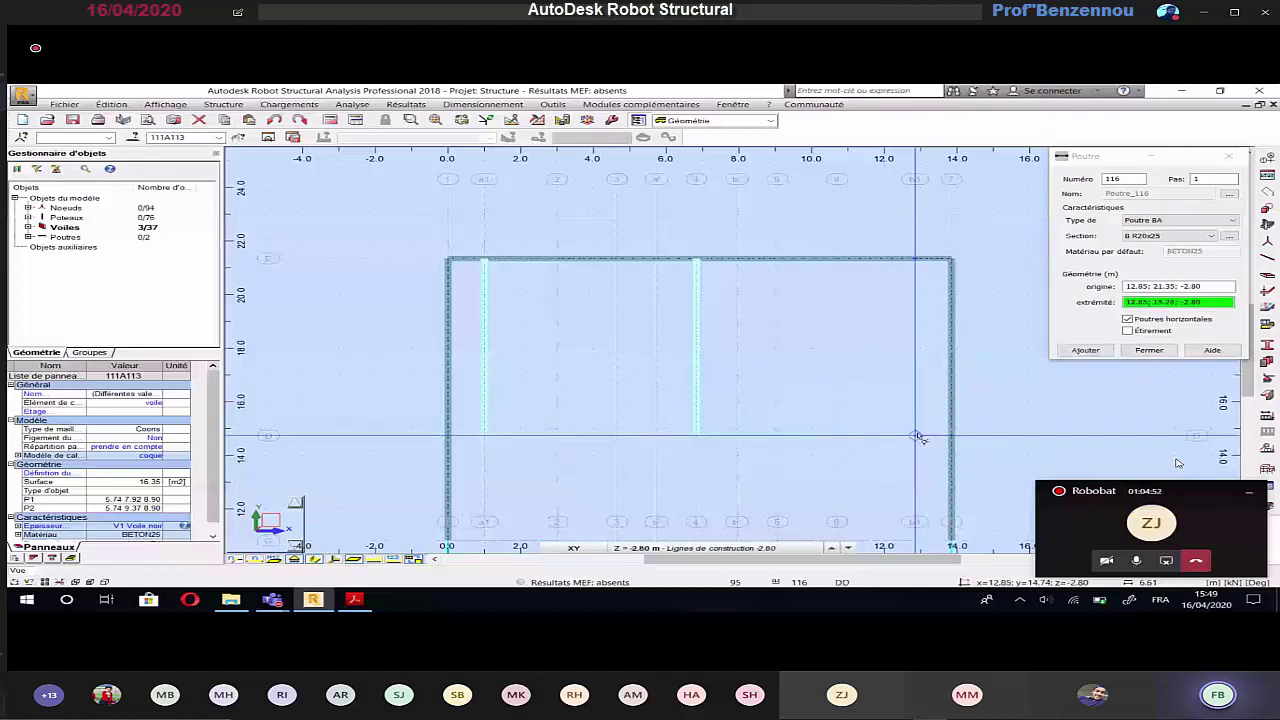
click(918, 437)
scroll(757, 429, down, 2)
middle_drag(706, 377, 701, 358)
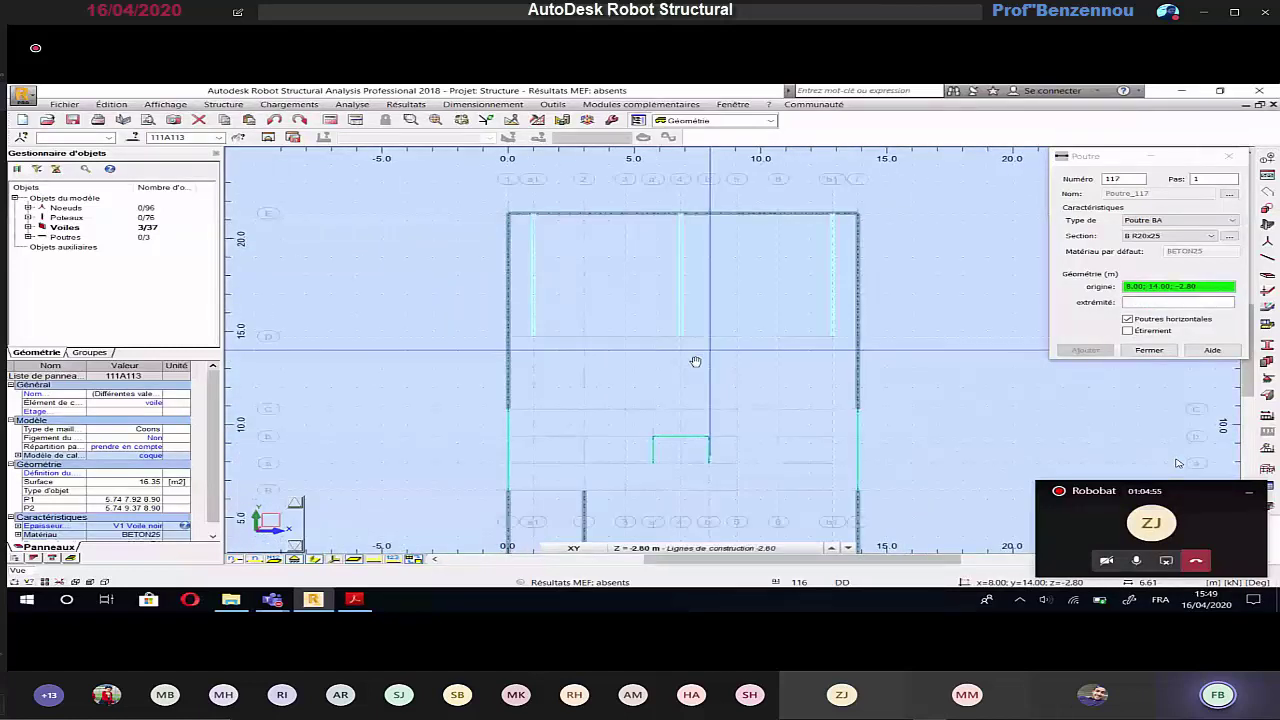
Step: Following the PDF plan, define a 40x60 cm concrete beam section and draw a beam with it along axis D from axis 1 to axis 4
click(354, 600)
scroll(518, 421, down, 1)
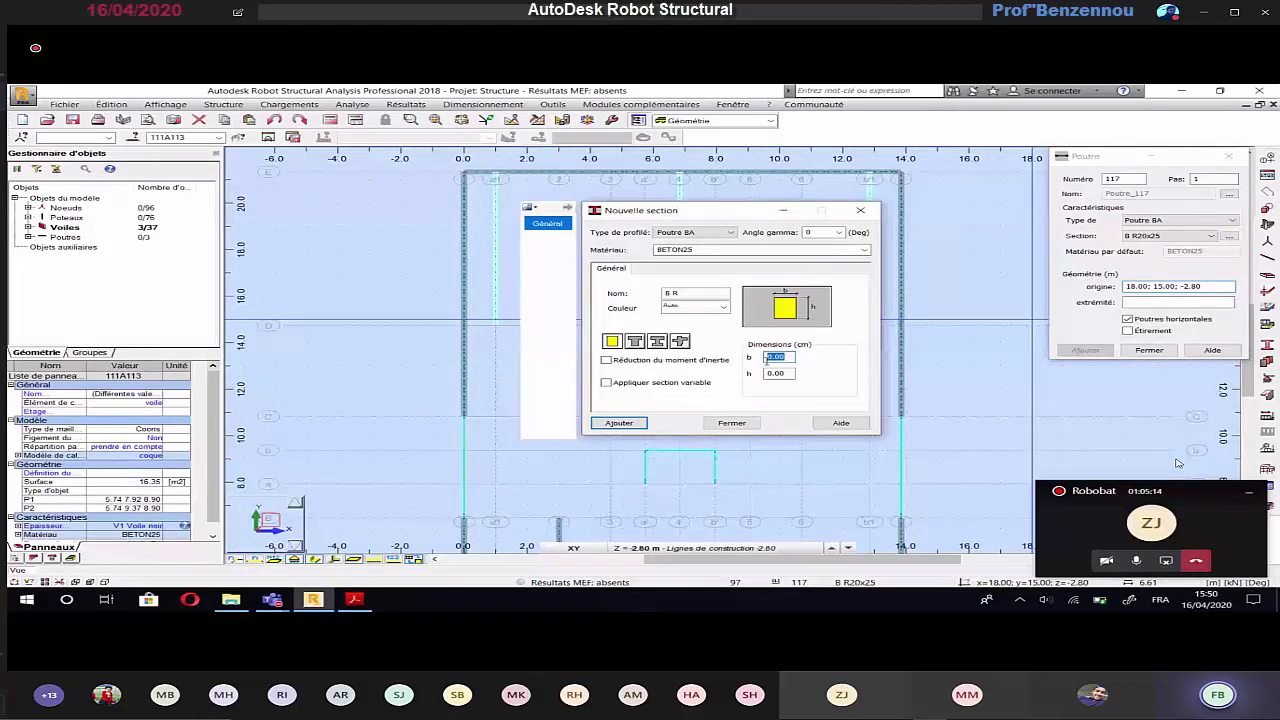
text(40)
key(Tab)
text(60)
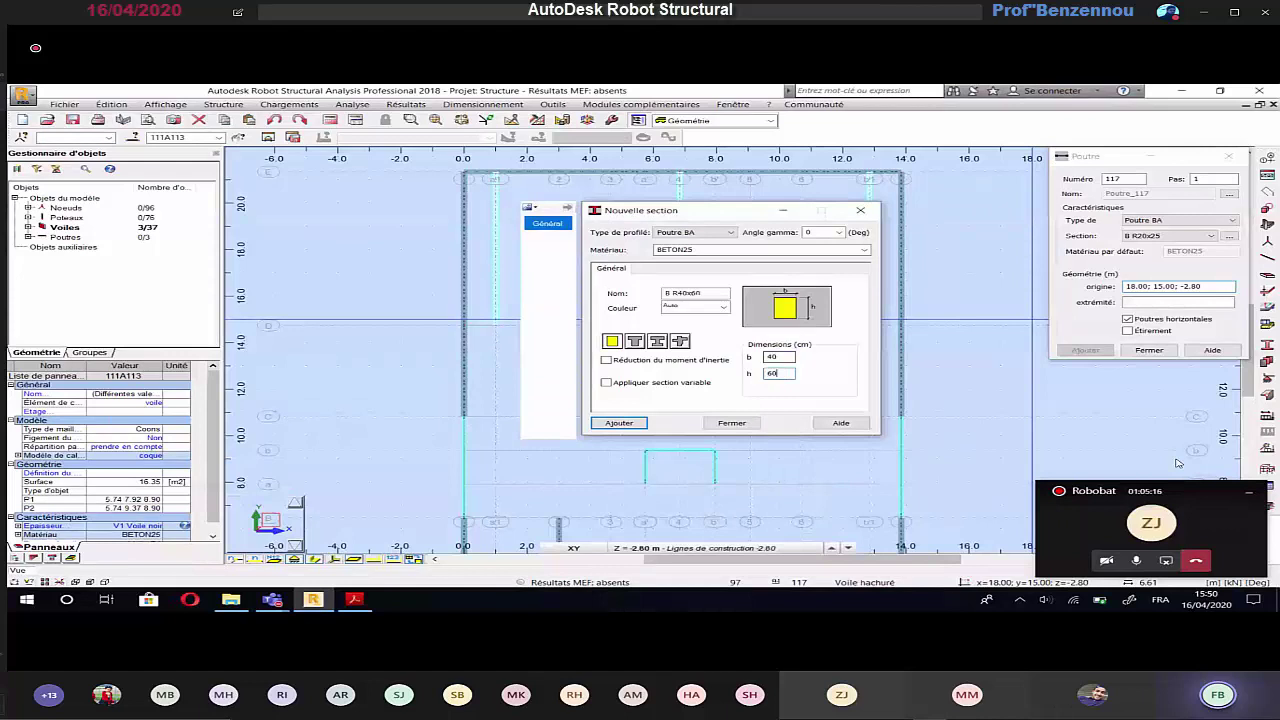
key(Return)
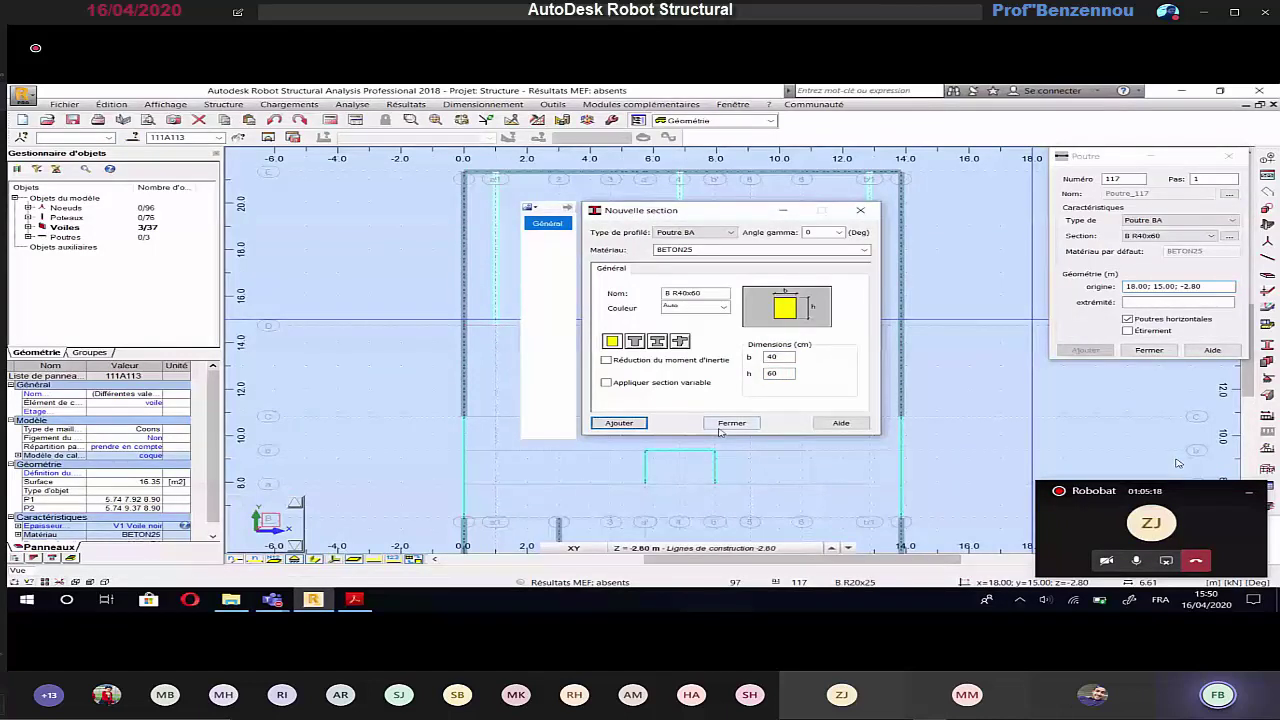
click(731, 423)
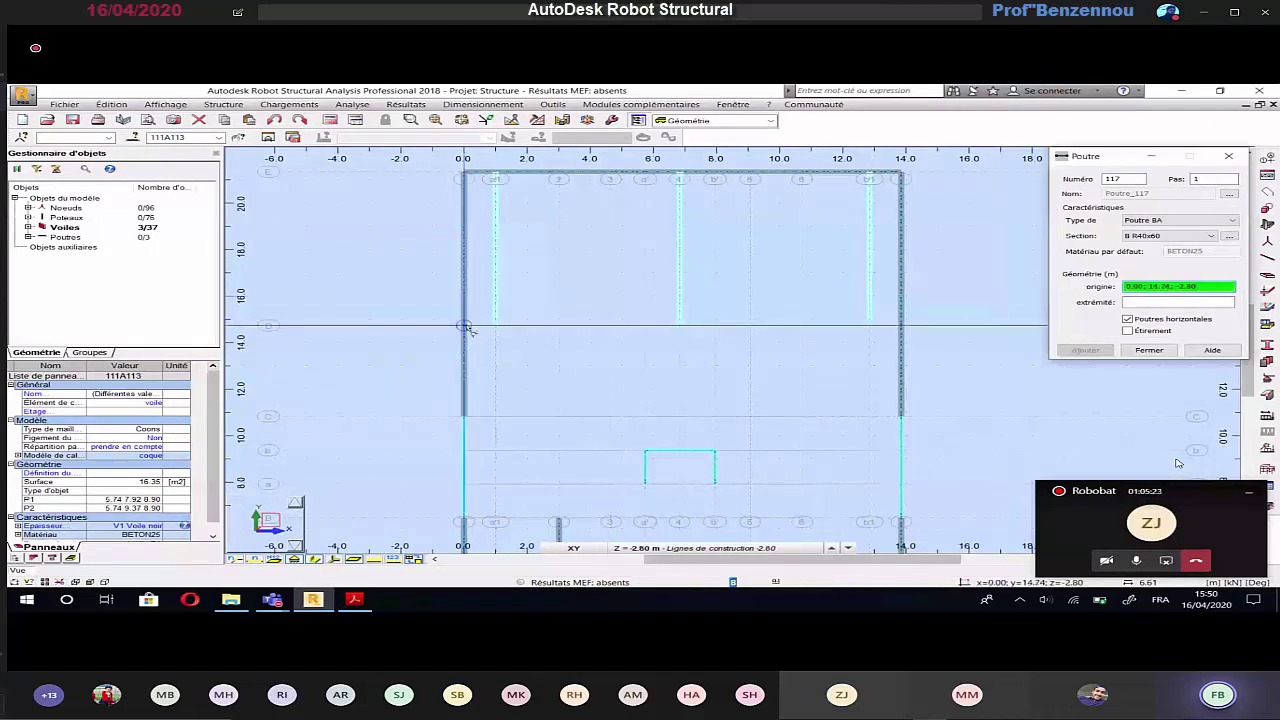
click(679, 325)
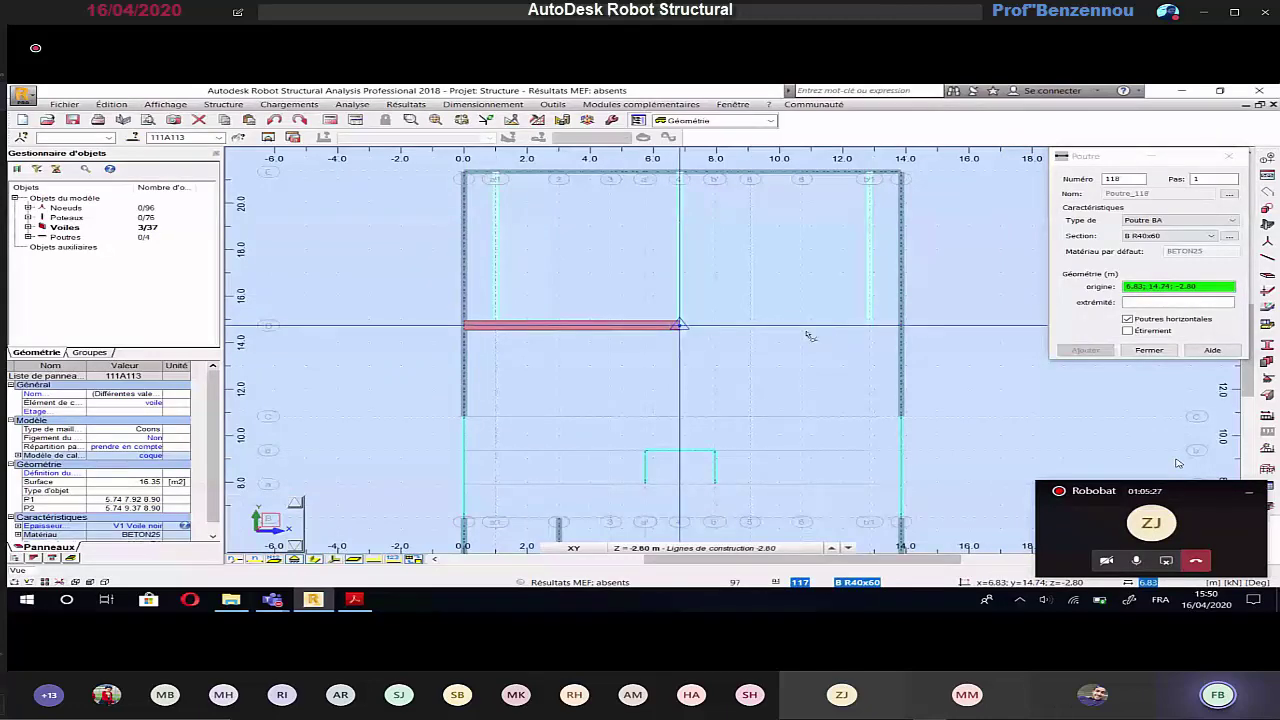
Step: Check axis C on the PDF plan and define a 30x45 cm concrete beam section for its two outer beams
key(alt+Tab)
scroll(695, 376, down, 1)
scroll(695, 376, down, 1)
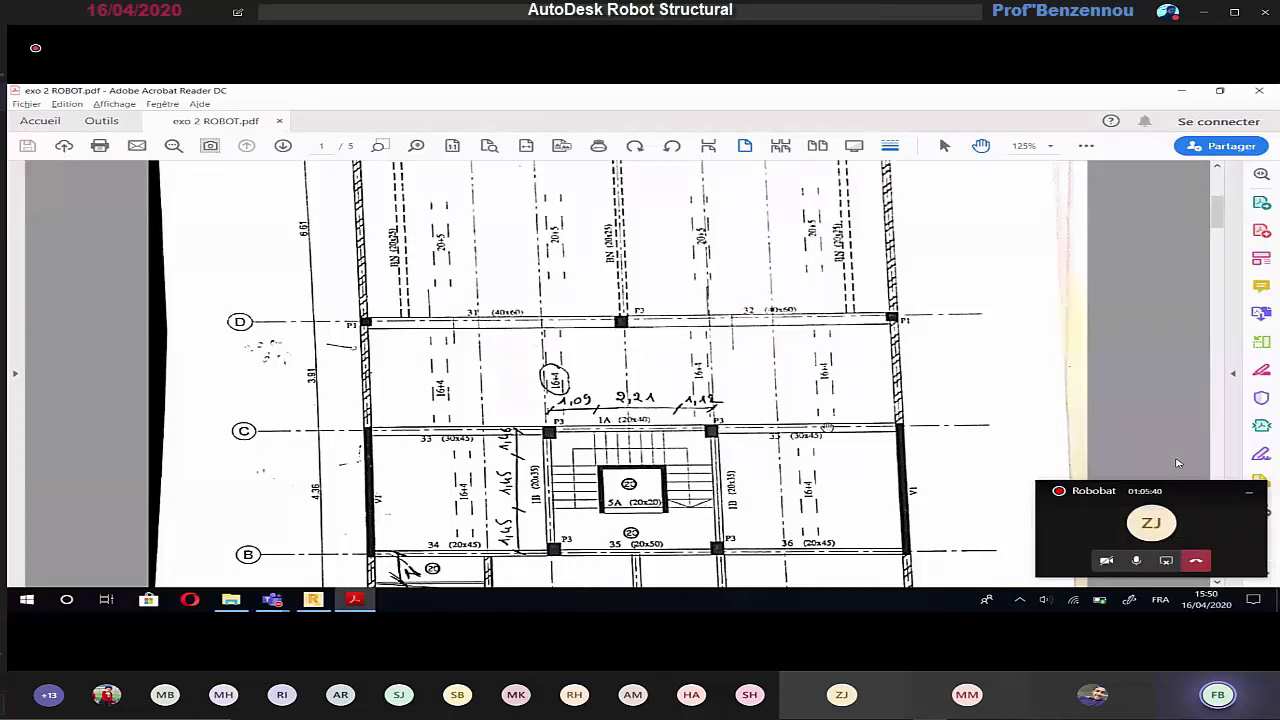
key(alt+Tab)
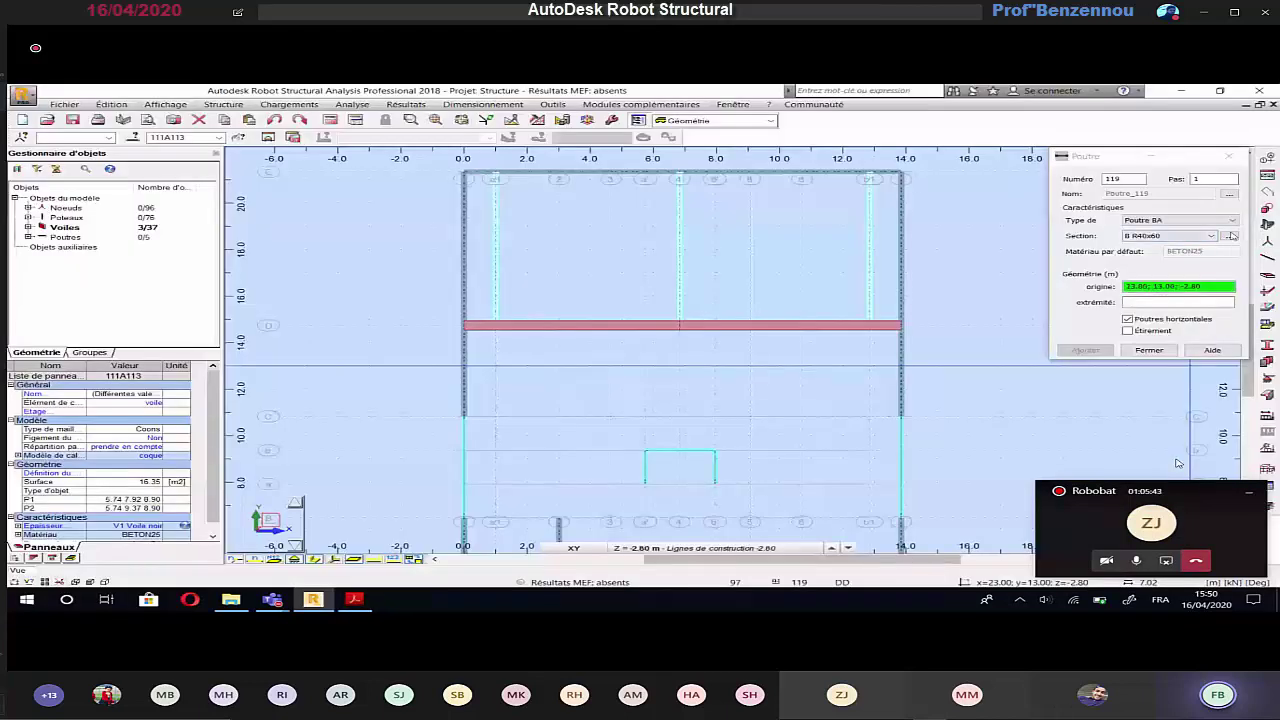
click(1231, 236)
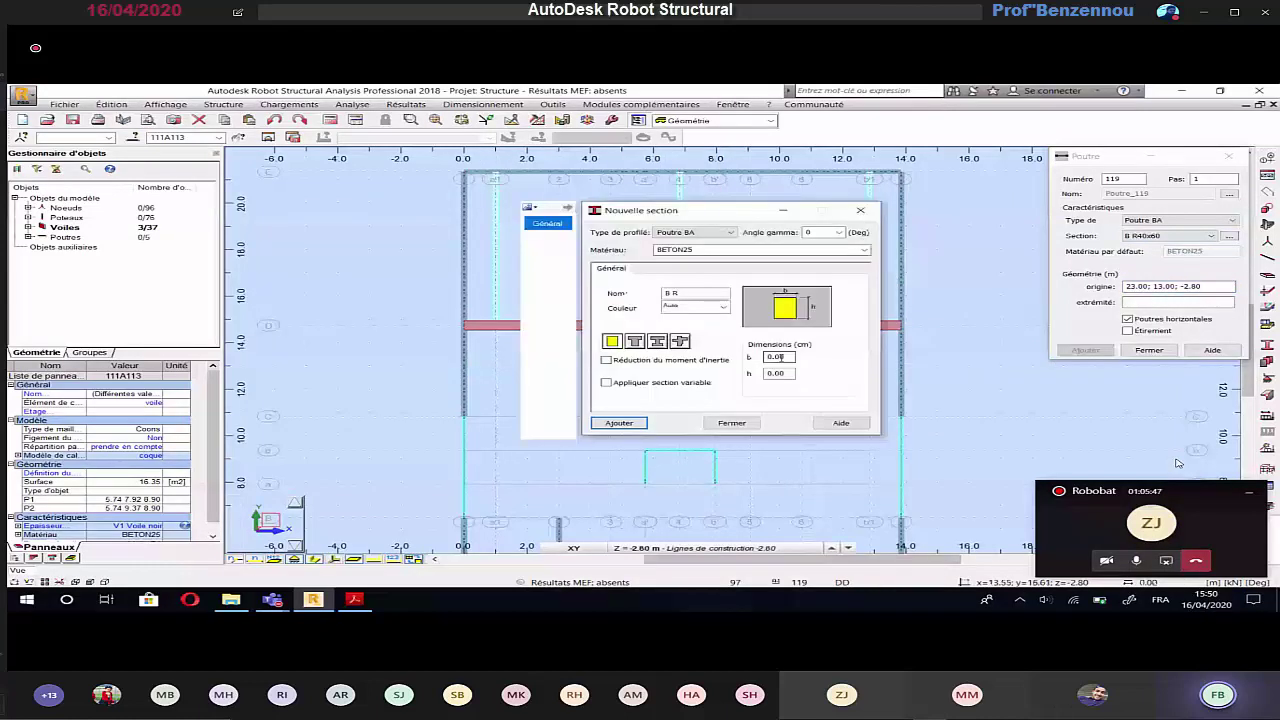
drag(781, 356, 761, 361)
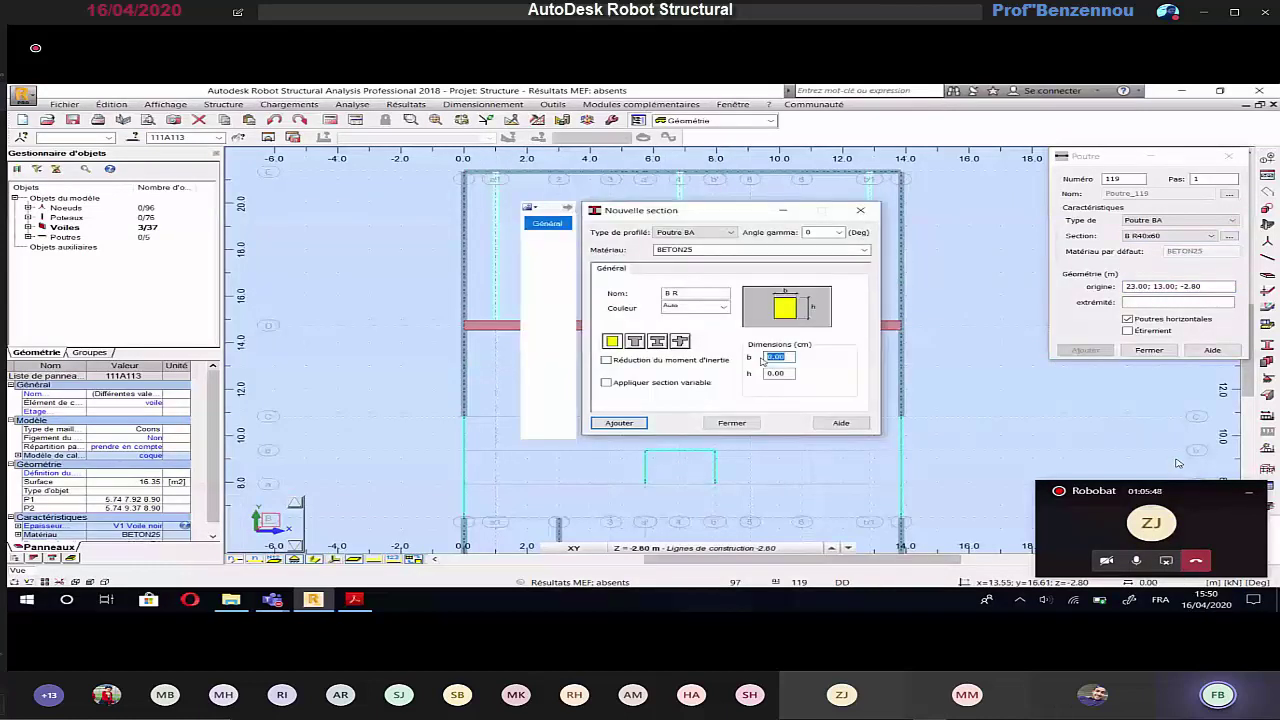
text(30)
key(Tab)
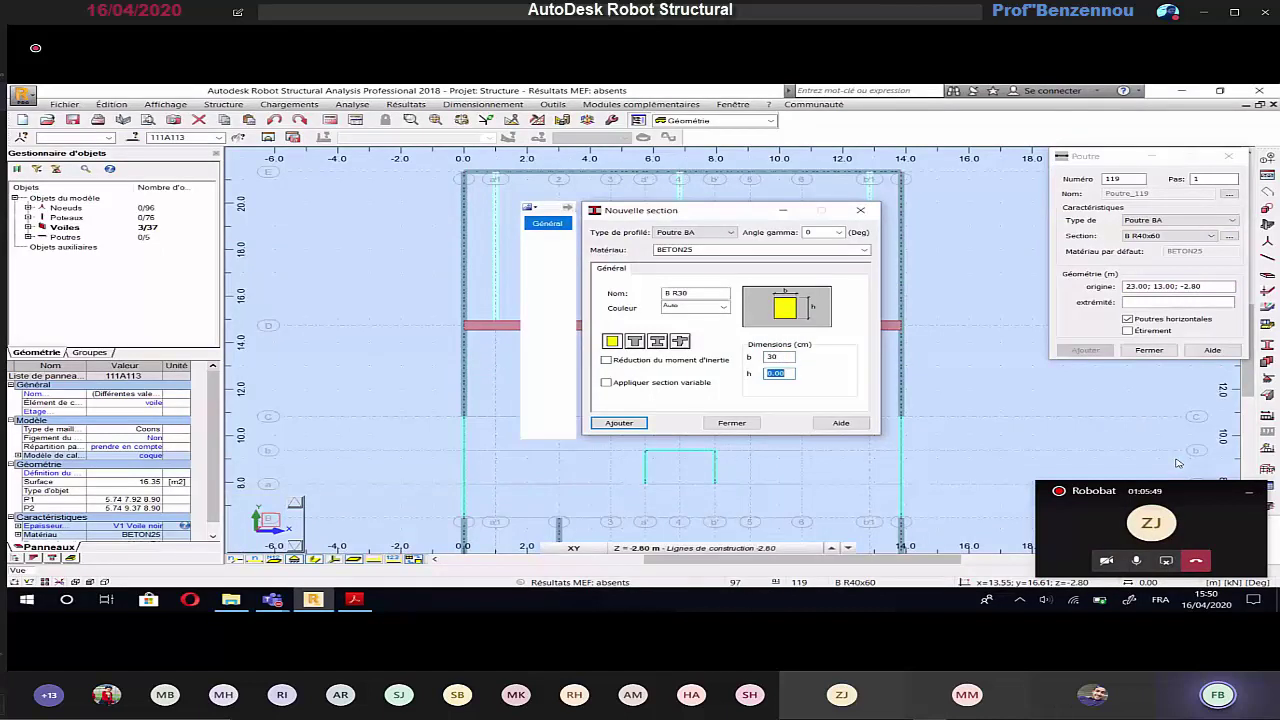
text(45)
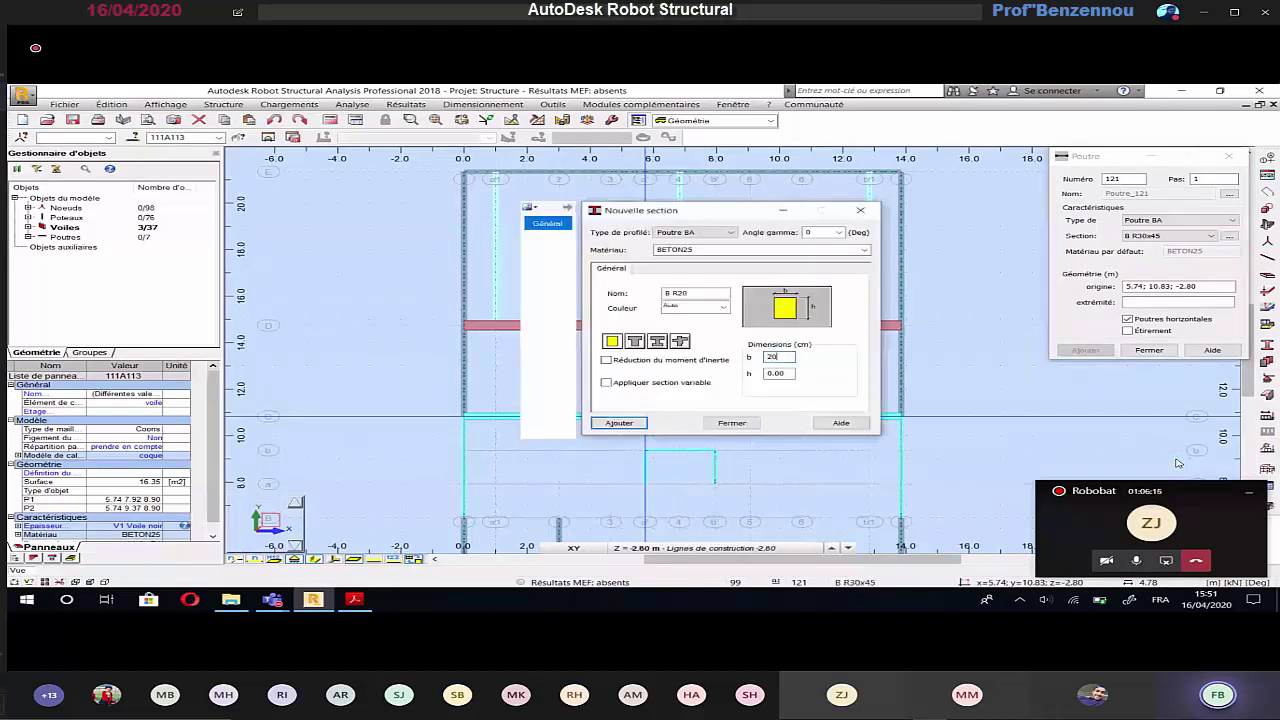
Step: Finish the 20x40 cm section, draw the middle beam on axis C between axes 3 and 5, and consult the PDF plan
click(731, 423)
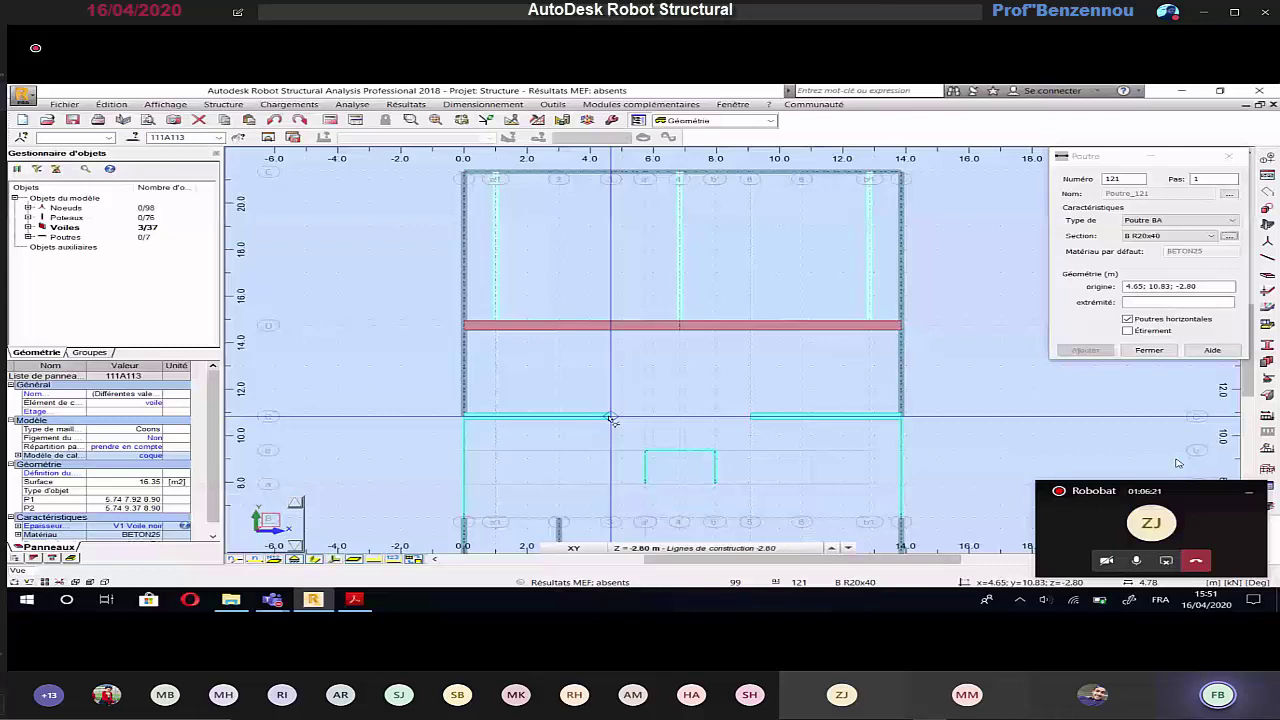
key(alt+Tab)
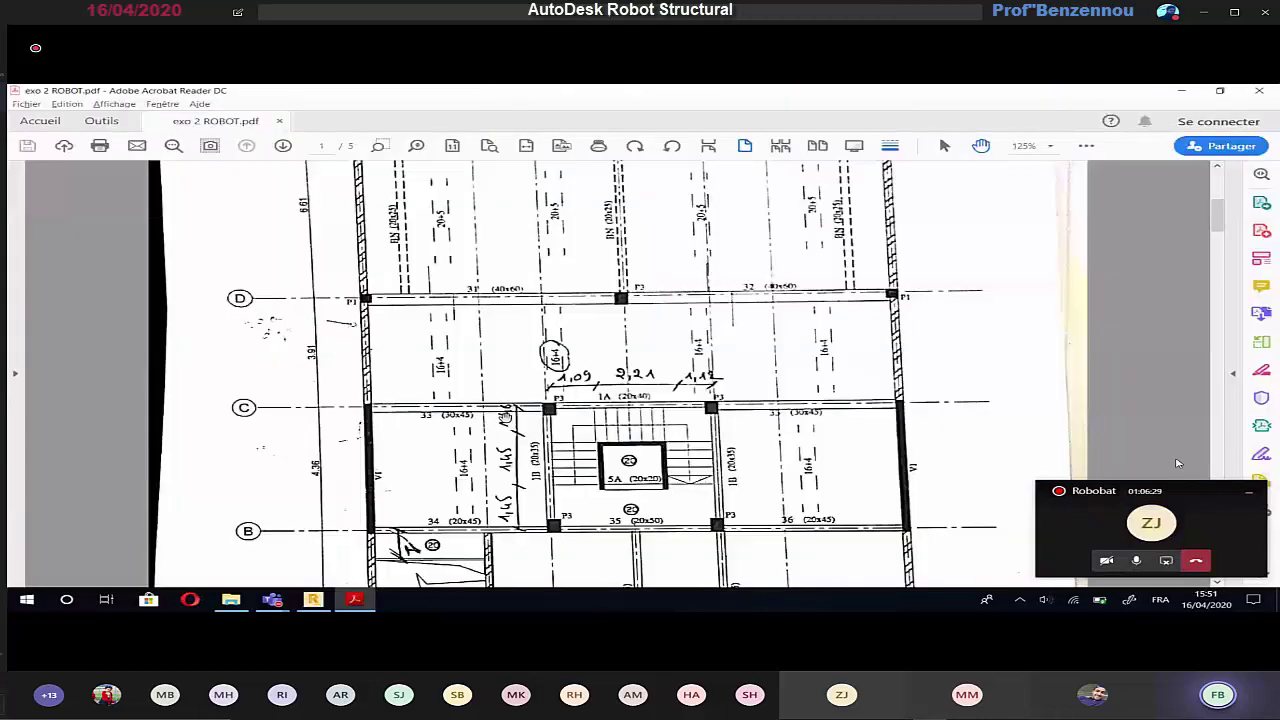
scroll(630, 375, down, 1)
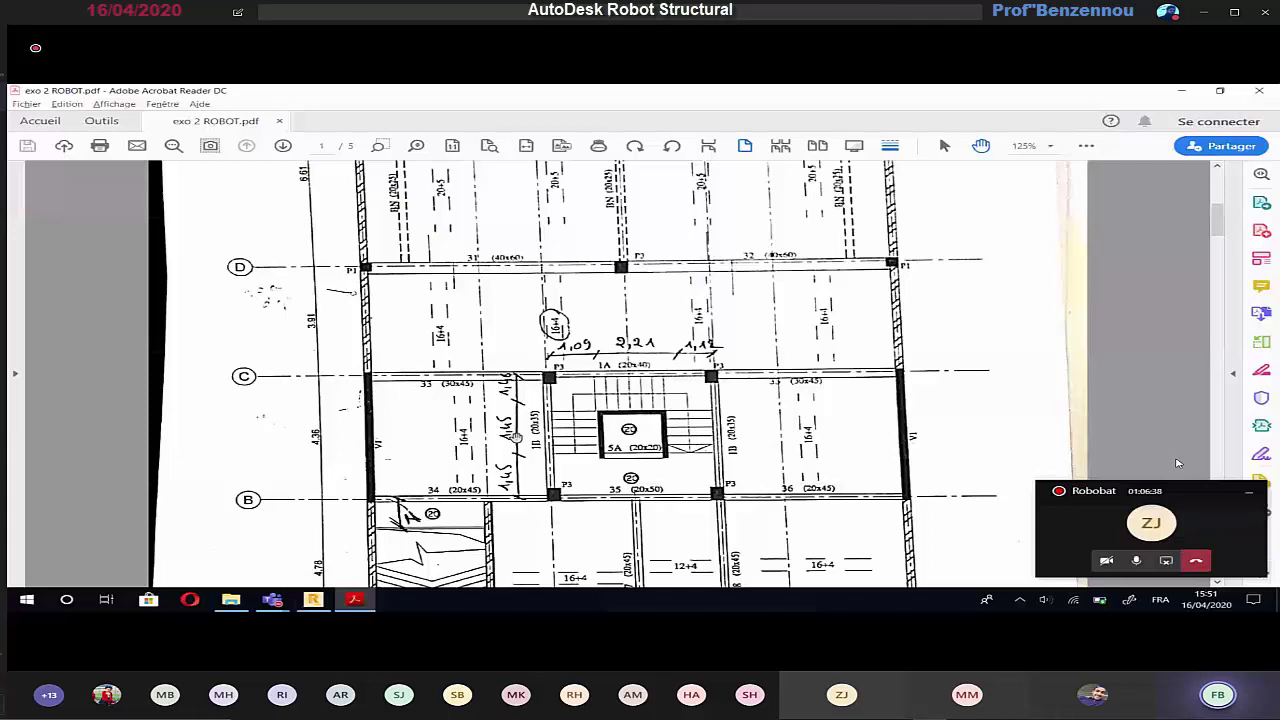
Step: Define a 20x35 cm concrete beam section and draw the two stairwell side beams on axes 3 and 5 between axes B and C
click(313, 600)
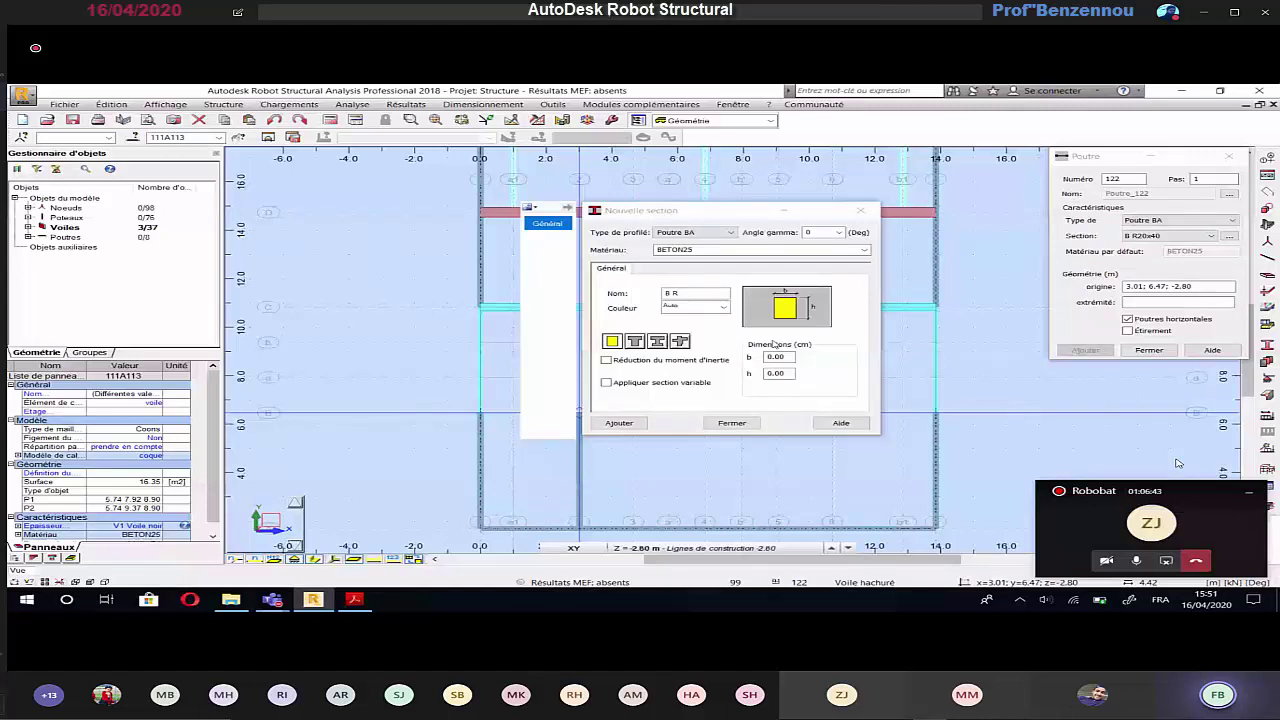
double_click(777, 357)
text(20)
key(Tab)
text(35)
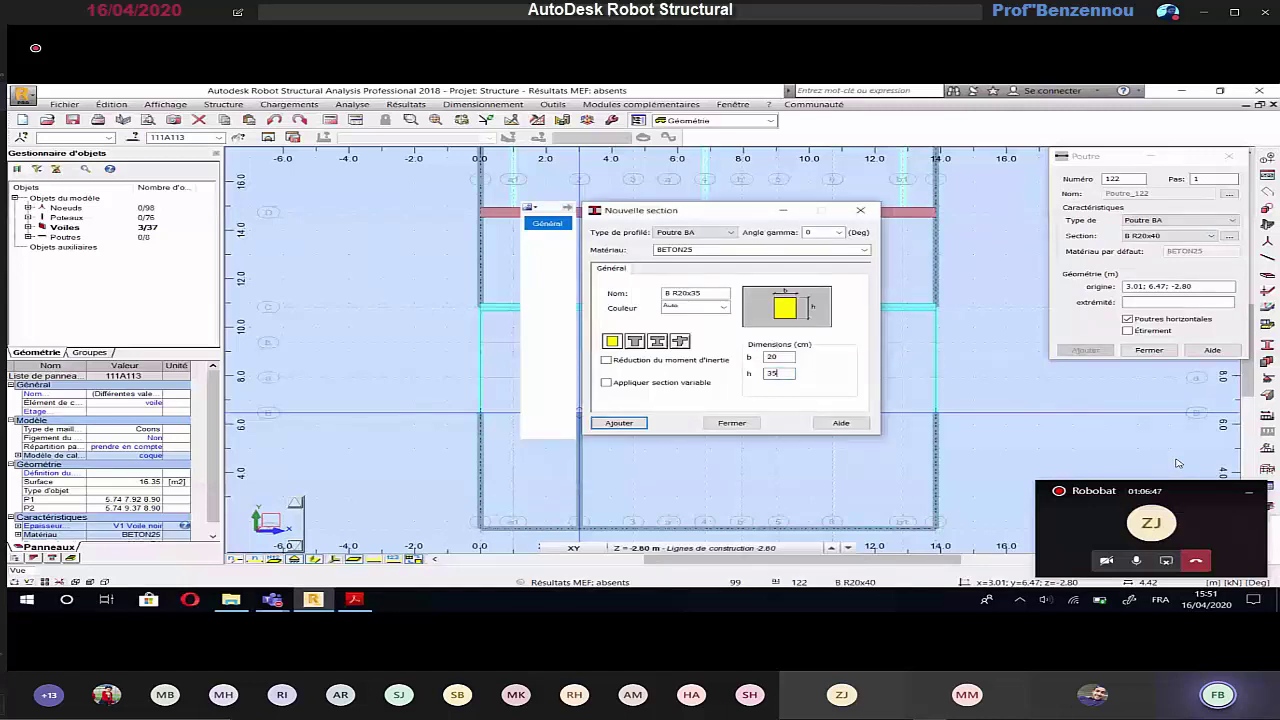
click(731, 423)
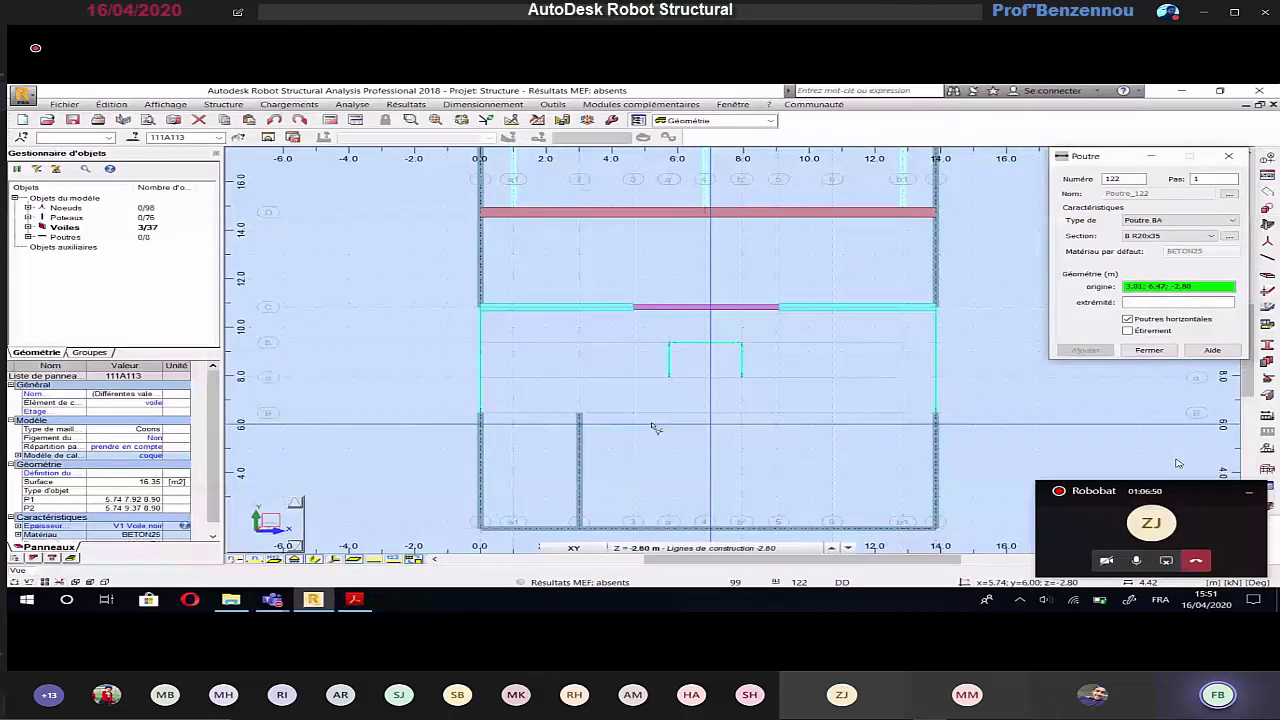
click(633, 412)
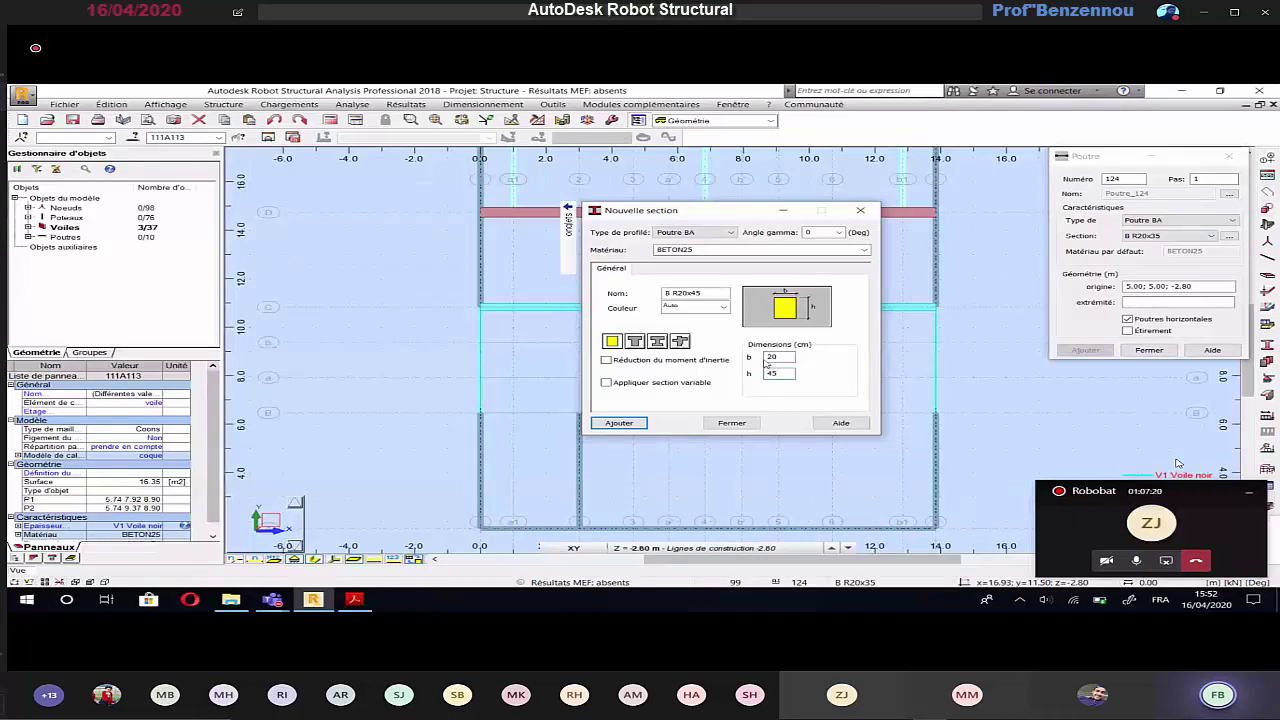
Step: Draw the two outer 20x45 cm beams along axis B, from x = 0.00 to 4.65 and from x = 9.07 to 13.85
click(728, 423)
click(481, 413)
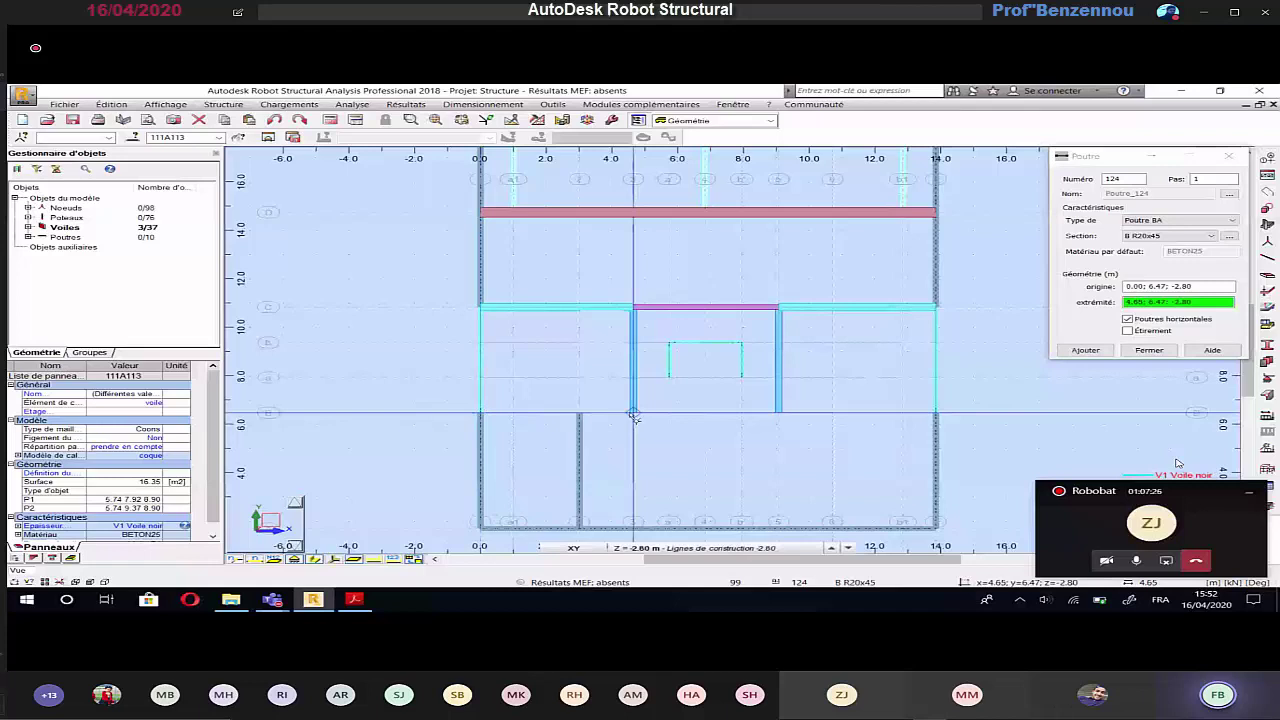
click(634, 416)
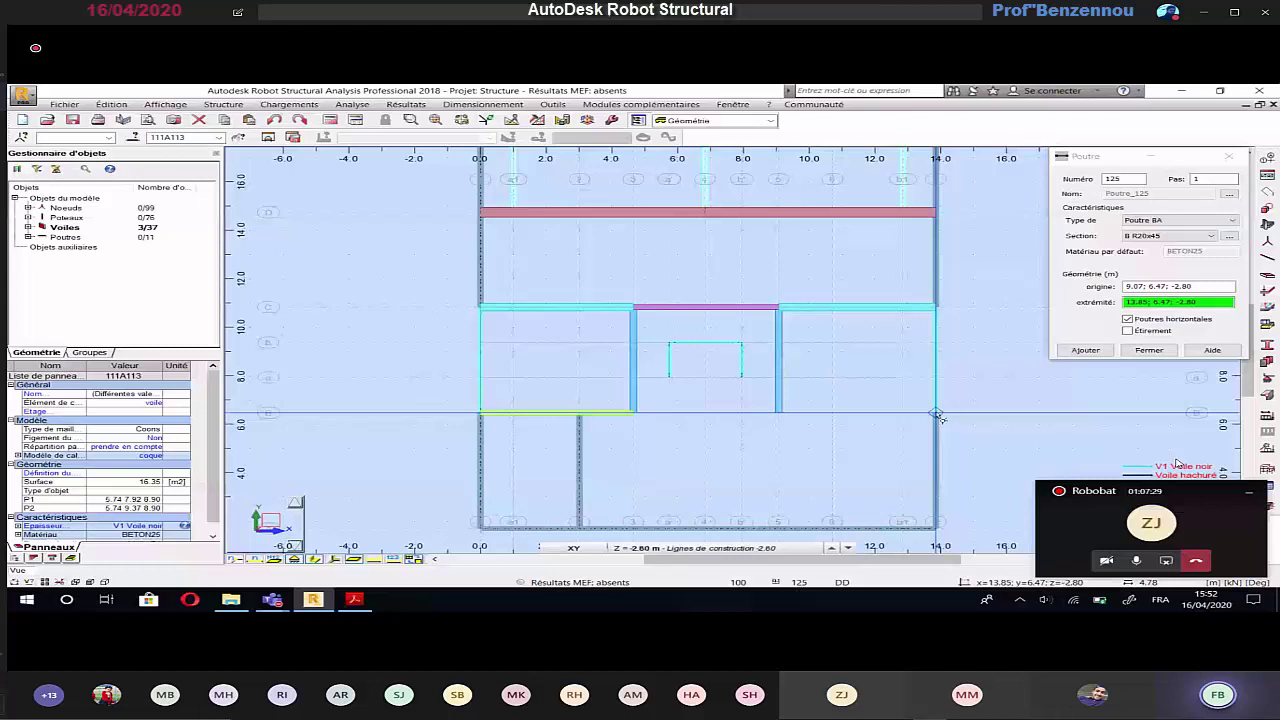
click(937, 414)
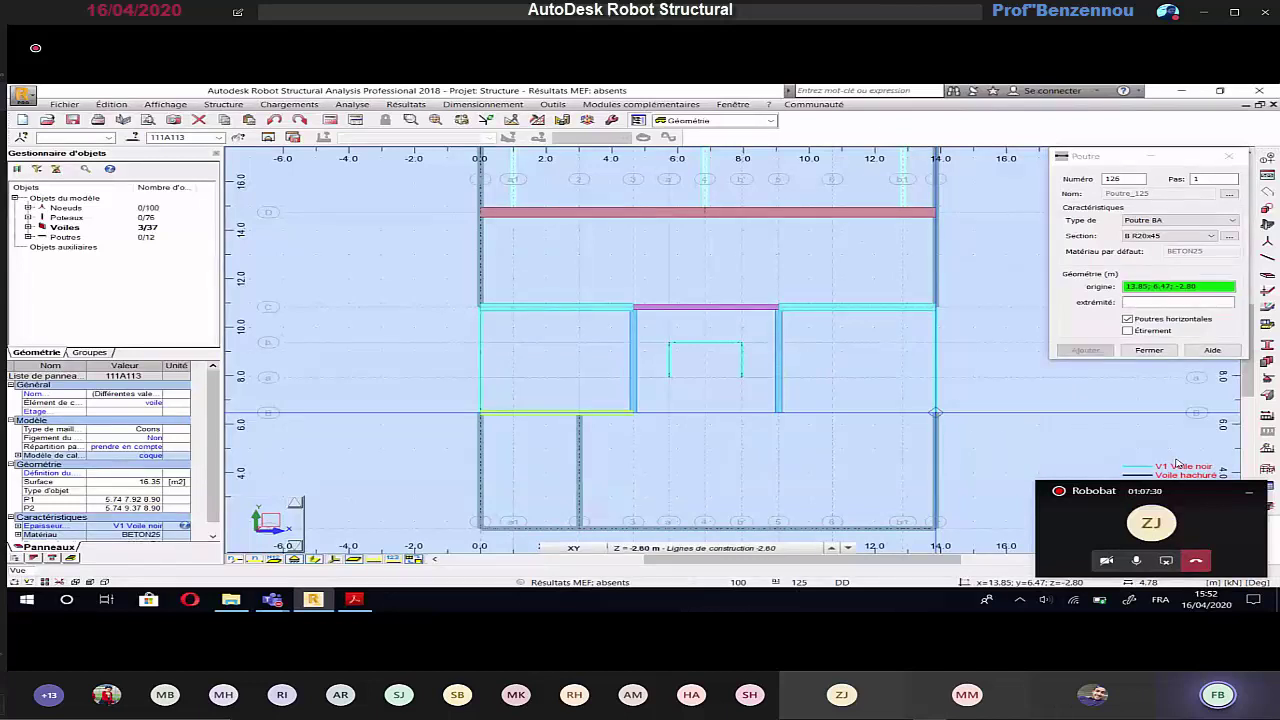
Step: Following the PDF plan, define a 20x50 cm concrete beam section and draw the middle beam on axis B from x = 4.65 to 9.07
key(alt+Tab)
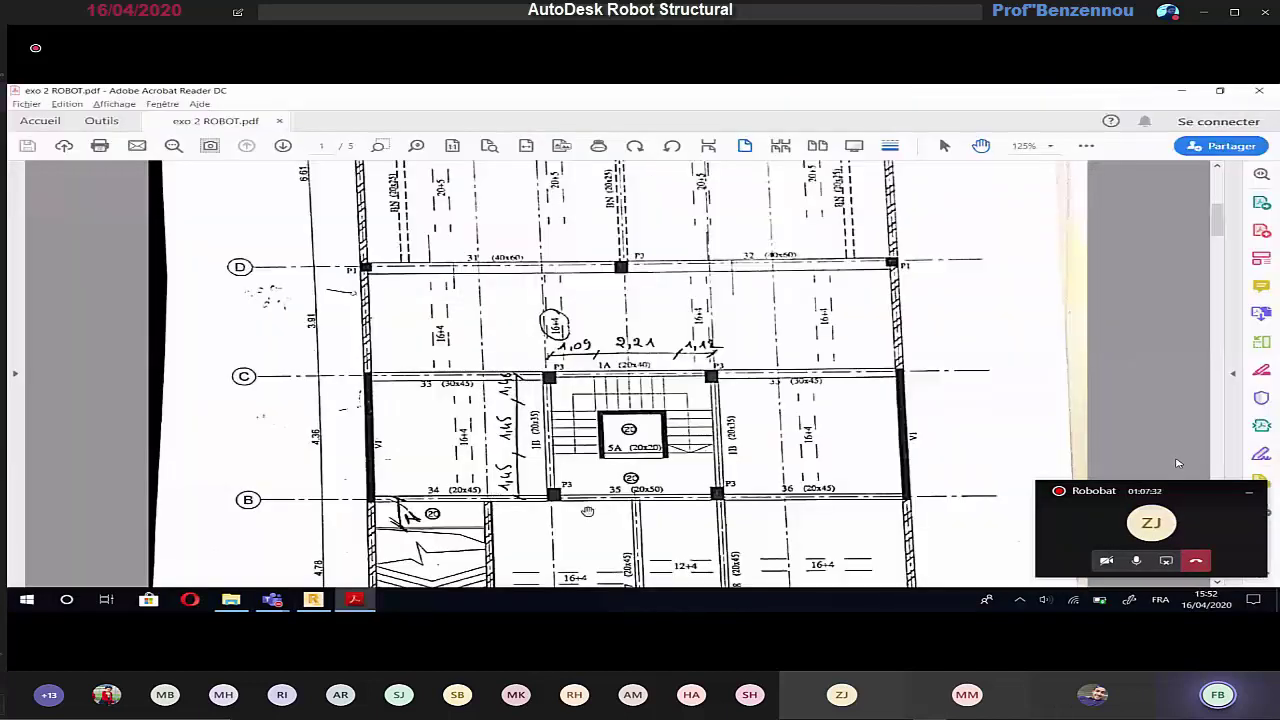
drag(589, 510, 594, 478)
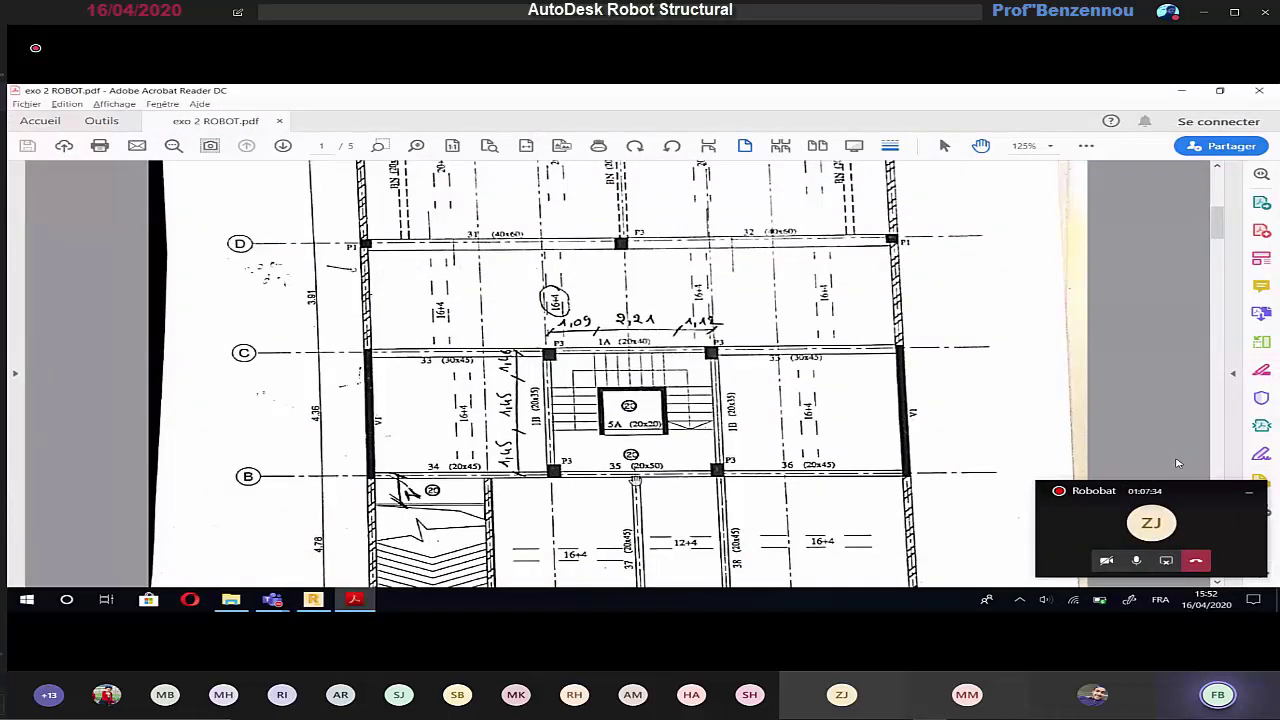
key(alt+Tab)
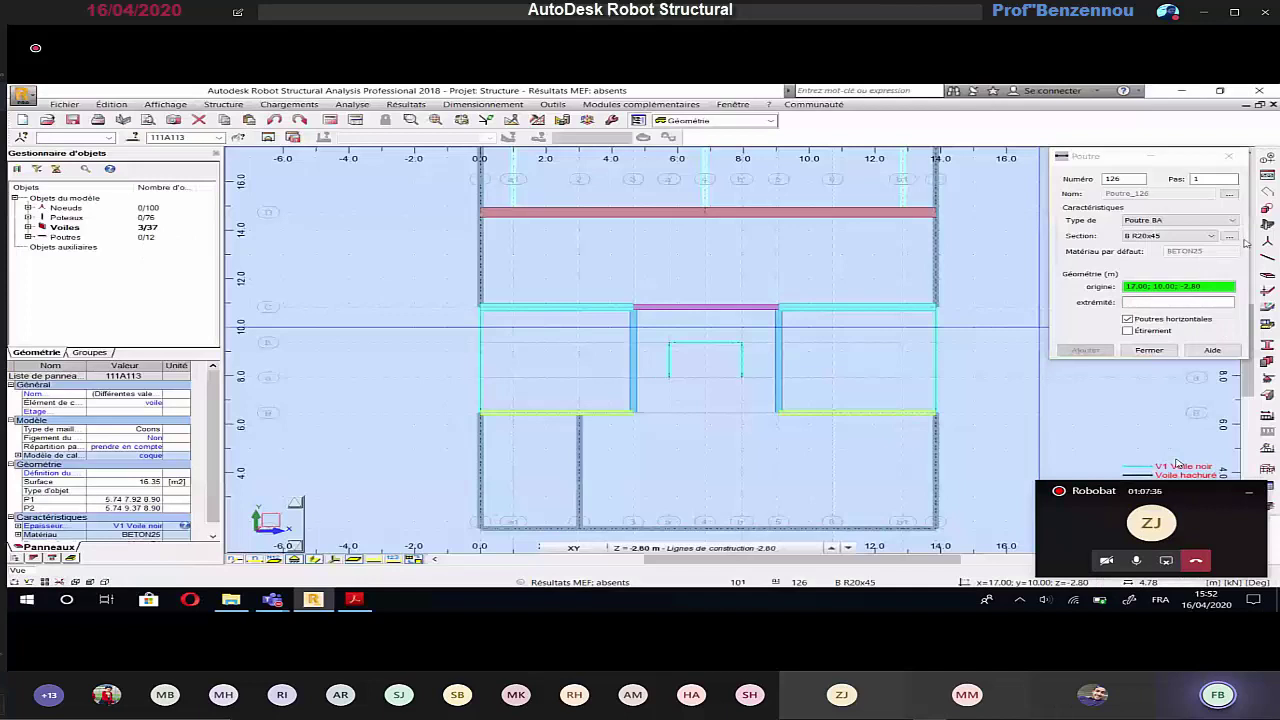
click(1229, 236)
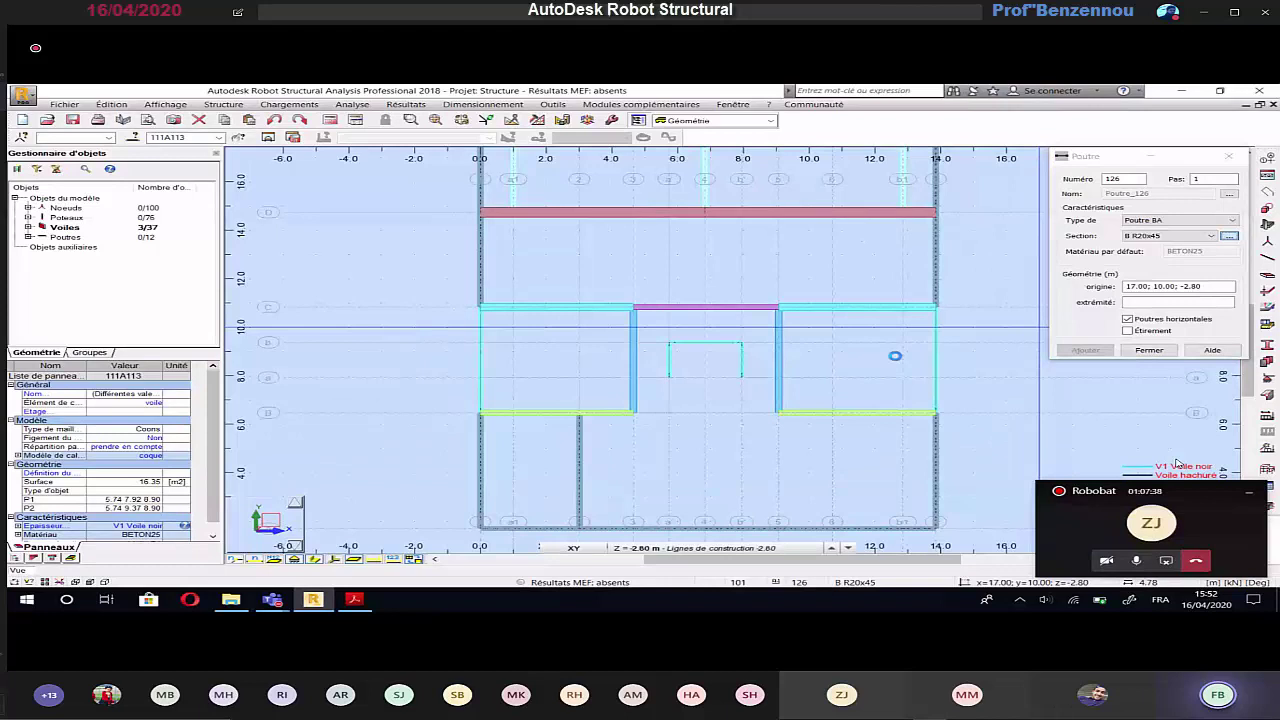
click(784, 357)
text(20)
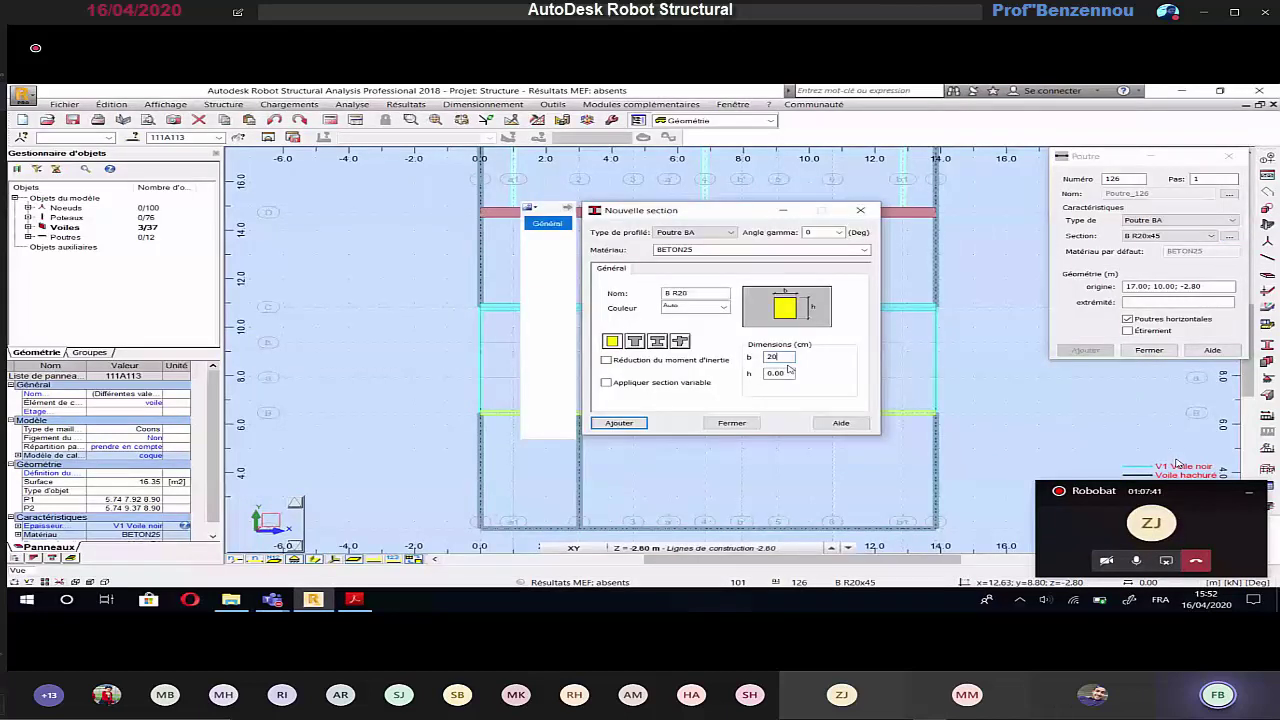
click(780, 373)
text(50)
click(630, 423)
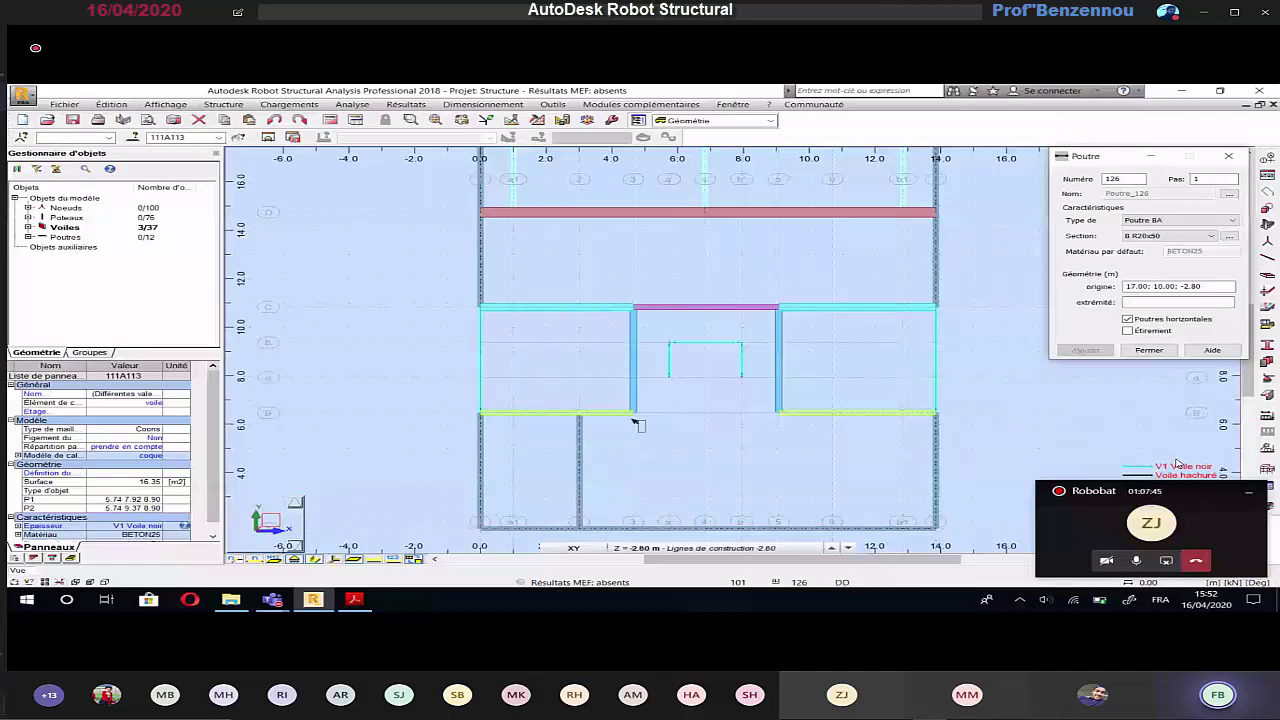
click(633, 412)
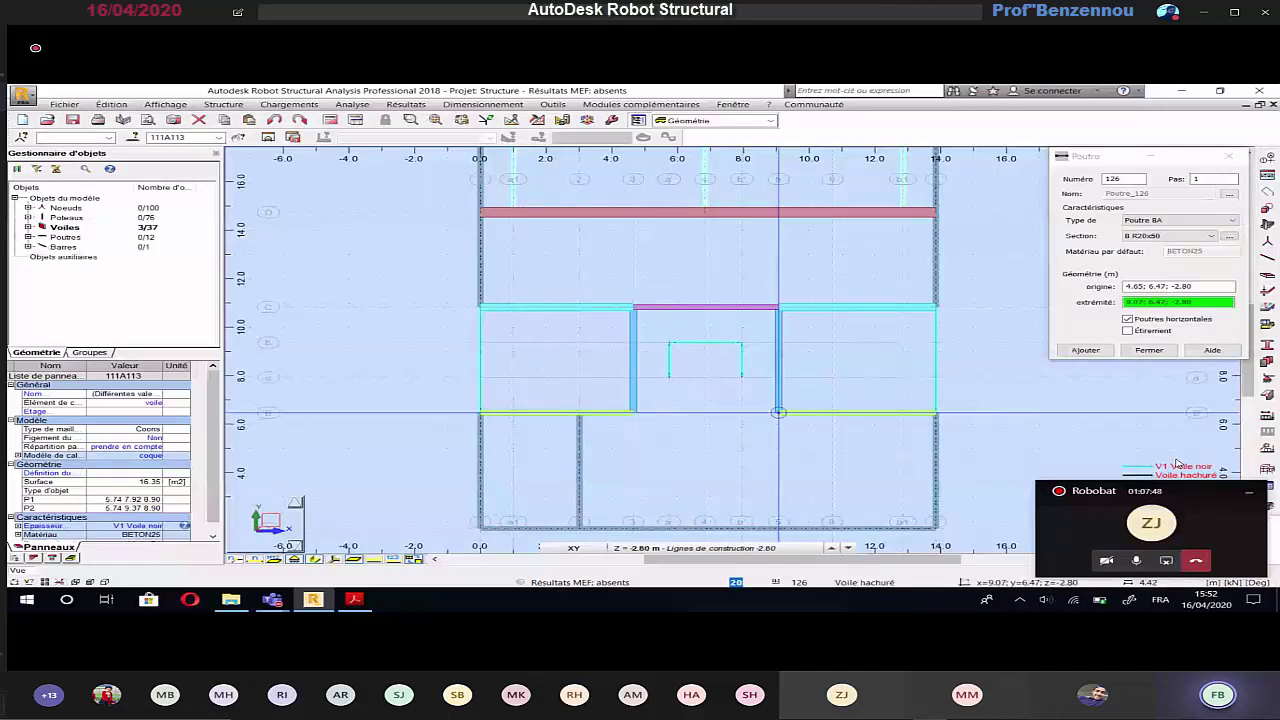
click(777, 412)
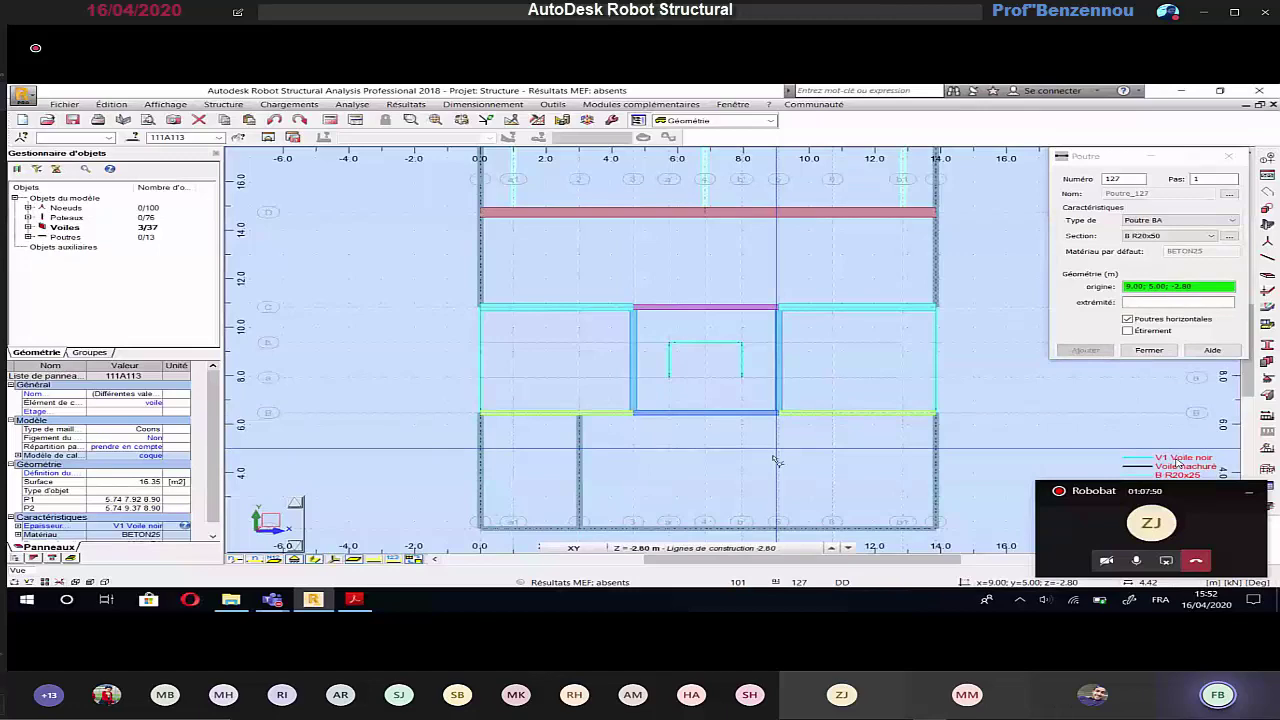
Step: Following the PDF plan, draw two 20x45 cm beams between axes A and B, at x = 6.83 and x = 9.07
key(alt+Tab)
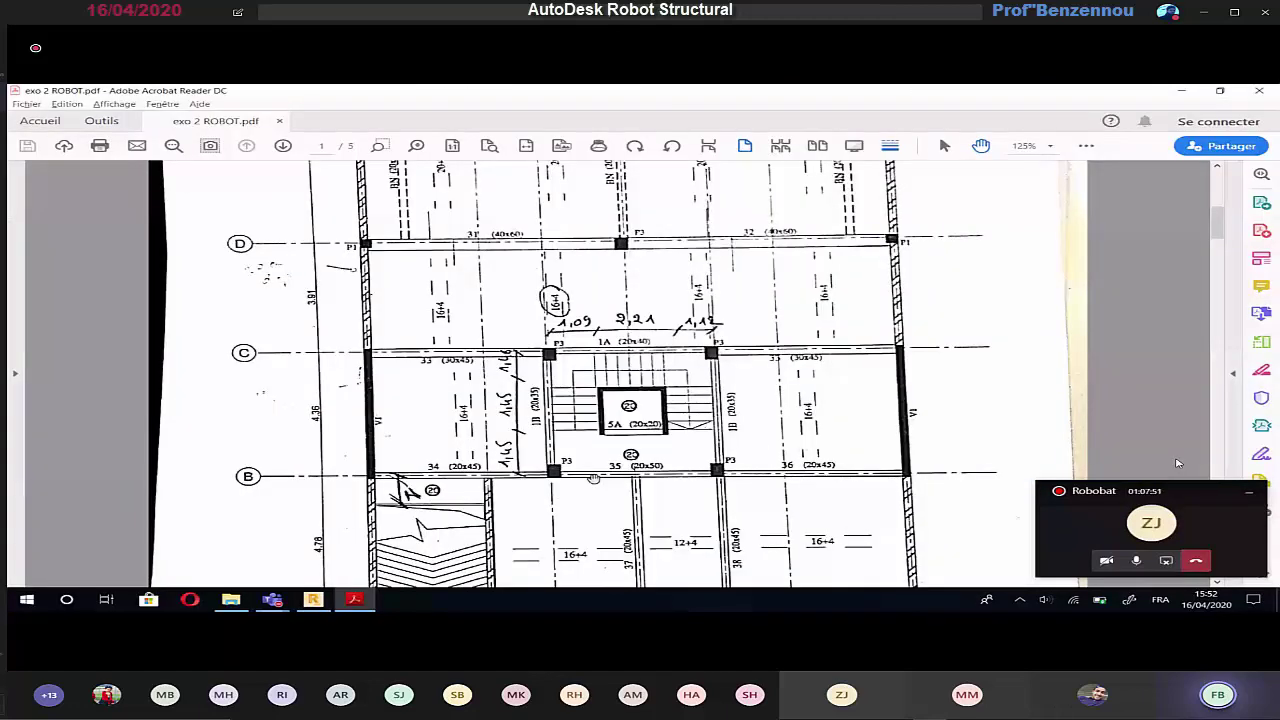
scroll(594, 479, down, 1)
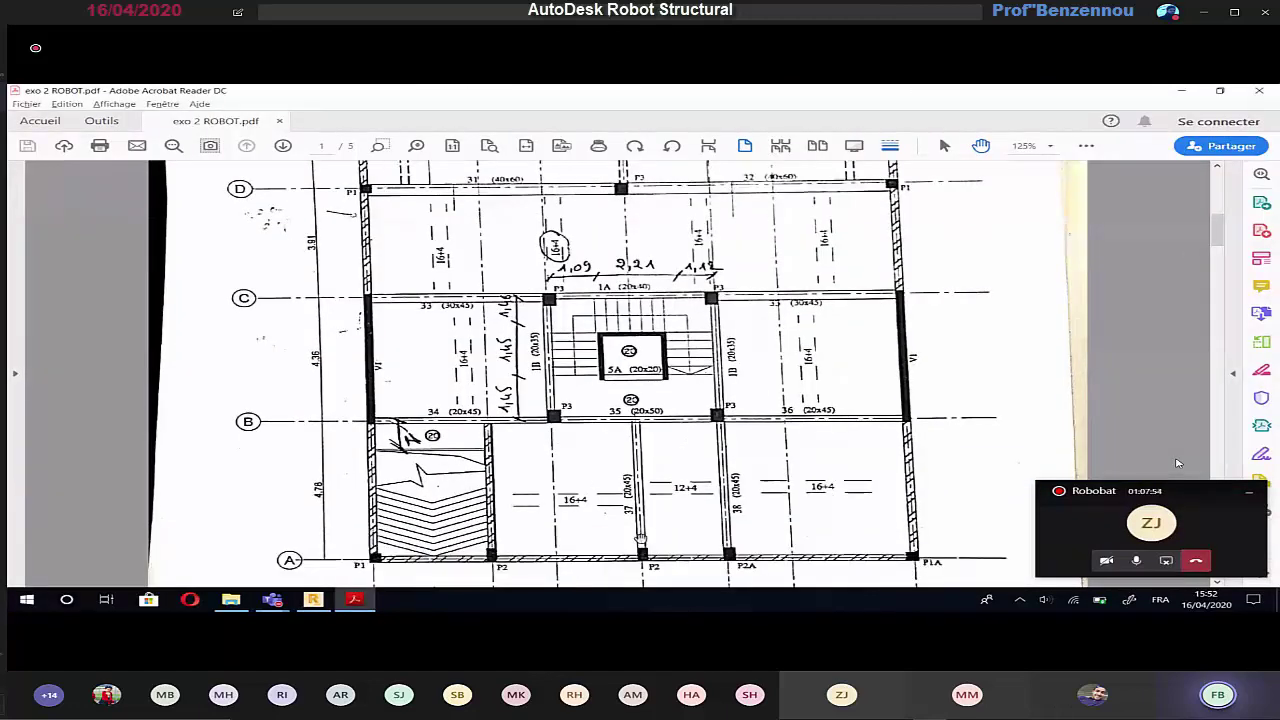
scroll(650, 547, down, 1)
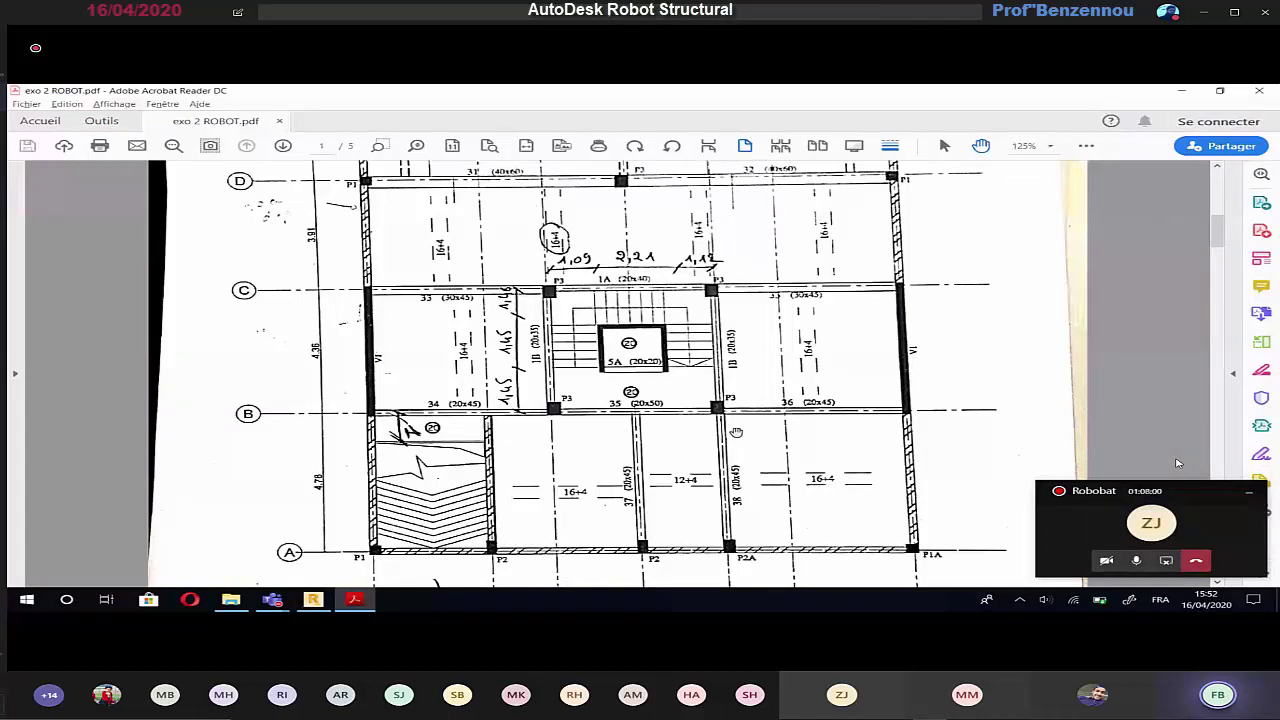
key(alt+Tab)
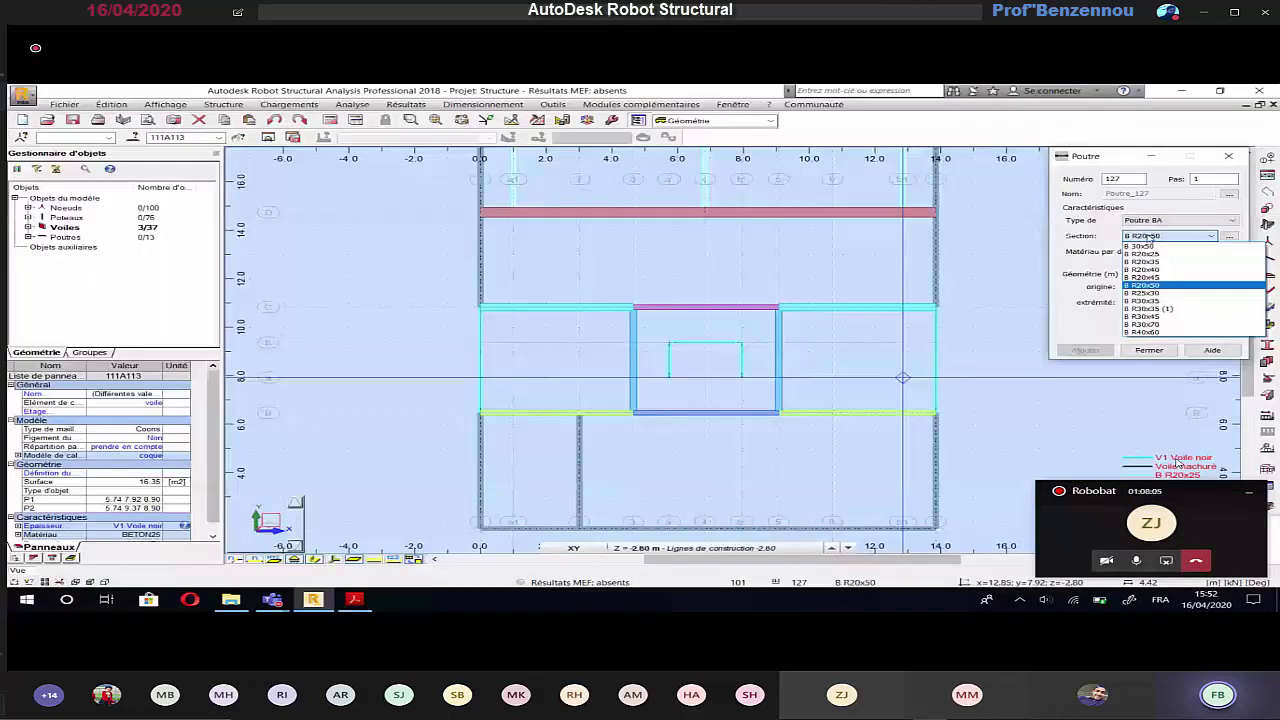
click(1142, 277)
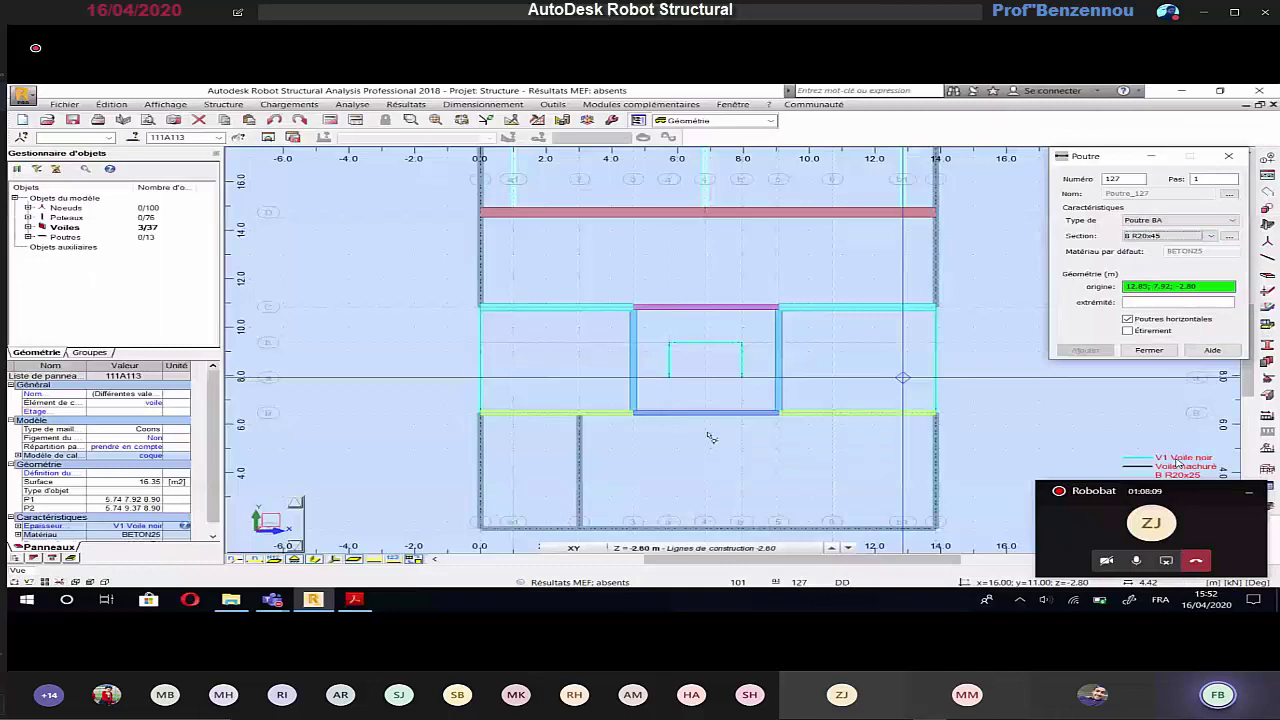
click(705, 527)
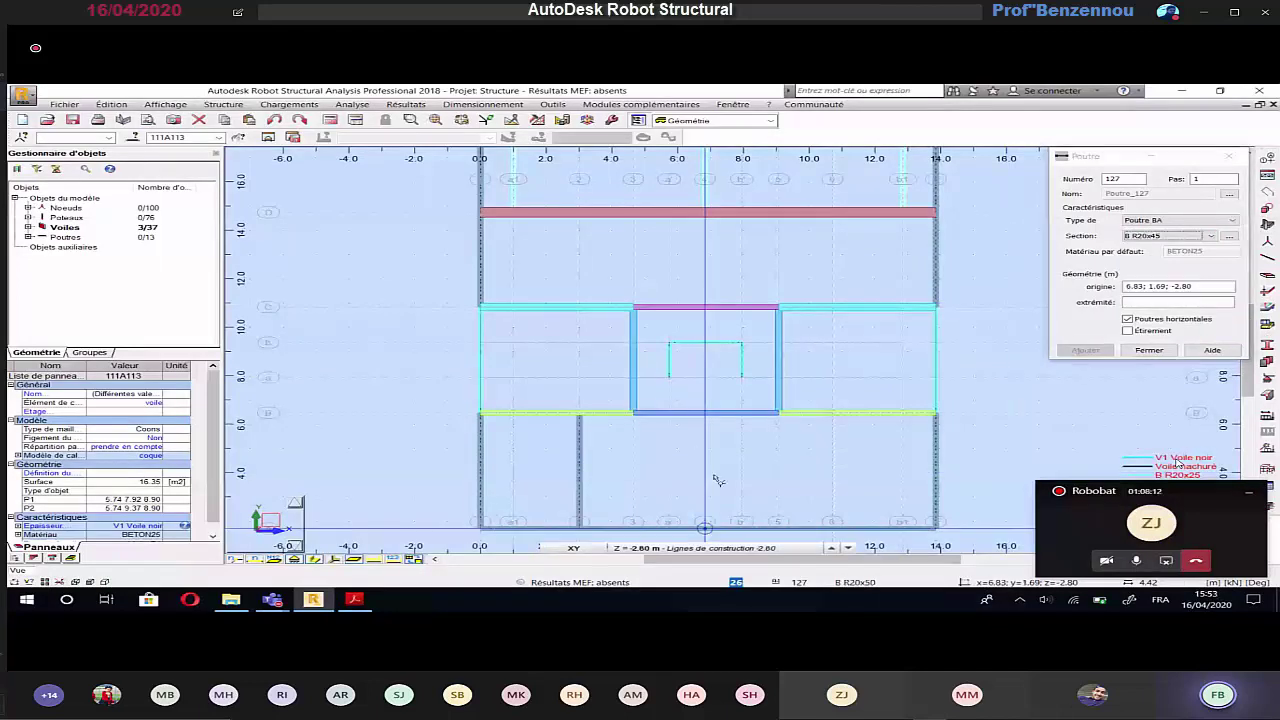
click(707, 414)
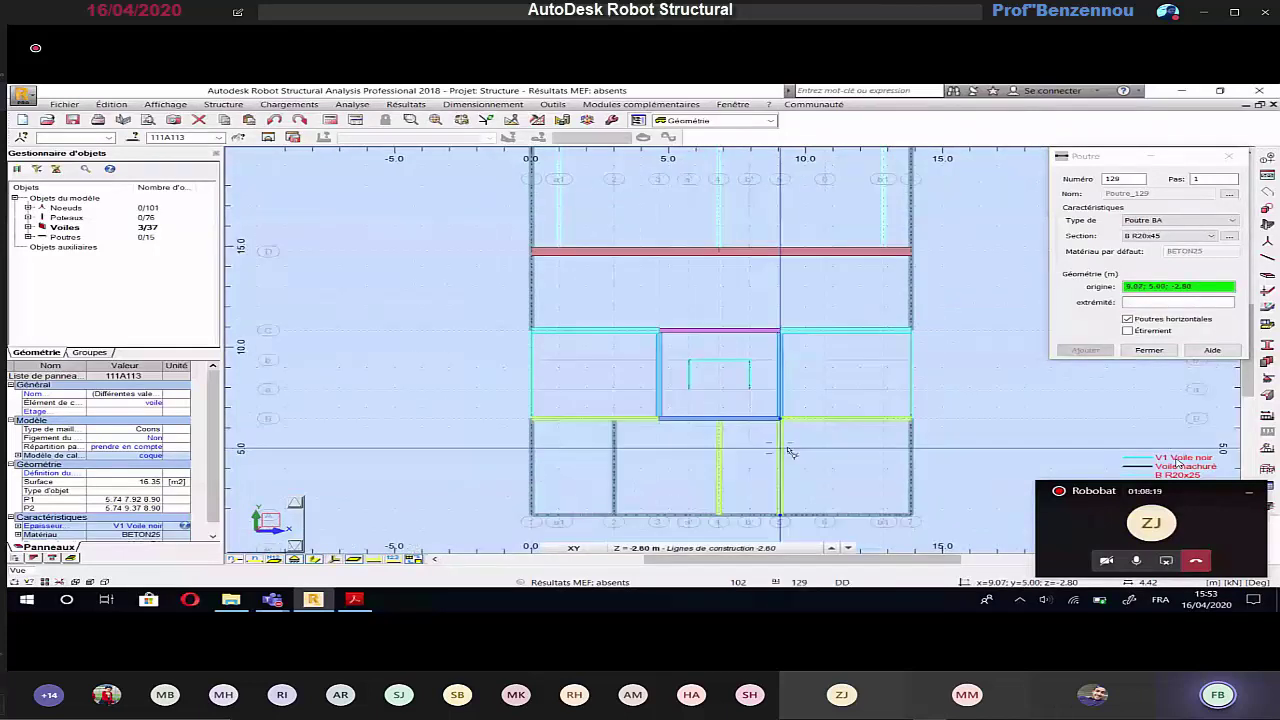
Step: Bring up the PL MEZZANINE plan in the PDF and set Robot's working level to Base, 0.00 m
scroll(789, 450, down, 1)
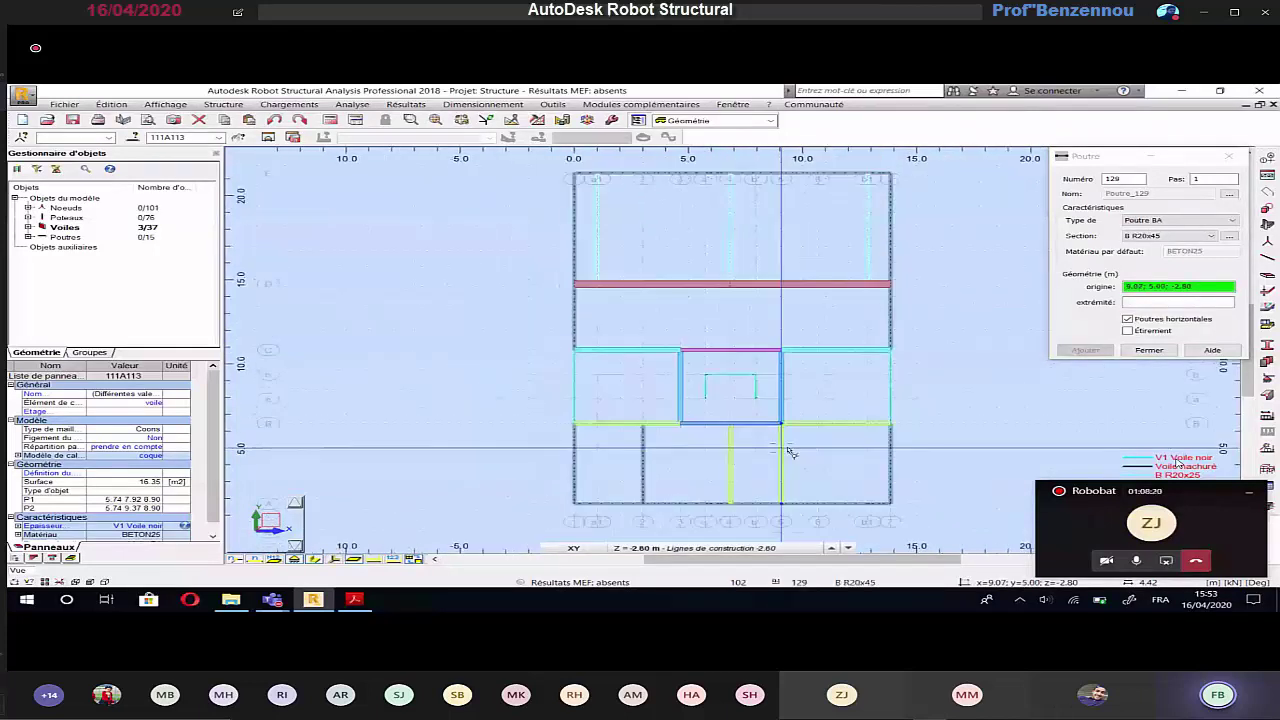
scroll(789, 452, down, 1)
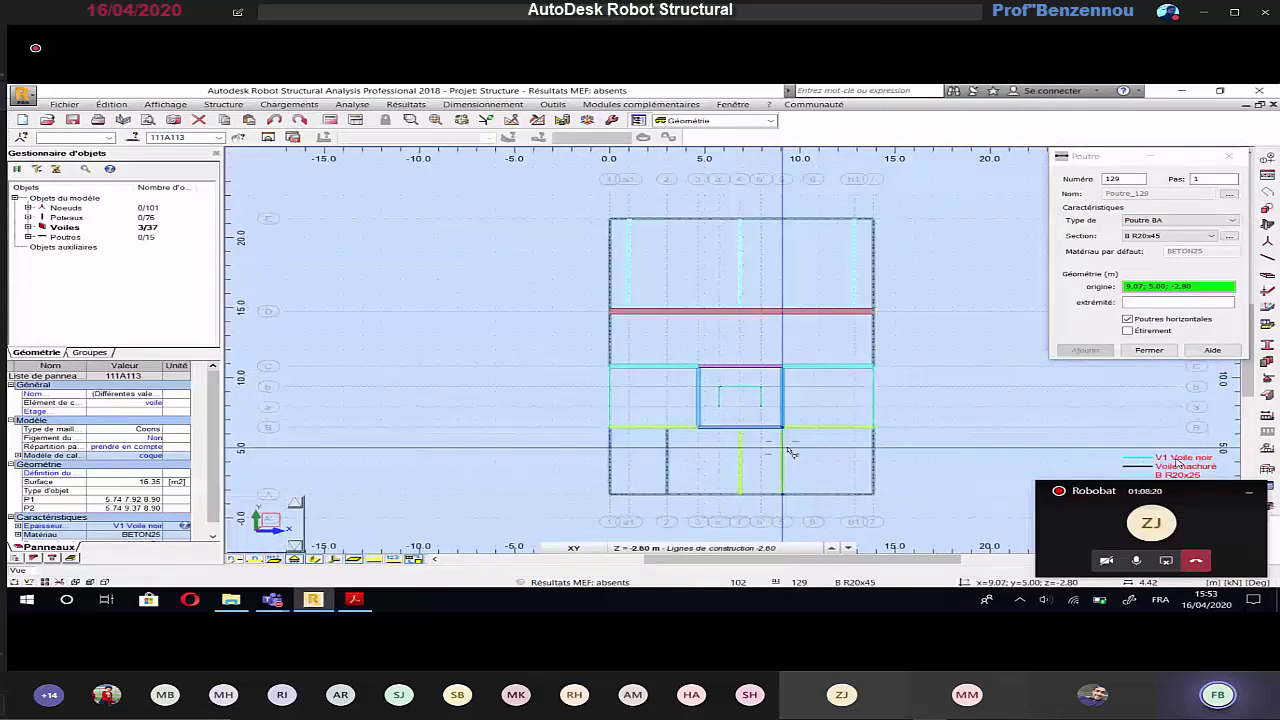
key(alt+Tab)
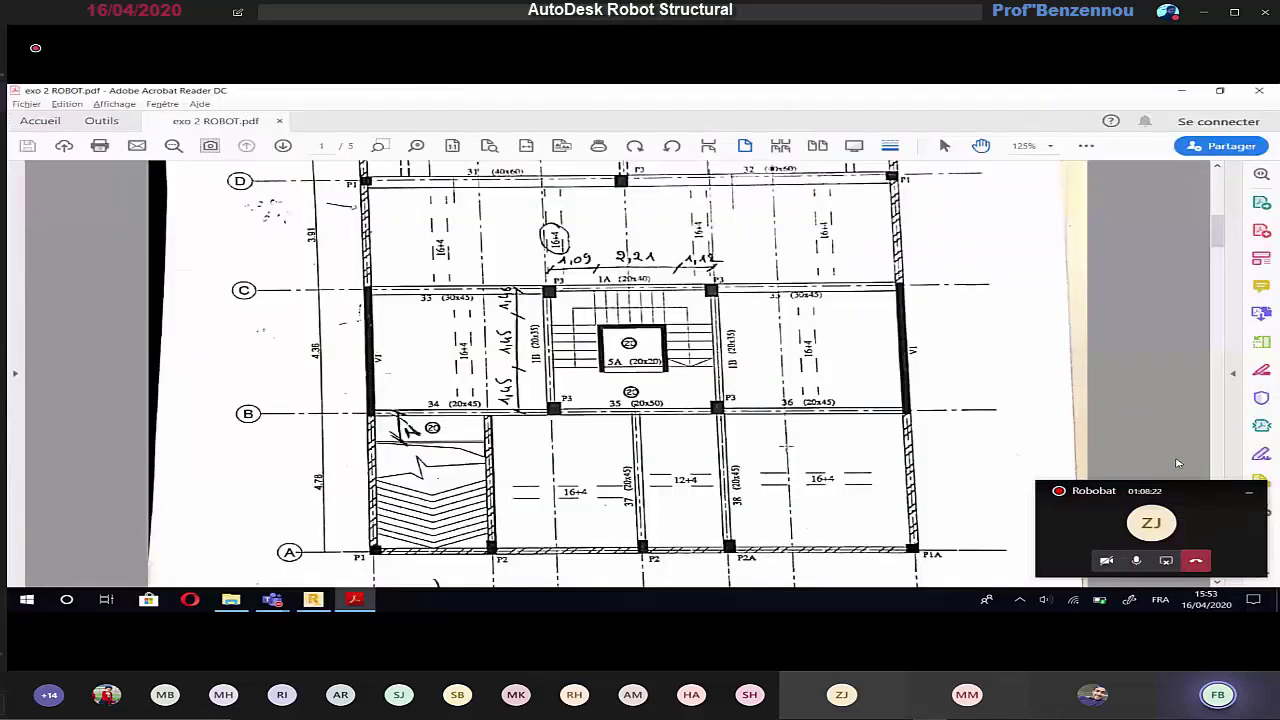
ctrl+scroll(786, 446, down, 4)
scroll(786, 446, down, 1)
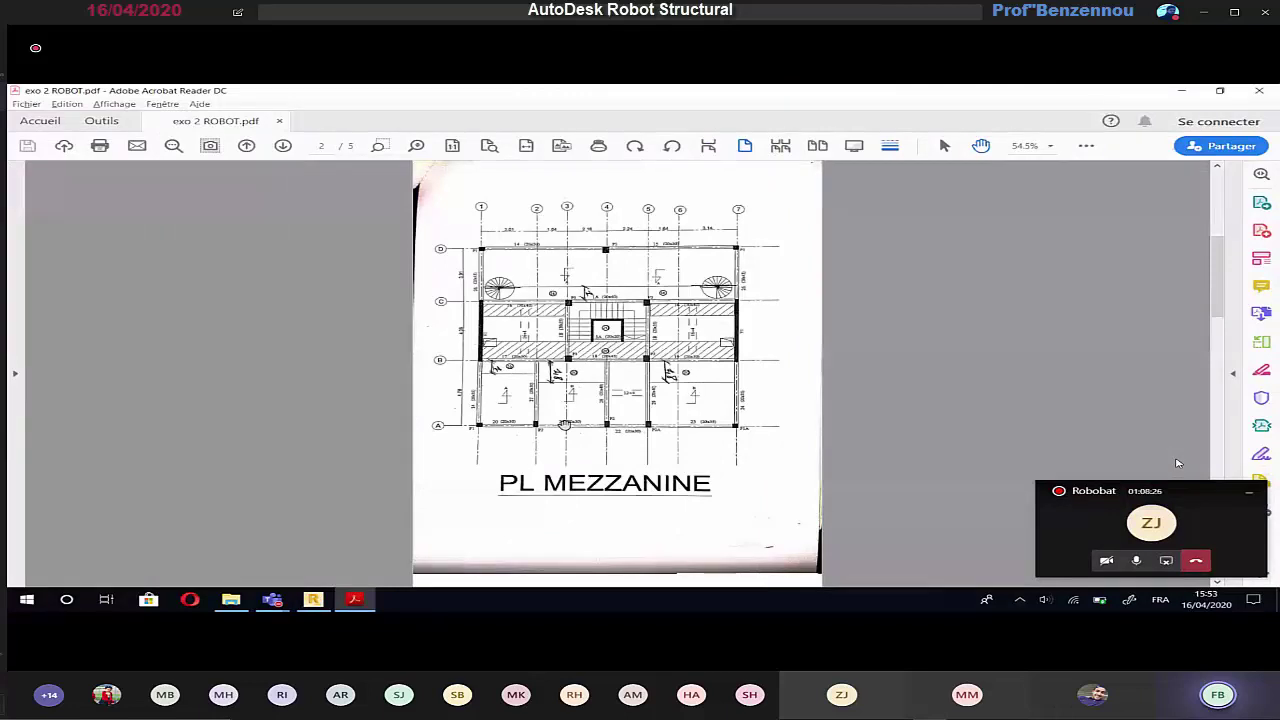
key(alt+Tab)
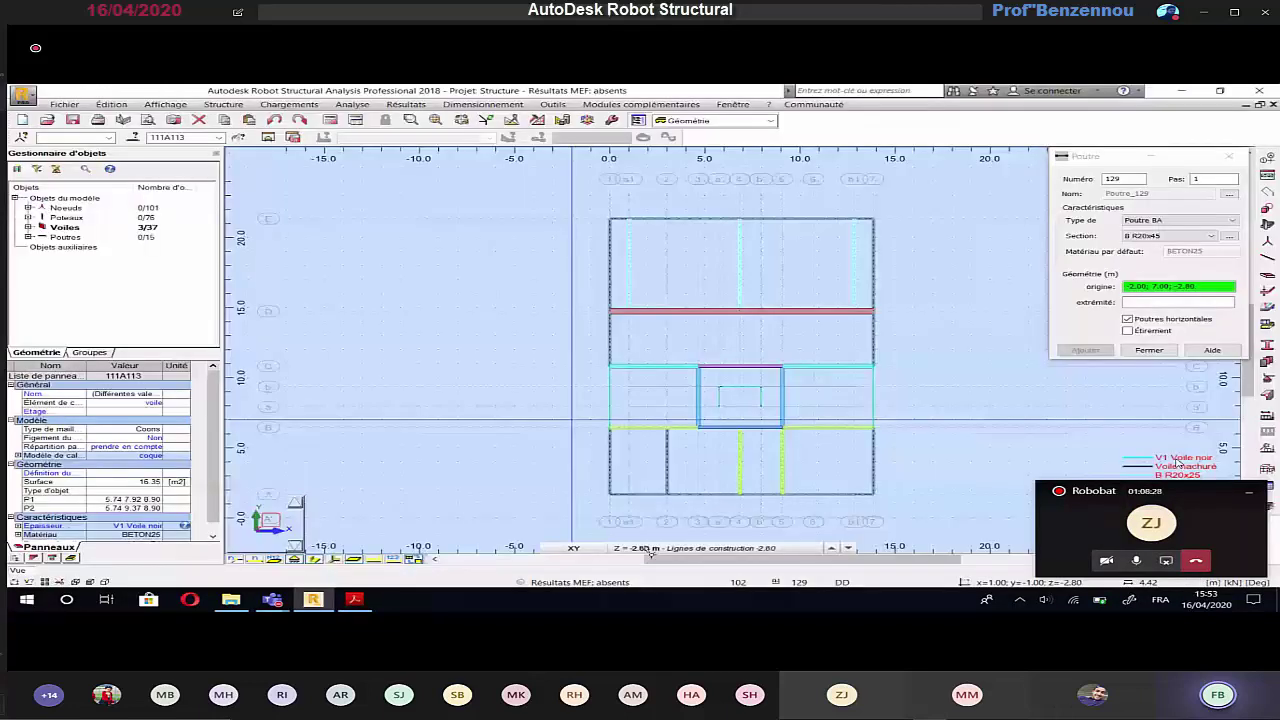
click(649, 552)
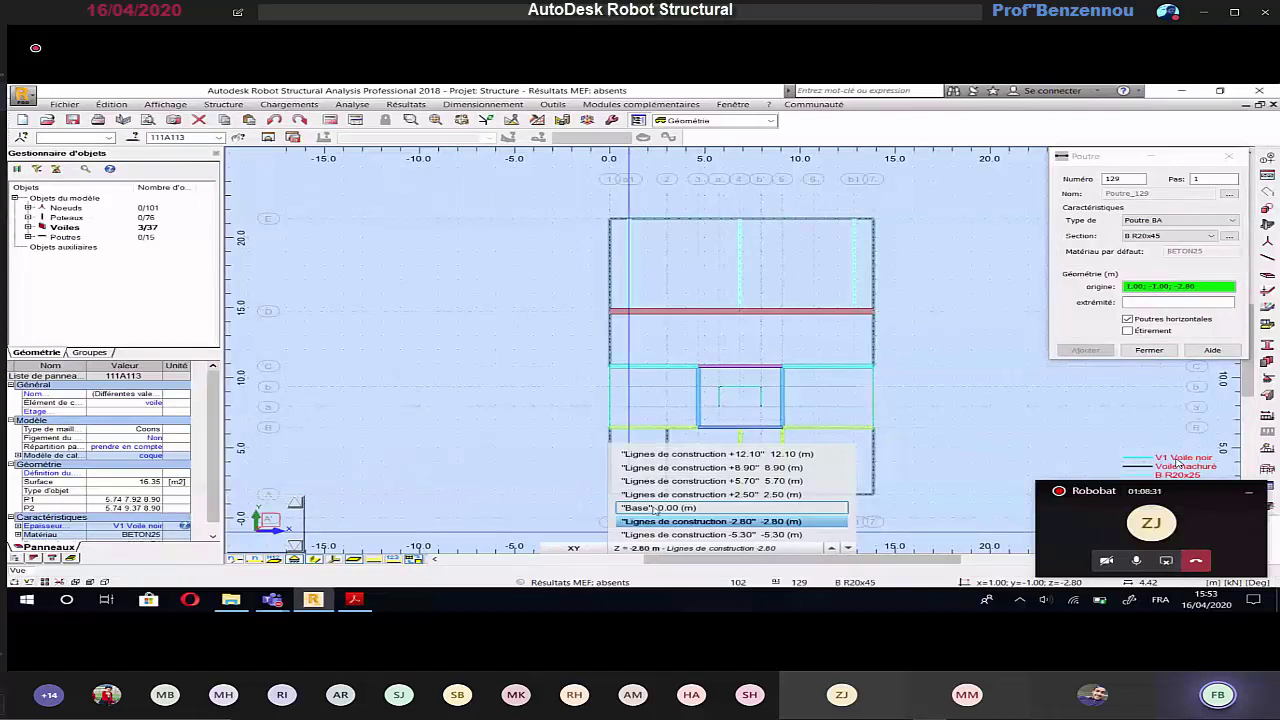
click(654, 508)
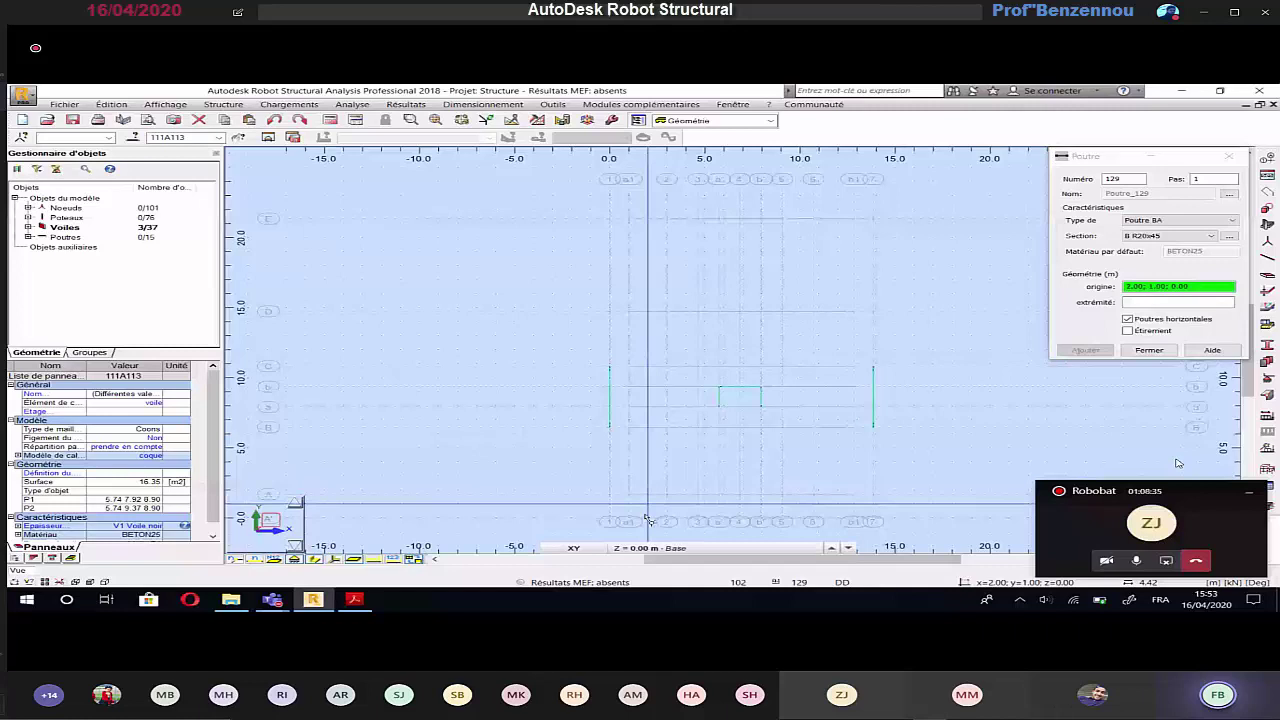
Step: Define a 20x30 cm concrete beam section, draw the beams along axis D, and add the 20x45 cm side beams between axes C and D
key(alt+Tab)
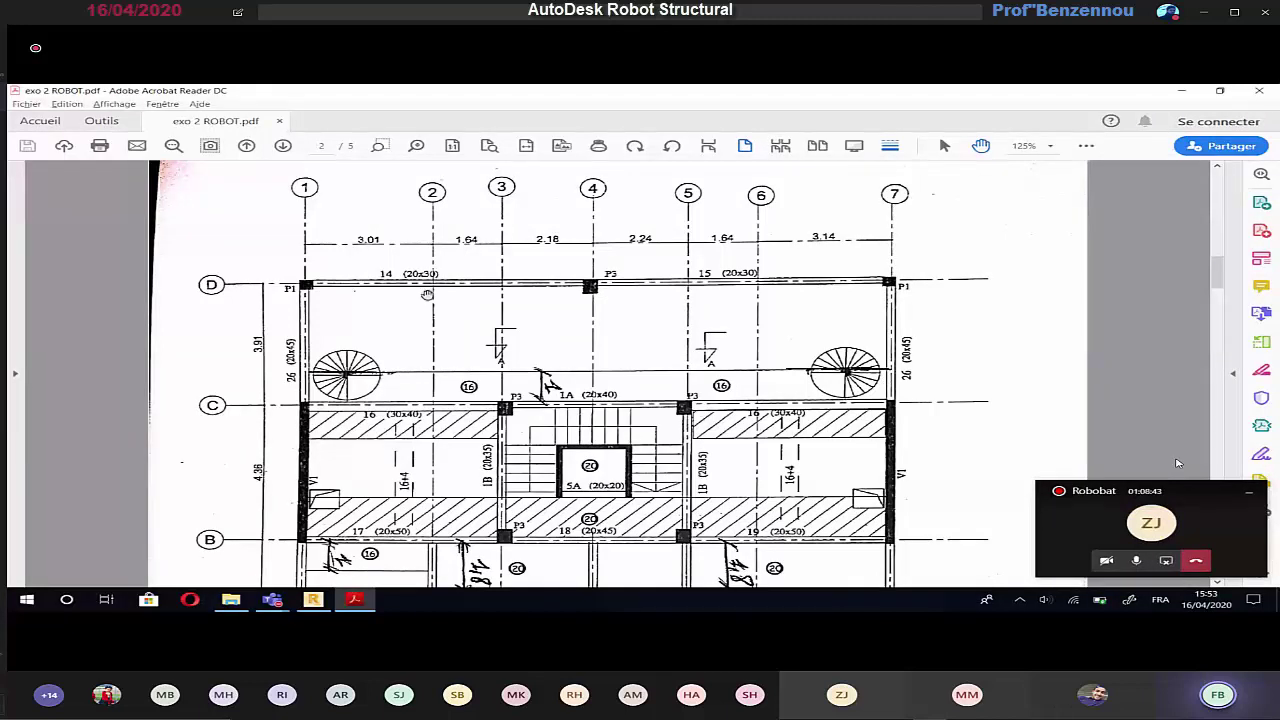
key(alt+Tab)
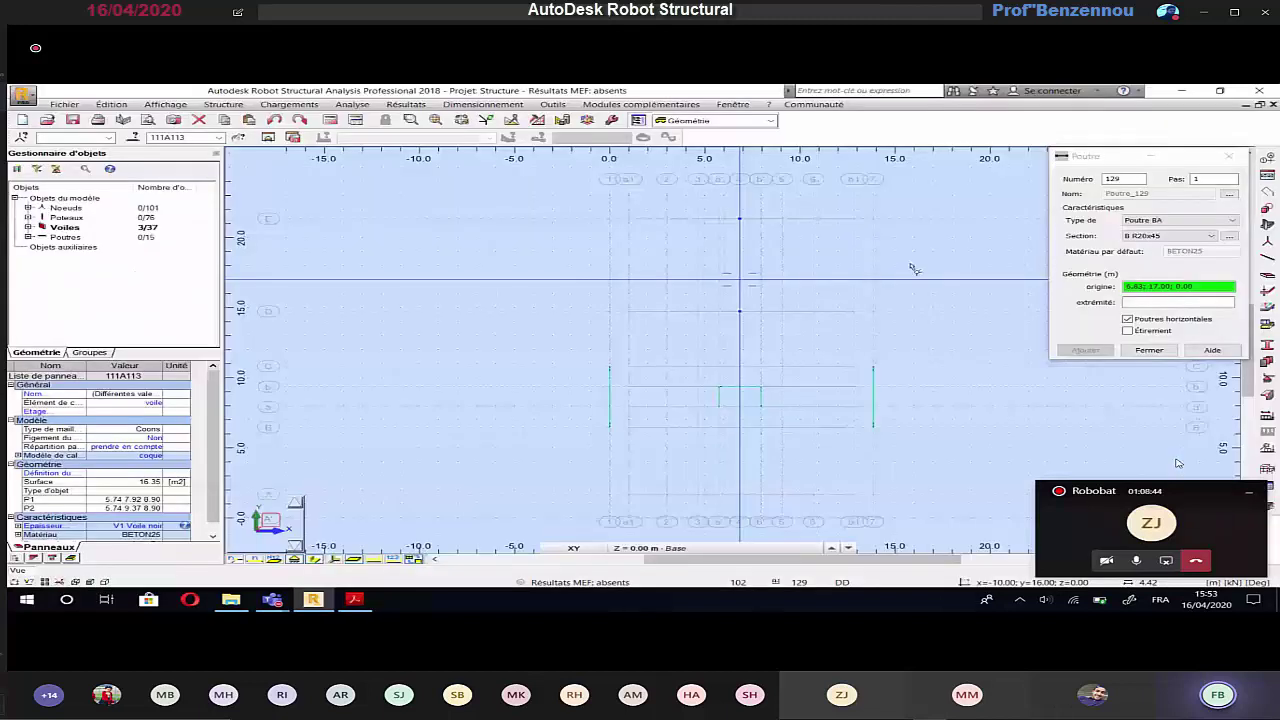
click(1208, 237)
click(1227, 238)
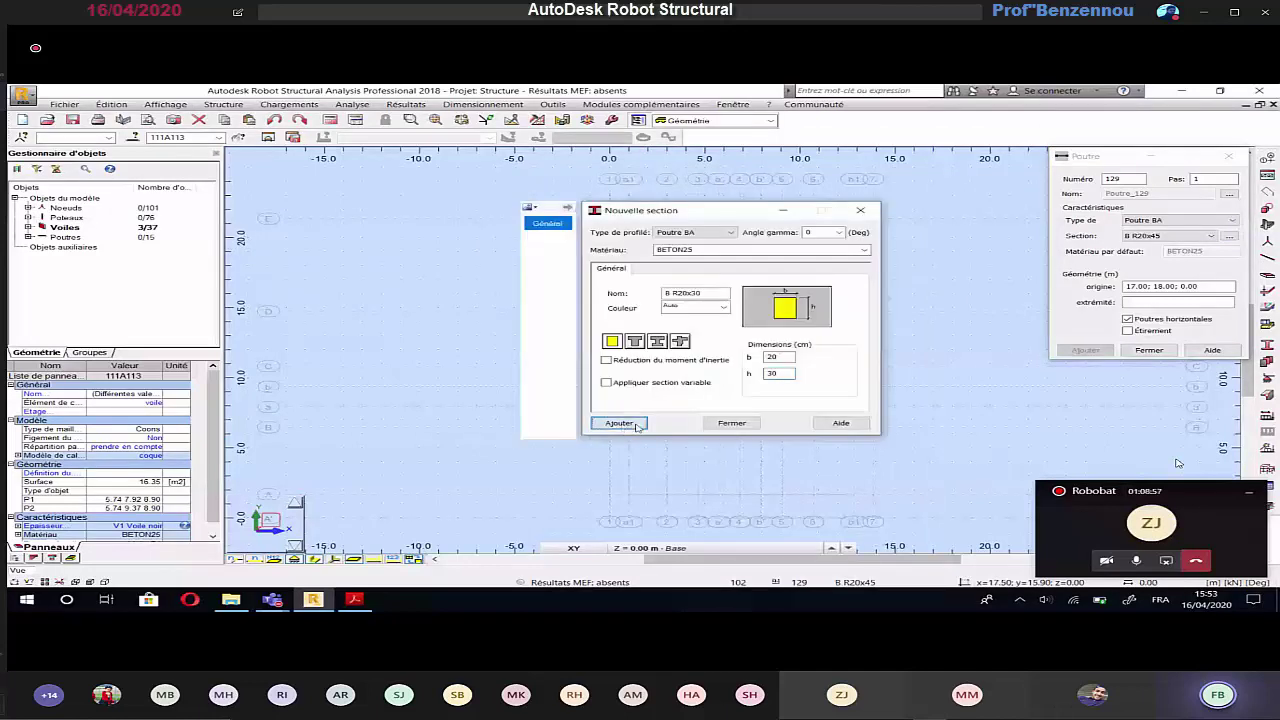
click(620, 423)
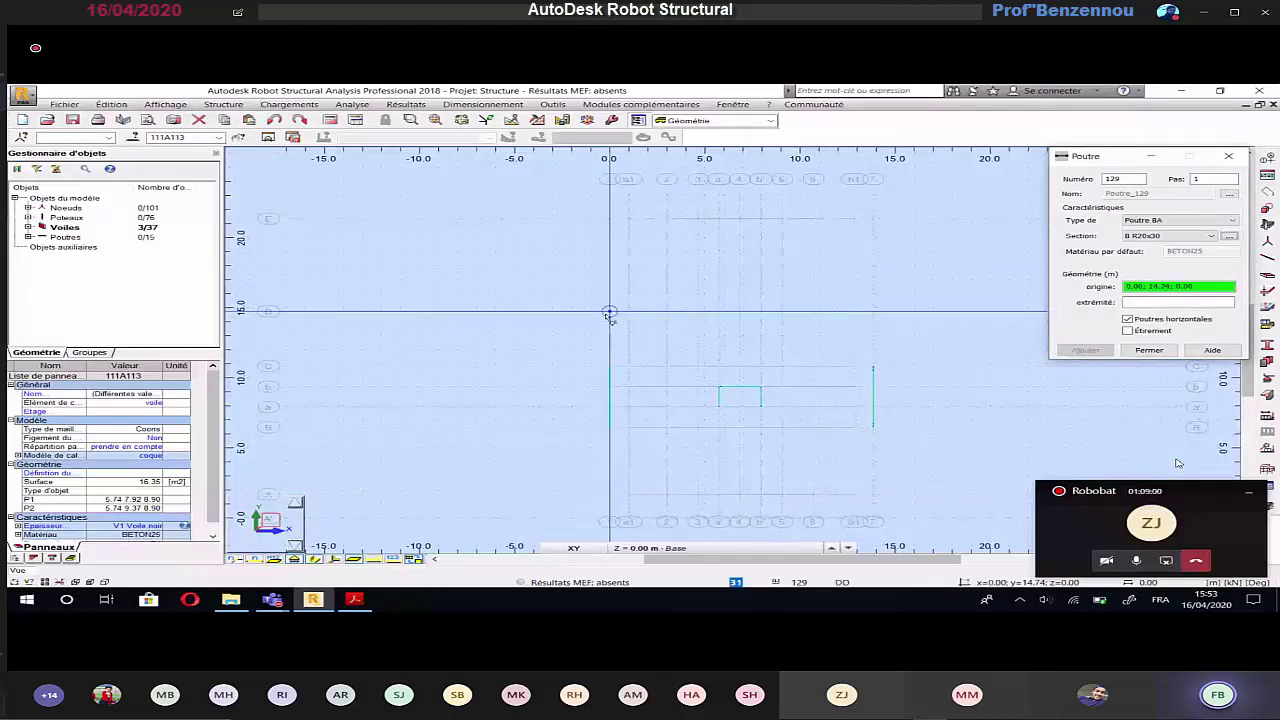
click(609, 314)
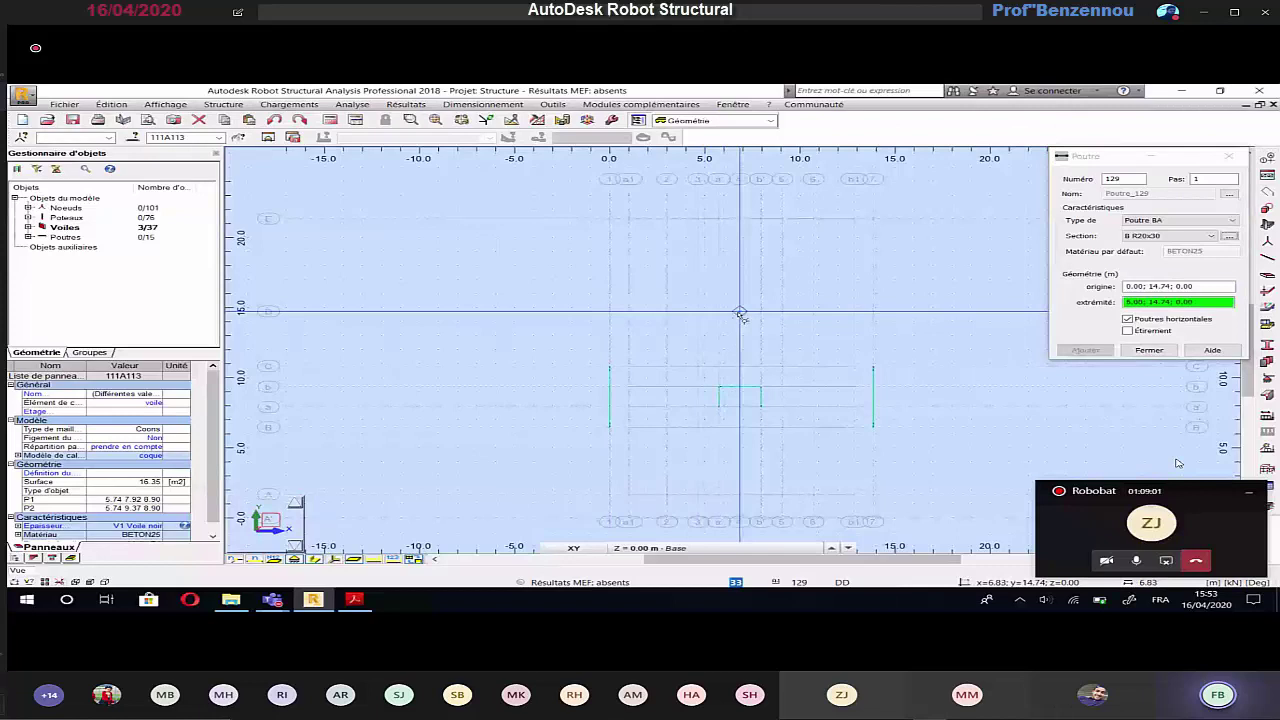
key(alt+Tab)
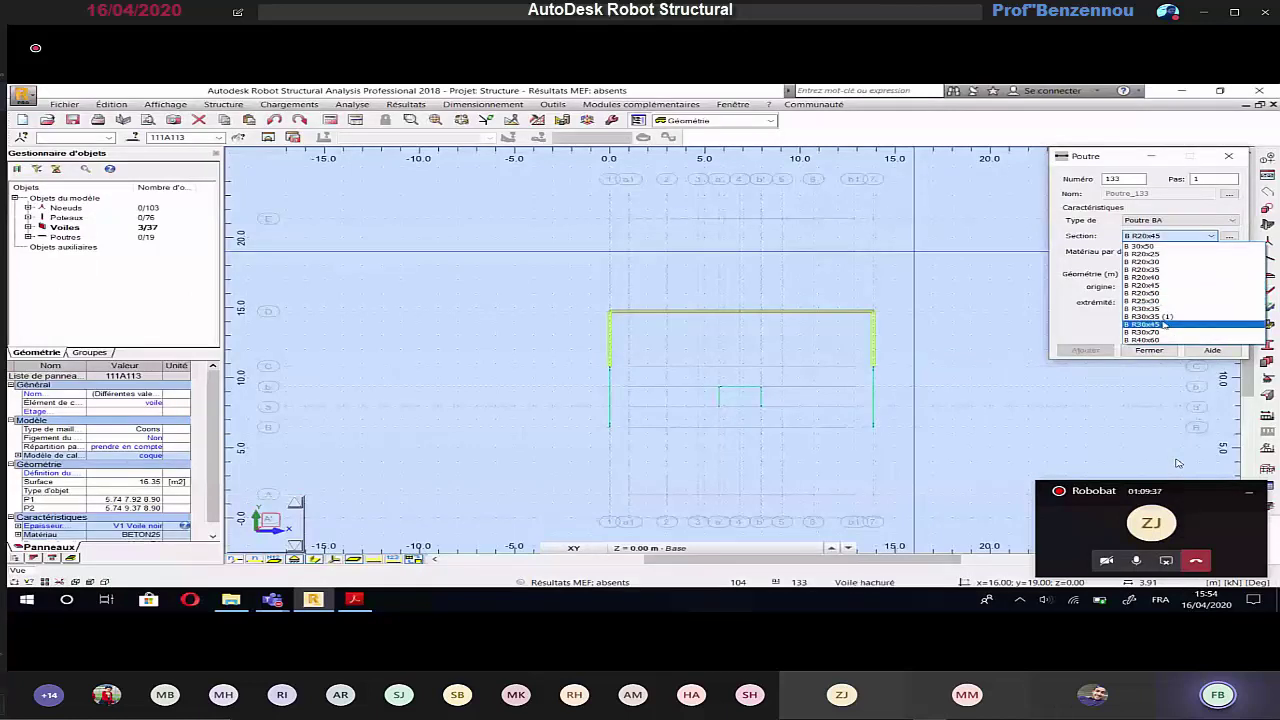
Step: Define a 30x40 cm concrete beam section and draw the two outer beams on axis C, between axes 1–3 and 5–7
click(1210, 239)
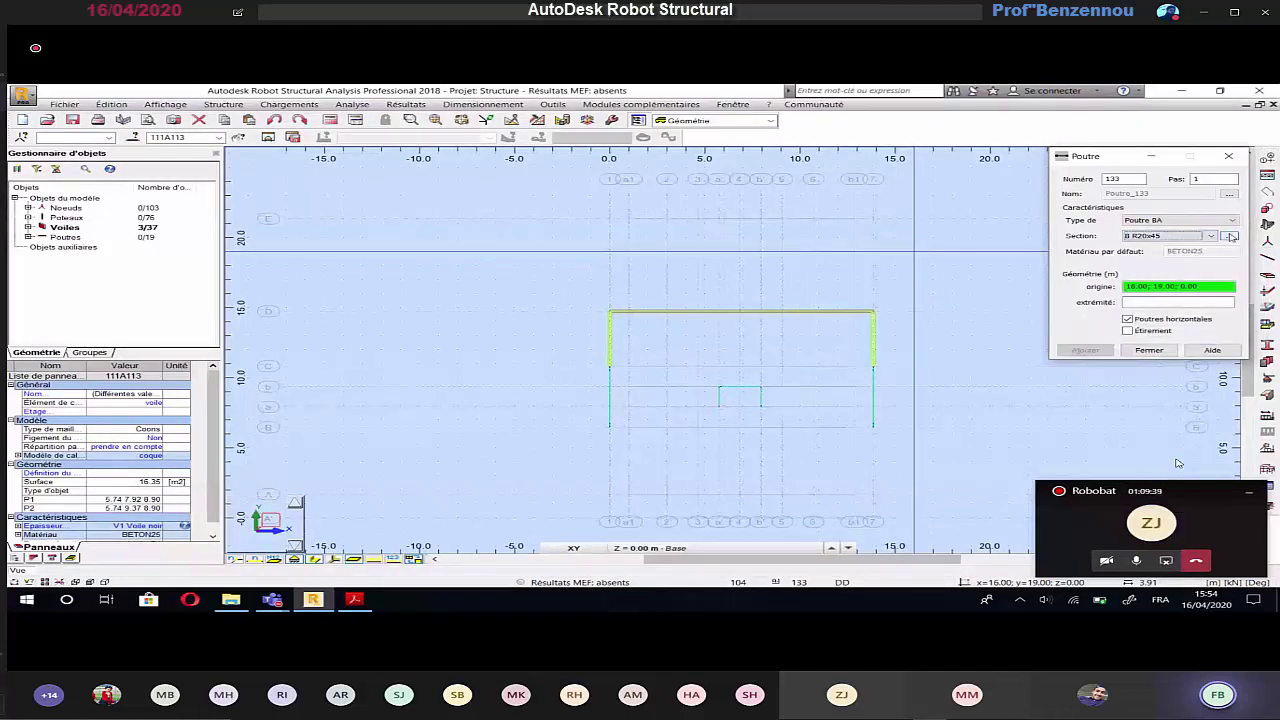
click(1230, 236)
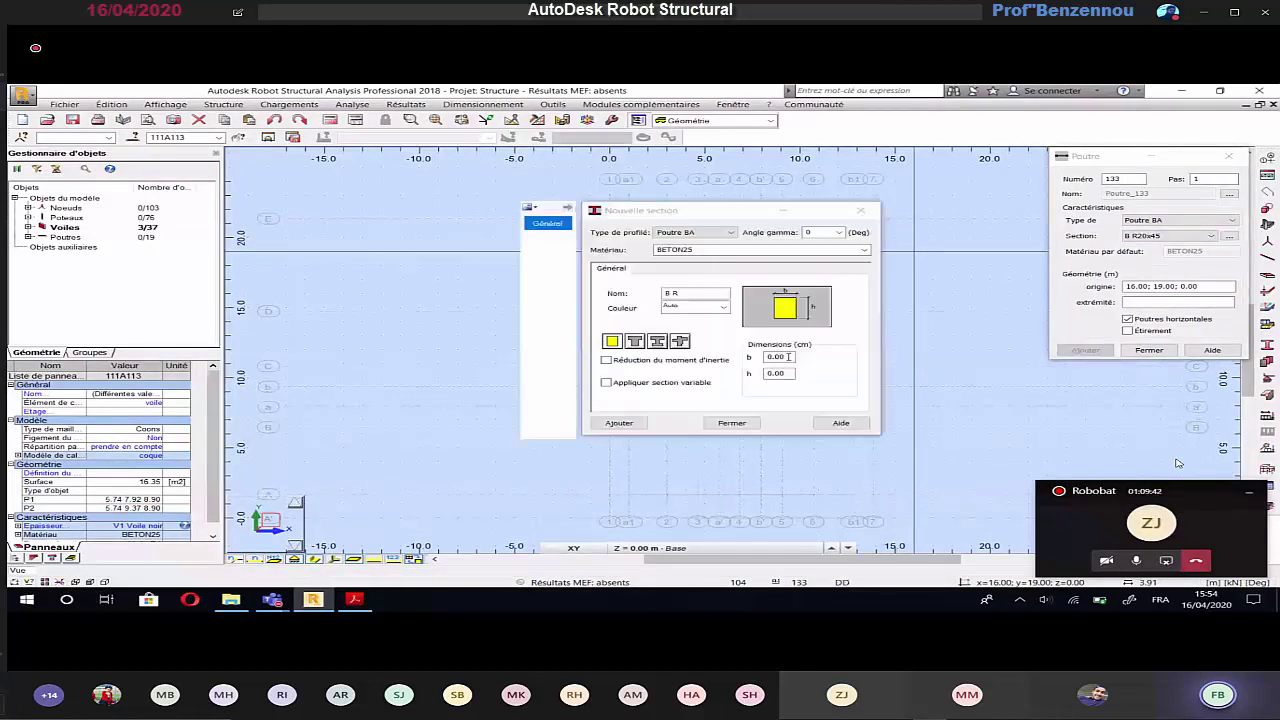
text(30)
key(Tab)
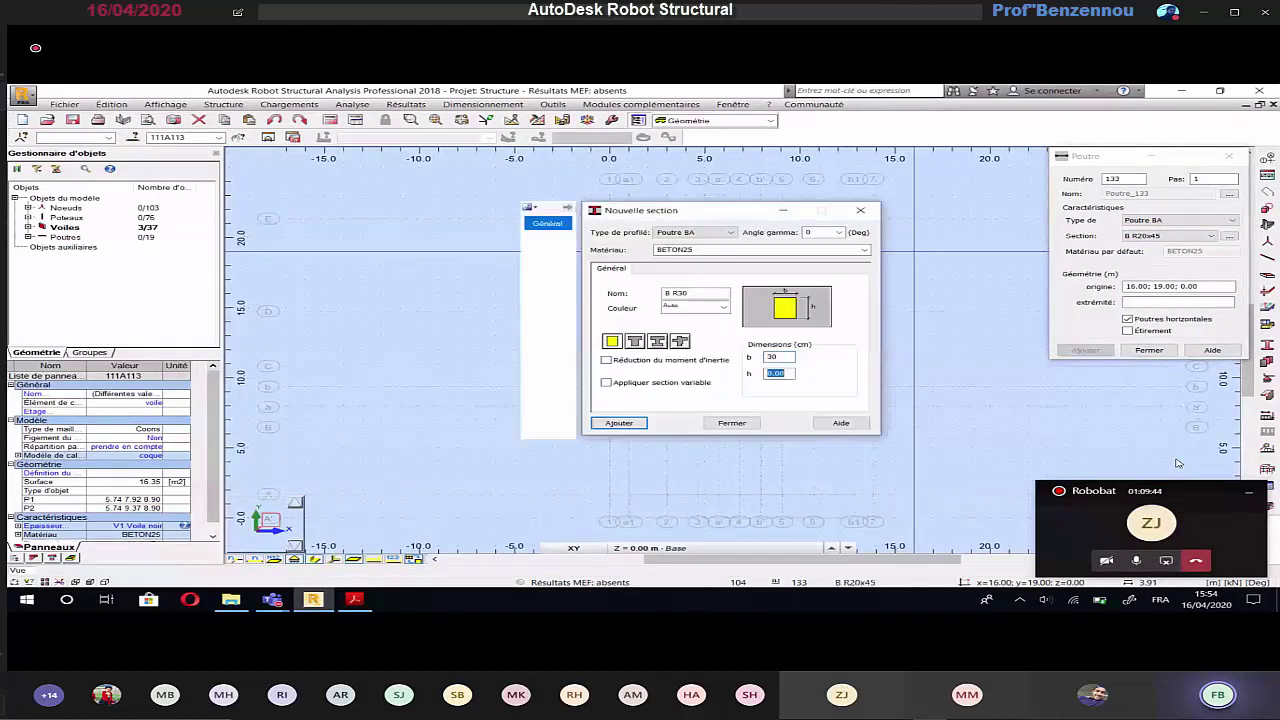
text(40)
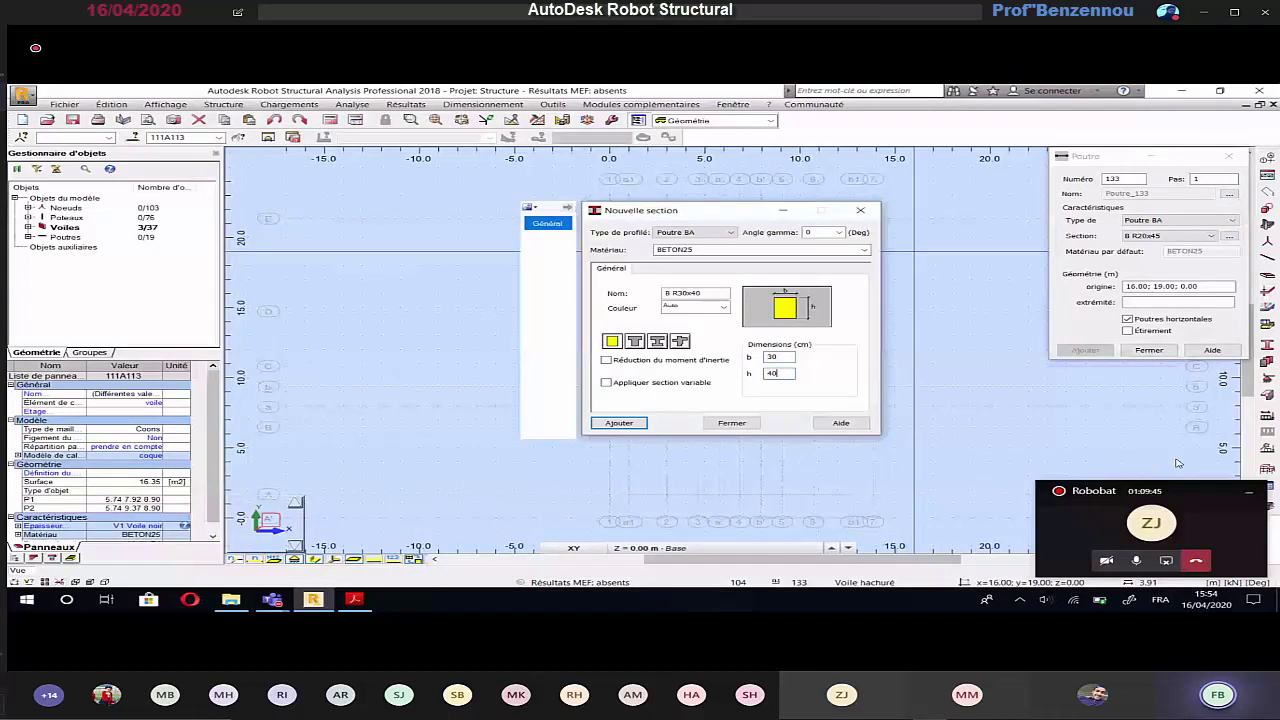
click(641, 424)
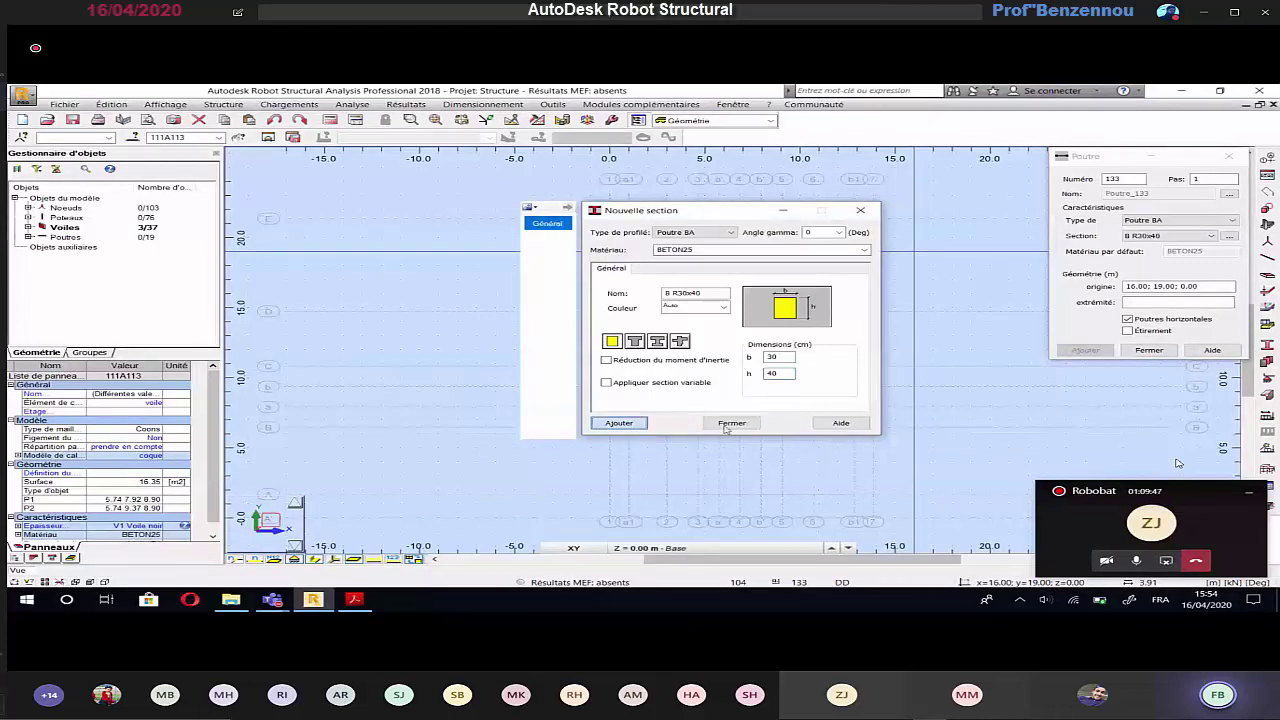
click(732, 423)
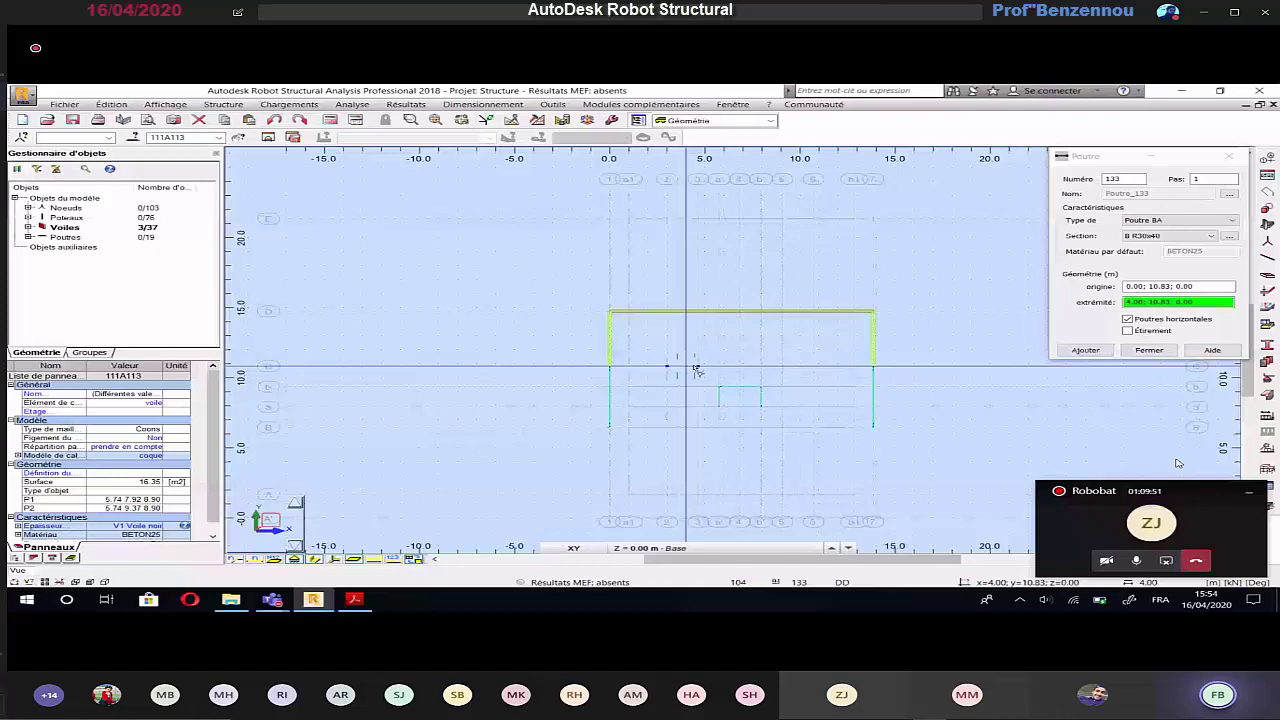
click(697, 367)
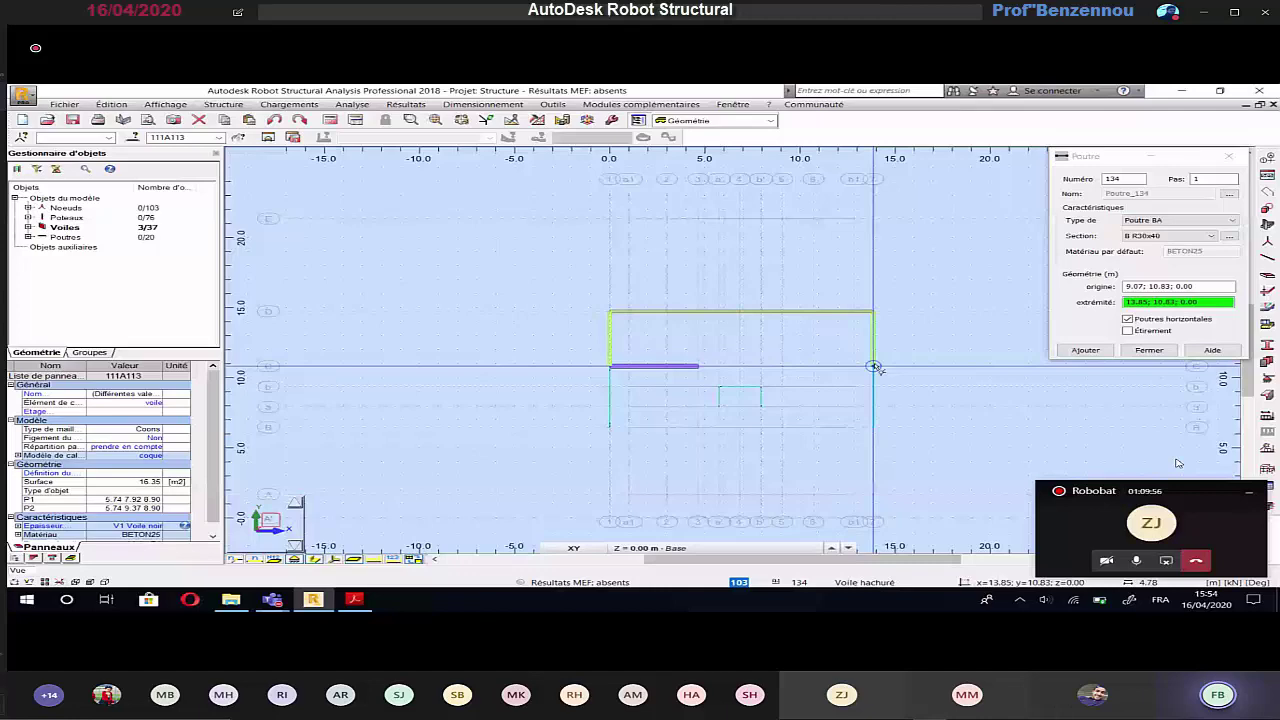
Step: Following the mezzanine plan, draw the middle 20x40 cm beam on axis C between axes 3 and 5
key(alt+Tab)
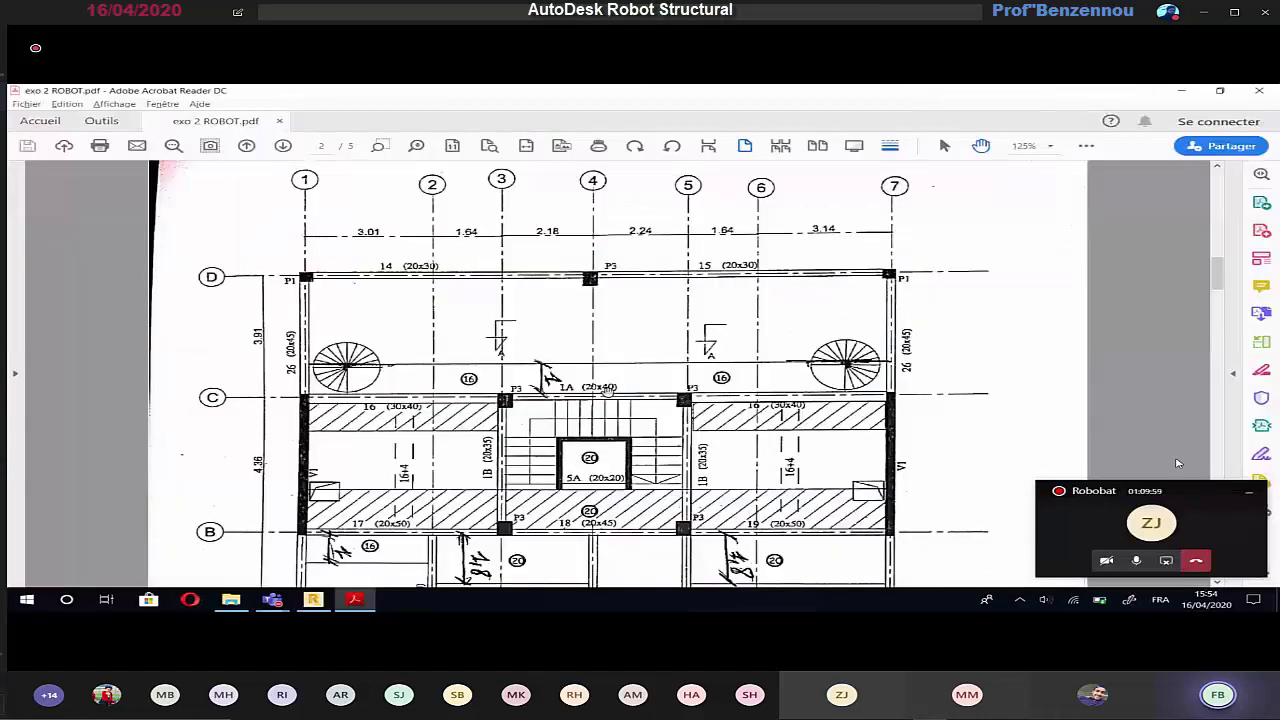
key(alt+Tab)
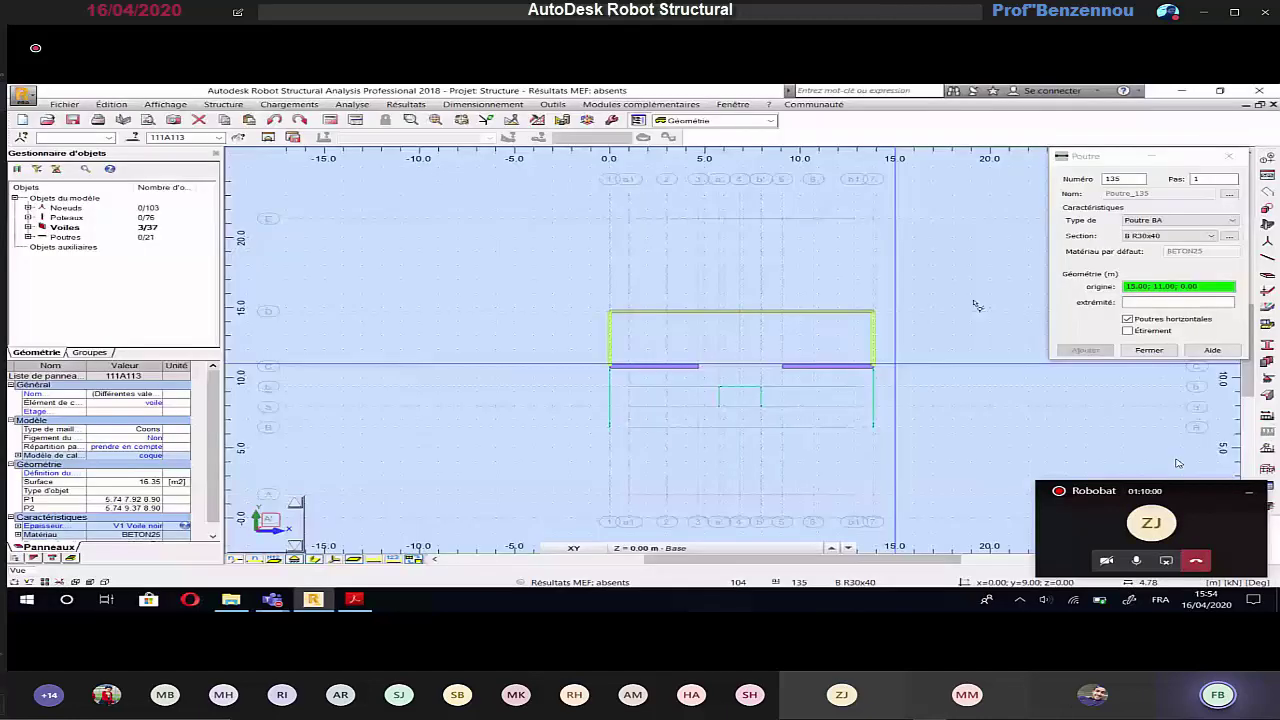
click(1163, 236)
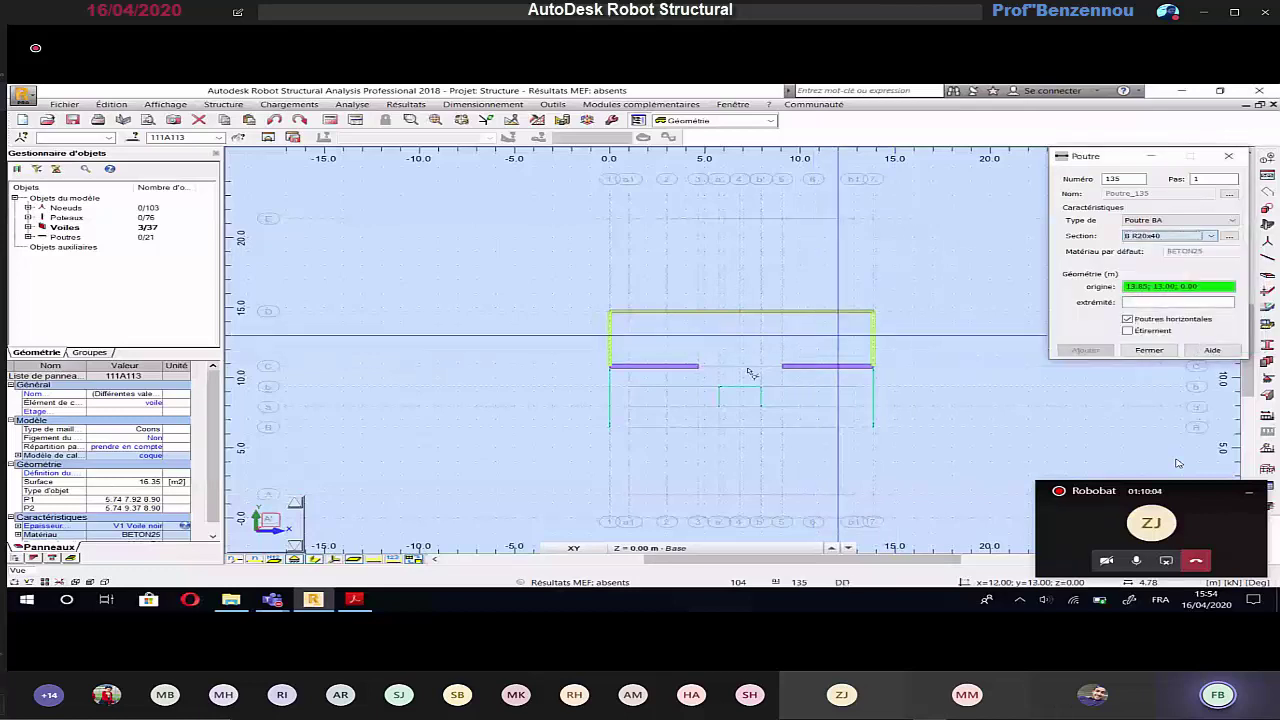
click(699, 366)
click(782, 366)
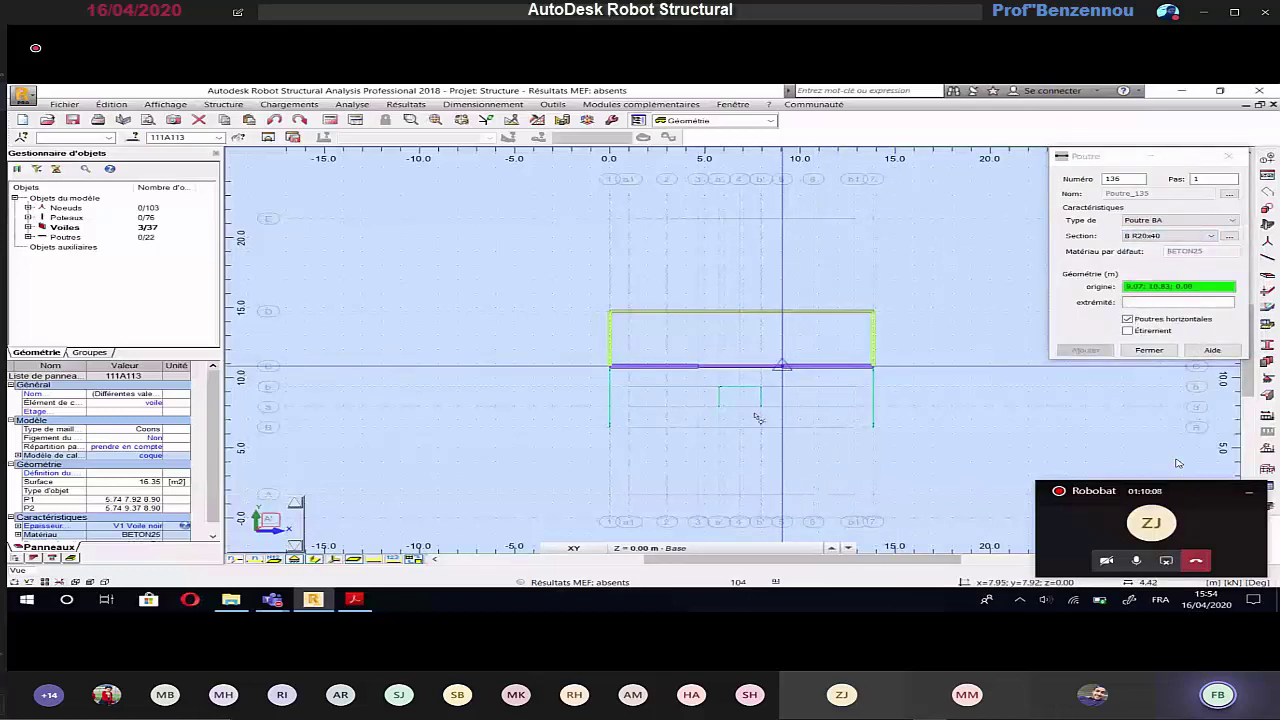
Step: Following the mezzanine plan, draw the two 20x35 cm beams on axes 3 and 5 between axes B and C
key(alt+Tab)
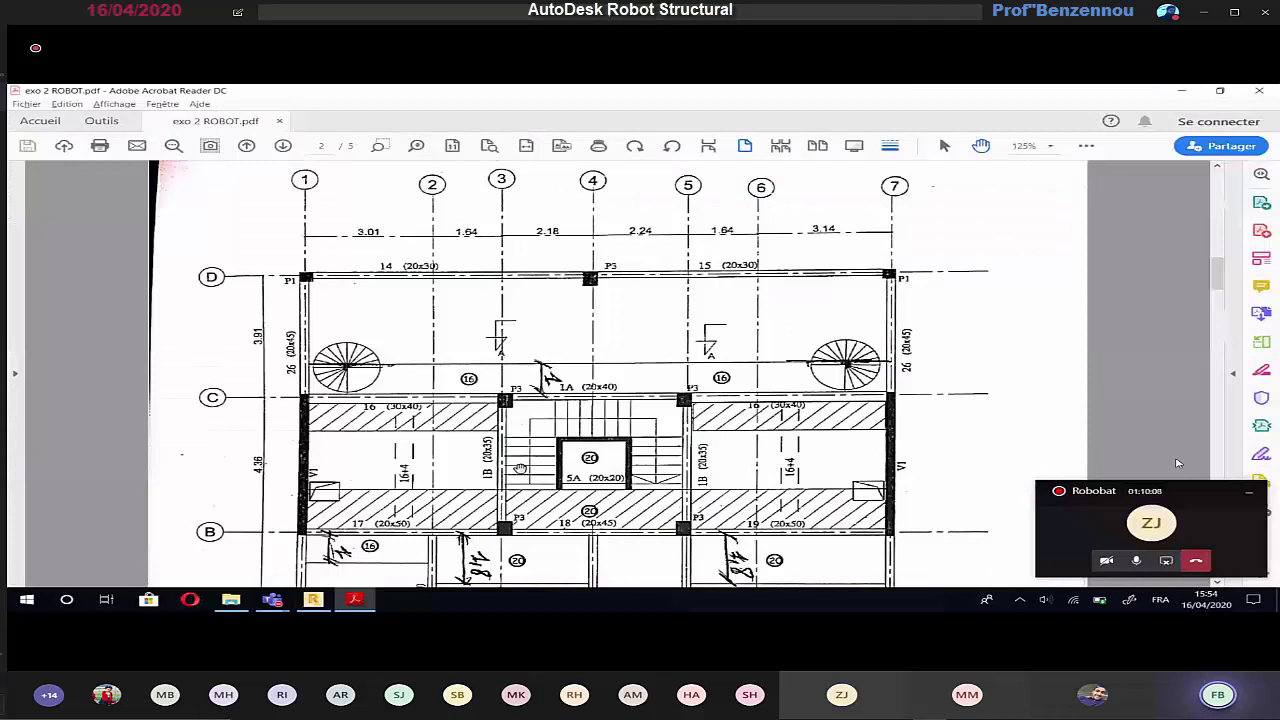
scroll(520, 468, down, 1)
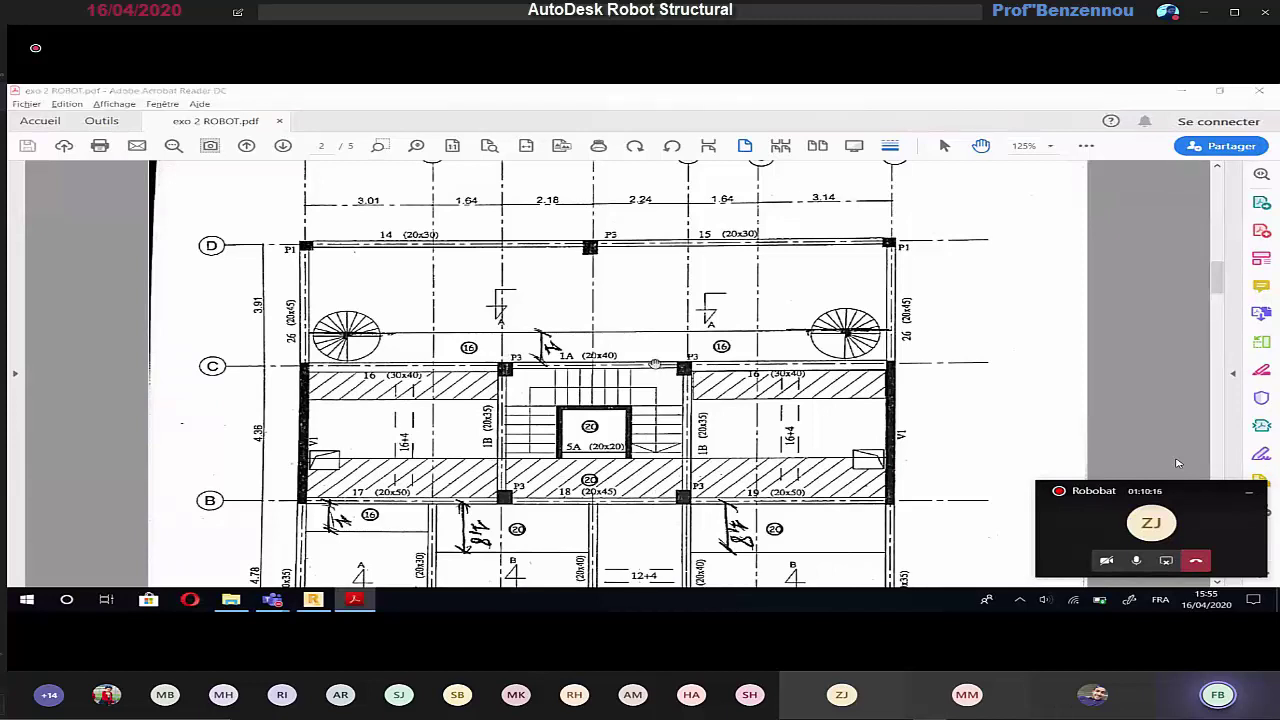
key(alt+Tab)
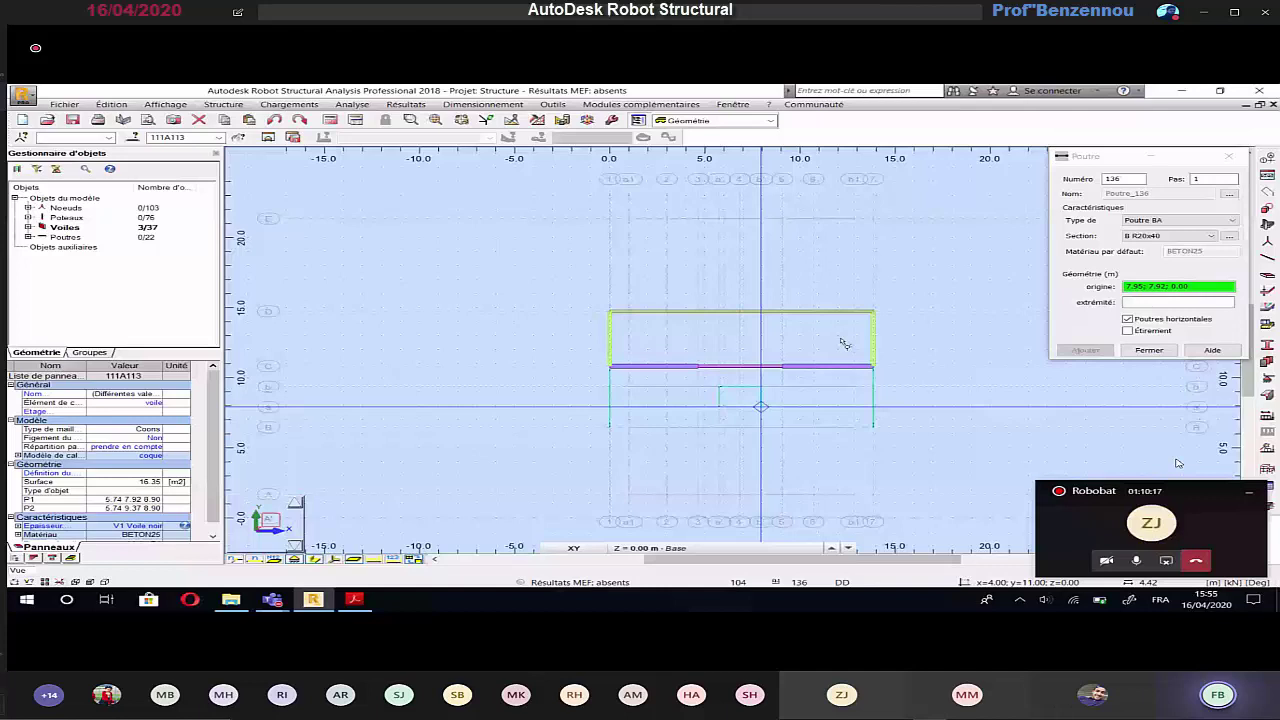
click(1166, 236)
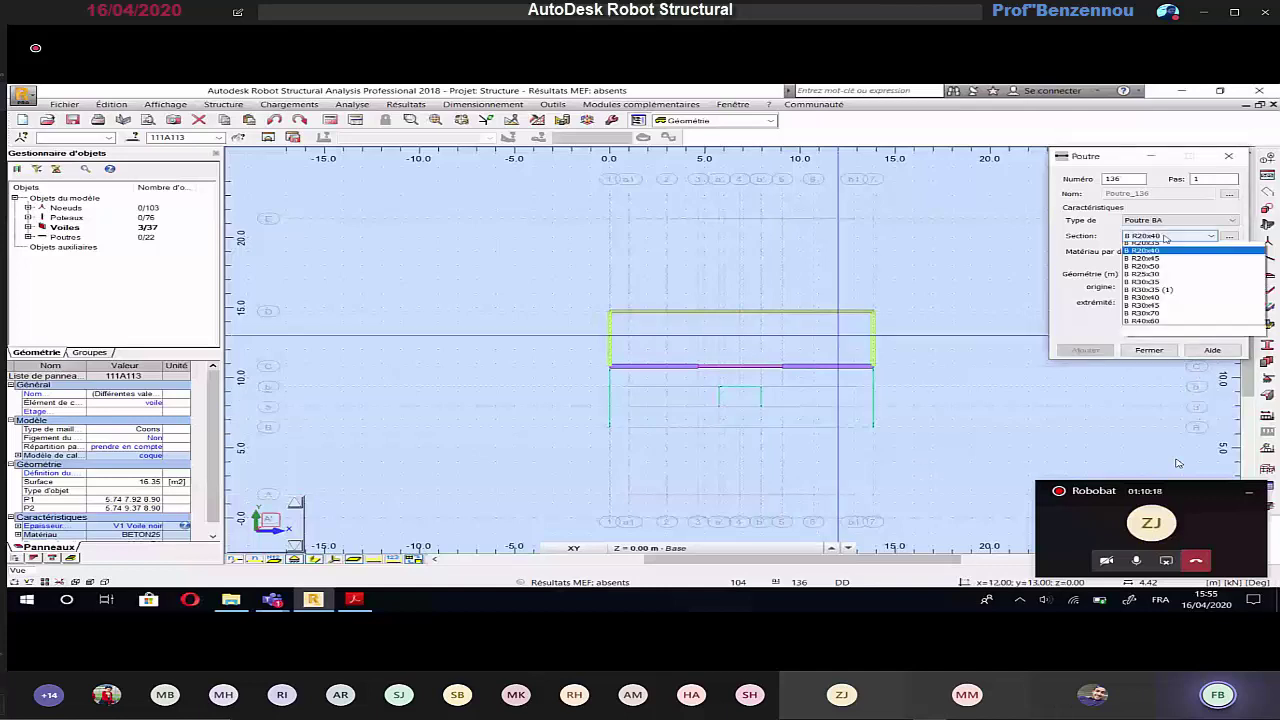
click(1143, 243)
click(699, 428)
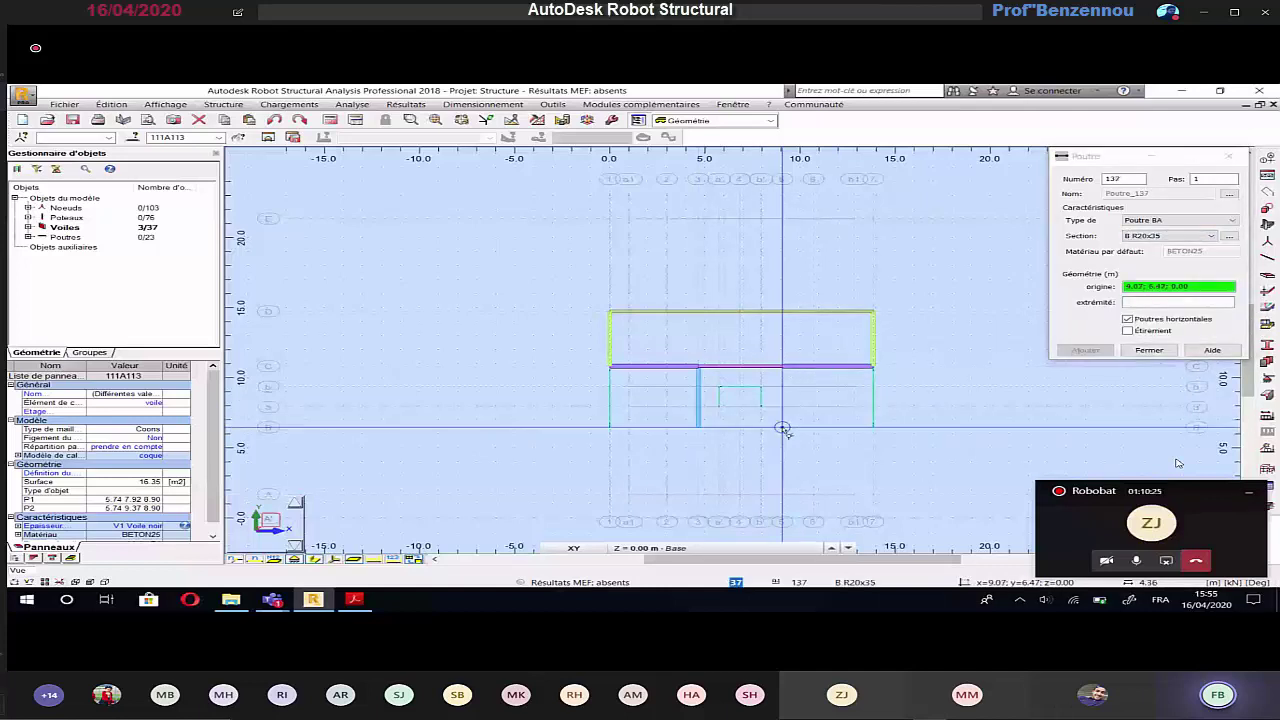
click(783, 429)
click(783, 367)
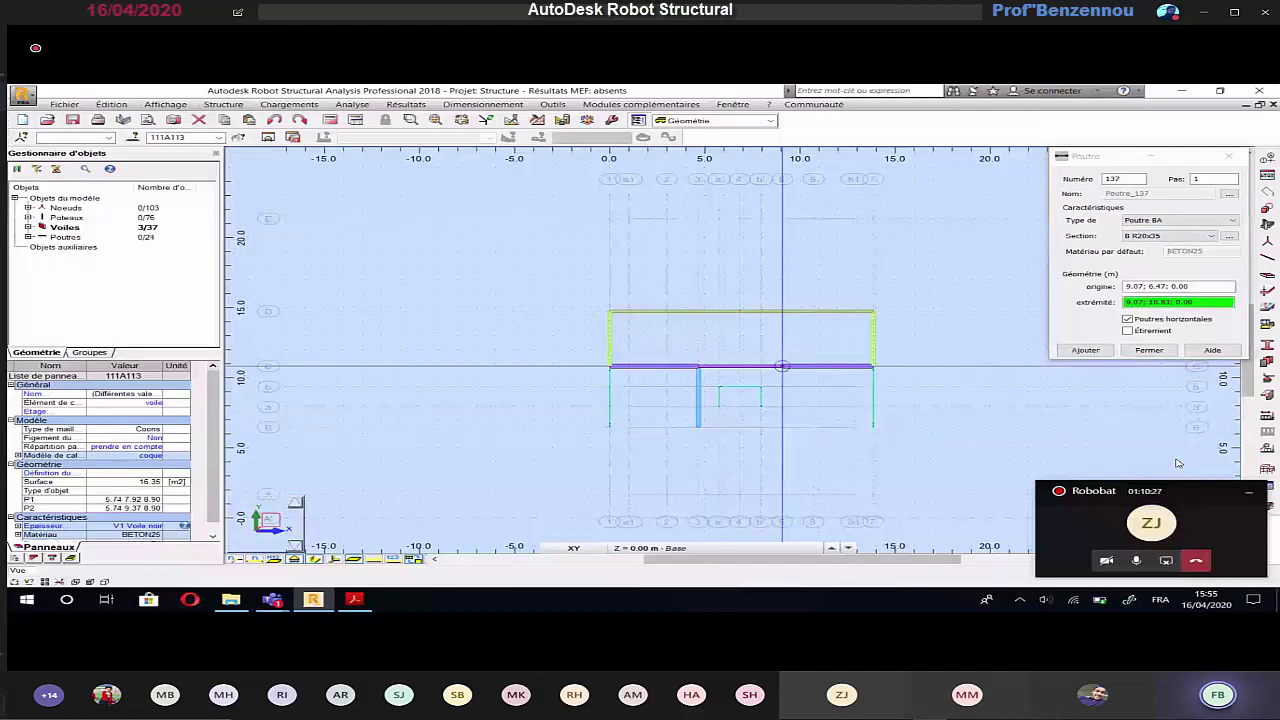
Step: Define a 20x20 cm concrete beam section and draw a beam closing the open side of the central shaft walls at 0.00 m
key(alt+Tab)
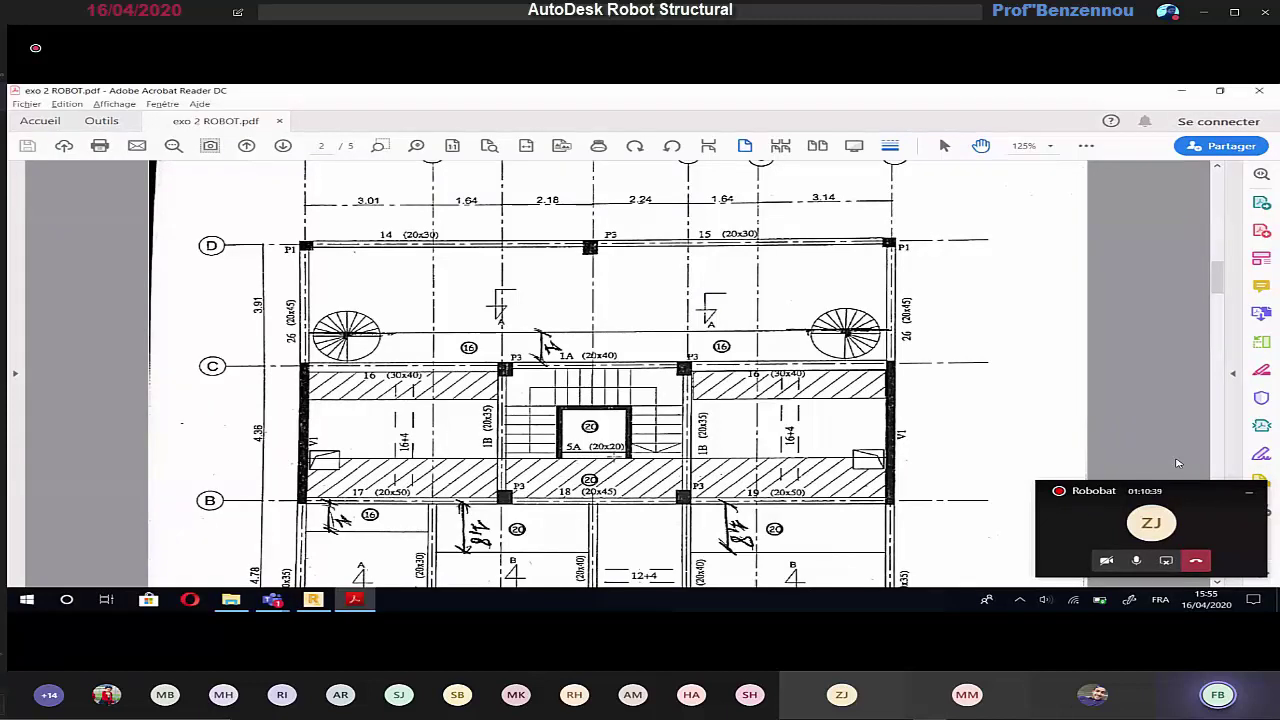
key(alt+Tab)
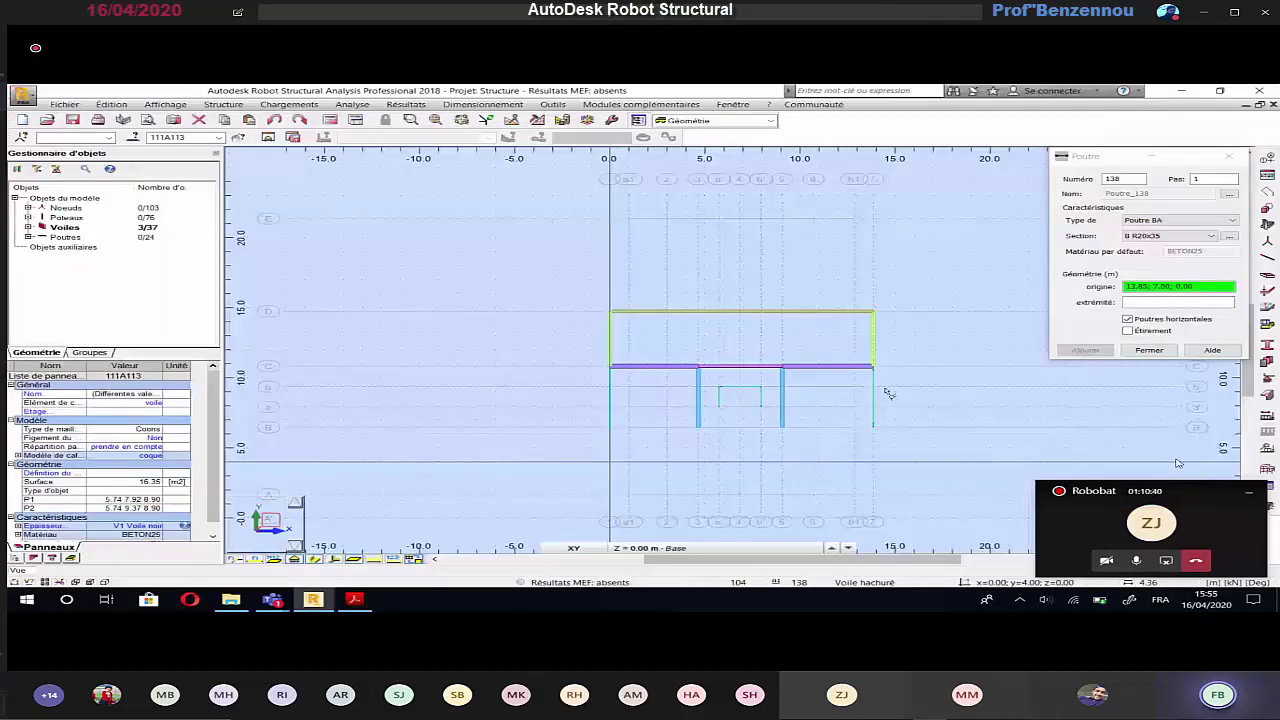
click(1170, 235)
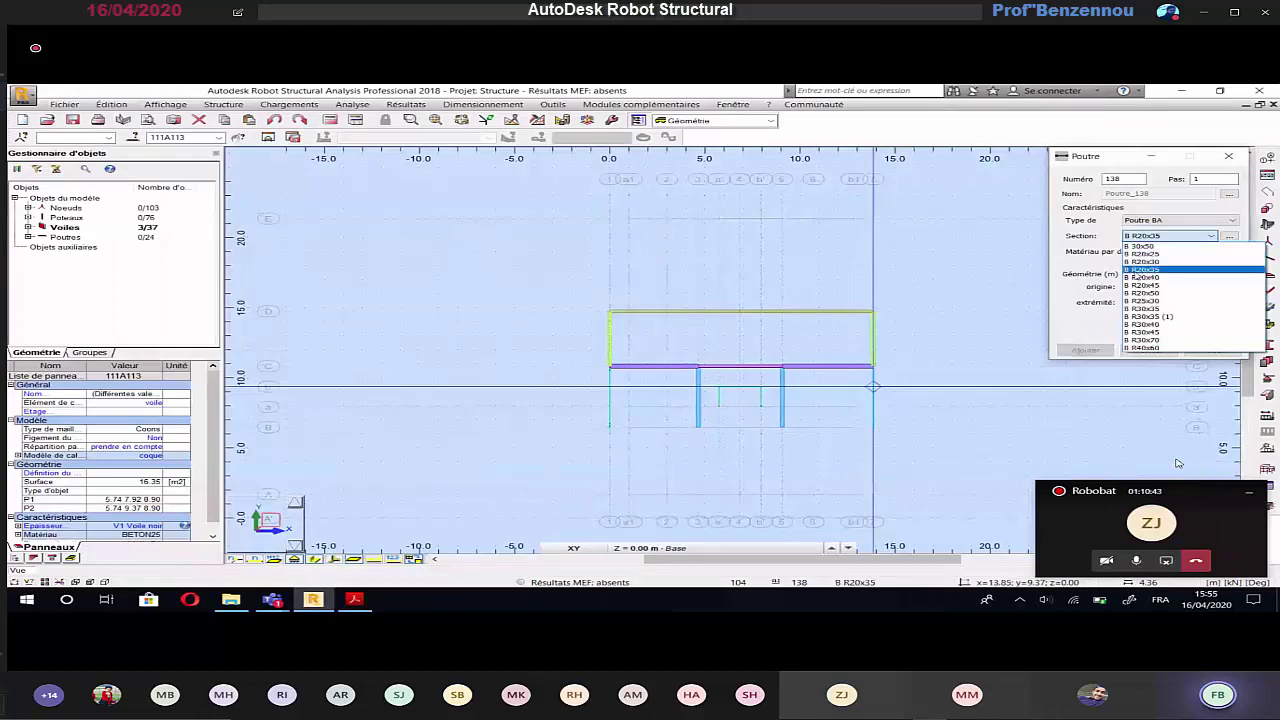
click(1145, 270)
click(1229, 237)
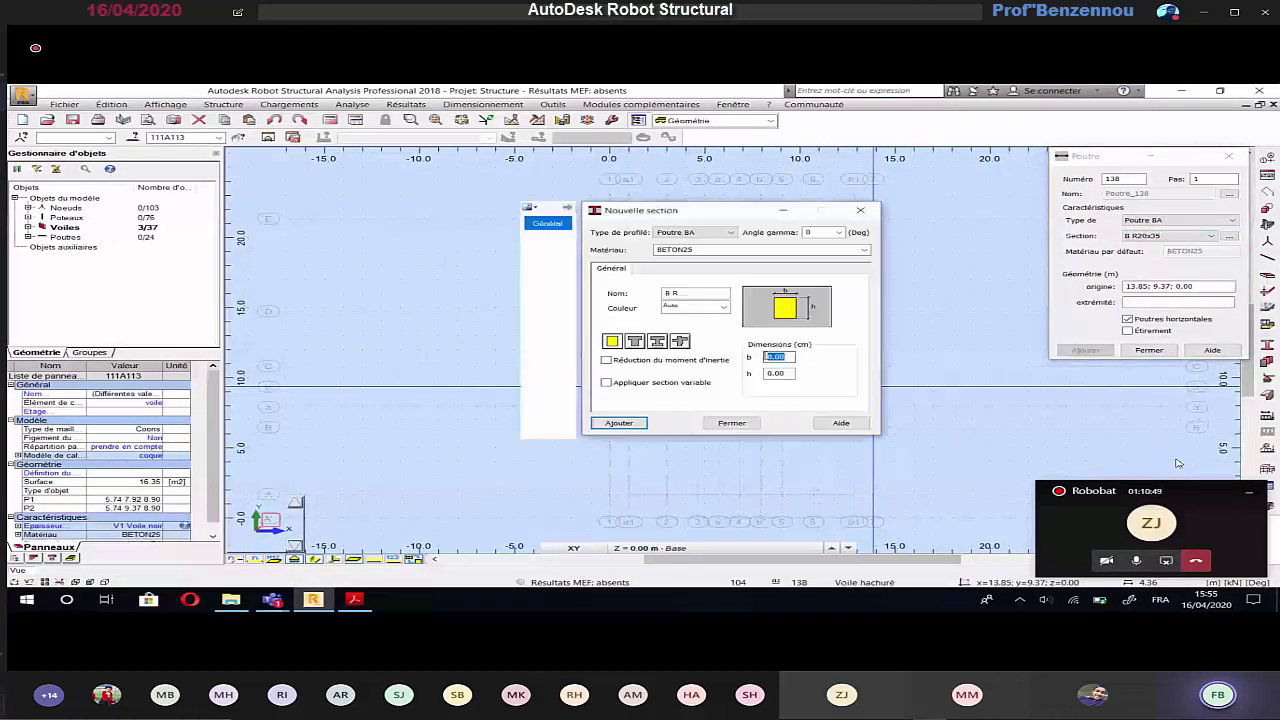
text(20)
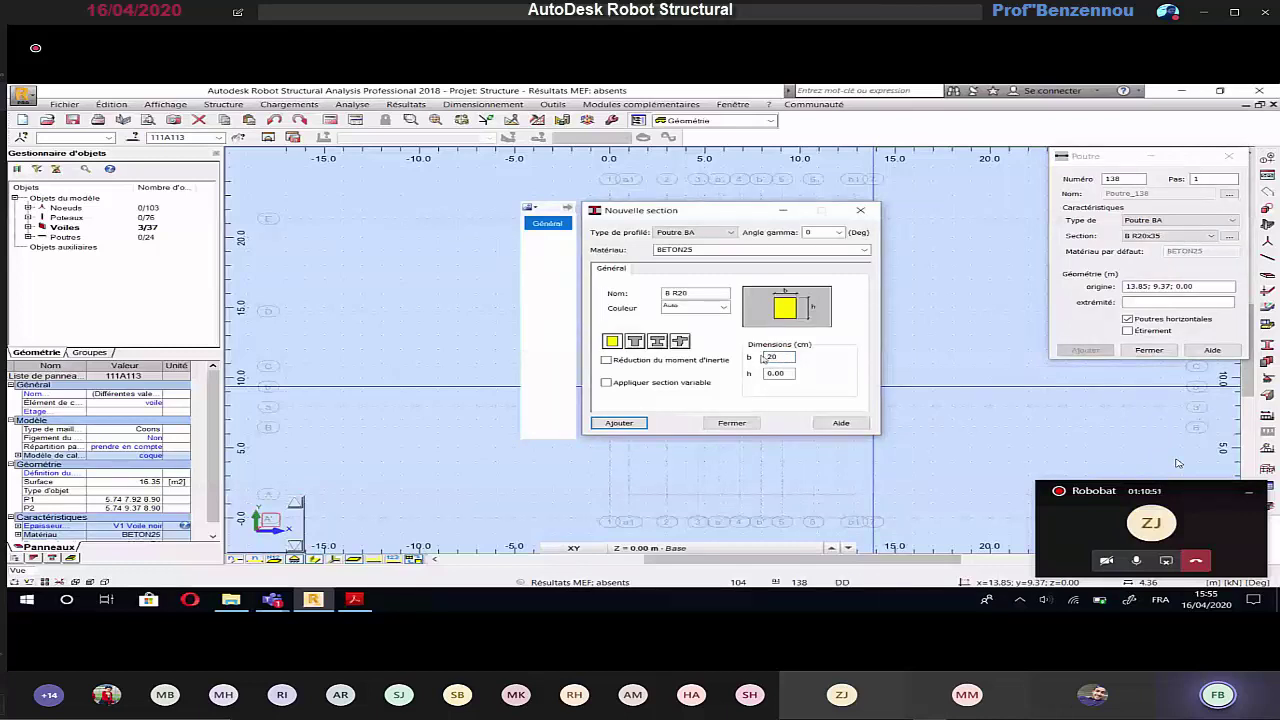
key(Tab)
text(20)
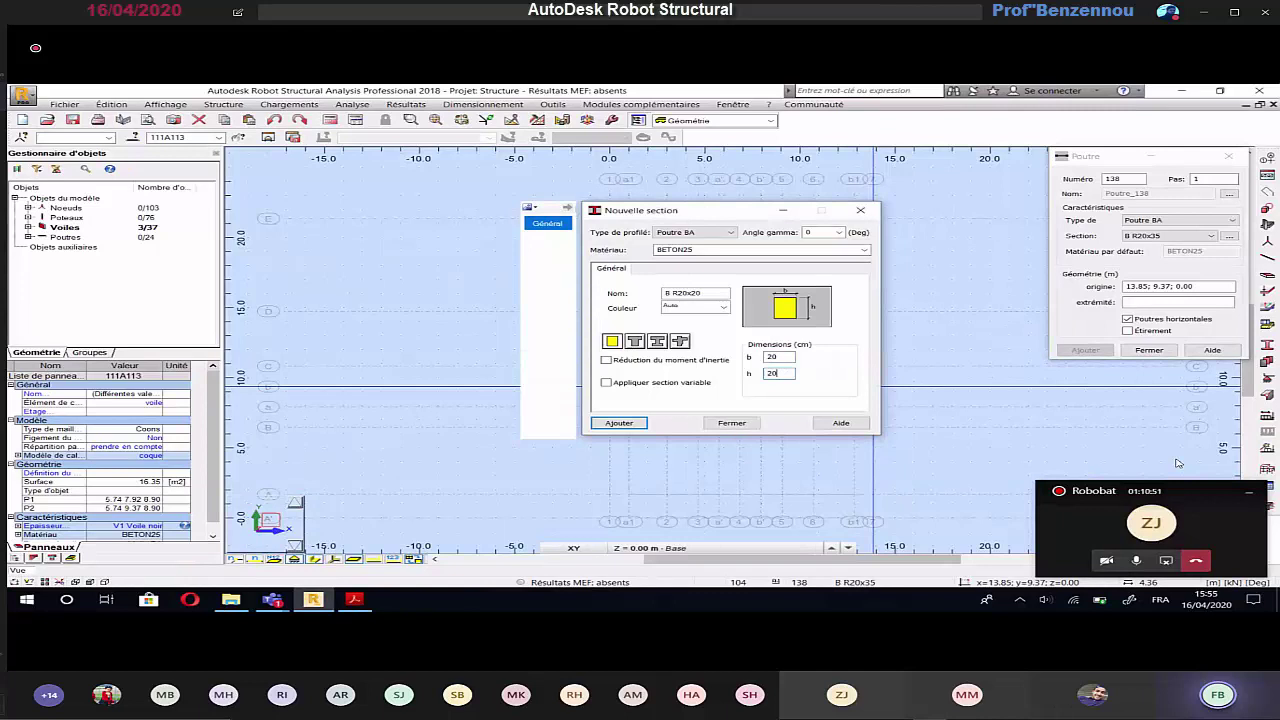
click(748, 425)
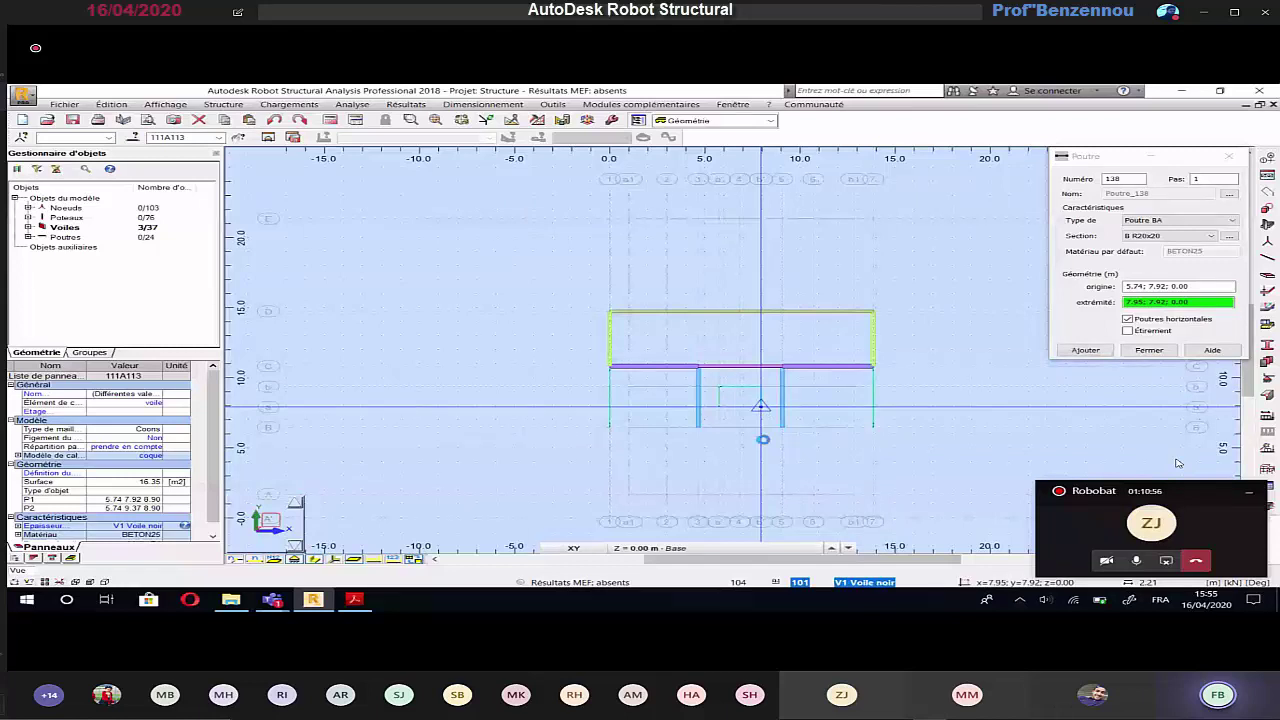
click(762, 440)
Step: Switch the working level to -2.80 m and draw the same 20x20 cm beam across the open side of the central shaft
click(717, 548)
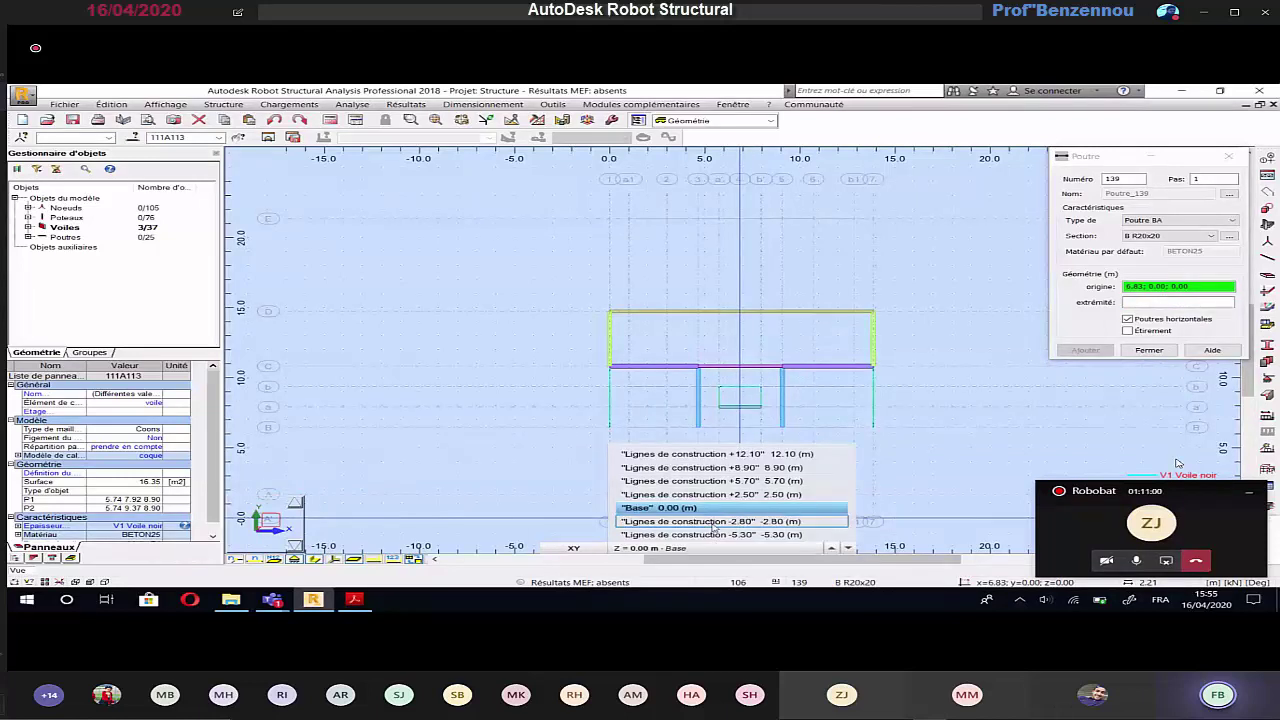
click(713, 522)
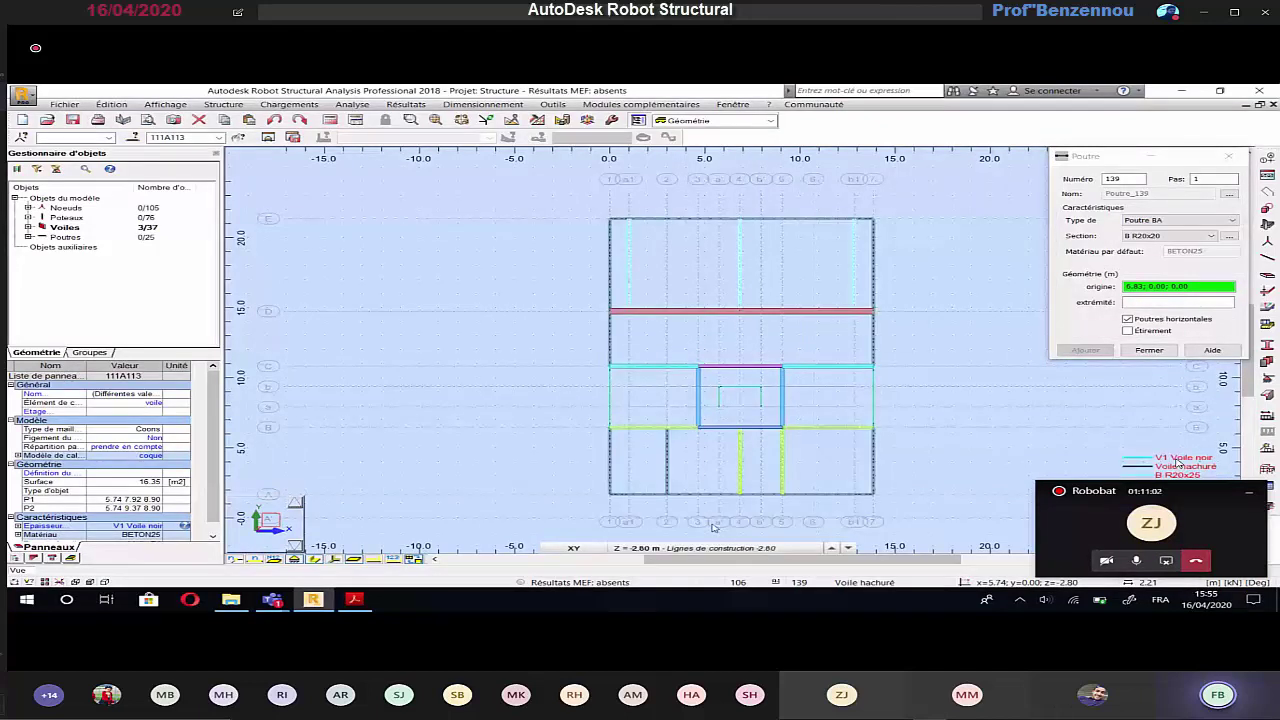
click(717, 522)
click(717, 522)
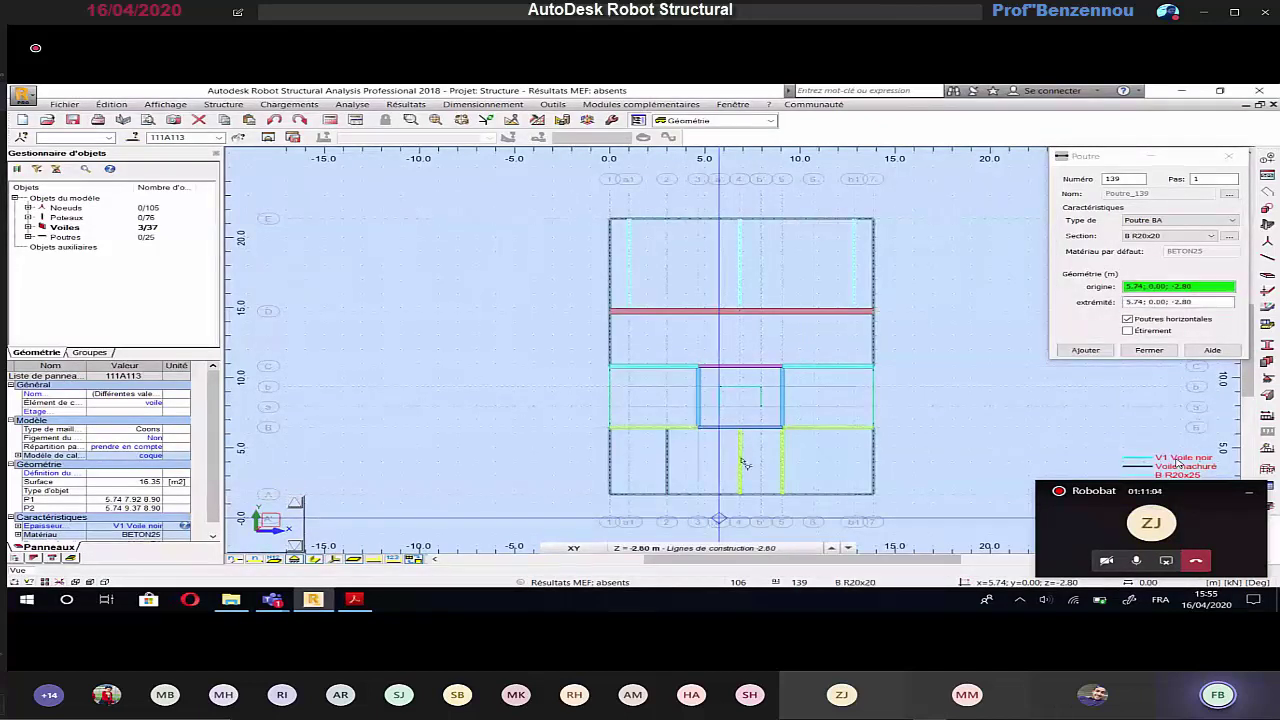
click(717, 408)
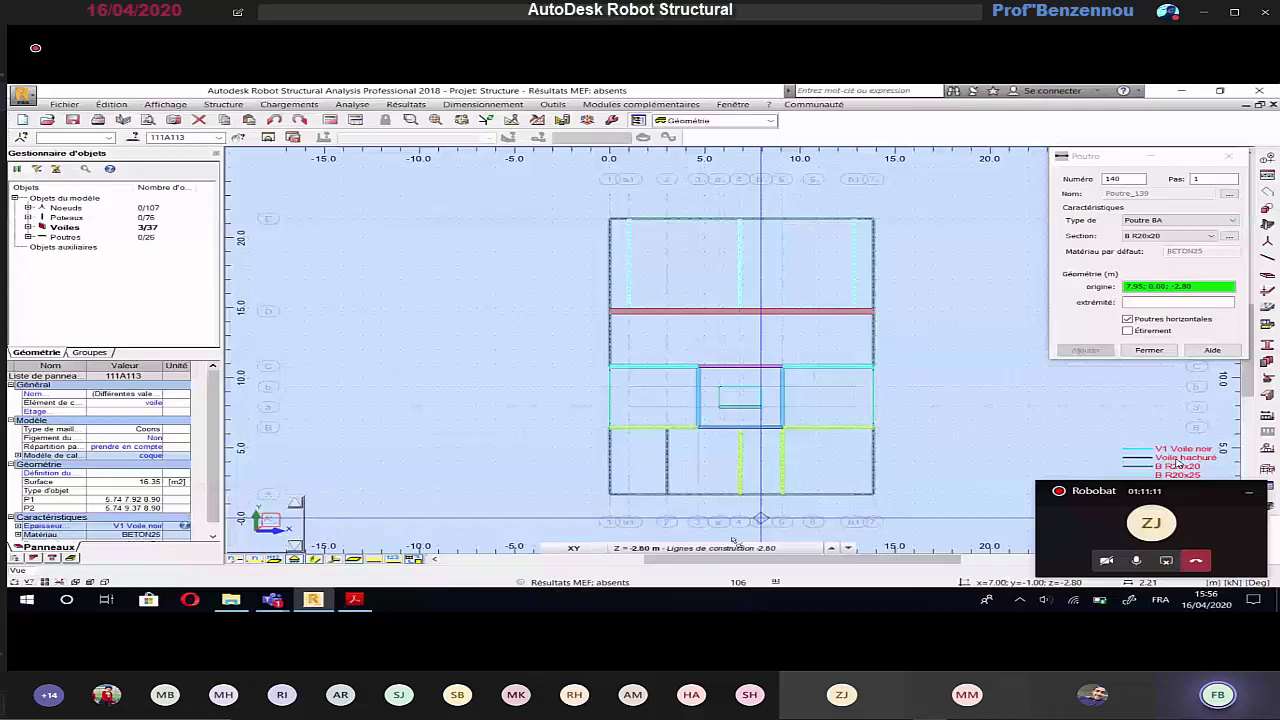
Step: Return to the Base level, 0.00 m, and draw the two 20x50 cm beams on axis B, between axes 1–3 and 5–7
key(alt+Tab)
scroll(1178, 463, down, 2)
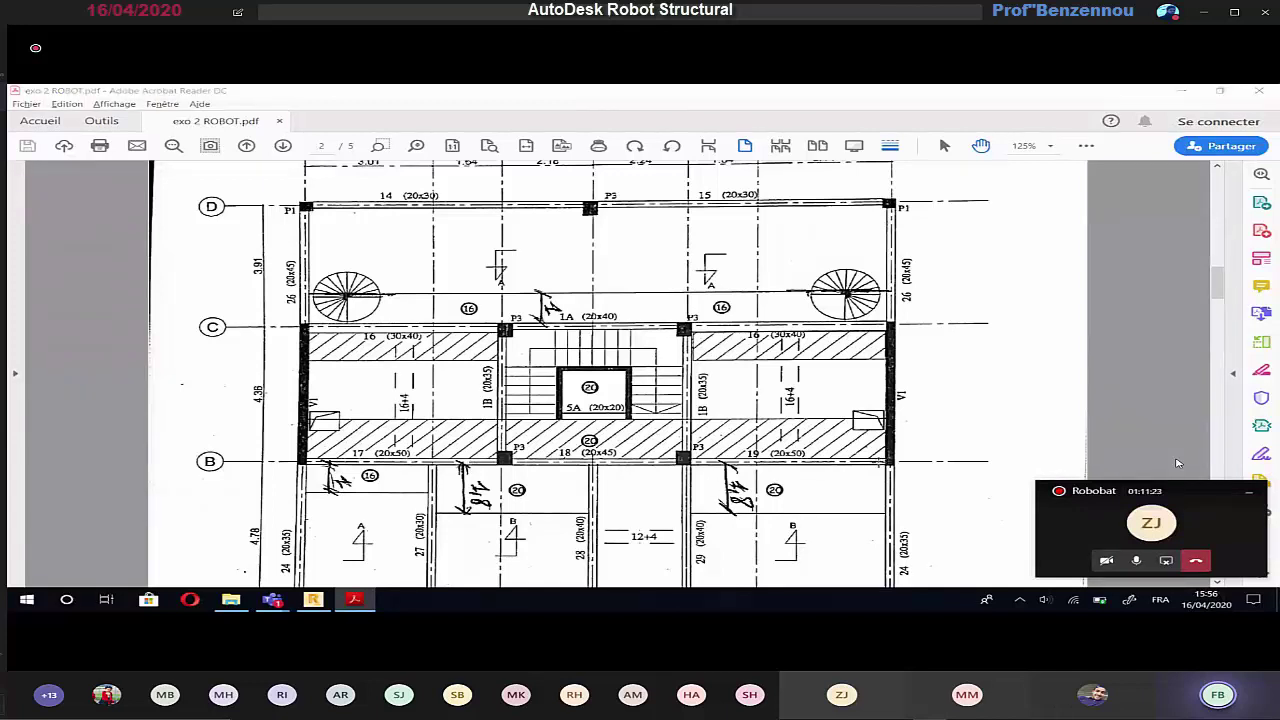
key(alt+Tab)
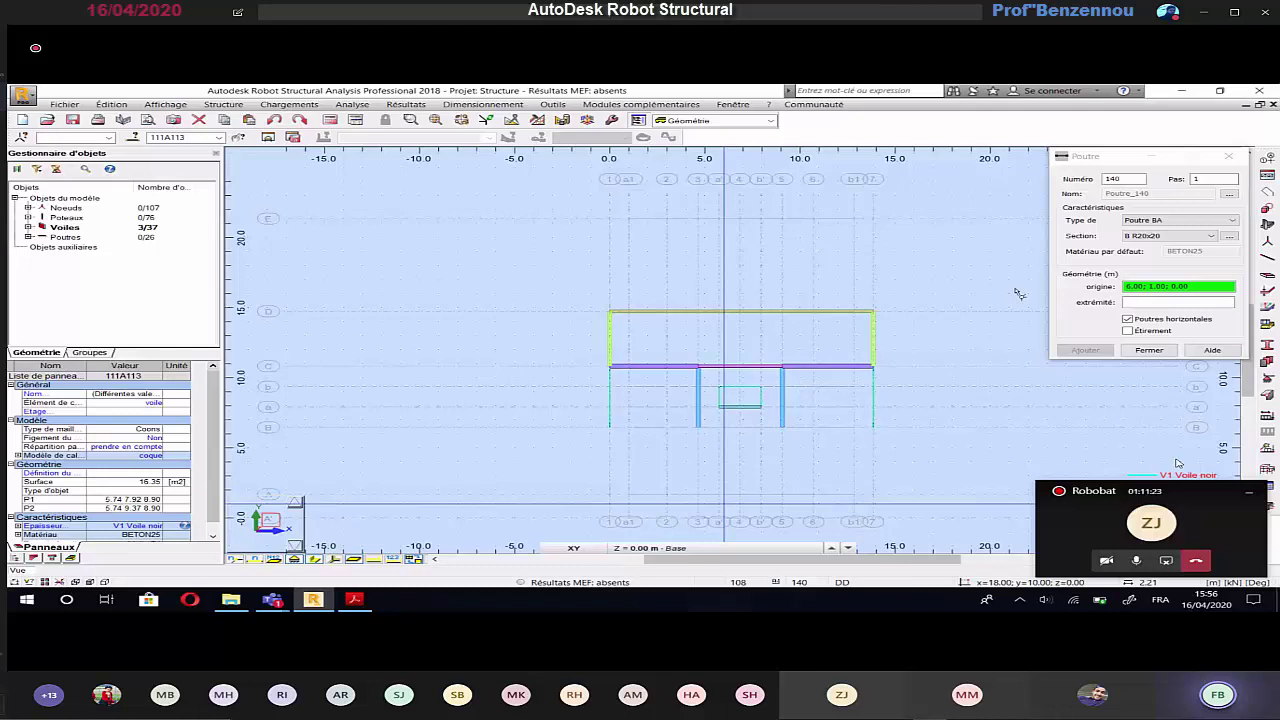
click(1170, 235)
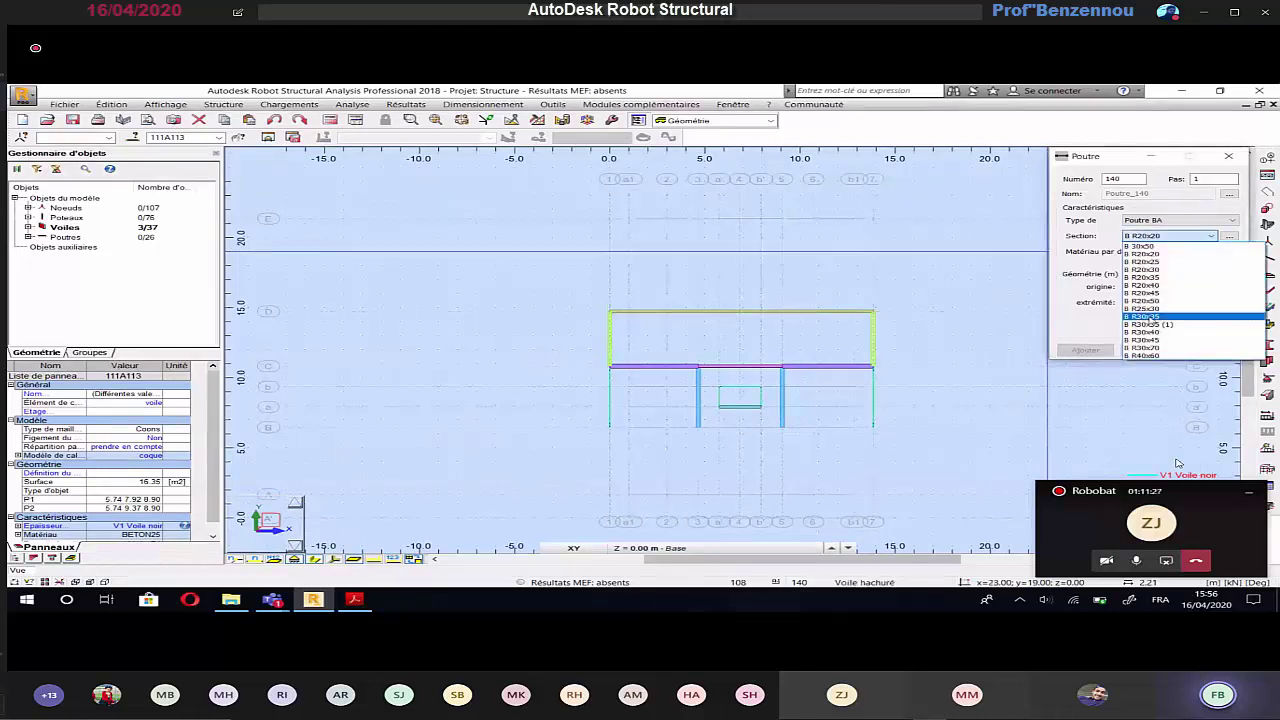
click(1147, 302)
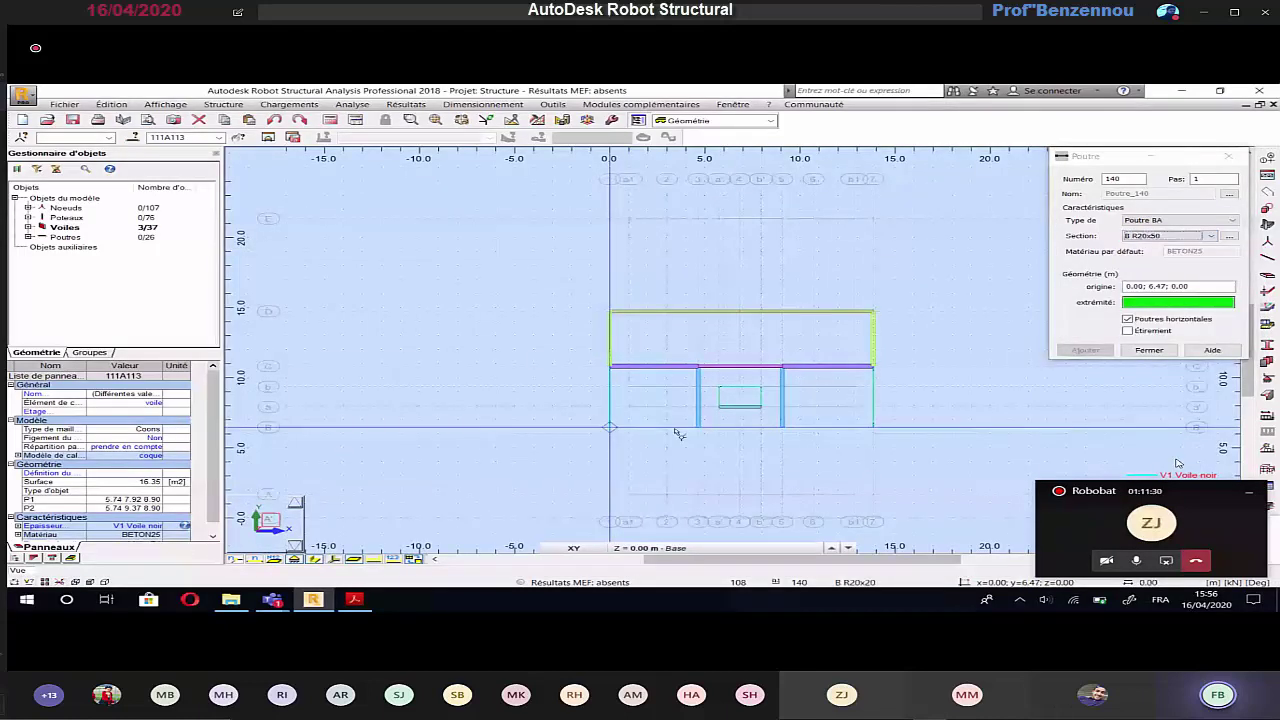
click(698, 427)
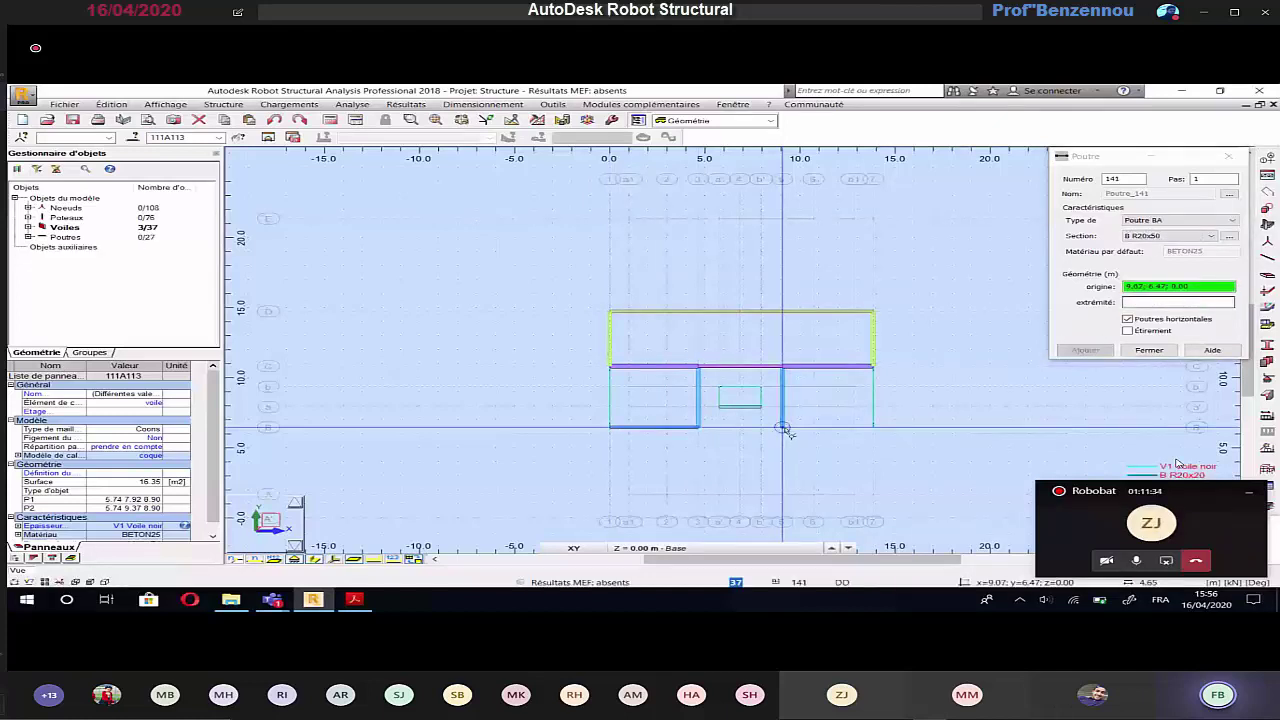
click(784, 429)
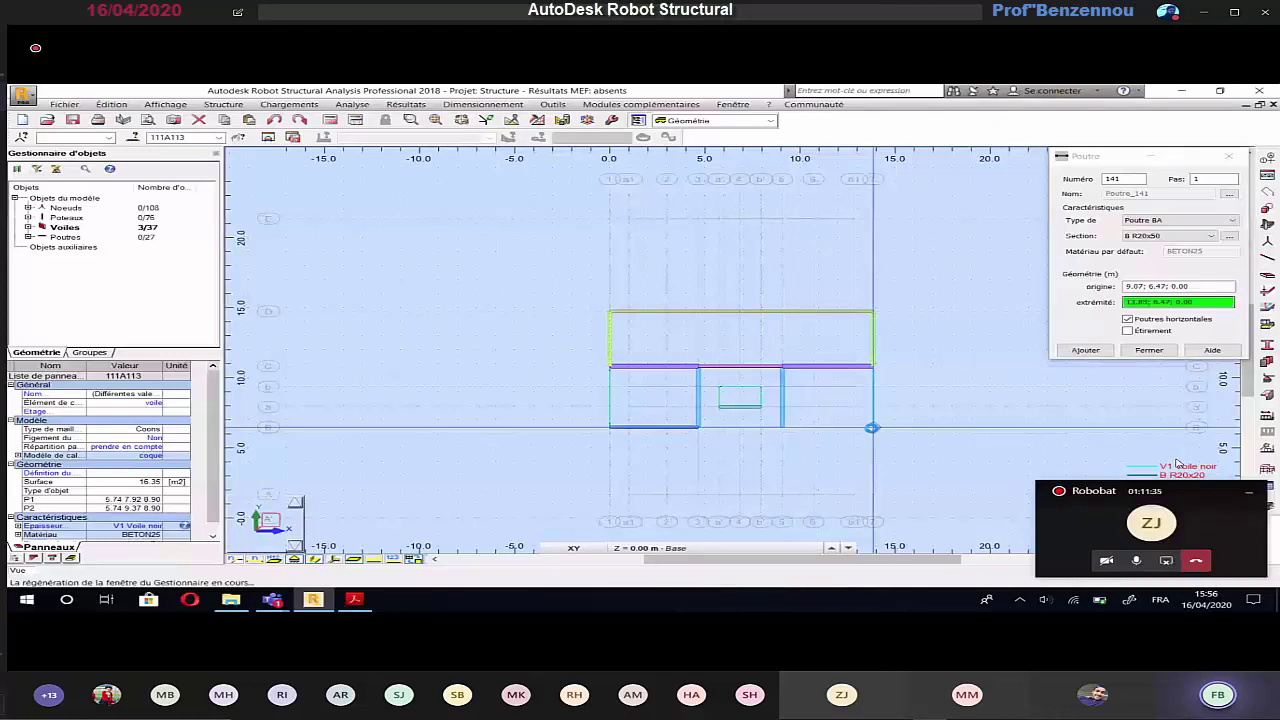
Step: Check the plan and draw the middle 20x45 cm beam on axis B between axes 3 and 5
key(alt+Tab)
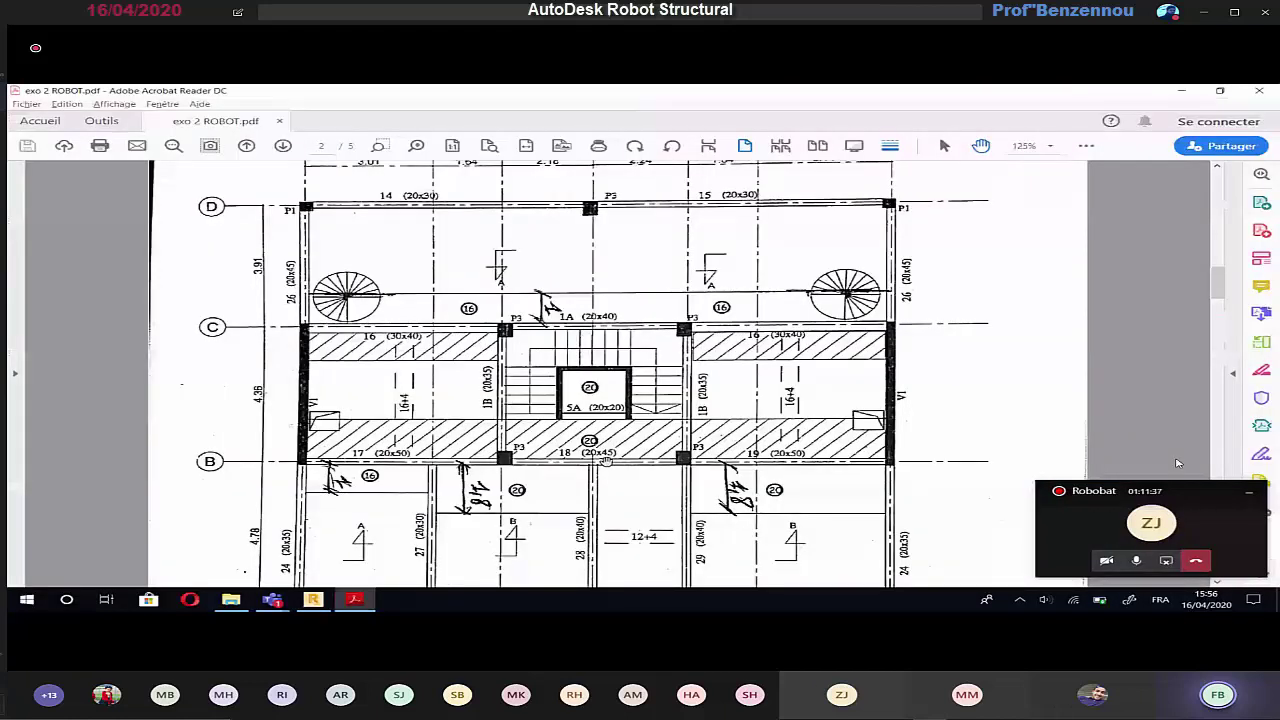
scroll(1178, 463, down, 1)
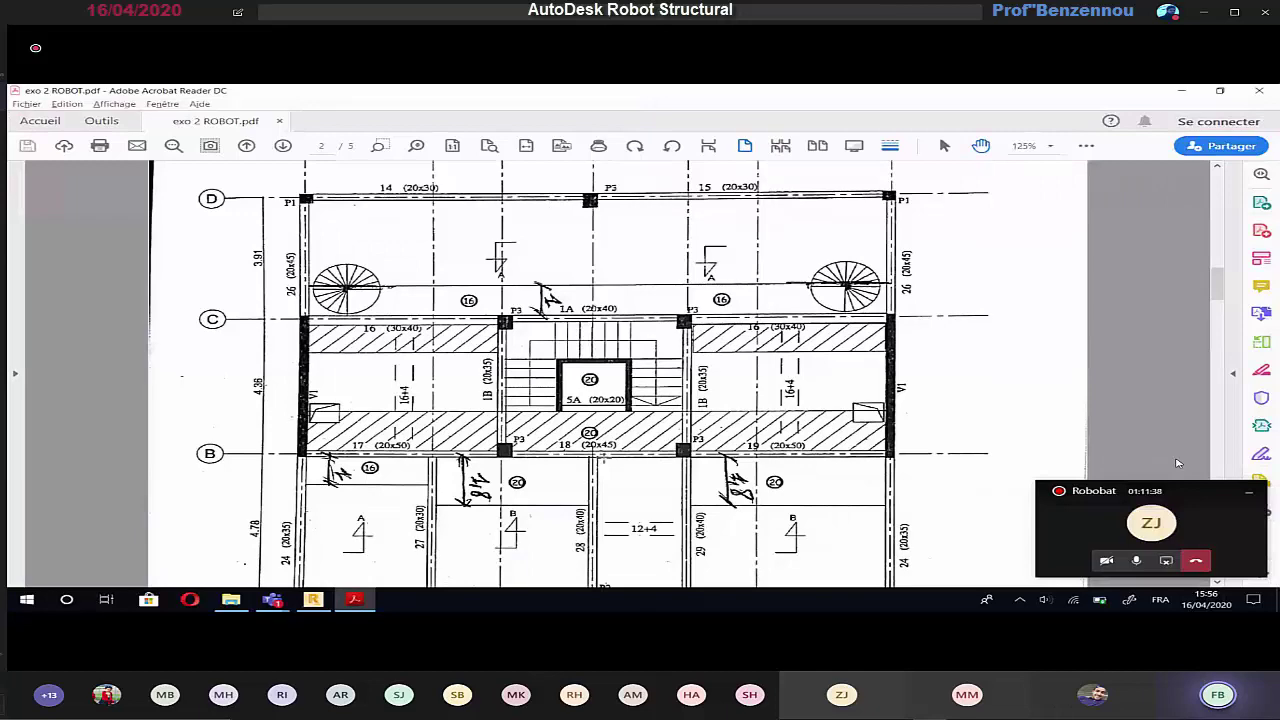
key(alt+Tab)
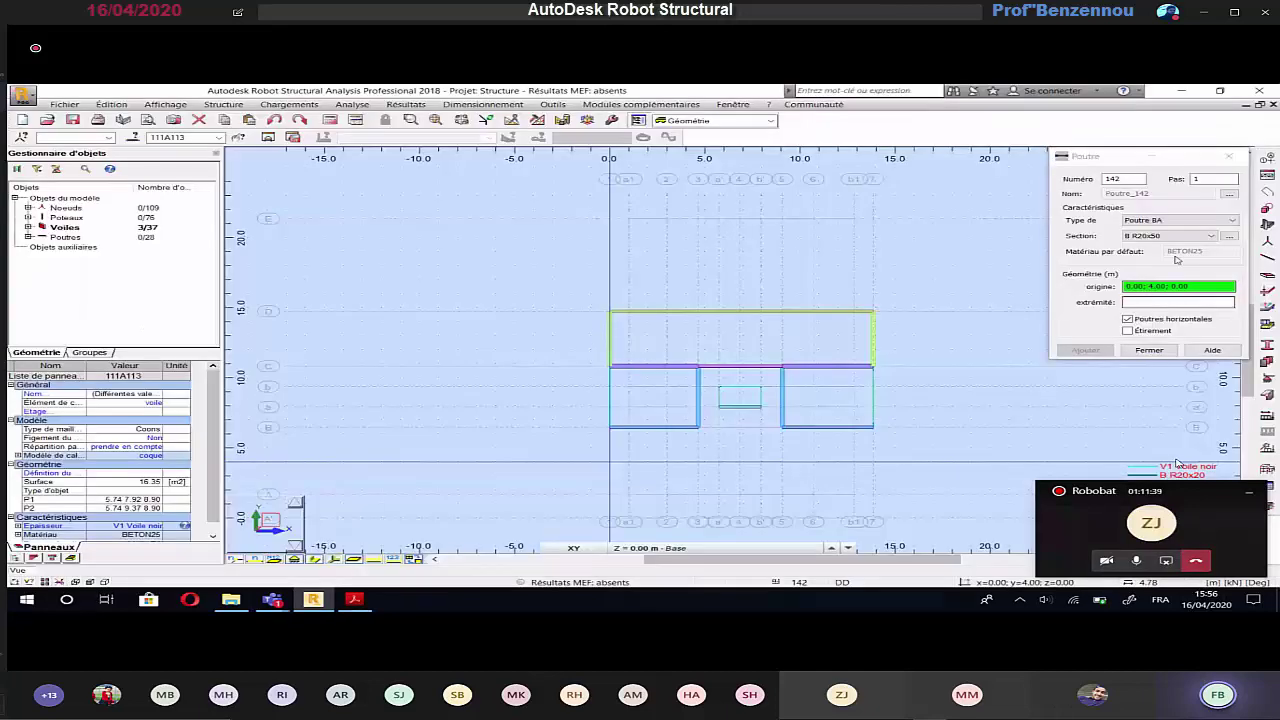
click(1170, 236)
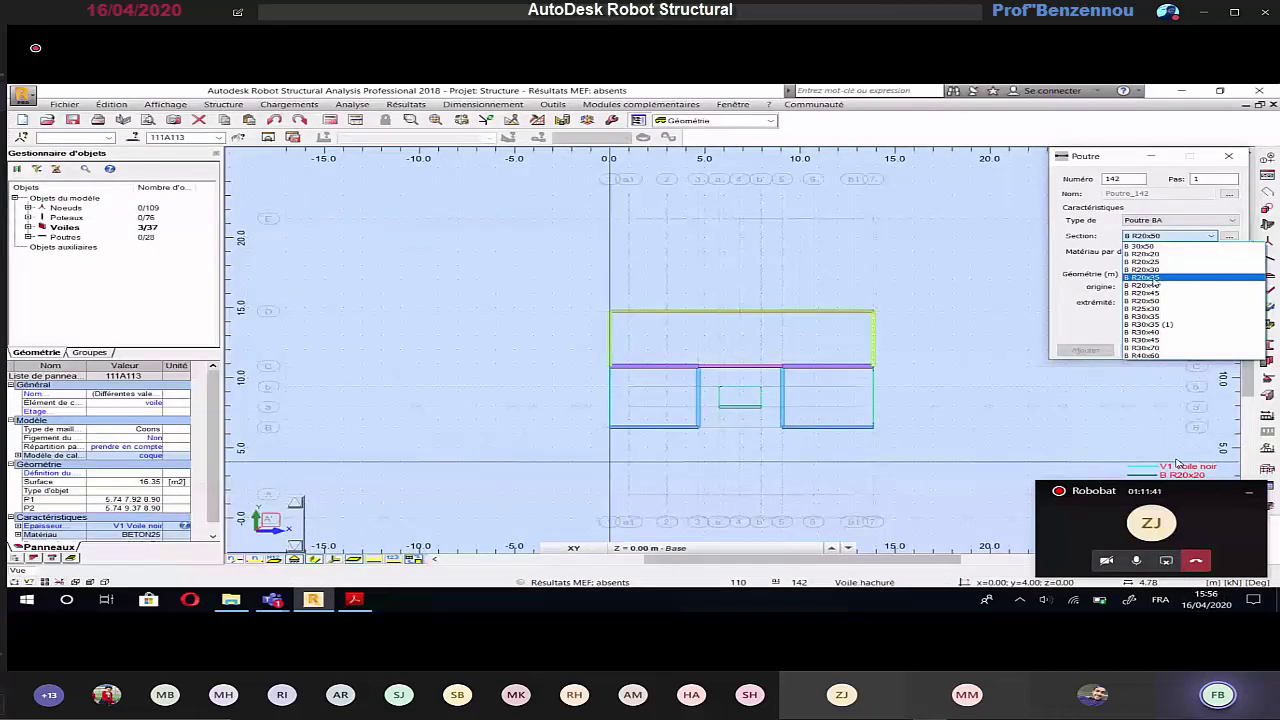
click(1145, 293)
click(700, 428)
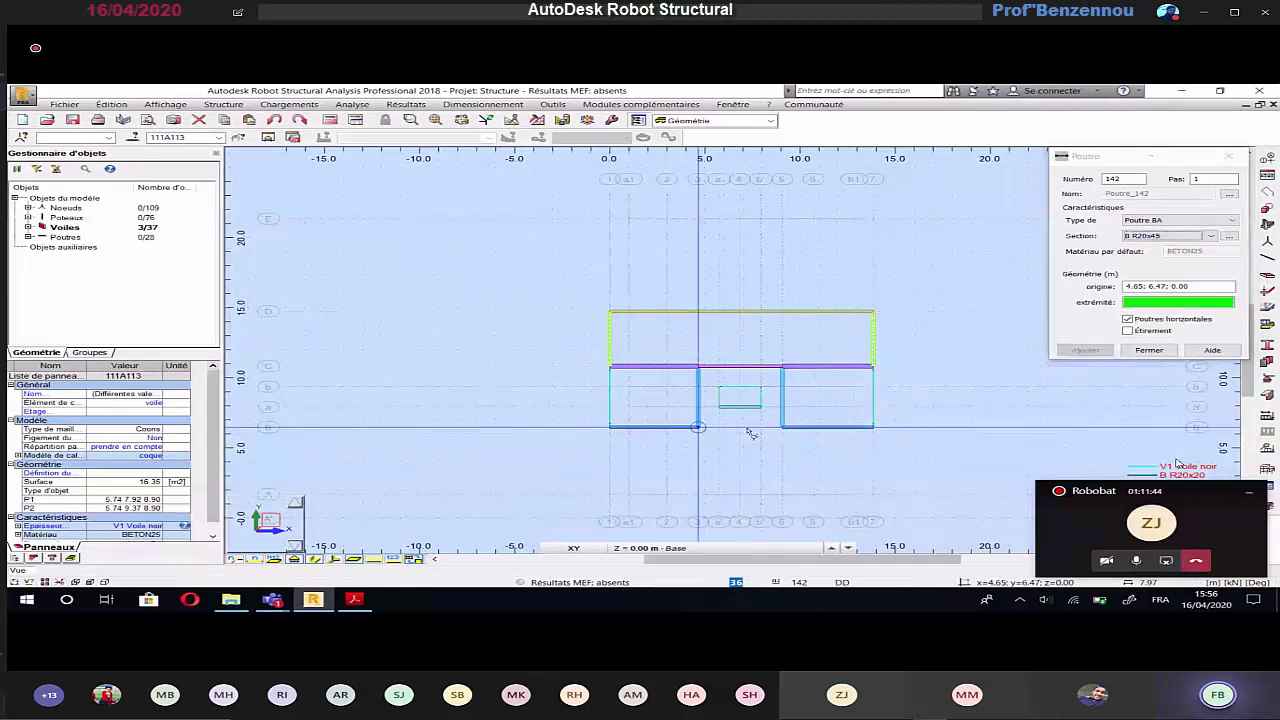
click(782, 428)
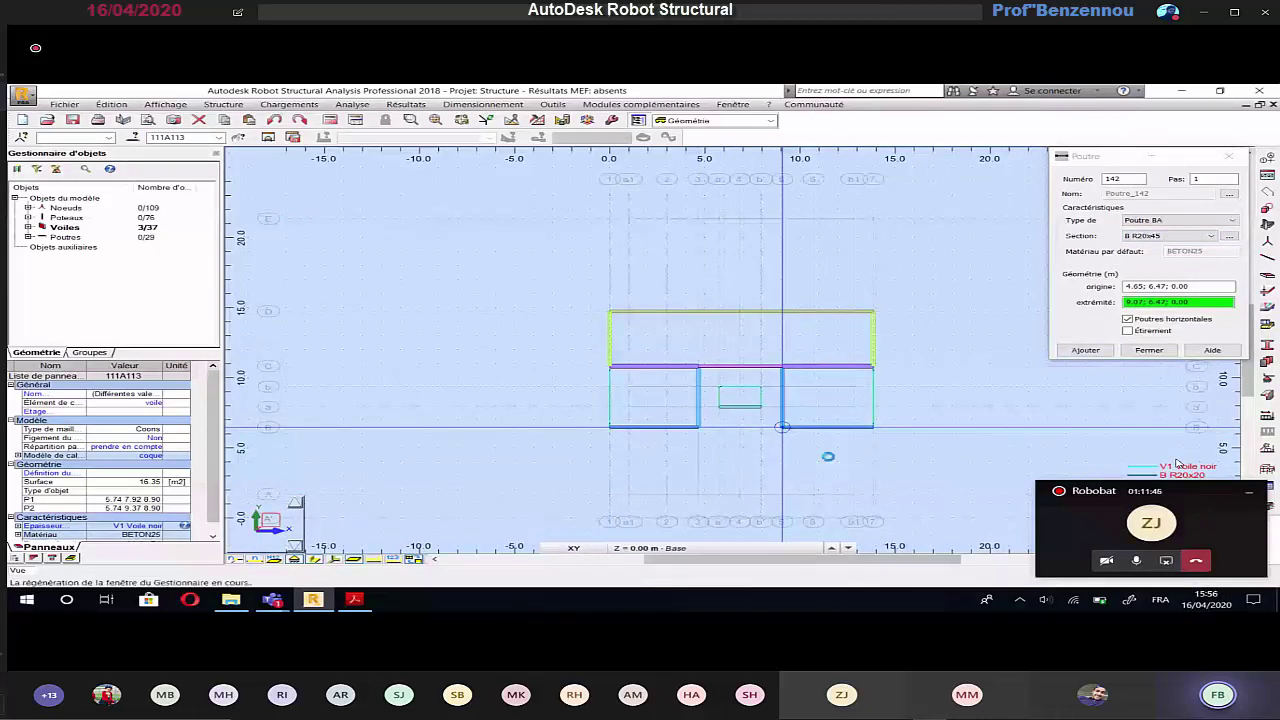
Step: Check the mezzanine plan and draw the 20x35 cm edge beams on axes 1 and 7, between axes A and B
key(alt+Tab)
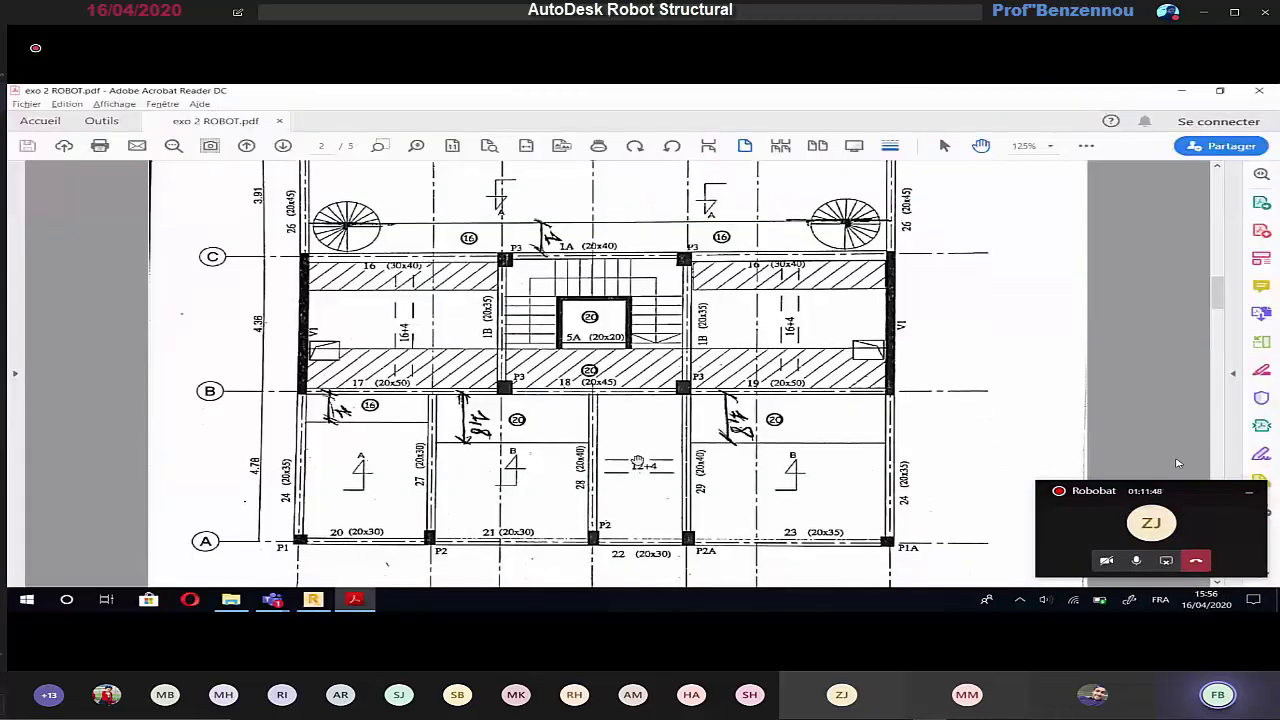
scroll(638, 462, down, 1)
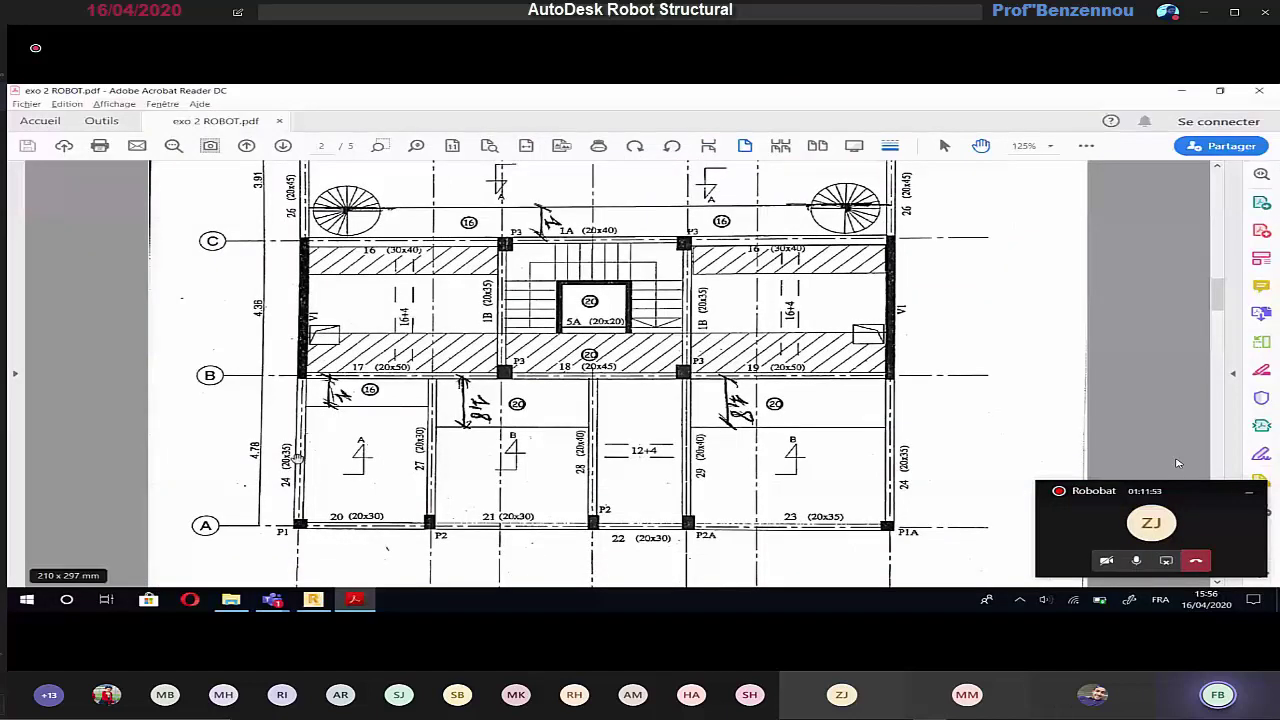
key(alt+Tab)
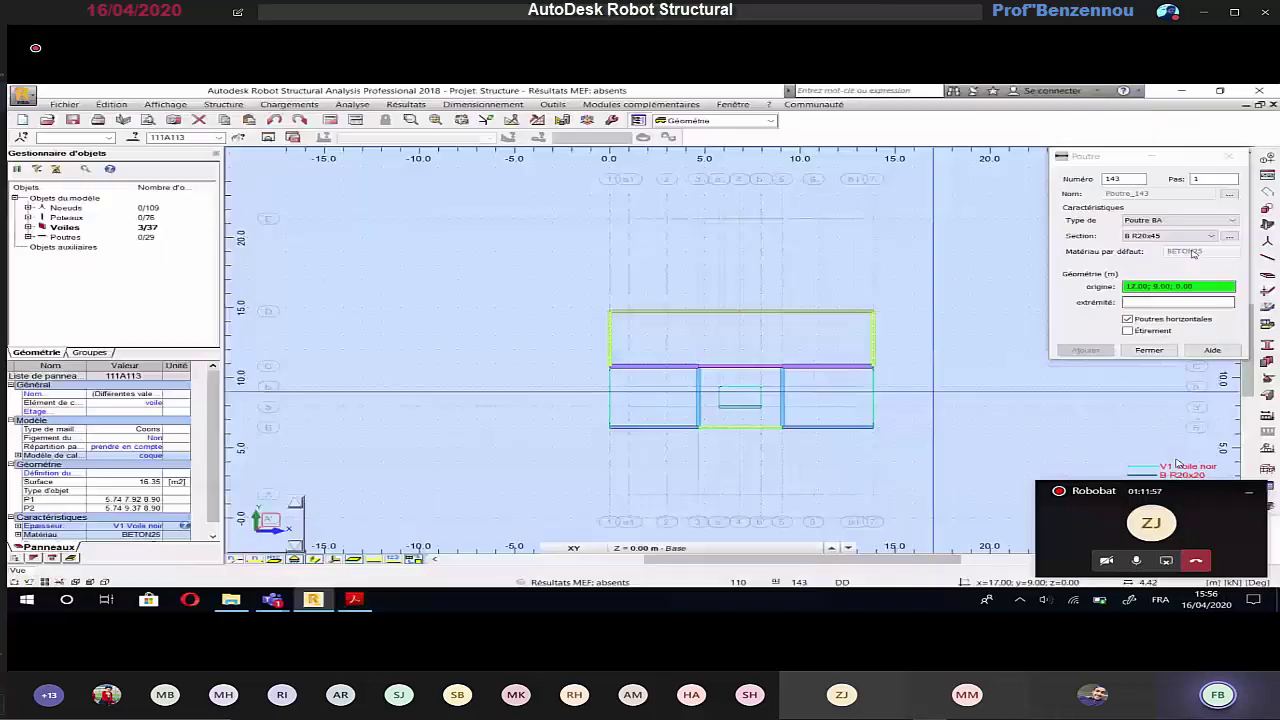
click(1209, 237)
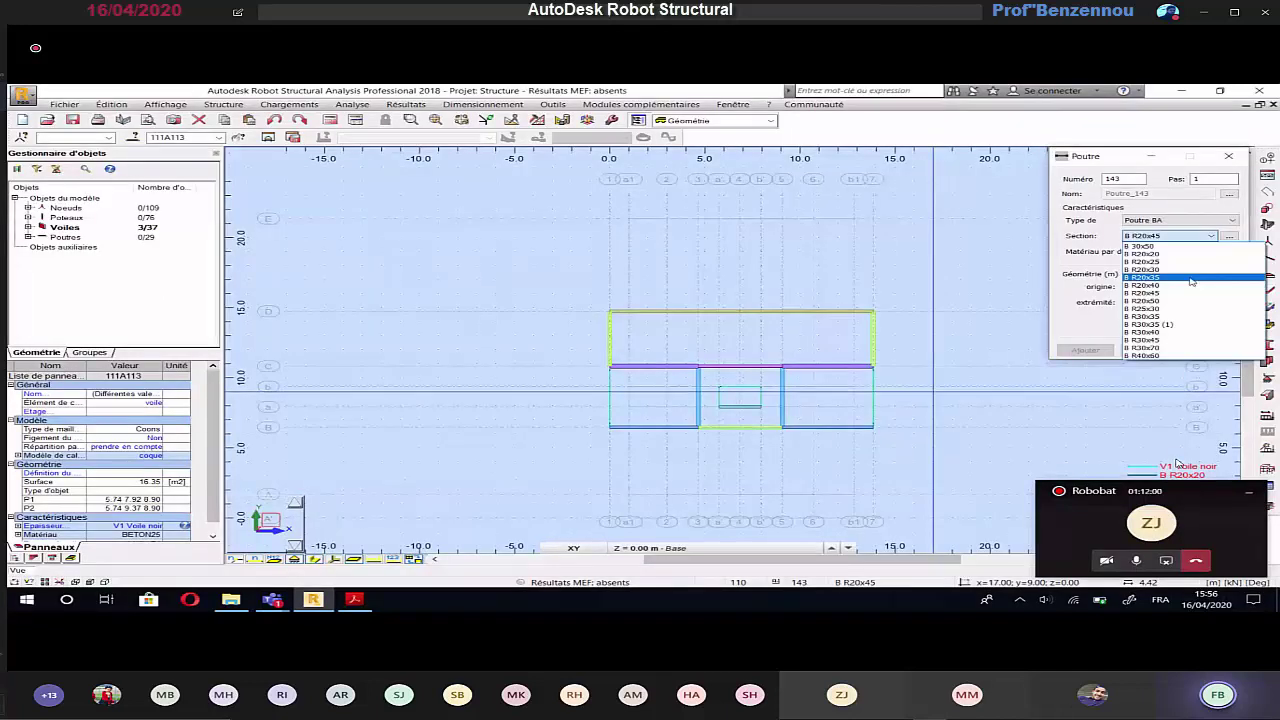
click(1193, 278)
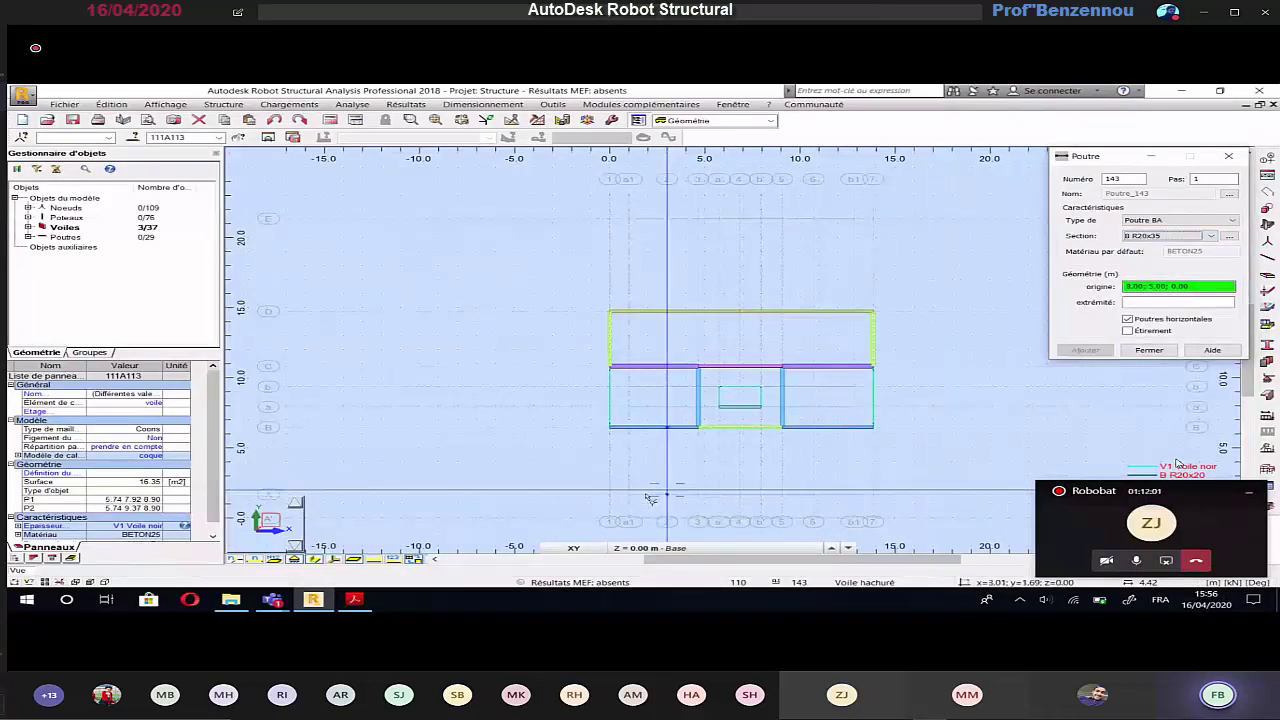
click(609, 492)
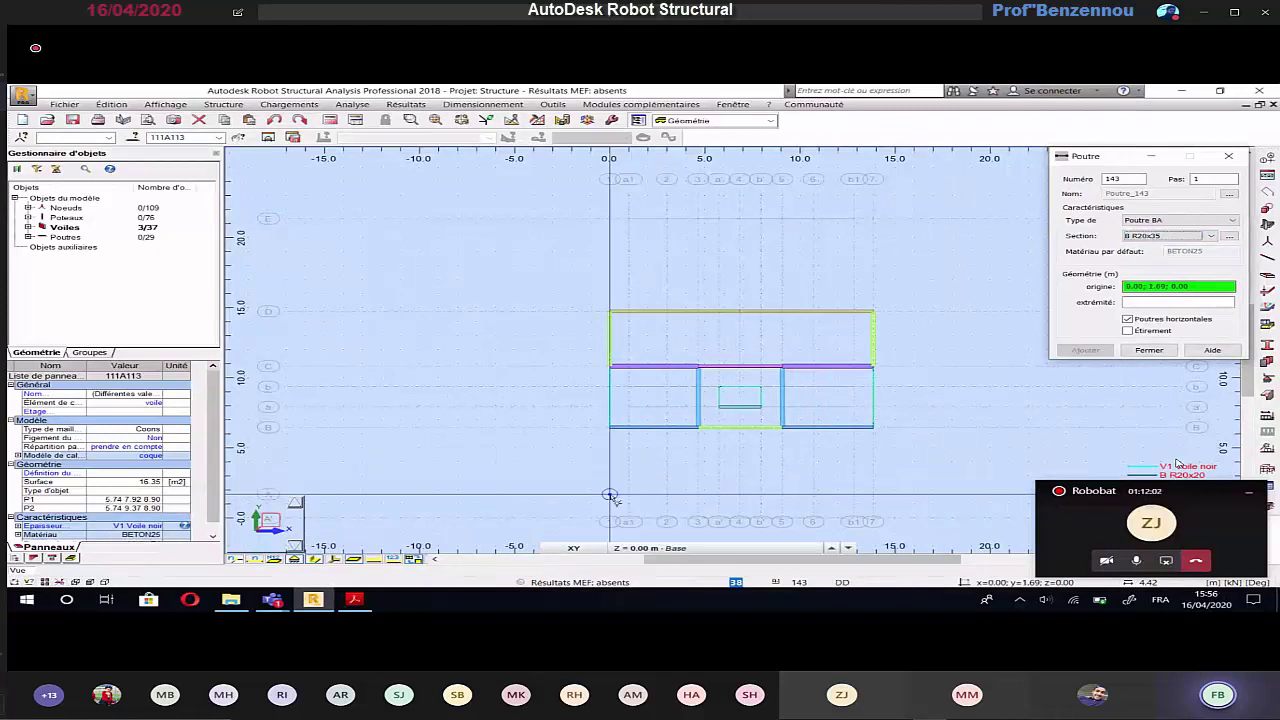
click(610, 429)
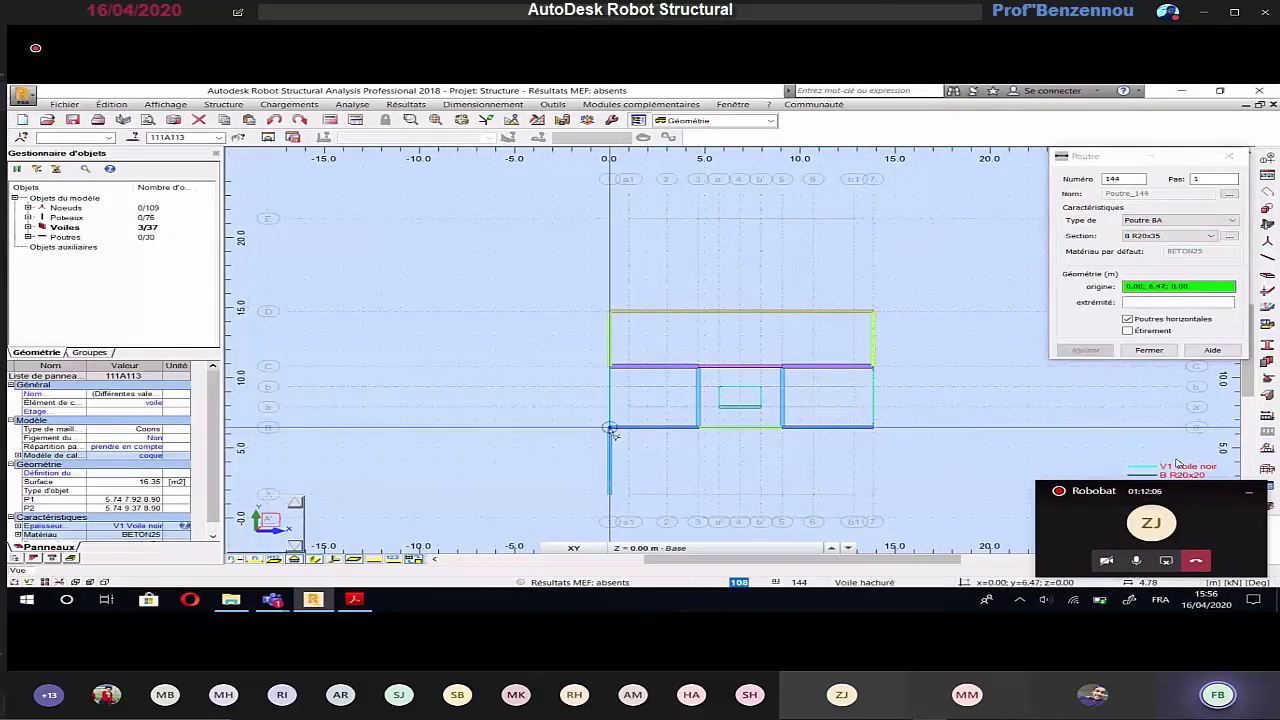
click(874, 496)
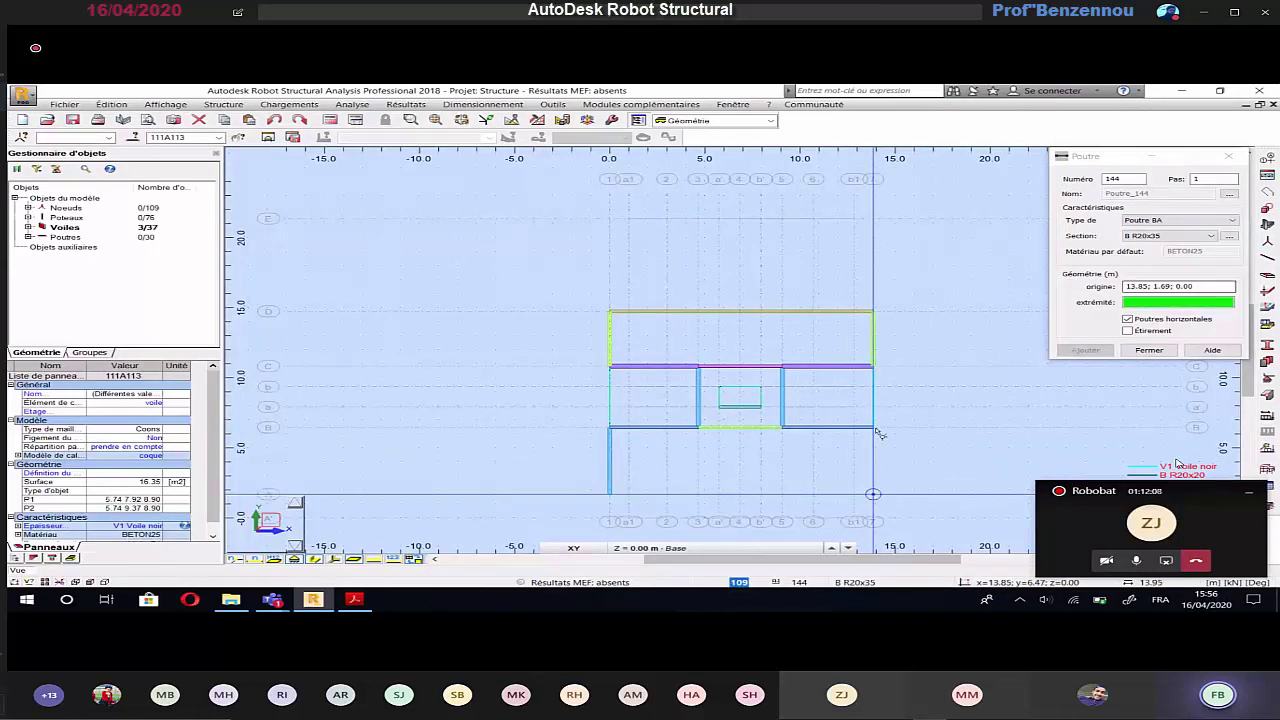
click(875, 429)
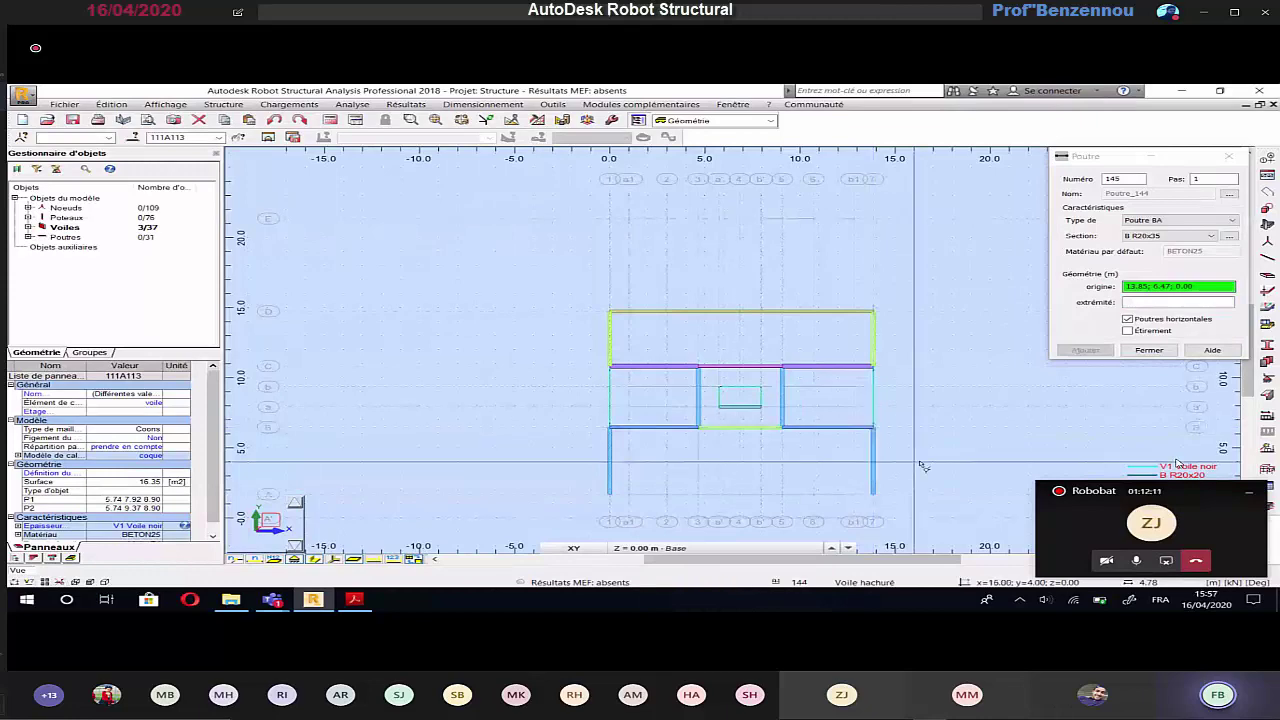
Step: Check the plan and draw the 20x30 cm beam on axis 2, between axes A and B
key(alt+Tab)
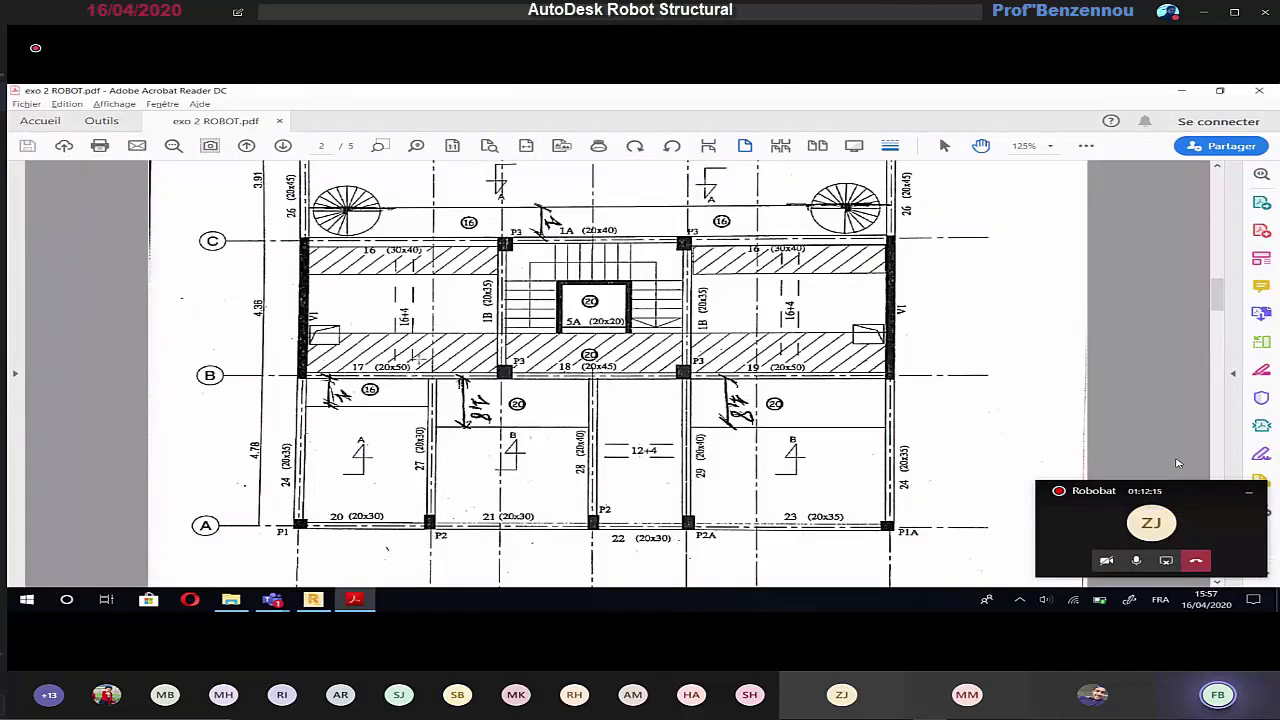
key(alt+Tab)
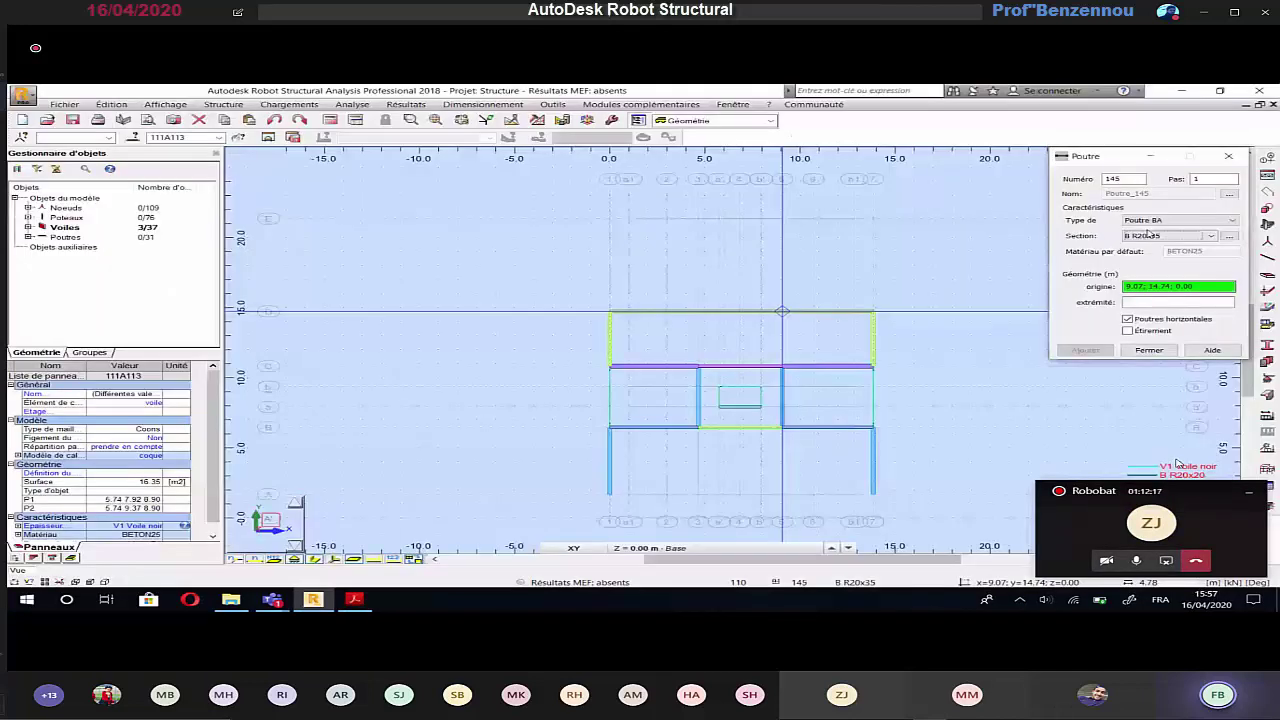
click(1148, 235)
key(Down)
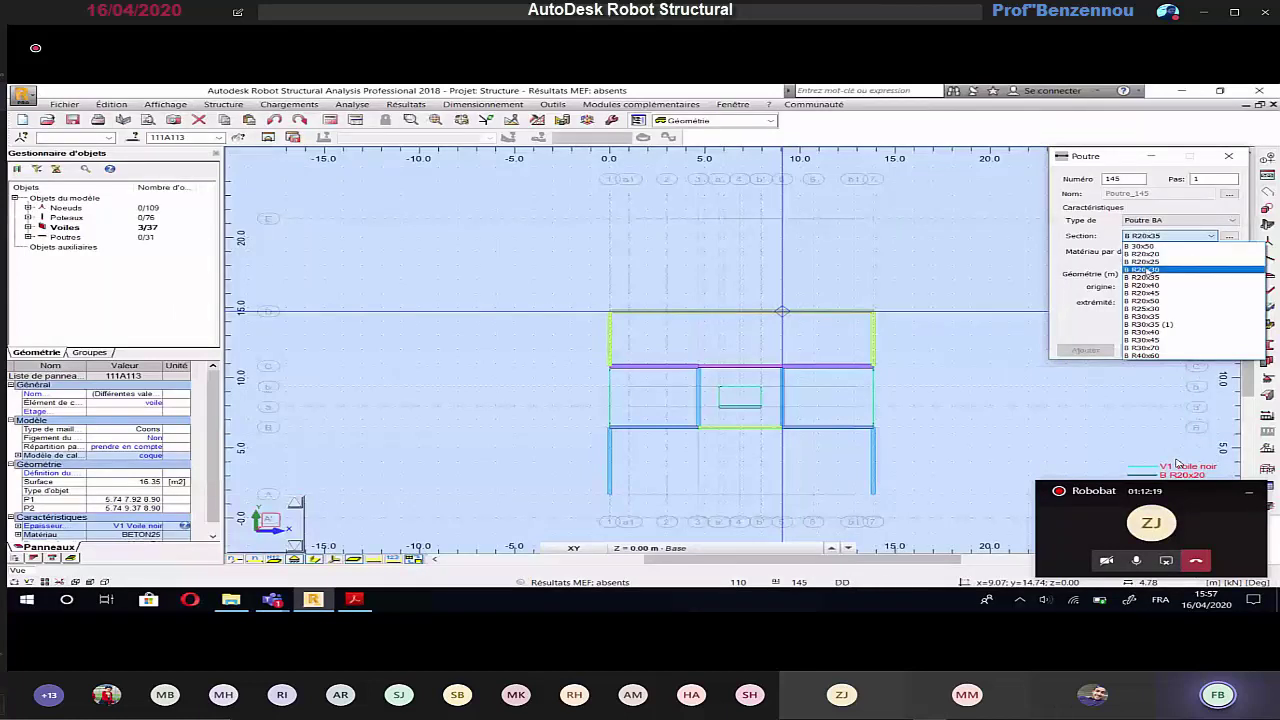
key(Return)
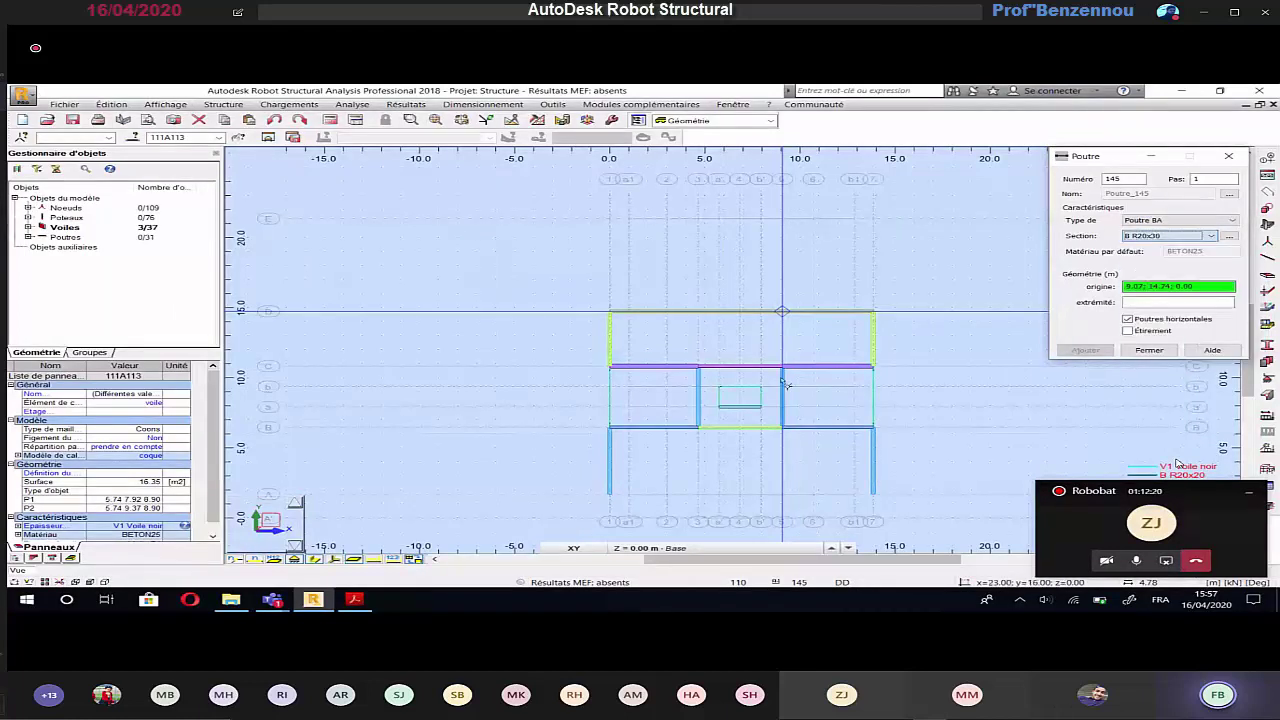
click(667, 493)
click(667, 430)
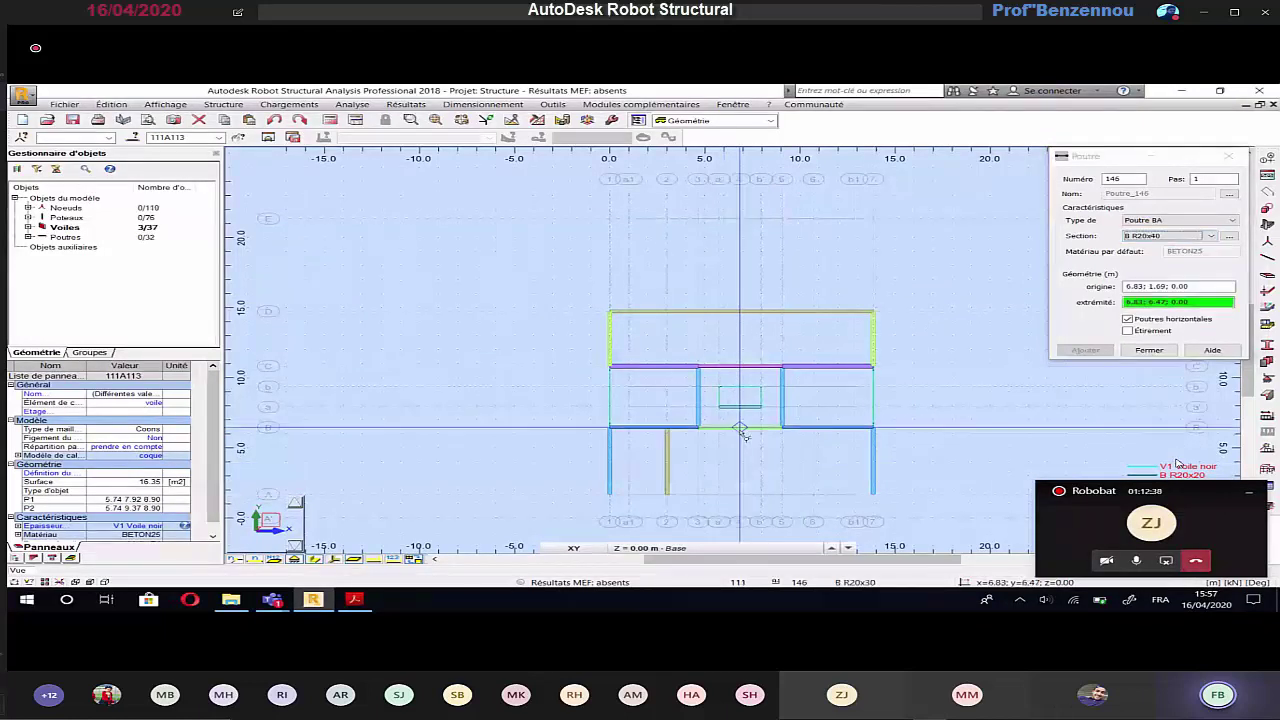
Step: Draw the two 20x40 cm beams on axes 4 and 5, between axes A and B
click(740, 429)
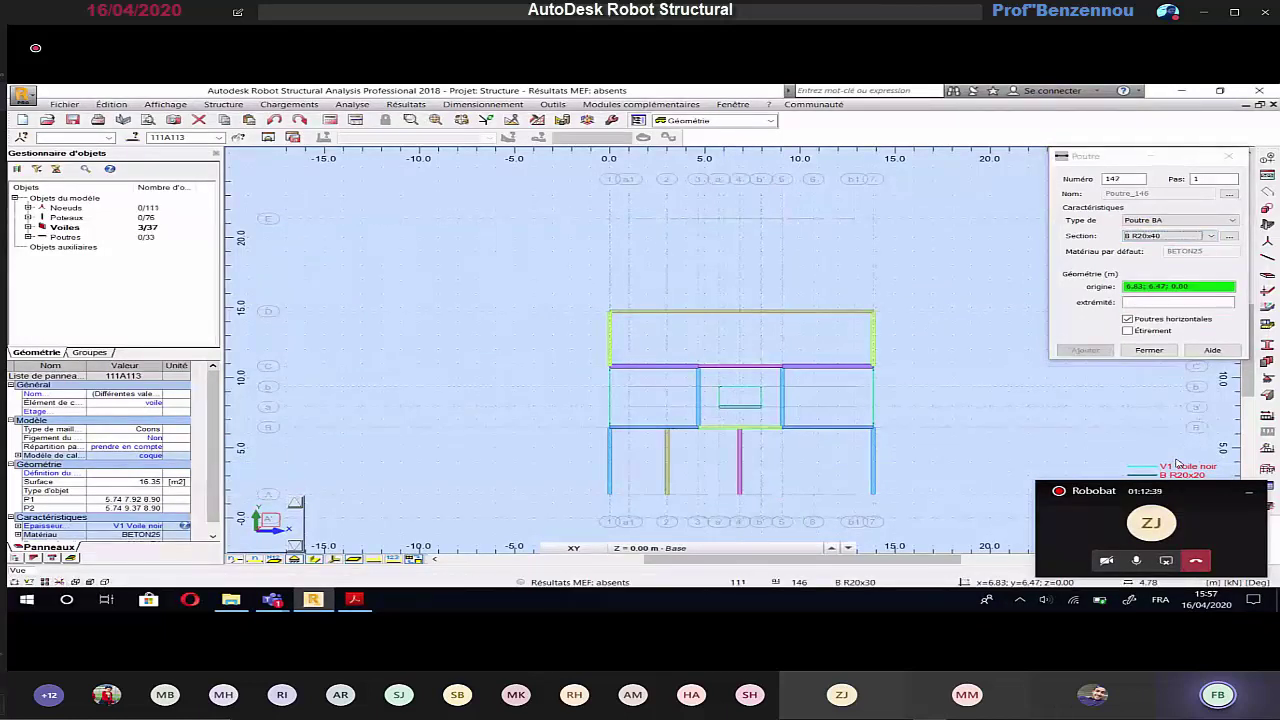
click(784, 494)
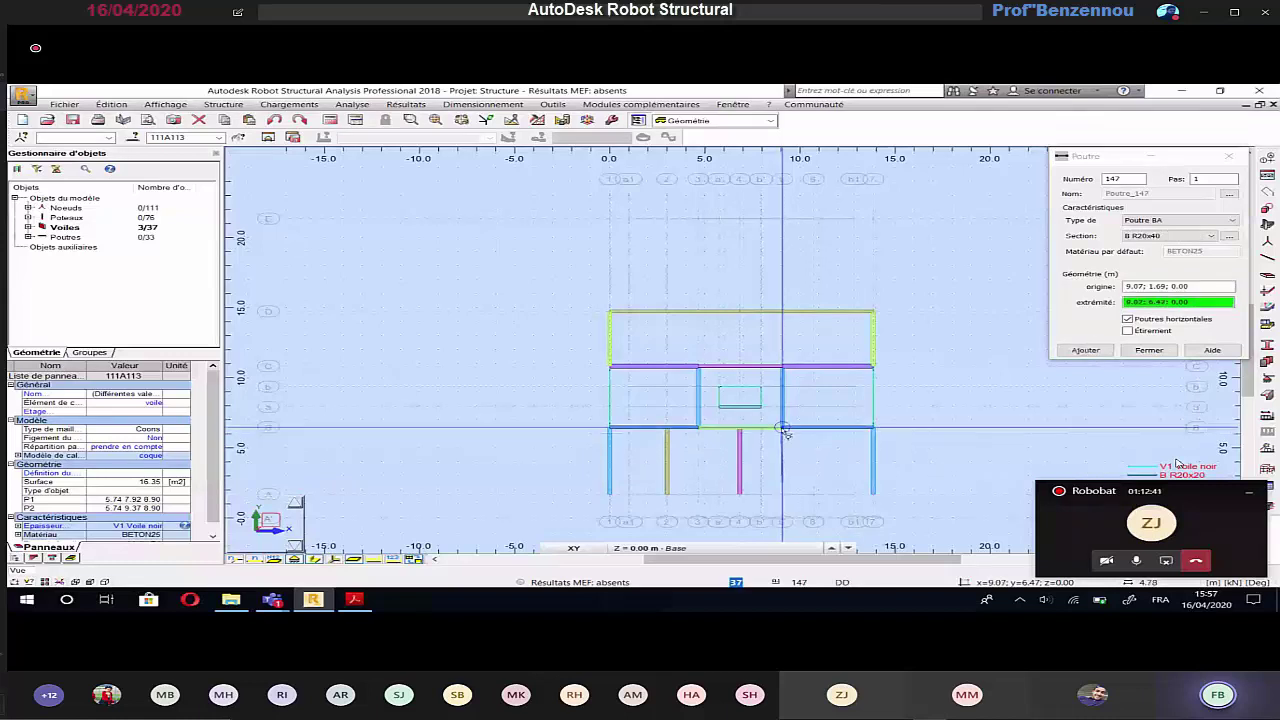
click(785, 430)
scroll(686, 437, up, 1)
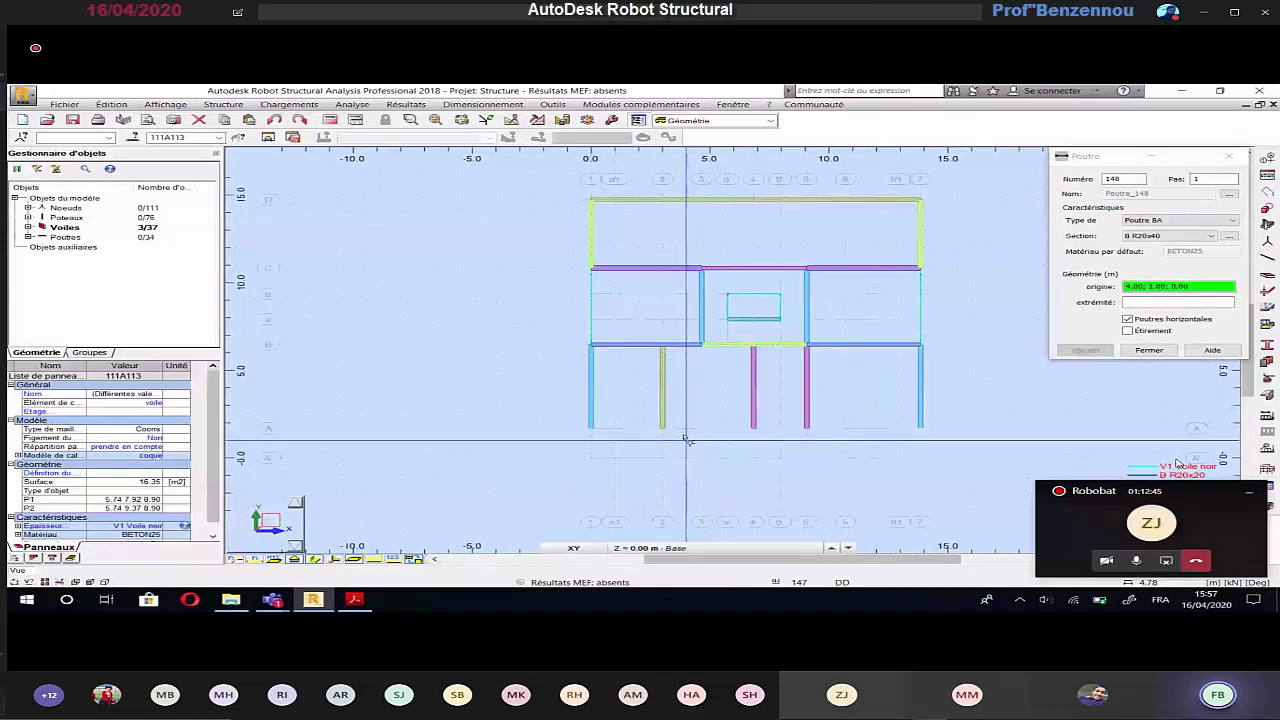
Step: Check the plan and draw three 20x30 cm beams along axis A, between axes 1–2, 2–4 and 4–5
key(alt+Tab)
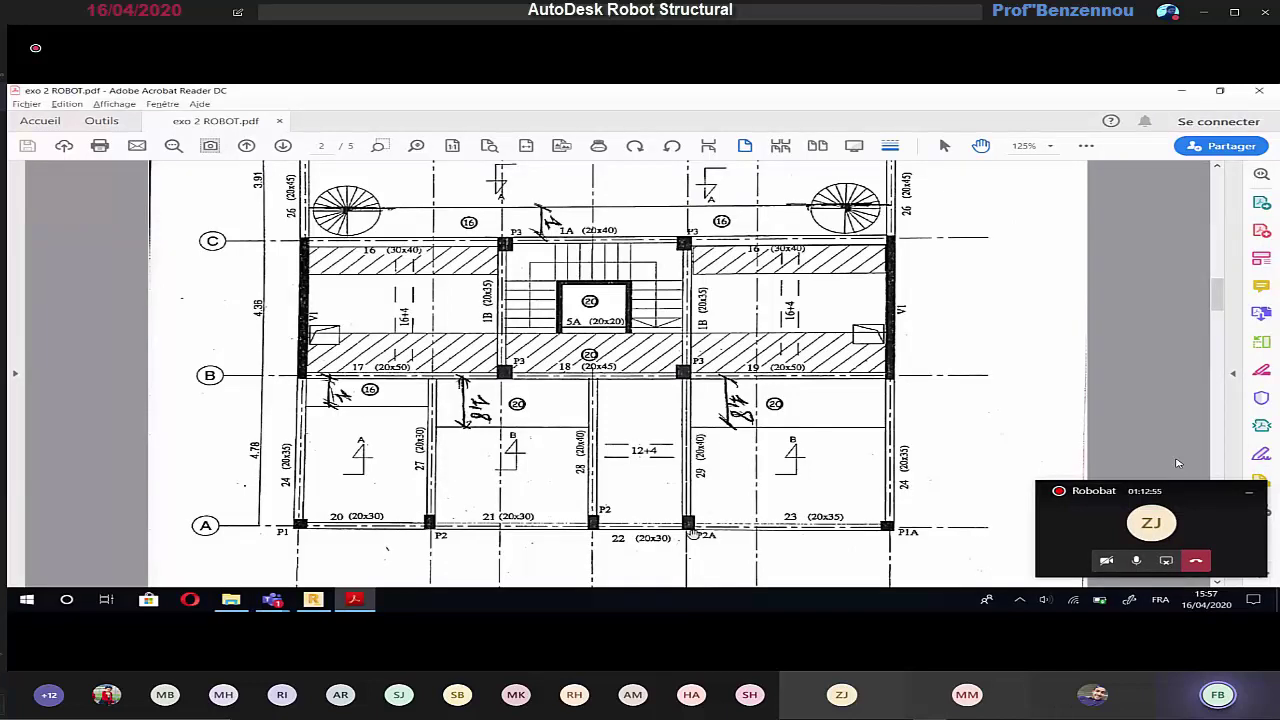
key(alt+Tab)
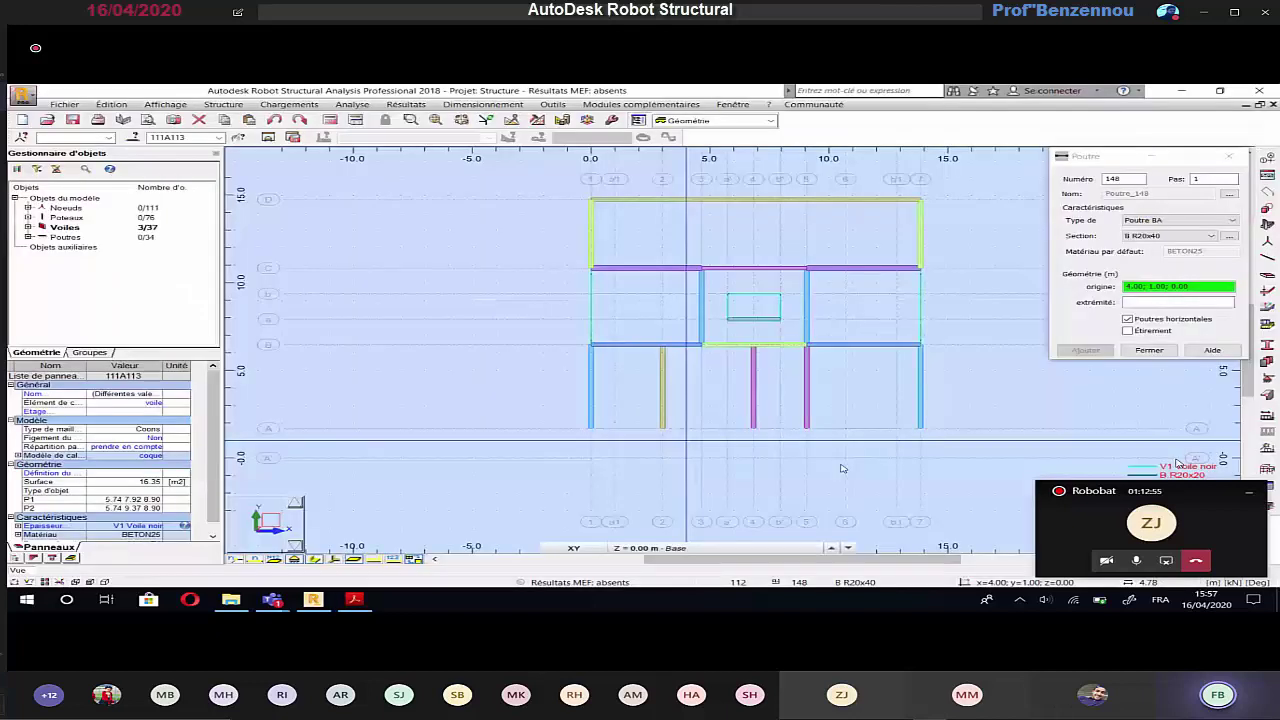
click(1181, 235)
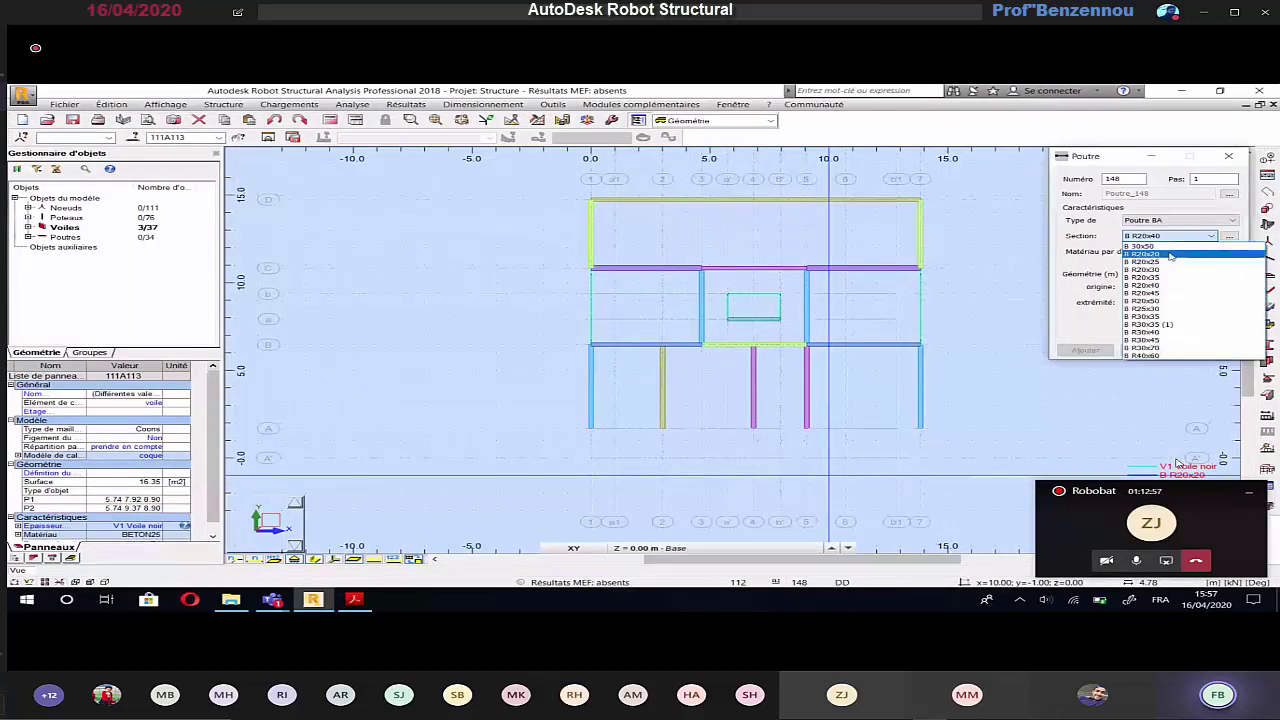
click(1144, 270)
click(591, 428)
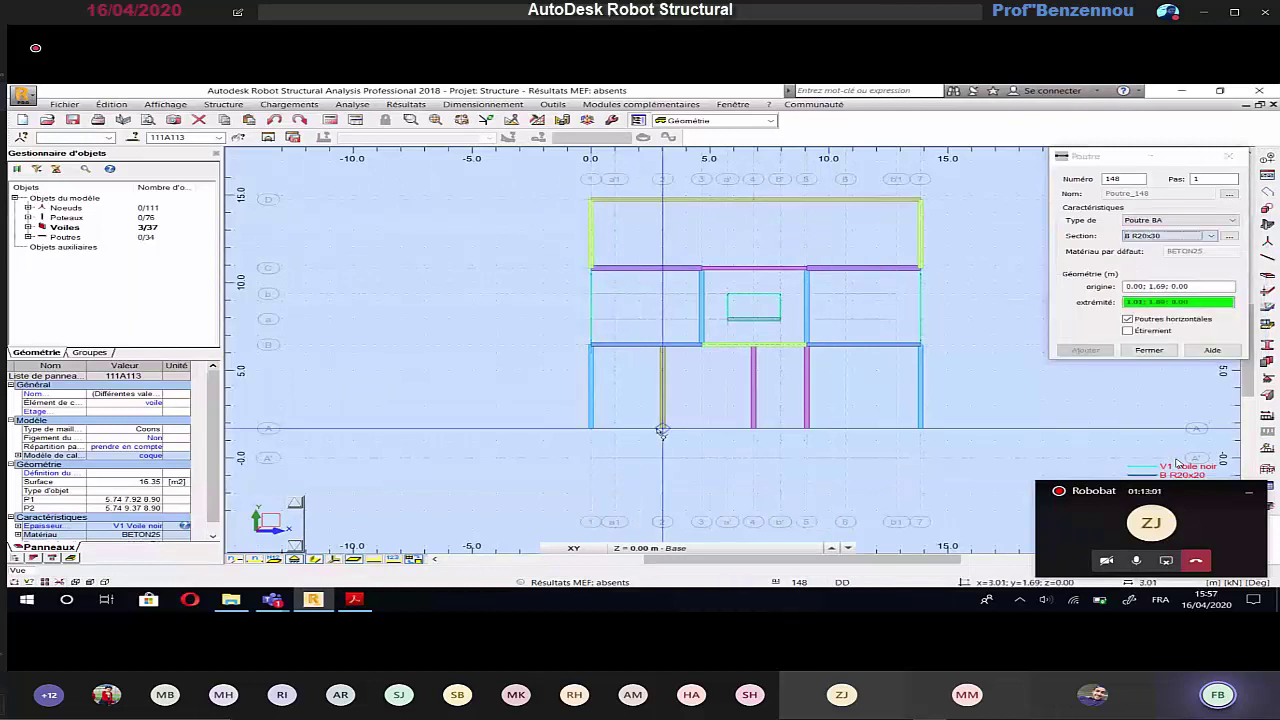
click(662, 428)
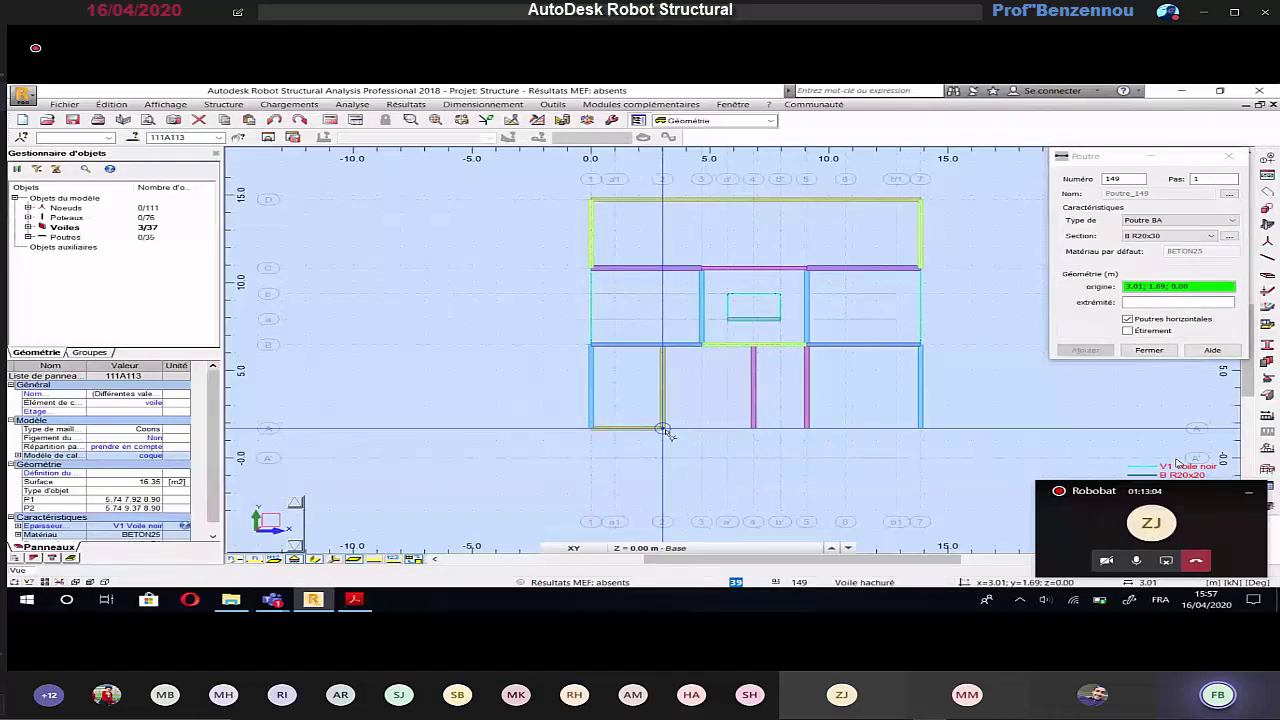
click(662, 429)
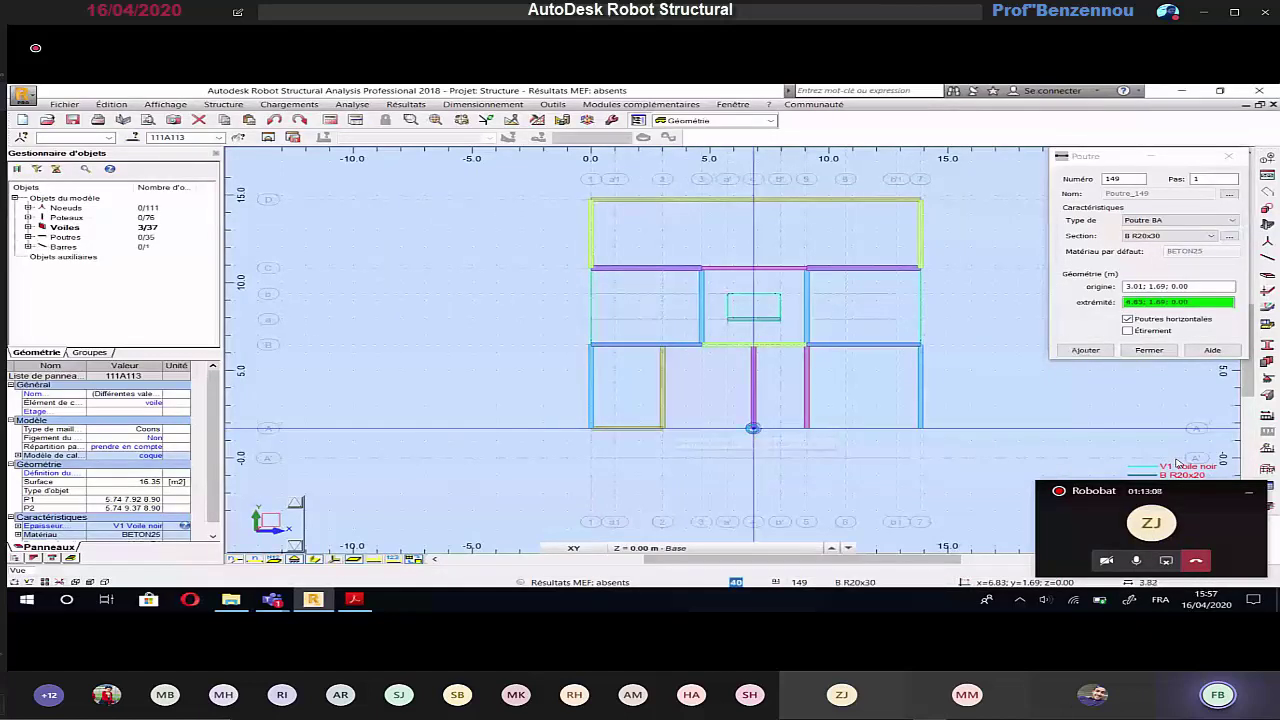
click(753, 429)
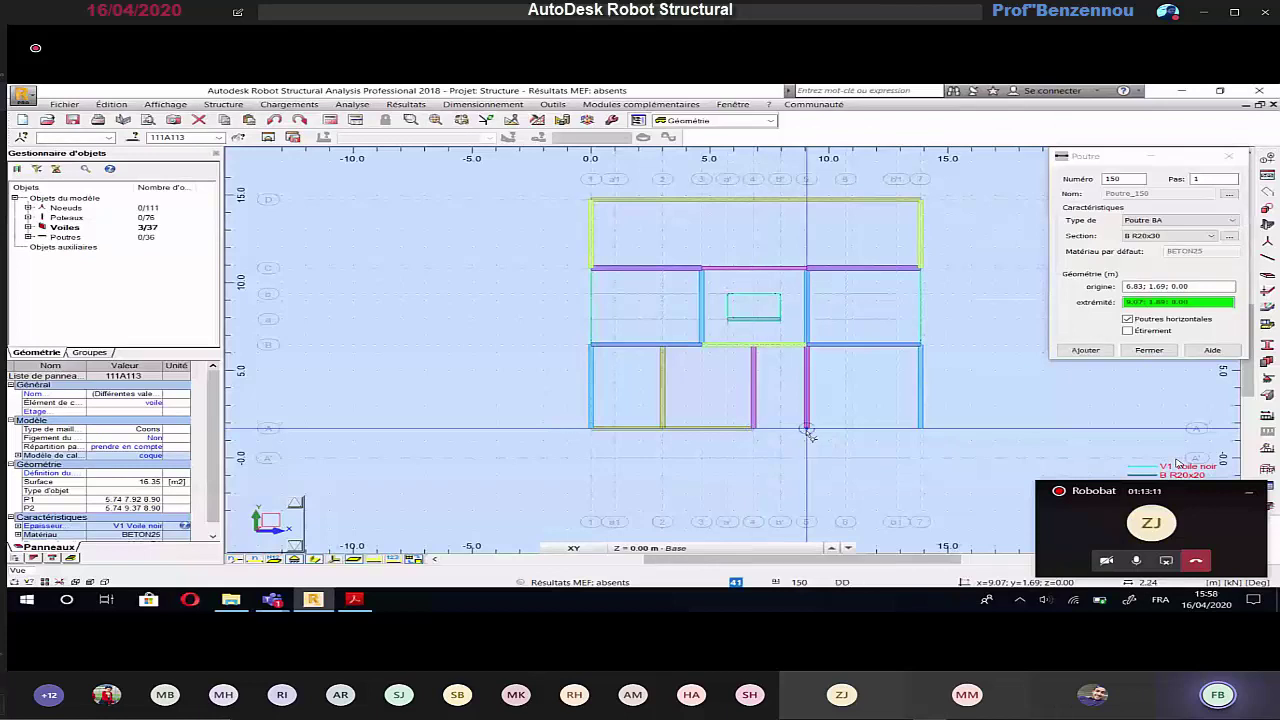
click(807, 429)
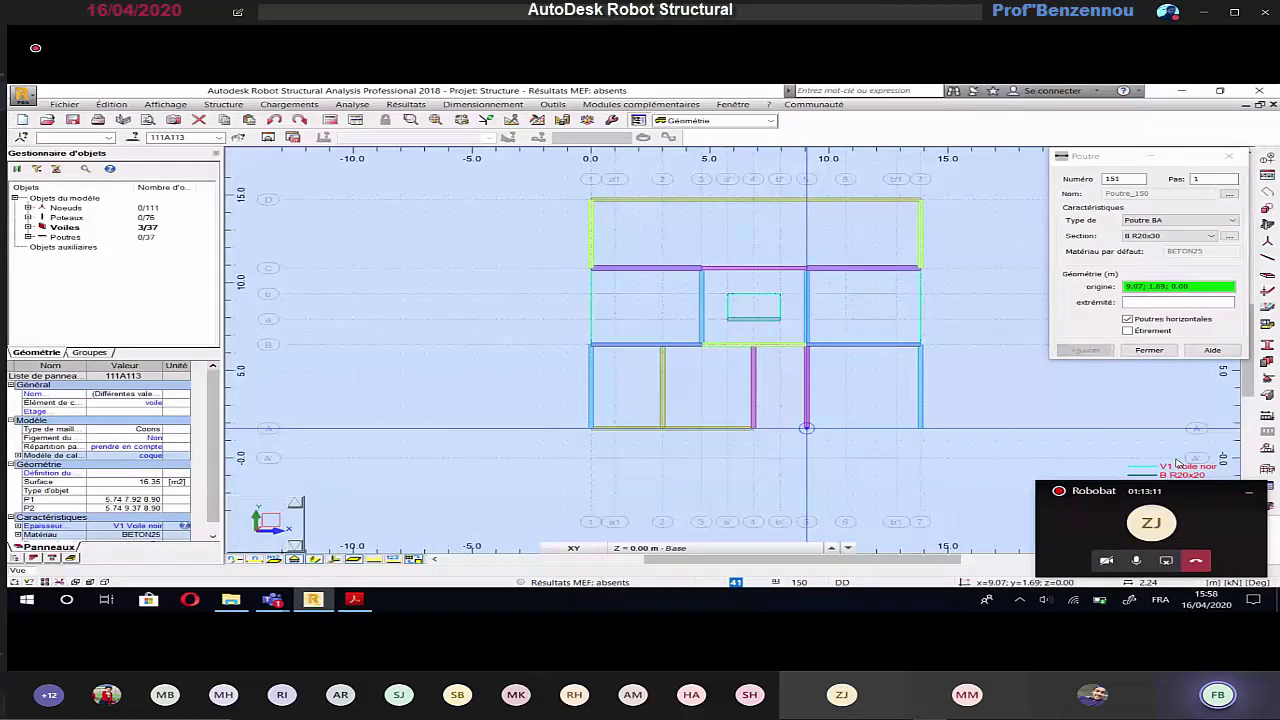
Step: Check the plan and draw the 20x35 cm beam on axis A between axes 5 and 7
key(alt+Tab)
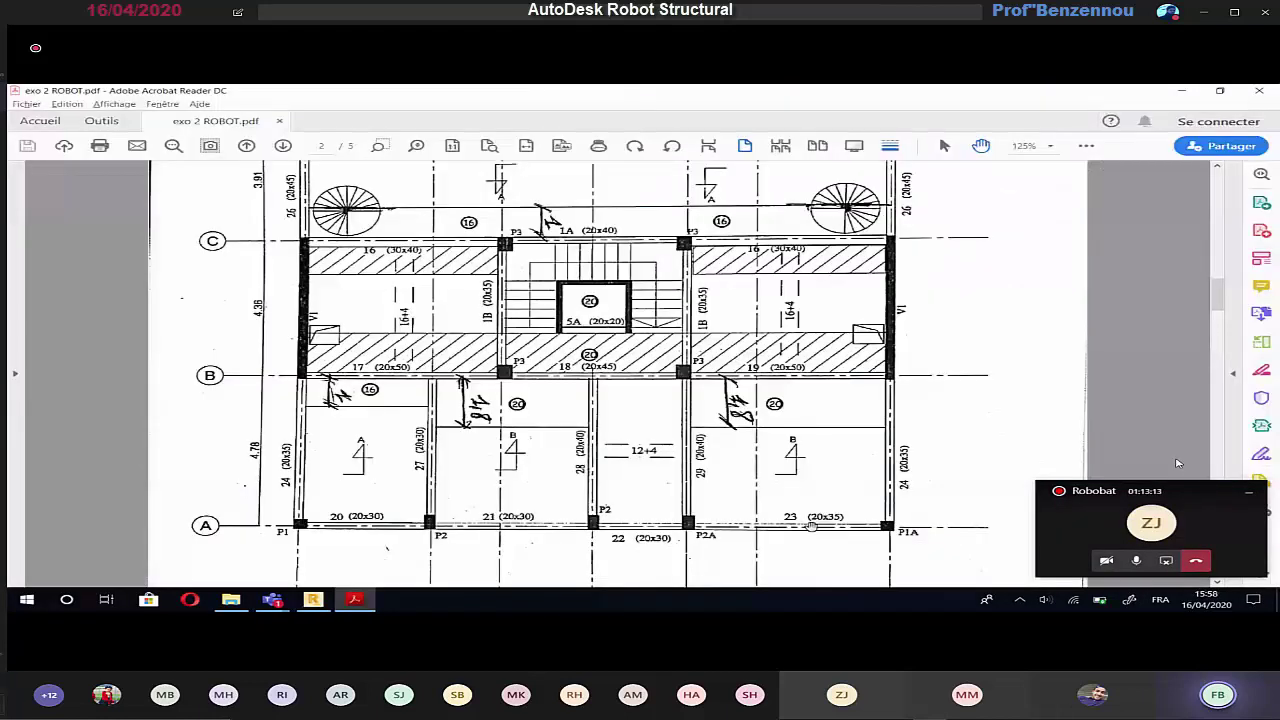
key(alt+Tab)
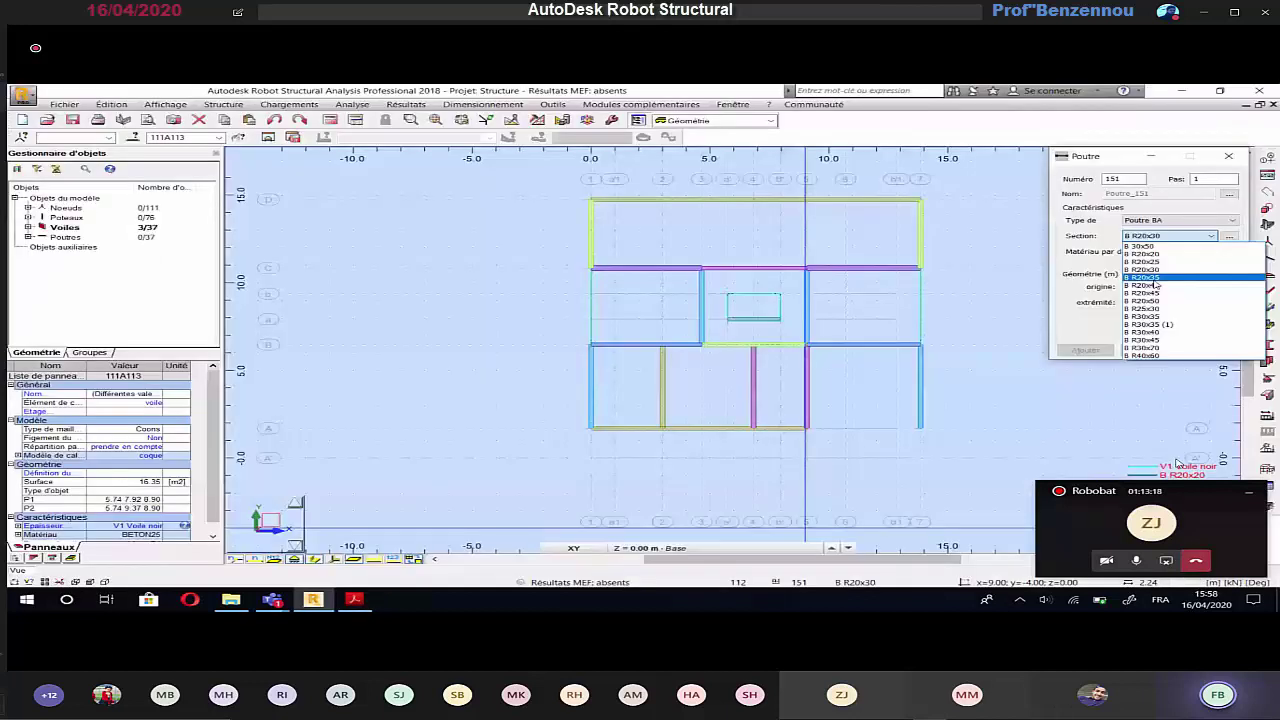
click(1152, 278)
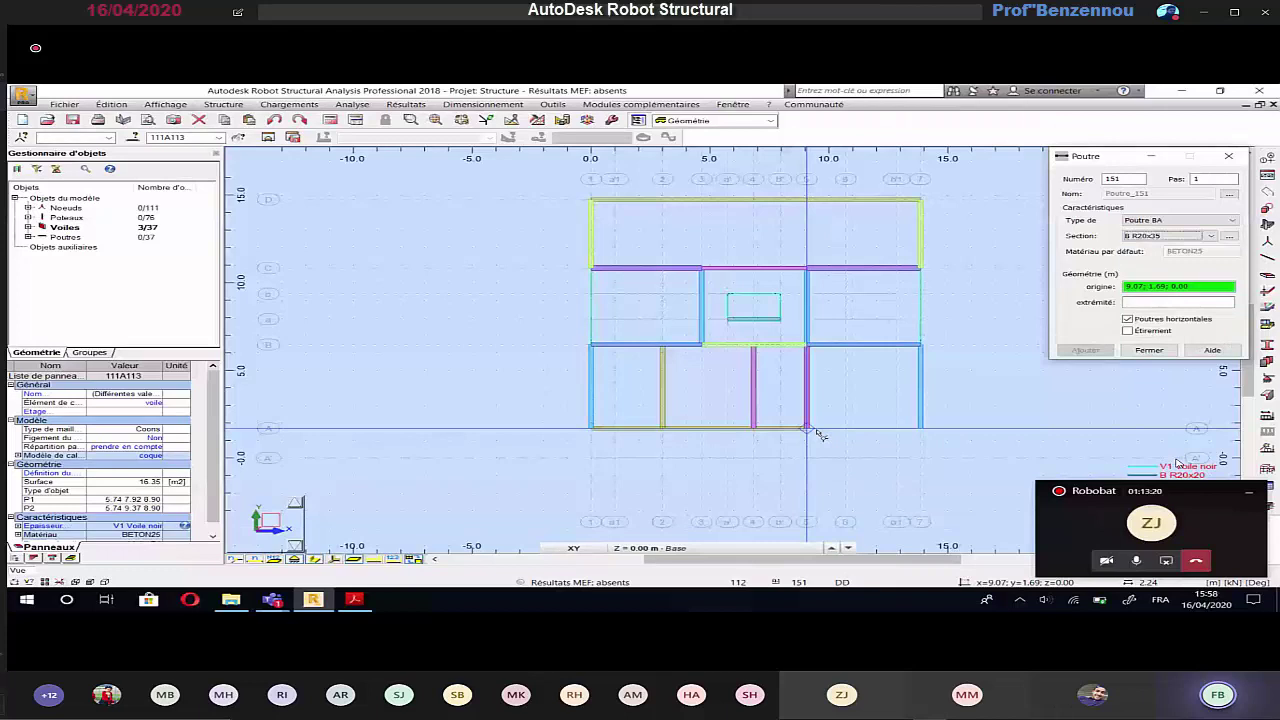
click(812, 434)
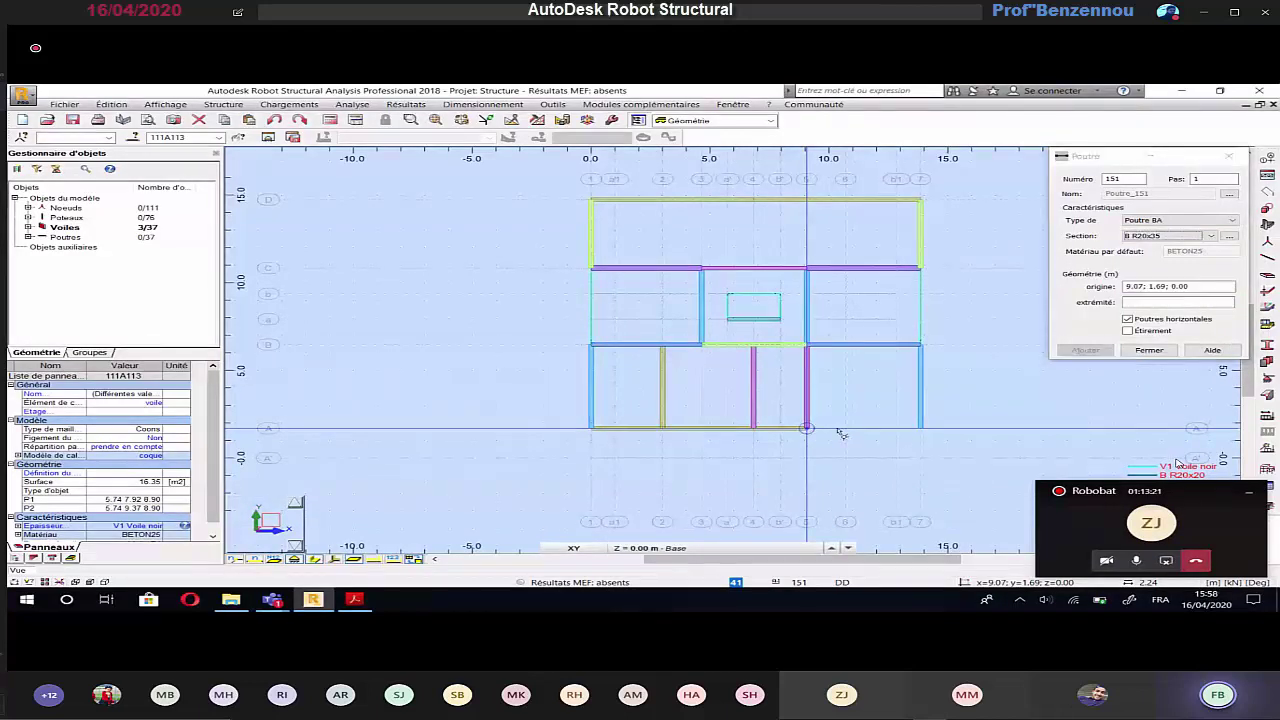
click(920, 428)
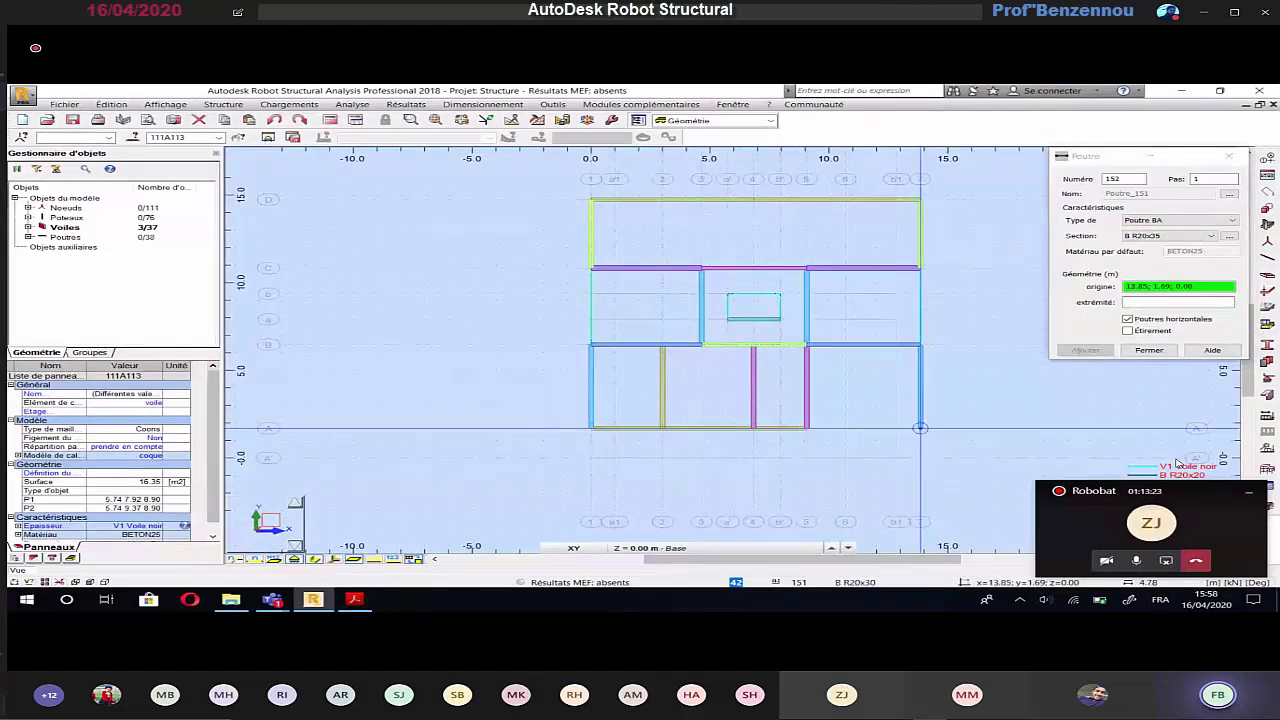
Step: Bring up the PH RDCH page of the plan and switch the Robot work level to +2.50 m
key(alt+Tab)
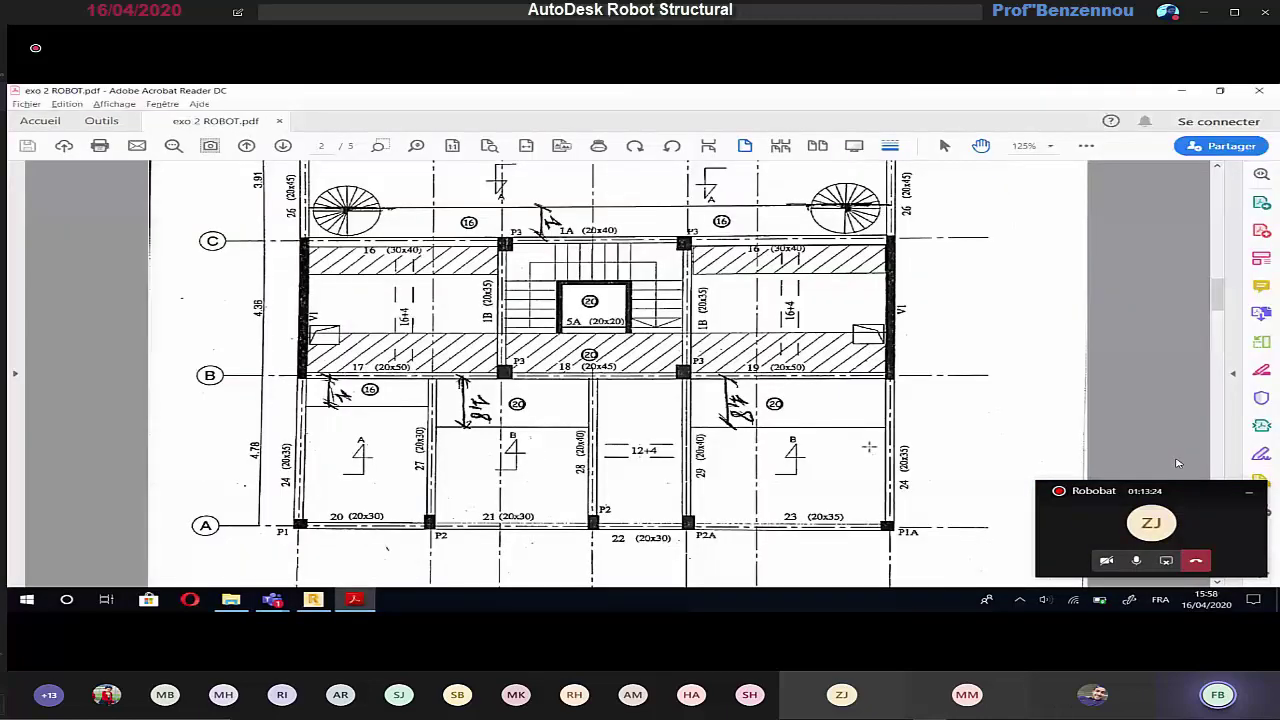
key(ctrl+0)
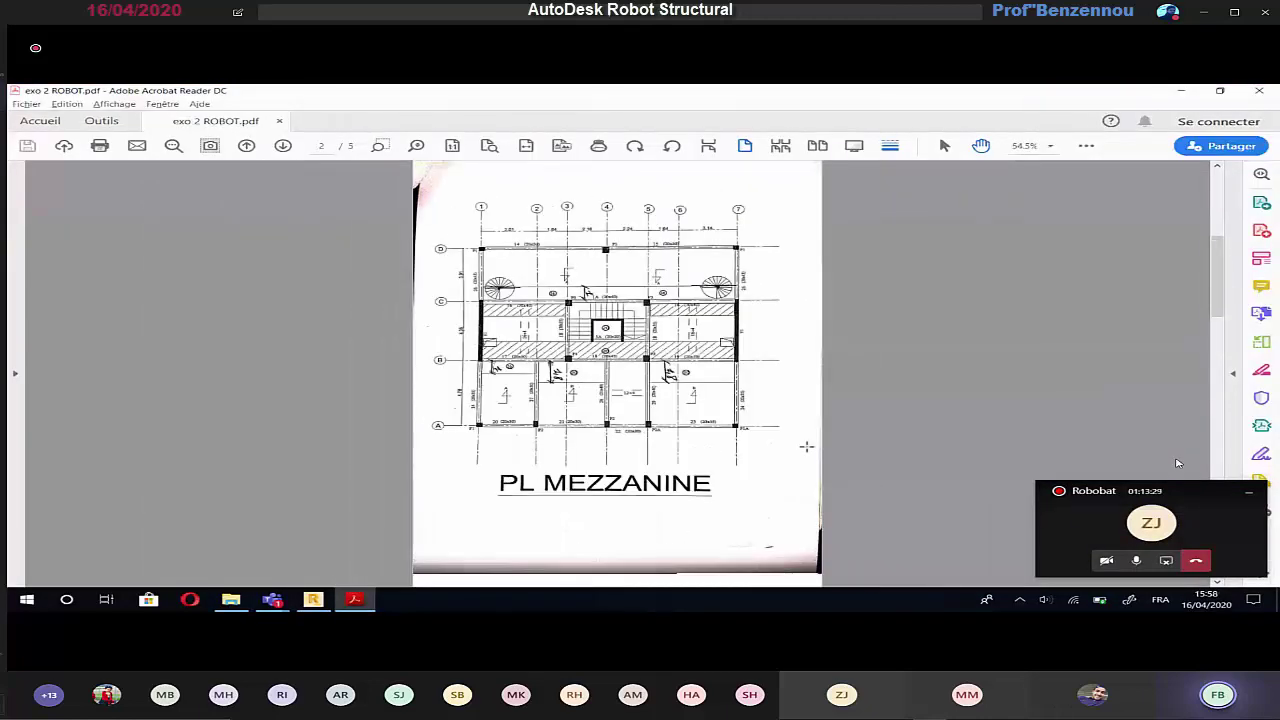
scroll(1178, 463, down, 1)
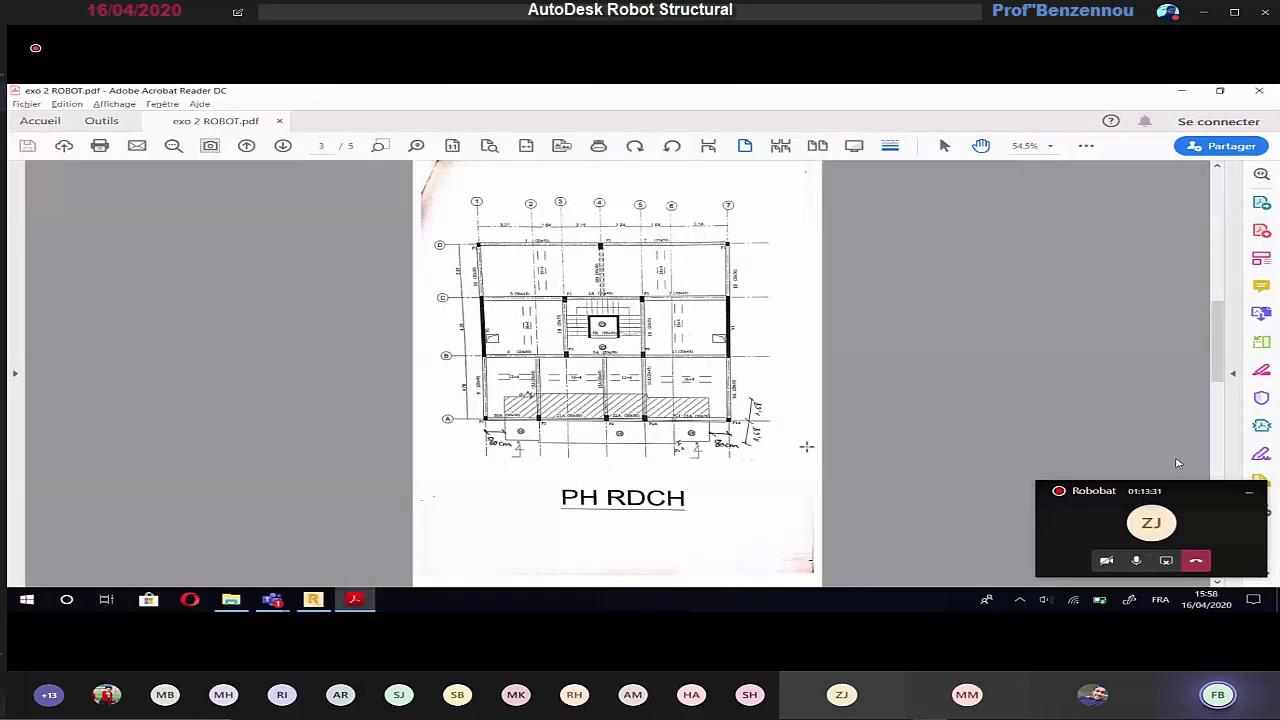
key(alt+Tab)
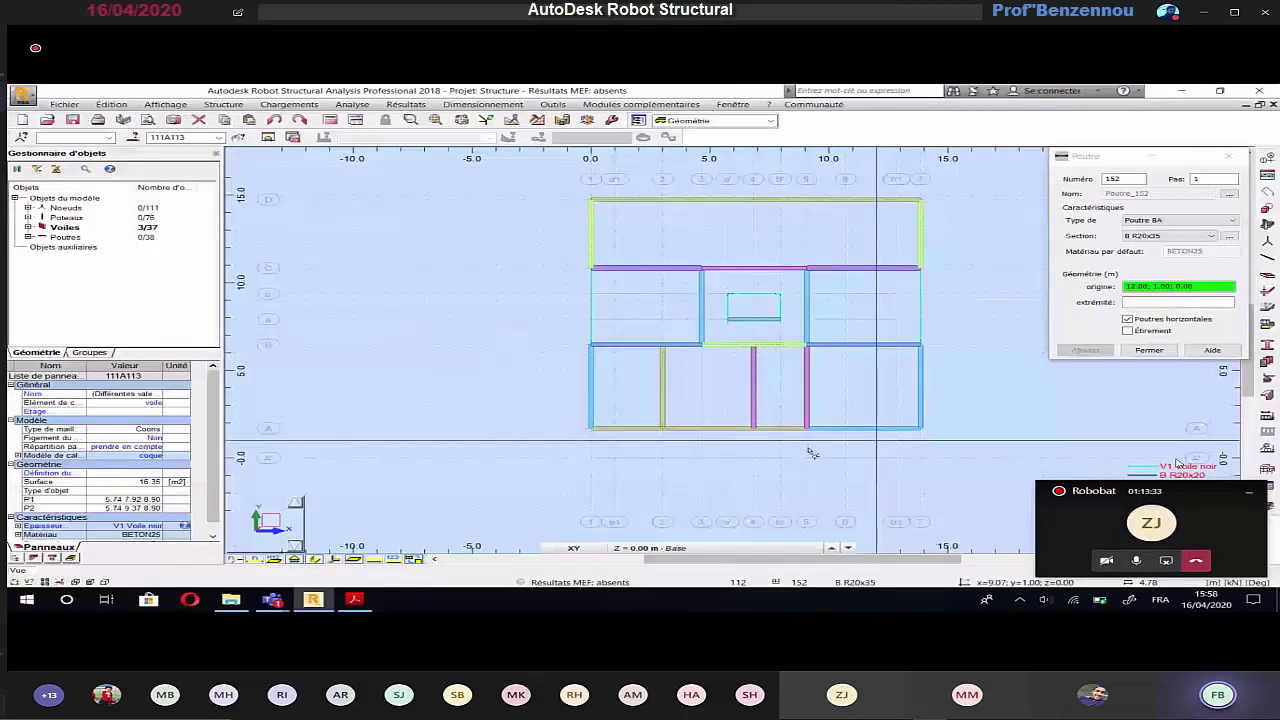
click(847, 548)
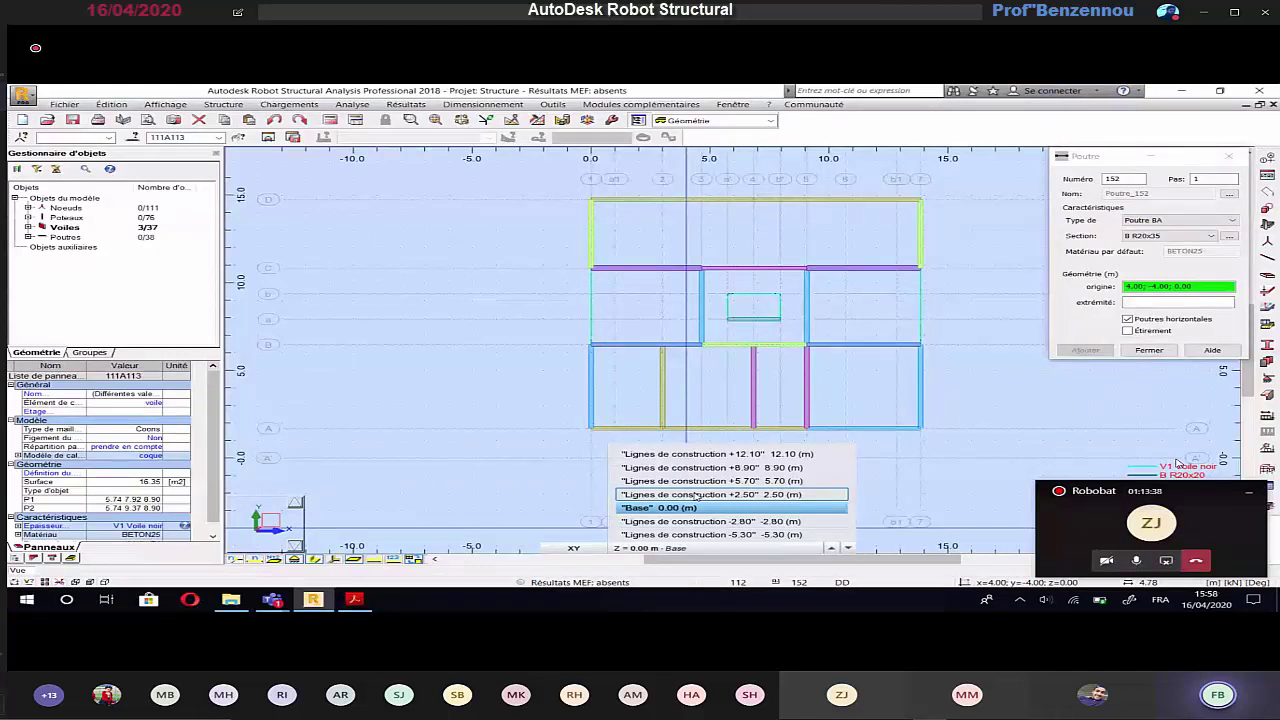
click(695, 495)
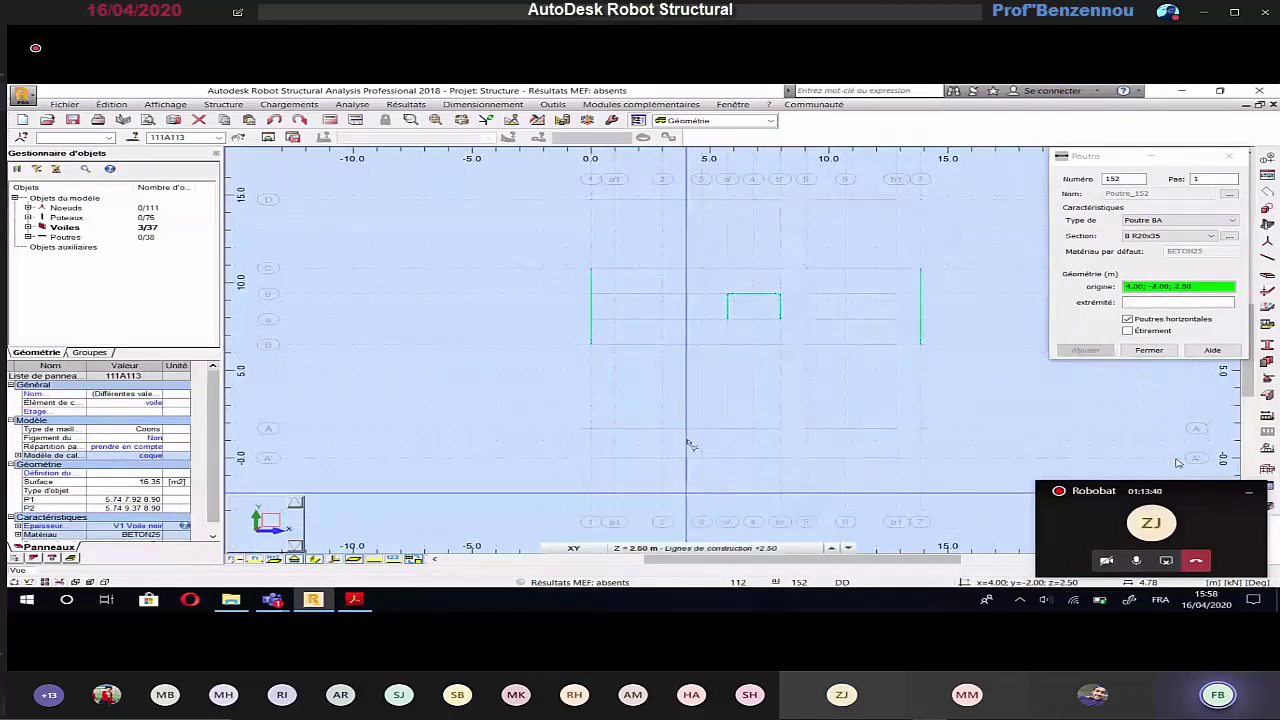
middle_drag(687, 409, 663, 457)
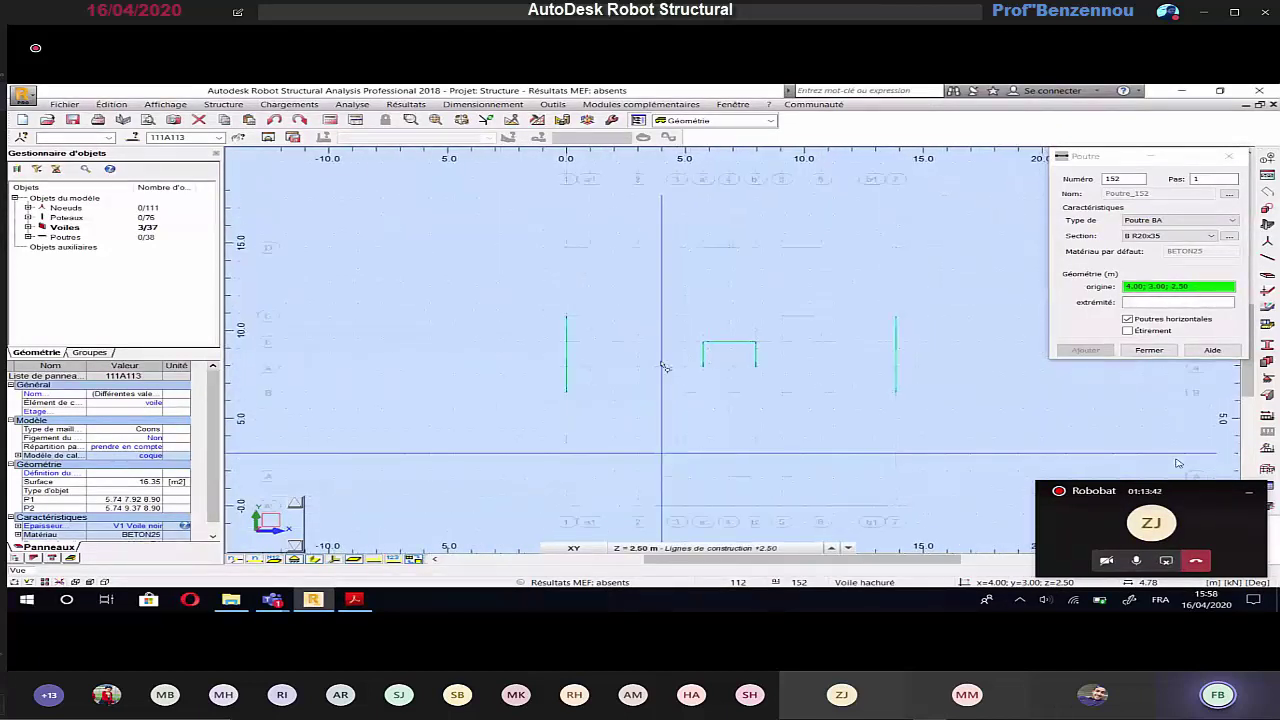
Step: Check the plan and draw two 20x50 cm beams along axis D, between axes 1–4 and 4–7
key(alt+Tab)
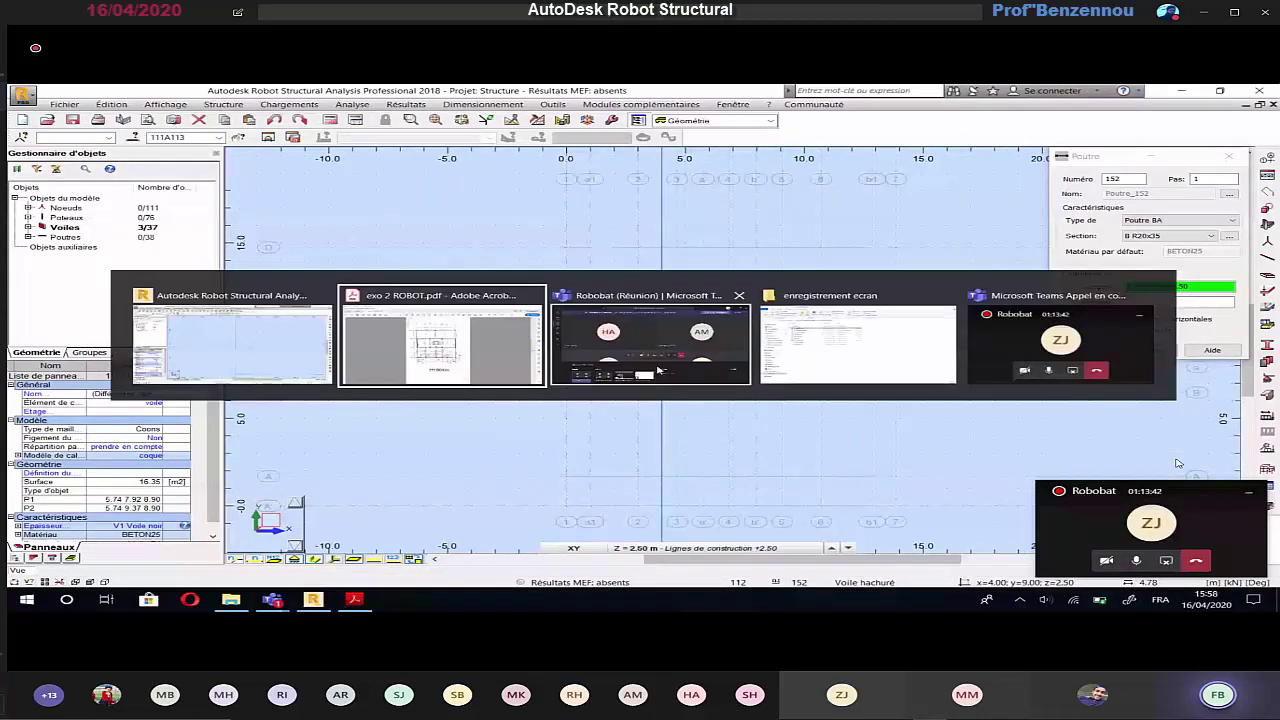
ctrl+scroll(463, 240, up, 2)
ctrl+scroll(463, 240, up, 3)
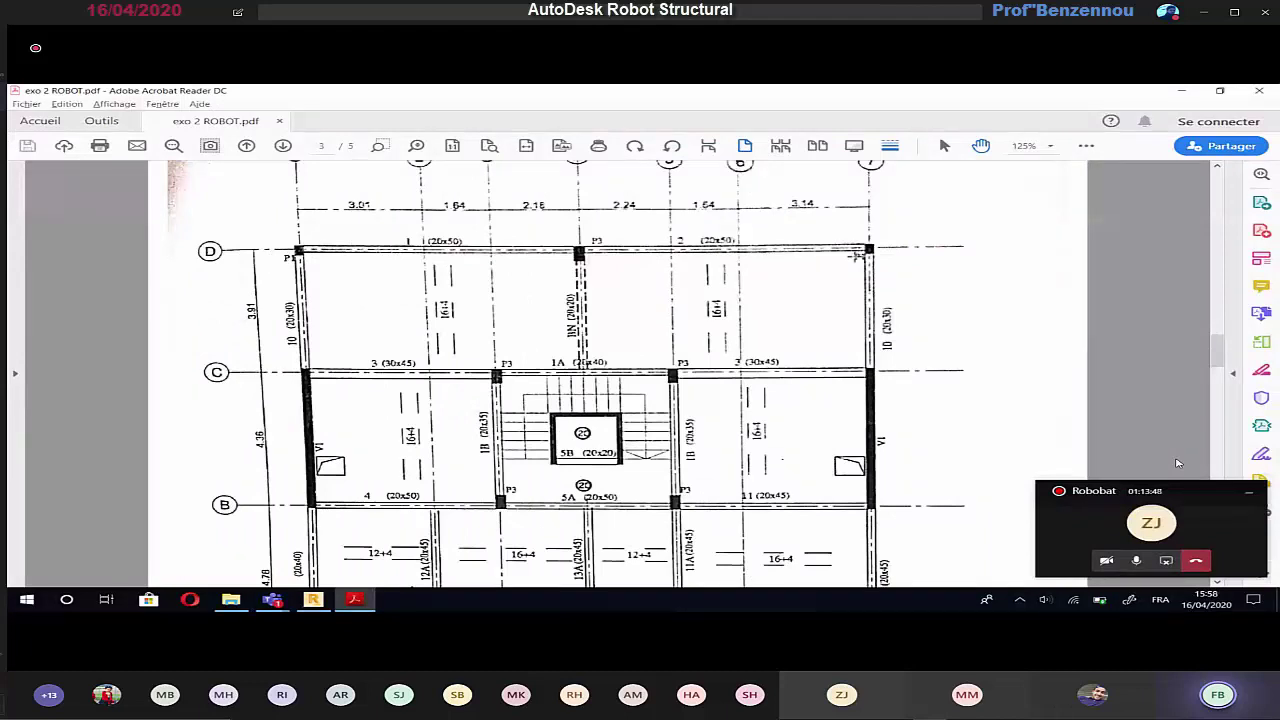
key(alt+Tab)
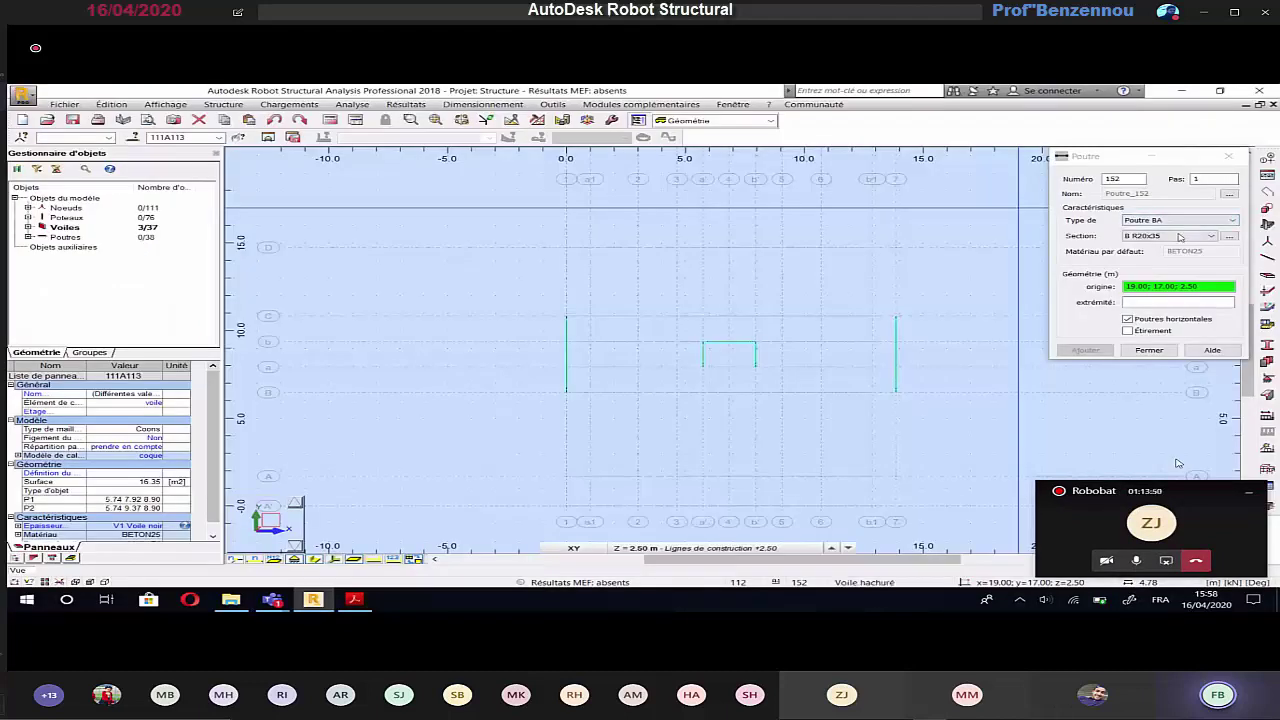
click(1180, 236)
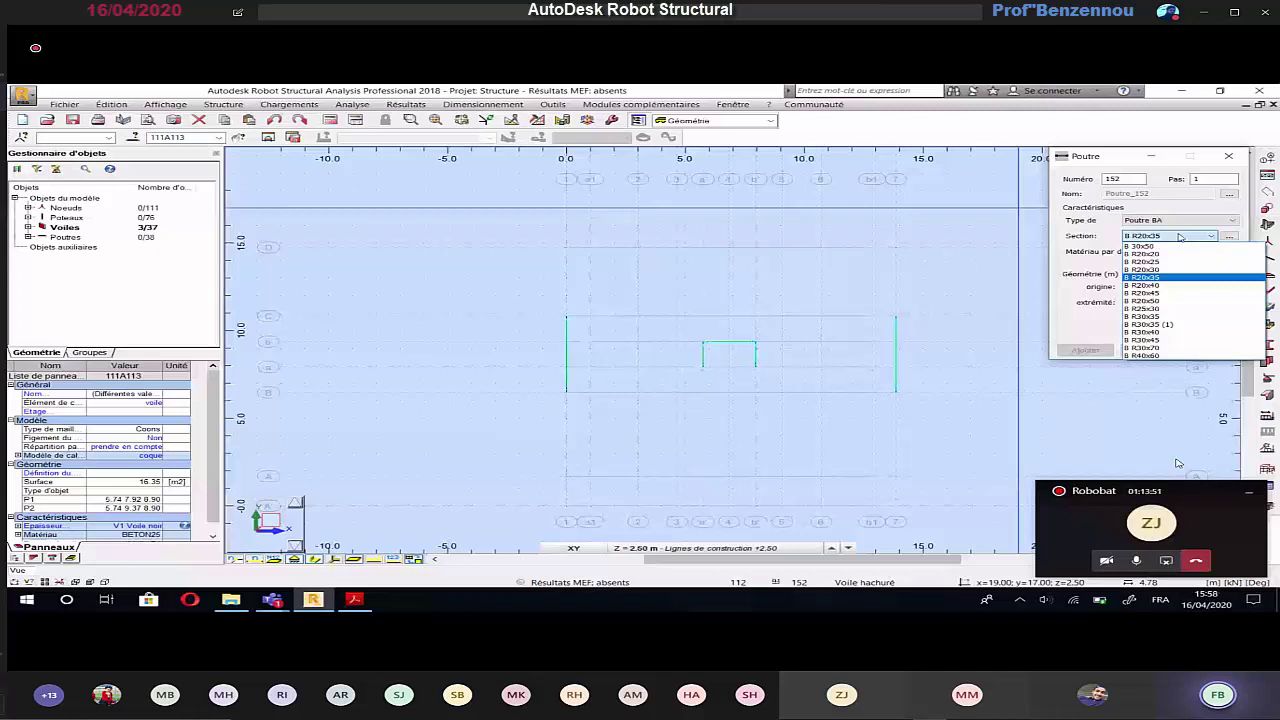
click(1150, 300)
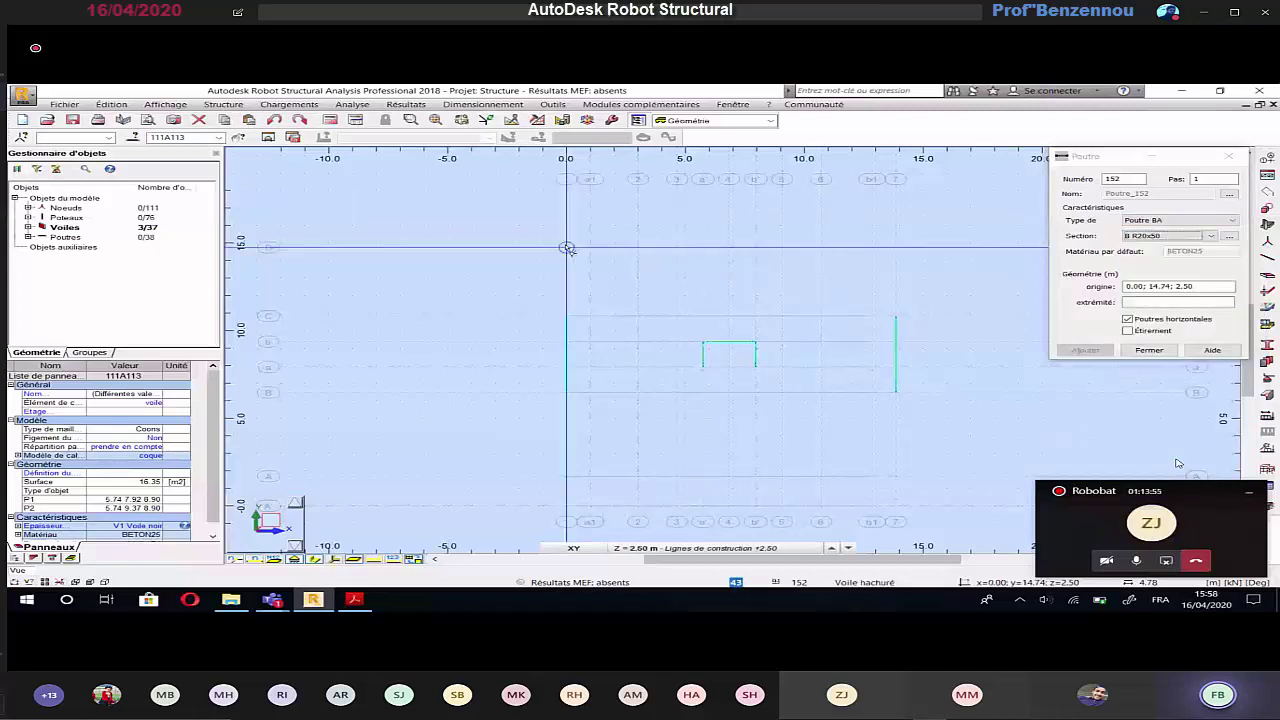
click(567, 249)
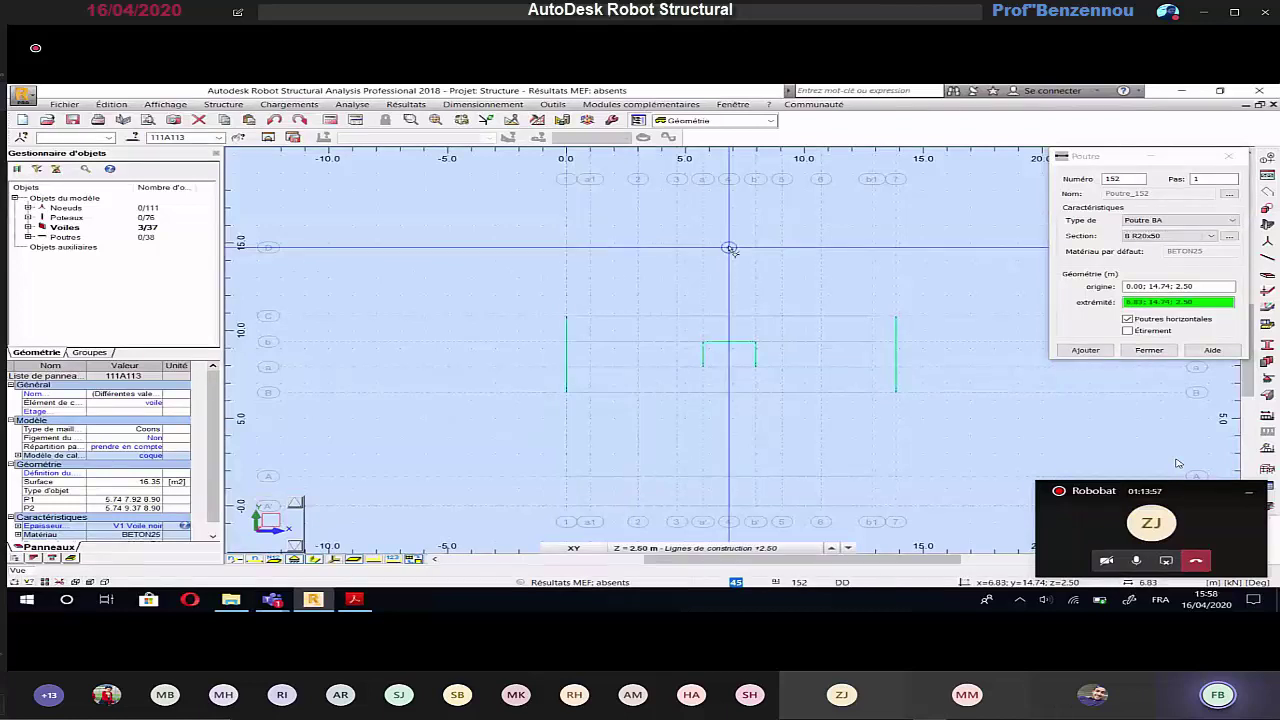
click(731, 250)
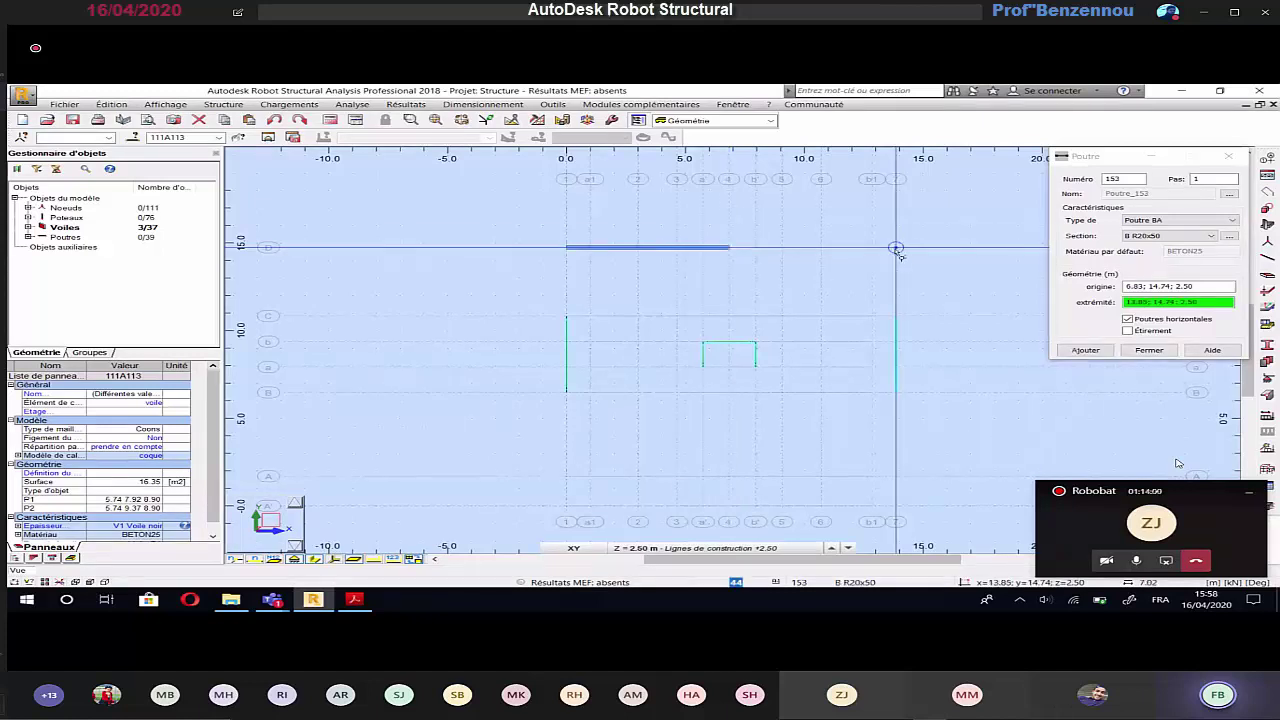
Step: Check the plan and draw the 20x20 cm beam on axis 4, between axes C and D
key(alt+Tab)
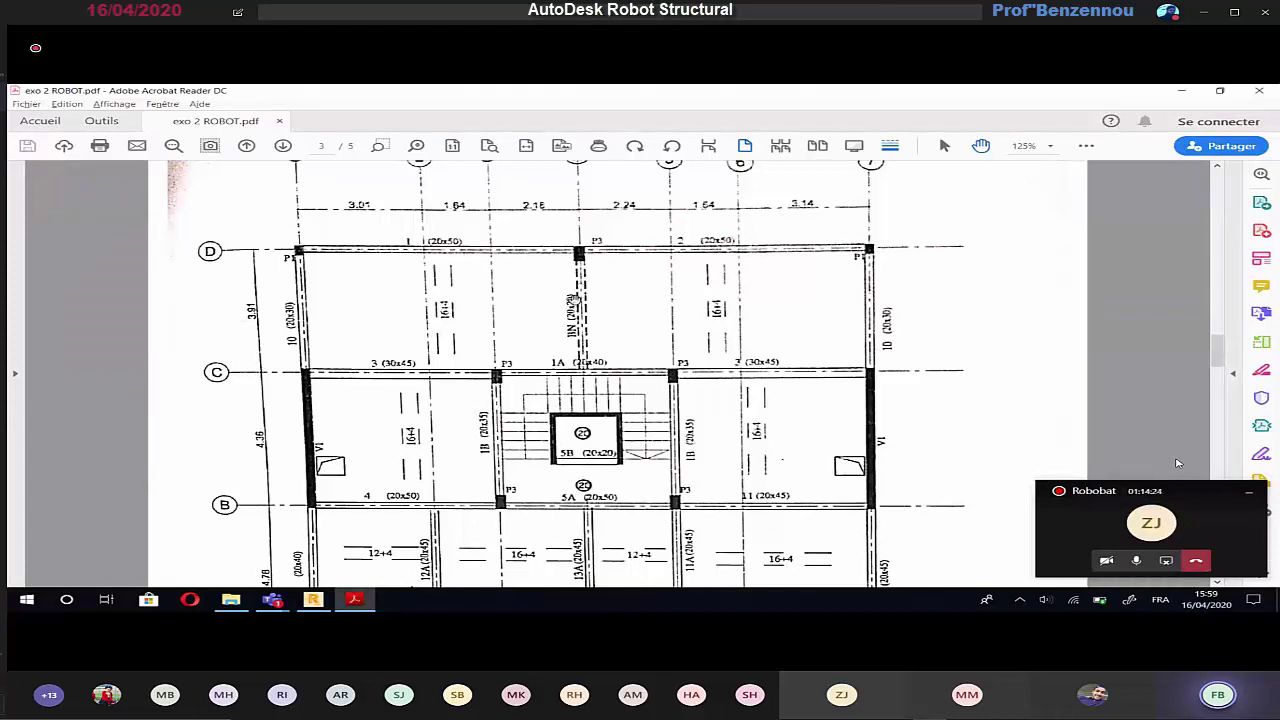
key(alt+Tab)
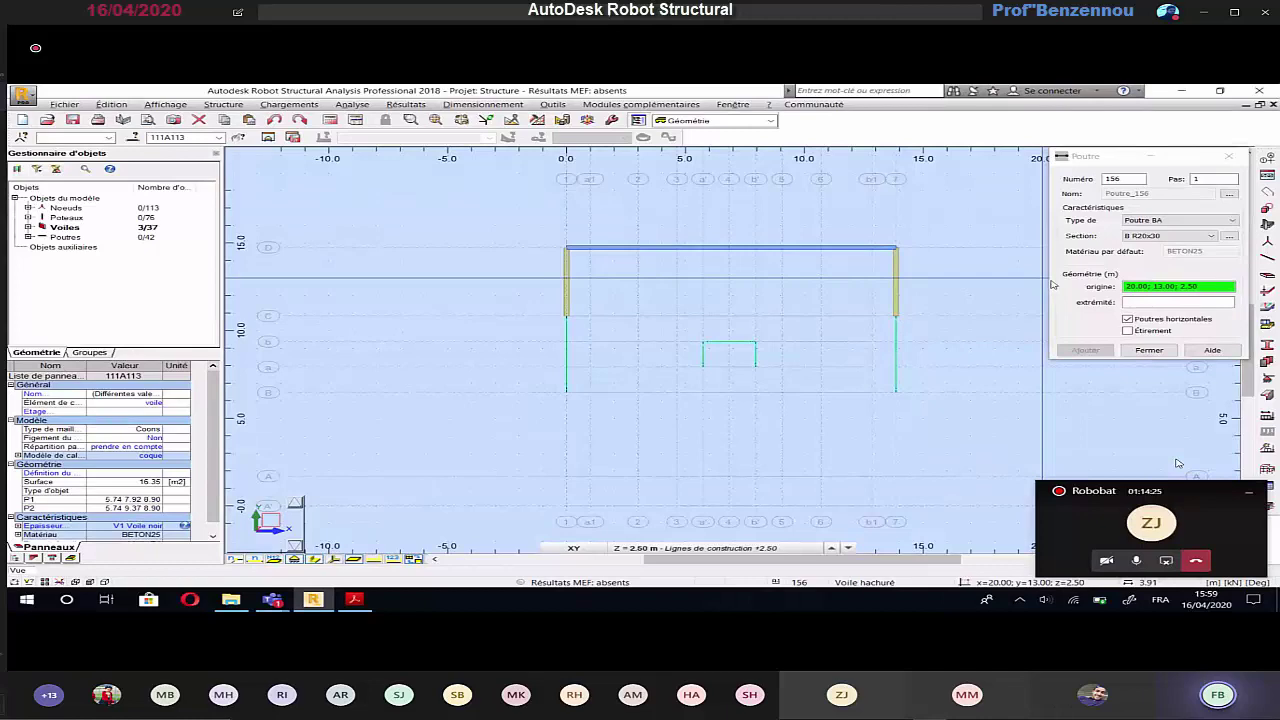
key(alt+Tab)
key(alt+Tab)
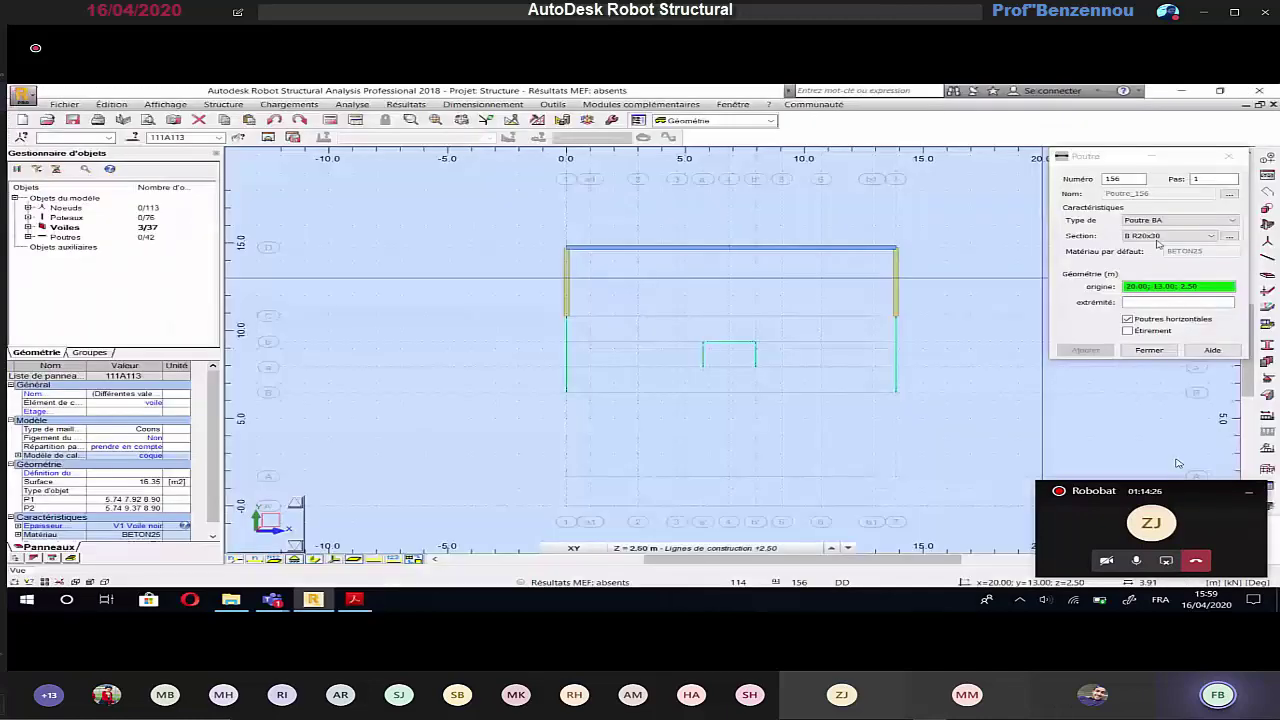
click(1158, 238)
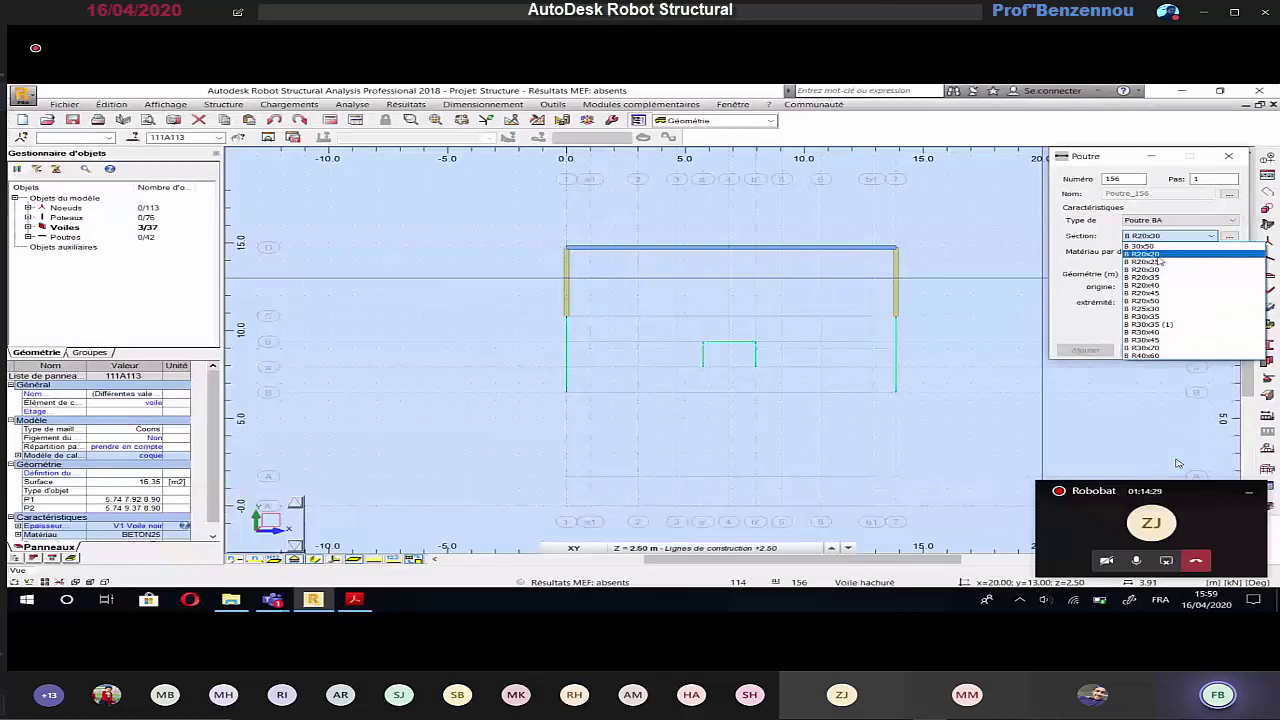
click(1155, 255)
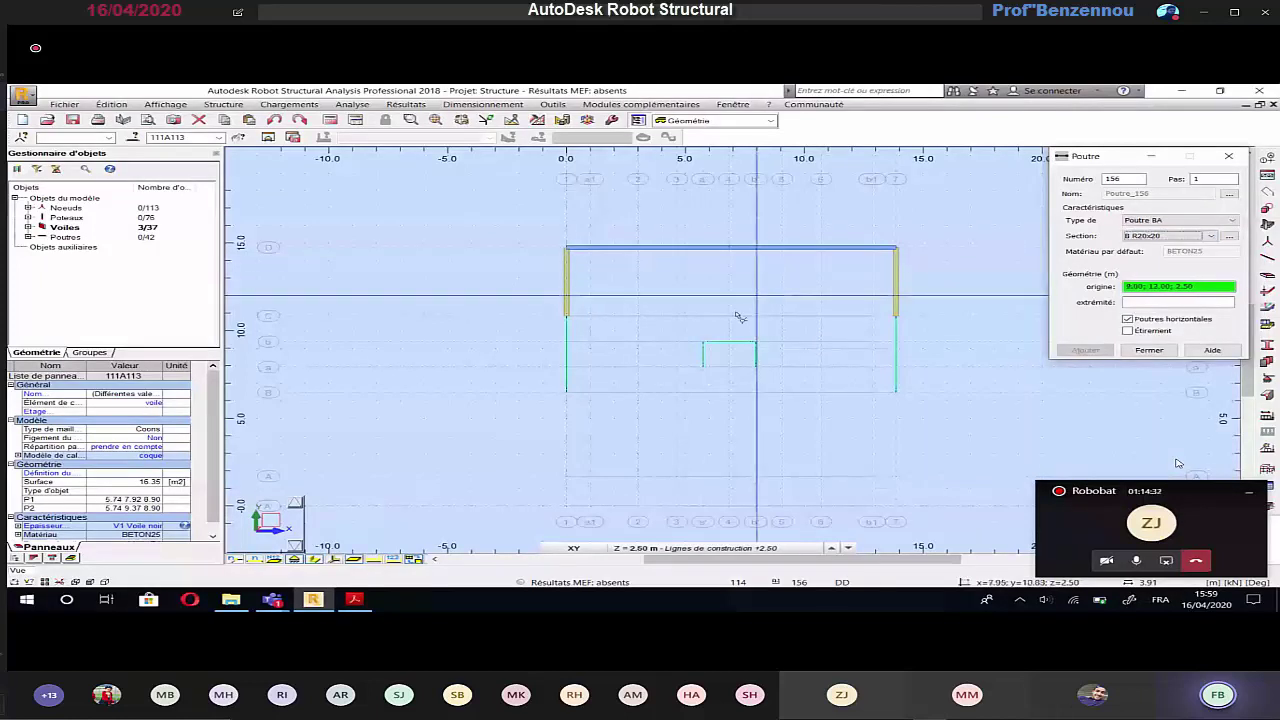
click(731, 318)
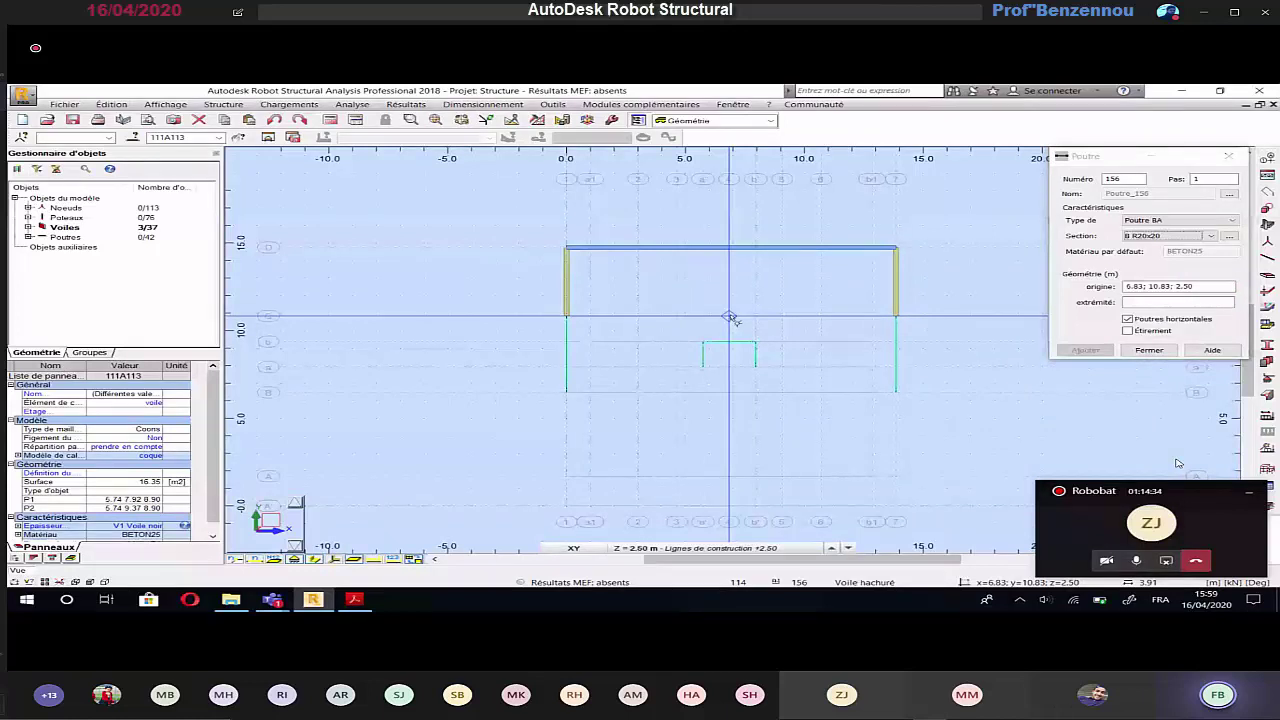
Step: Check the plan and draw the two 20x35 cm beams on axes 3 and 5, between axes B and C
click(354, 599)
scroll(660, 322, down, 1)
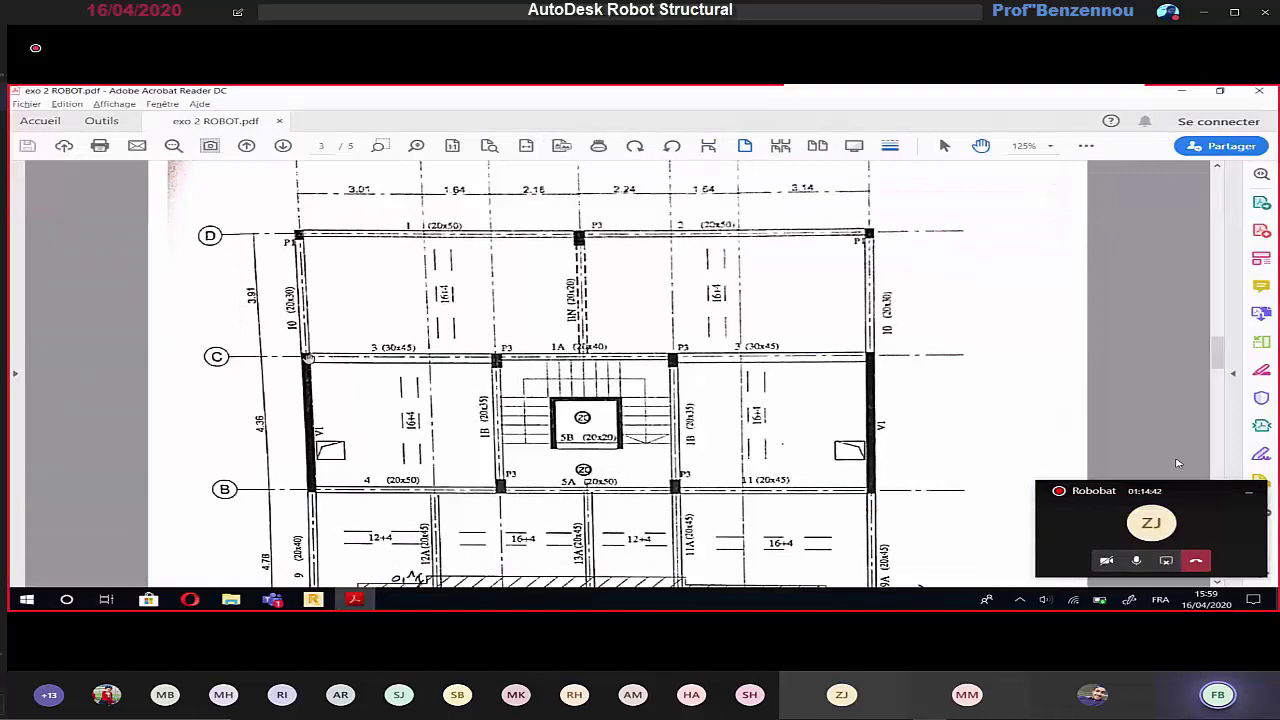
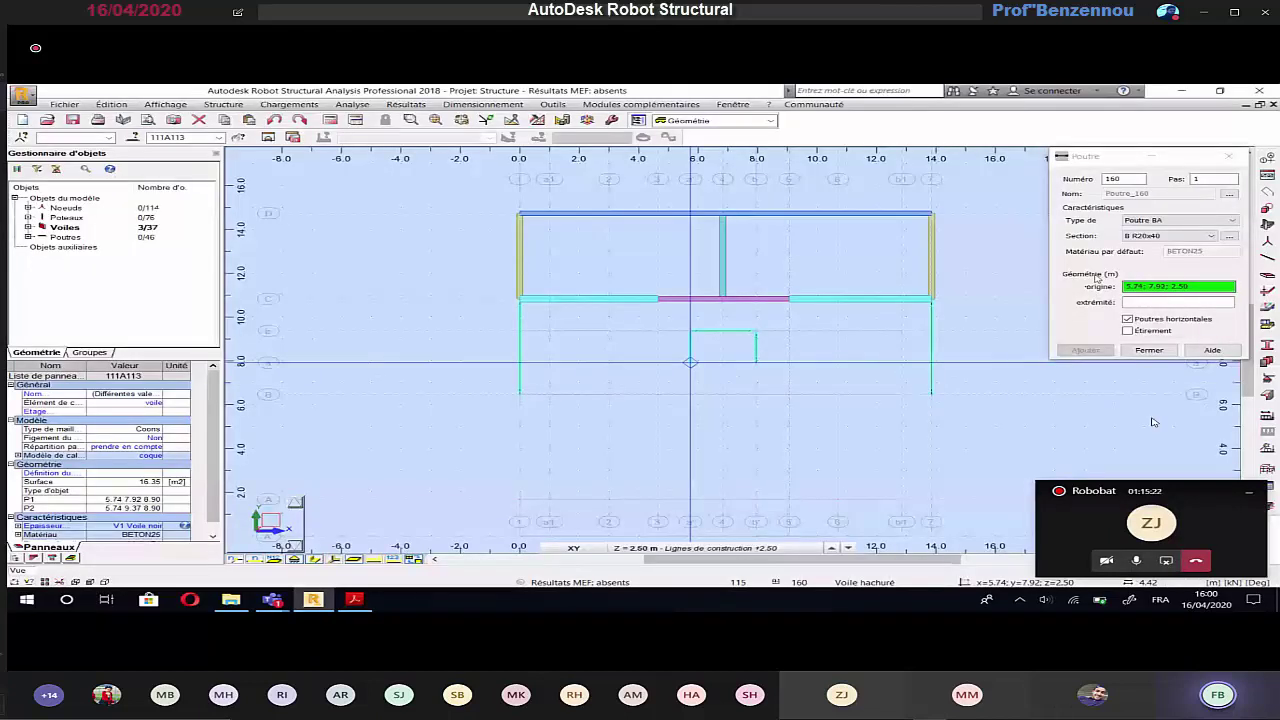
click(1140, 236)
click(1145, 277)
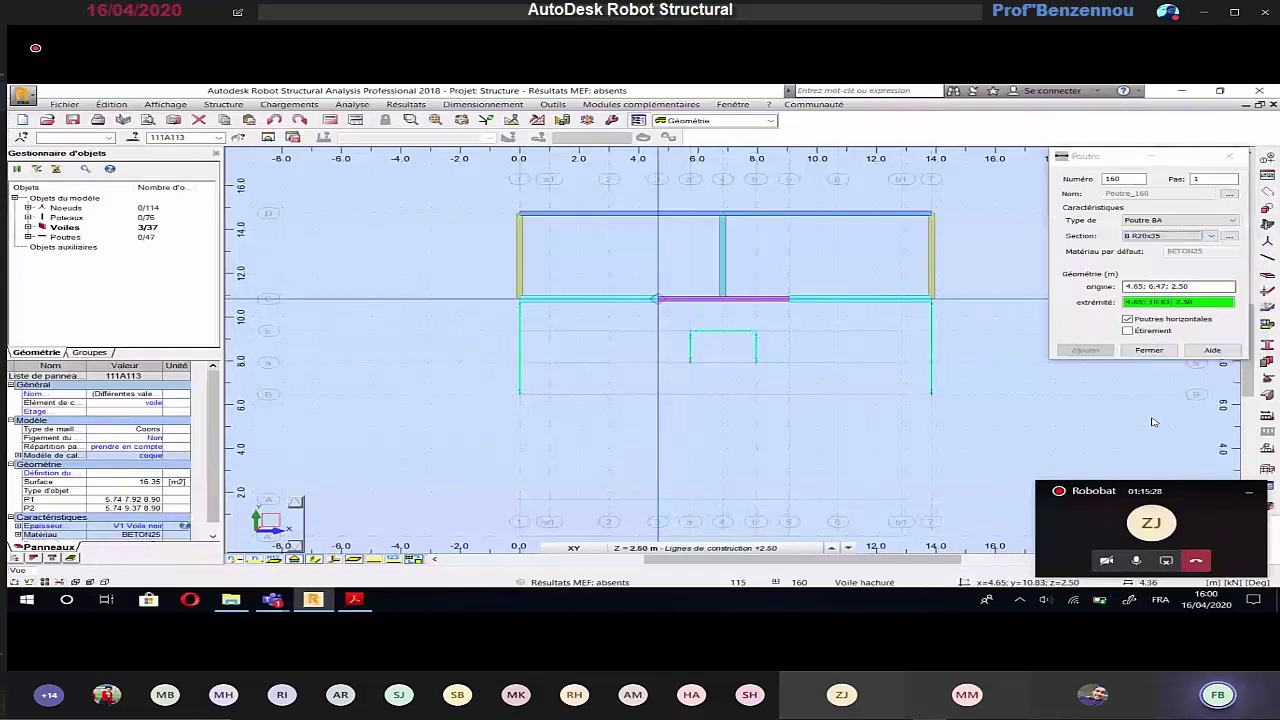
click(657, 298)
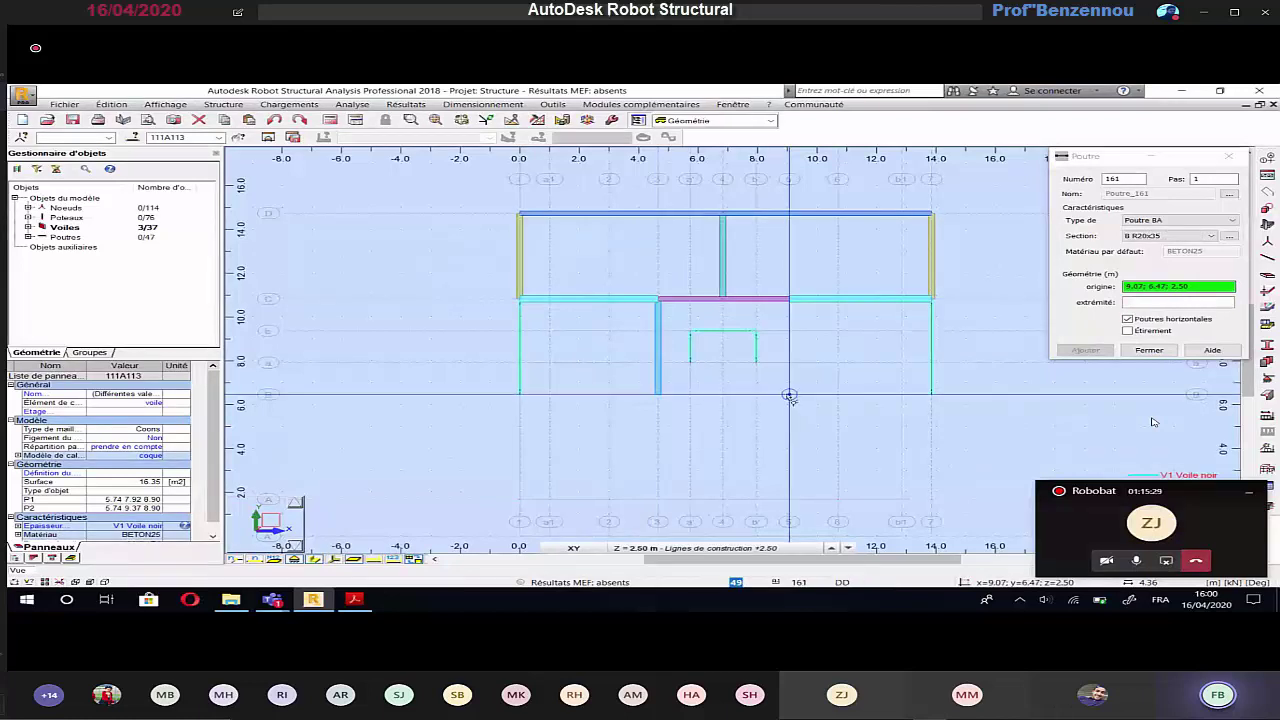
Step: Check the plan and draw two 20x50 cm beams along axis B, between axes 1–3 and 3–5
key(alt+Tab)
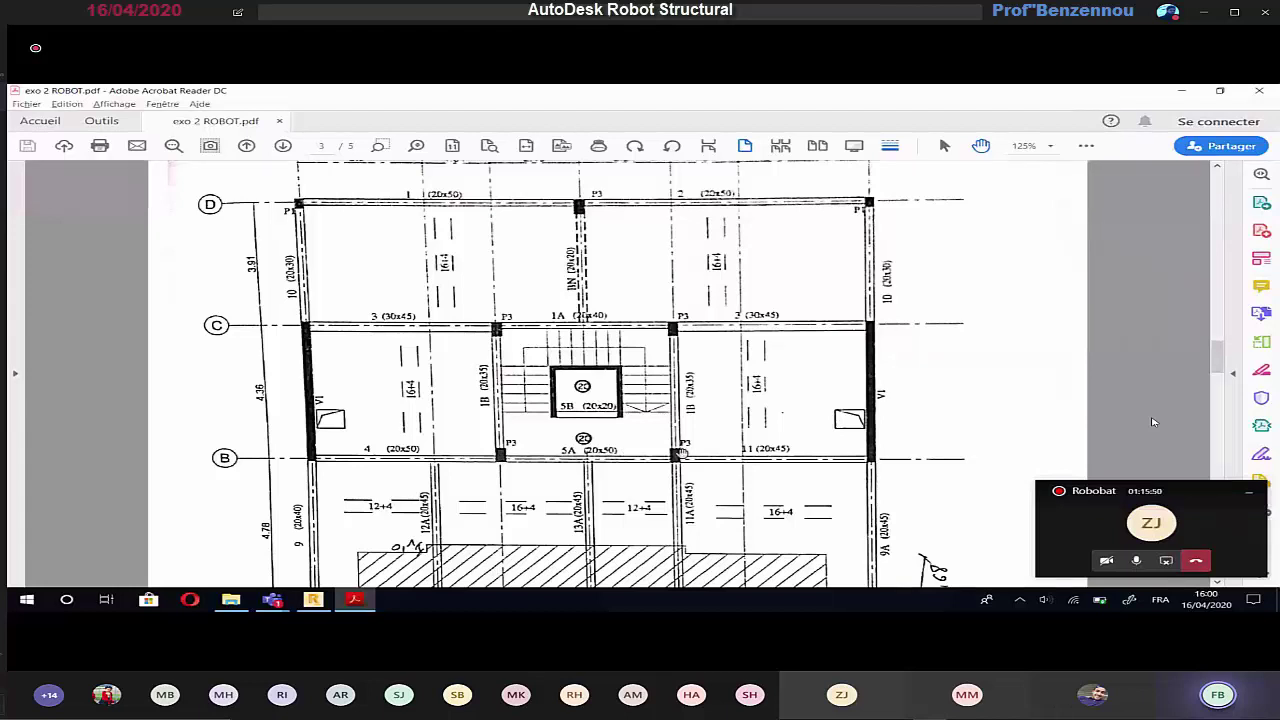
key(alt+Tab)
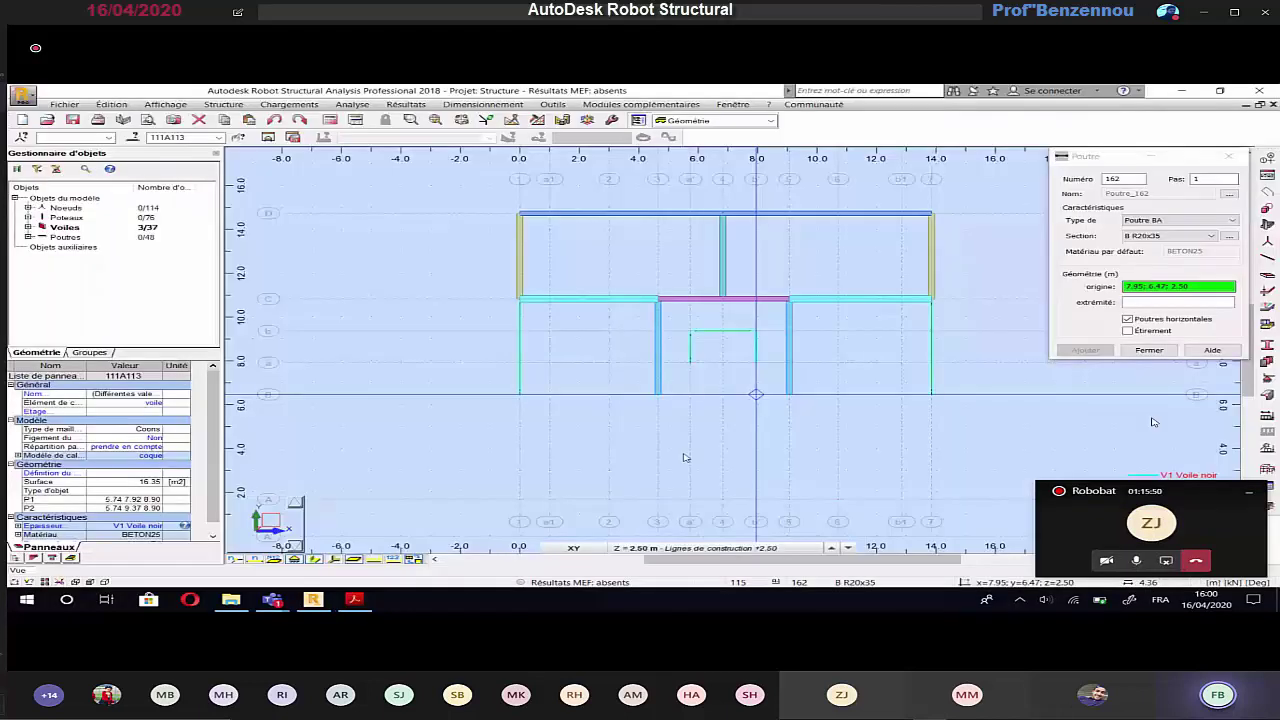
click(1145, 236)
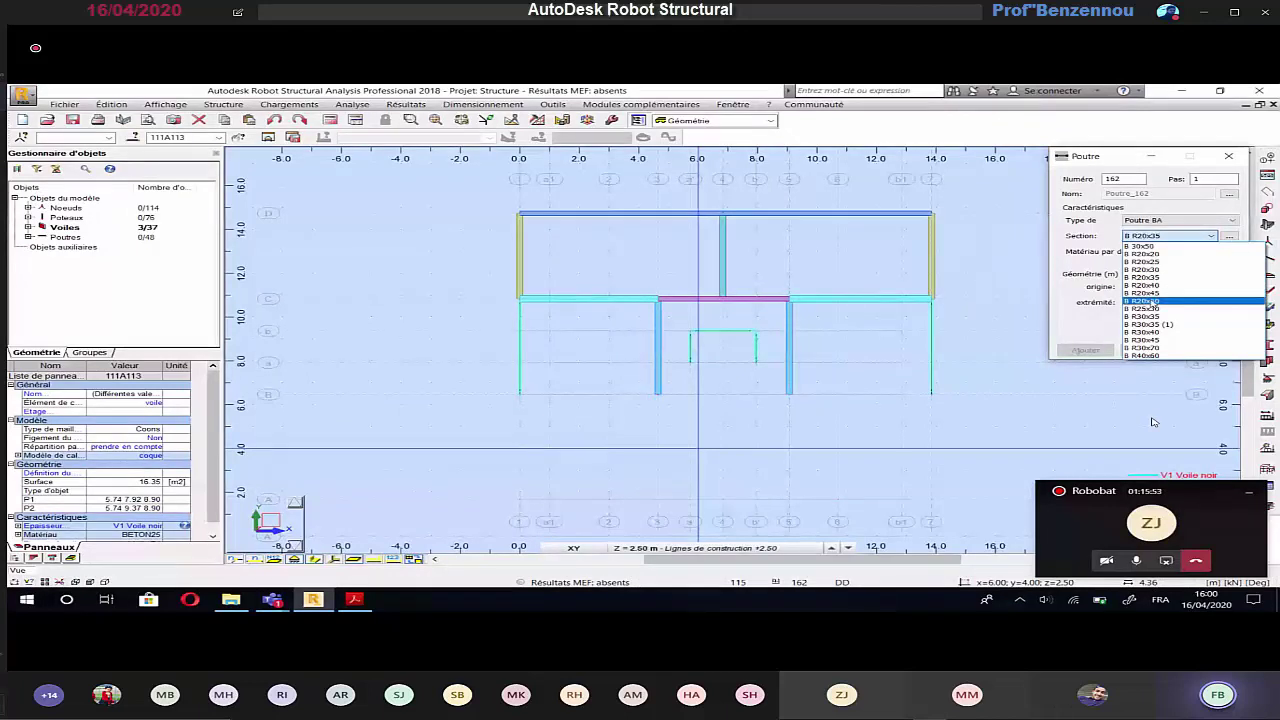
click(1153, 300)
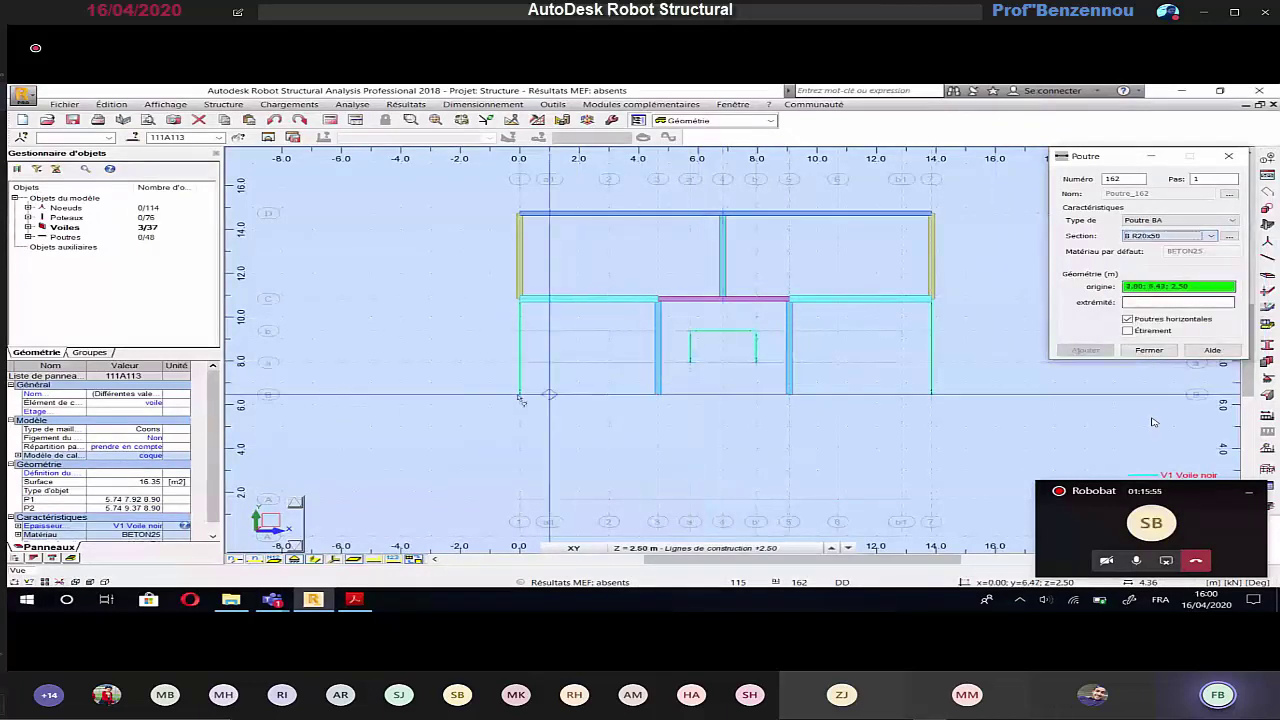
click(585, 398)
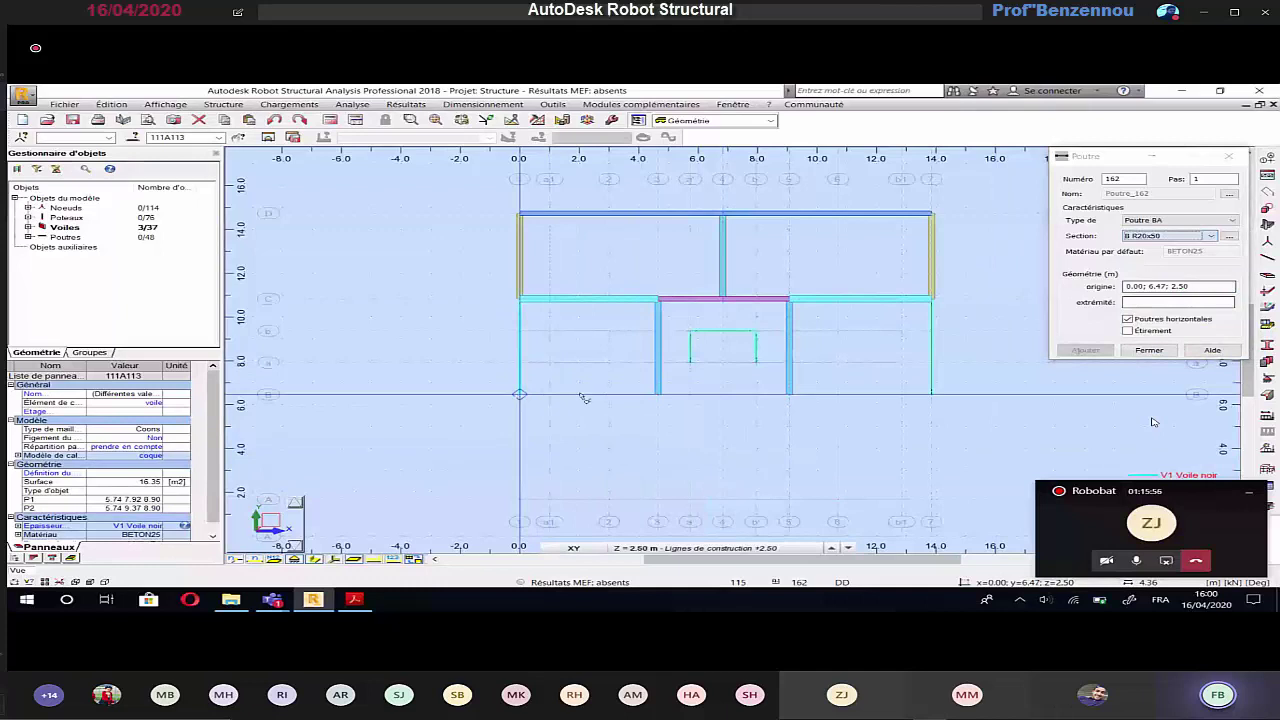
click(658, 396)
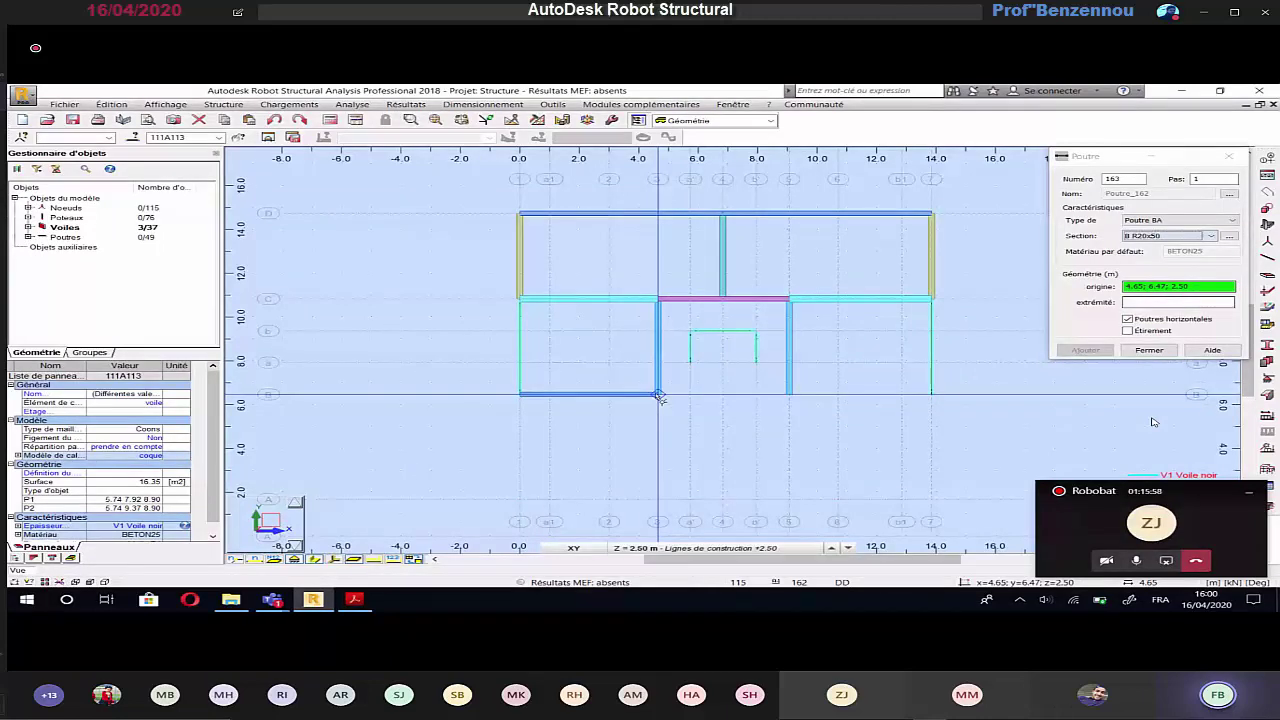
click(789, 395)
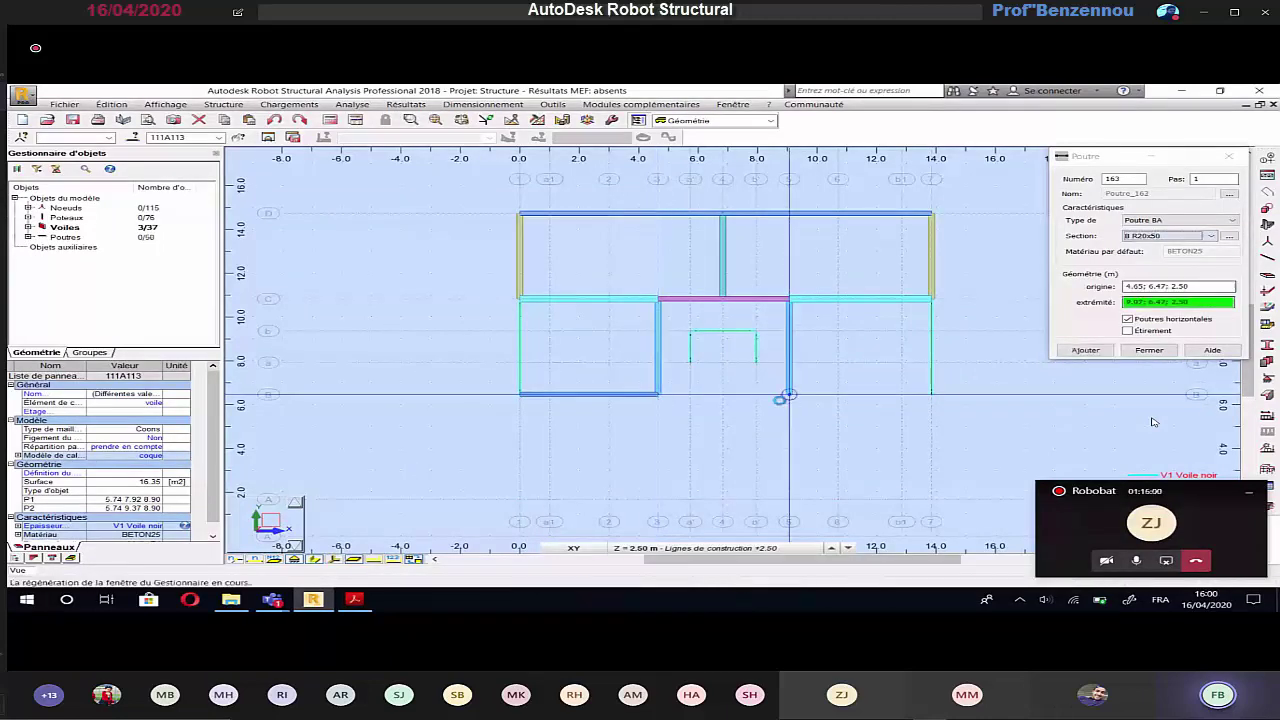
Step: Check the plan and draw the 20x45 cm beam on axis B between axes 5 and 7
key(alt+Tab)
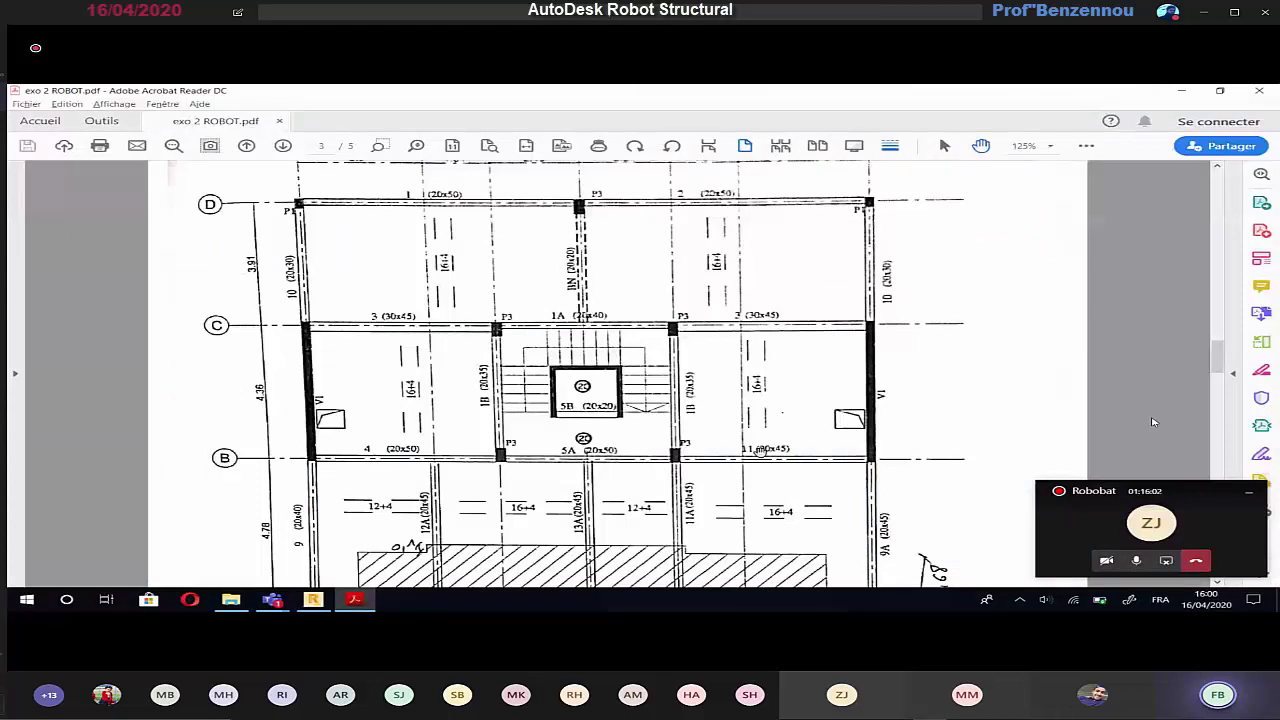
key(alt+Tab)
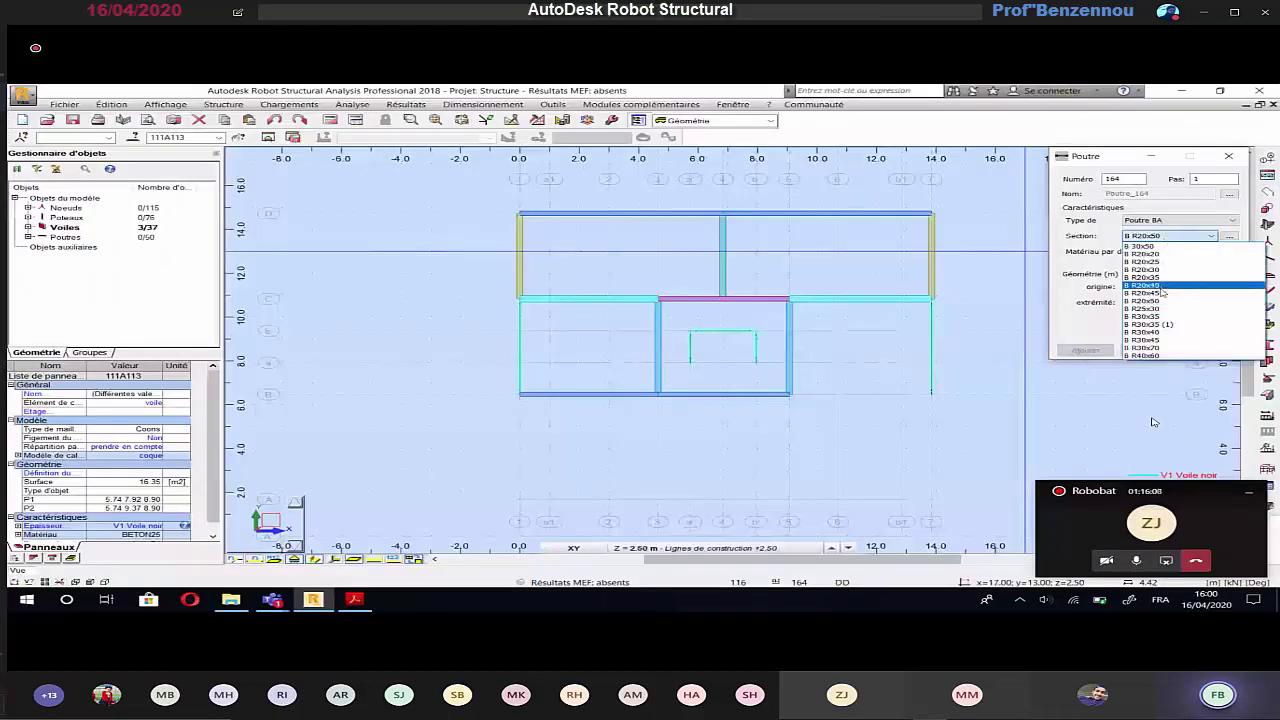
click(1163, 292)
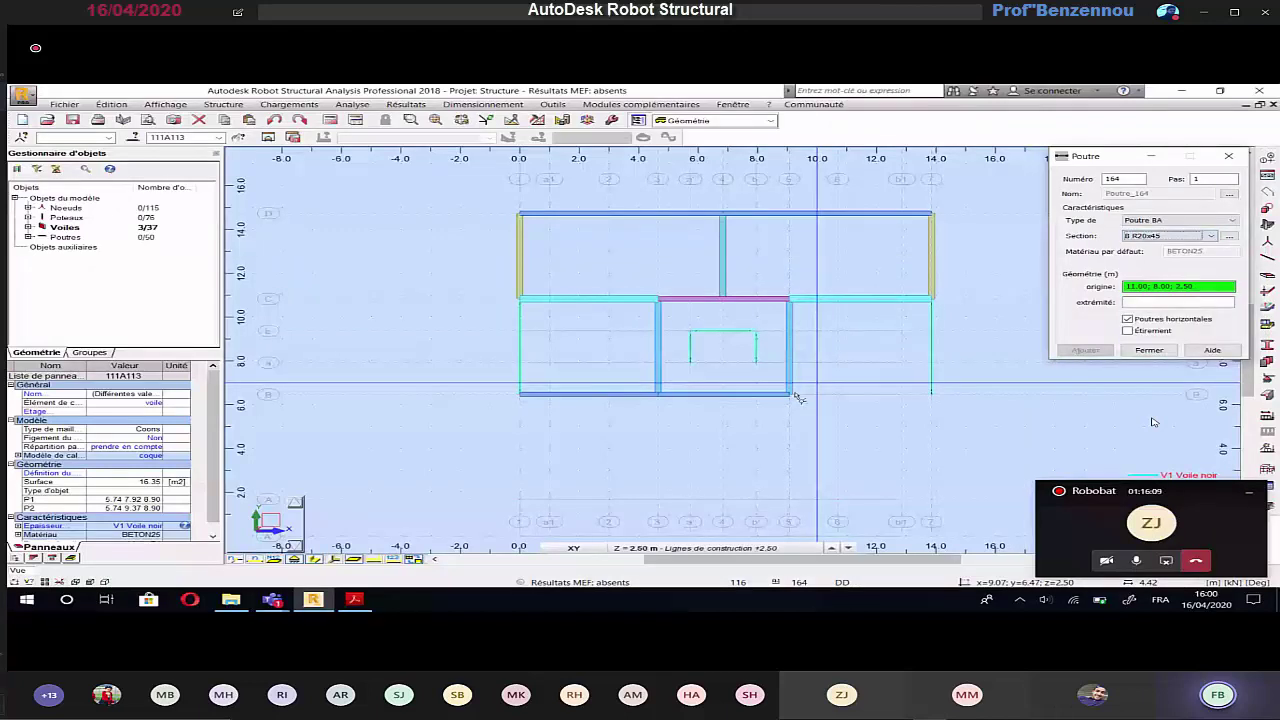
click(797, 397)
click(935, 397)
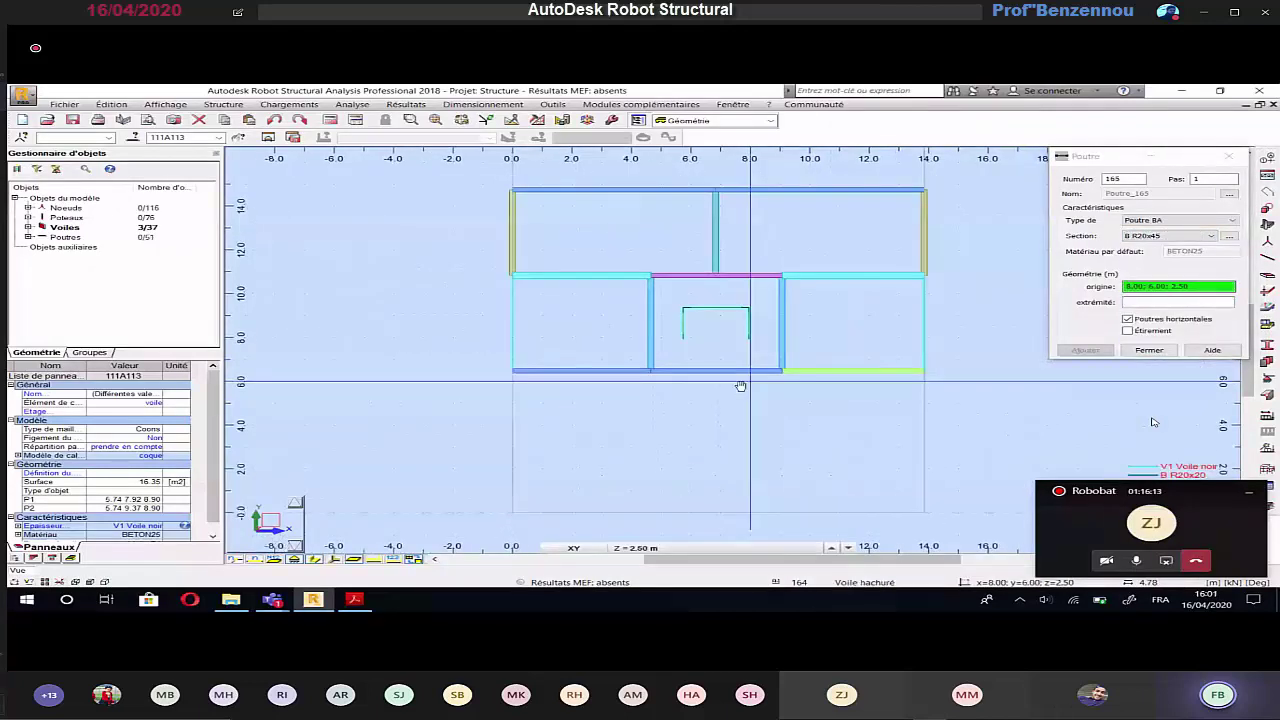
Step: Check the plan and draw the 20x40 cm beam on axis 1 between axes A and B
key(alt+Tab)
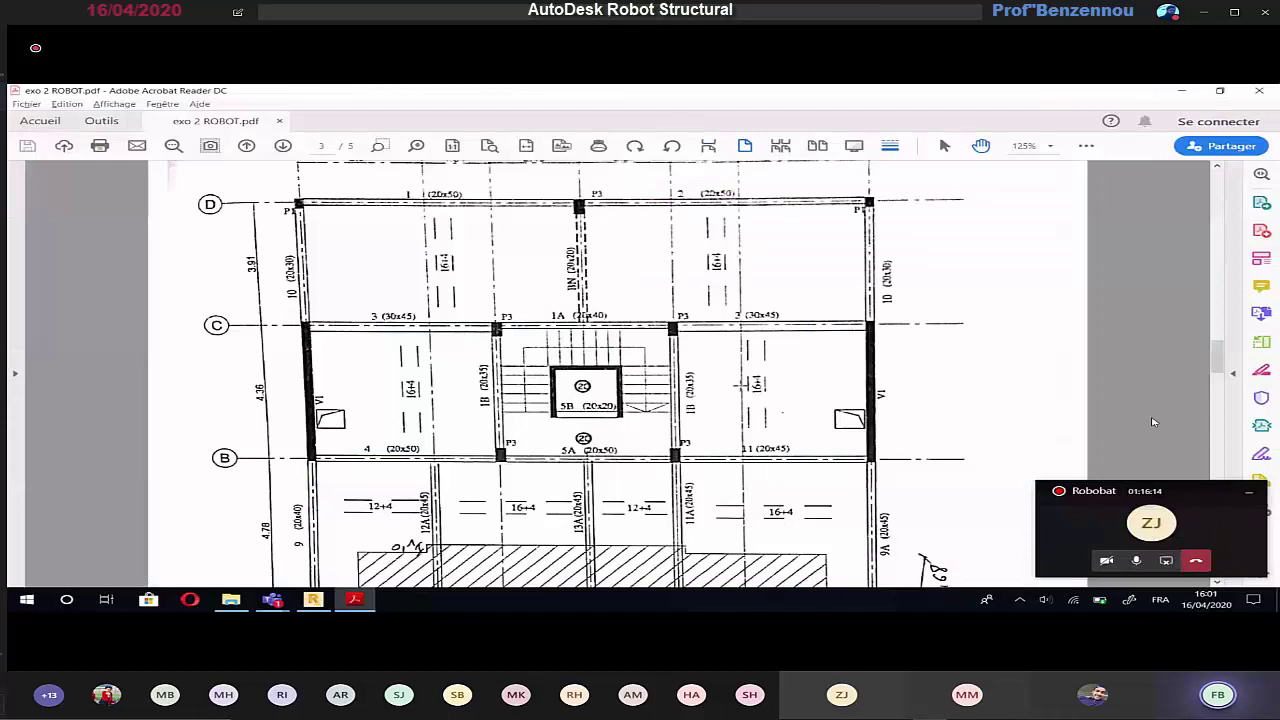
scroll(535, 470, down, 1)
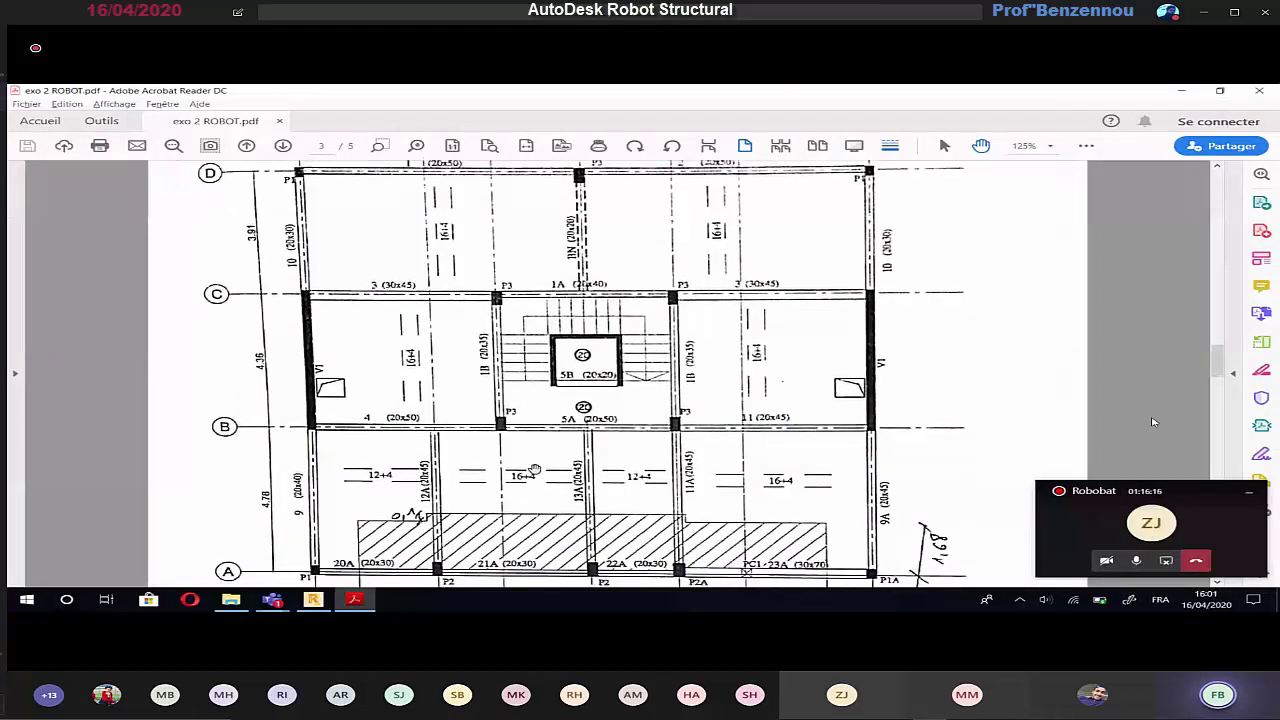
scroll(535, 470, down, 1)
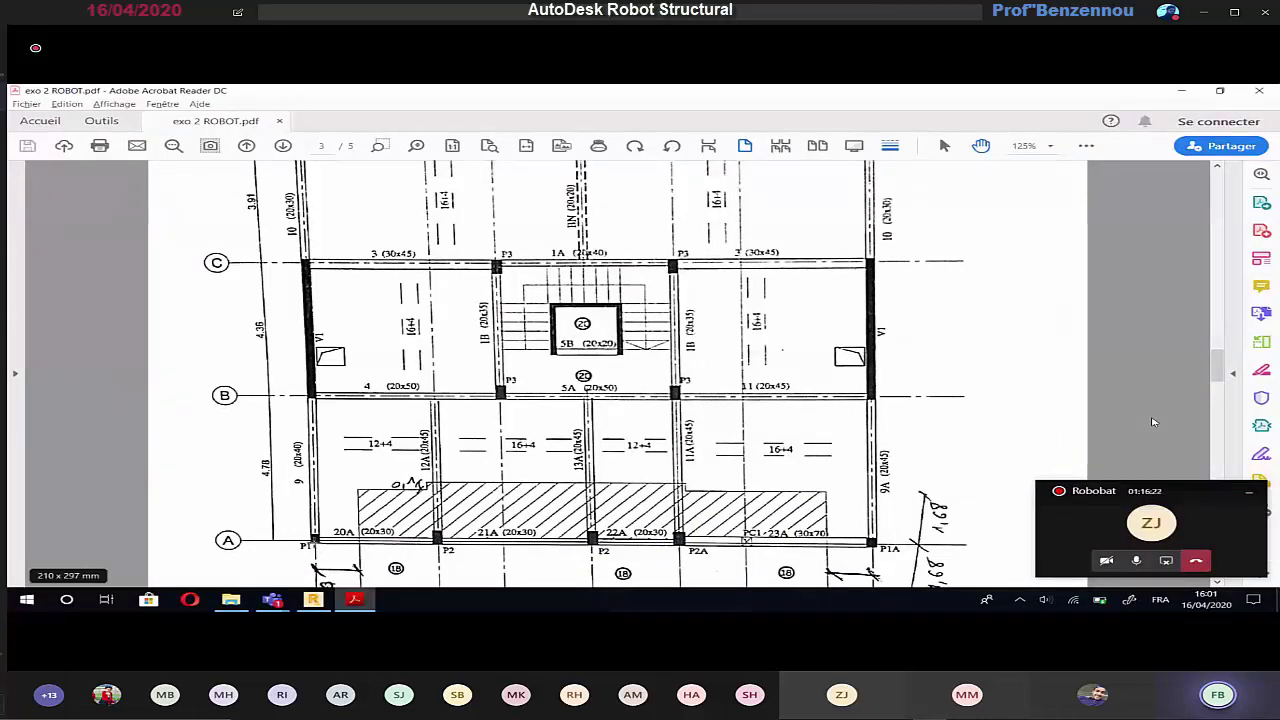
key(alt+Tab)
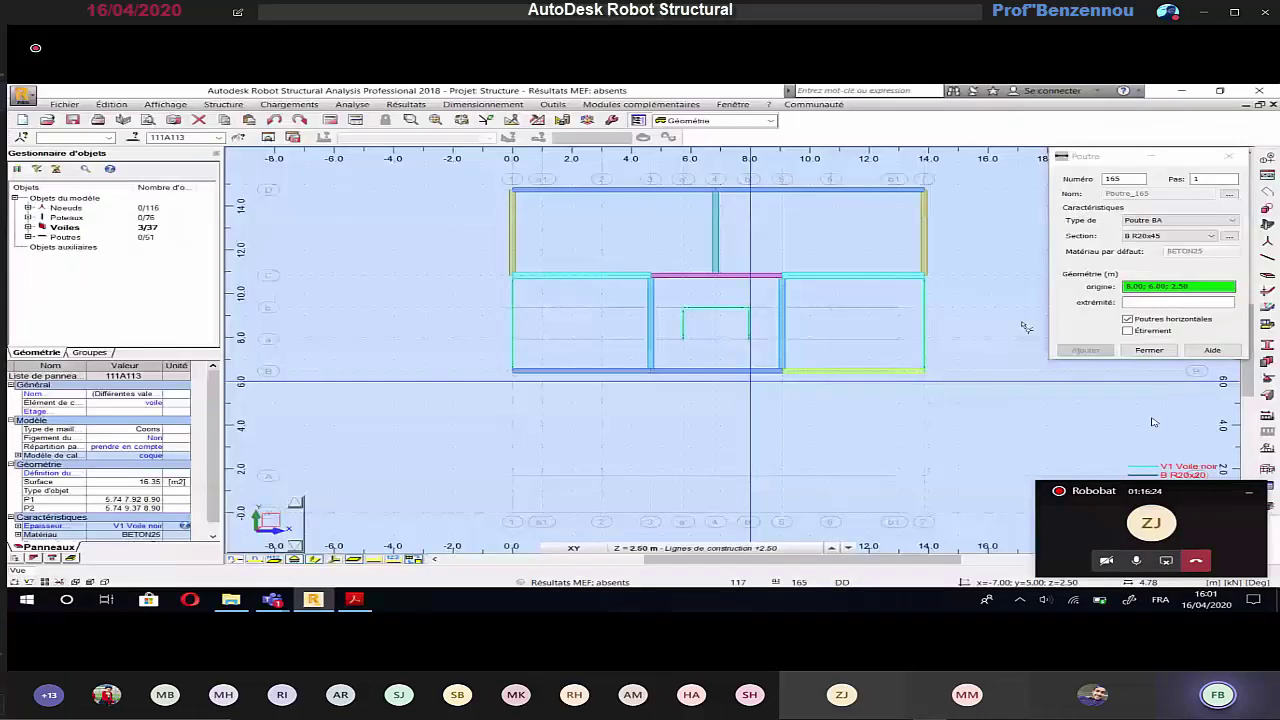
click(1160, 236)
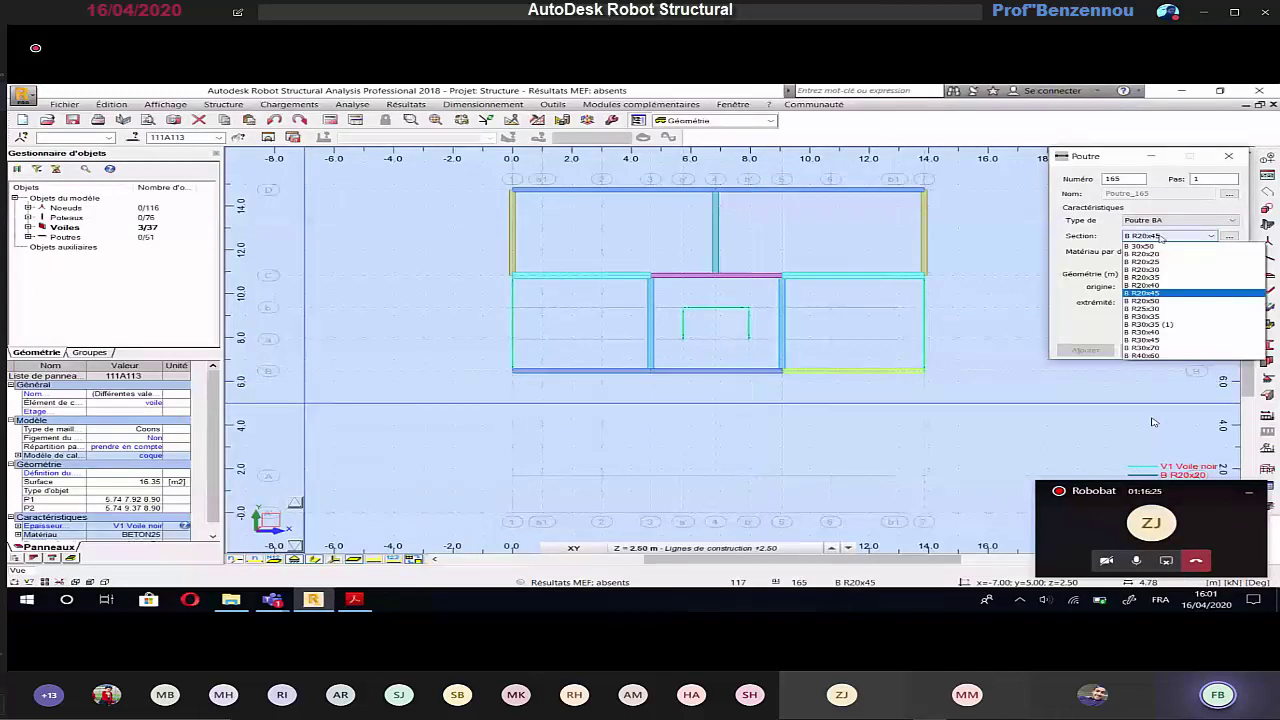
click(1143, 285)
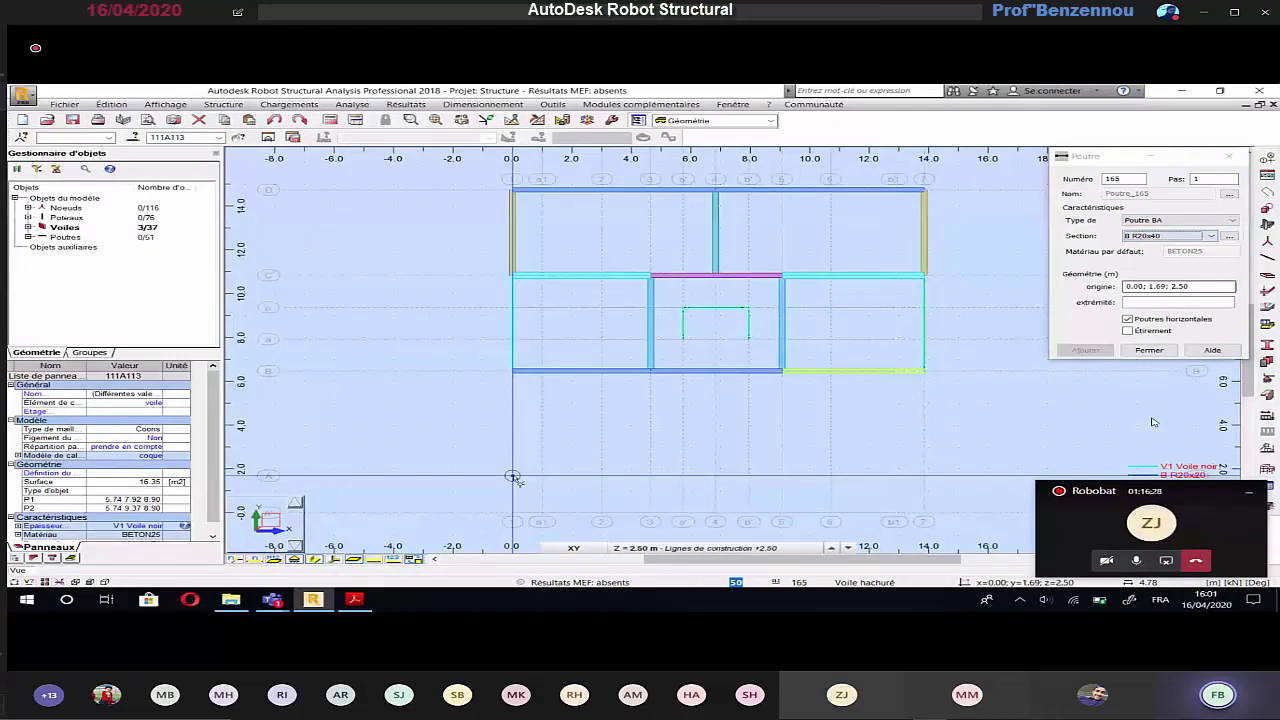
click(512, 477)
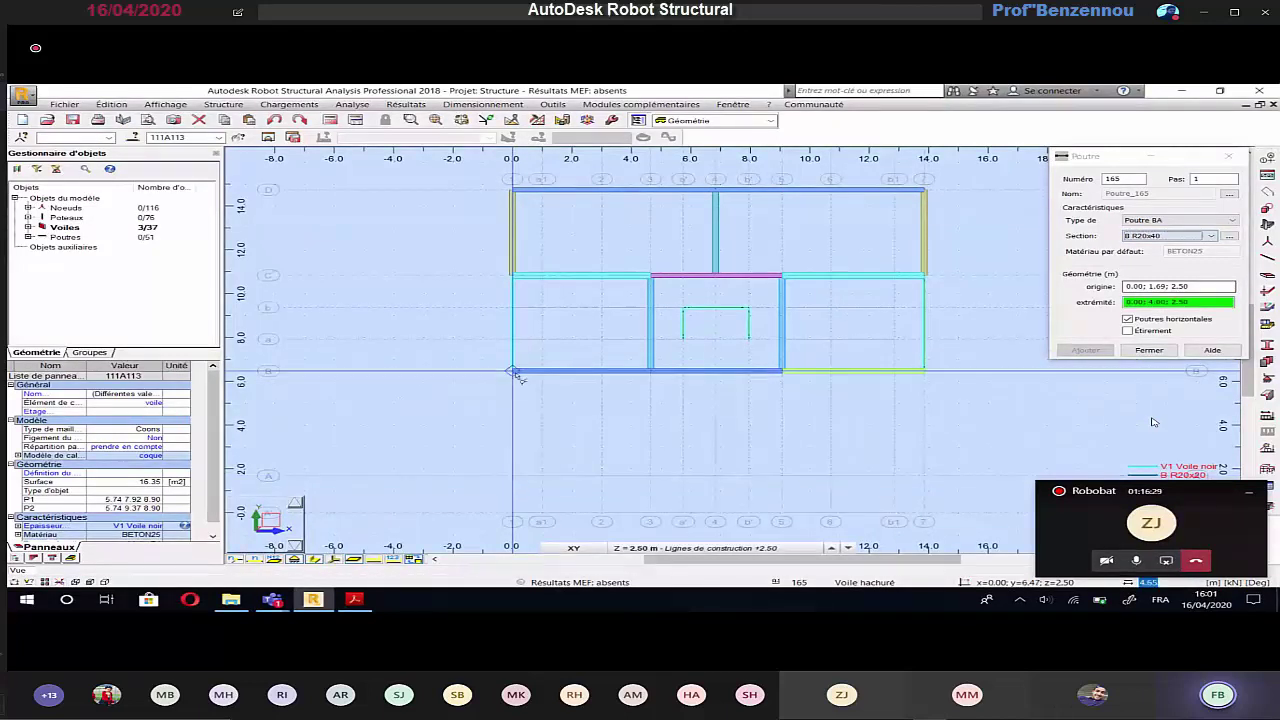
click(512, 372)
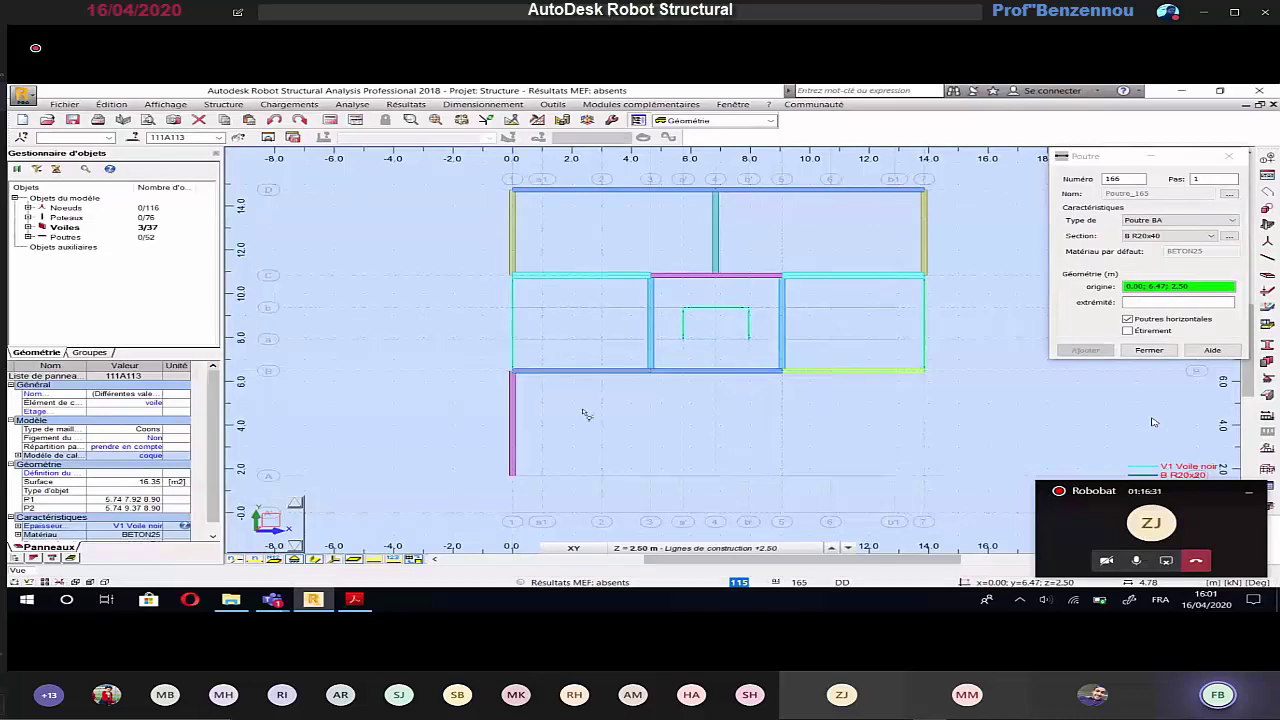
Step: Check the plan and draw the two 20x45 cm beams on axes 2 and 4, between axes A and B
key(alt+Tab)
scroll(455, 515, down, 1)
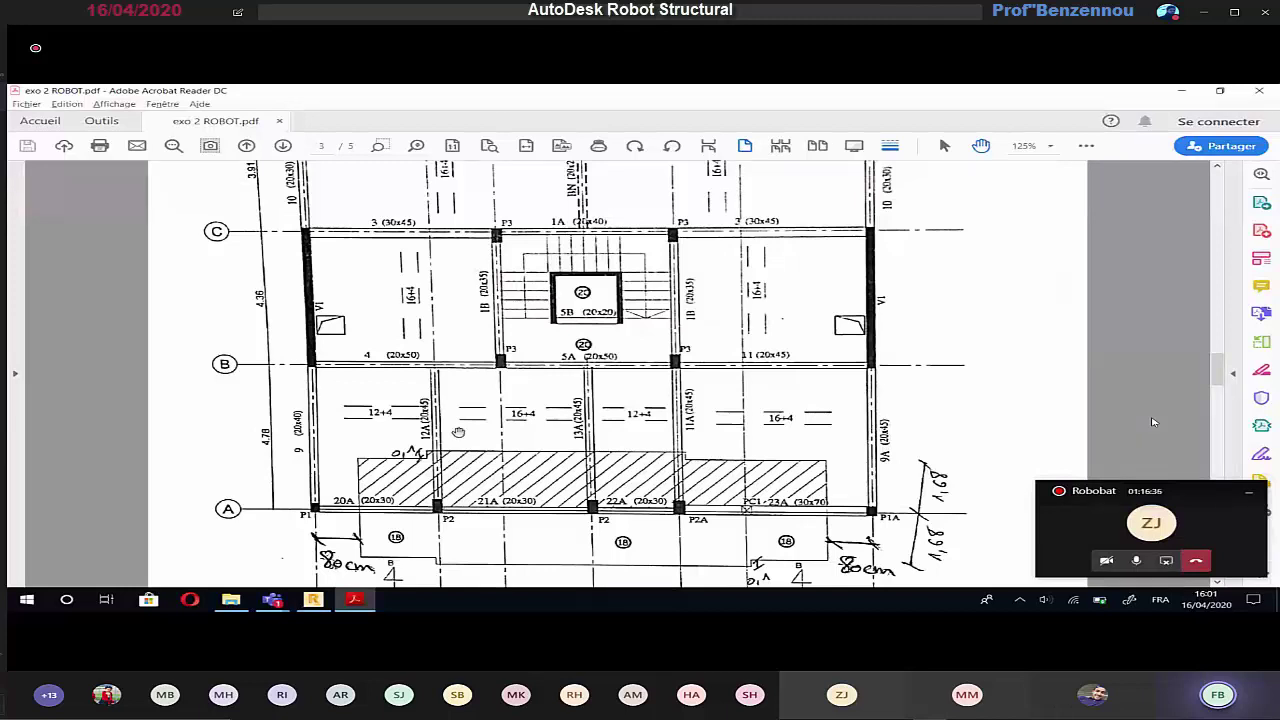
key(alt+Tab)
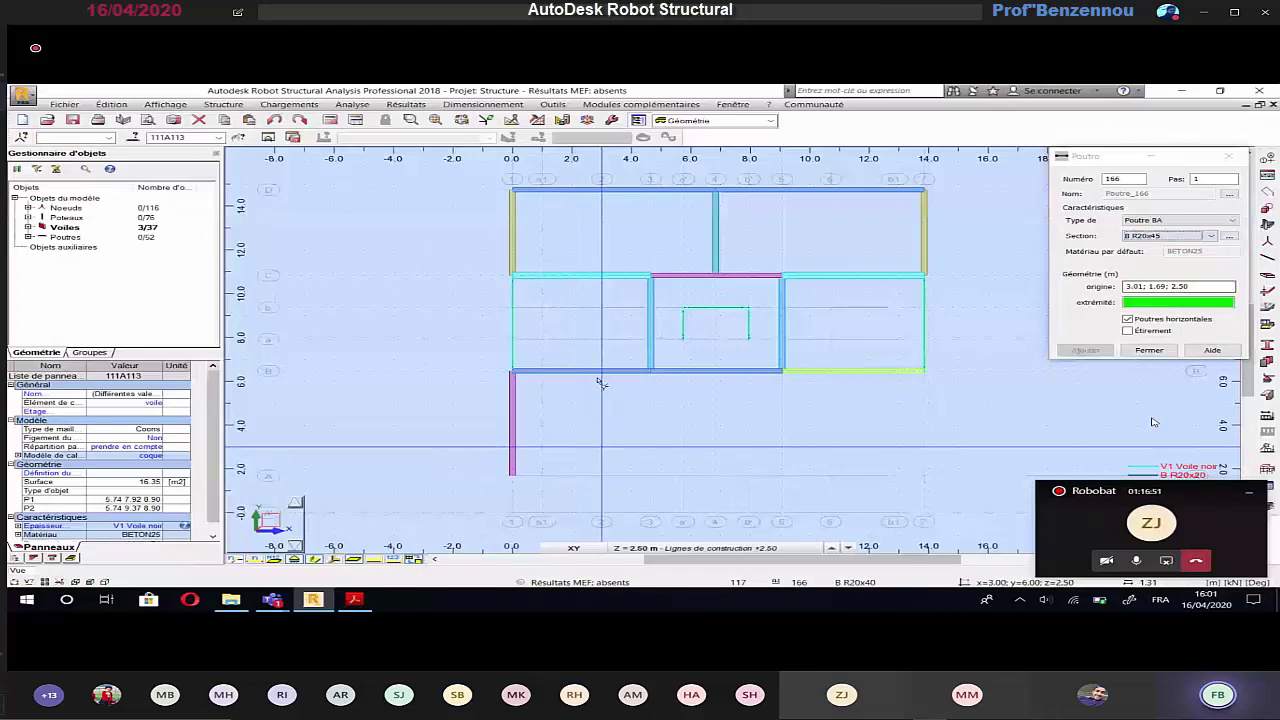
click(601, 374)
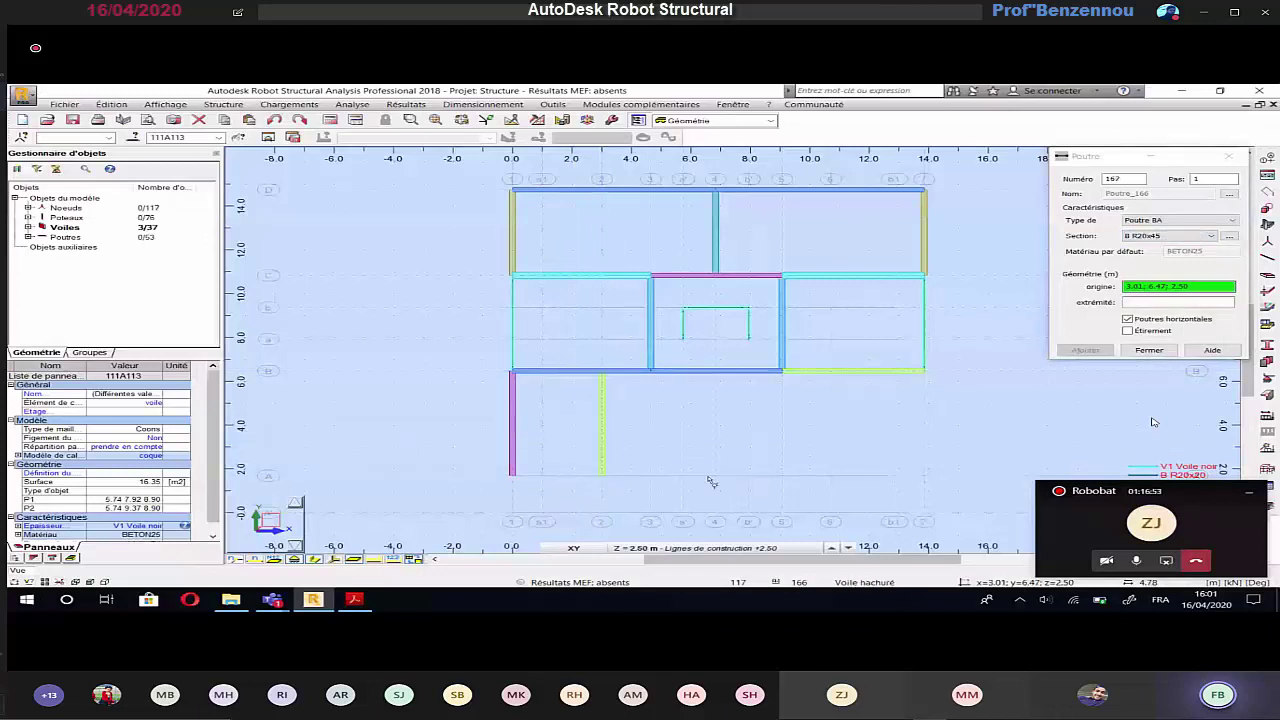
click(715, 475)
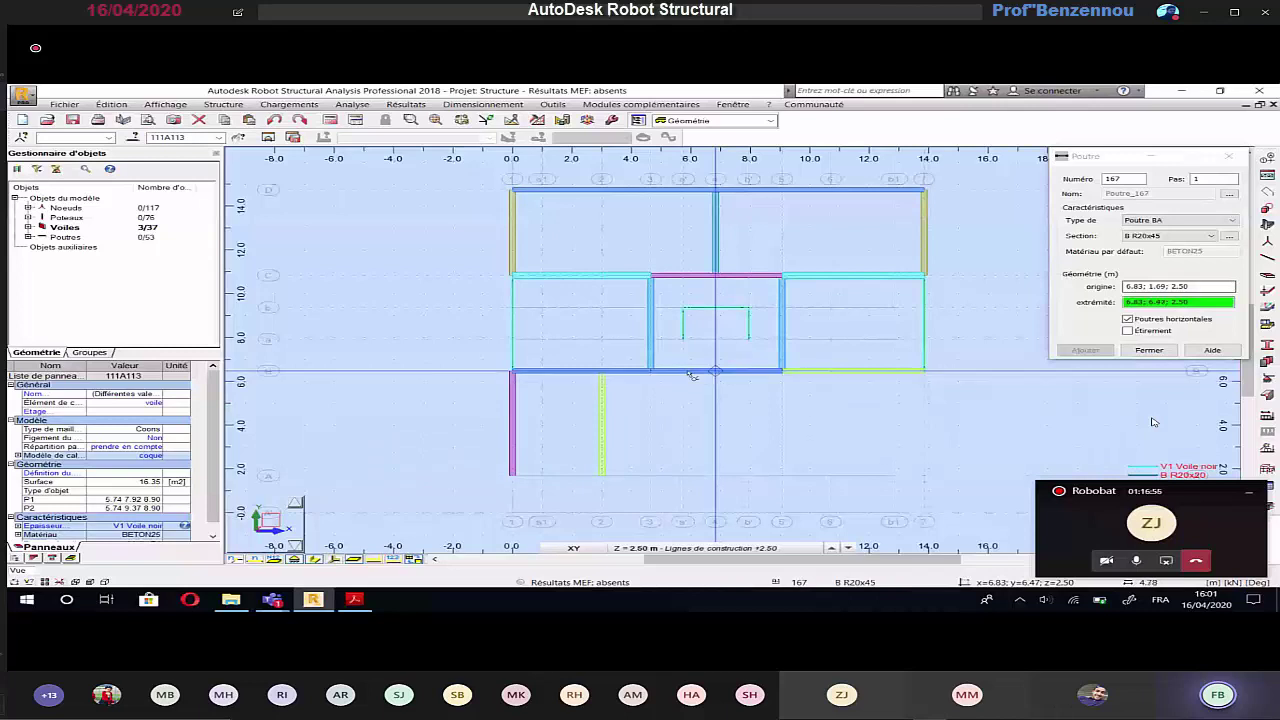
click(715, 371)
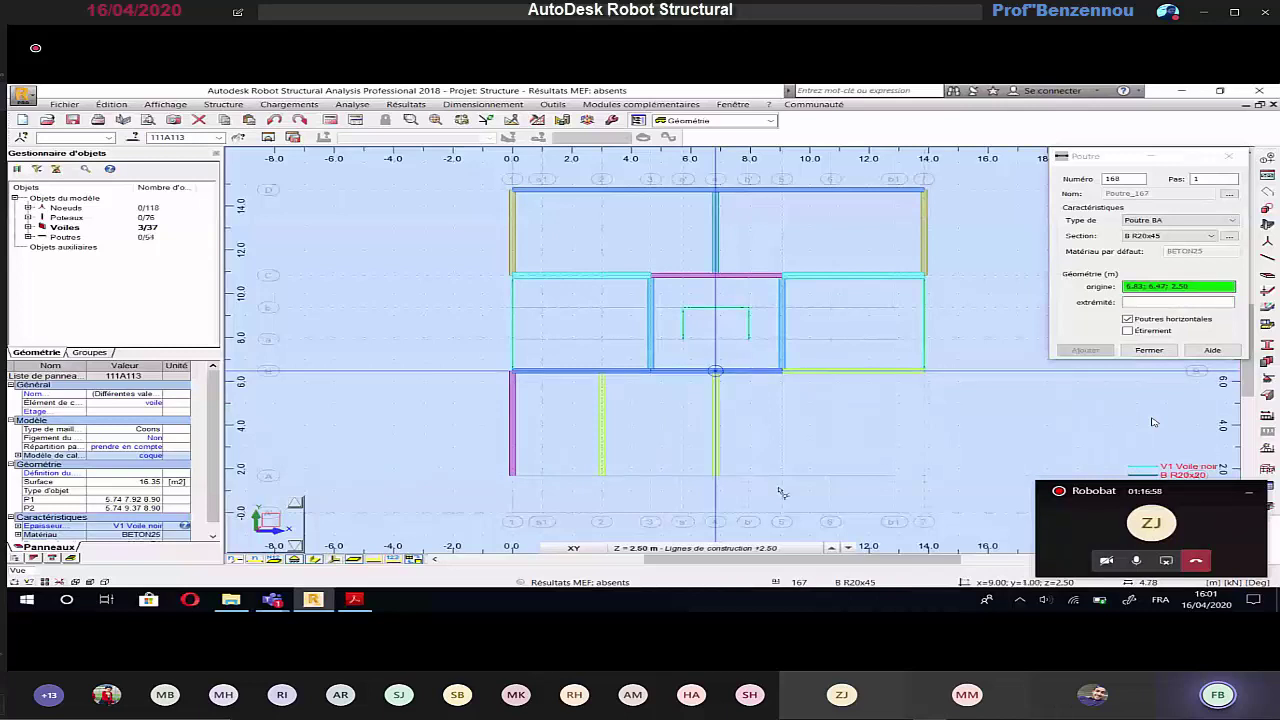
Step: Draw the two 20x45 cm beams on axes 5 and 7, between axes A and B
click(782, 476)
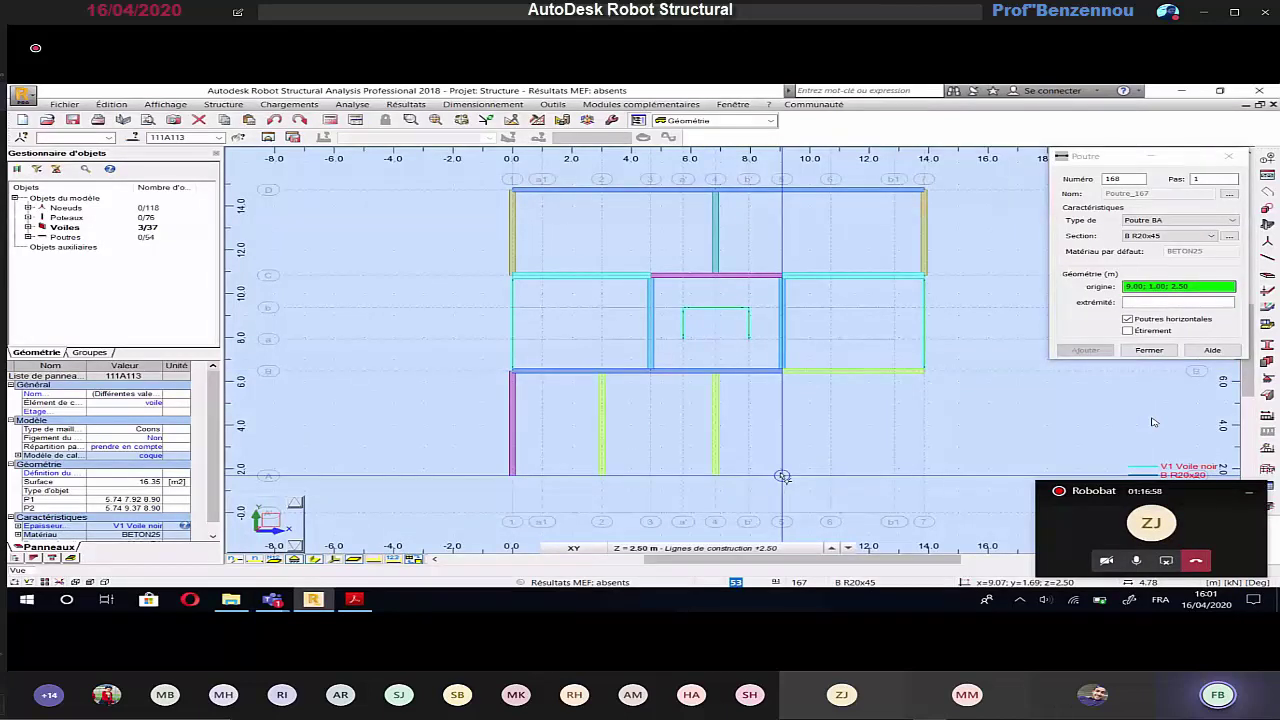
click(782, 371)
click(924, 477)
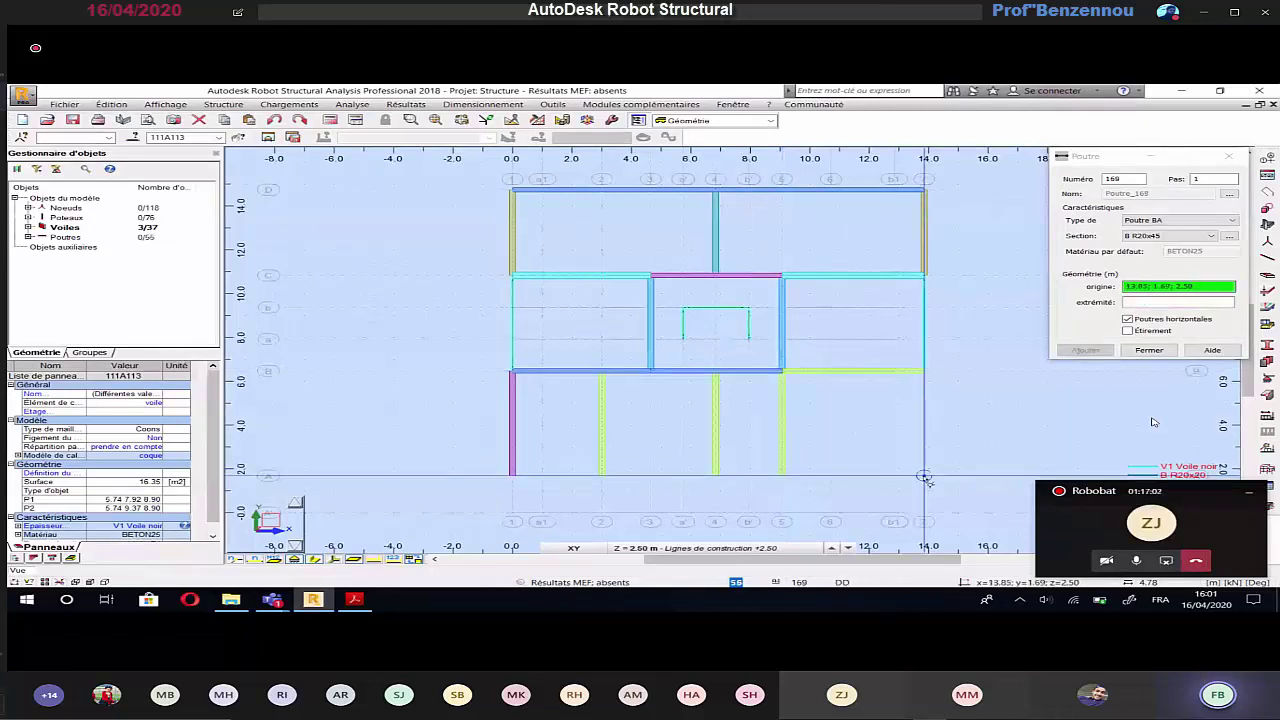
click(924, 477)
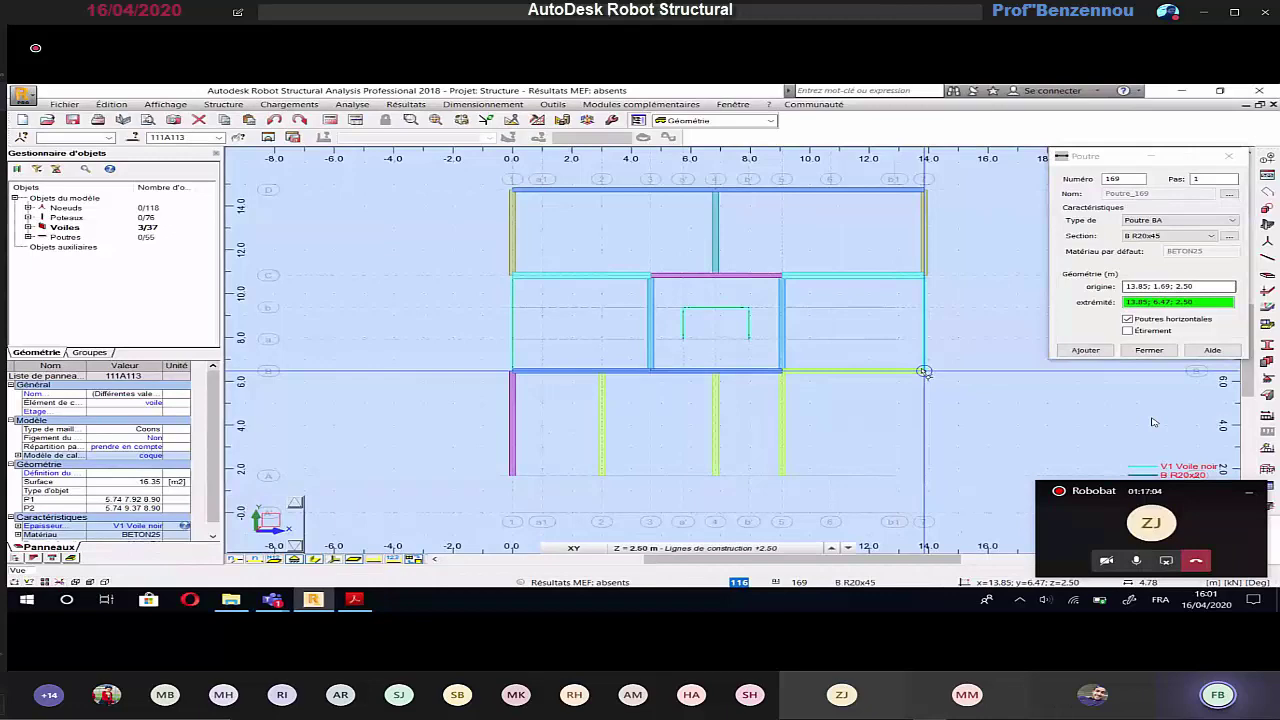
click(924, 371)
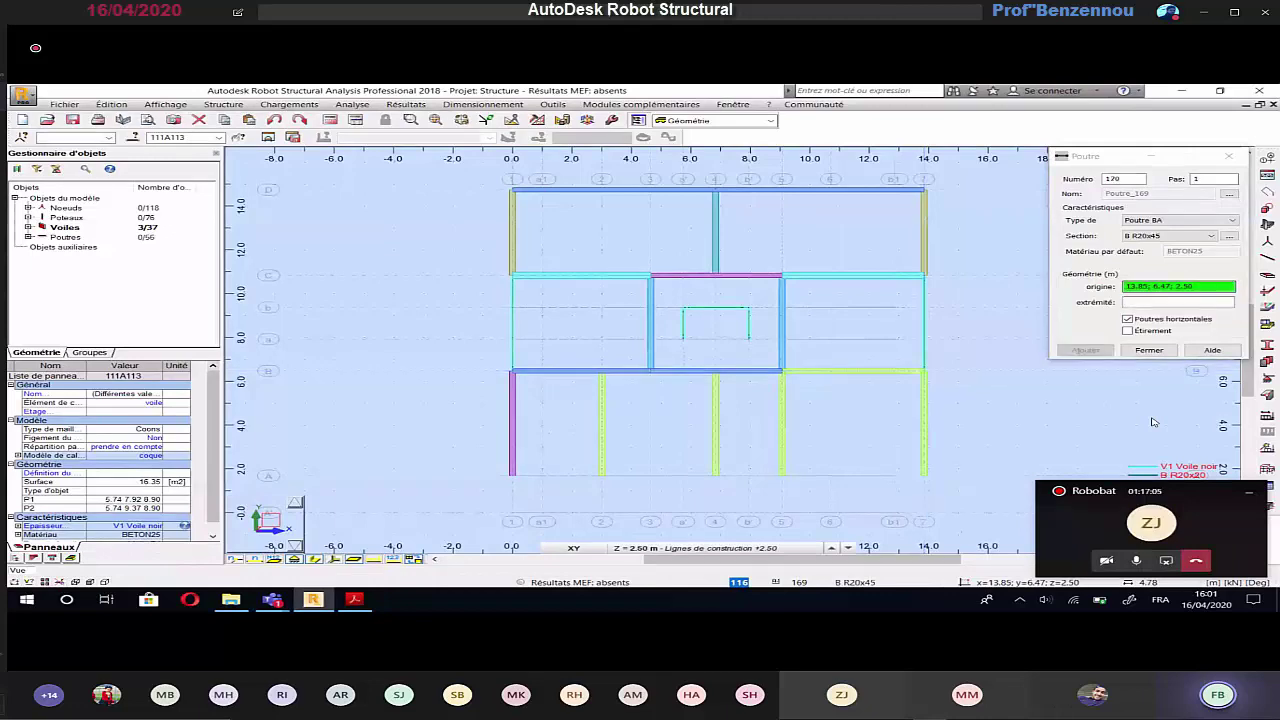
Step: Check the plan and draw three 20x30 cm beams along axis A, between axes 1–2, 2–4 and 4–5
key(alt+Tab)
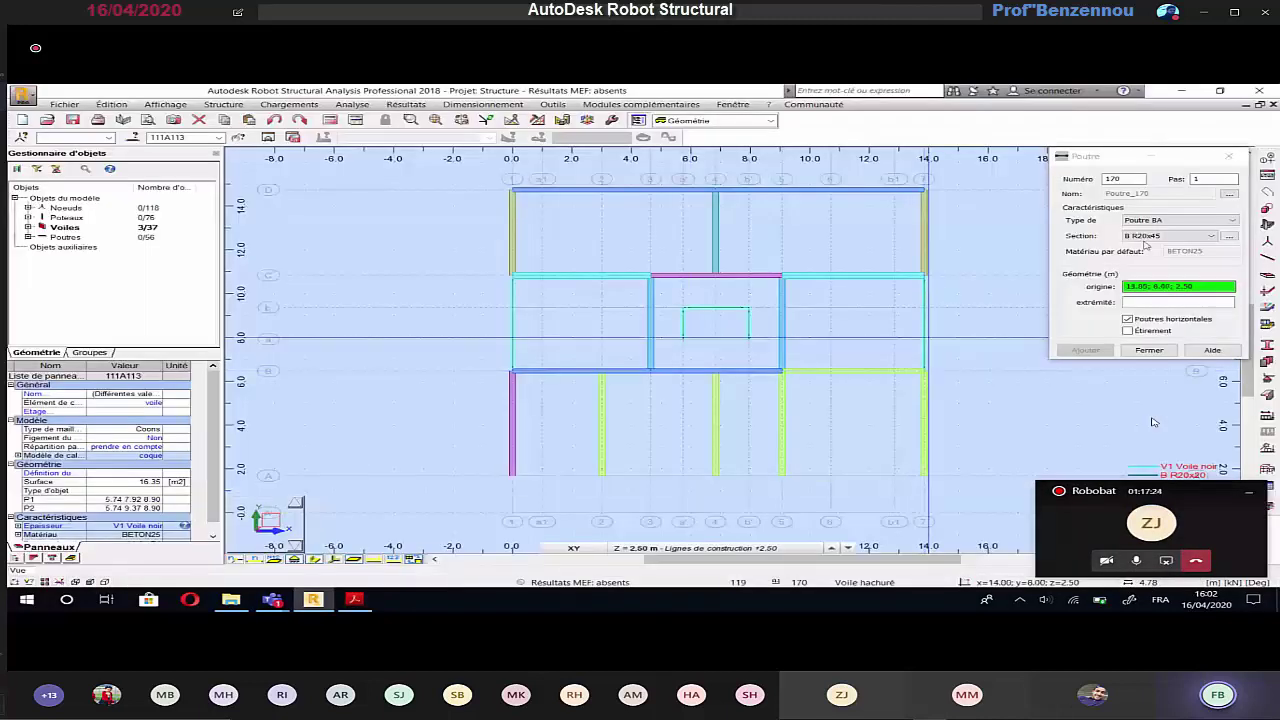
click(1146, 238)
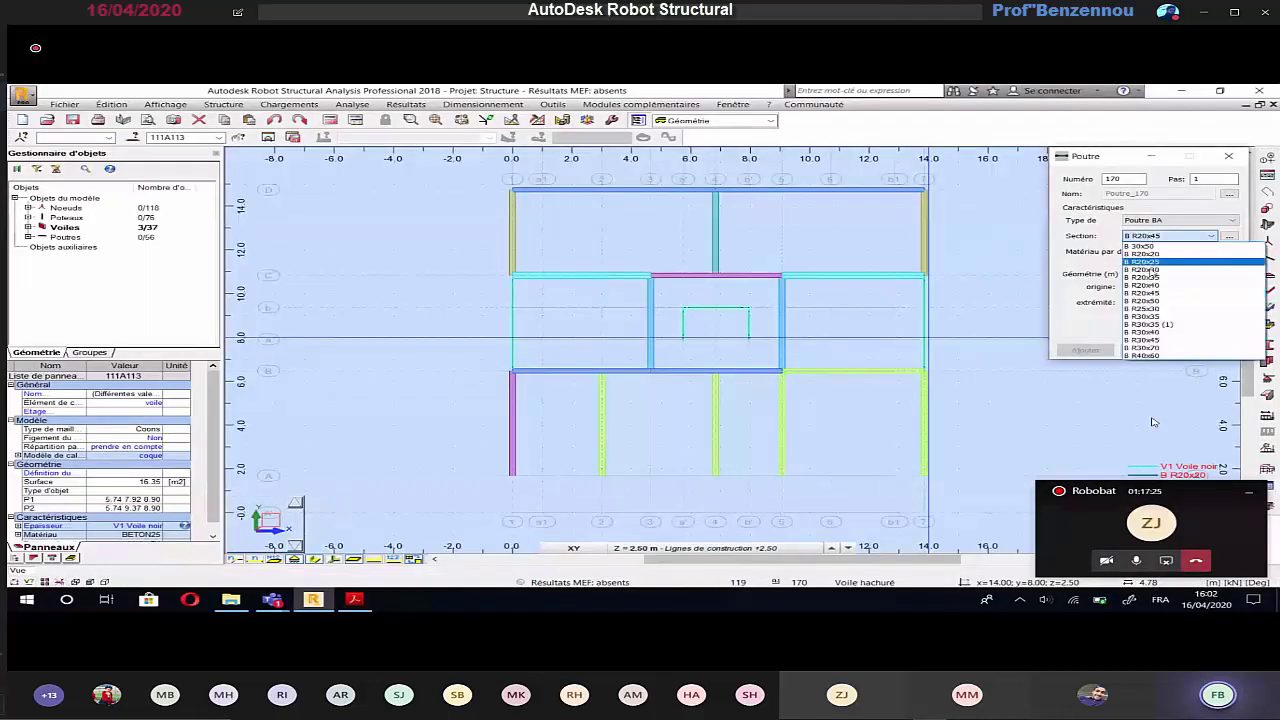
click(1145, 269)
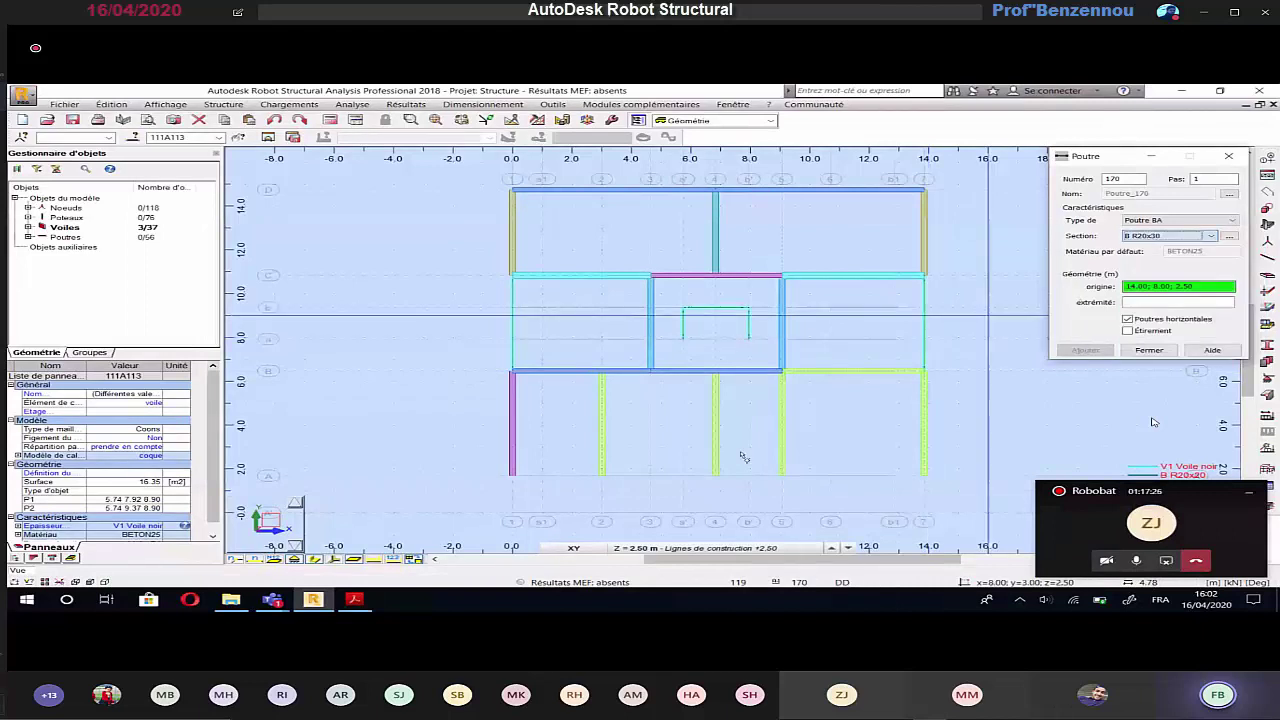
click(512, 477)
click(601, 475)
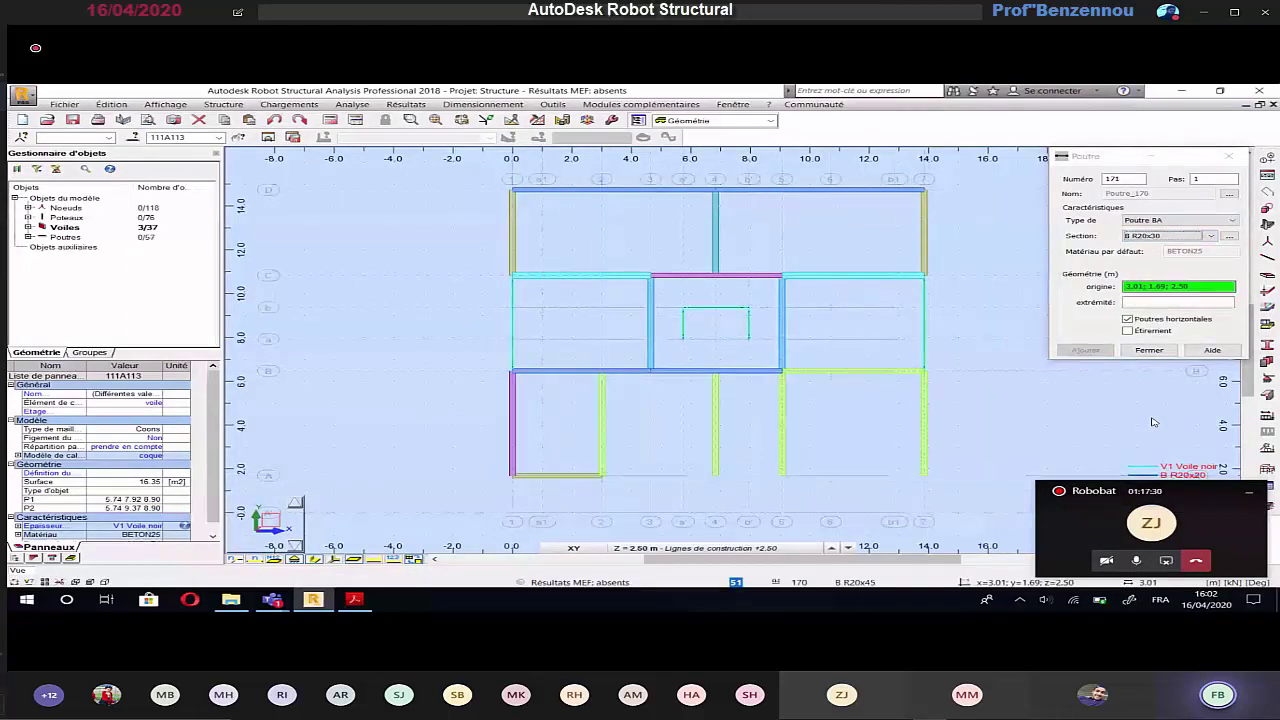
click(601, 475)
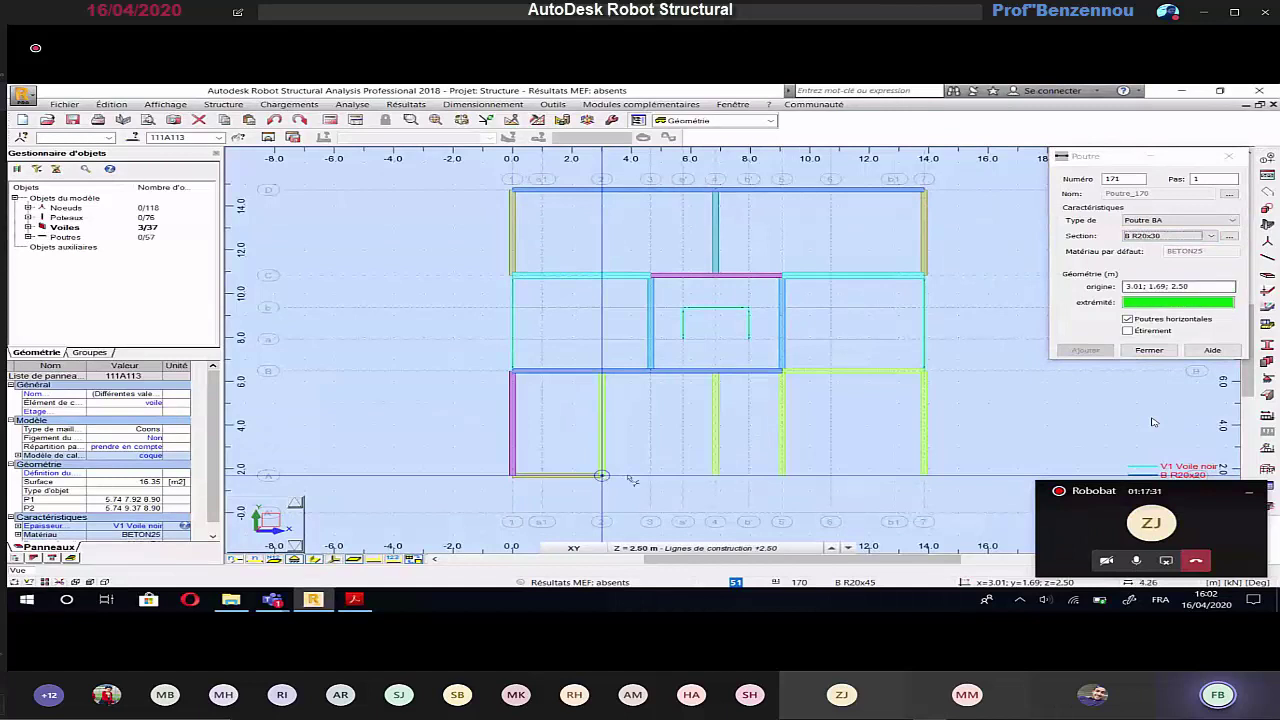
click(716, 475)
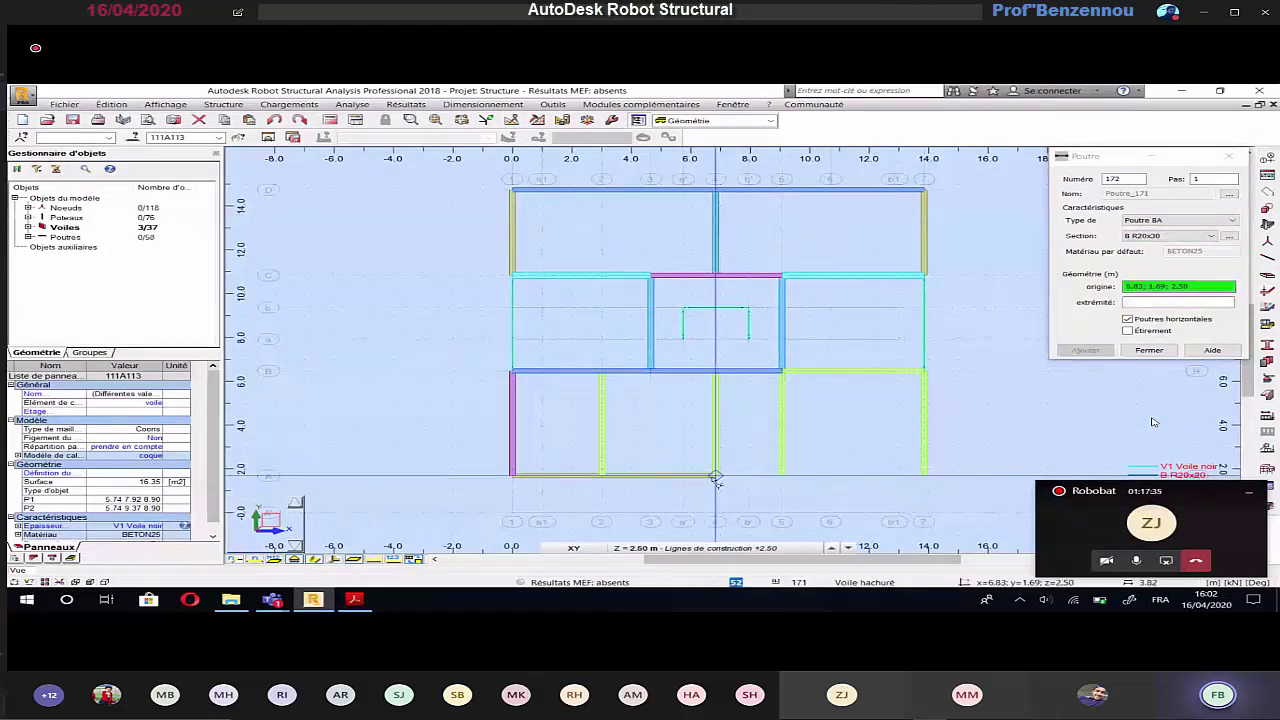
click(716, 476)
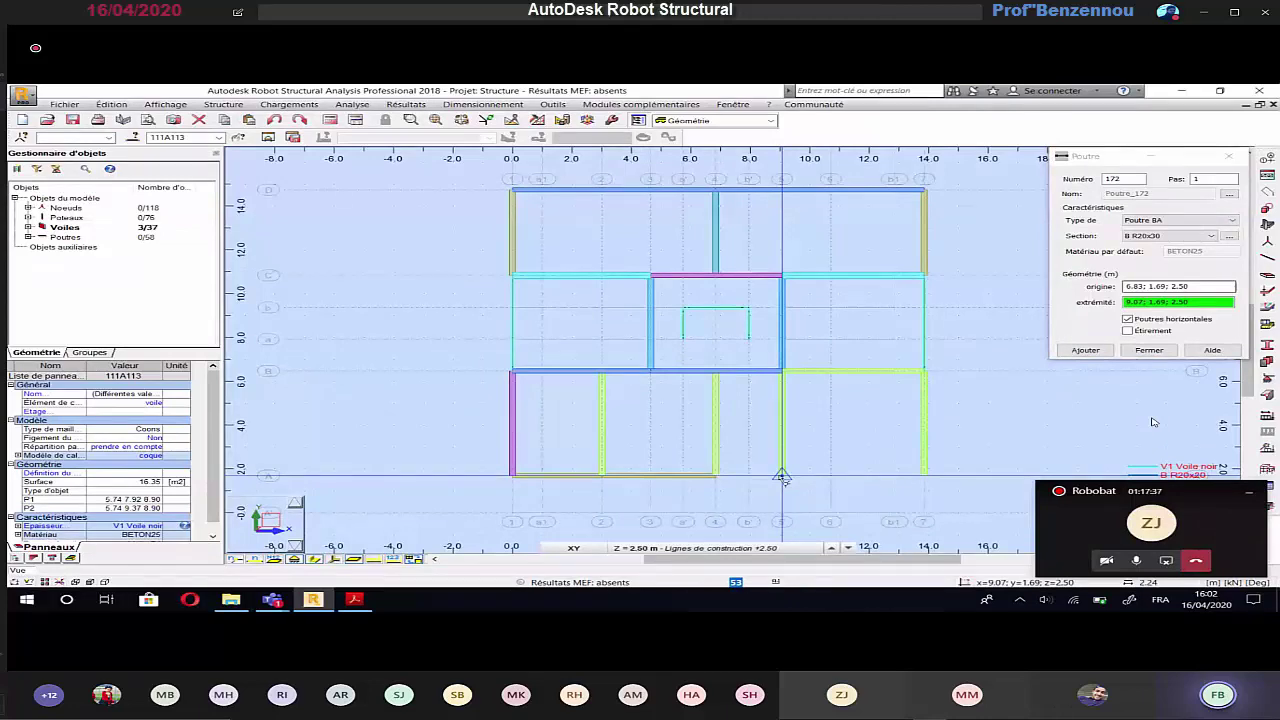
click(781, 476)
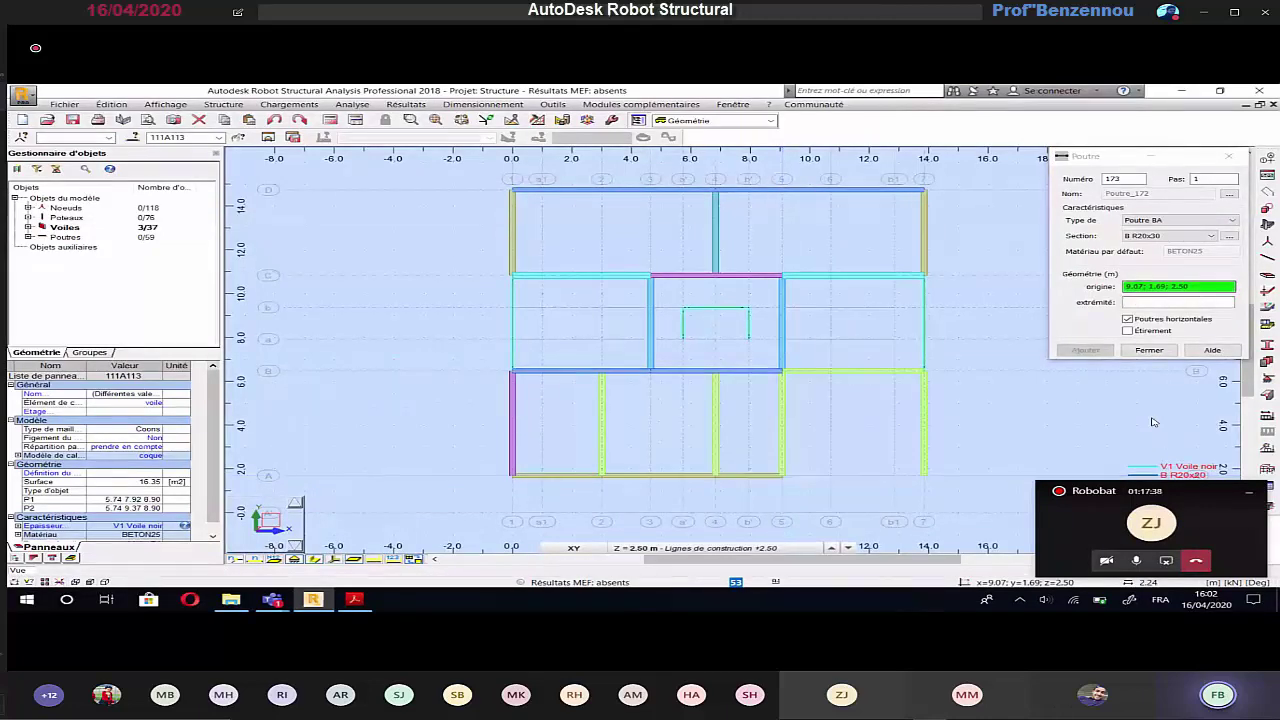
Step: Check the PH RDCH plan for the beam section on axis A between axes 5 and 7, and bring up the floor plan on page 5
key(alt+Tab)
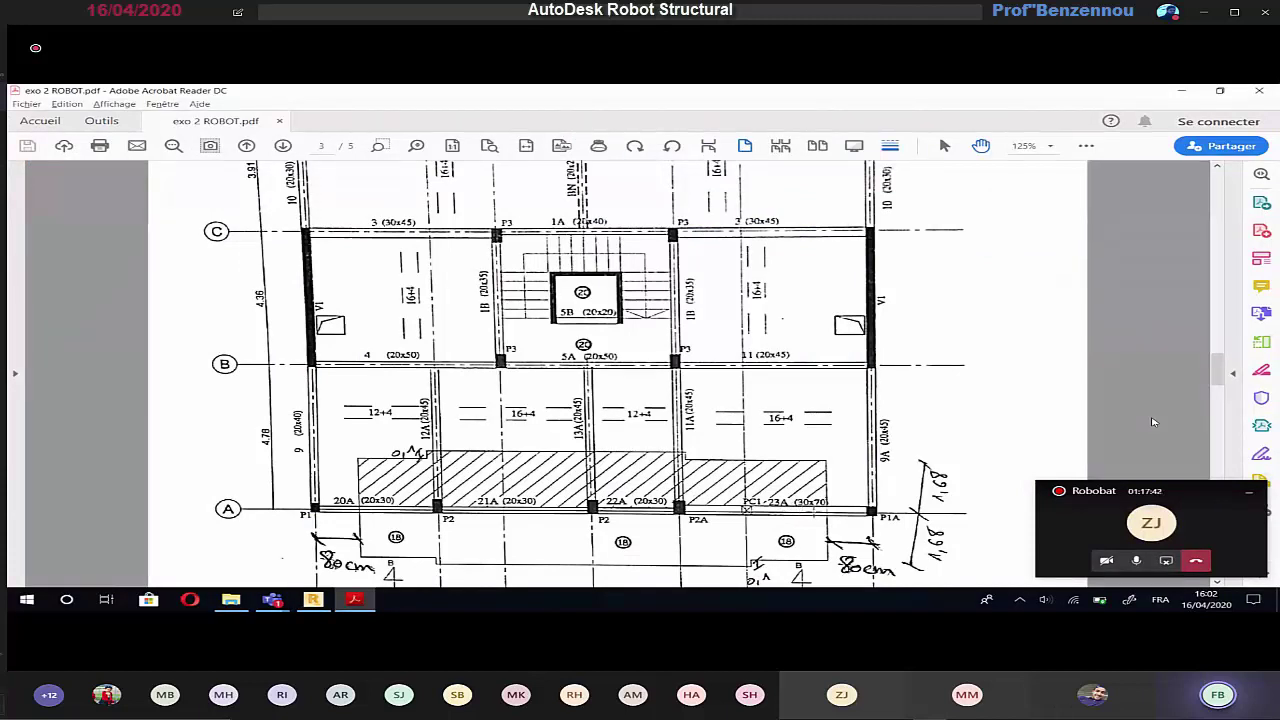
key(alt+Tab)
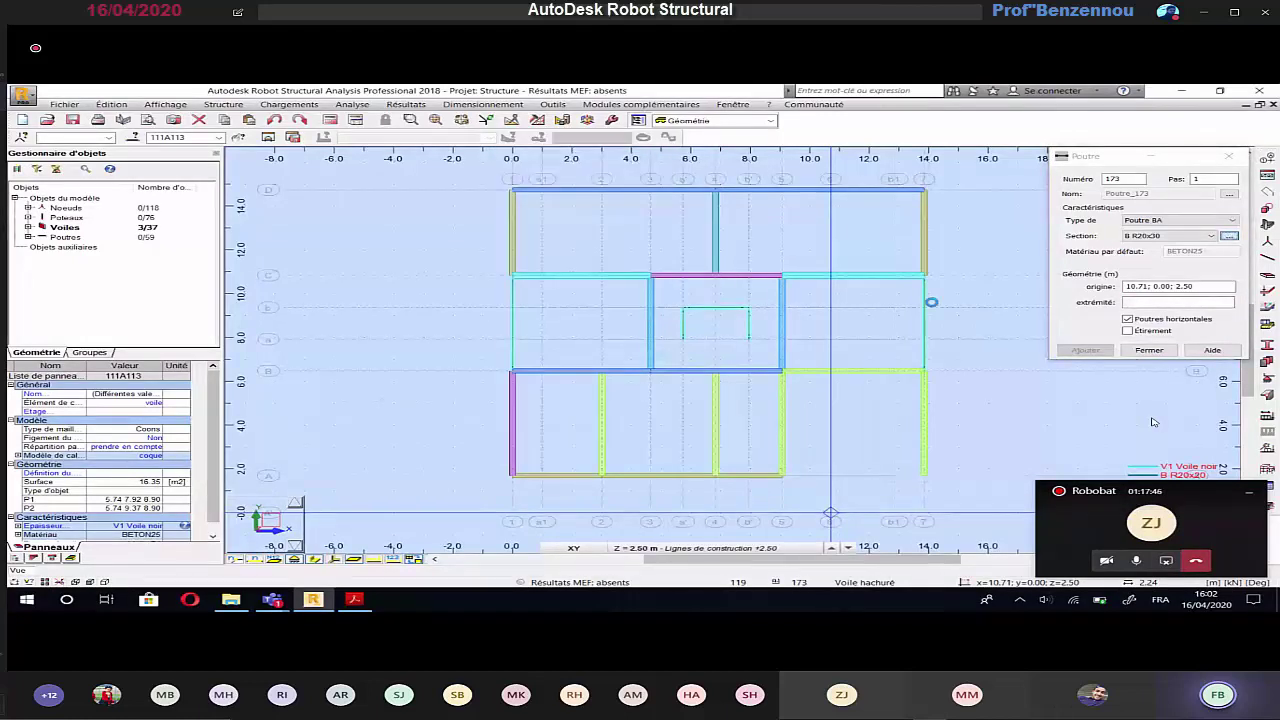
key(alt+Tab)
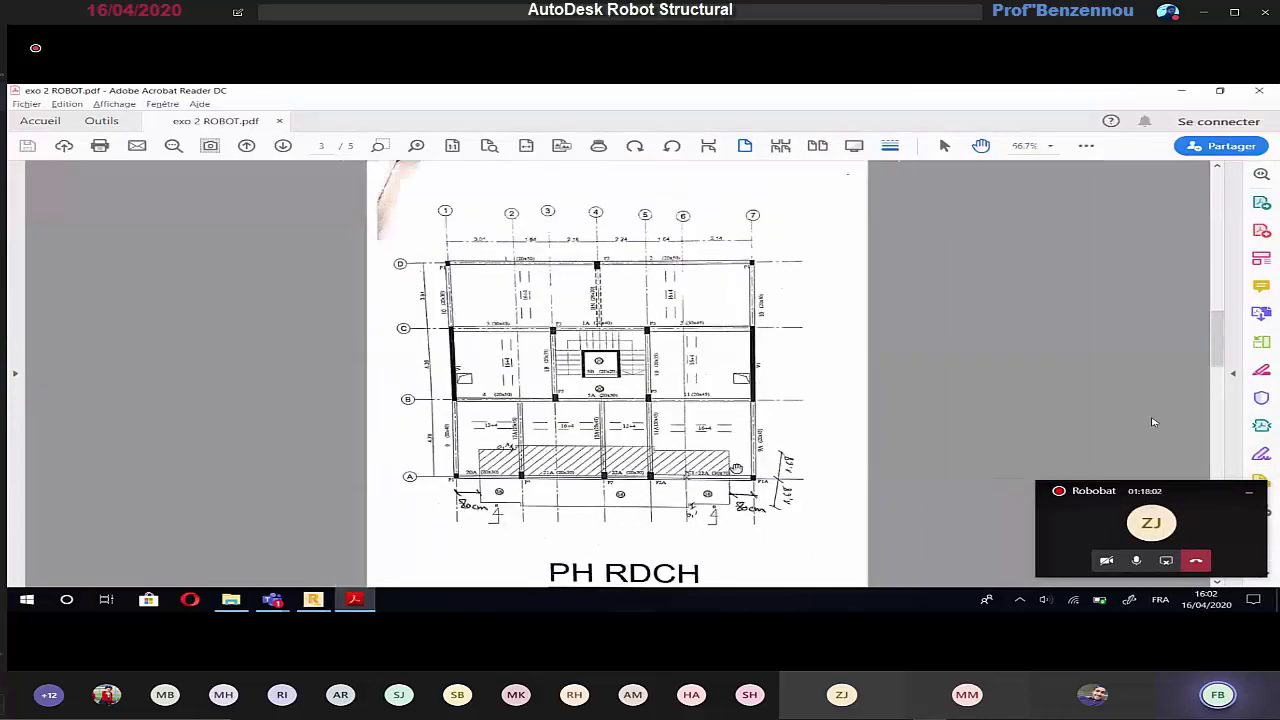
scroll(1153, 422, down, 3)
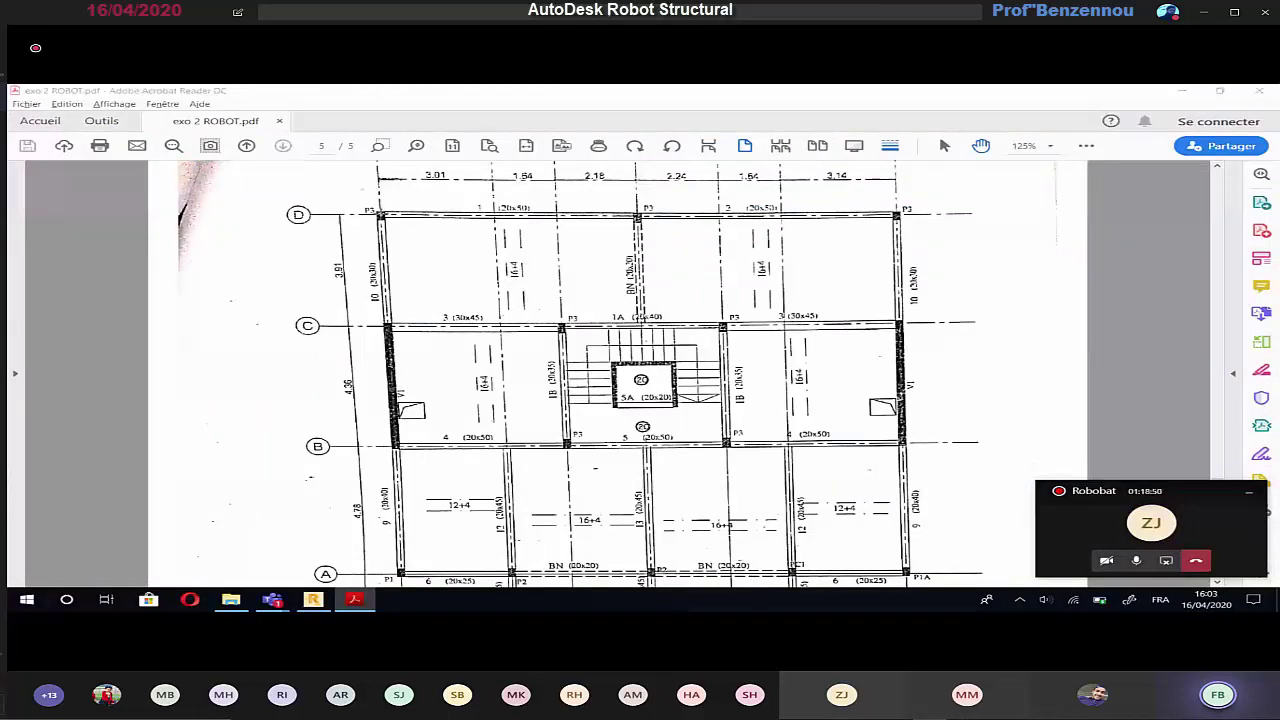
Step: Draw the 20x30 cm beams on axes 1 and 7, between axes C and D, at level +5.70 m
key(alt+Tab)
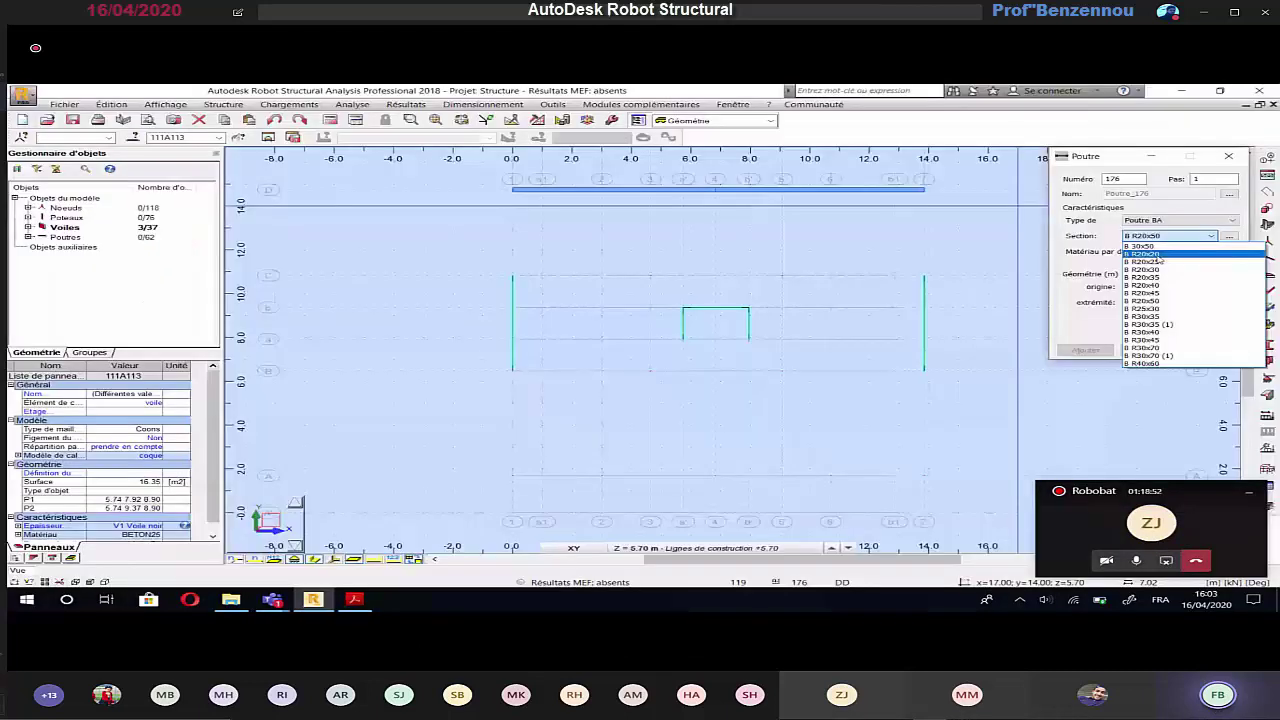
click(1158, 261)
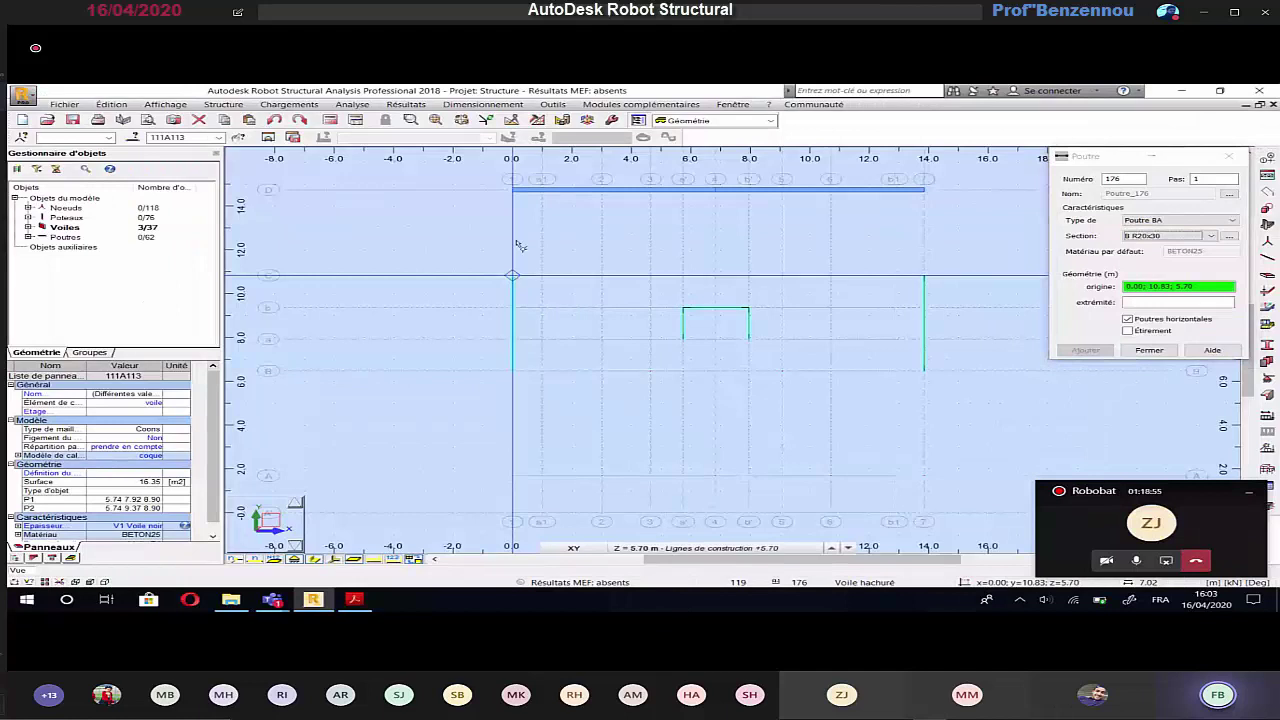
click(512, 189)
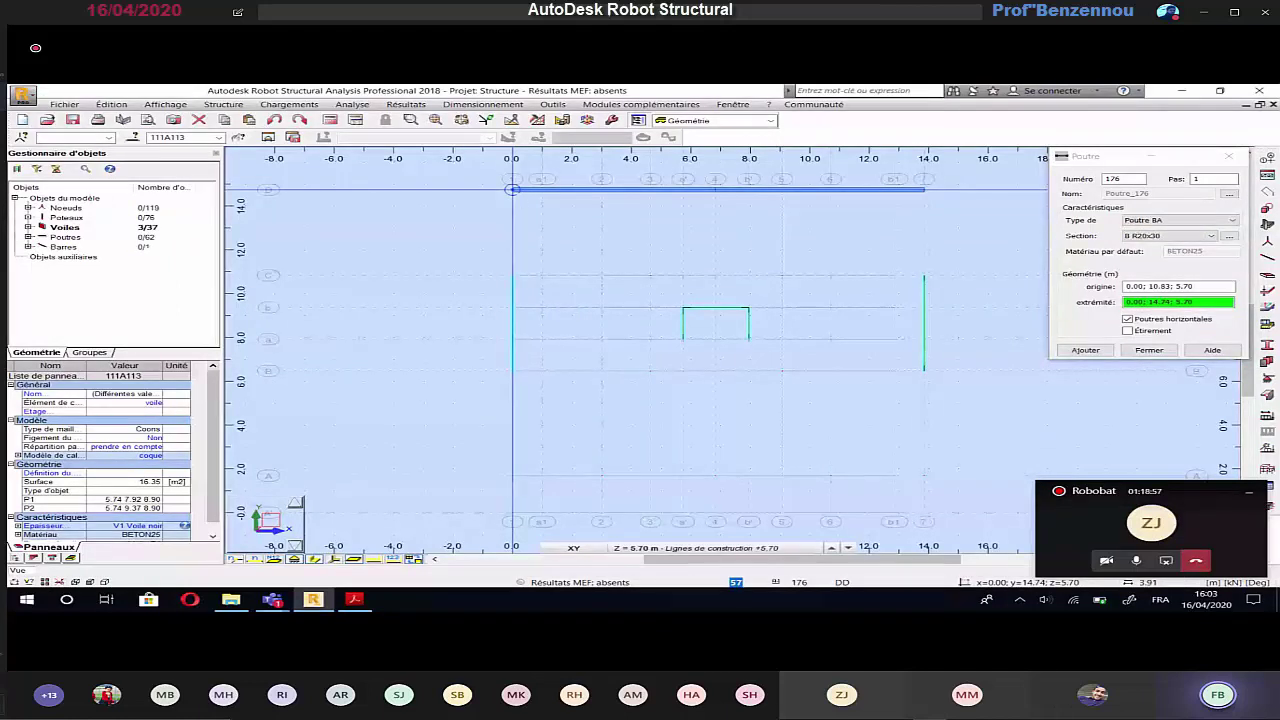
click(512, 189)
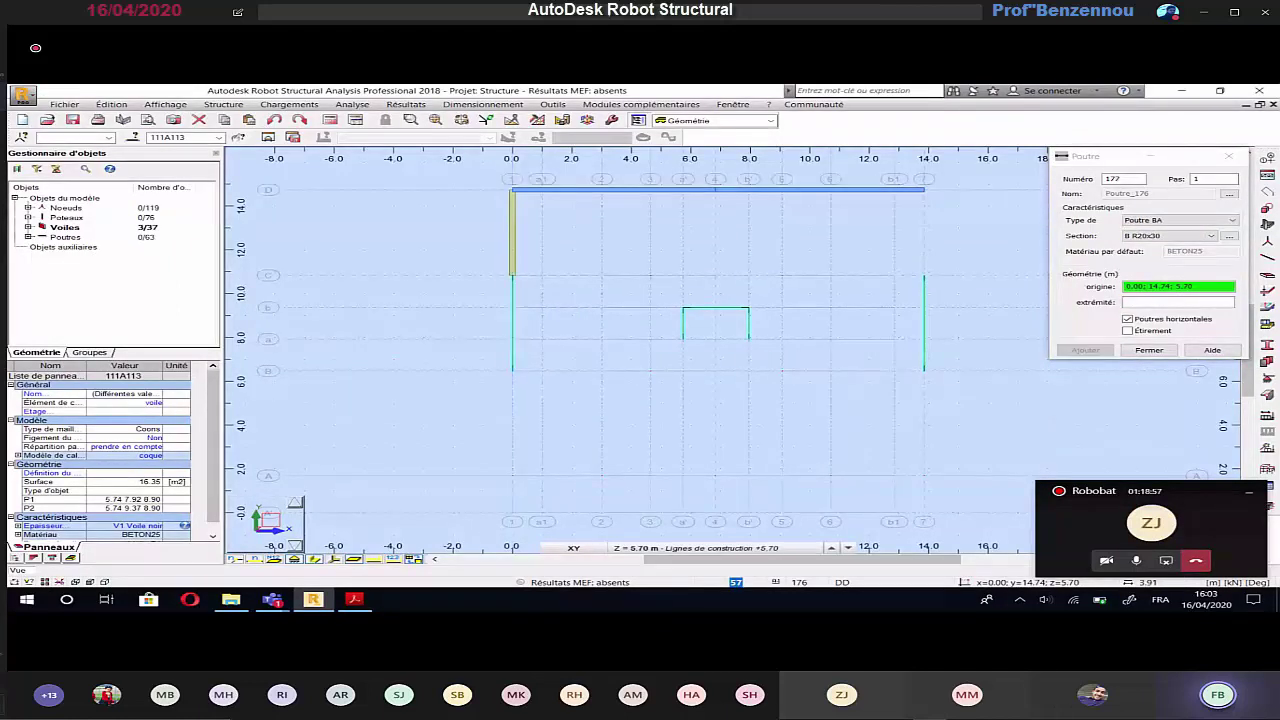
click(925, 272)
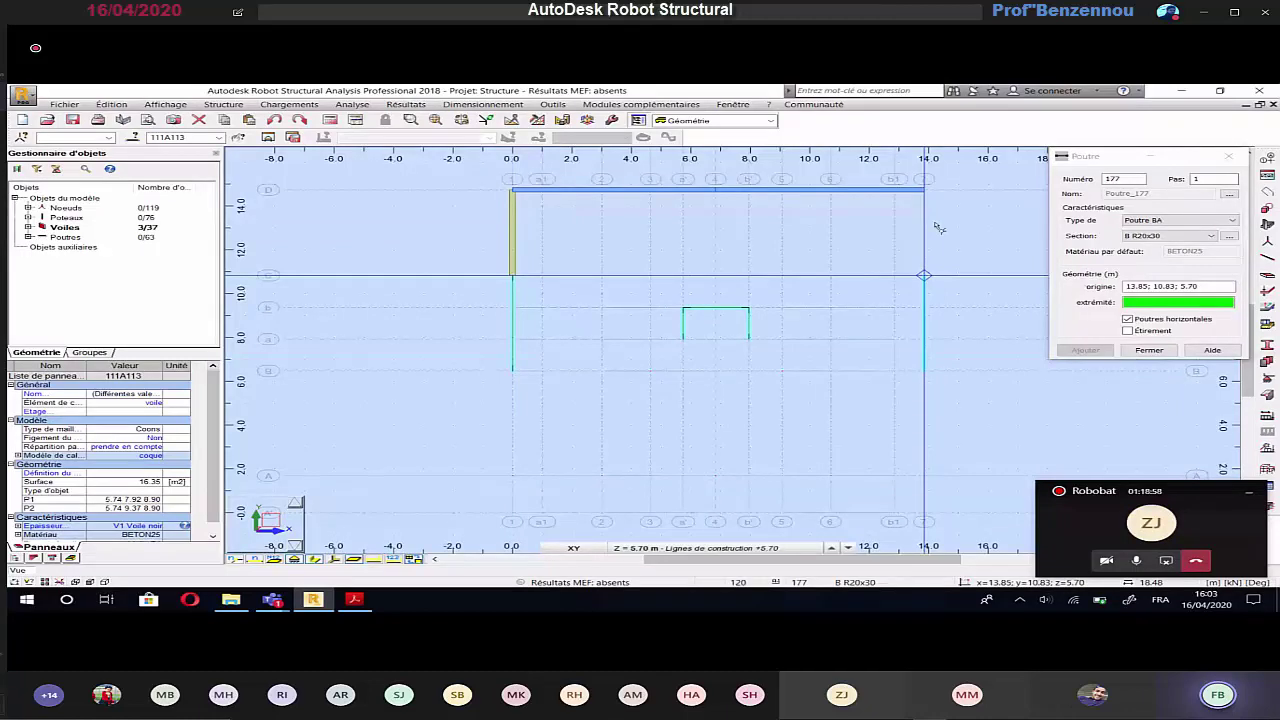
Step: Check the floor plan and draw the 20x20 cm beam on axis 4, between axes C and D
key(alt+Tab)
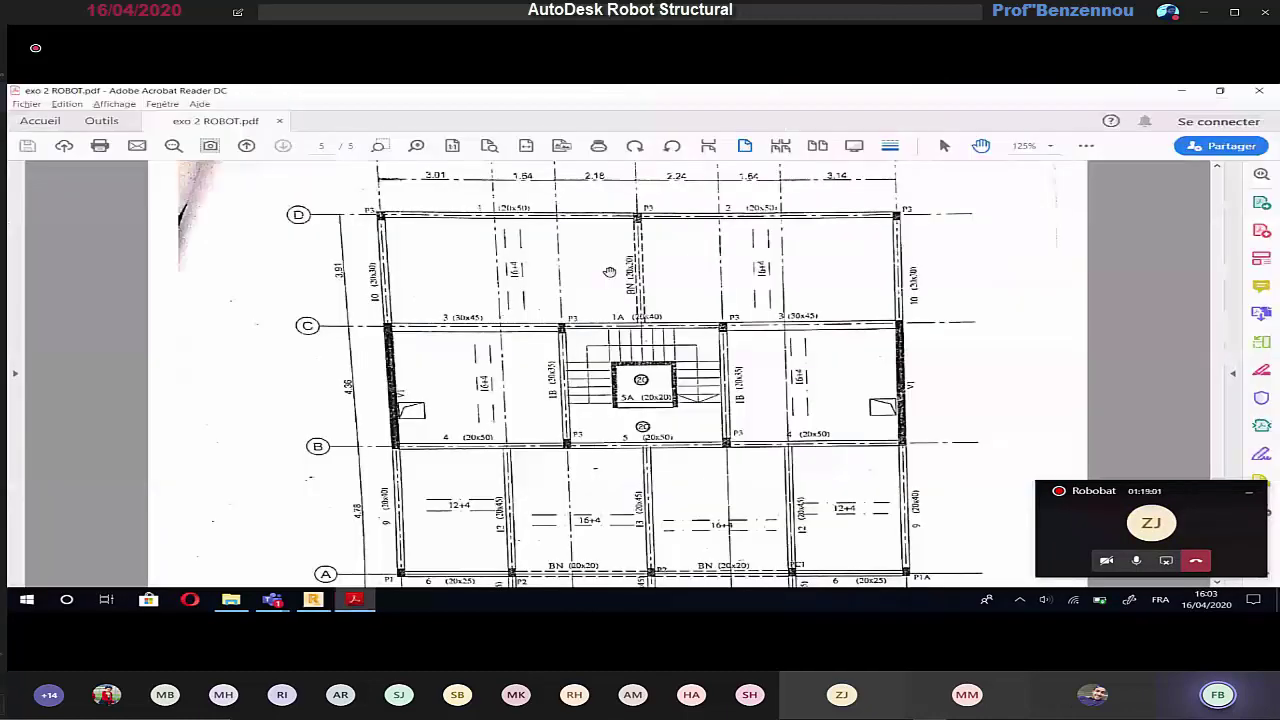
key(alt+Tab)
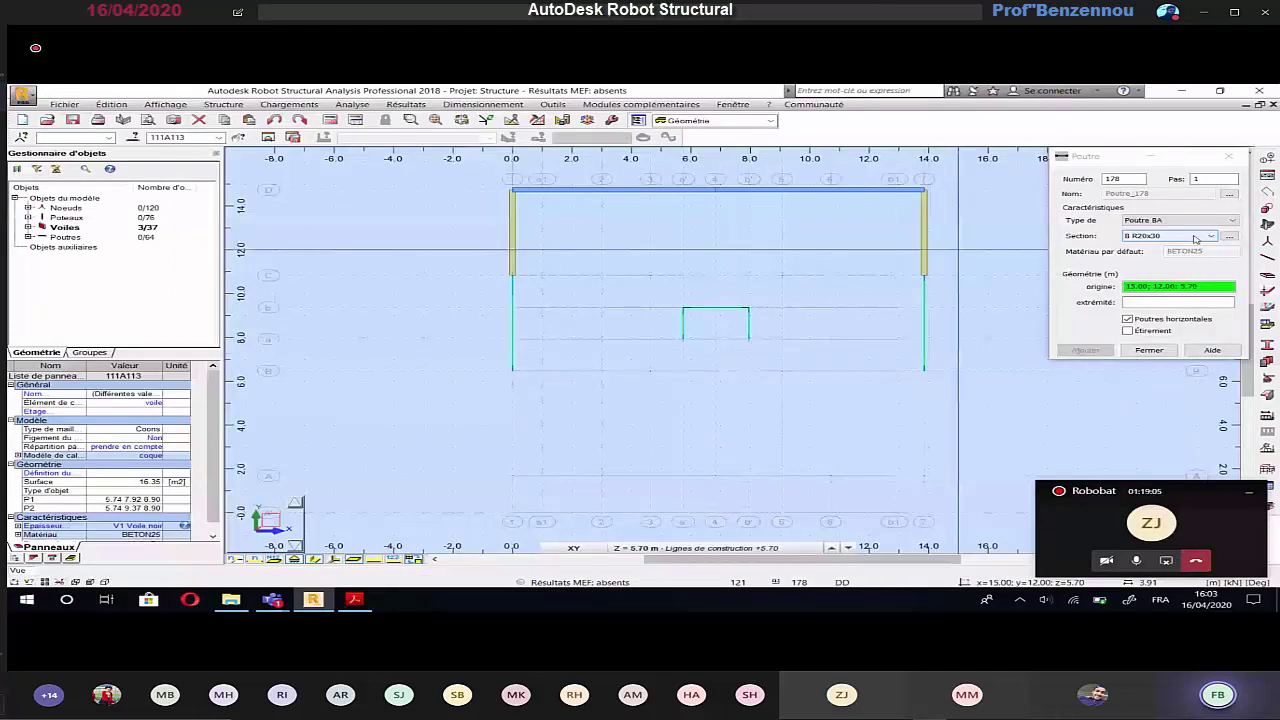
click(1195, 238)
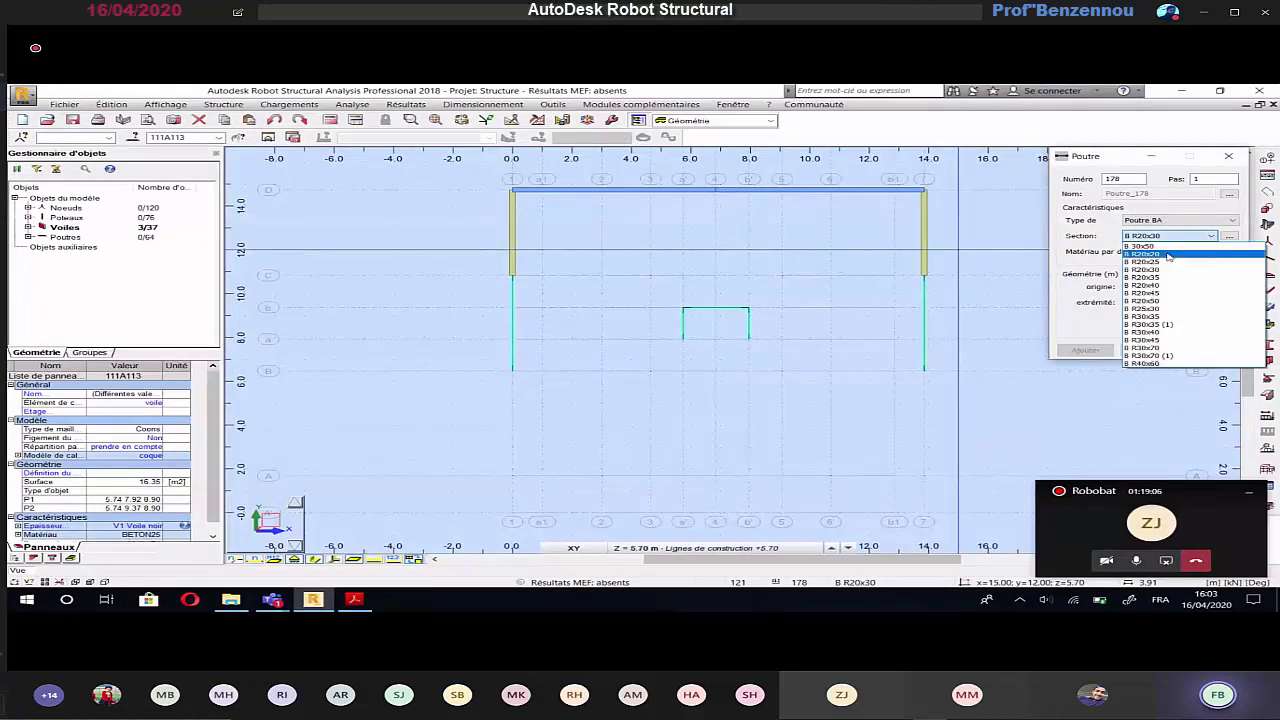
click(1150, 246)
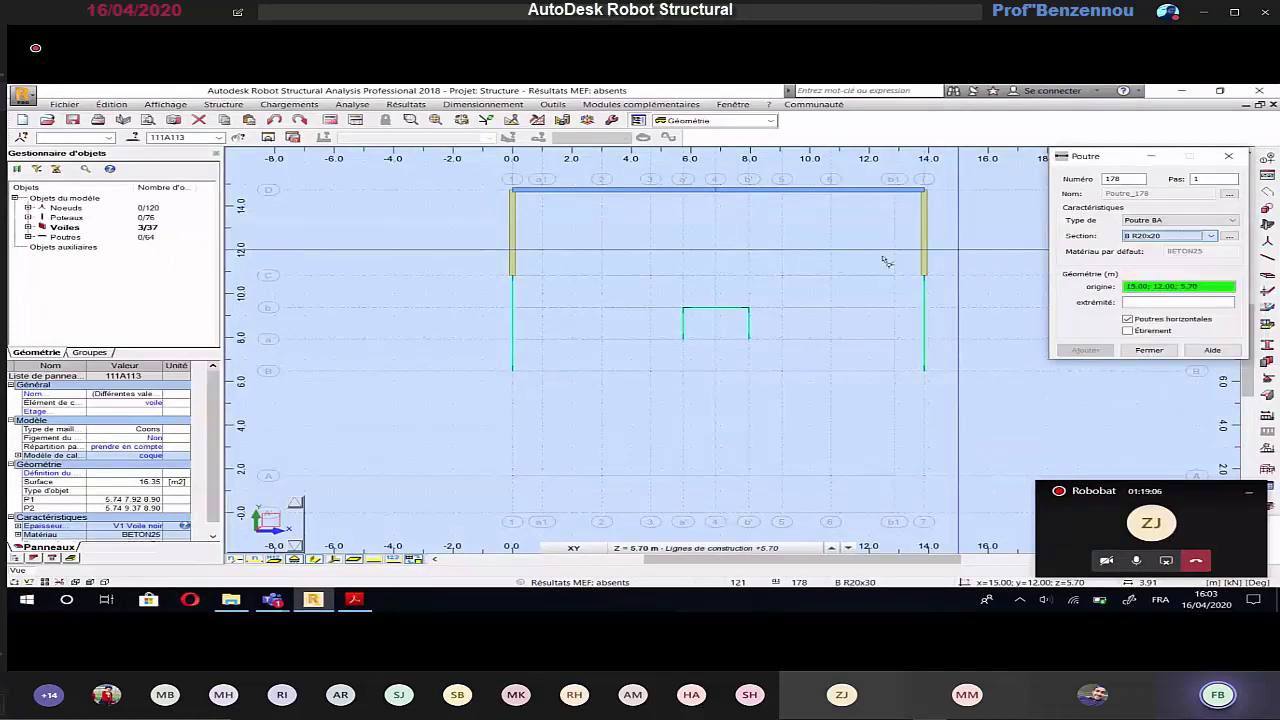
click(718, 238)
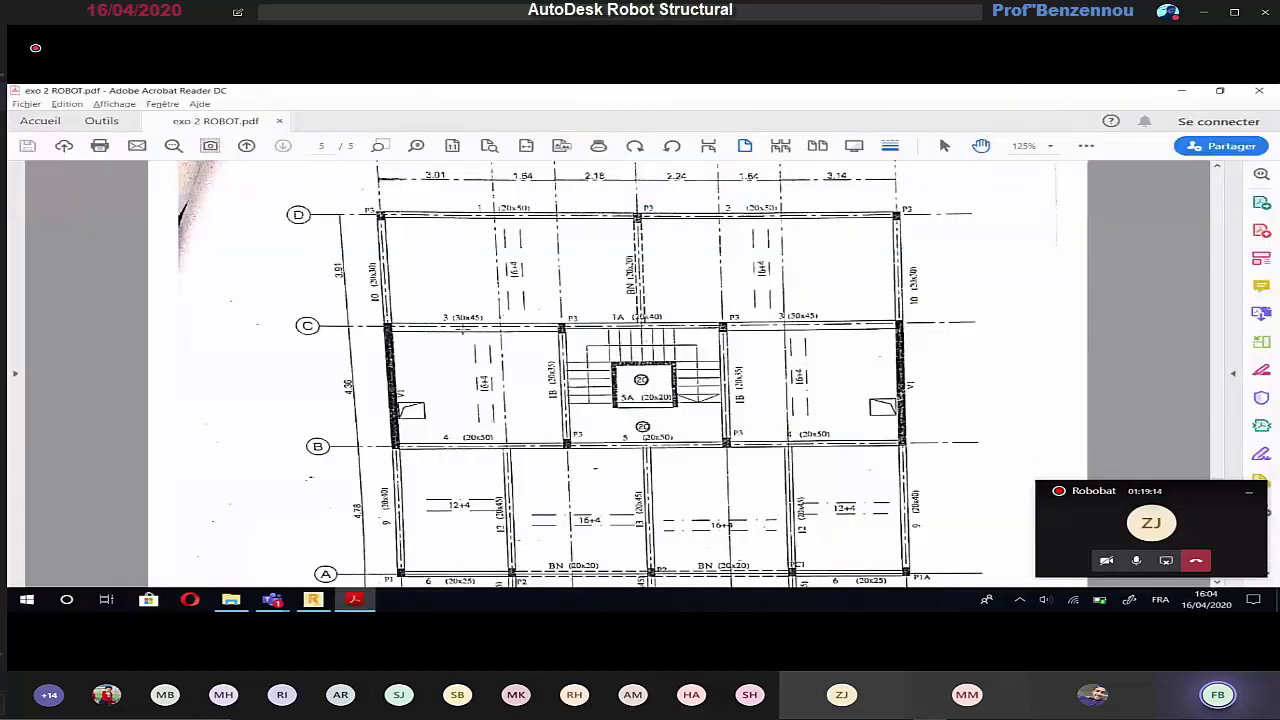
Step: Draw the beams along axis C: 30x45 cm between axes 1–3 and 5–7, and 20x40 cm between axes 3 and 5
key(alt+Tab)
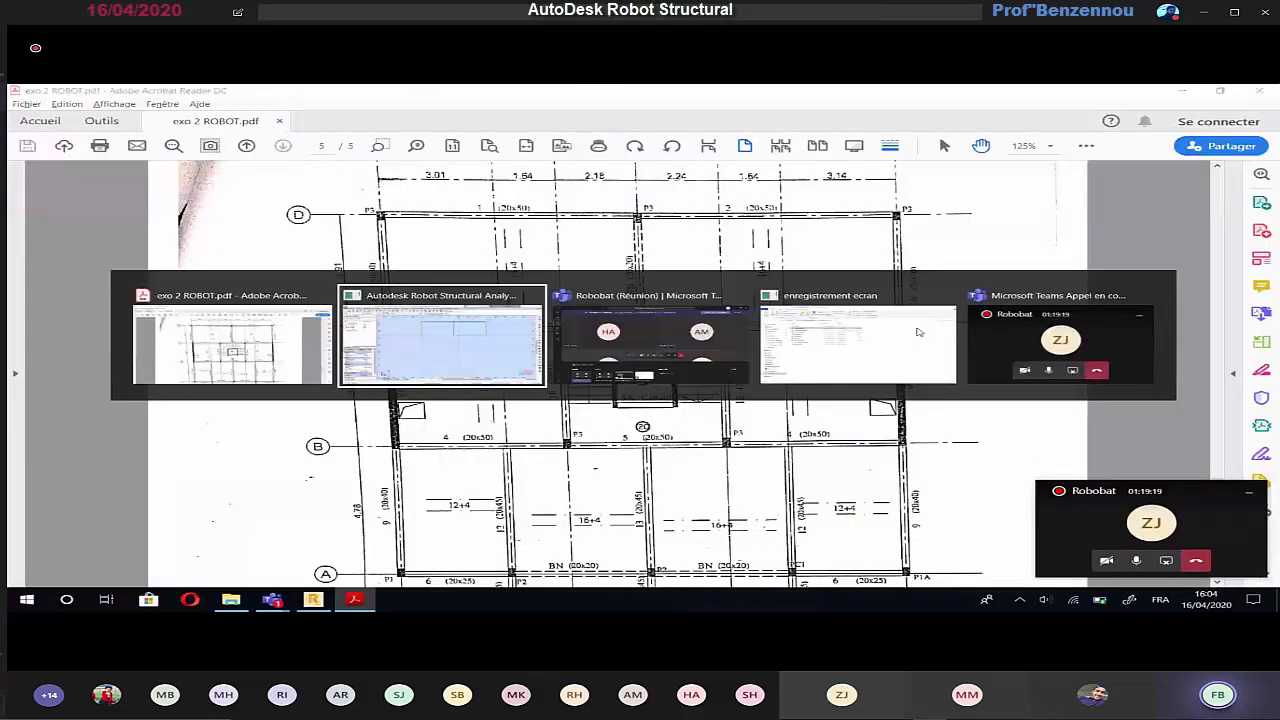
click(1155, 237)
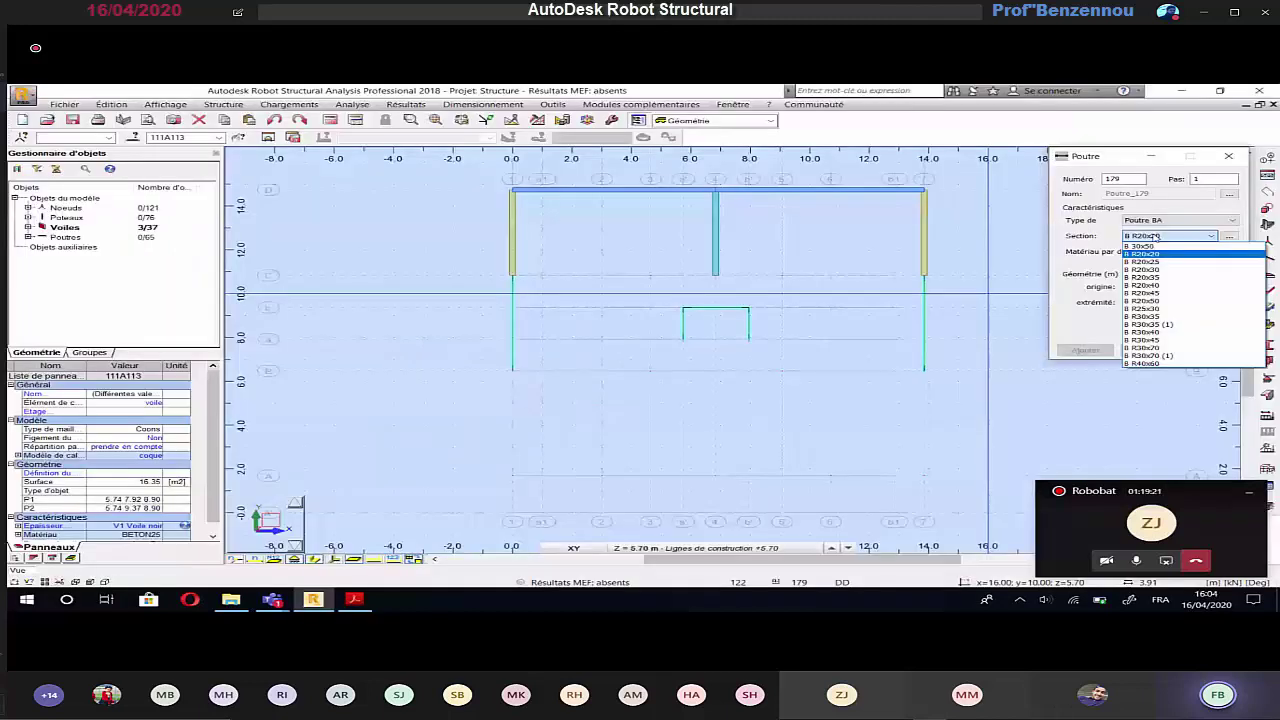
click(1145, 340)
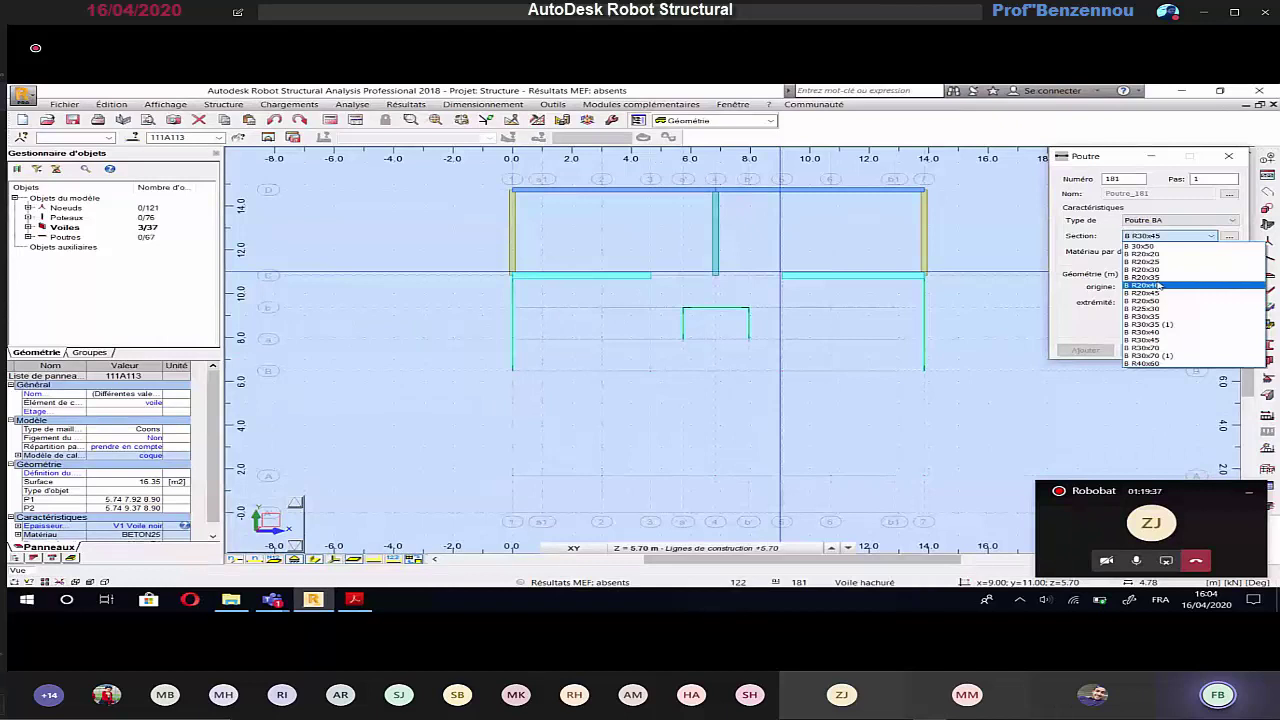
click(1156, 286)
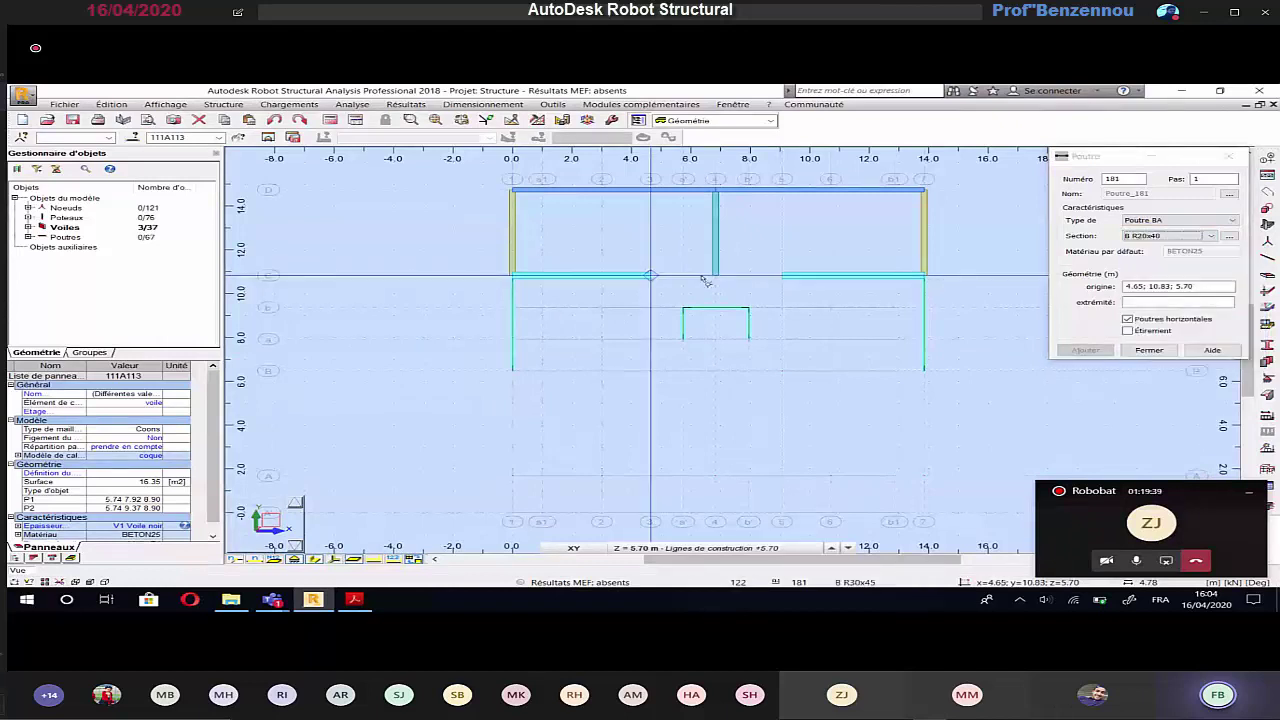
click(782, 276)
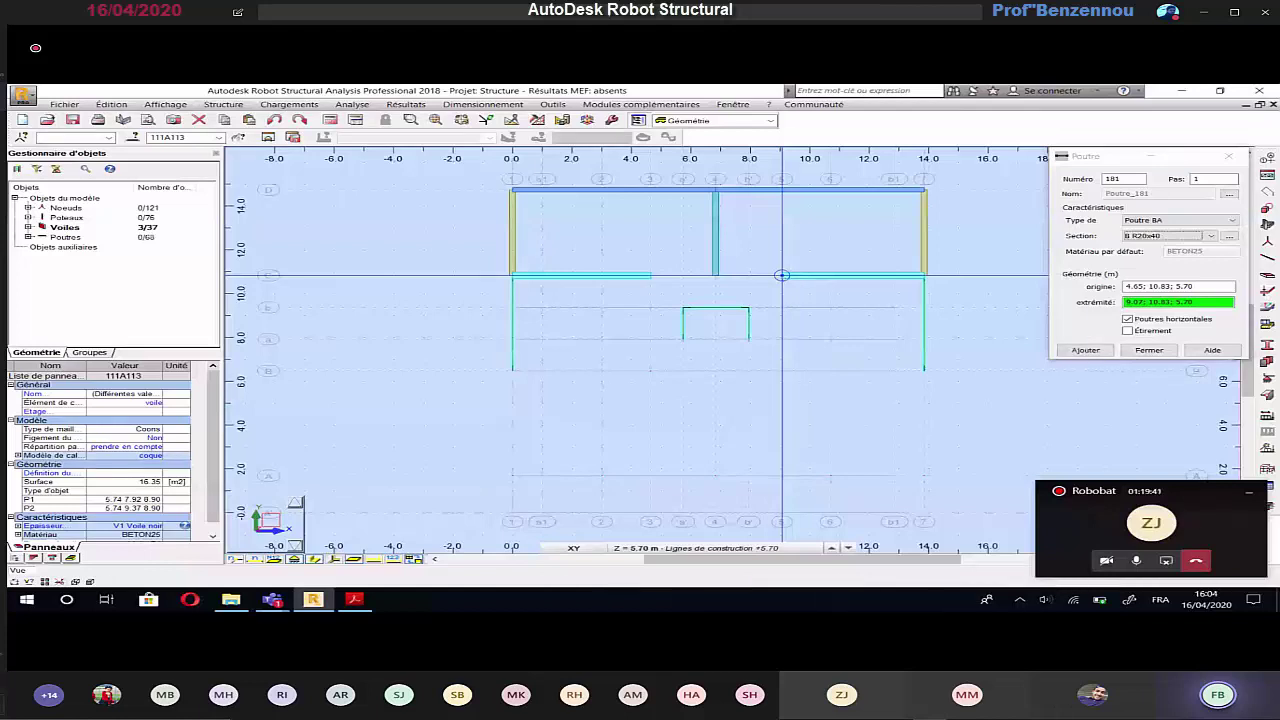
Step: Check the plan and draw the two 20x35 cm beams on axes 3 and 5, between axes B and C
key(alt+Tab)
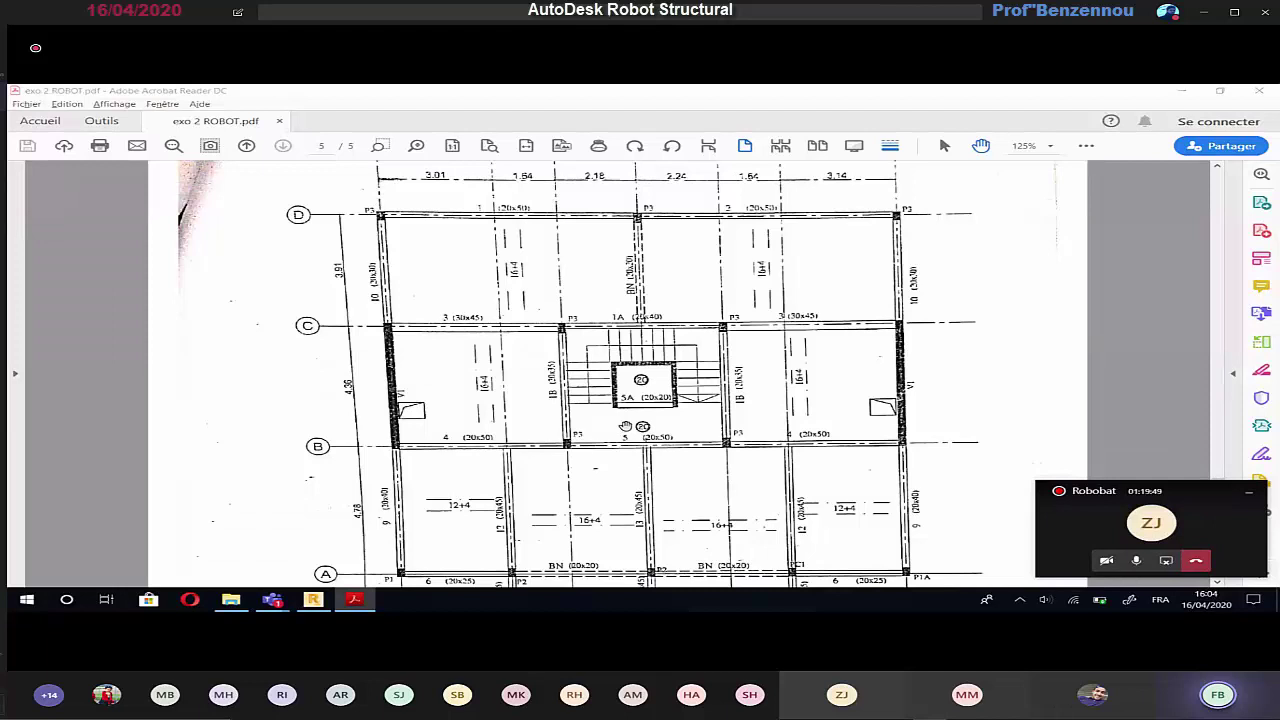
key(alt+Tab)
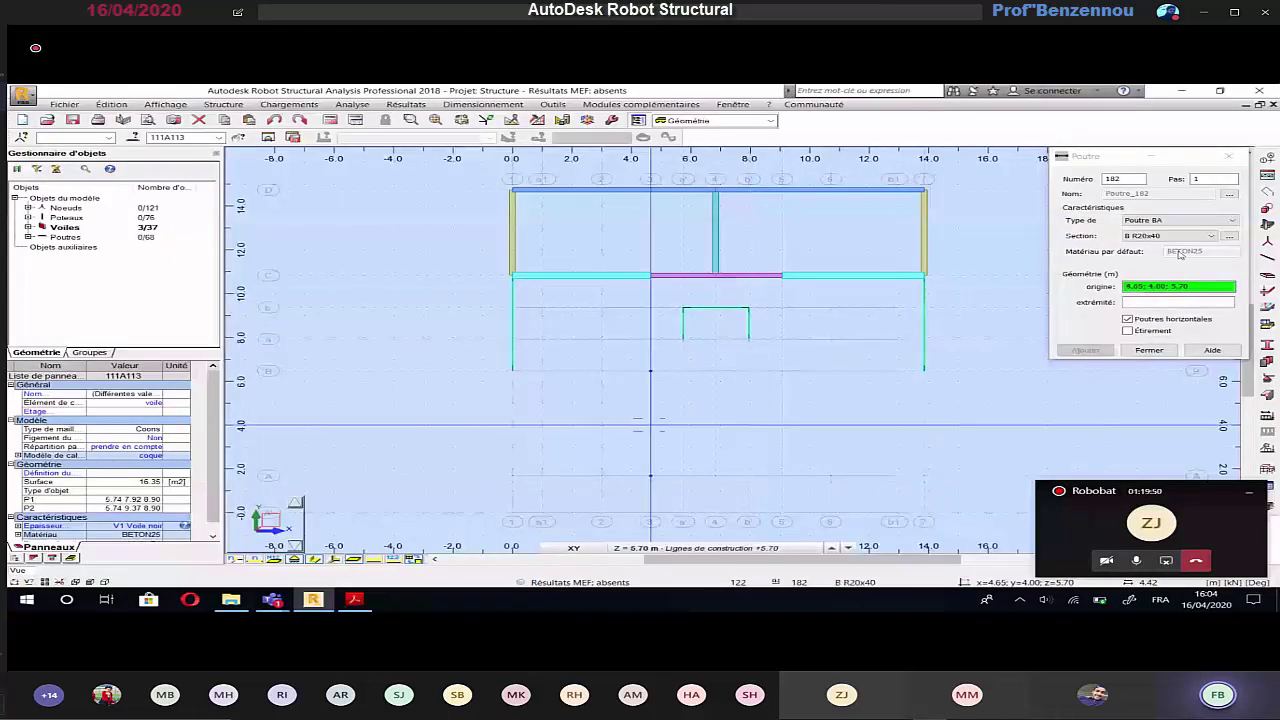
click(1184, 238)
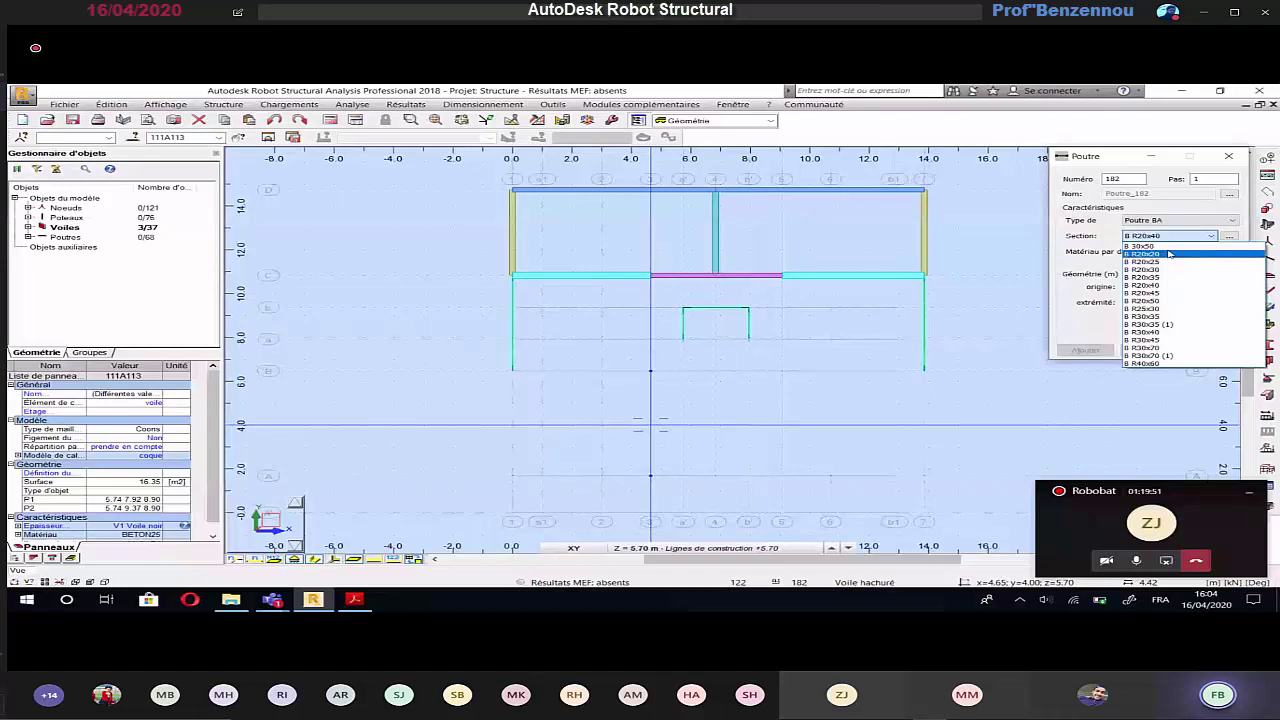
click(1160, 277)
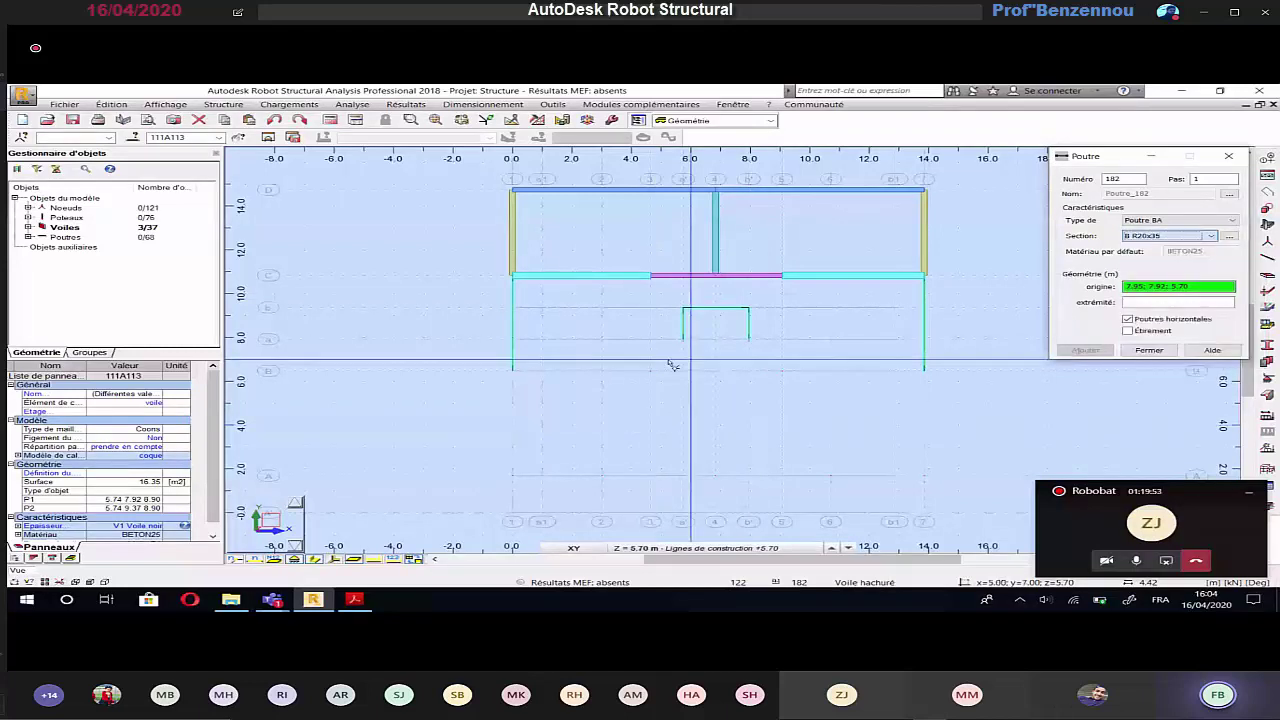
click(651, 371)
click(651, 275)
click(782, 371)
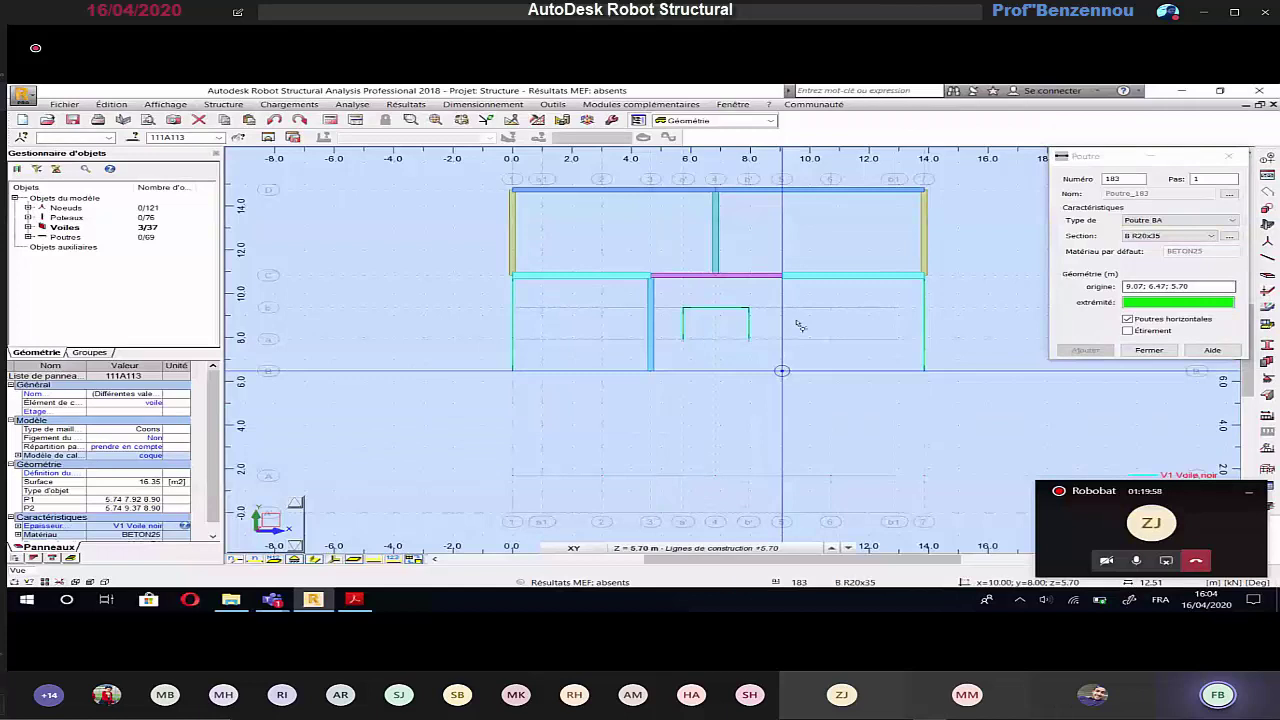
click(782, 275)
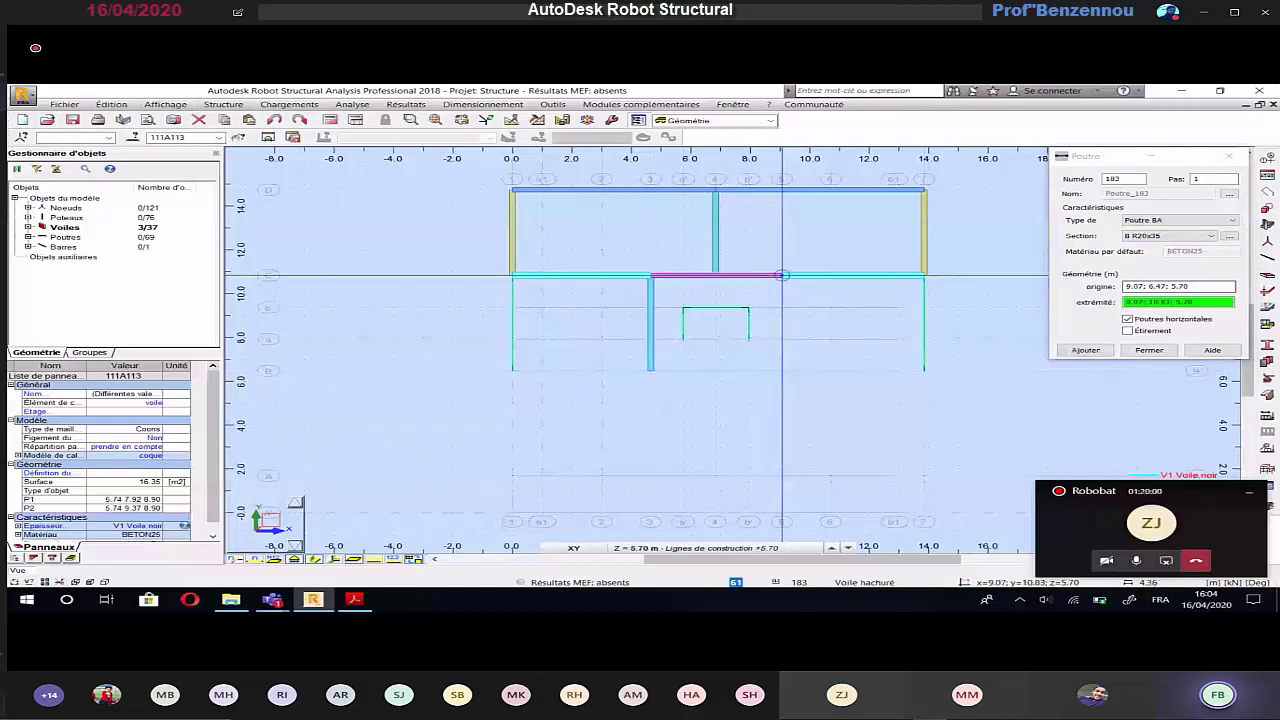
Step: Check the plan and draw three 20x50 cm beams along axis B, between axes 1–3, 3–5 and 5–7
key(alt+Tab)
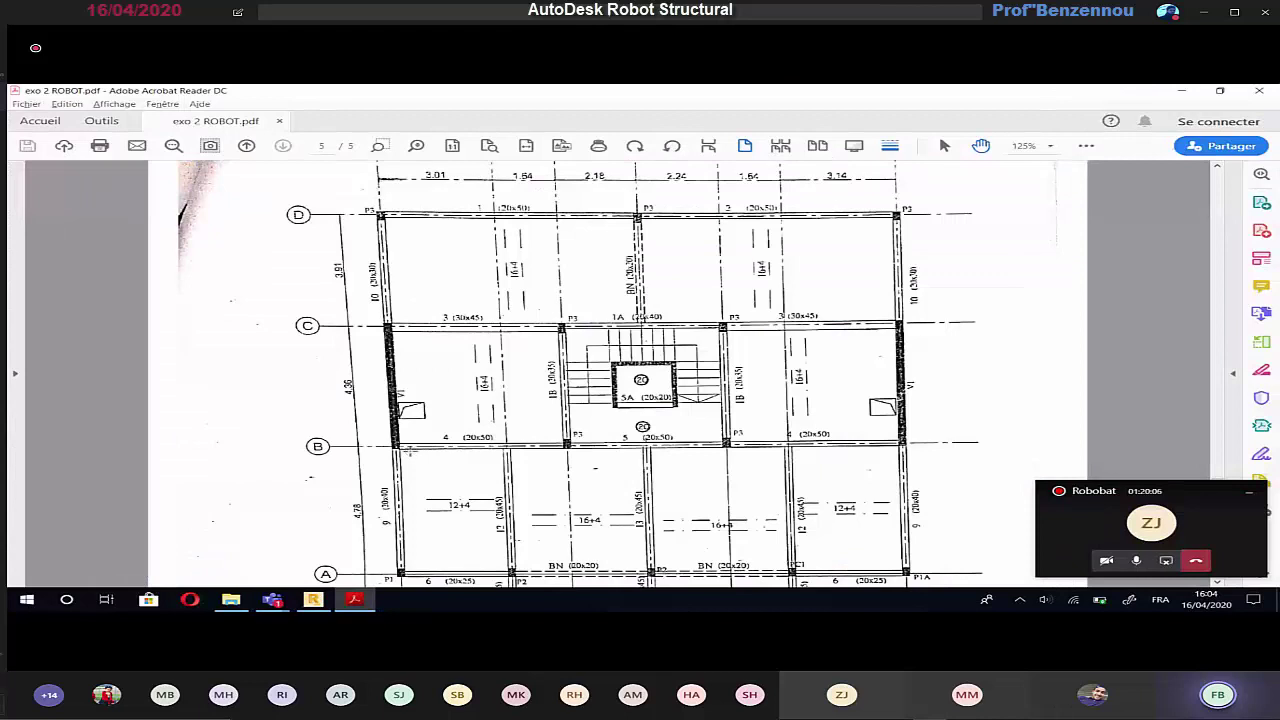
key(alt+Tab)
click(1145, 236)
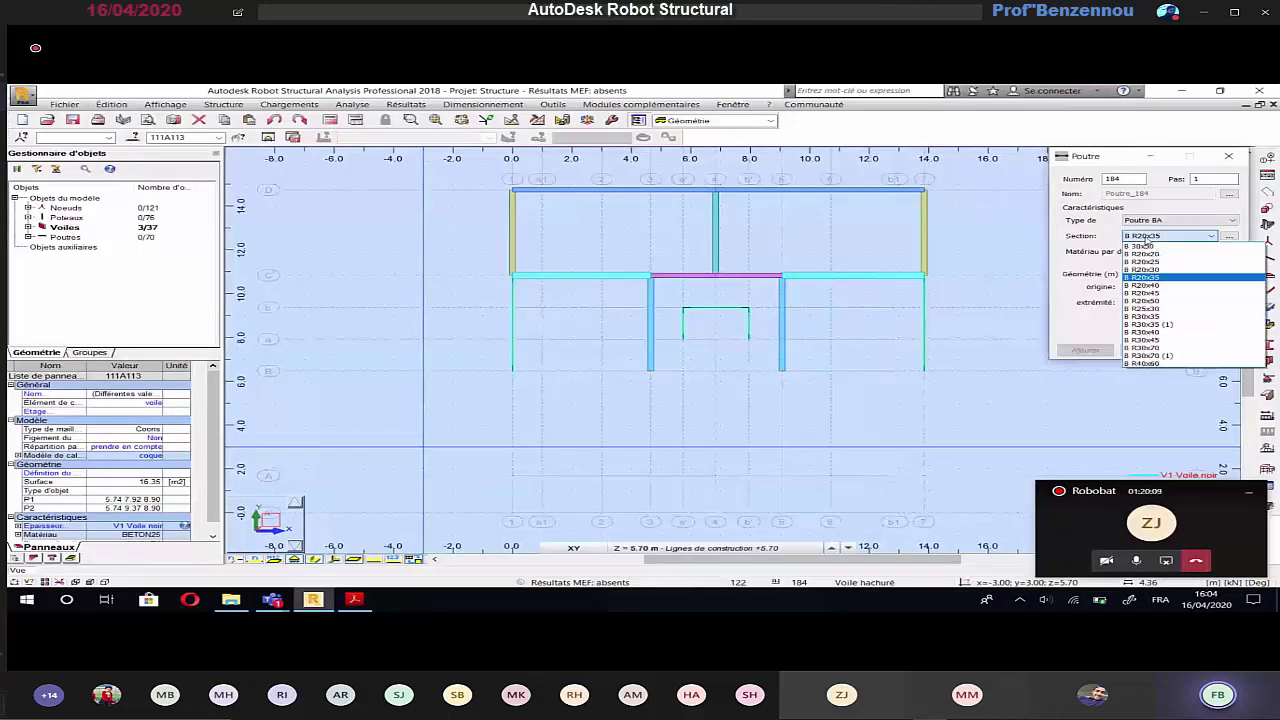
click(1145, 300)
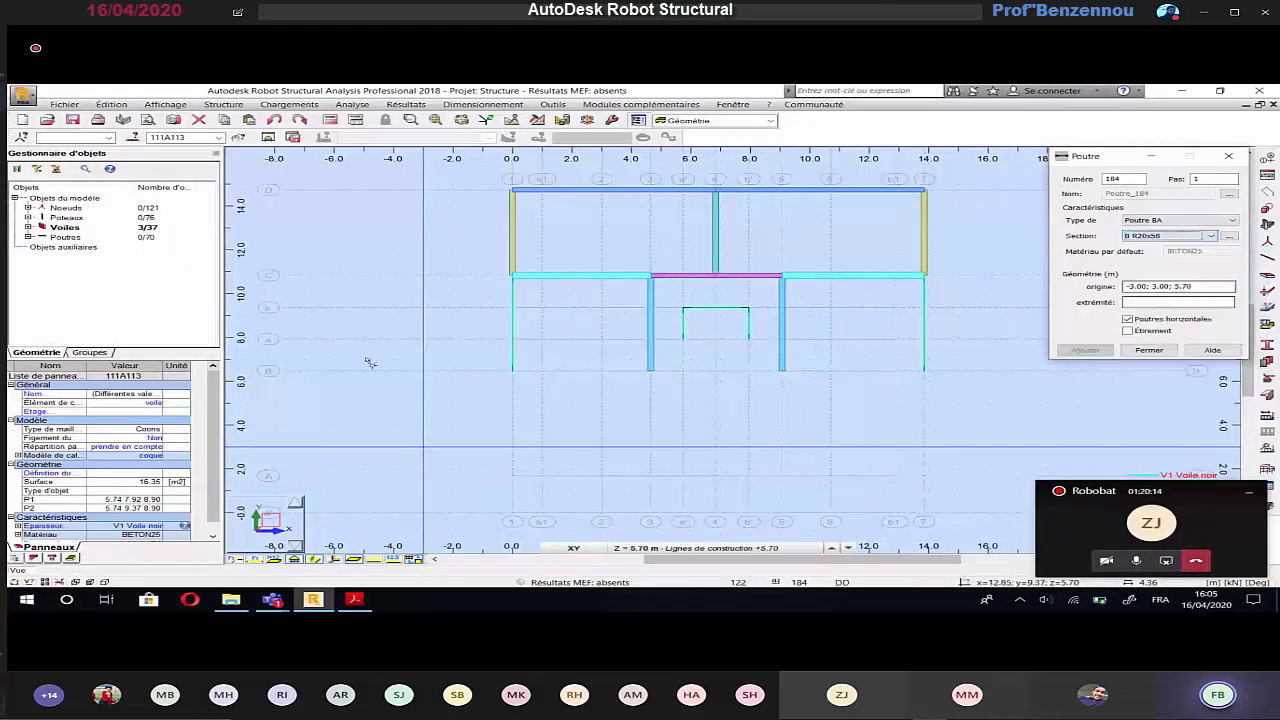
click(511, 370)
click(651, 370)
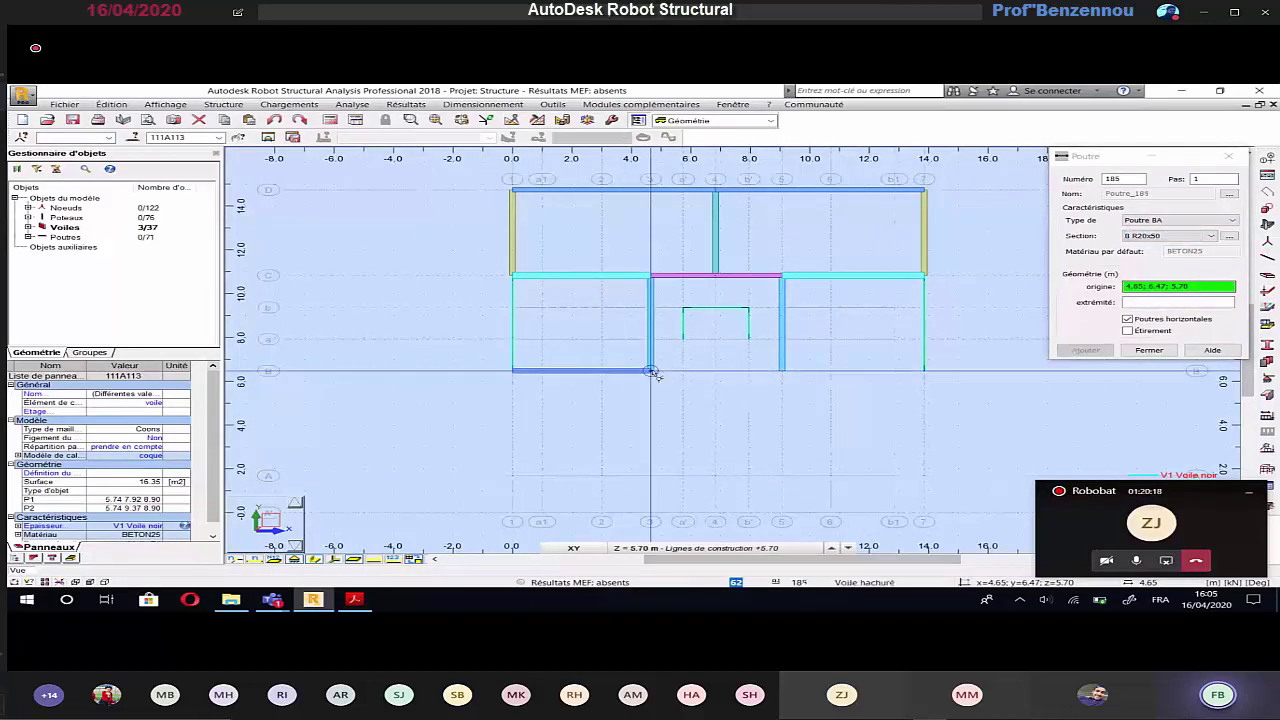
click(783, 370)
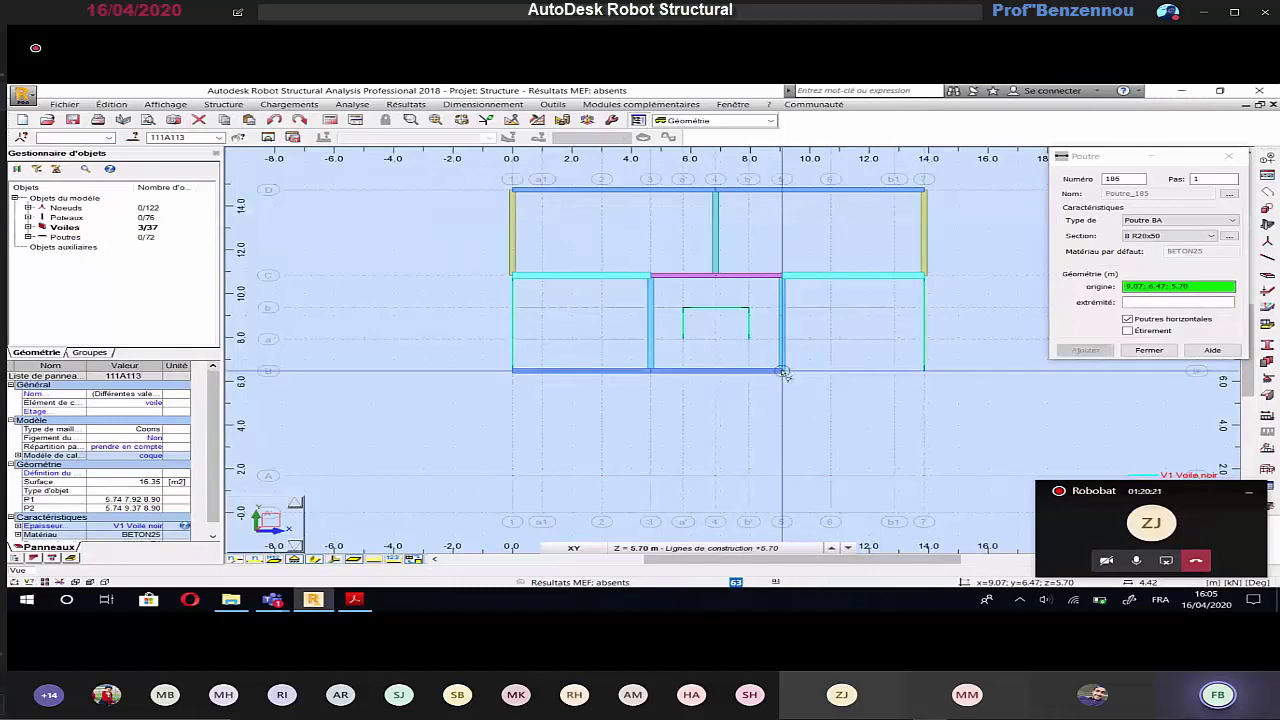
click(783, 371)
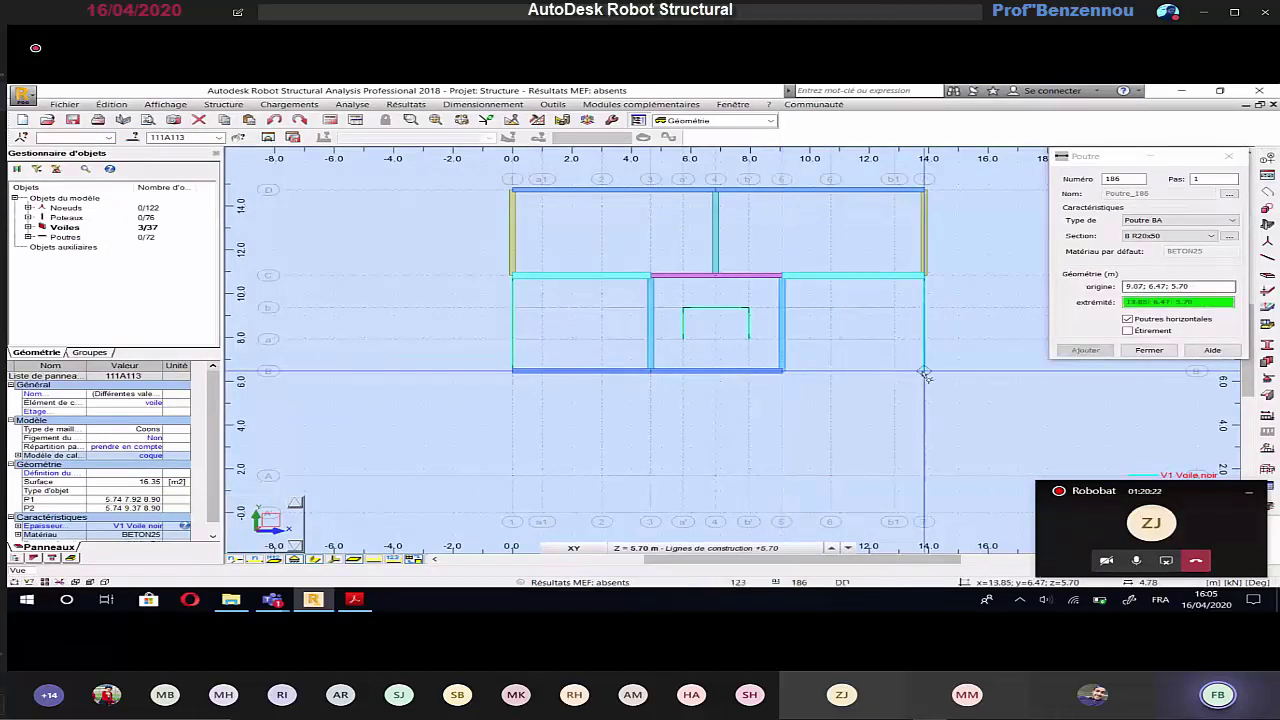
click(924, 372)
Step: Check the lower part of the plan and draw the 20x40 cm beams on axes 1 and 7, between axes A and B
key(alt+Tab)
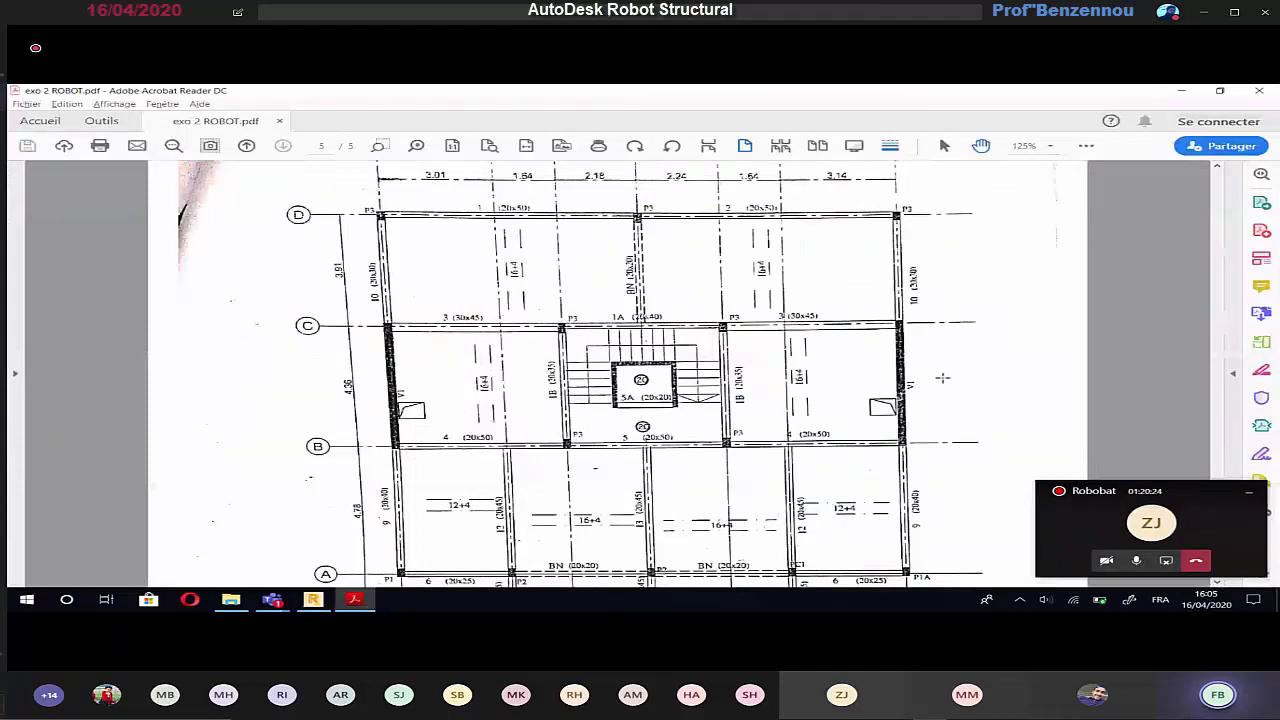
scroll(553, 440, down, 3)
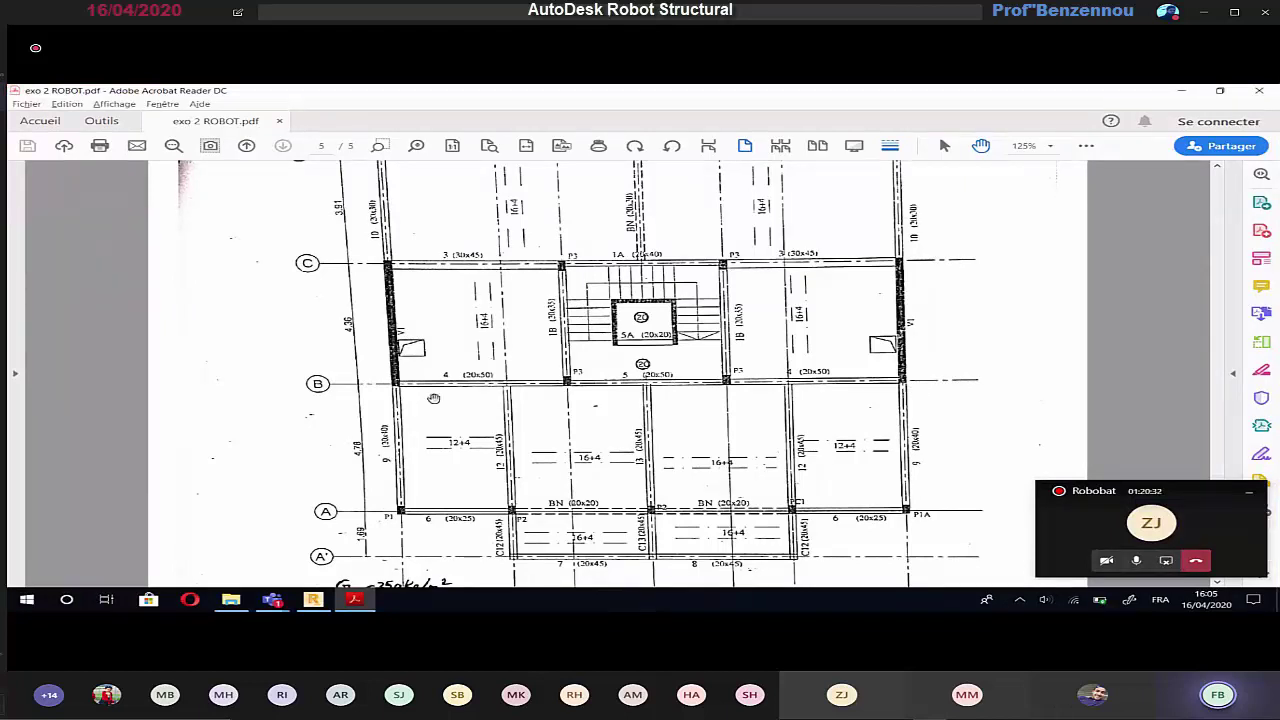
key(alt+Tab)
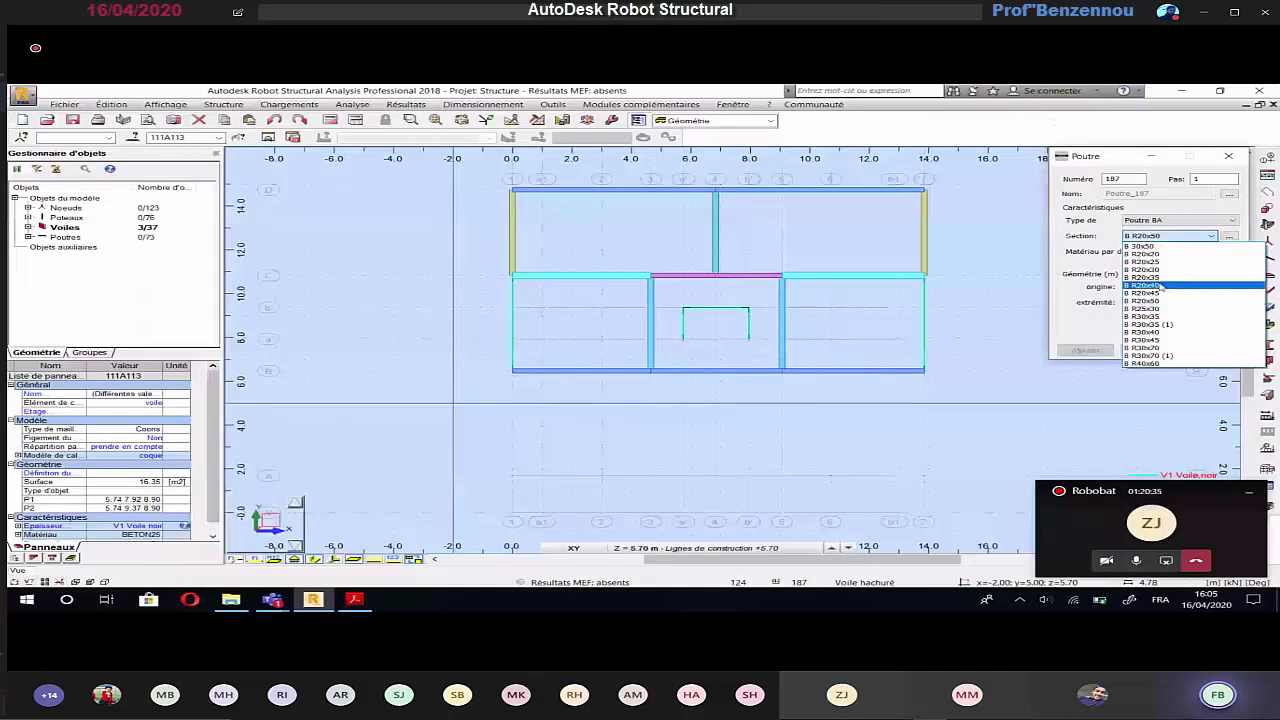
click(1160, 287)
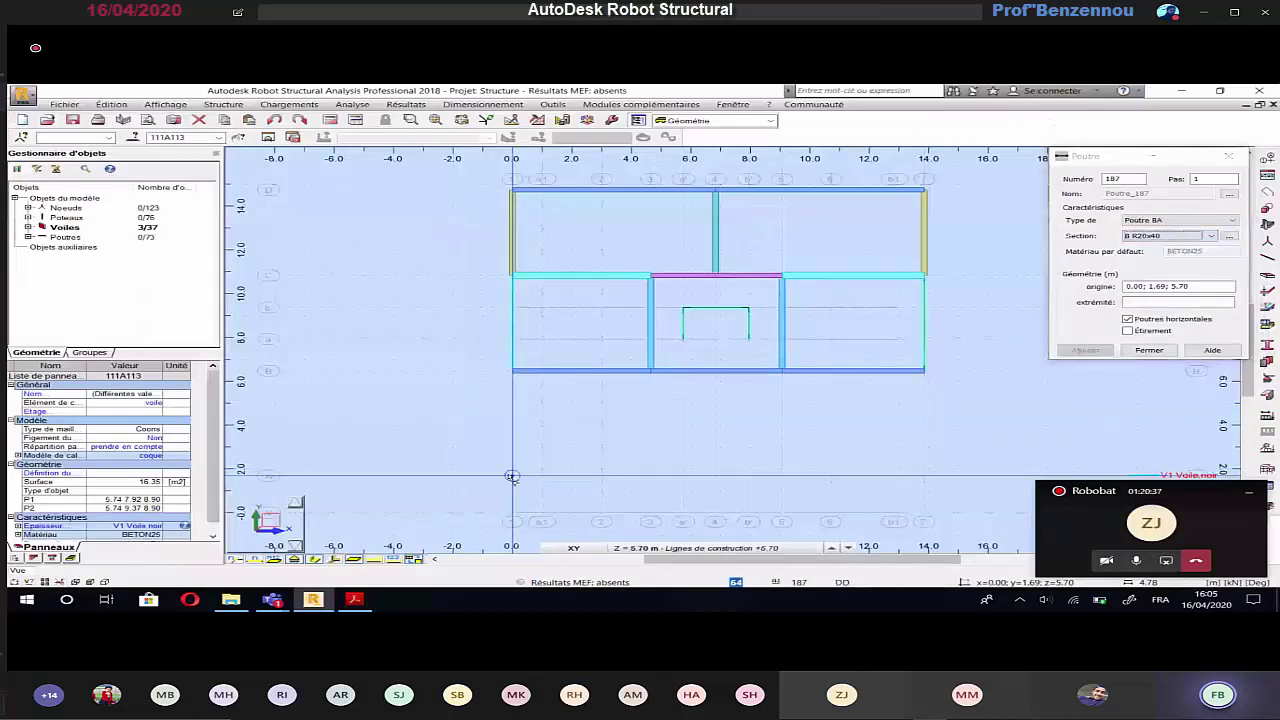
click(511, 371)
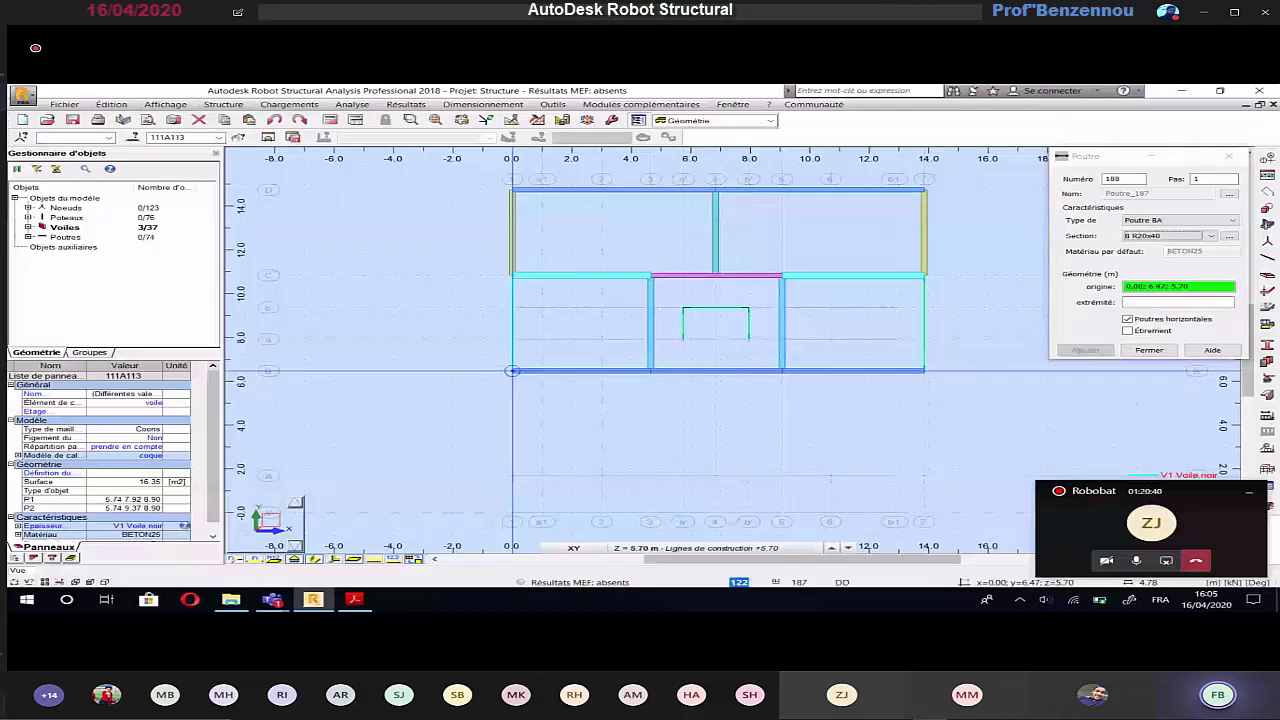
click(924, 371)
click(924, 371)
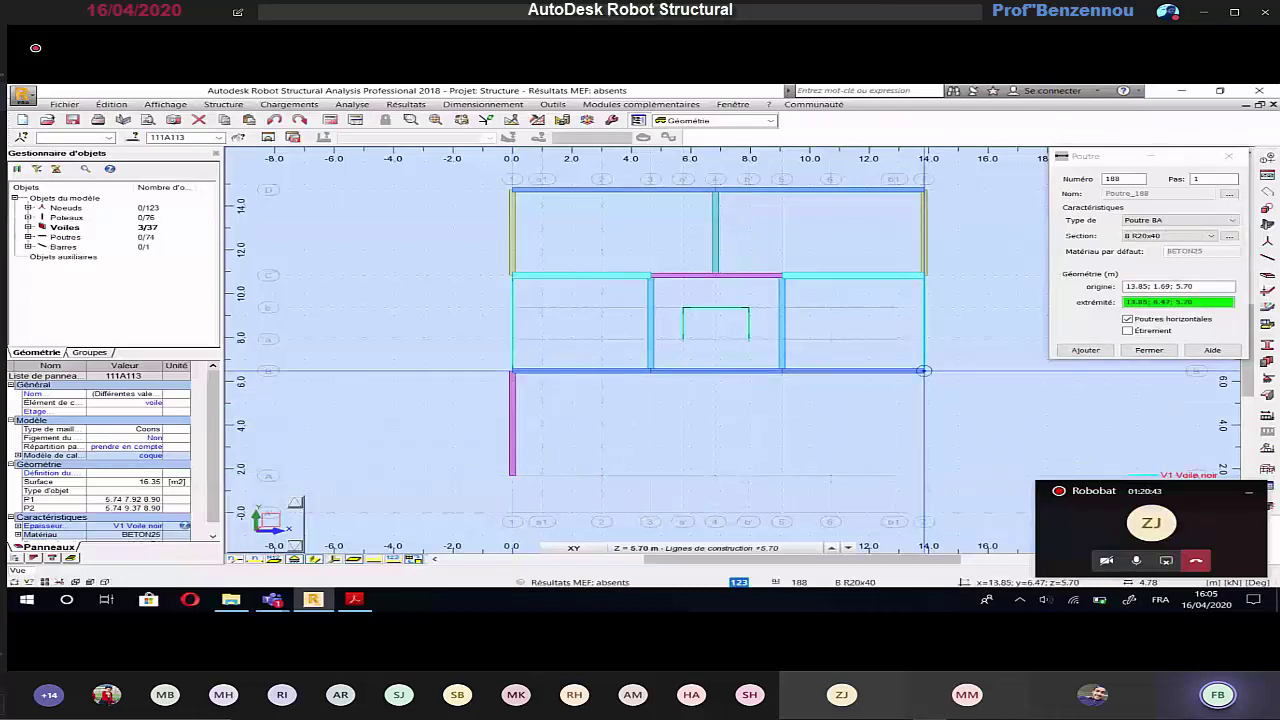
Step: Check the plan and draw three 20x45 cm beams on axes 2, 4 and 6, between axes A and B
key(alt+Tab)
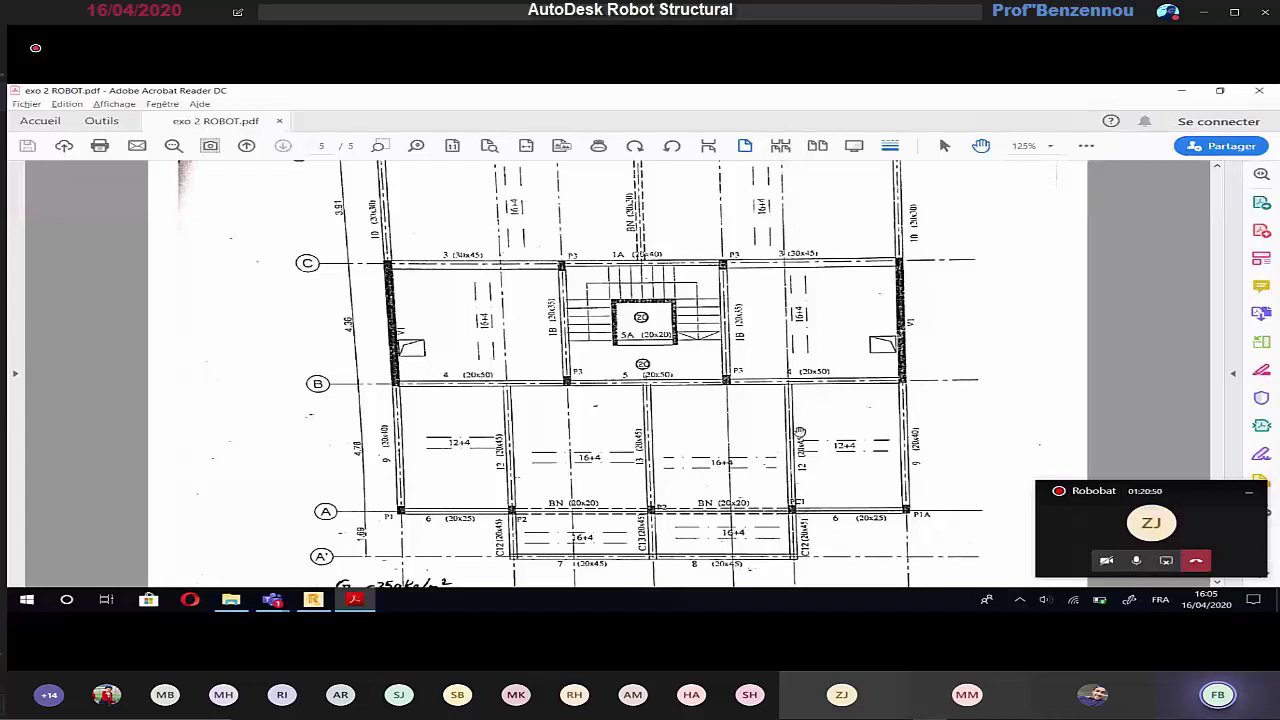
key(alt+Tab)
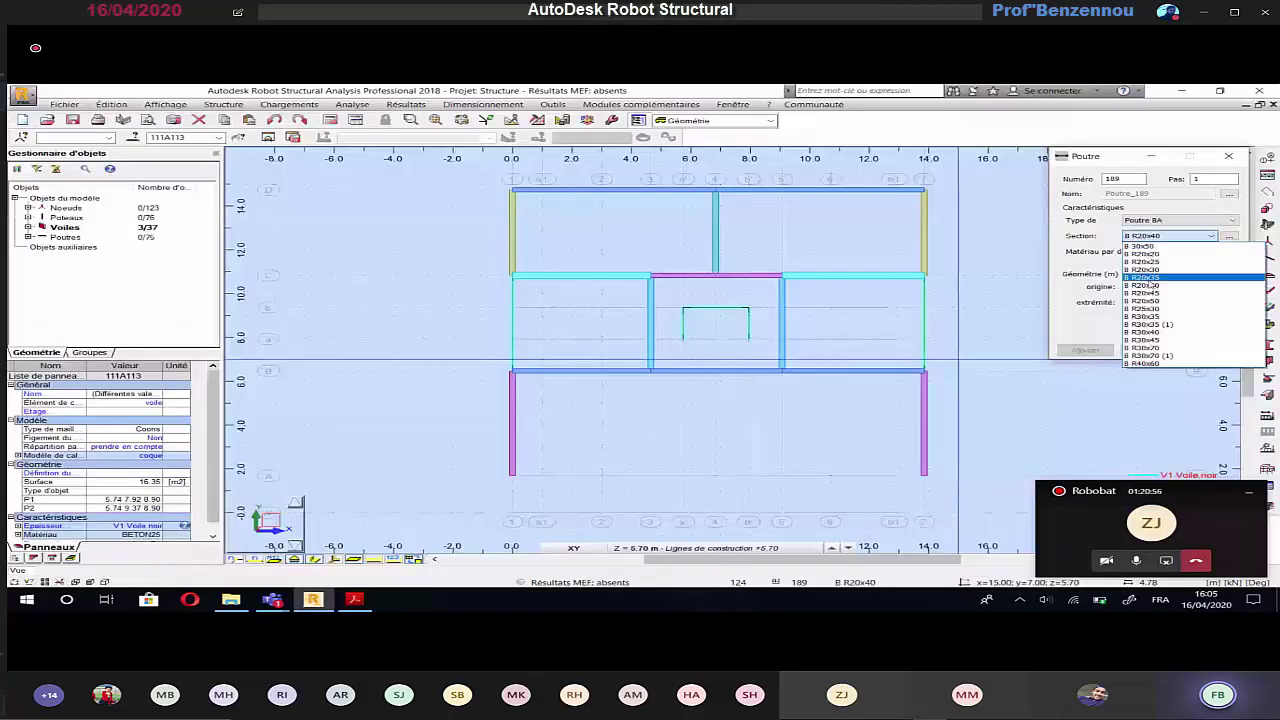
click(1152, 286)
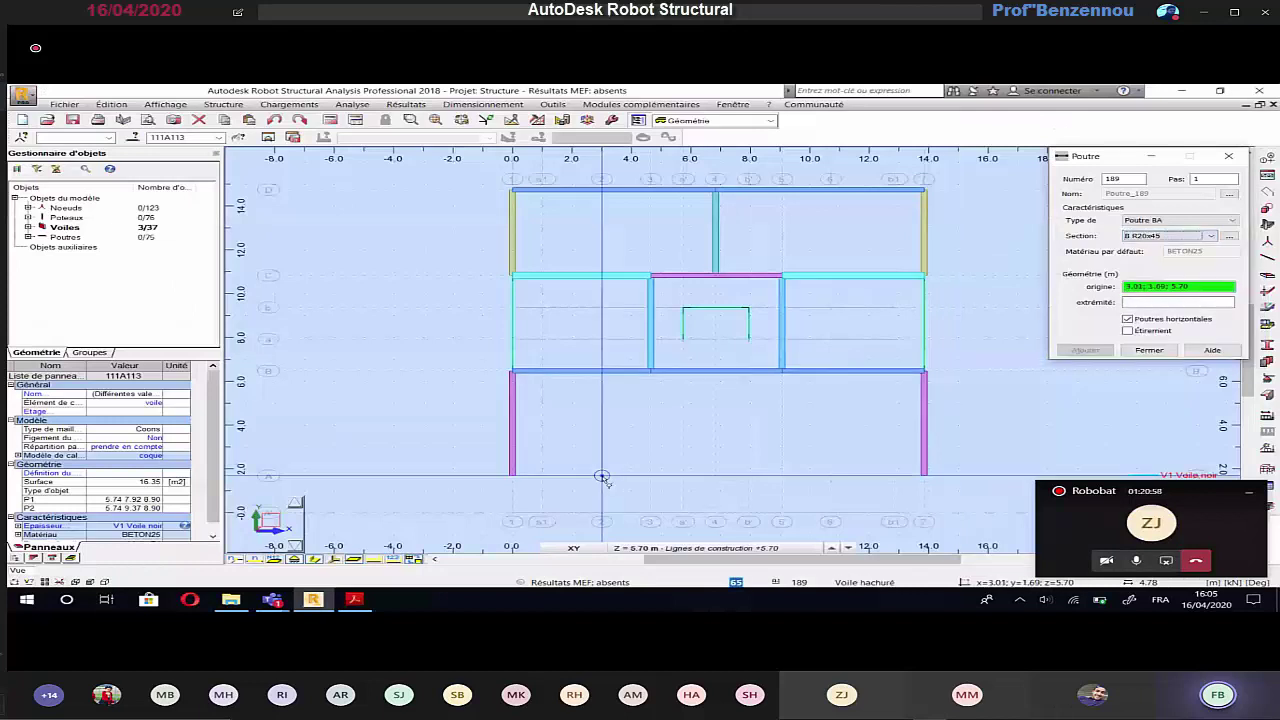
click(602, 371)
click(602, 475)
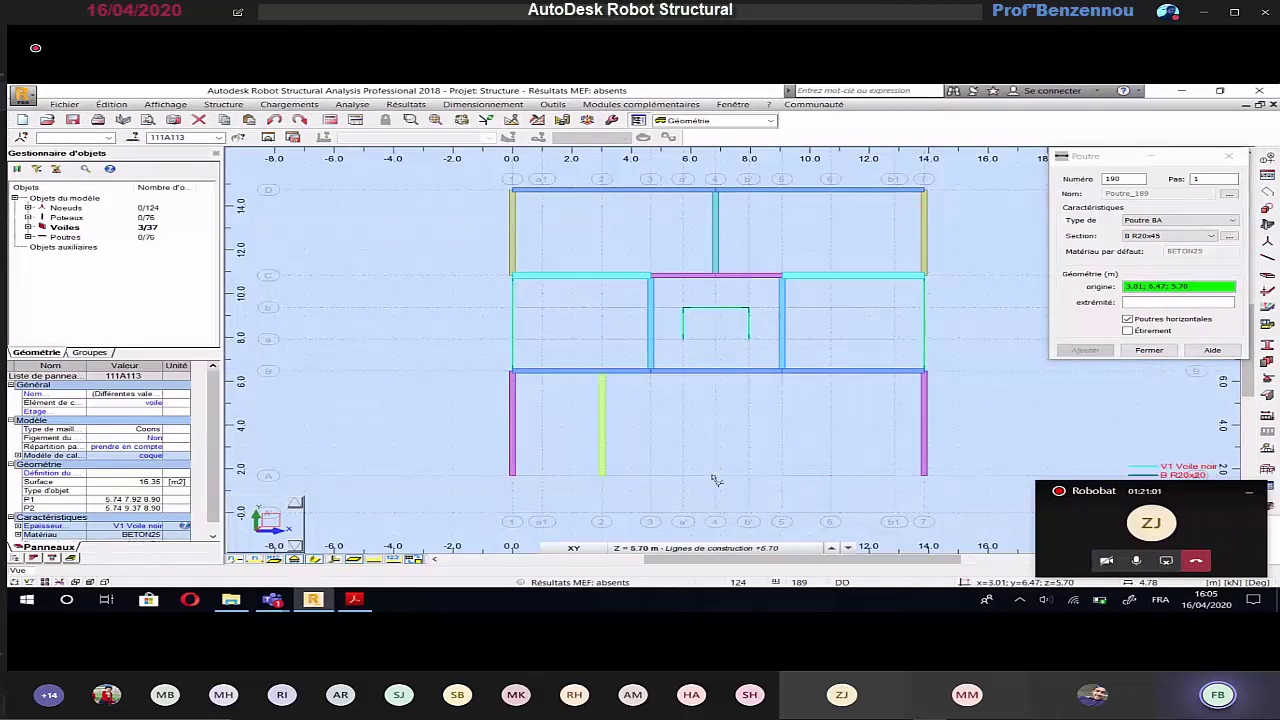
click(716, 477)
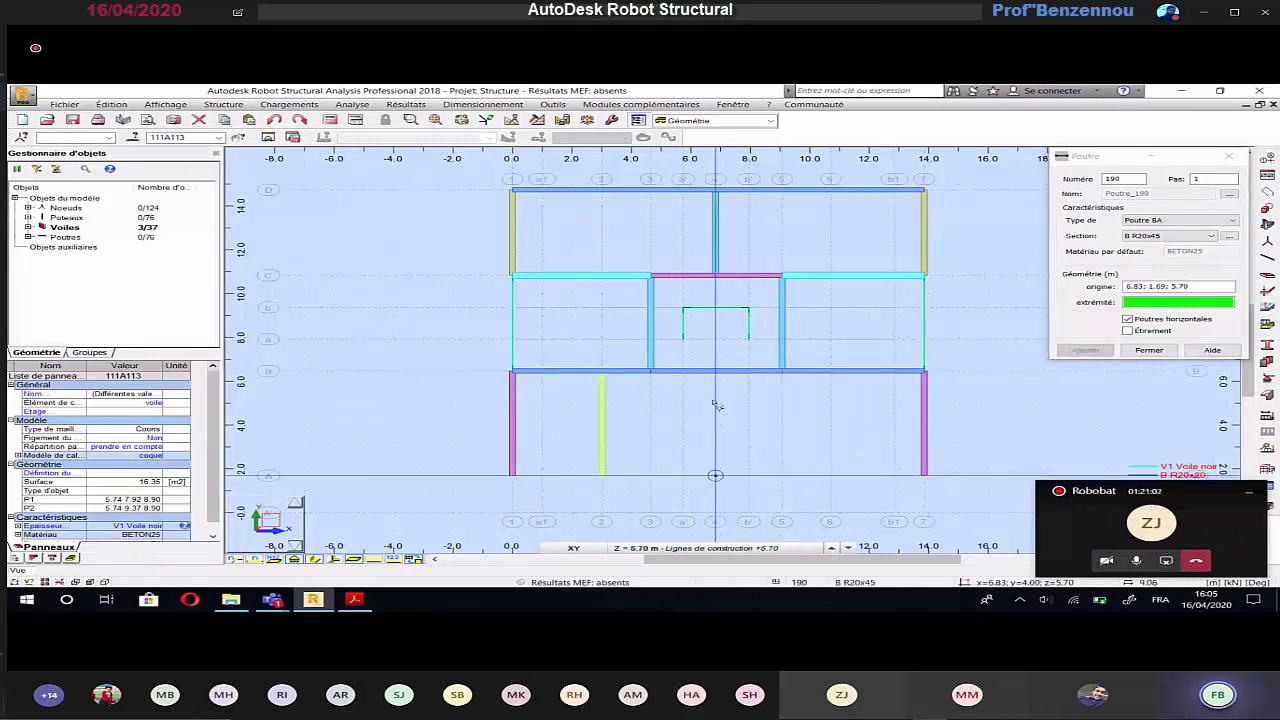
click(716, 371)
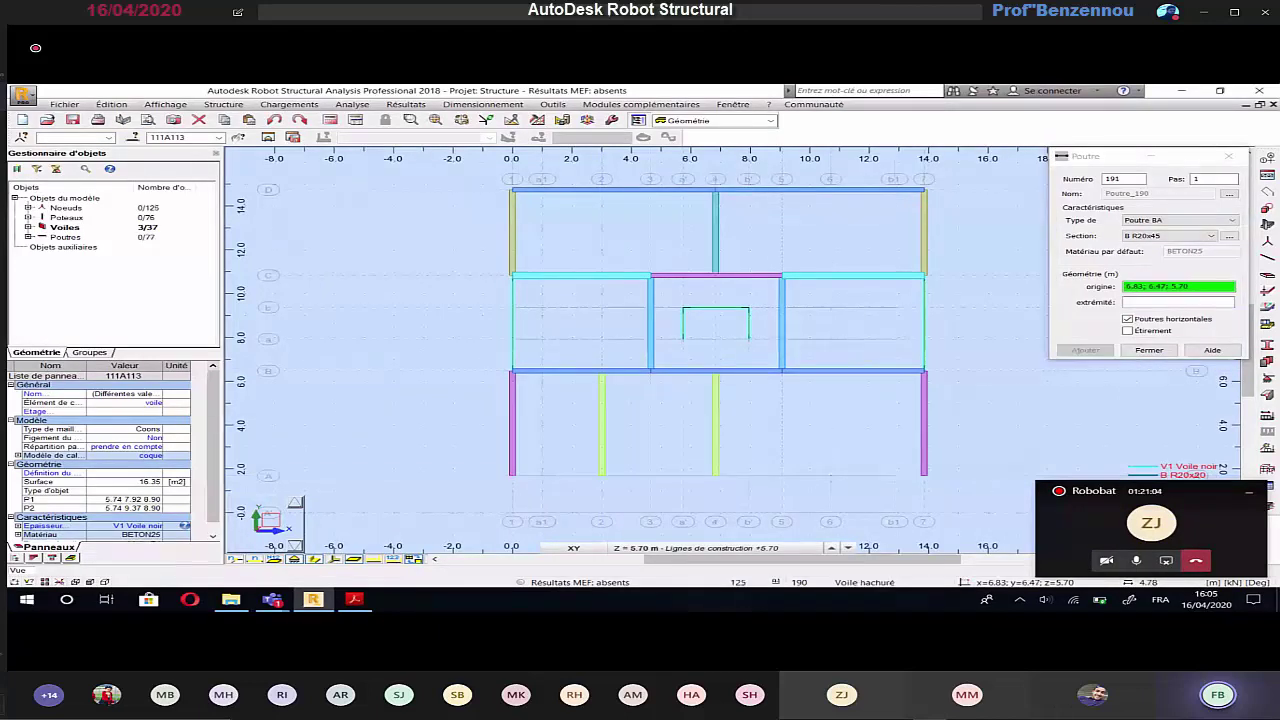
click(828, 477)
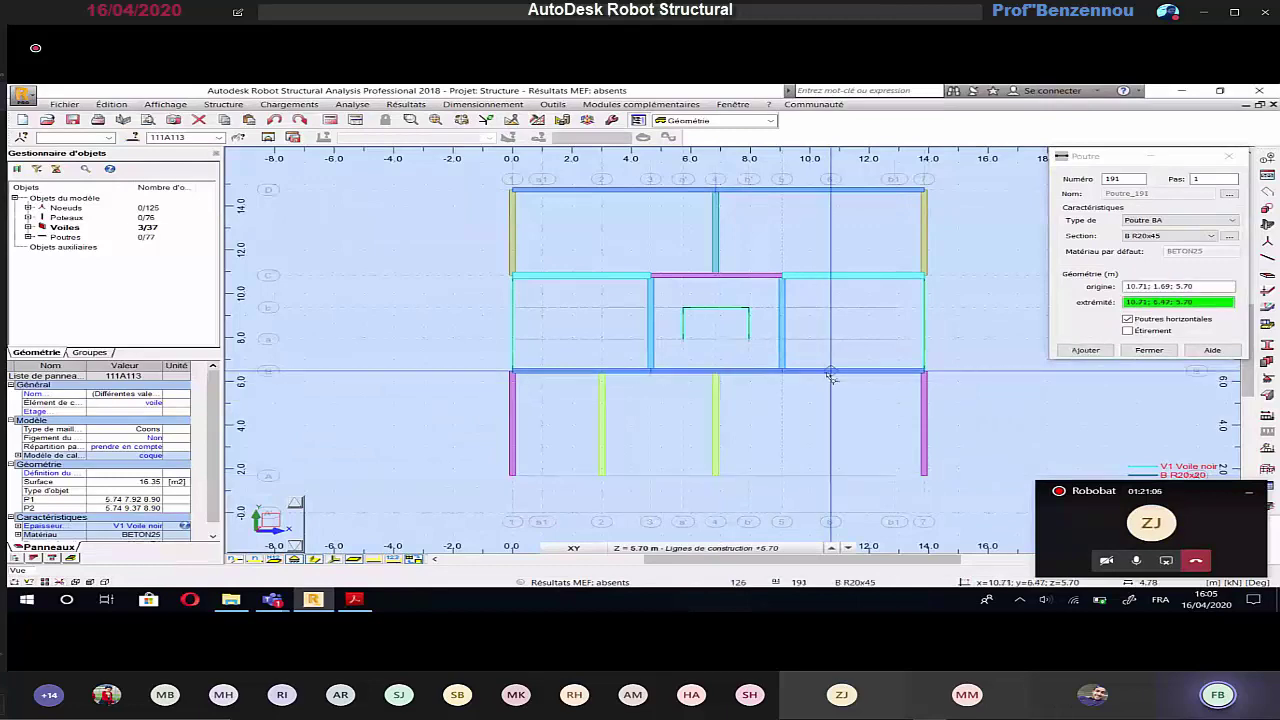
click(830, 376)
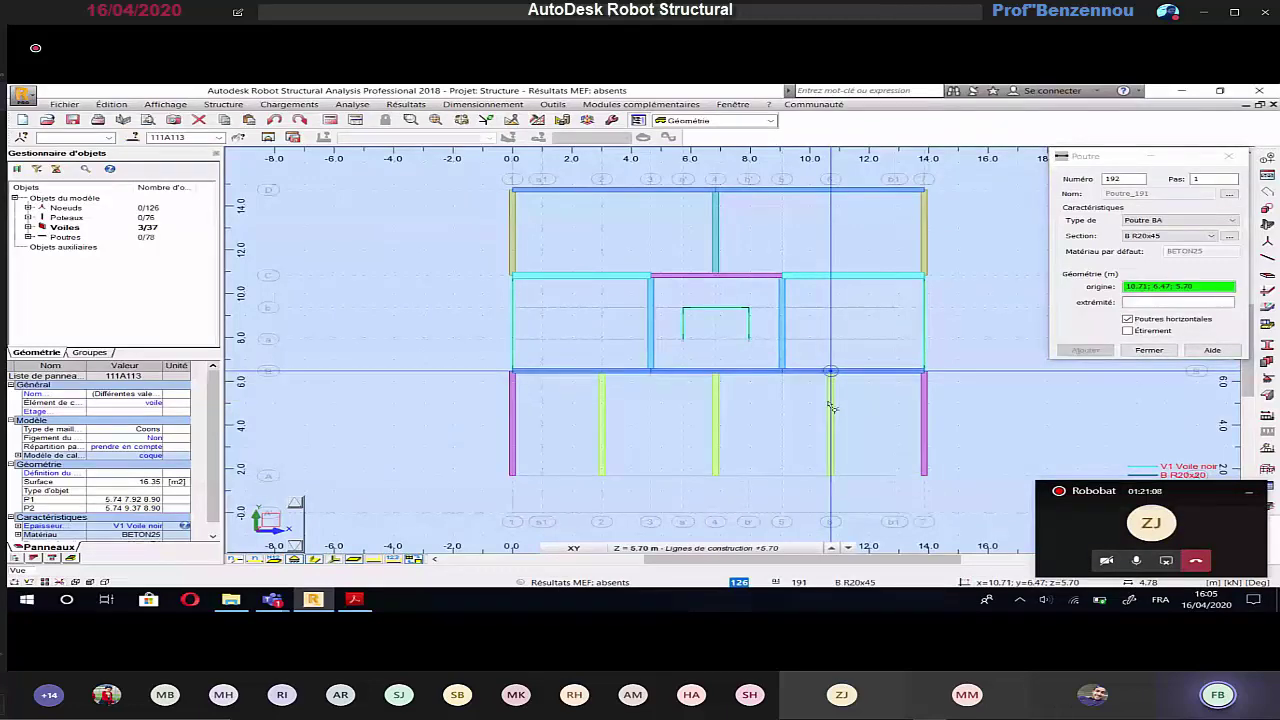
Step: Check the plan and draw the 20x25 cm beams along axis A, between axes 1–2 and 6–7
key(alt+Tab)
scroll(827, 400, down, 1)
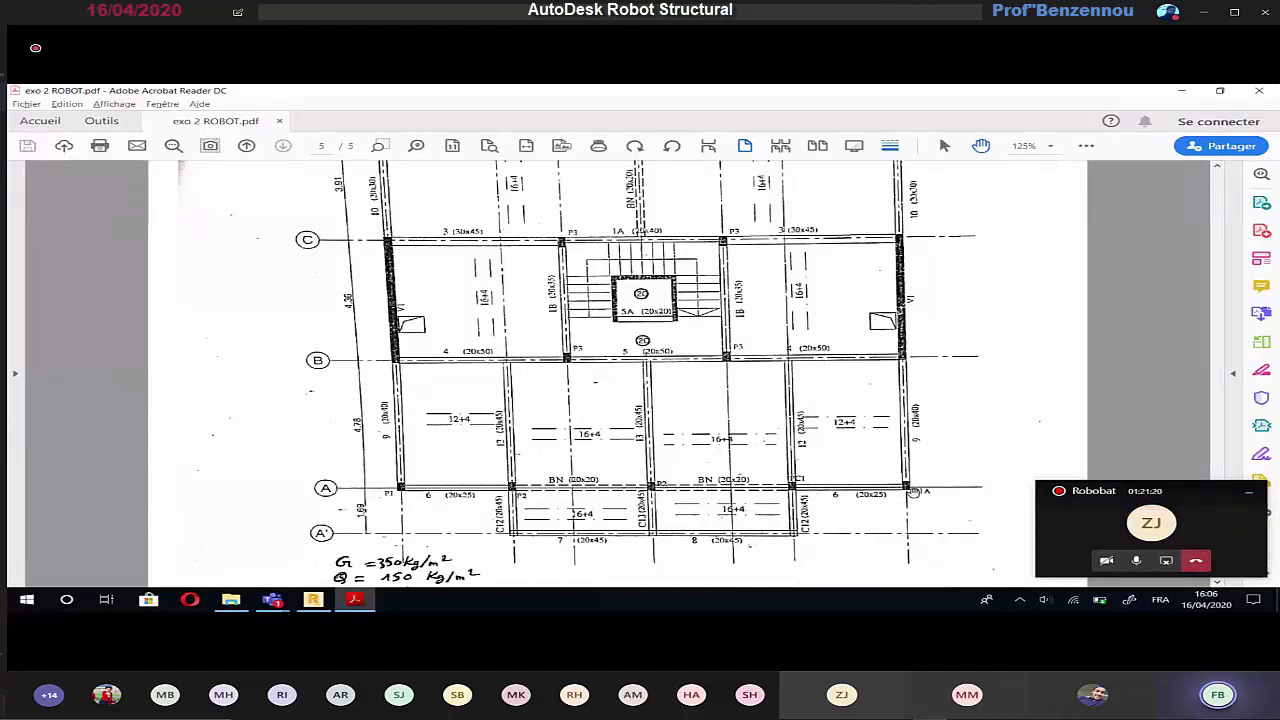
key(alt+Tab)
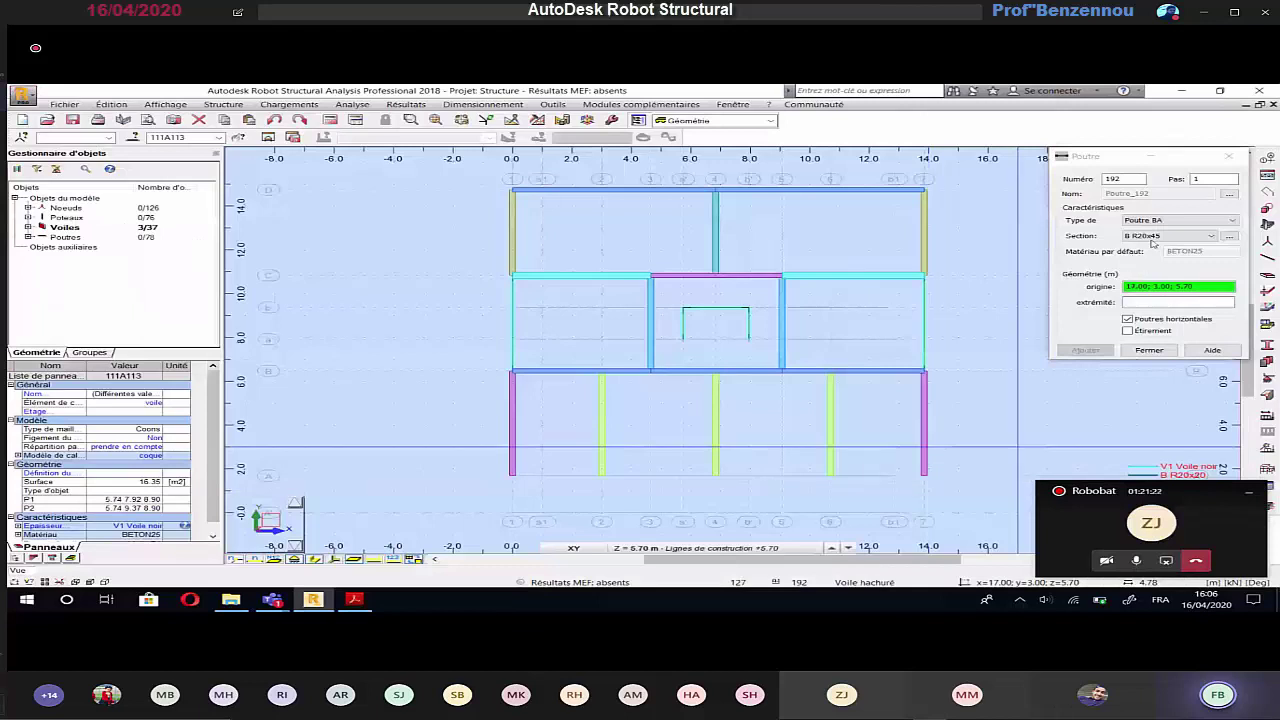
click(1160, 237)
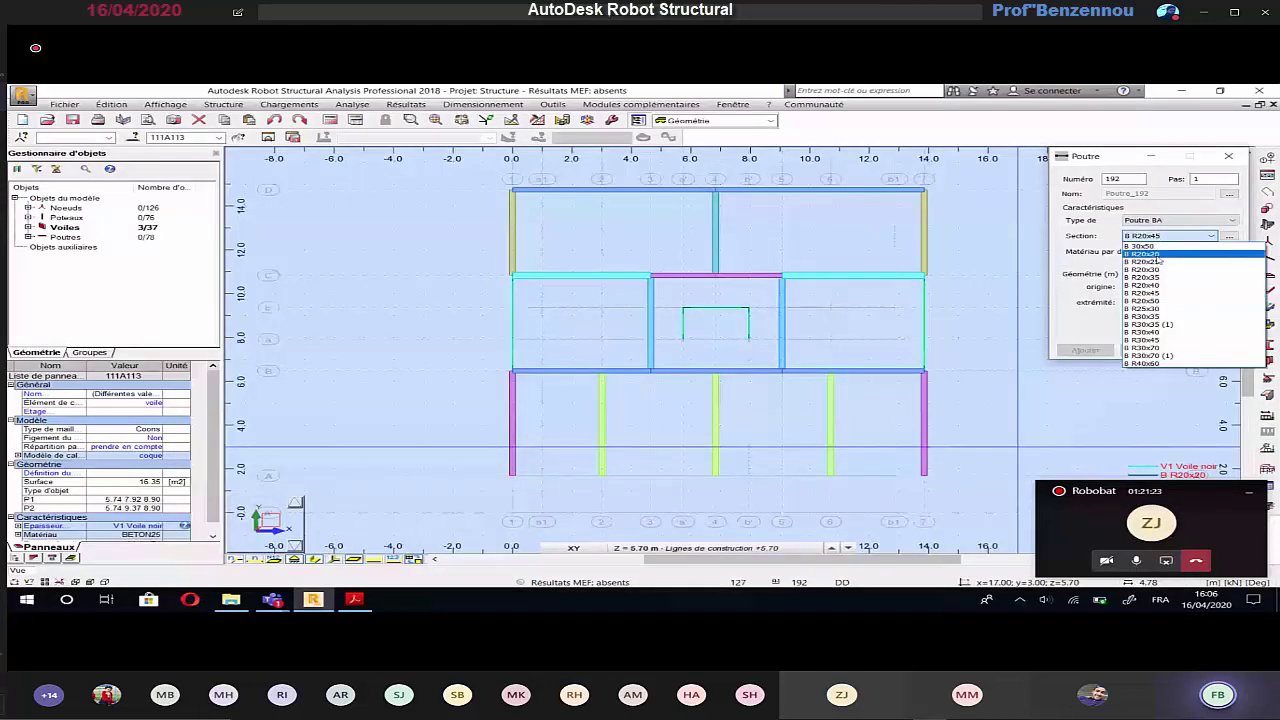
click(1150, 261)
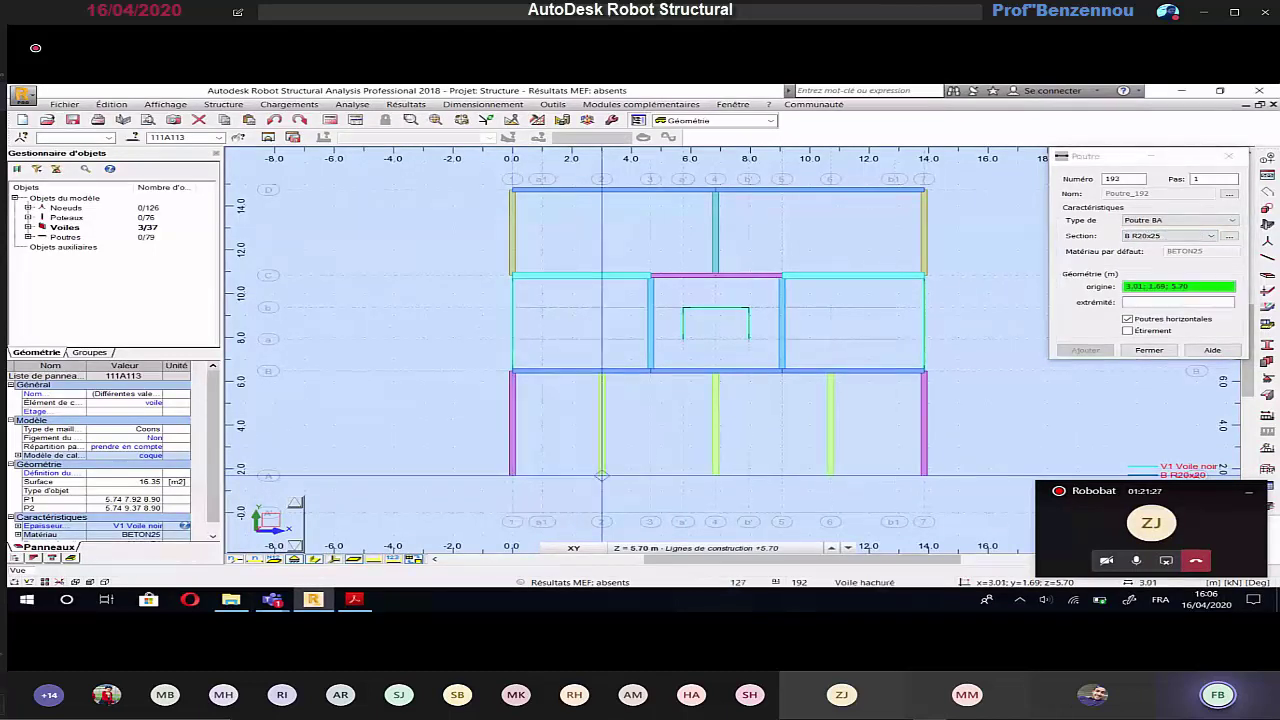
click(601, 475)
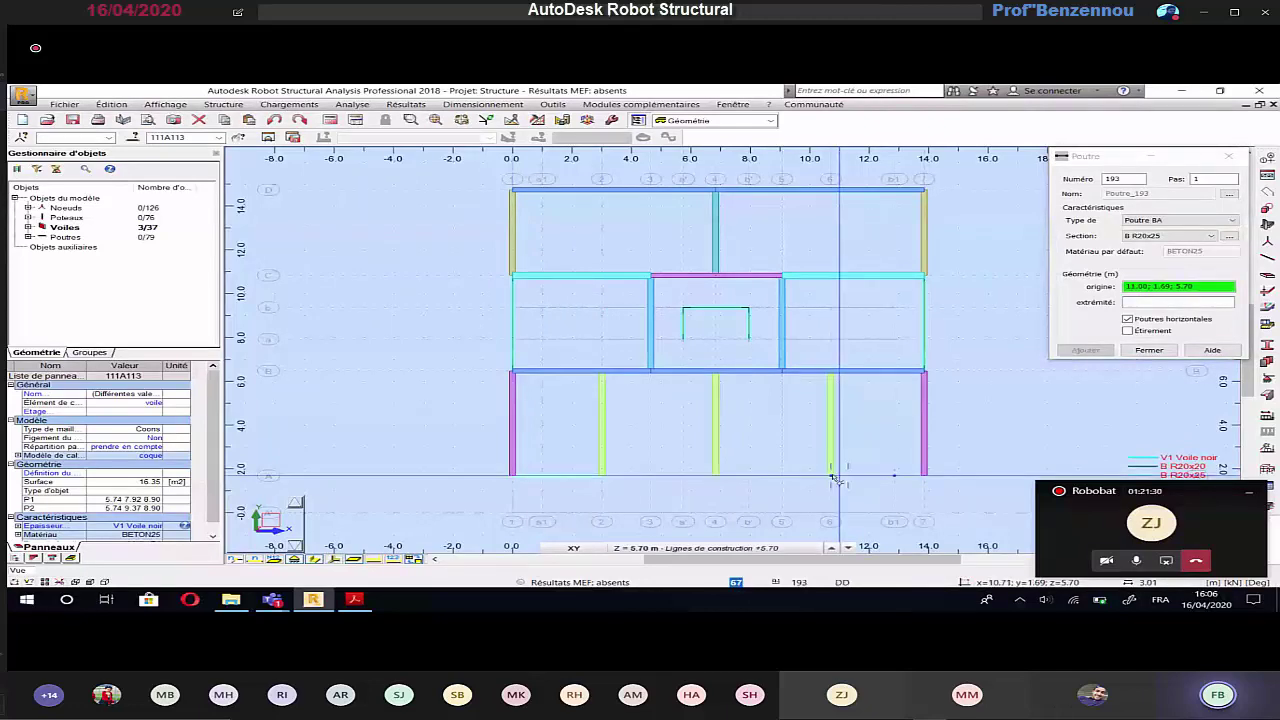
Step: Check the plan and draw two 20x20 cm beams along axis A, between axes 2–4 and 4–6
click(354, 599)
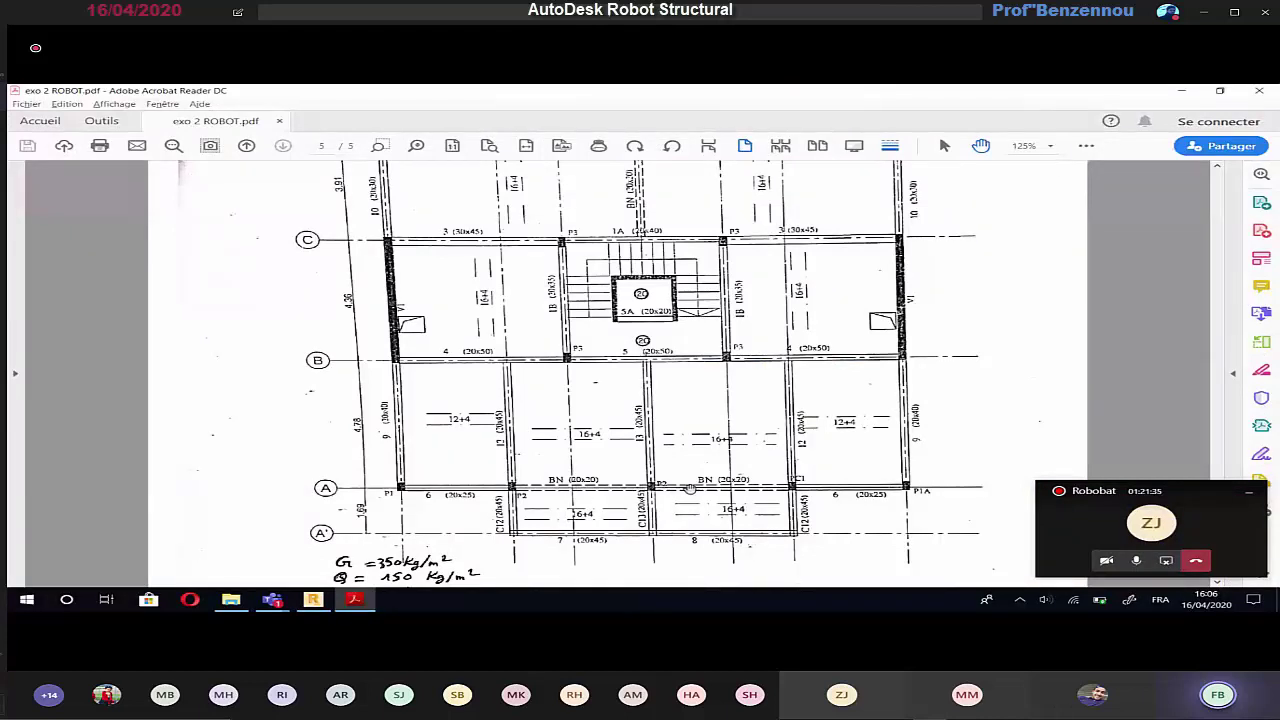
click(313, 599)
click(1210, 236)
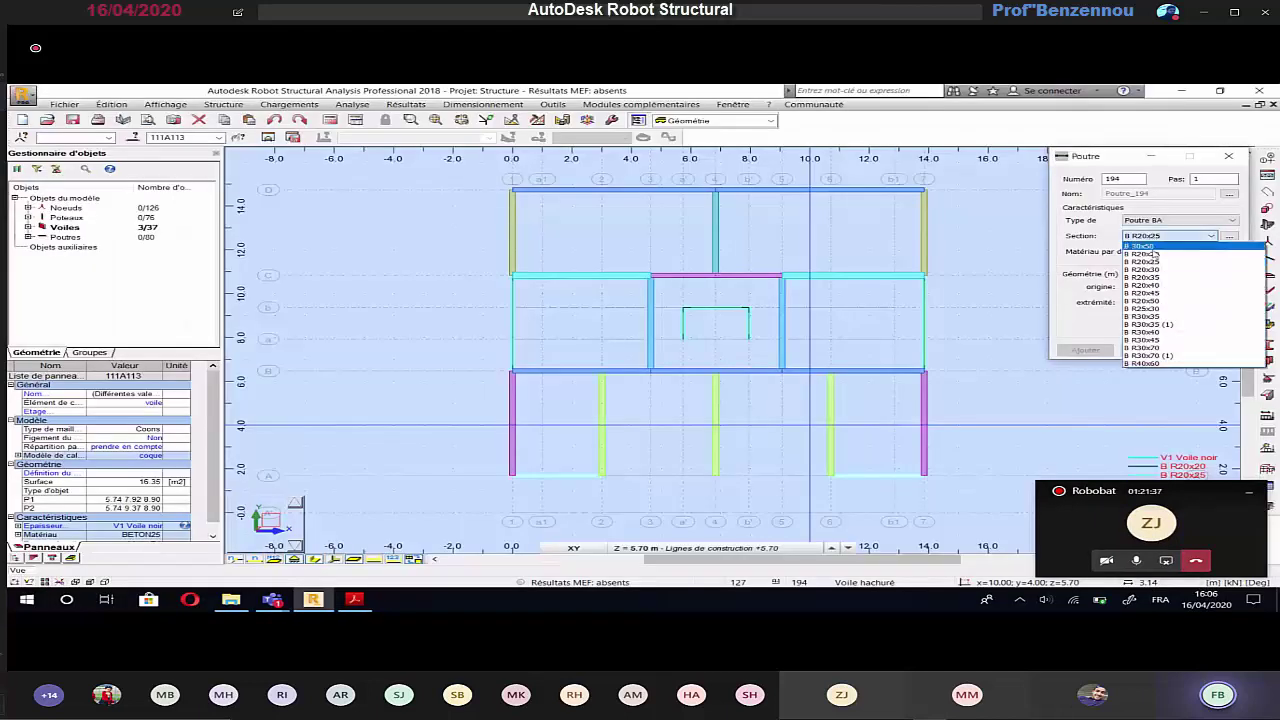
click(1154, 254)
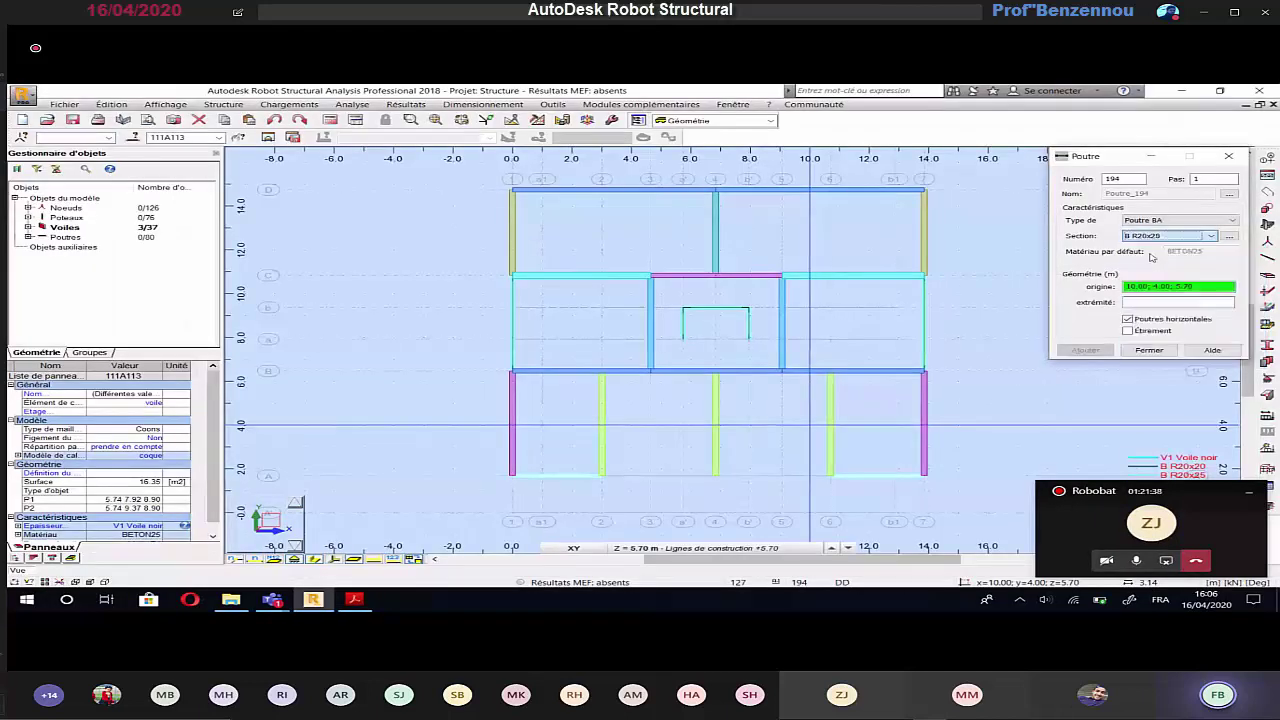
click(603, 476)
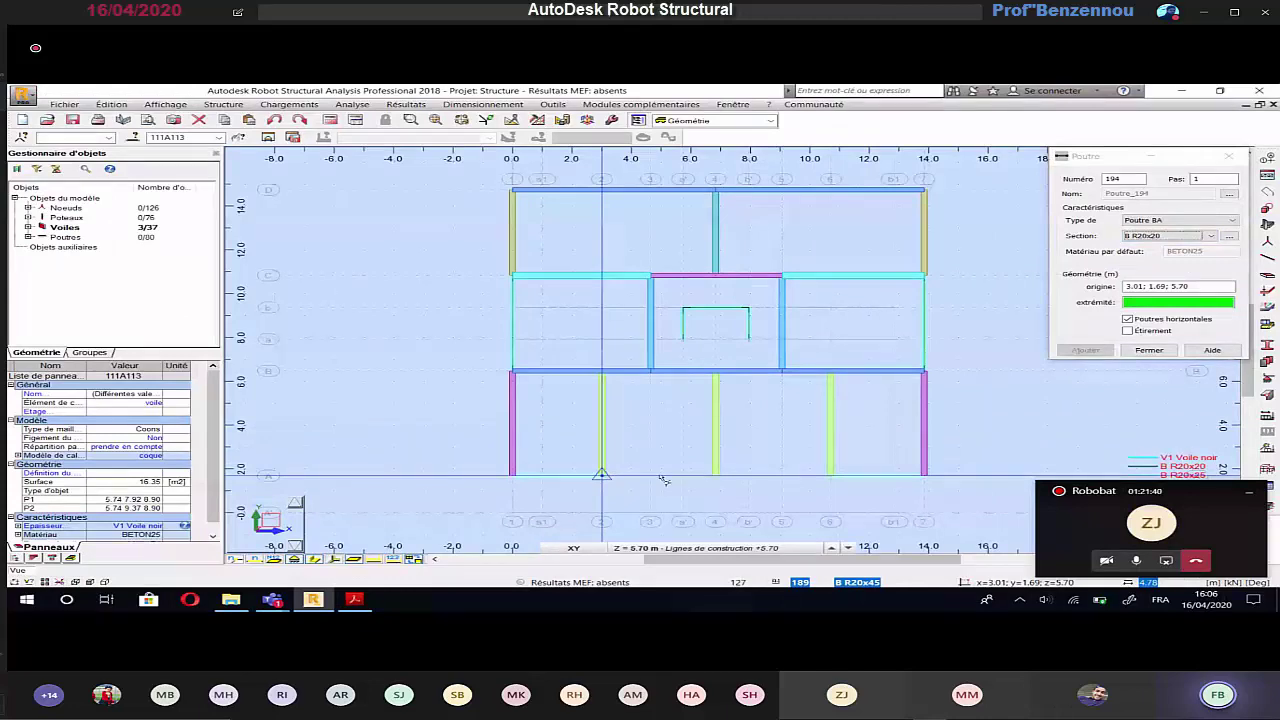
click(715, 477)
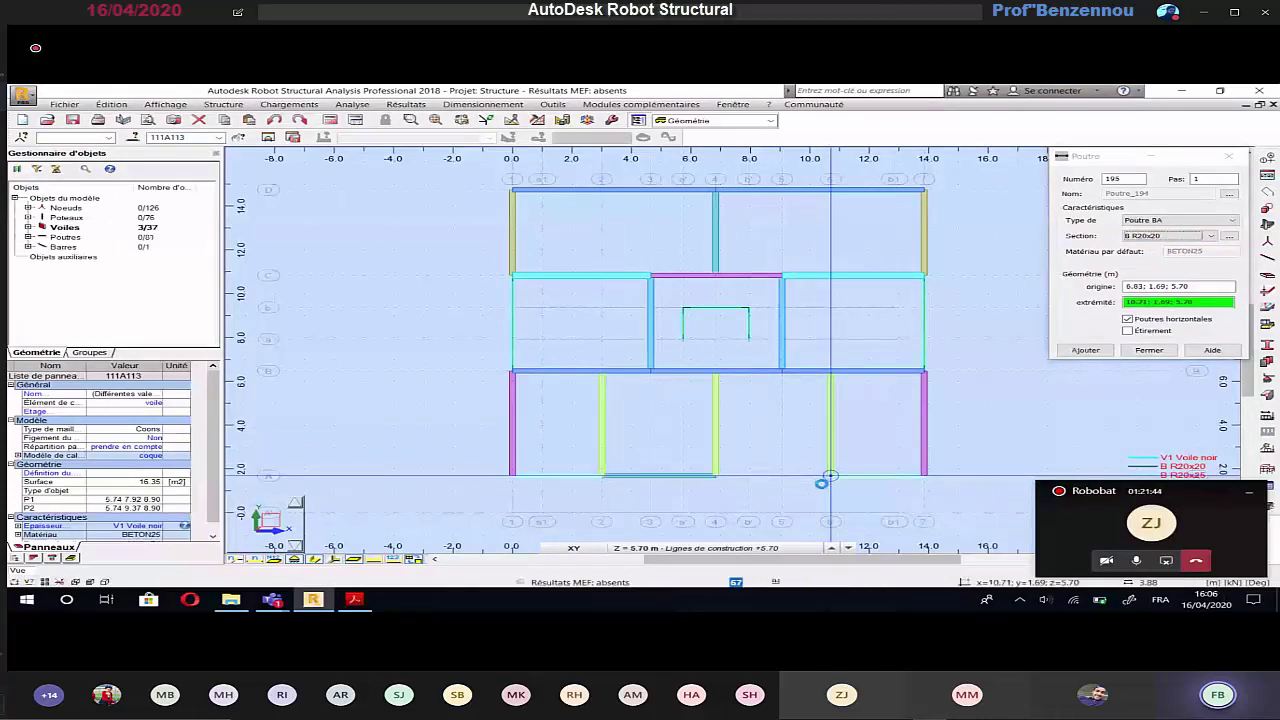
Step: Check the plan and draw the 20x45 cm cantilever beams on axes 2, 4 and 6 below axis A, plus the edge beams along A' between them
key(alt+Tab)
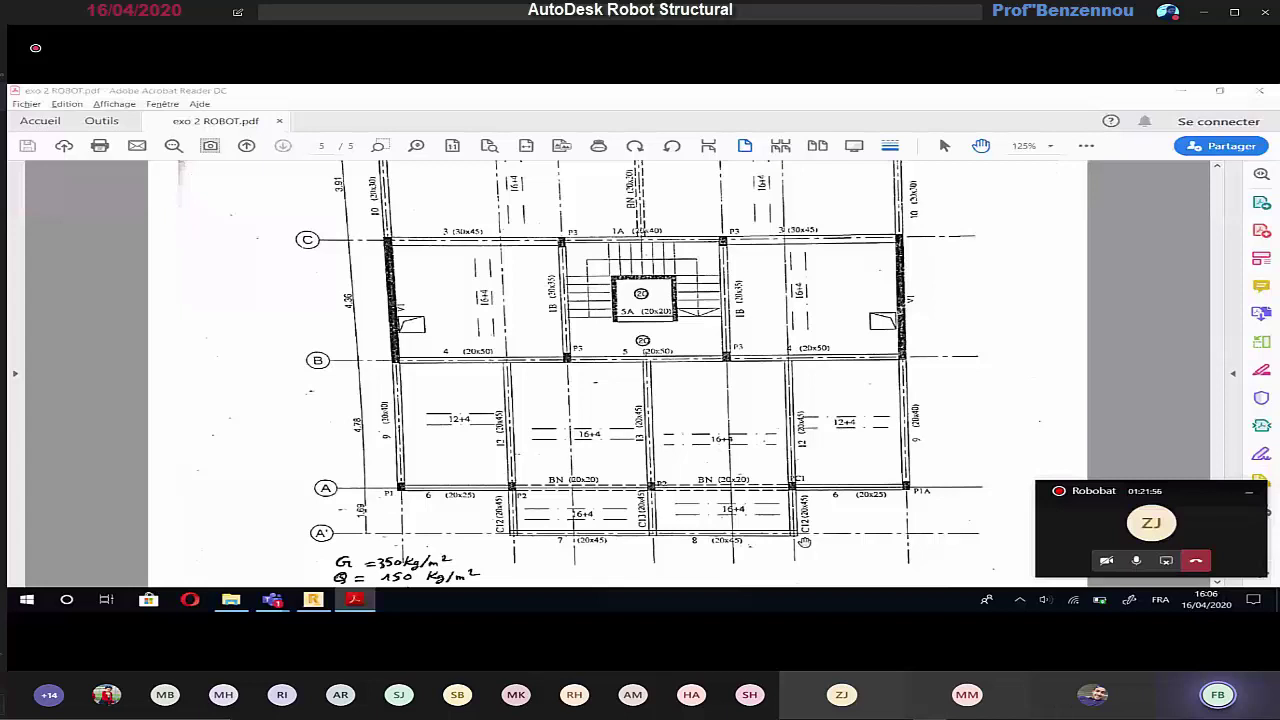
key(alt+Tab)
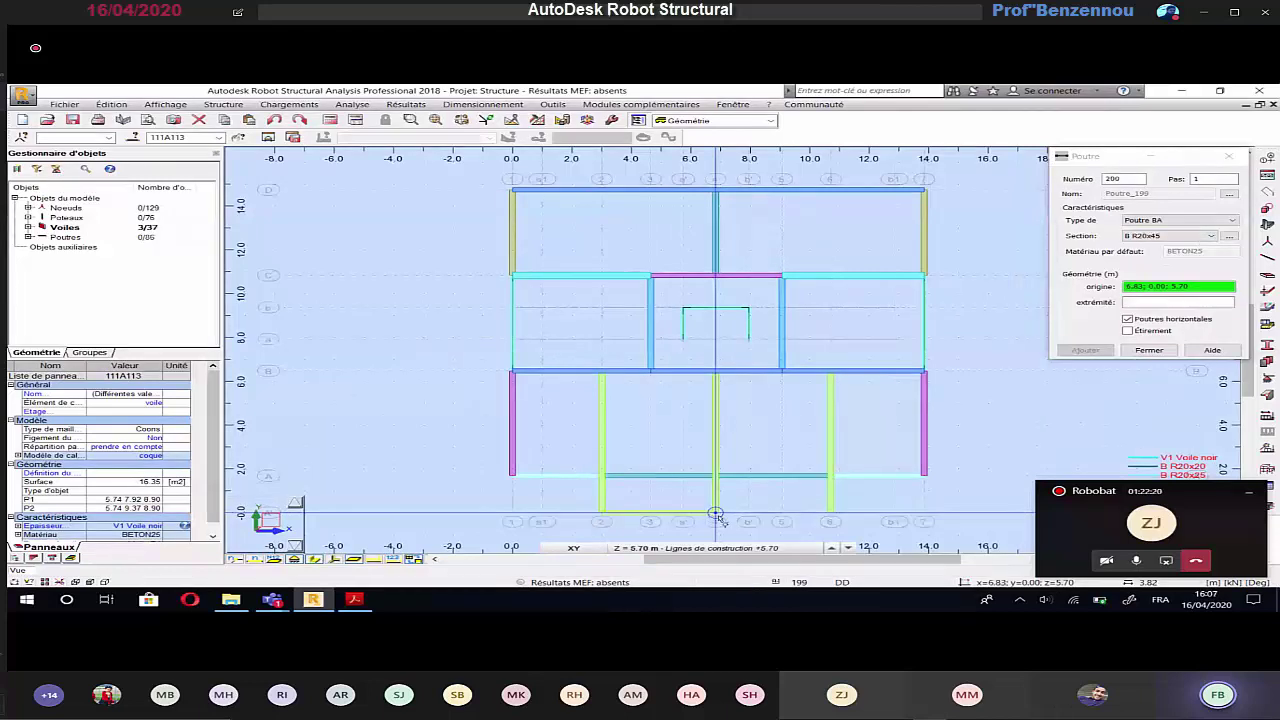
click(715, 513)
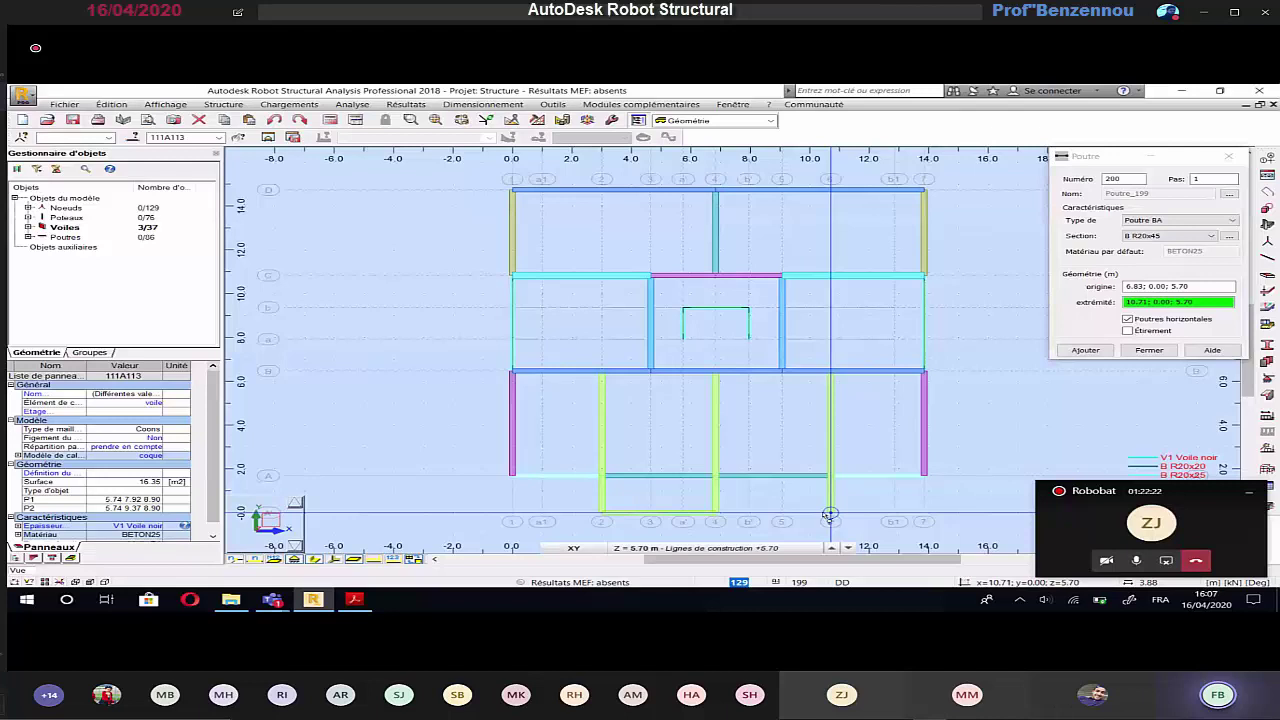
click(830, 515)
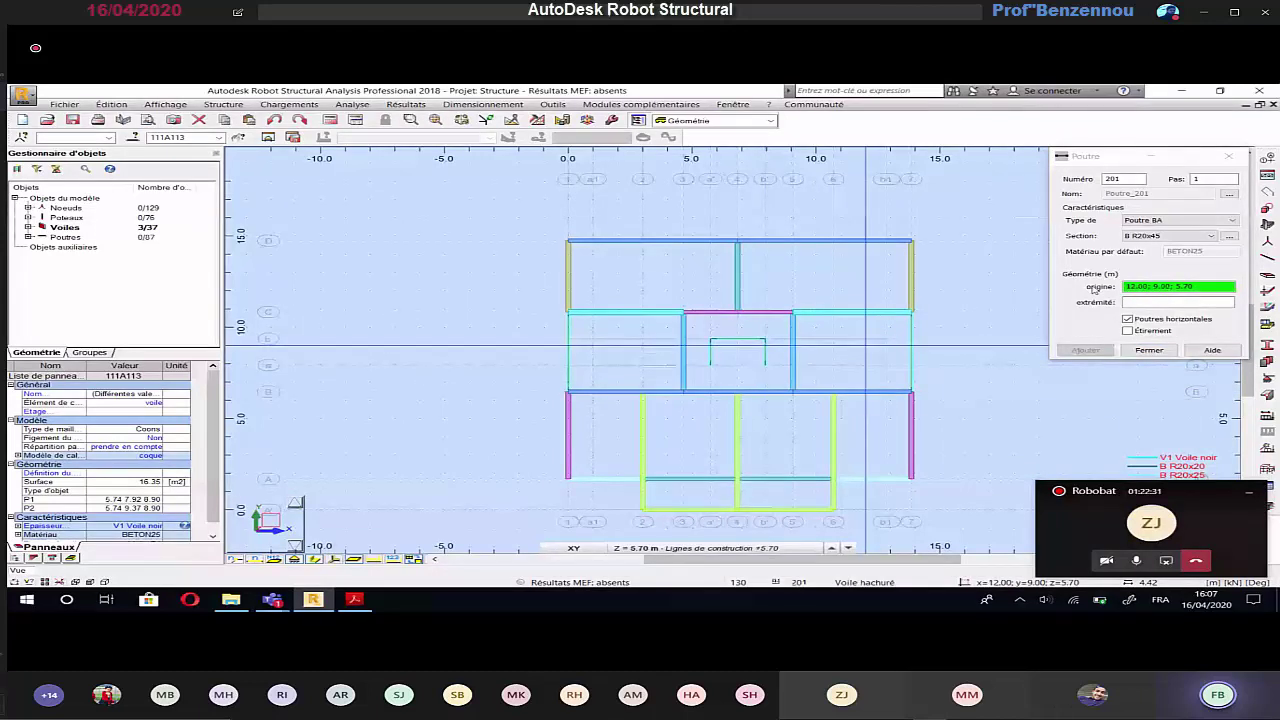
Step: Draw a 20x20 cm beam closing the open side of the central shaft, along axis a from x = 5.74 to 7.95 m at +5.70 m
click(1140, 238)
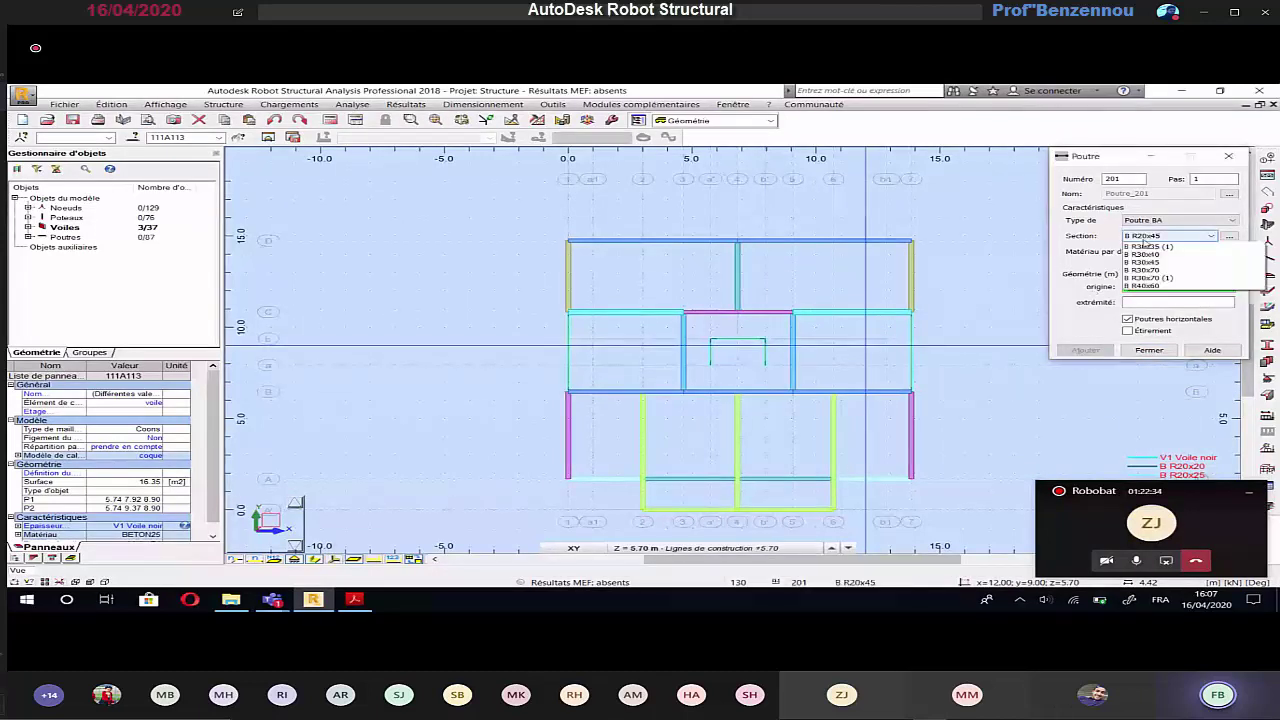
click(1143, 246)
click(714, 365)
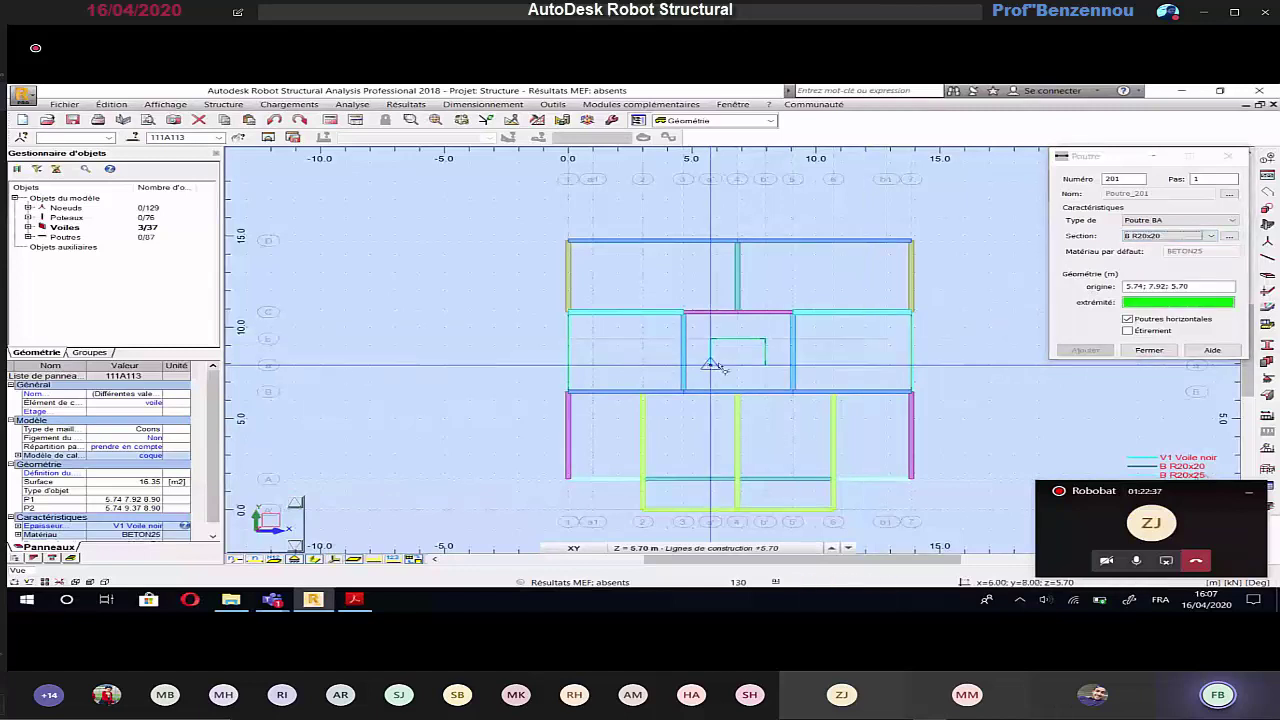
click(764, 364)
Step: Switch to the +2.50 m level, draw the same 20x20 cm beam across the shaft opening, and close the beam dialog
click(707, 550)
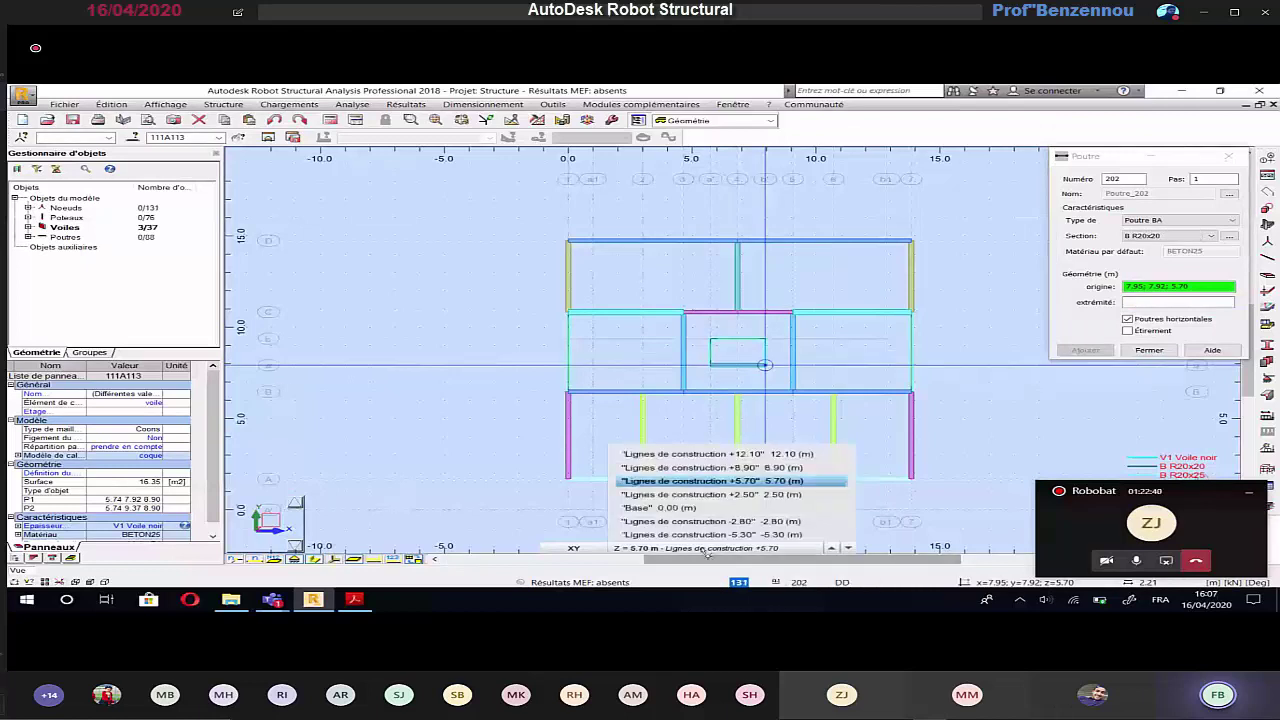
click(715, 495)
click(770, 366)
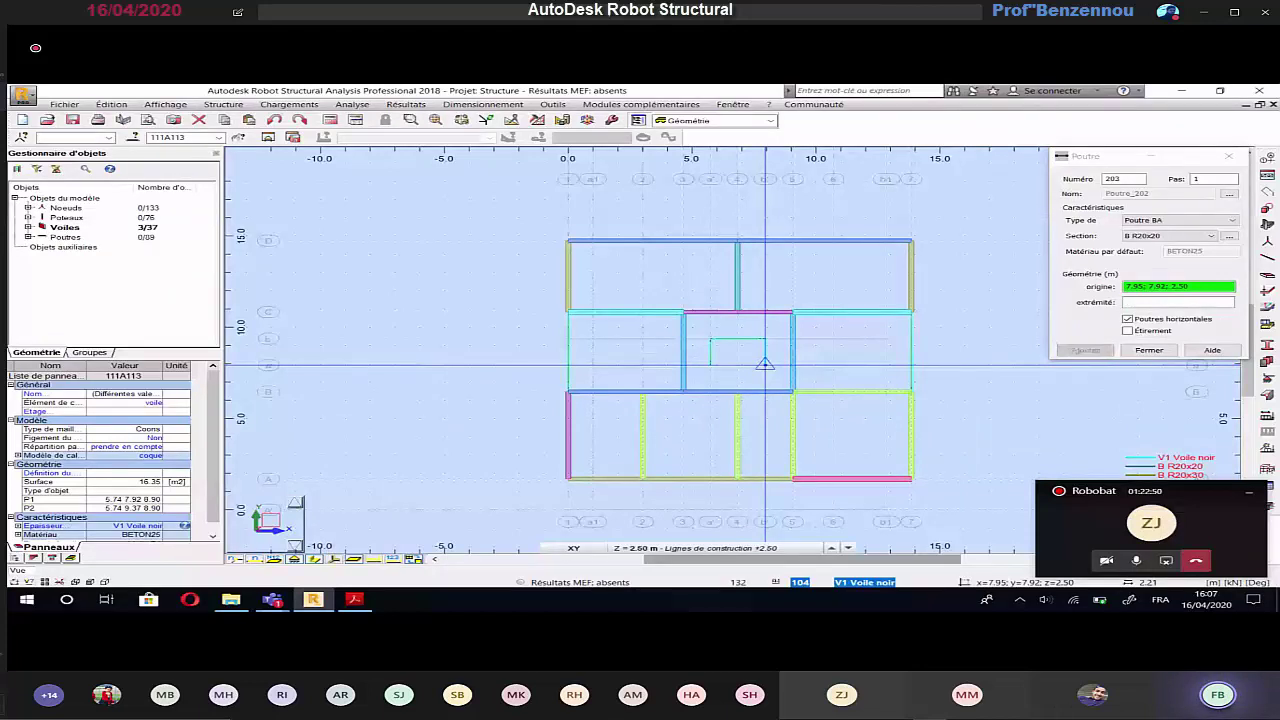
click(695, 548)
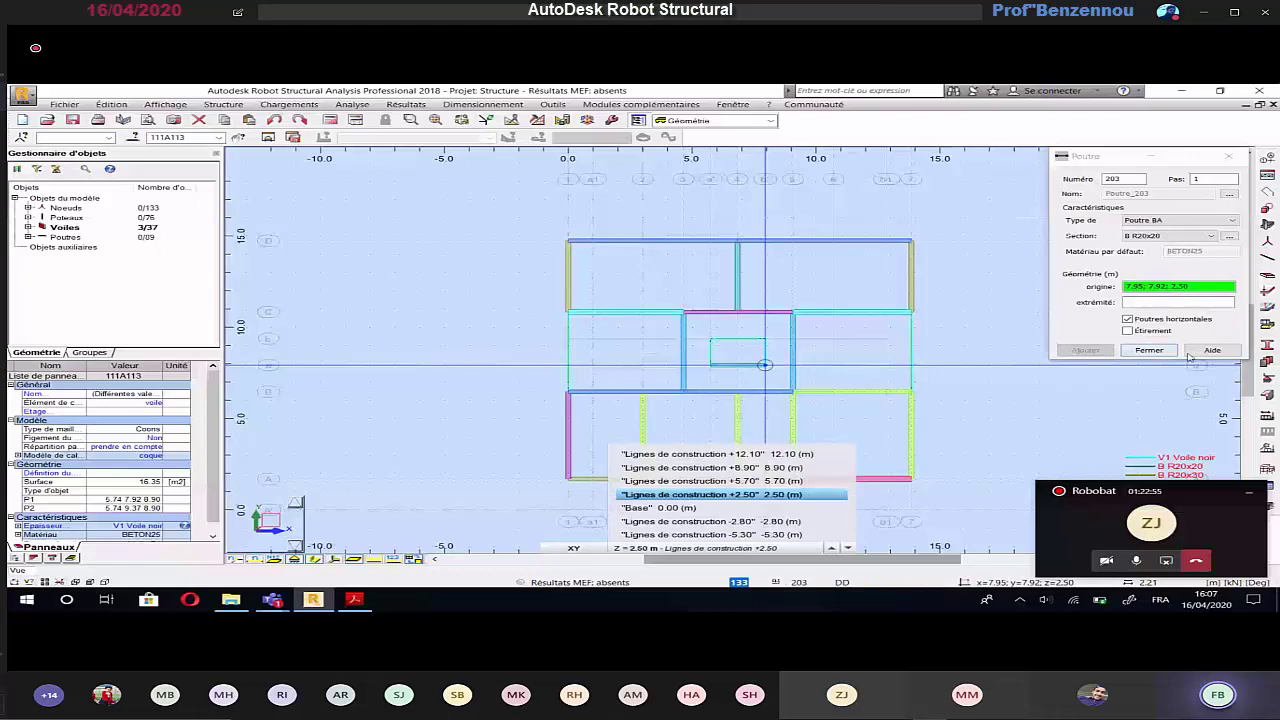
click(1150, 351)
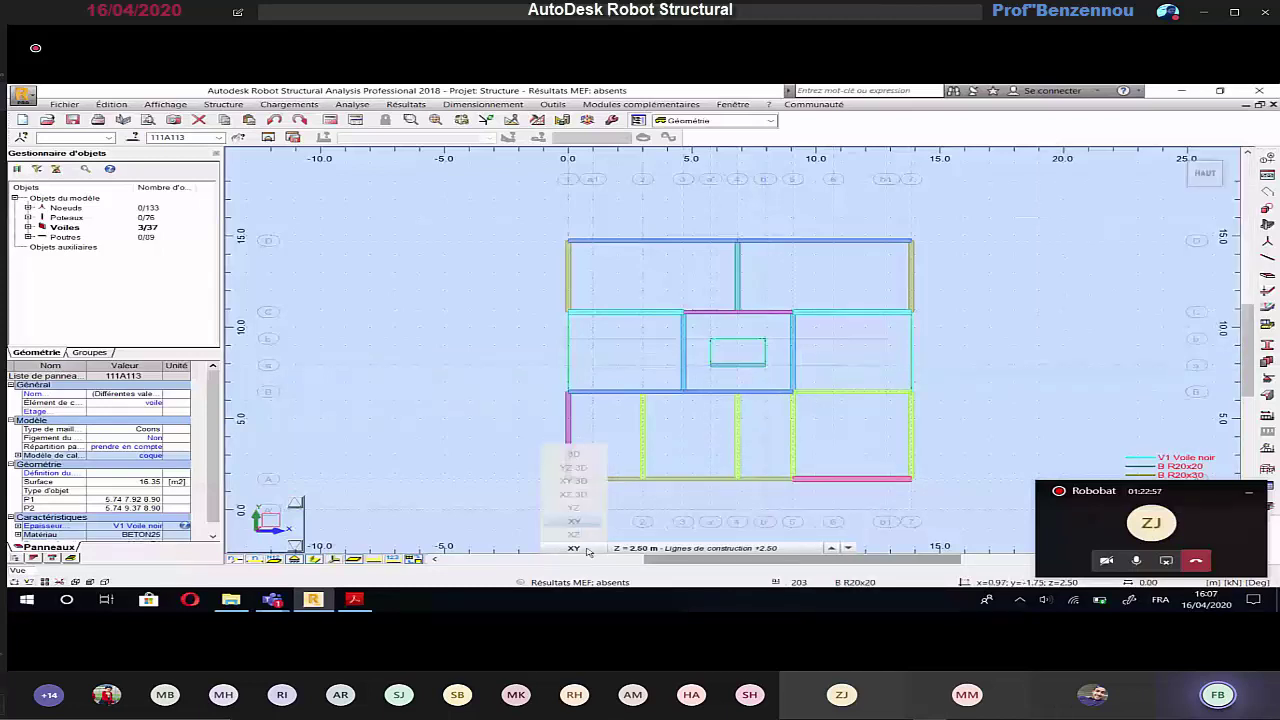
Step: Show the model in 3D, expand the beam list, and select the 6.83 m beam on axis D at +5.70 m, between axes 1 and 4
click(573, 454)
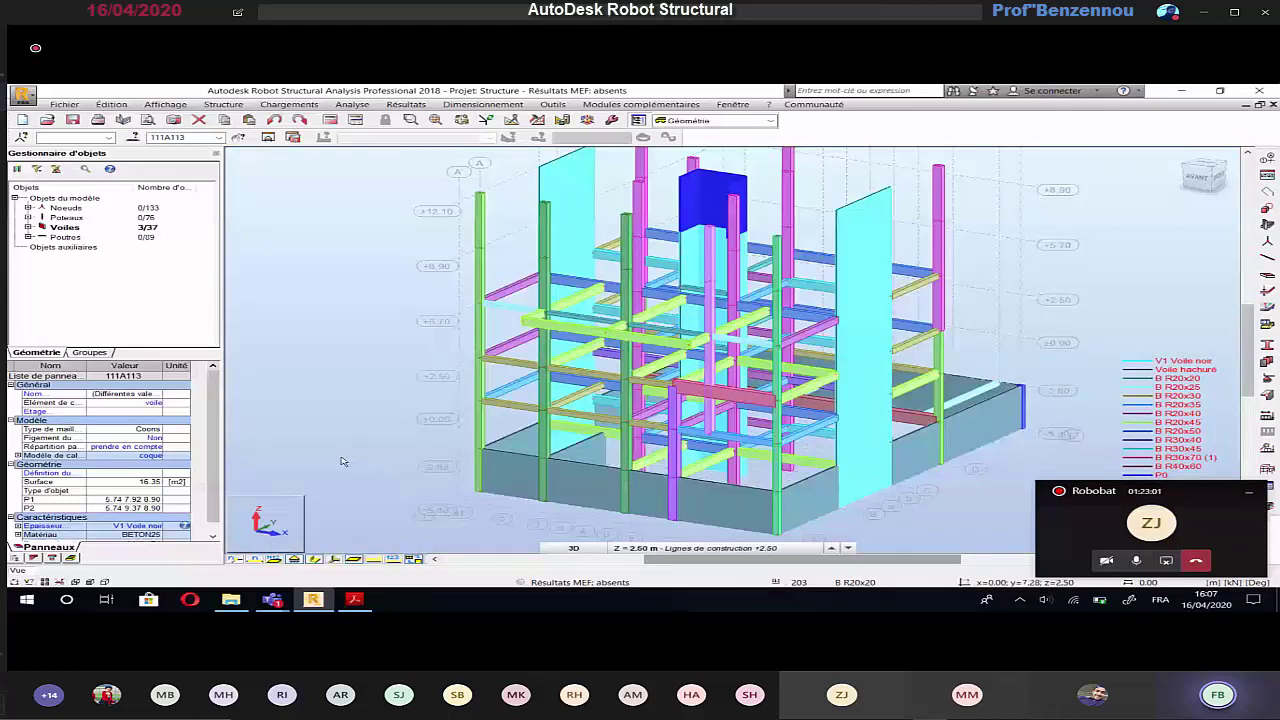
double_click(43, 236)
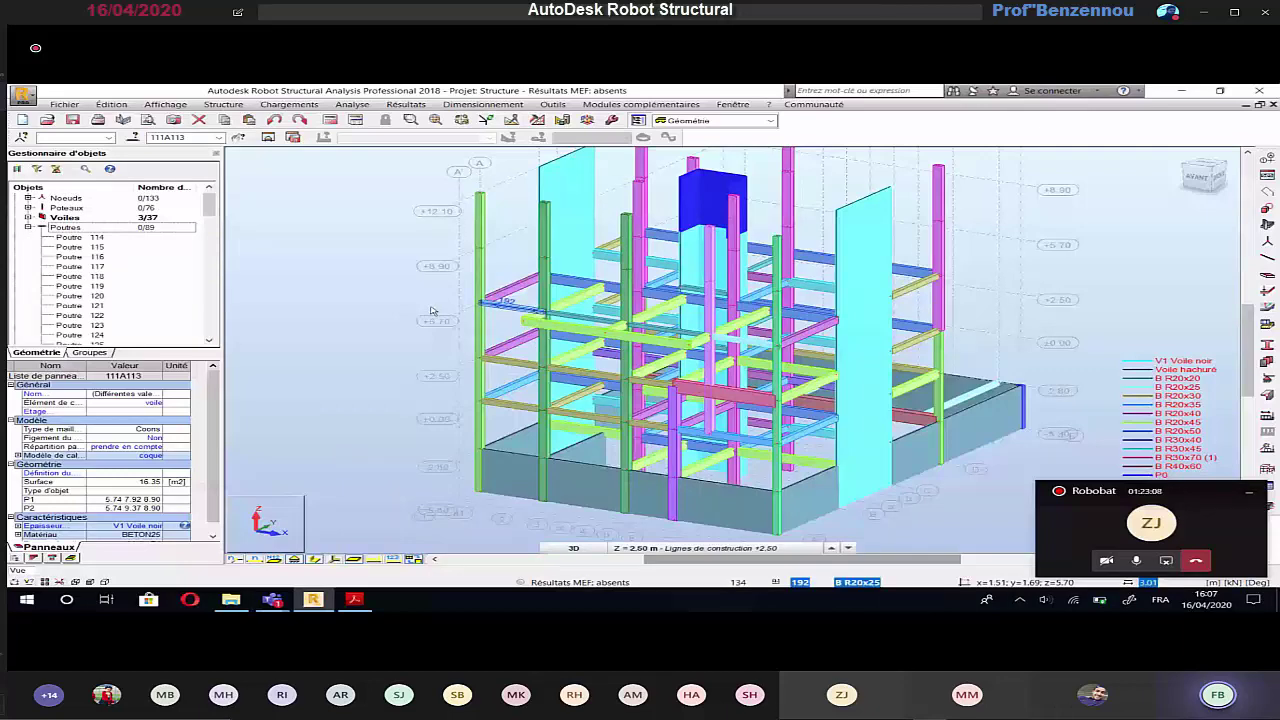
shift+middle_drag(432, 311, 621, 236)
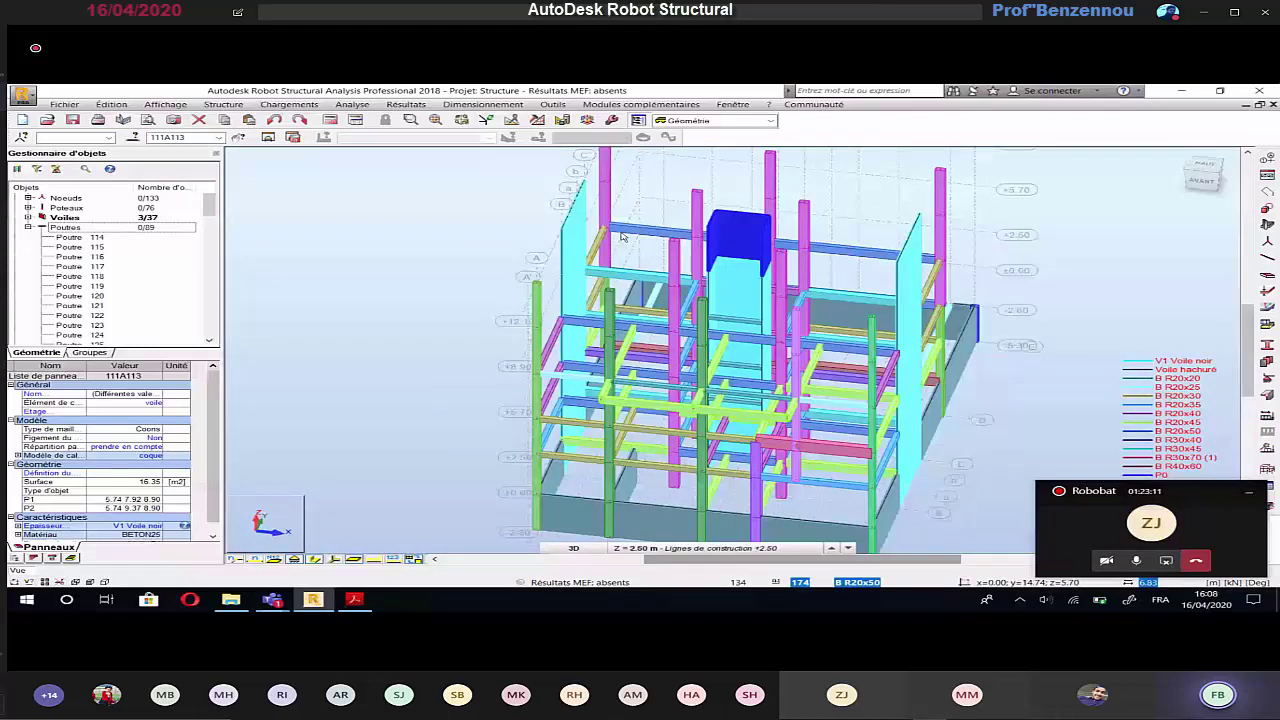
click(621, 236)
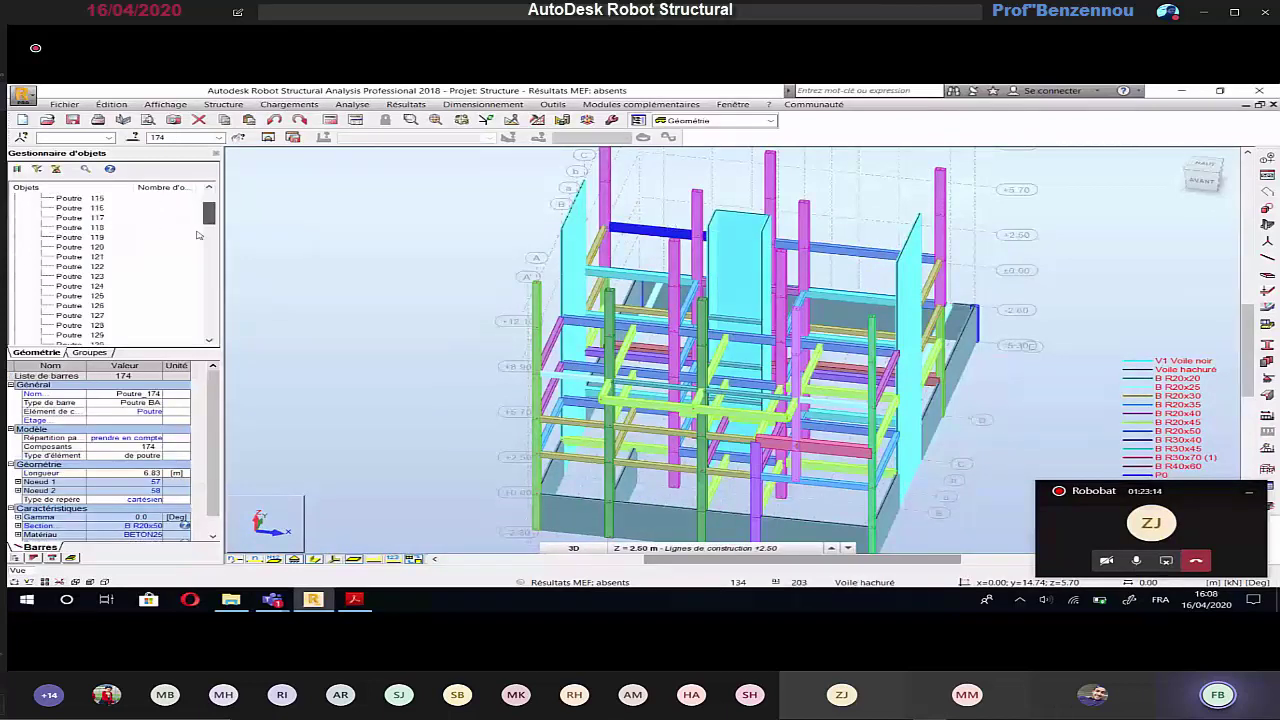
Step: Extend the selection in the beam list from beam 174 through beam 187
drag(209, 210, 200, 279)
mouse_move(200, 279)
mouse_down()
mouse_move(212, 305)
mouse_move(213, 294)
mouse_up()
ctrl+click(101, 277)
ctrl+click(101, 286)
ctrl+click(101, 296)
ctrl+click(101, 306)
ctrl+click(101, 316)
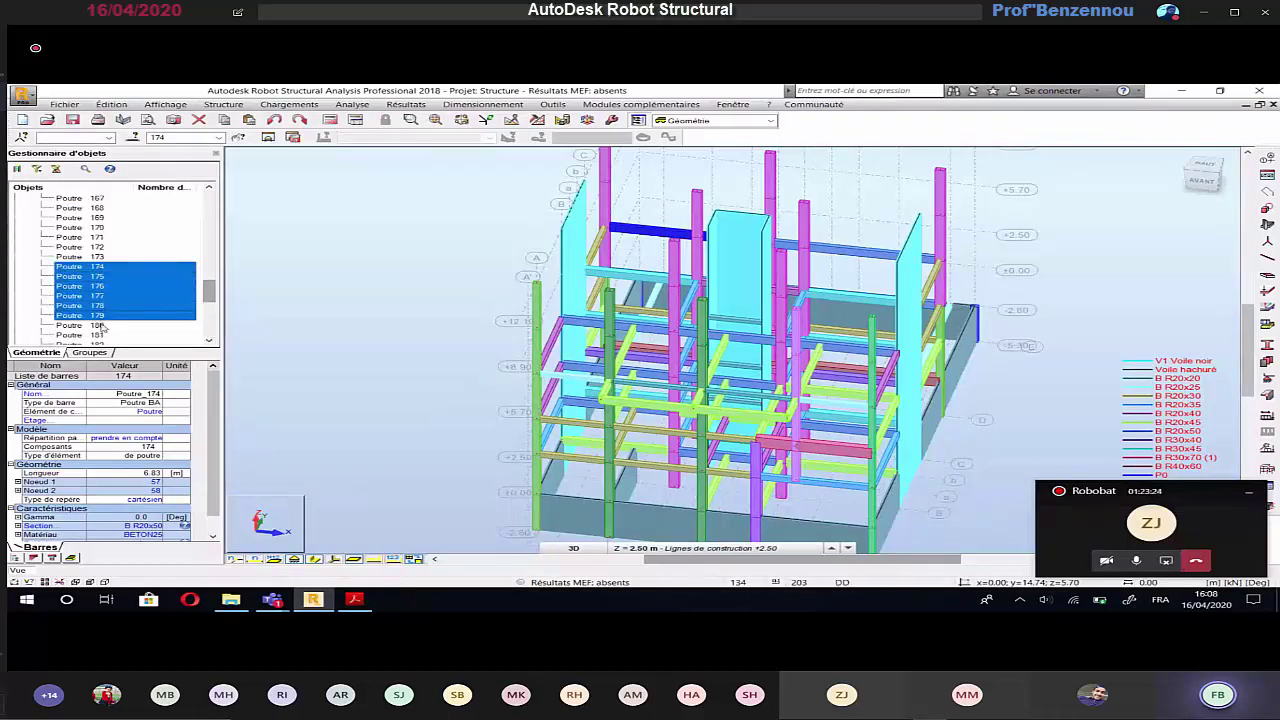
drag(102, 327, 102, 336)
click(209, 342)
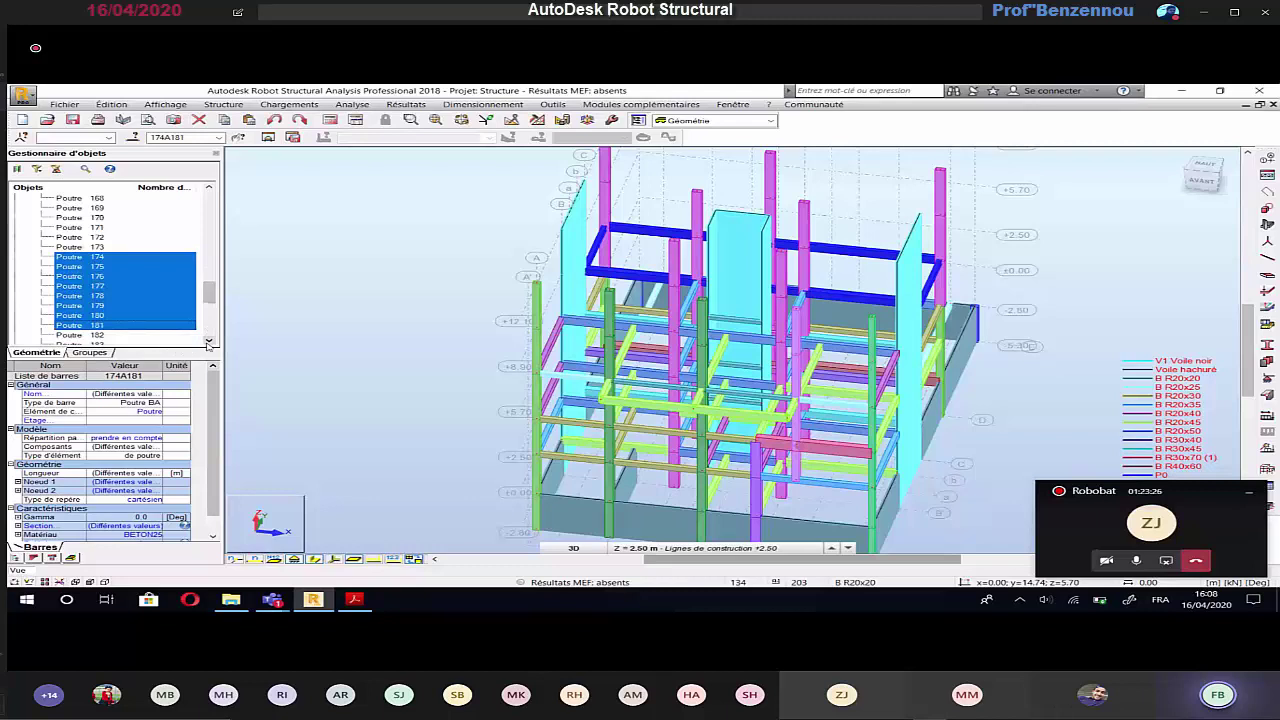
click(209, 342)
ctrl+drag(101, 277, 127, 316)
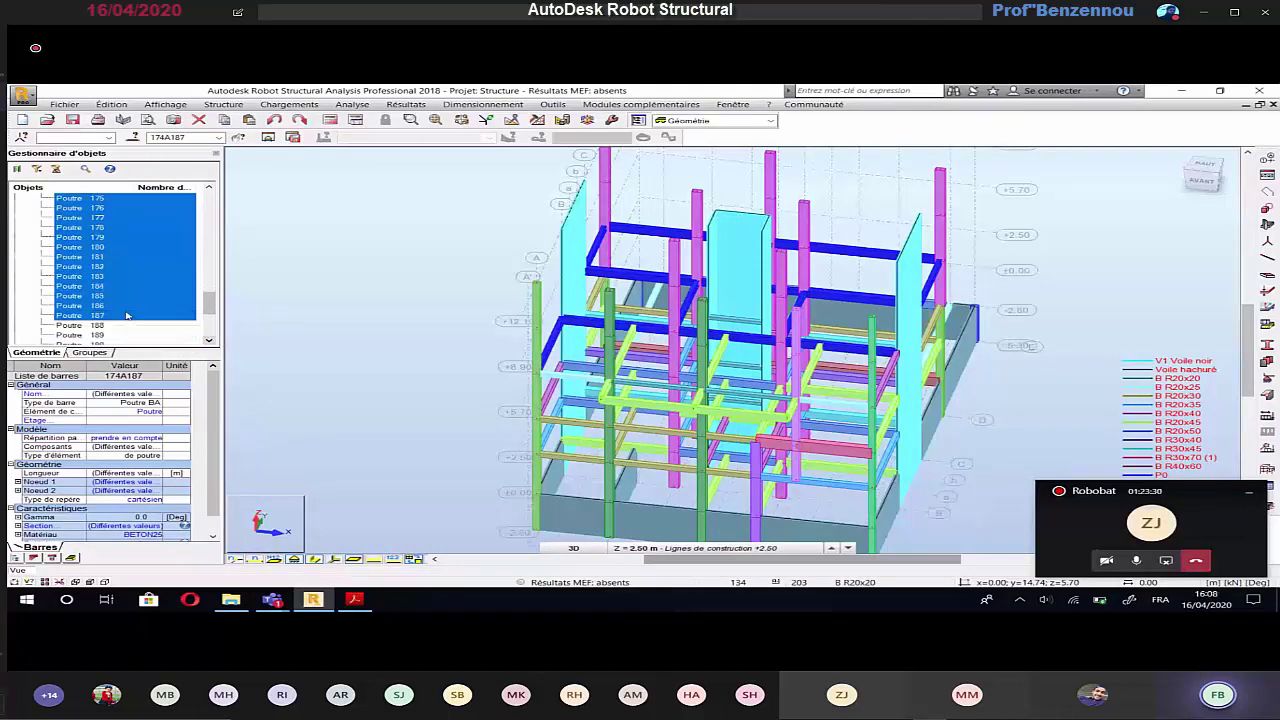
Step: Continue adding the +5.70 m floor's beams to the selection, from beam 188 through beam 201
scroll(127, 316, down, 2)
ctrl+click(80, 279)
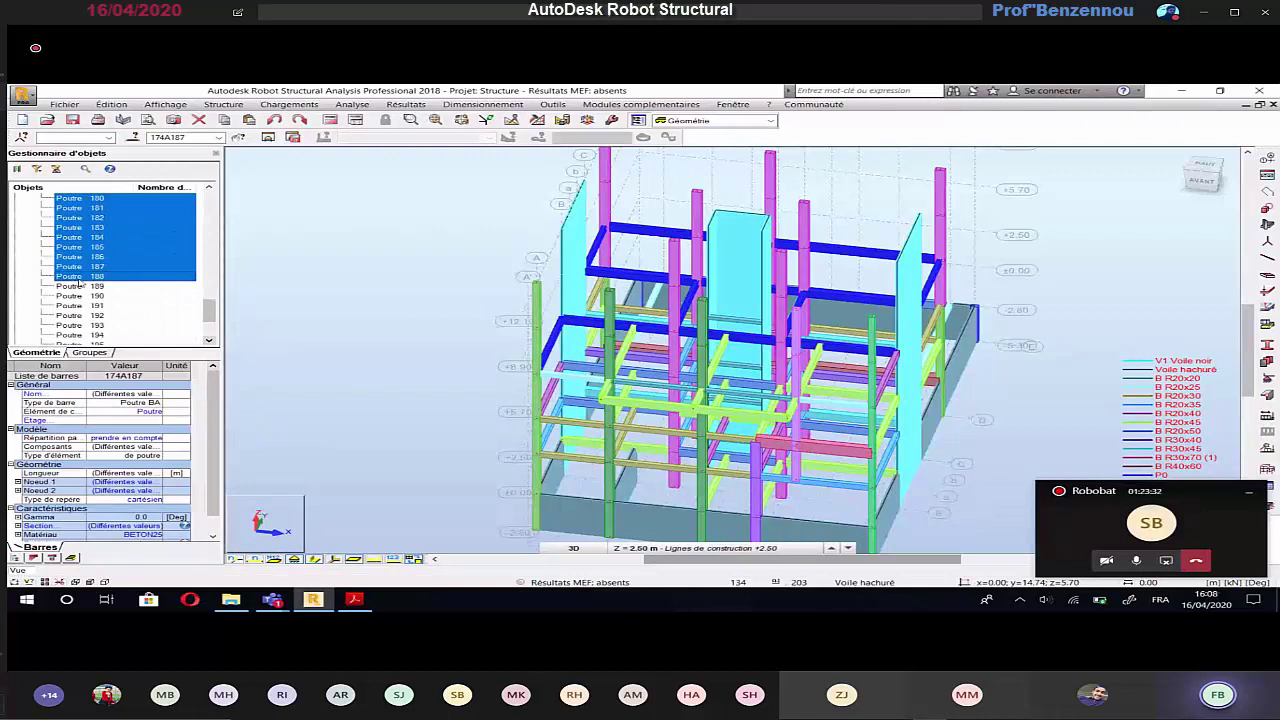
ctrl+click(80, 280)
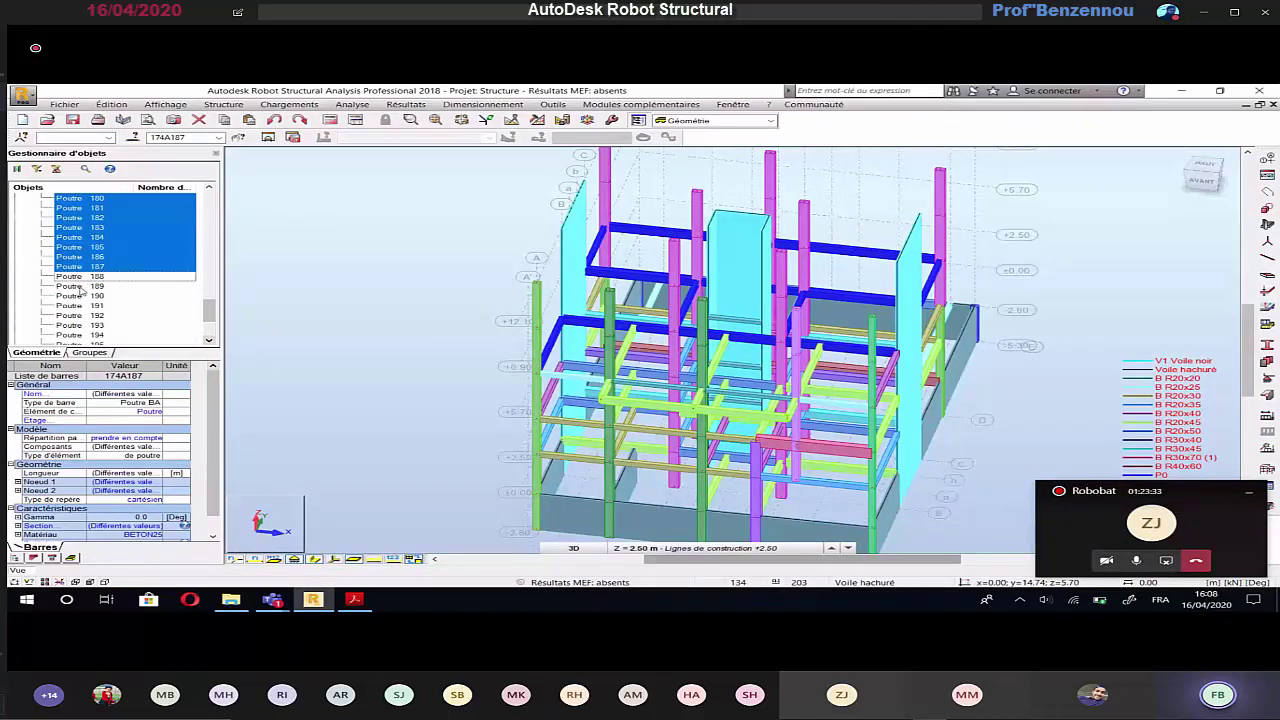
shift+click(83, 287)
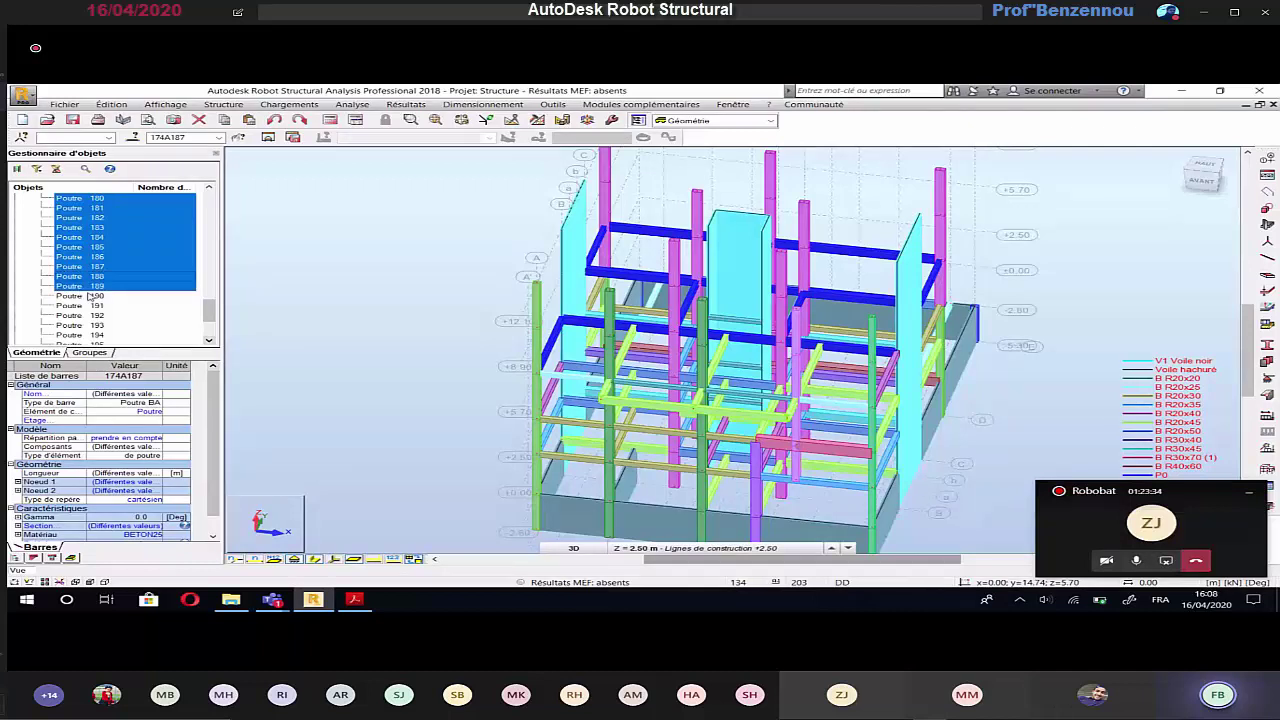
shift+click(90, 305)
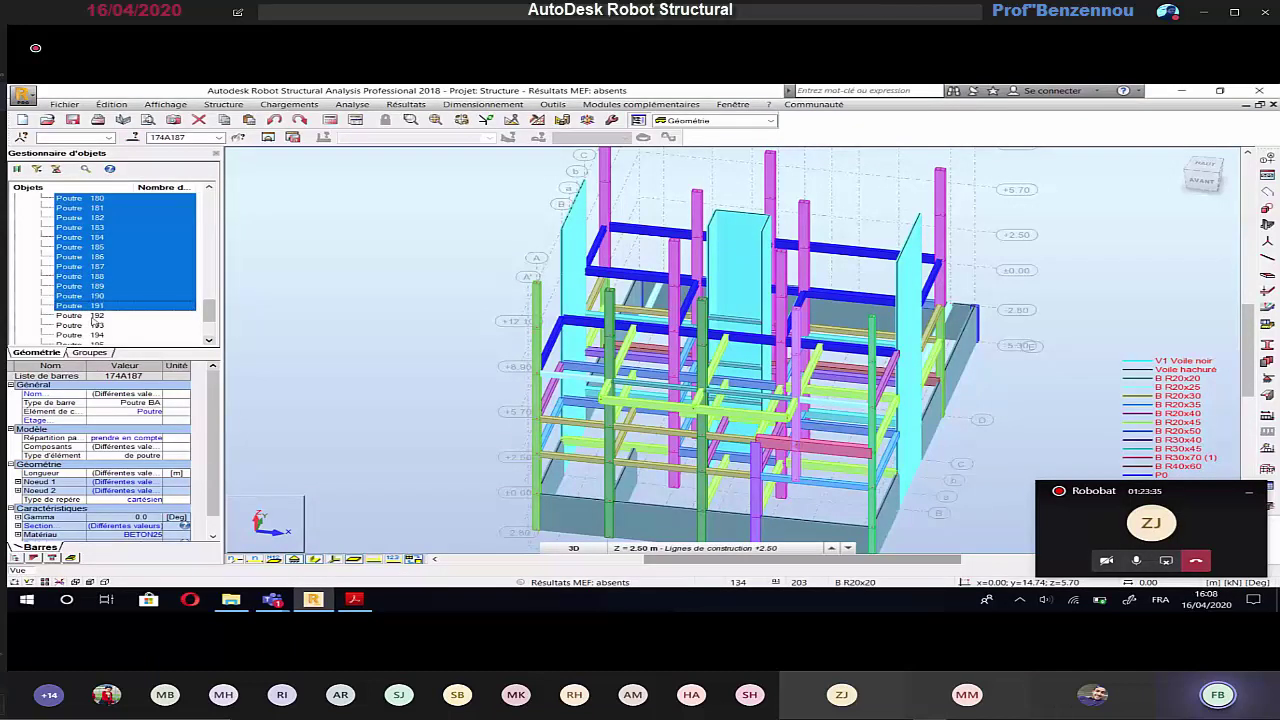
shift+click(95, 325)
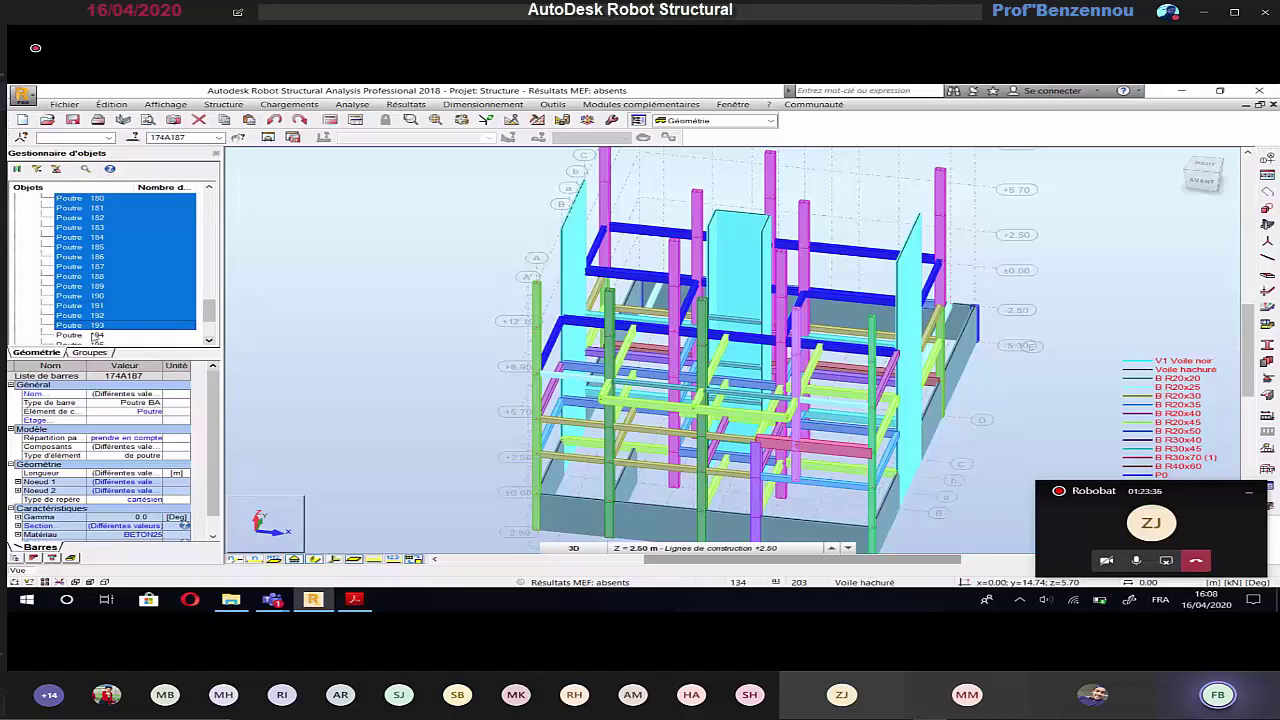
shift+click(95, 335)
shift+click(98, 297)
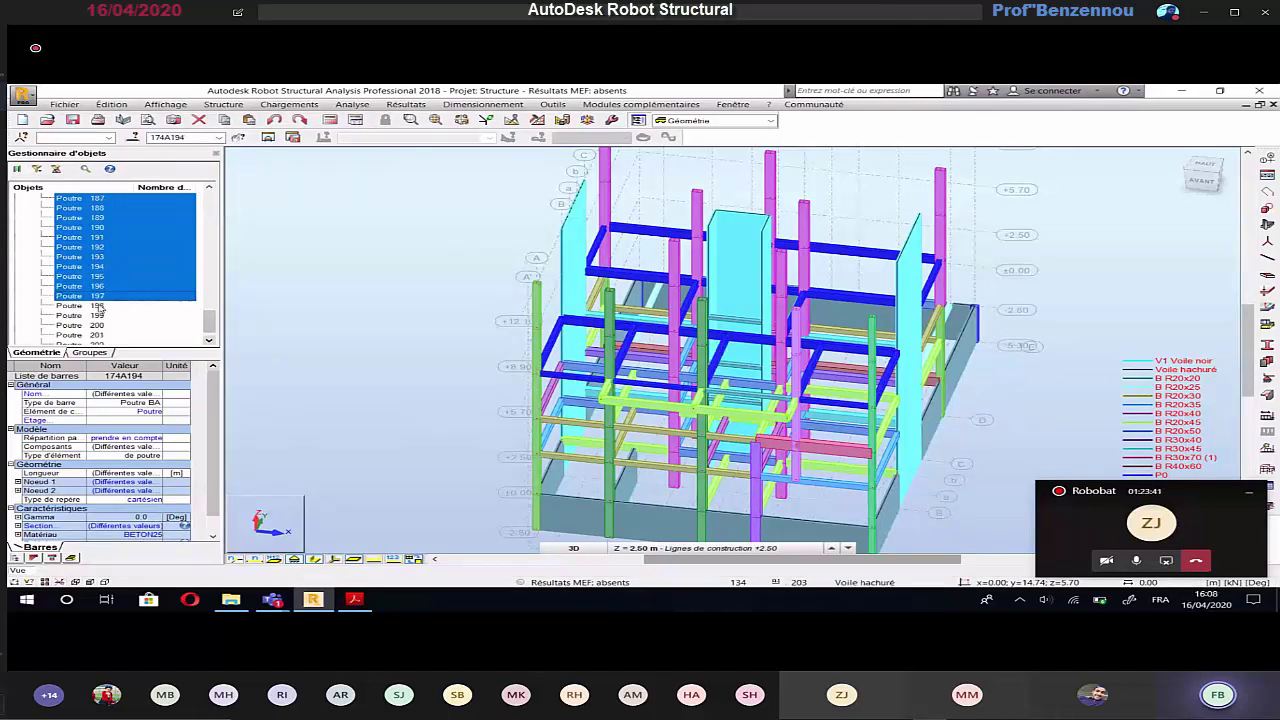
shift+click(100, 337)
scroll(101, 325, down, 2)
shift+click(102, 316)
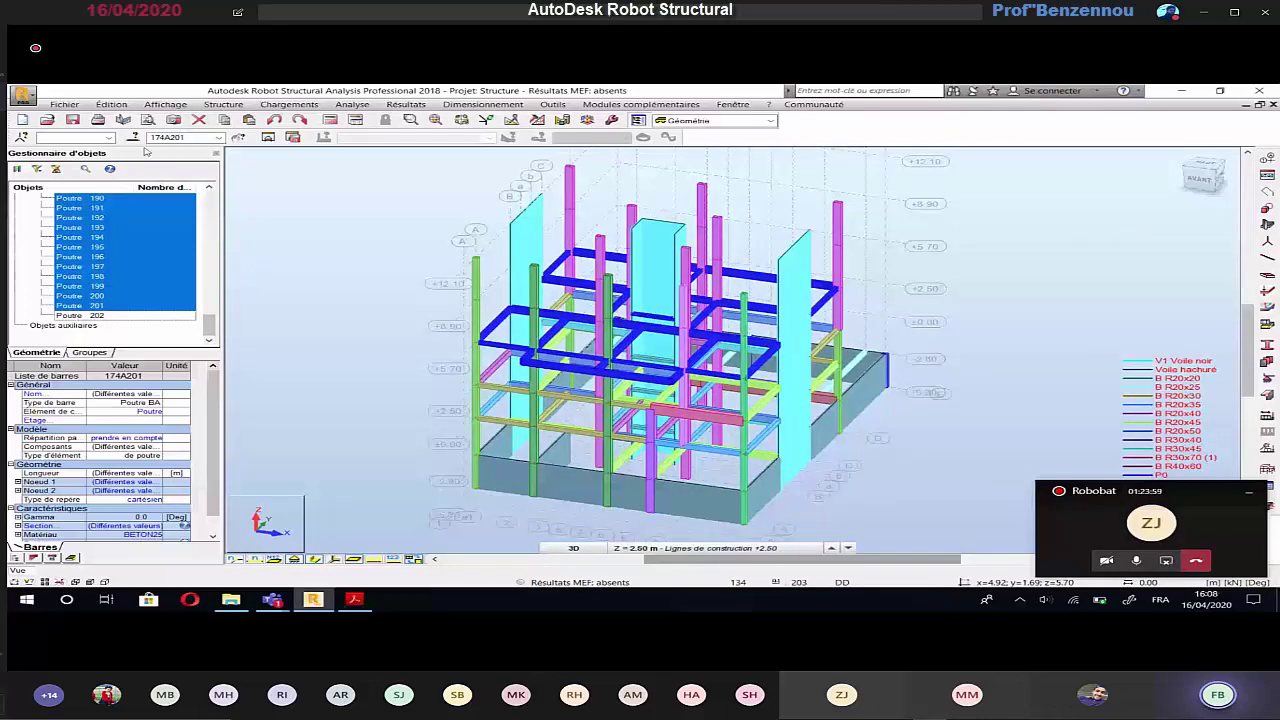
Step: Copy the selected beams upward by translation with vector 0 0 3.2 and 2 repetitions, then collapse the beam list
click(111, 104)
mouse_move(200, 254)
click(340, 256)
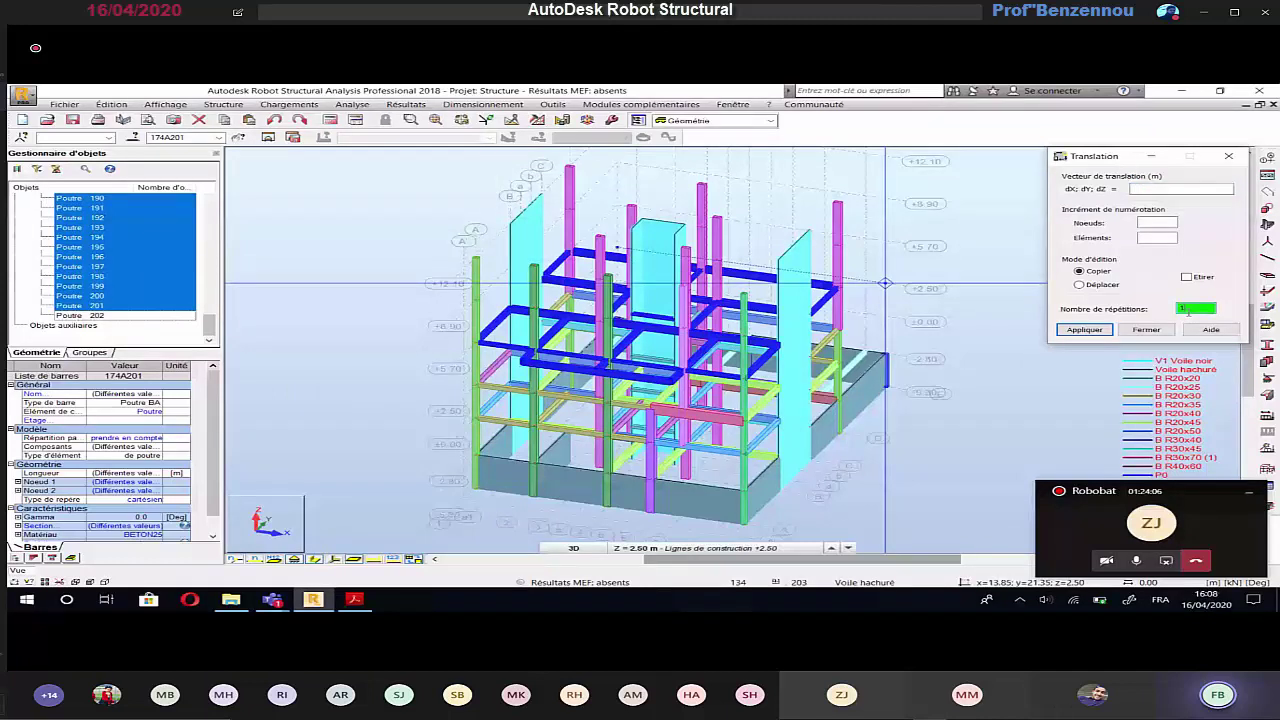
text(2)
click(1191, 188)
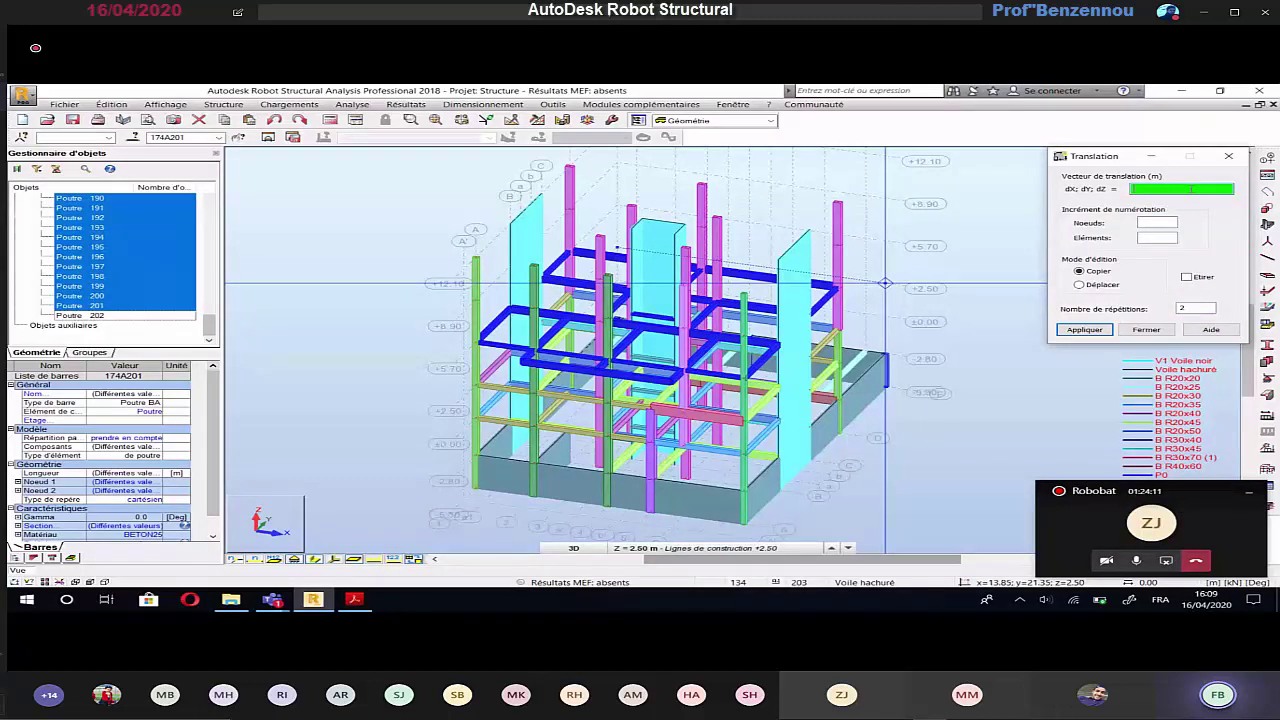
text(0 0 3.2)
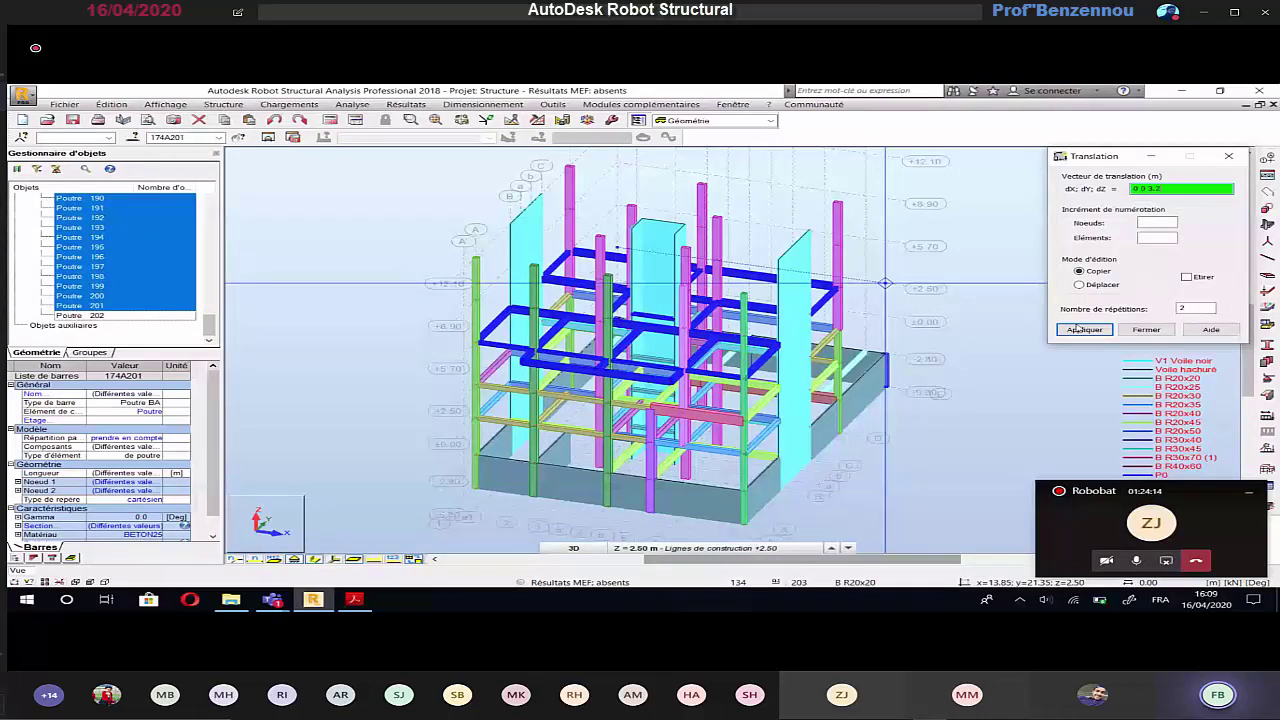
click(1075, 330)
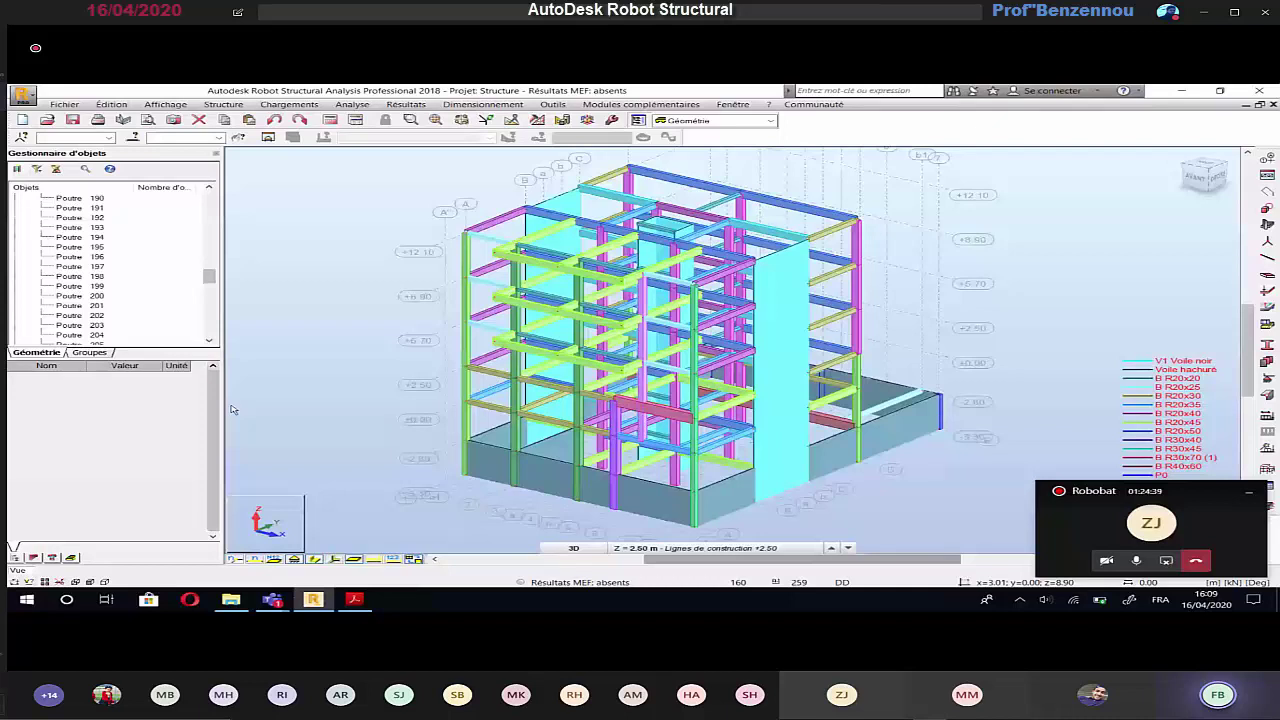
scroll(108, 278, up, 20)
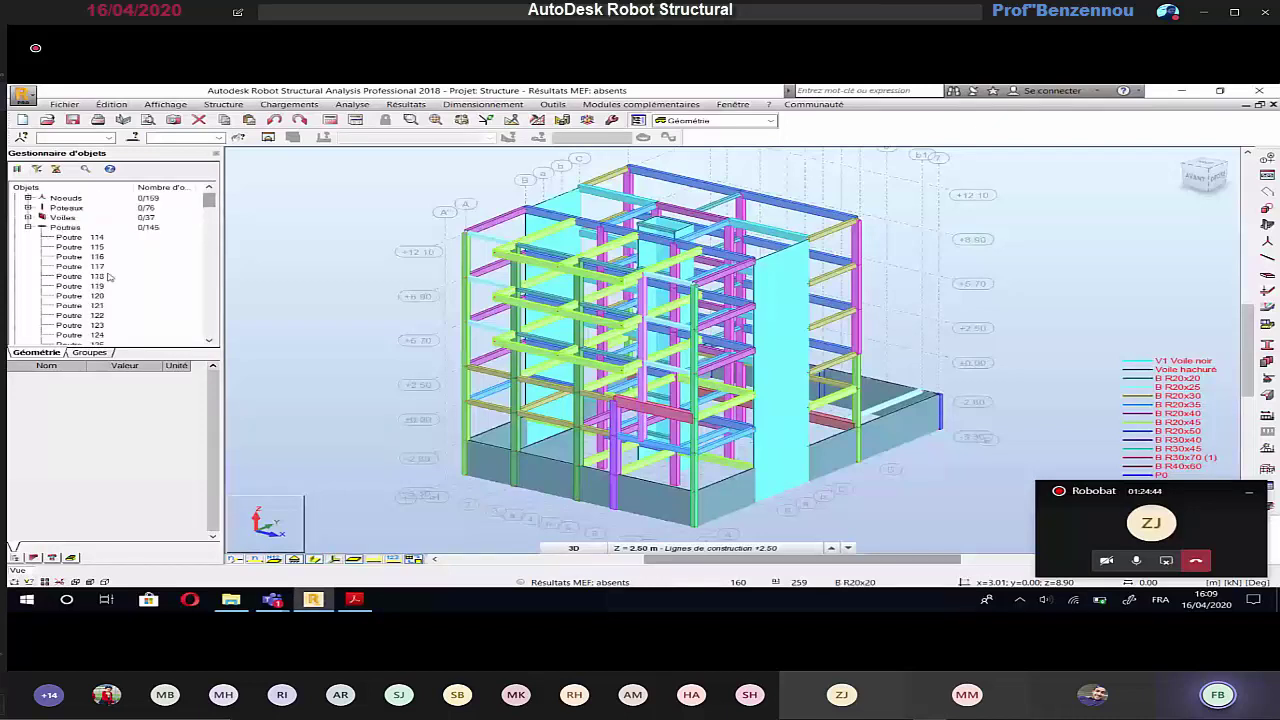
click(28, 227)
Step: Switch to the PDF and examine the storey heights on the last page and the basement plan PH SOUS SOL on page 1
click(574, 548)
click(354, 600)
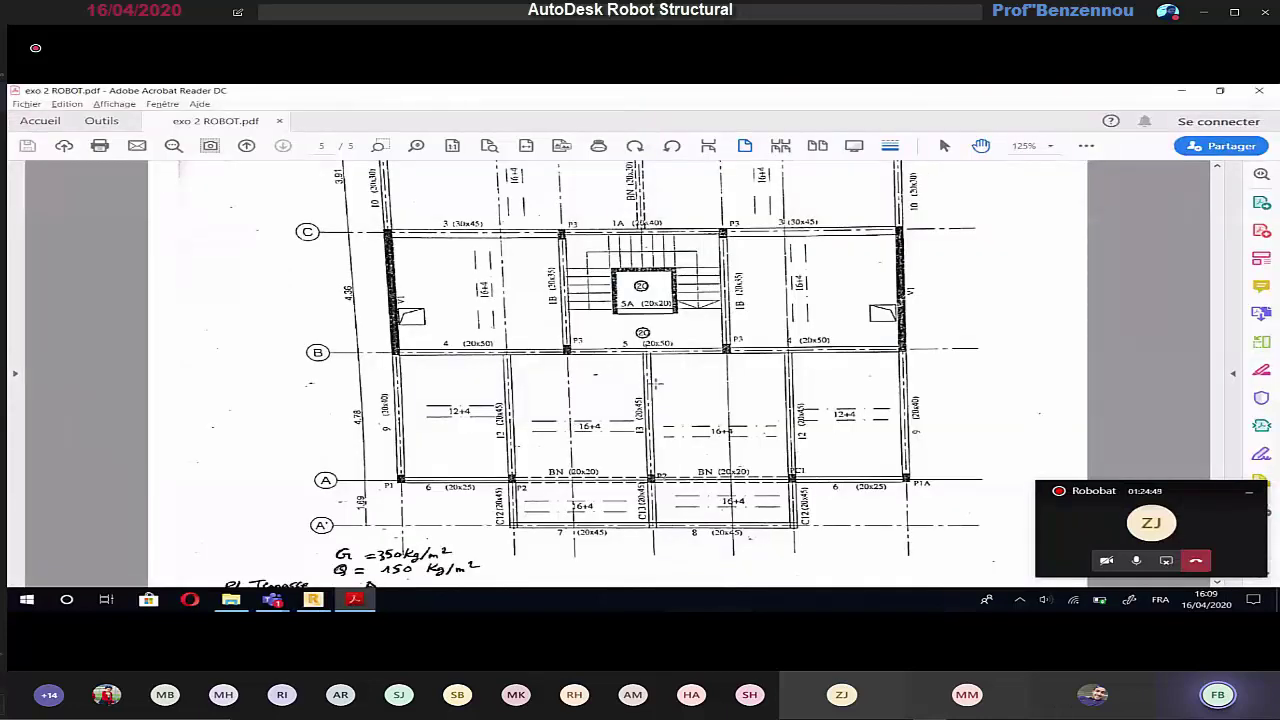
key(ctrl+0)
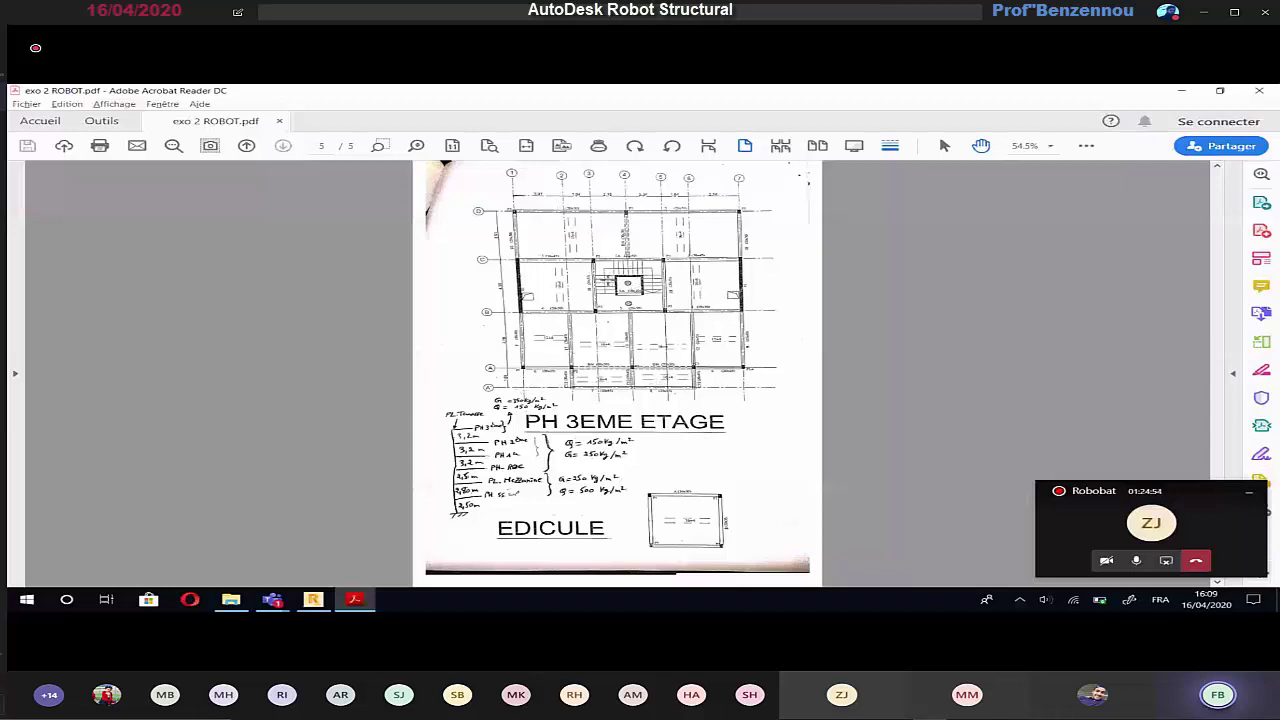
ctrl+scroll(624, 386, down, 2)
key(ctrl+0)
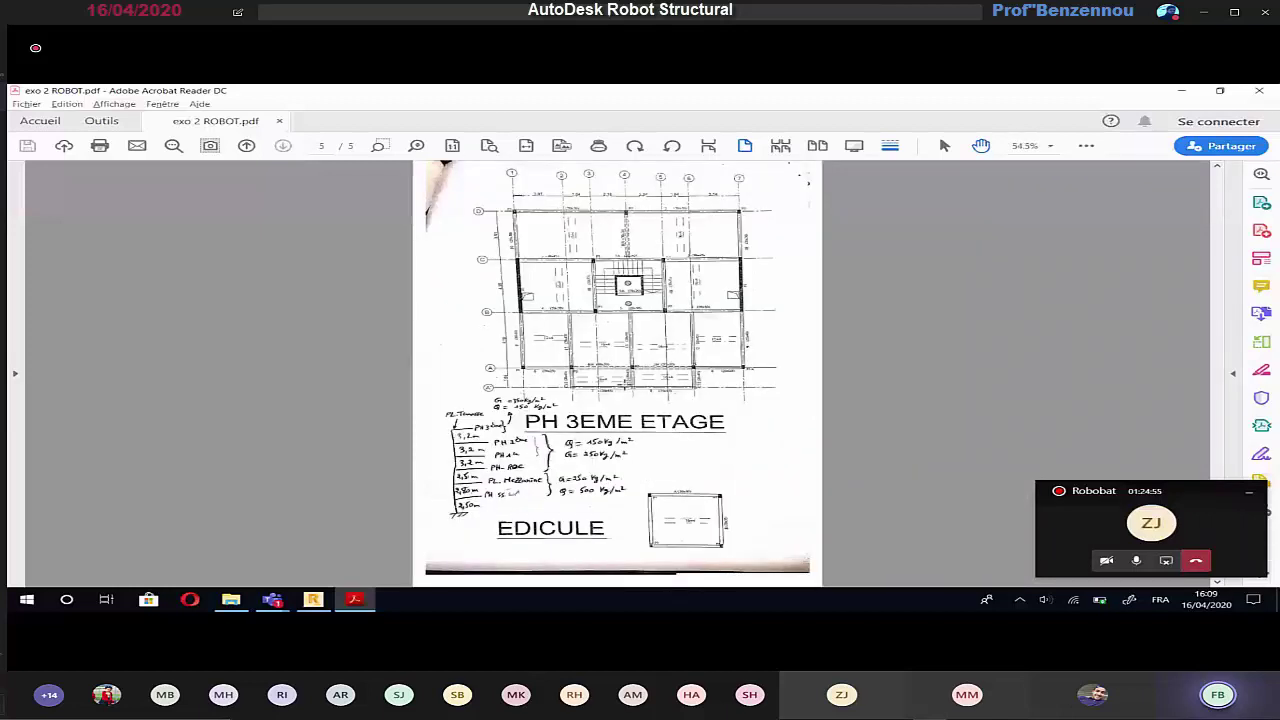
key(Home)
ctrl+scroll(618, 374, up, 1)
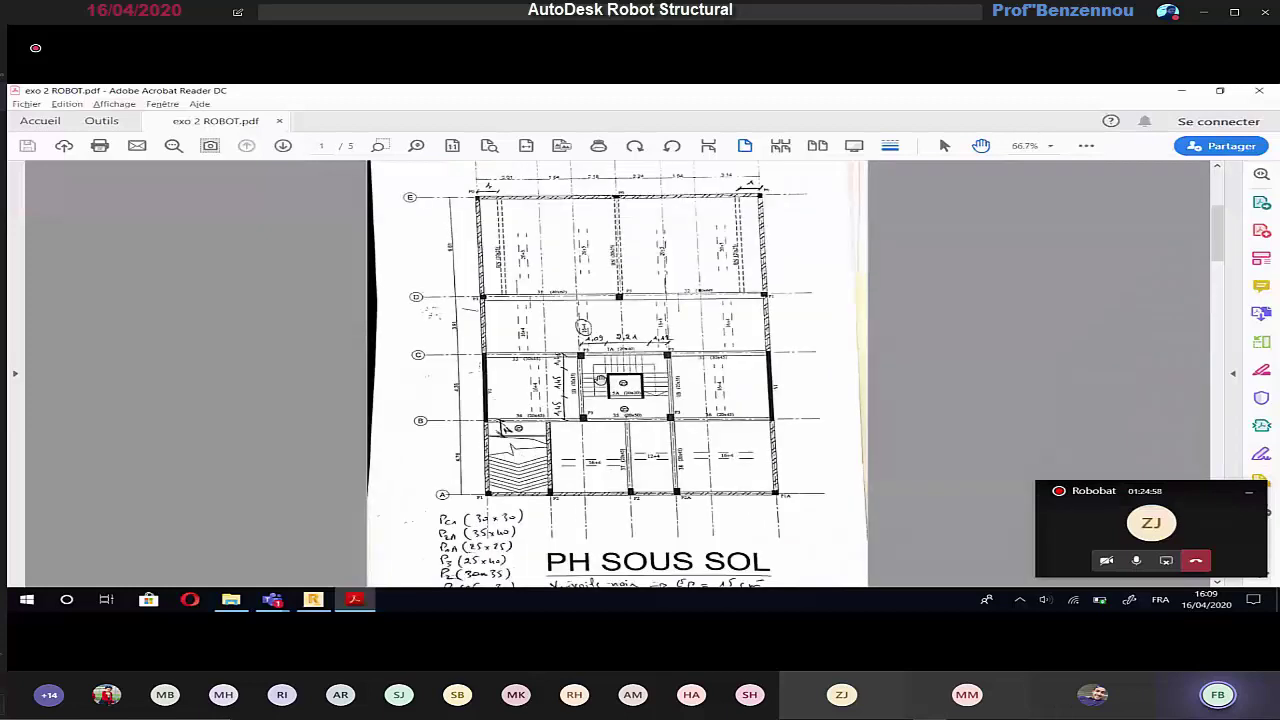
ctrl+scroll(600, 380, up, 3)
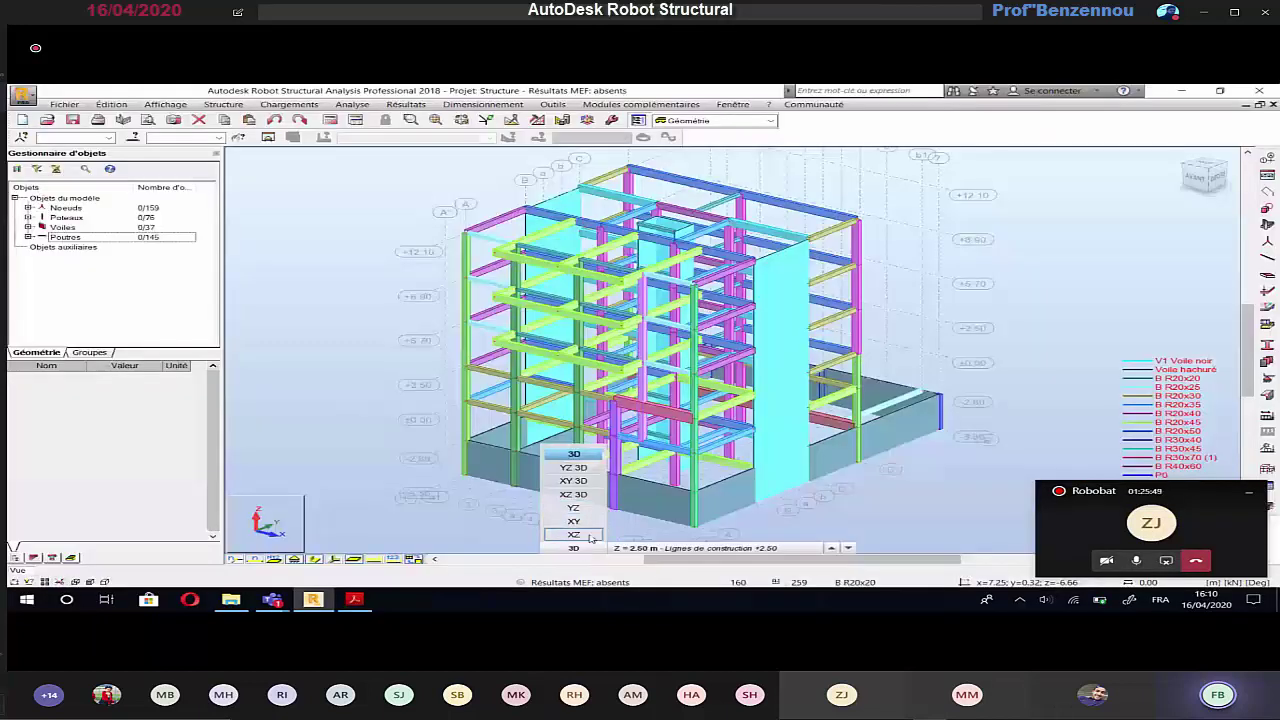
Step: Switch back to Robot and show the model in the XZ view on construction line A'
click(589, 536)
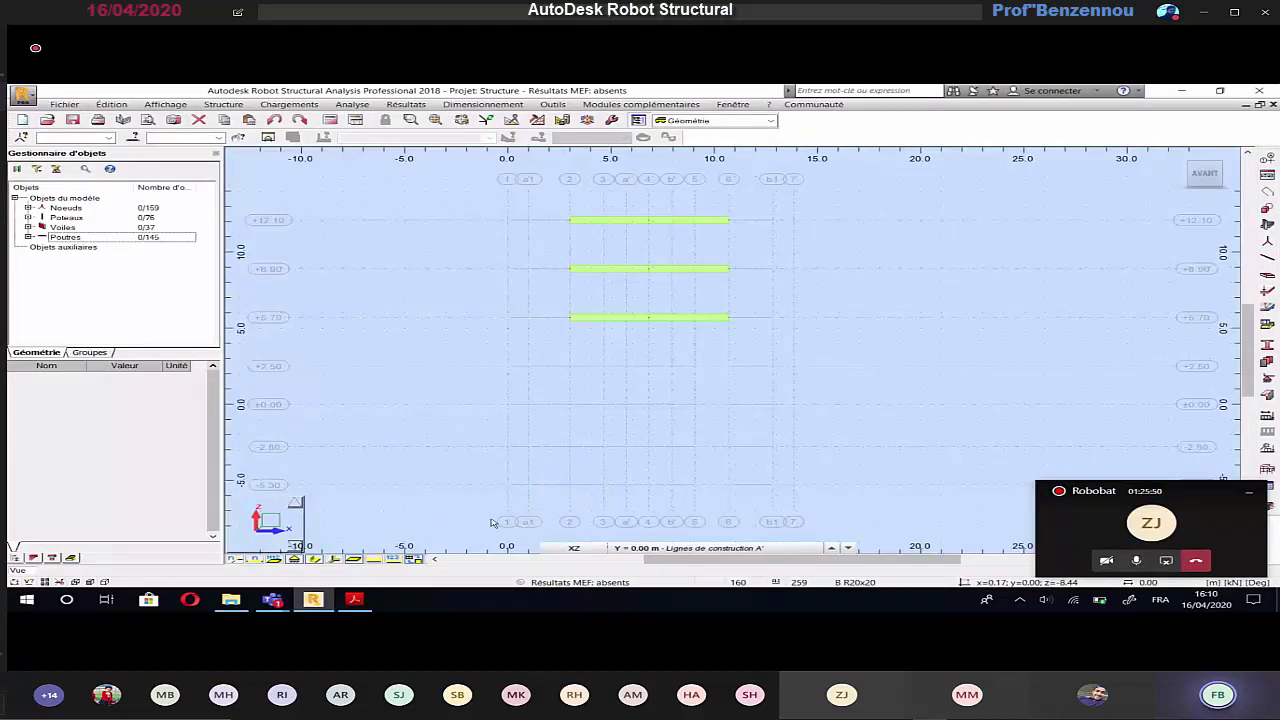
middle_drag(491, 446, 520, 403)
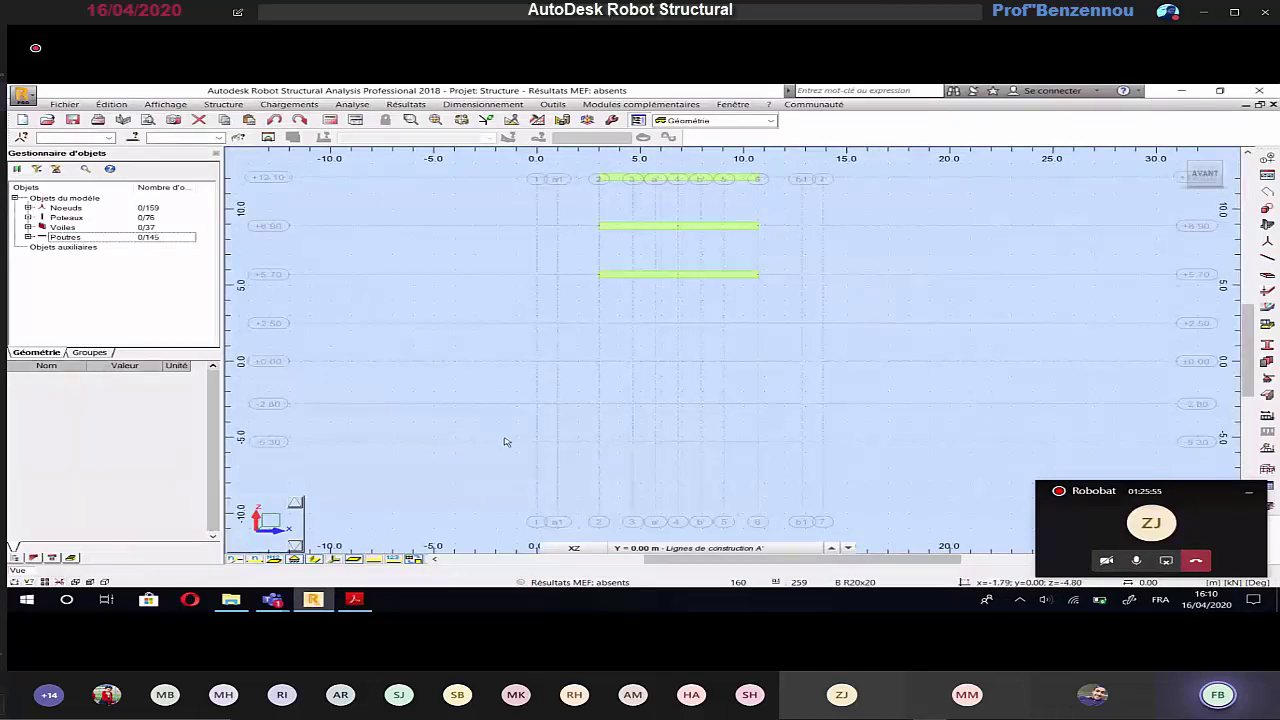
click(612, 549)
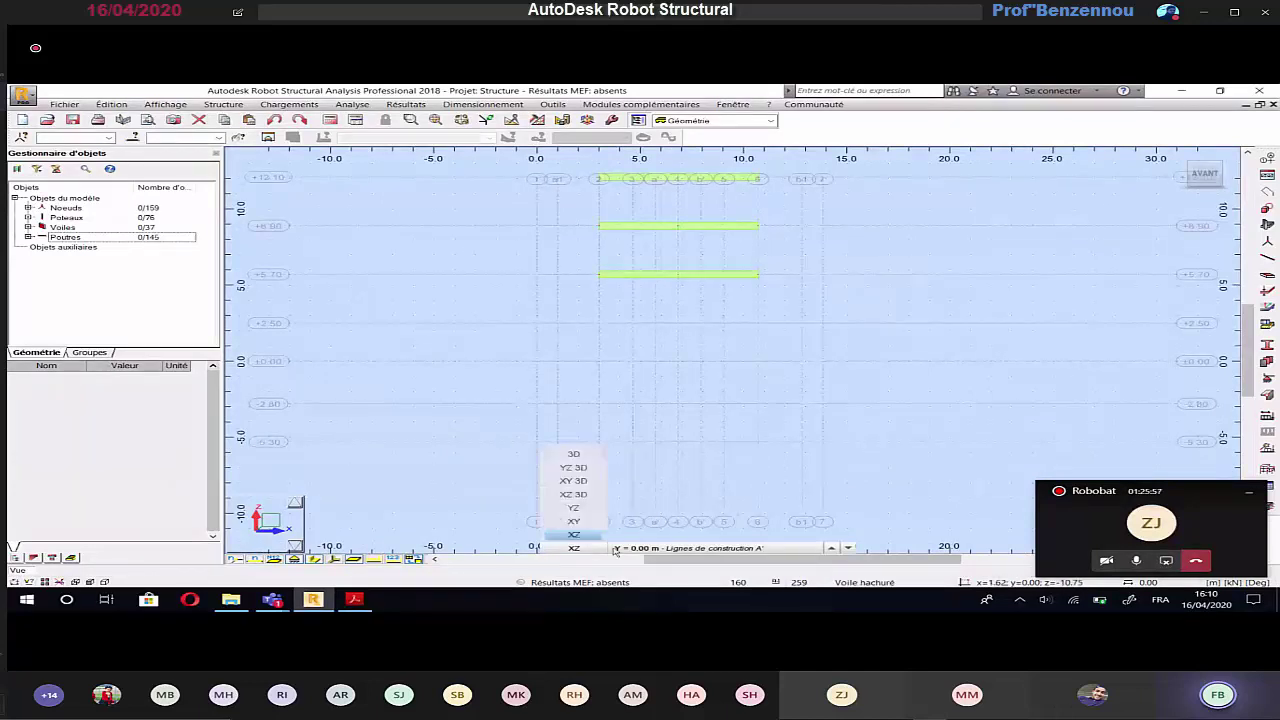
click(620, 549)
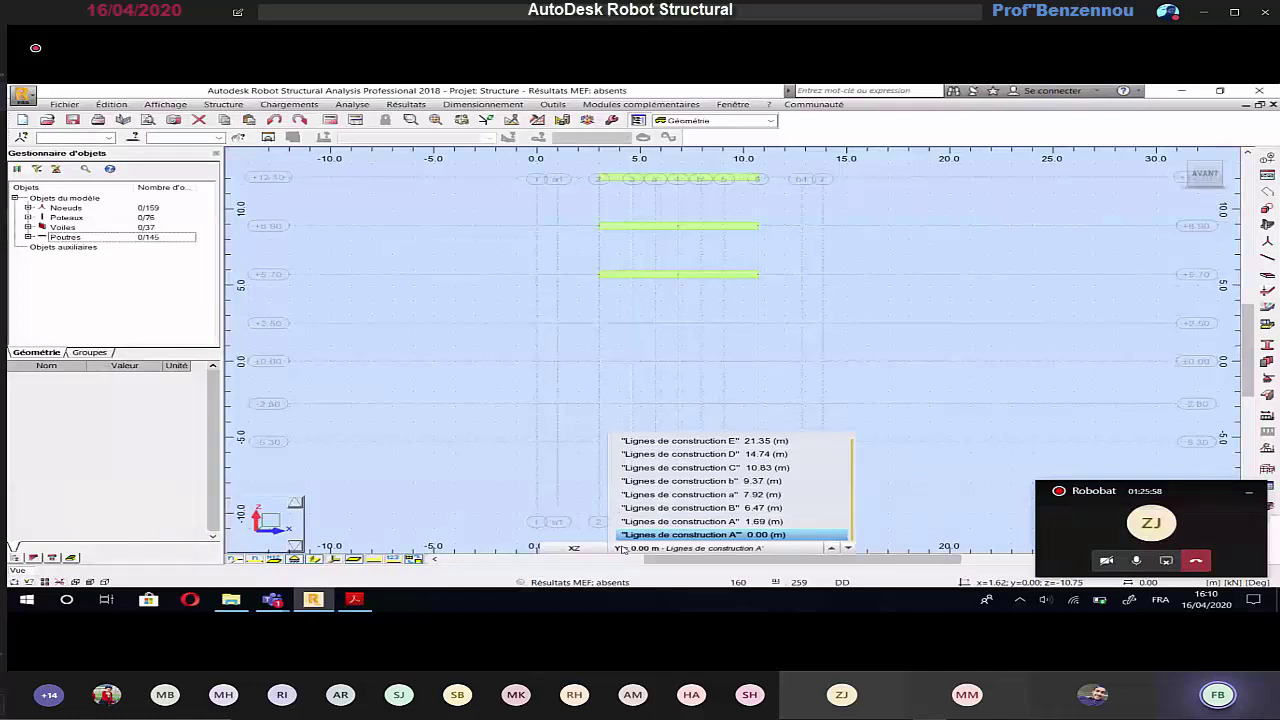
click(490, 489)
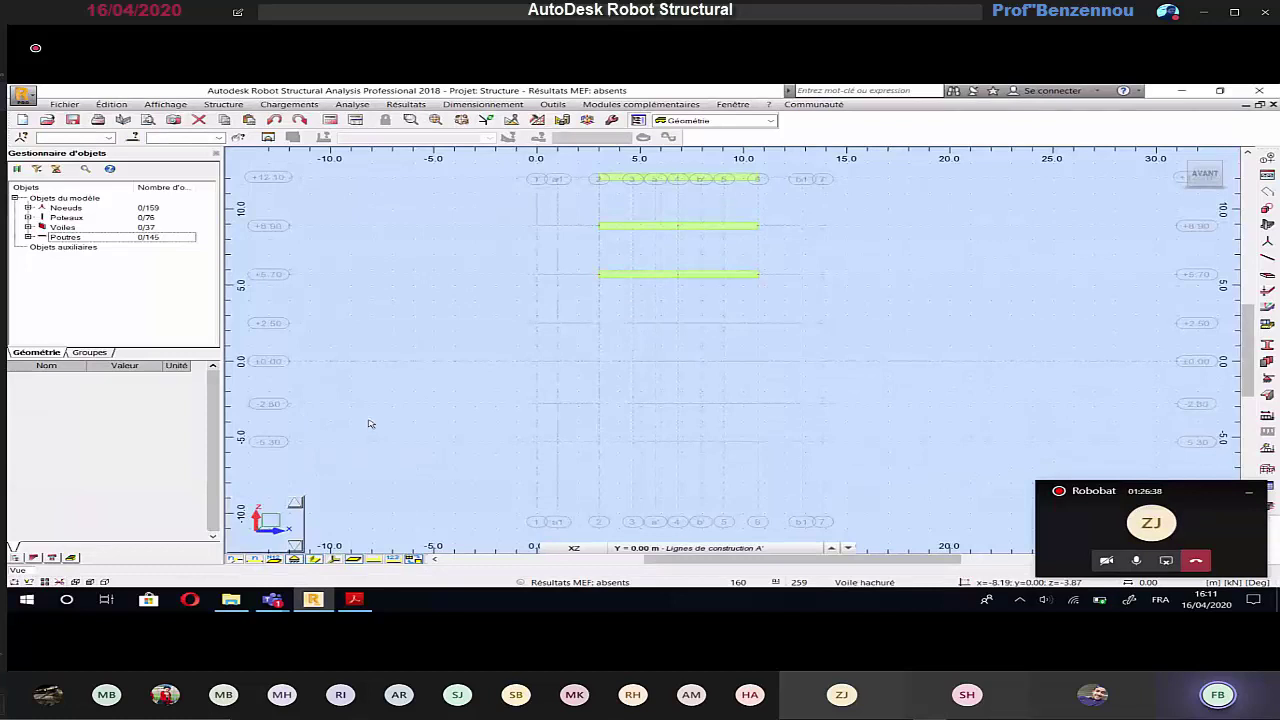
Step: In the axis definition, add a Z construction line labelled ESC 1, spaced 0.8 m above the -5.30 level
click(221, 105)
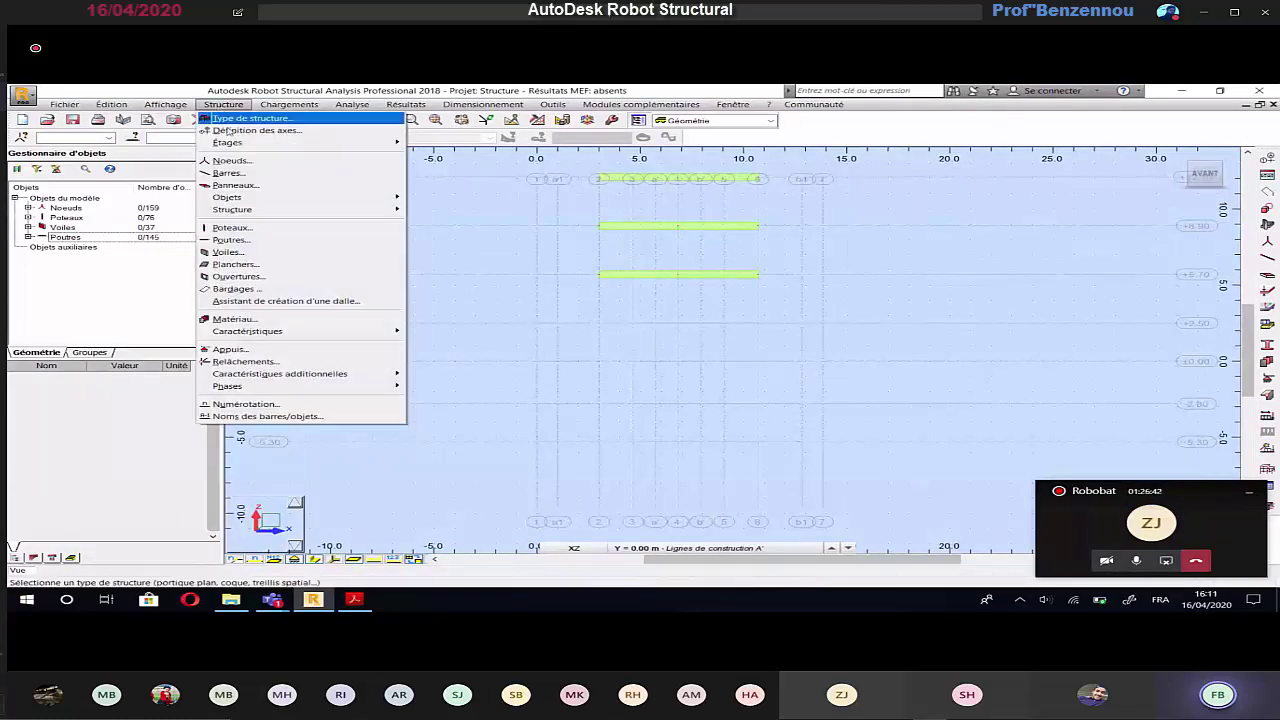
click(268, 131)
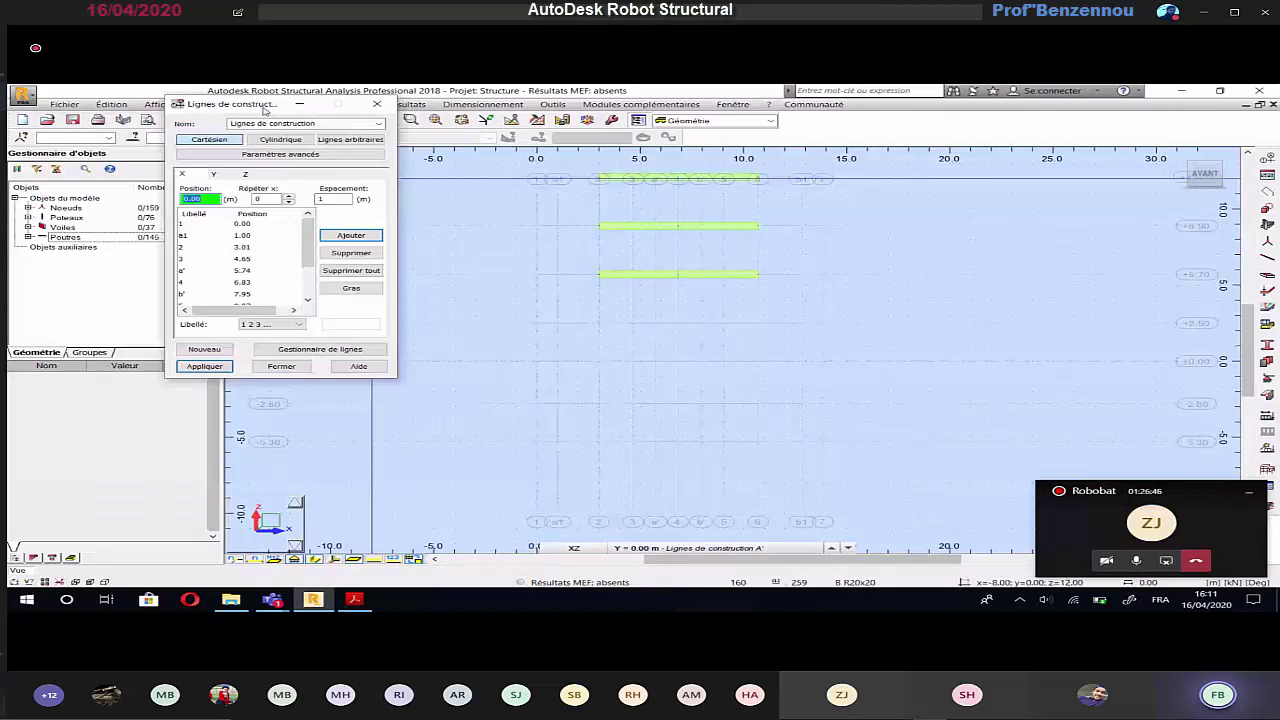
click(245, 174)
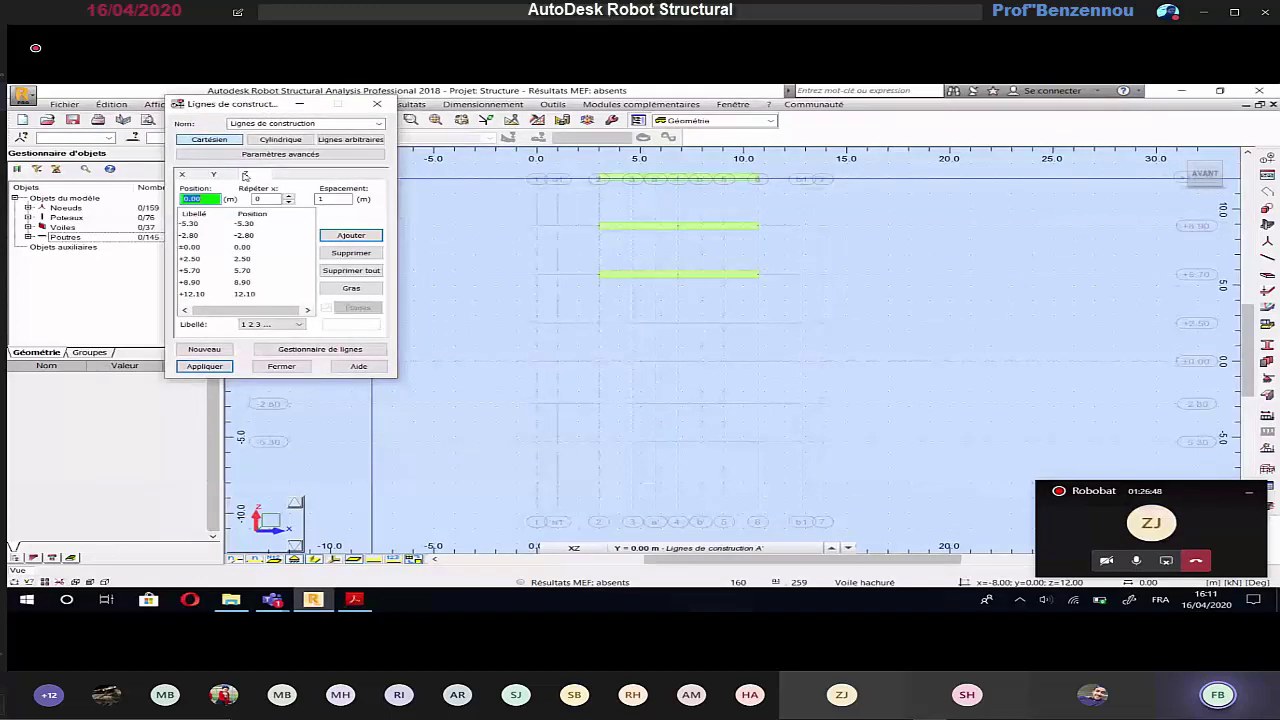
click(196, 223)
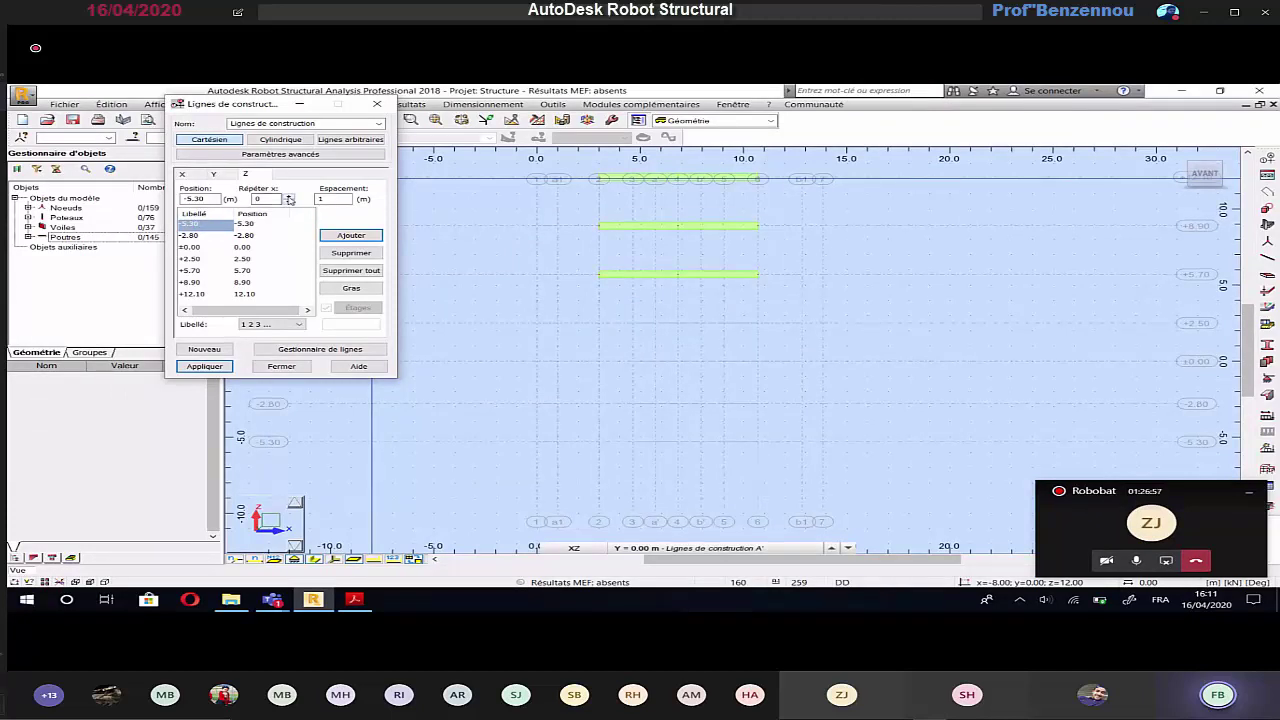
click(289, 199)
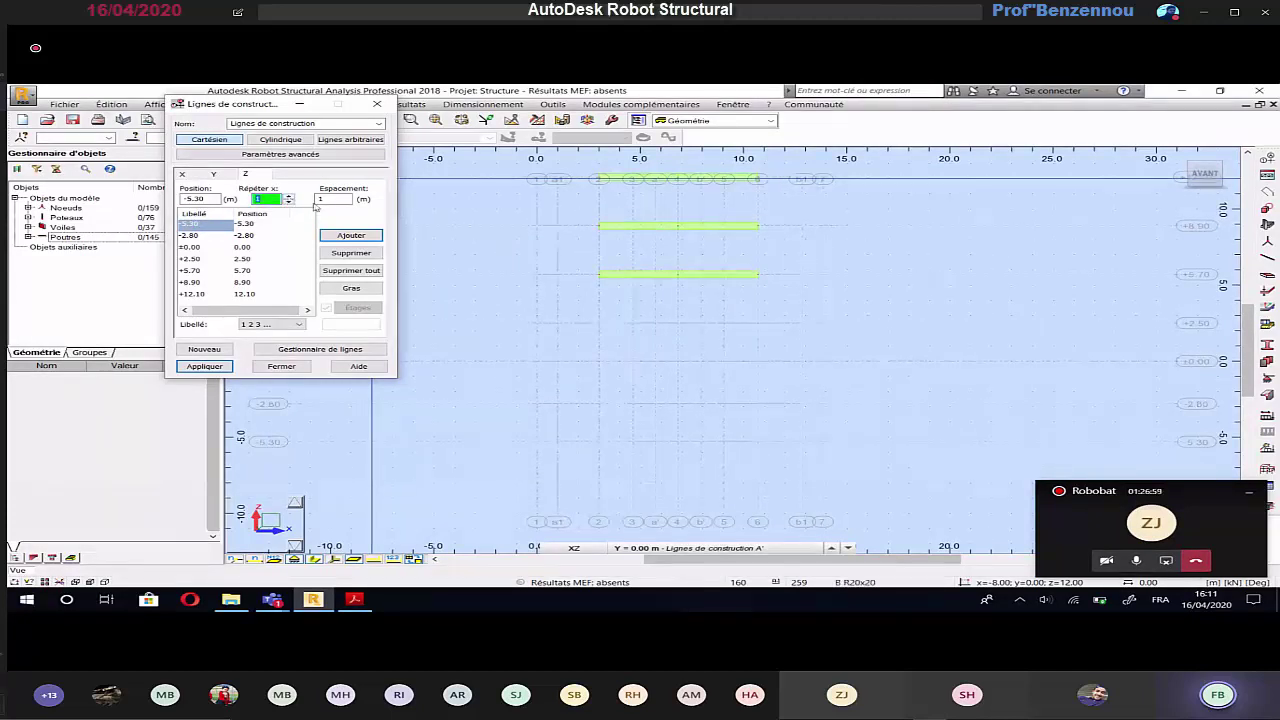
double_click(320, 200)
text(0.)
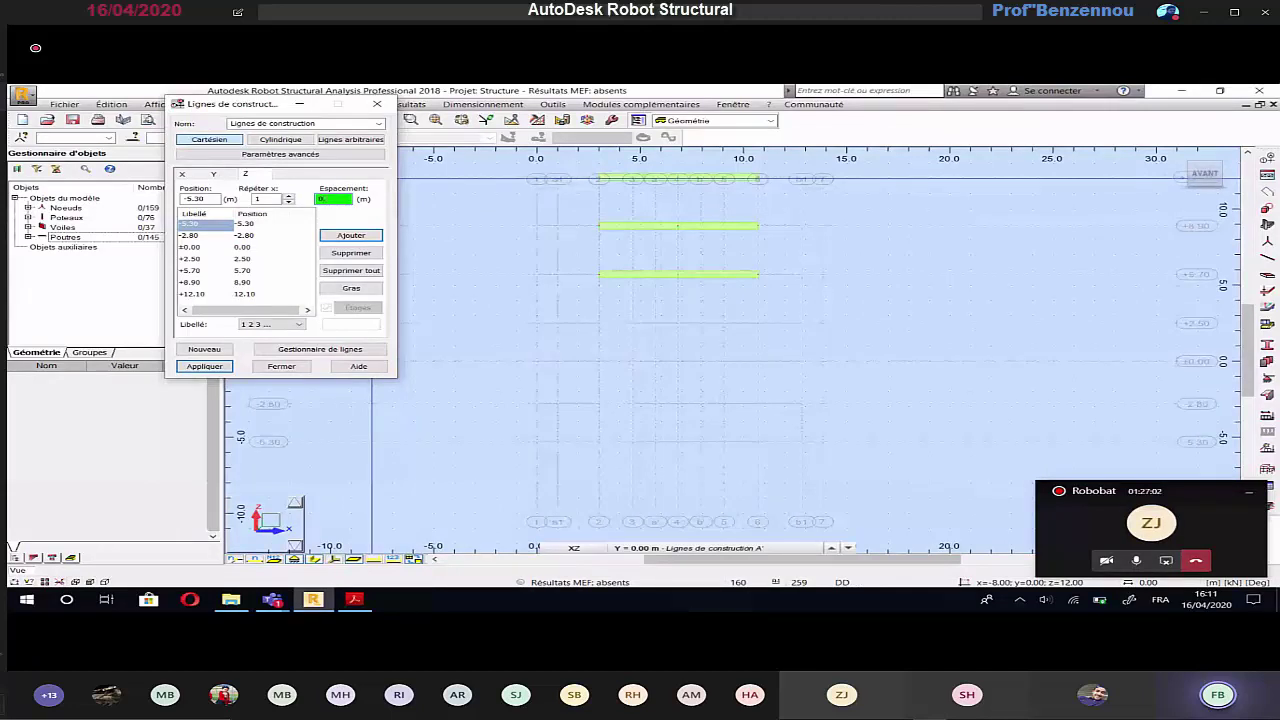
text(8)
key(Return)
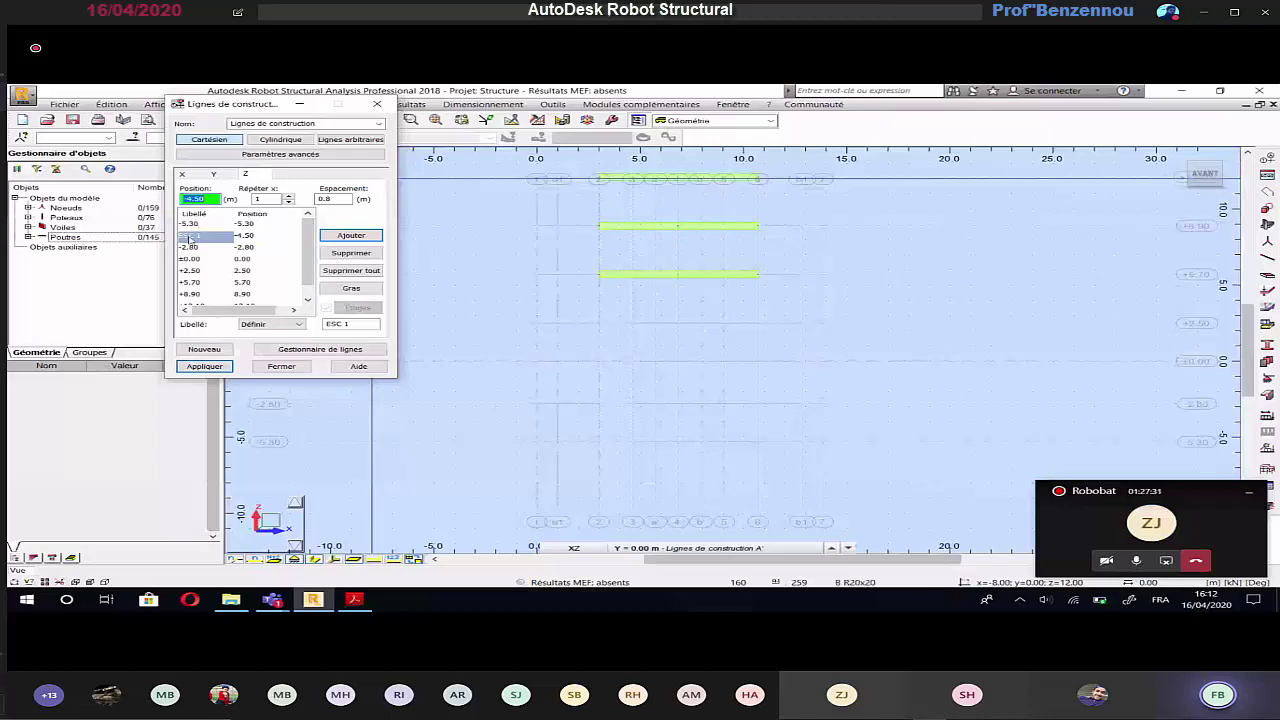
Step: Add a Z construction line labelled ESC 2, spaced 0.8 m above ESC 1, and apply the axis definition
click(348, 199)
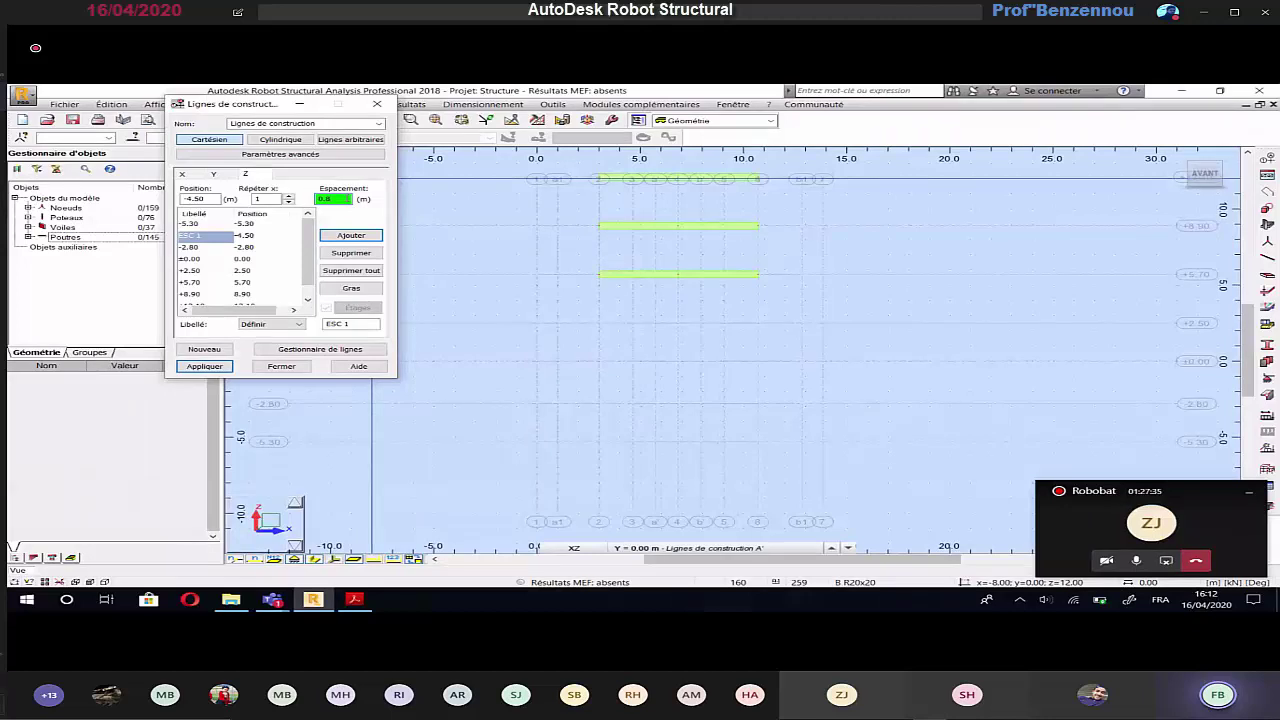
click(352, 325)
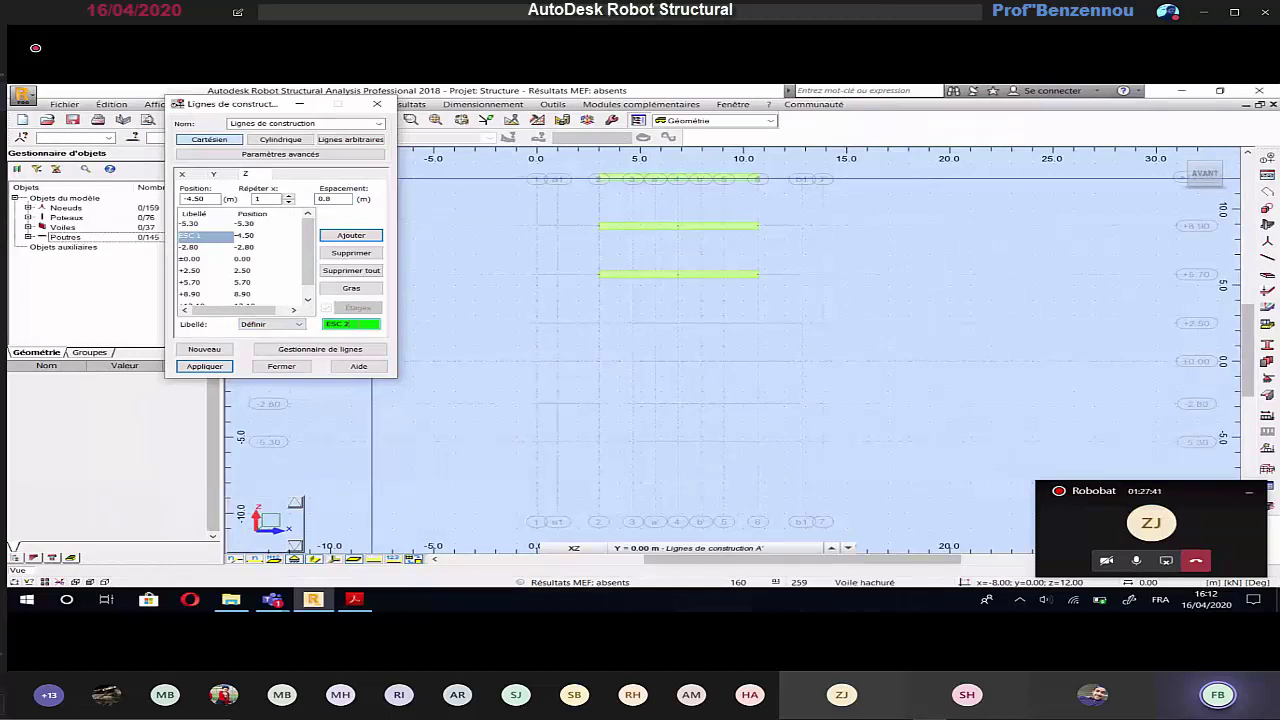
click(351, 236)
click(205, 367)
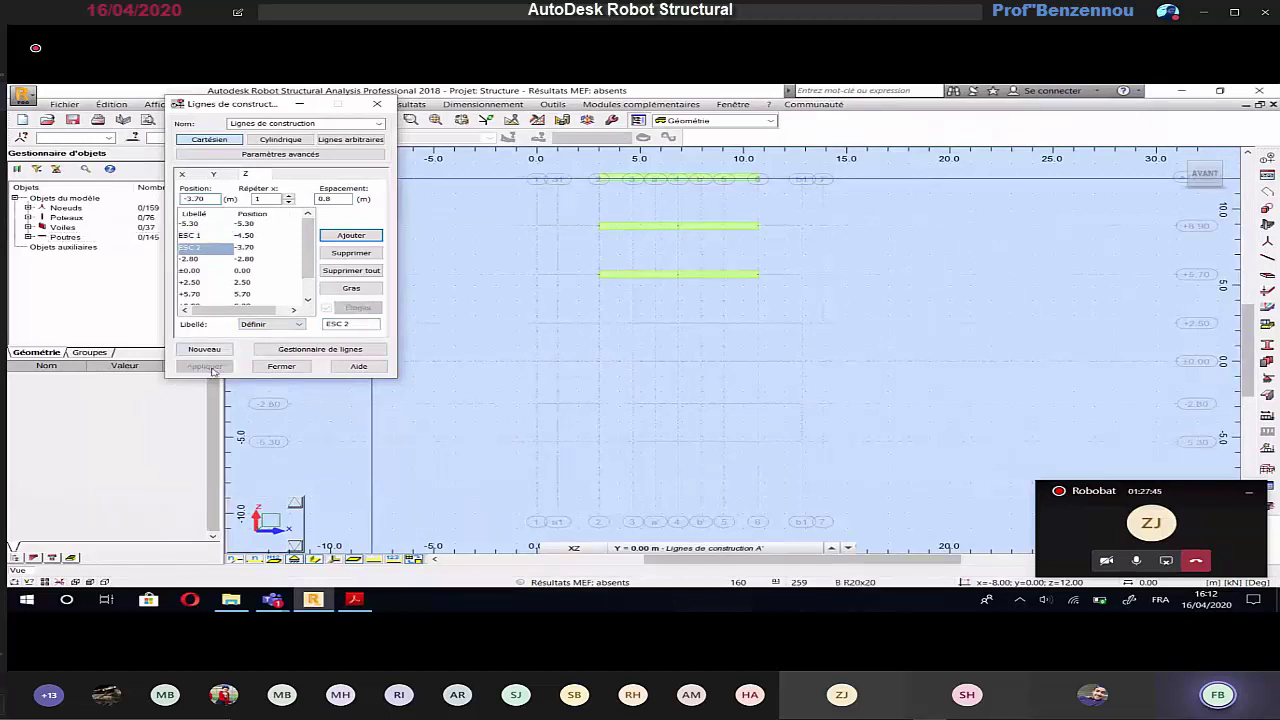
Step: Close the axis definition and check the ESC 1 and ESC 2 construction lines in the XZ view
click(282, 367)
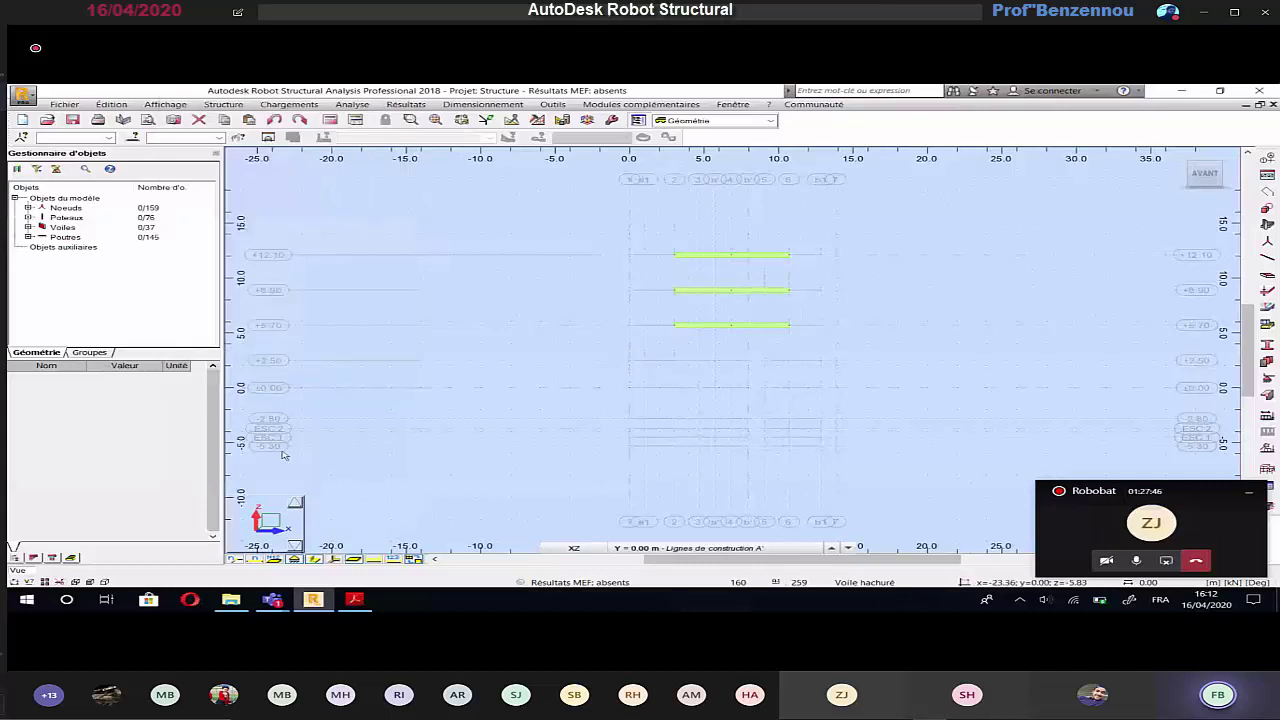
scroll(282, 455, up, 2)
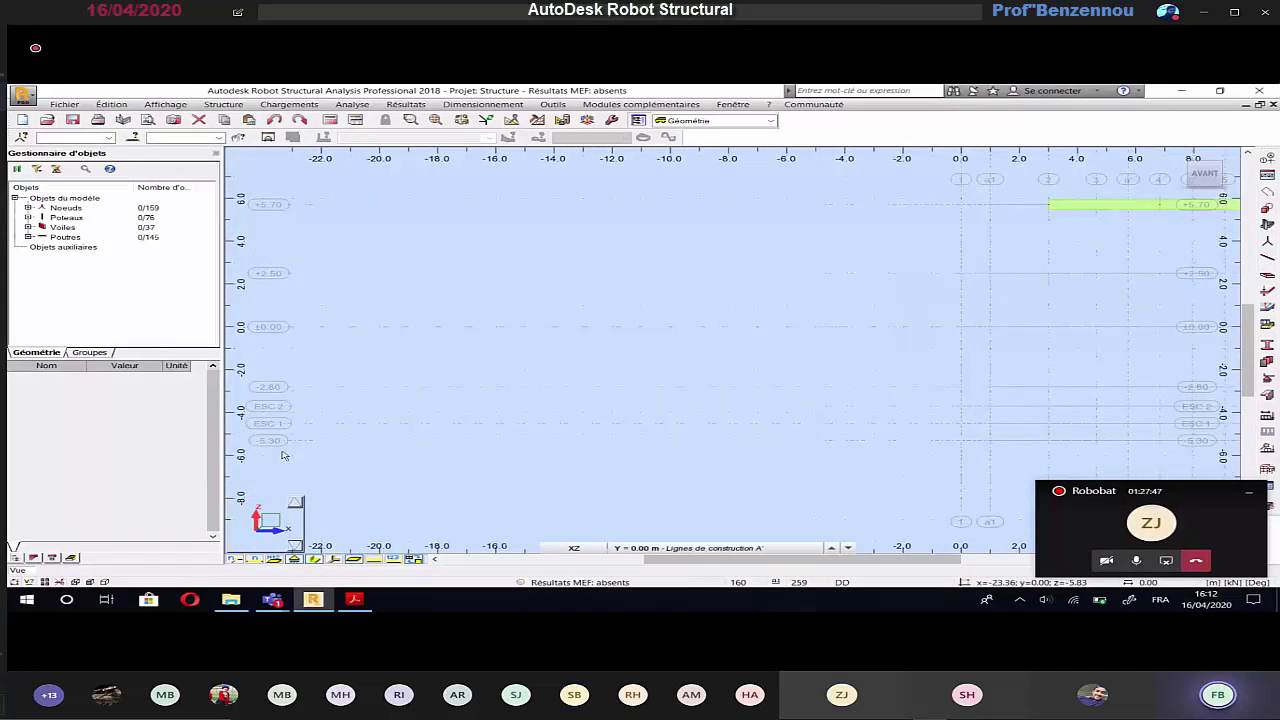
scroll(282, 455, up, 1)
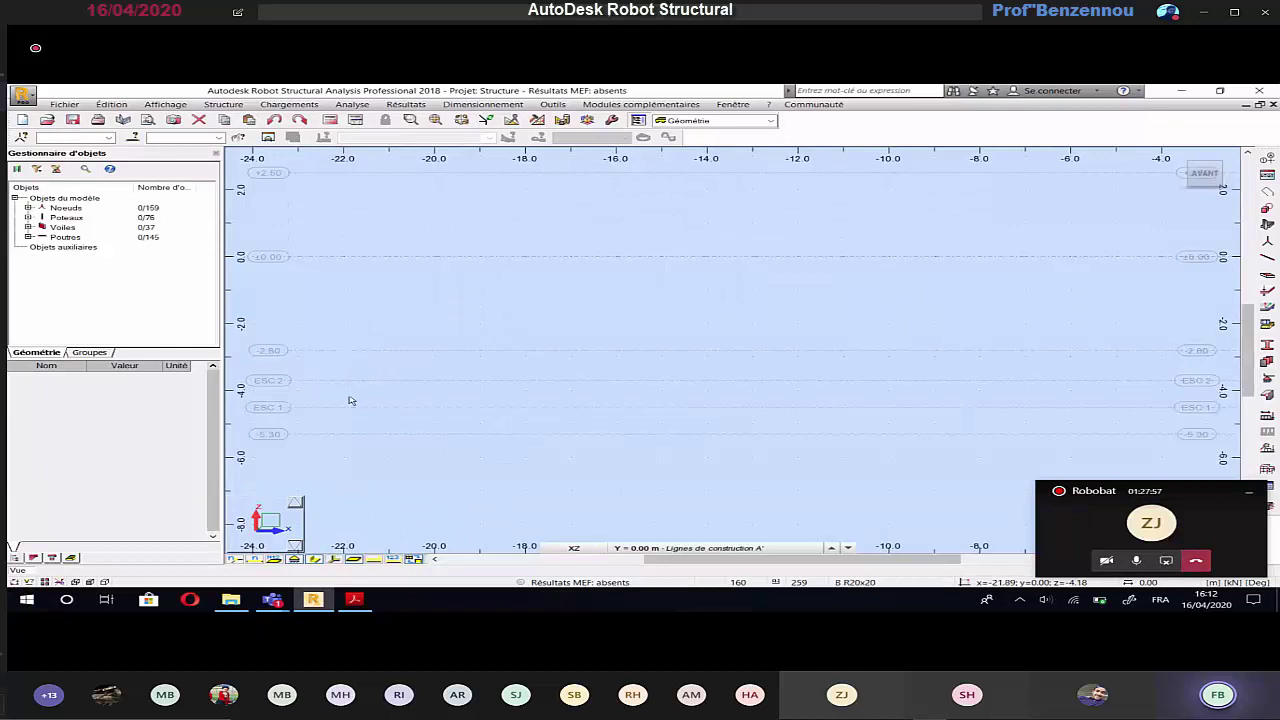
scroll(350, 400, down, 3)
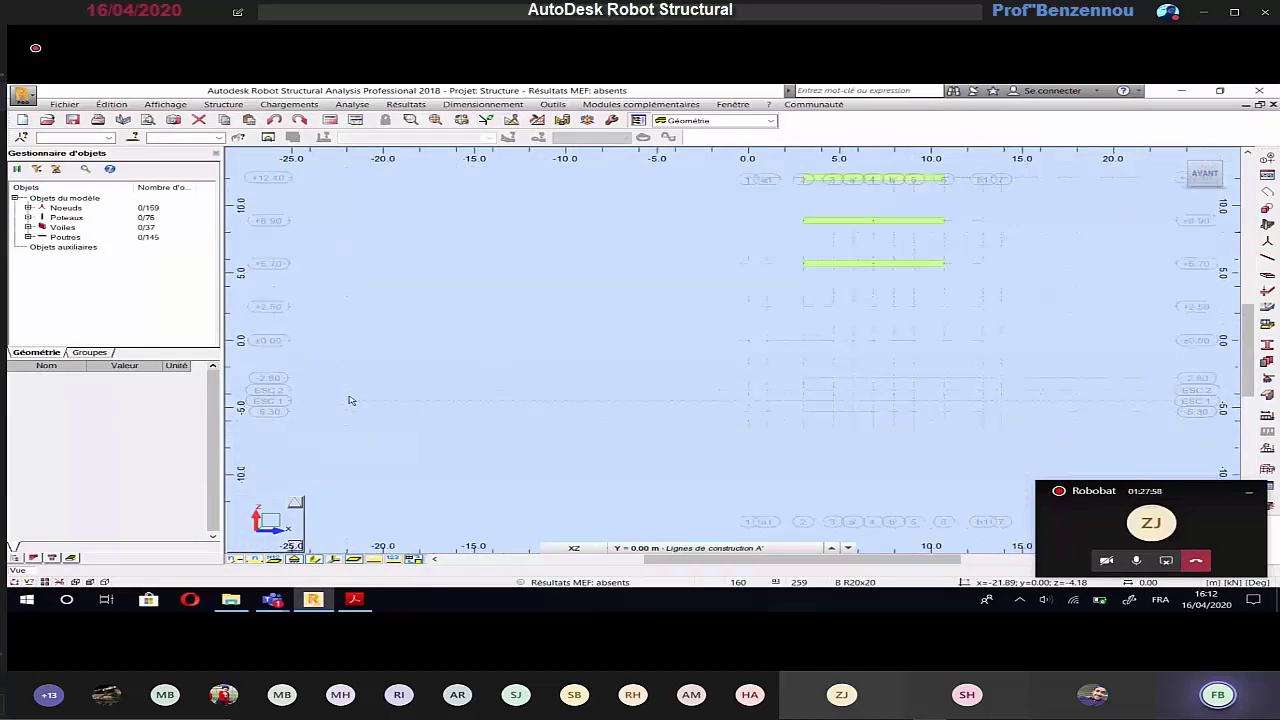
middle_drag(455, 413, 370, 419)
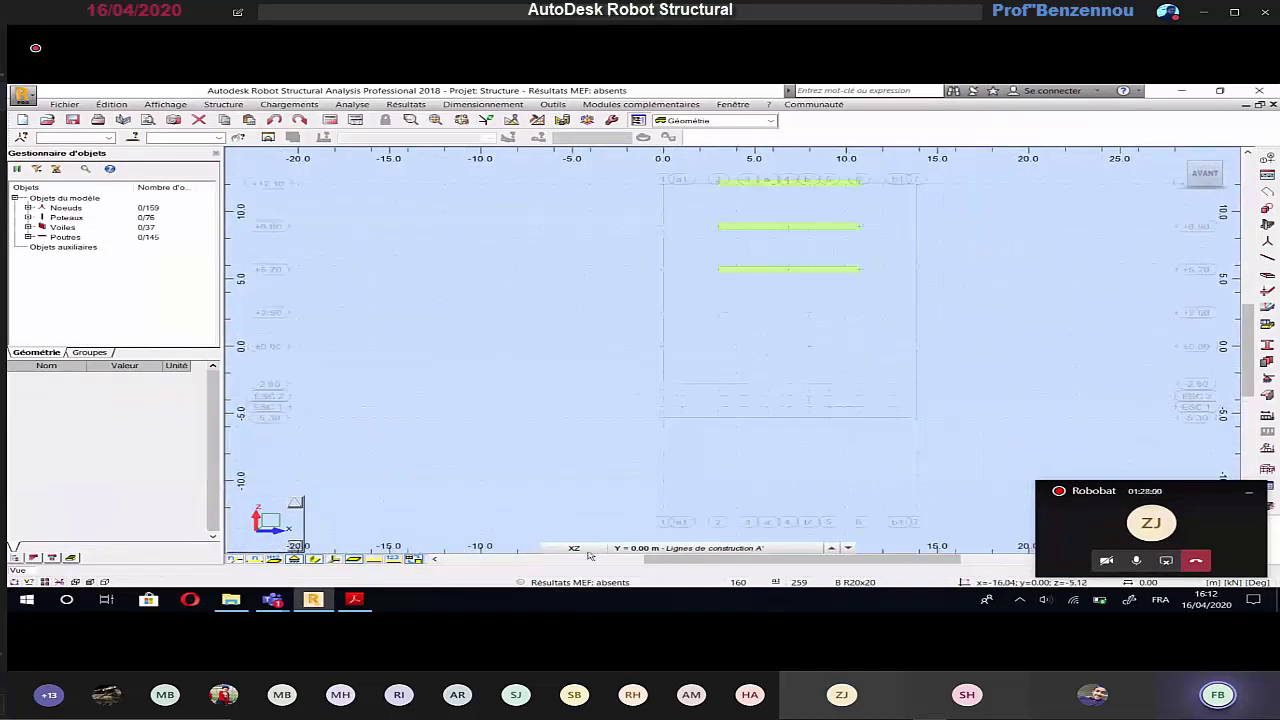
Step: Show the model in the XY plan view at the -5.30 construction level
click(588, 550)
click(584, 521)
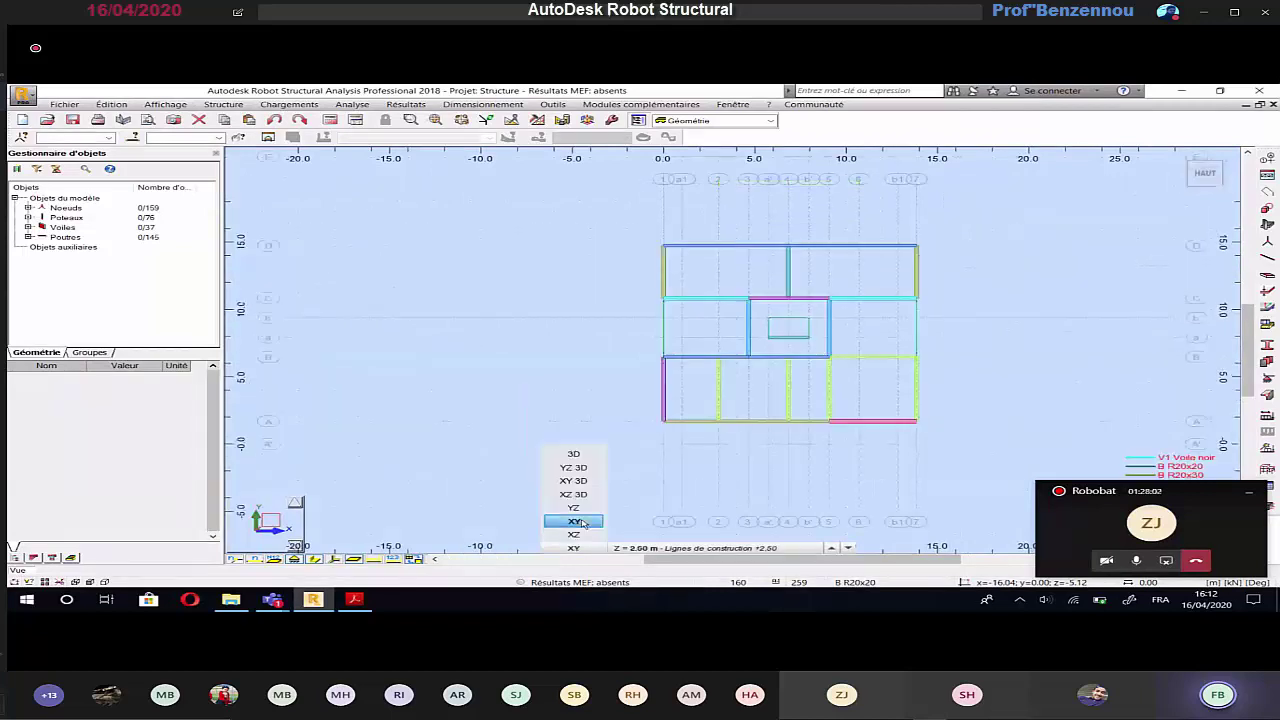
click(654, 547)
click(665, 534)
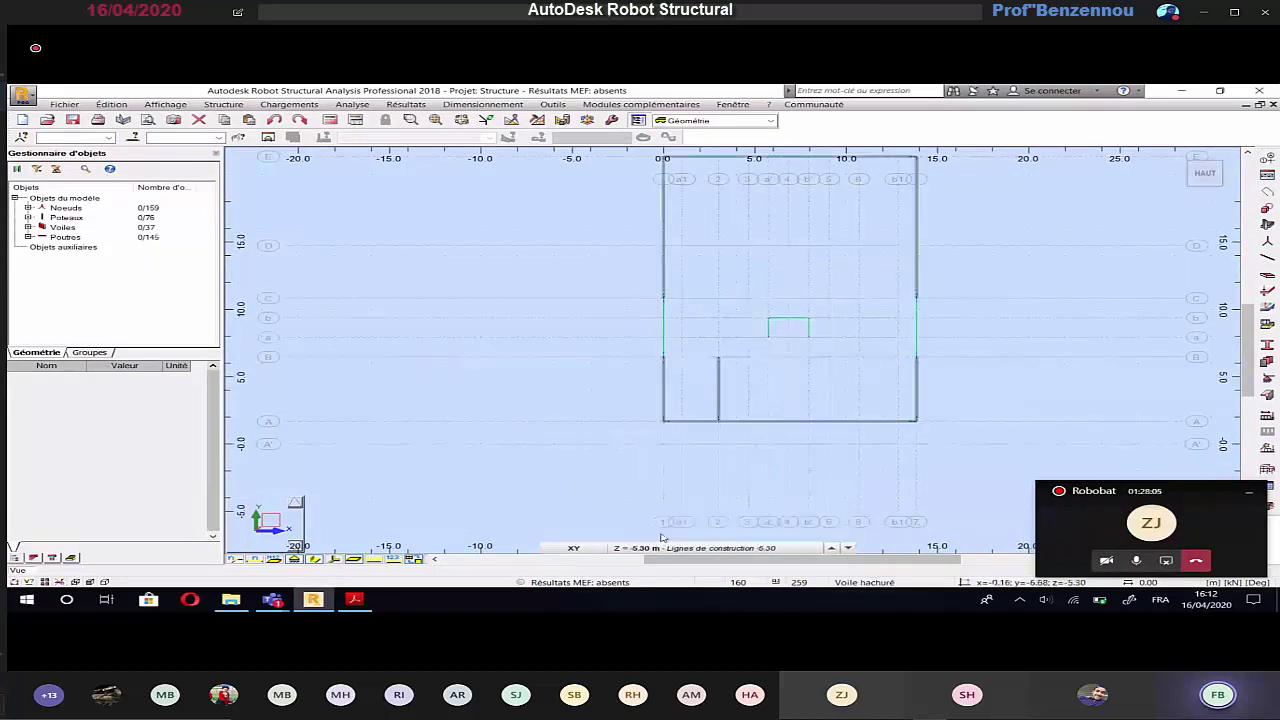
middle_drag(583, 477, 506, 491)
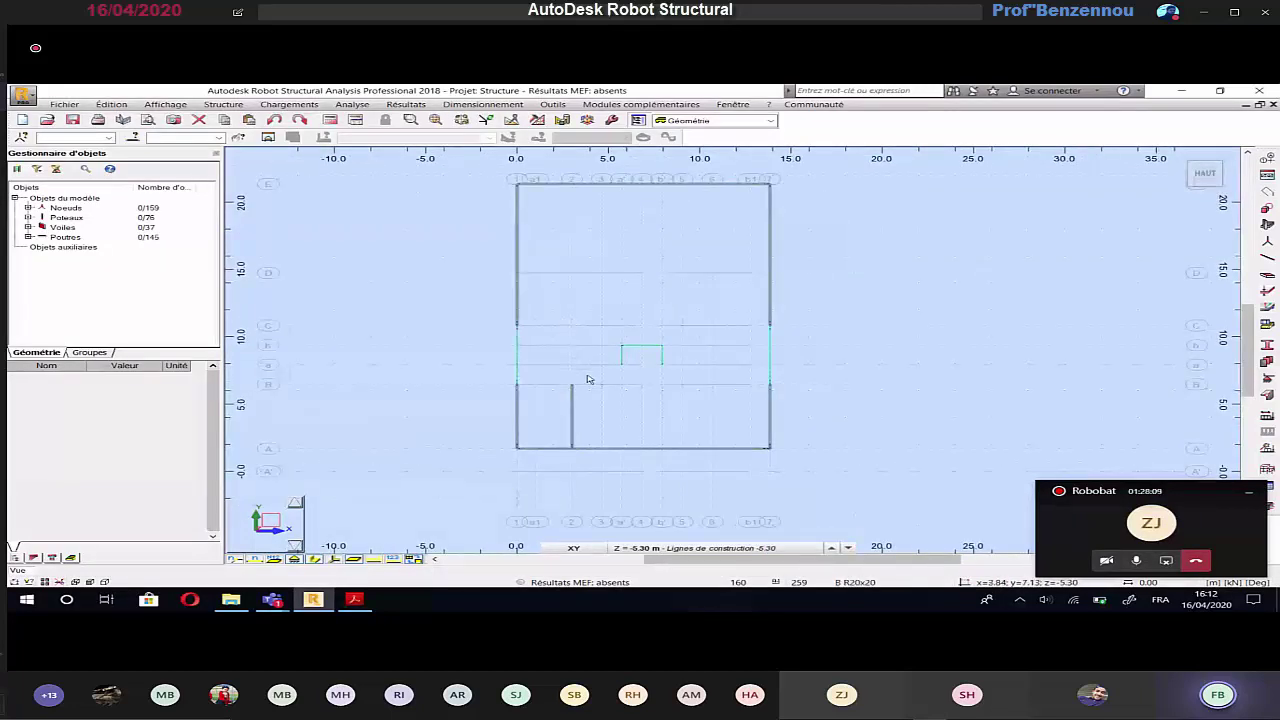
Step: Examine the stair and lift core area in the model and on the PDF basement plan, and return to Robot
click(660, 548)
click(437, 497)
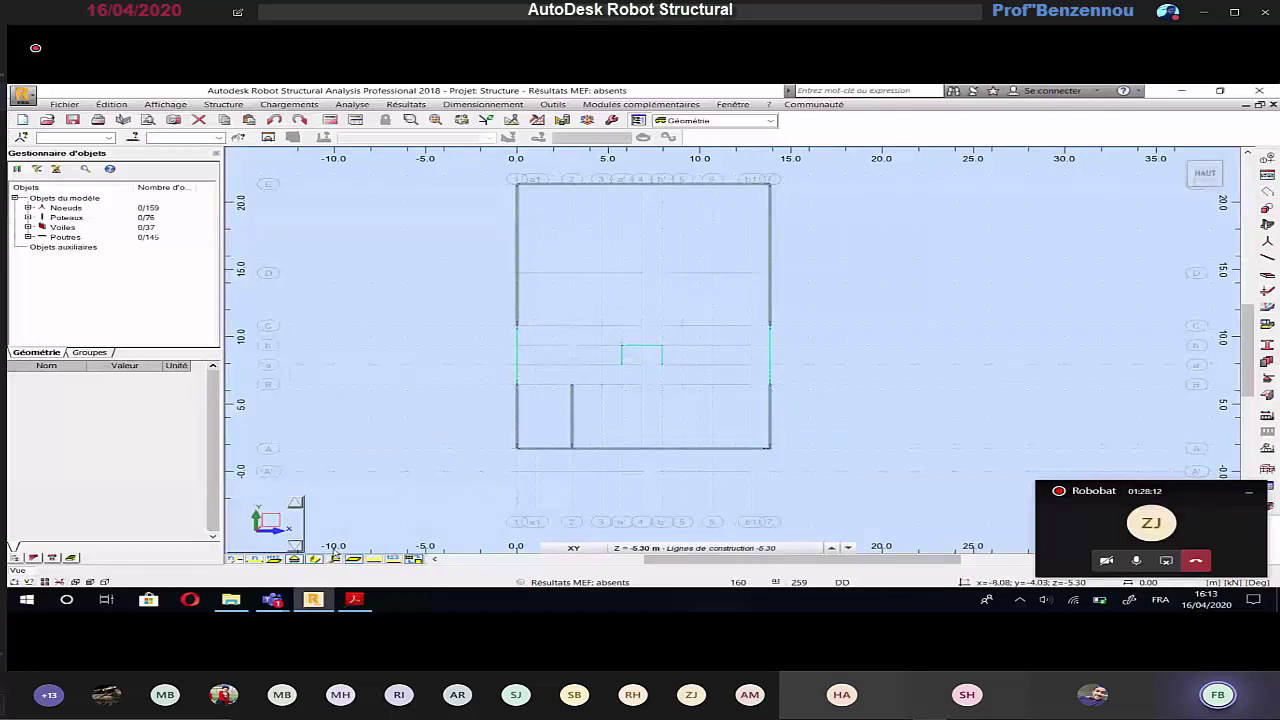
key(alt+Tab)
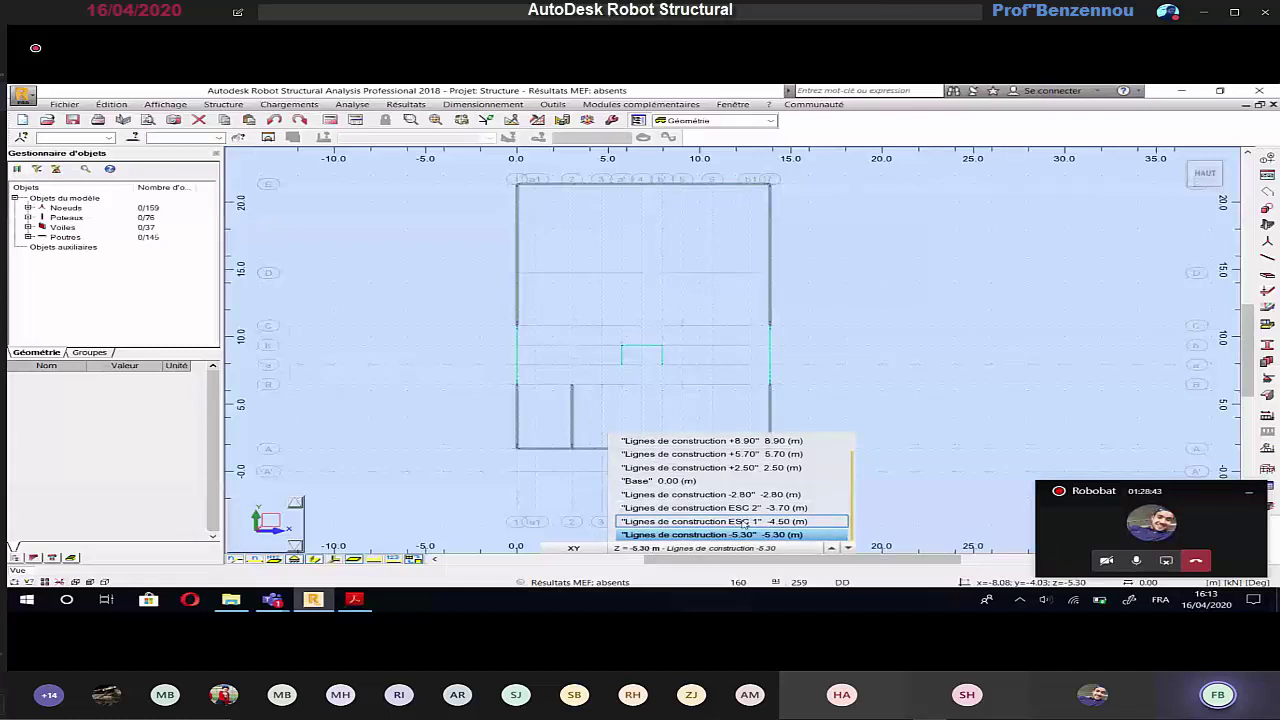
click(450, 440)
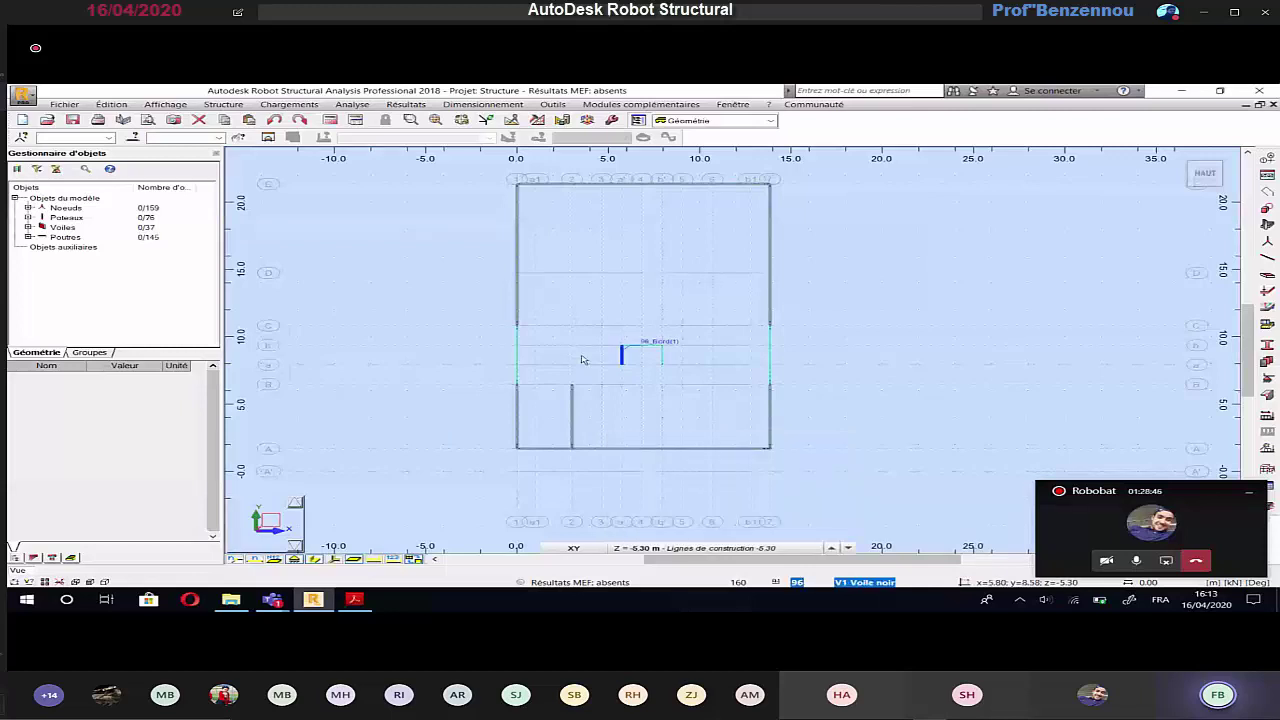
scroll(600, 358, up, 3)
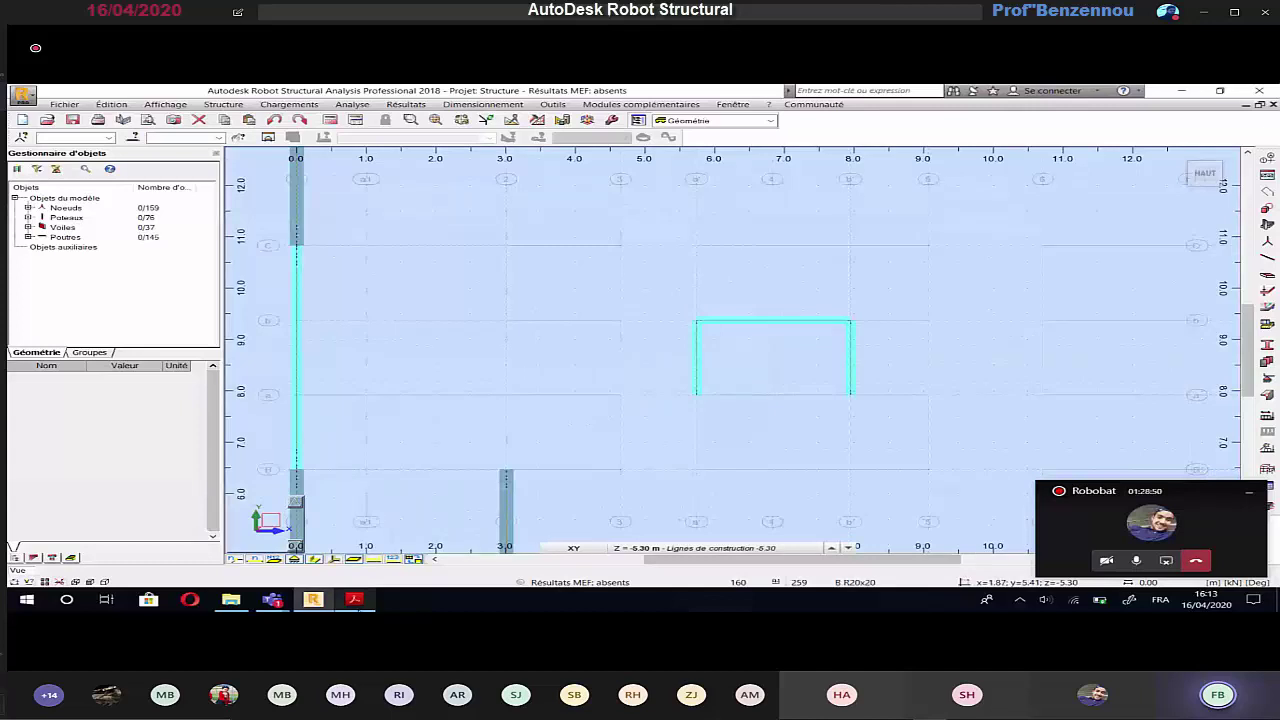
click(354, 599)
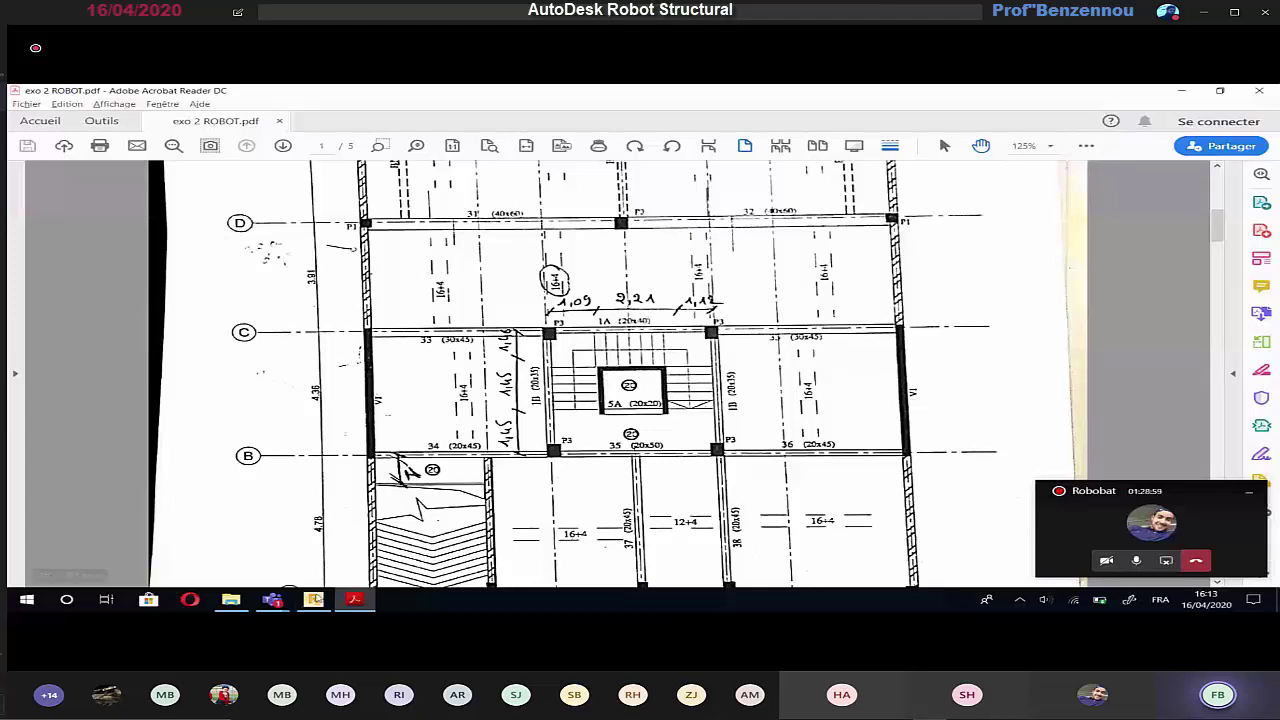
click(313, 600)
Step: Start a floor object and define a new uniform thickness of 14 cm named Volé 14 in BETON25
click(240, 104)
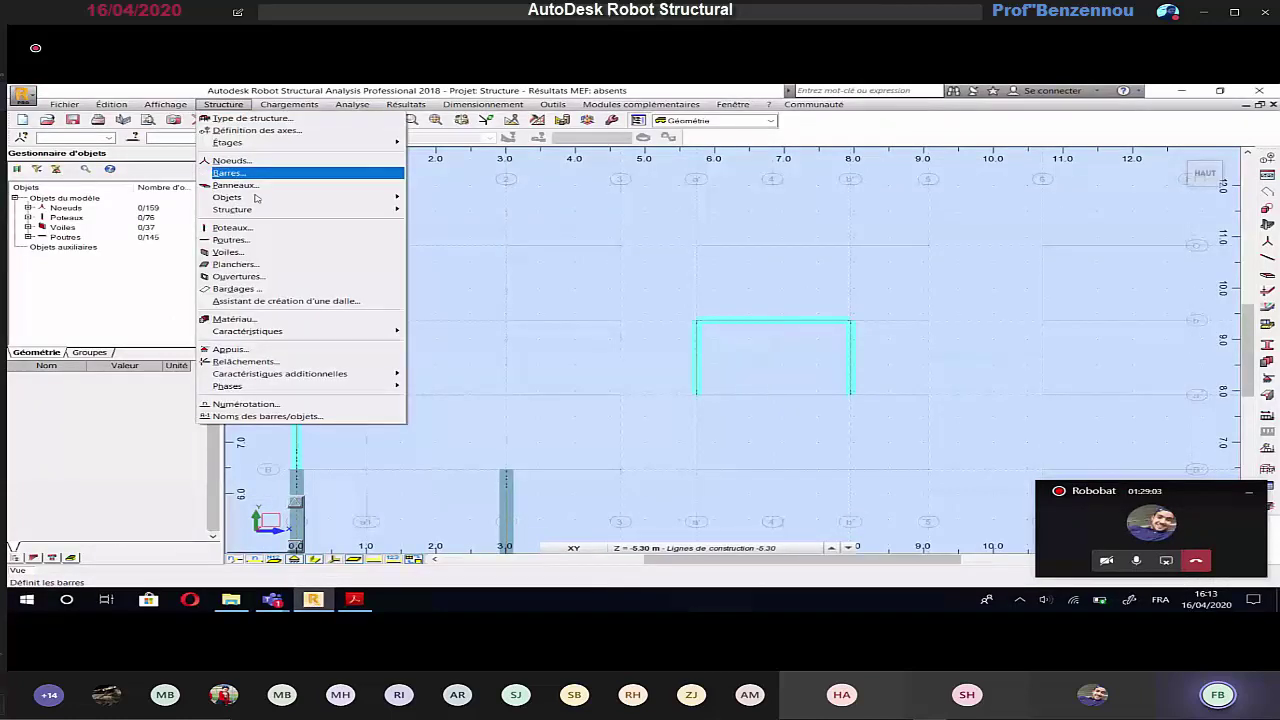
click(240, 264)
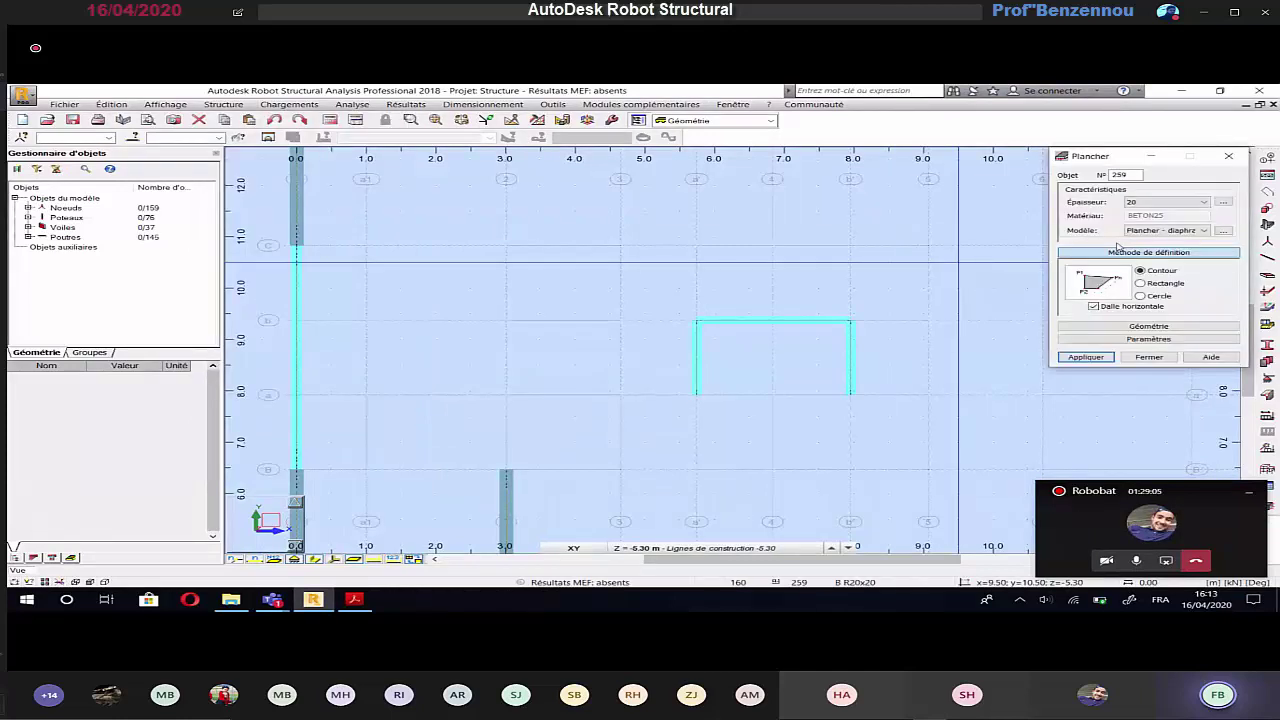
click(1222, 203)
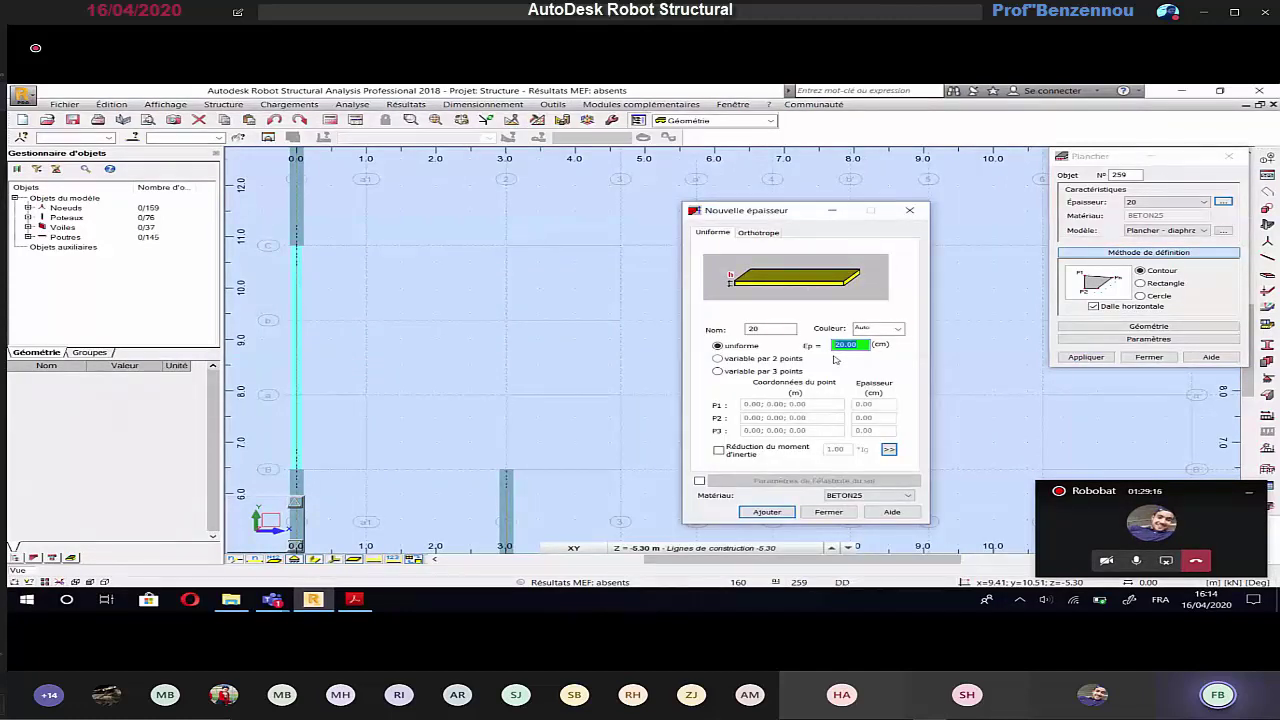
text(14)
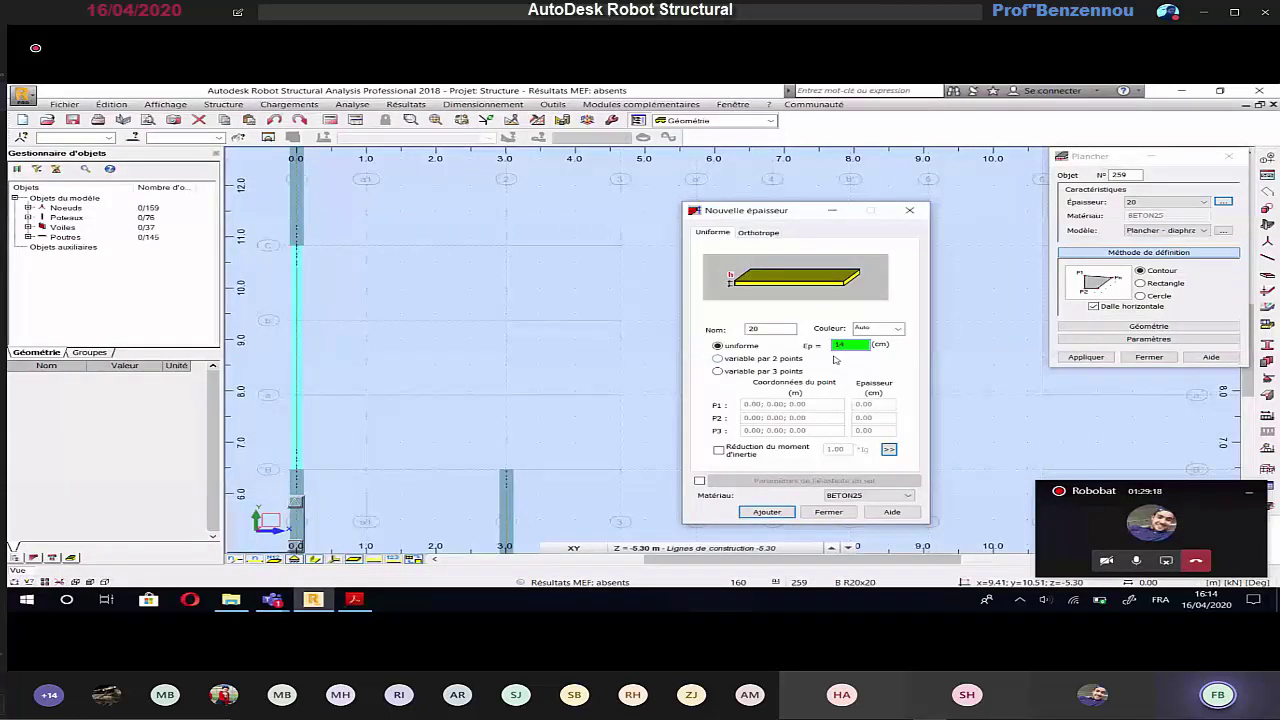
click(771, 332)
text(Voile 14)
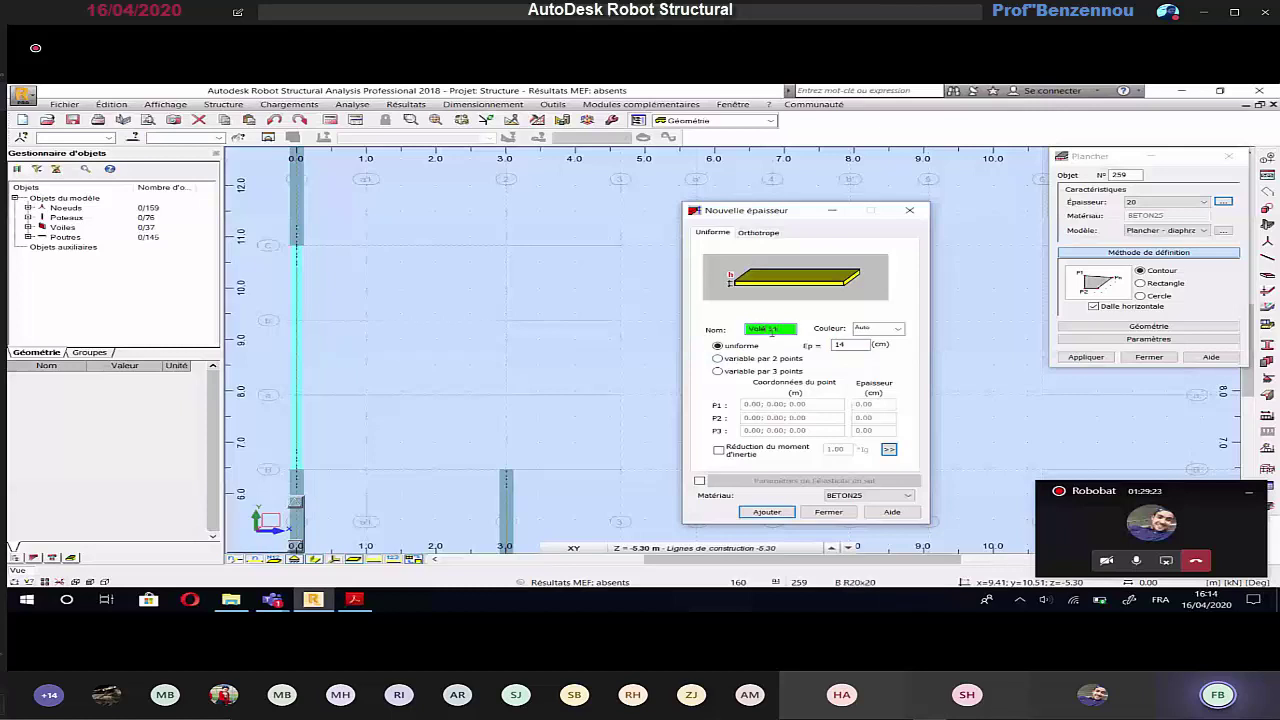
click(772, 516)
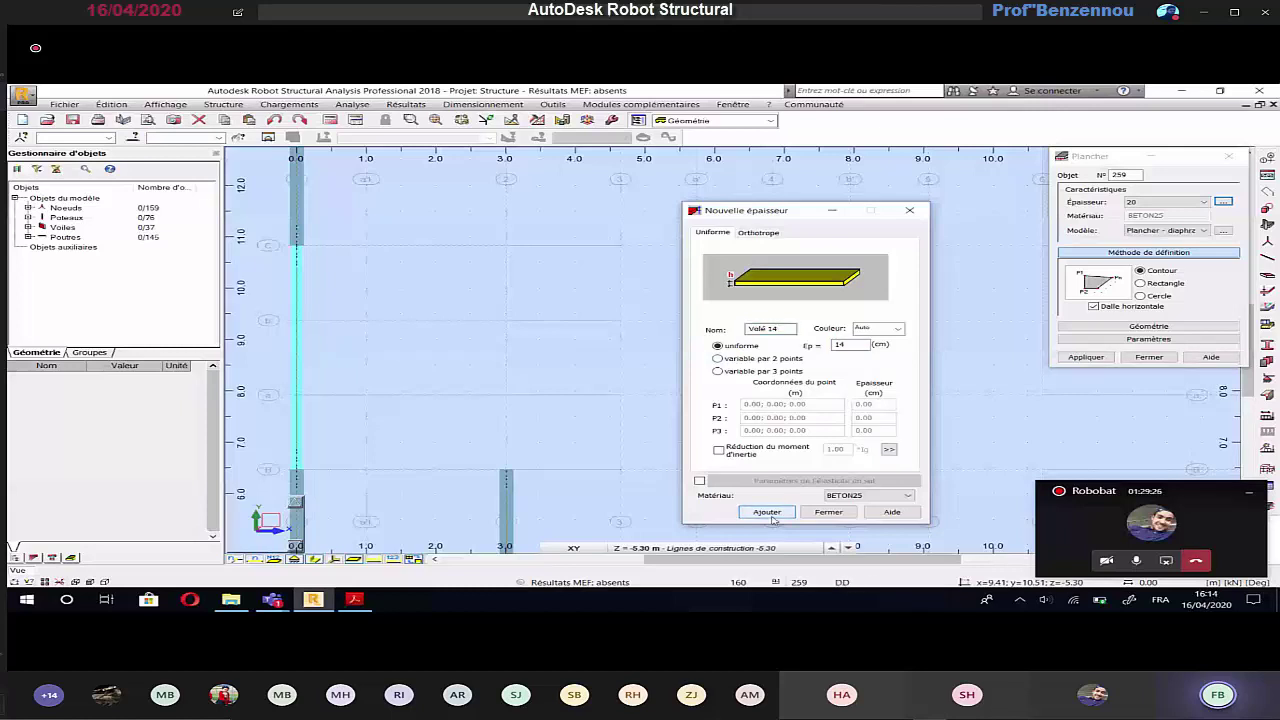
Step: Set the floor to the Volé 14 thickness and the coque model, defined as a rectangle without the horizontal slab constraint
click(1177, 203)
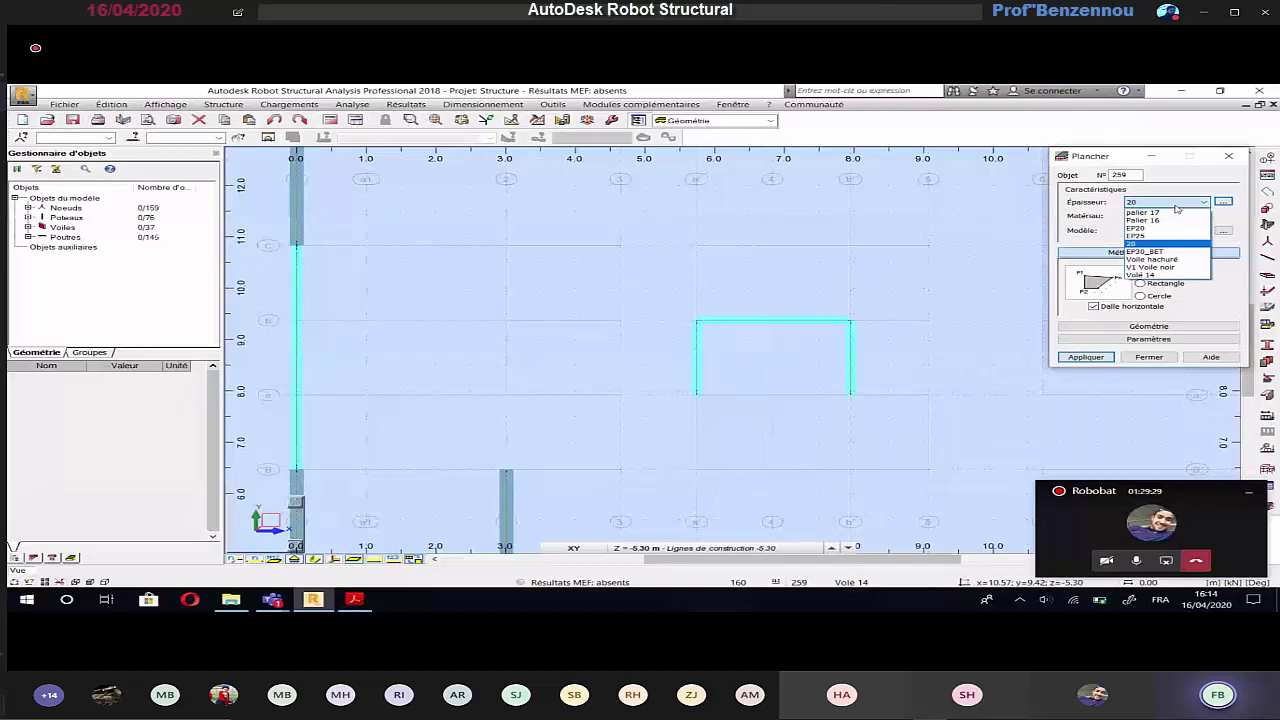
click(1163, 274)
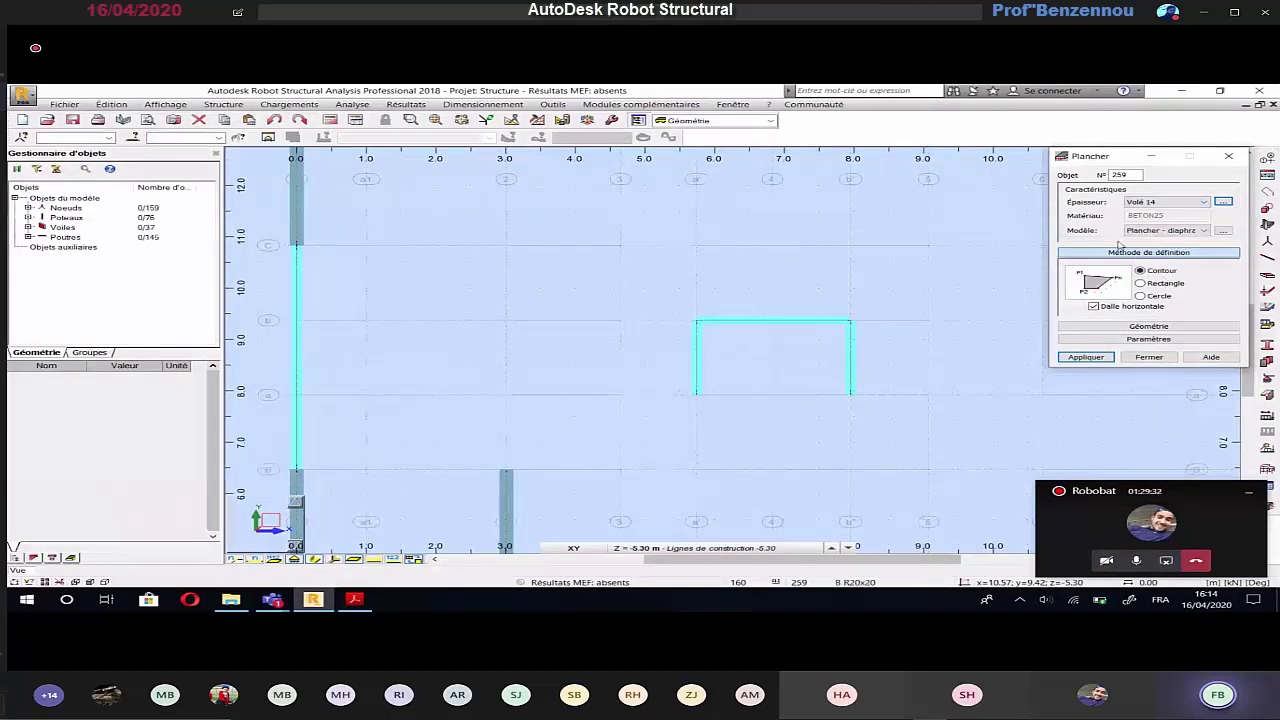
click(1160, 231)
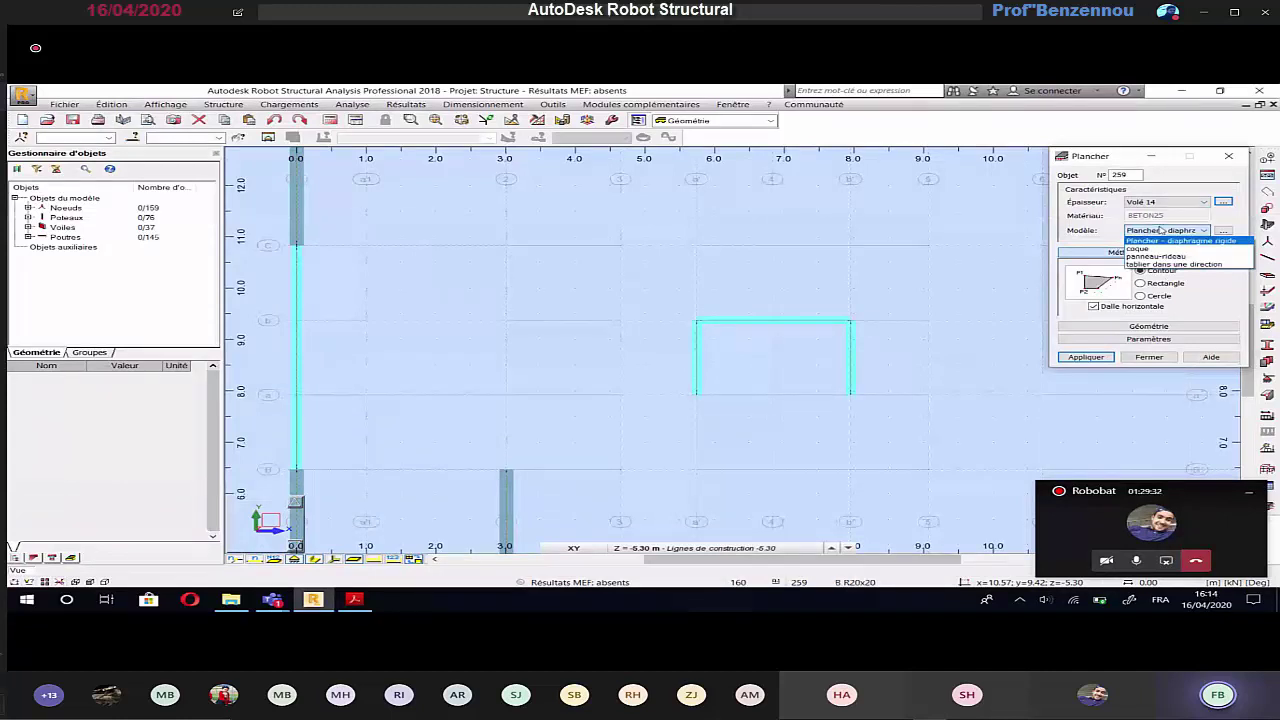
click(1158, 250)
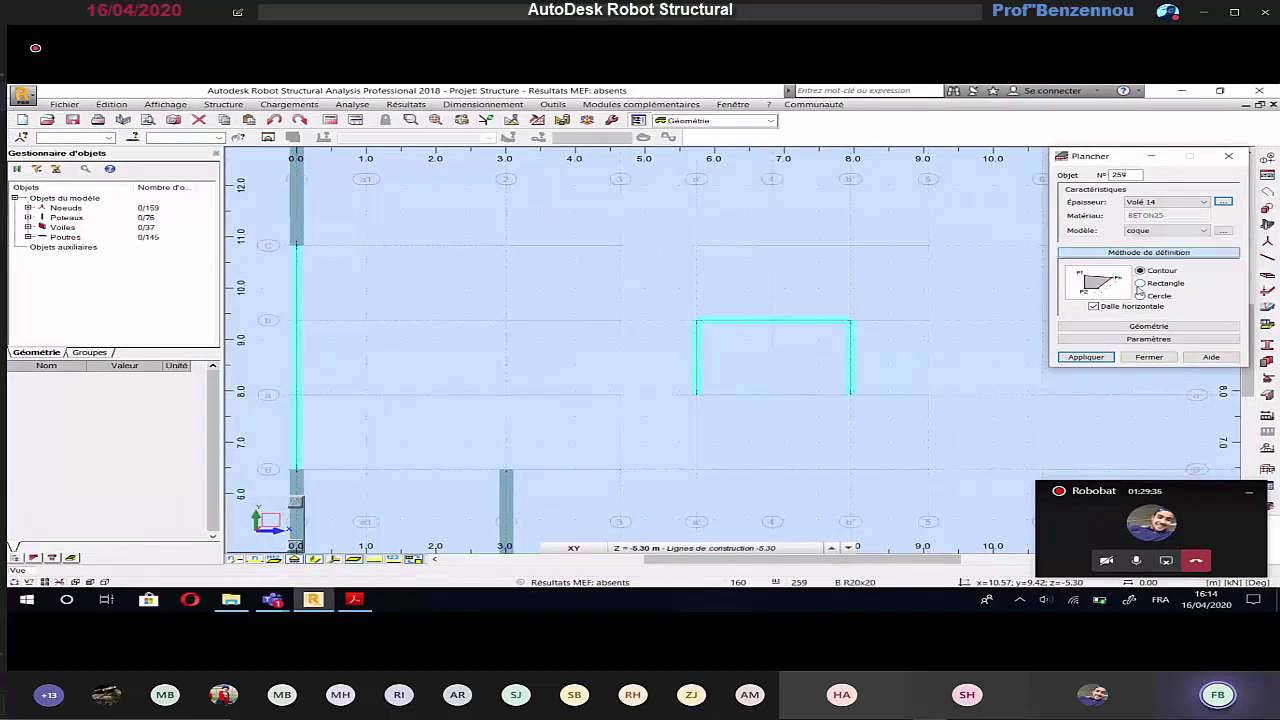
click(1140, 284)
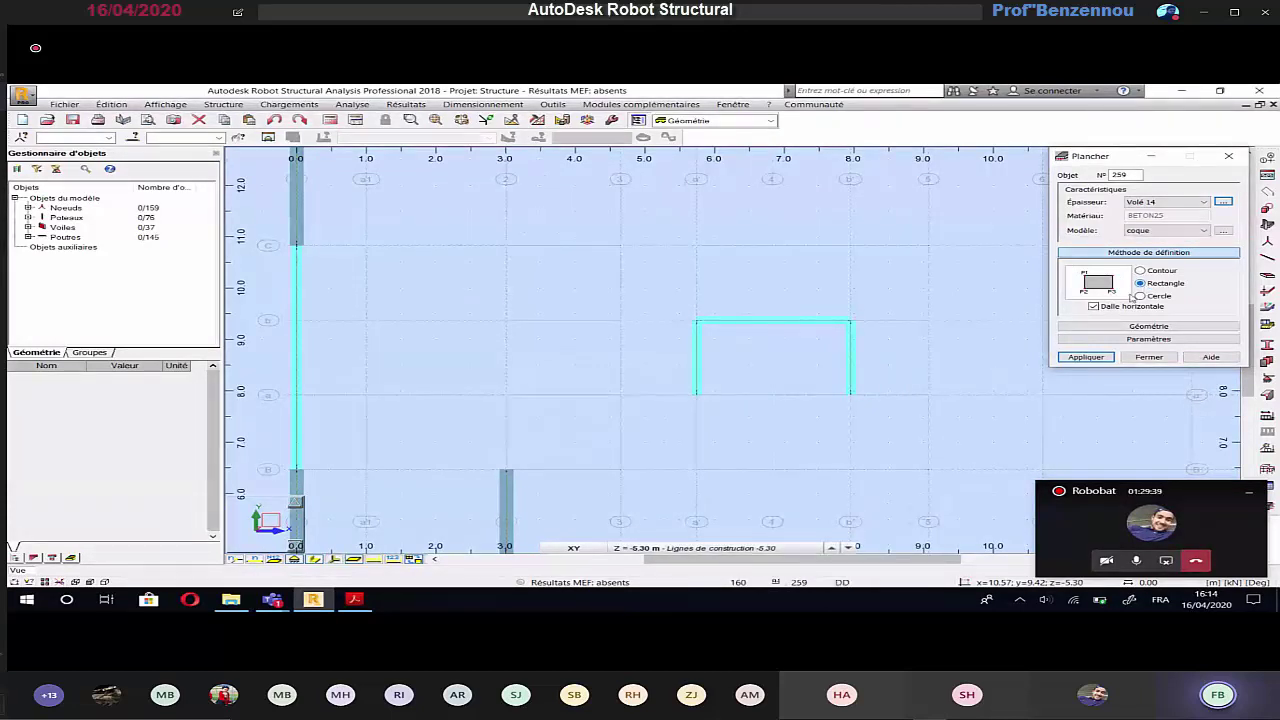
click(1094, 307)
Step: Draw the inclined stair flight between axes 3 and a', rising from axis a at level -5.30 to axis b at level ESC 1
click(667, 549)
click(700, 535)
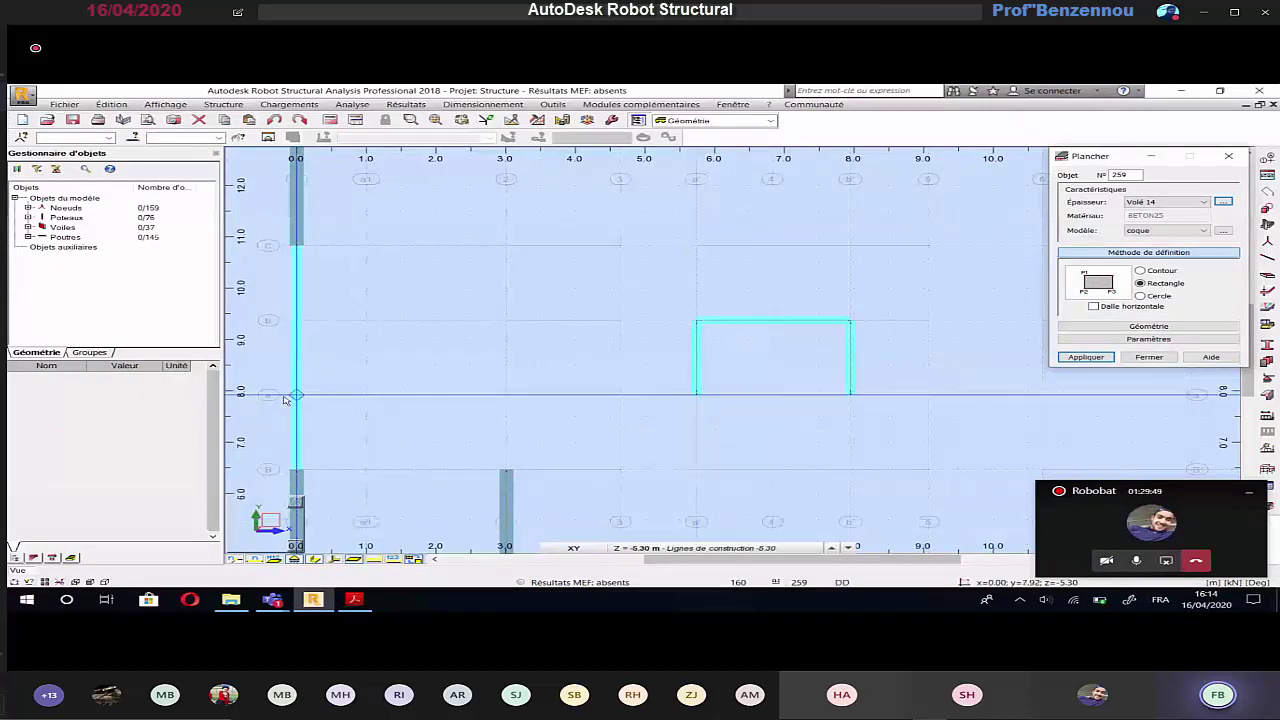
click(697, 396)
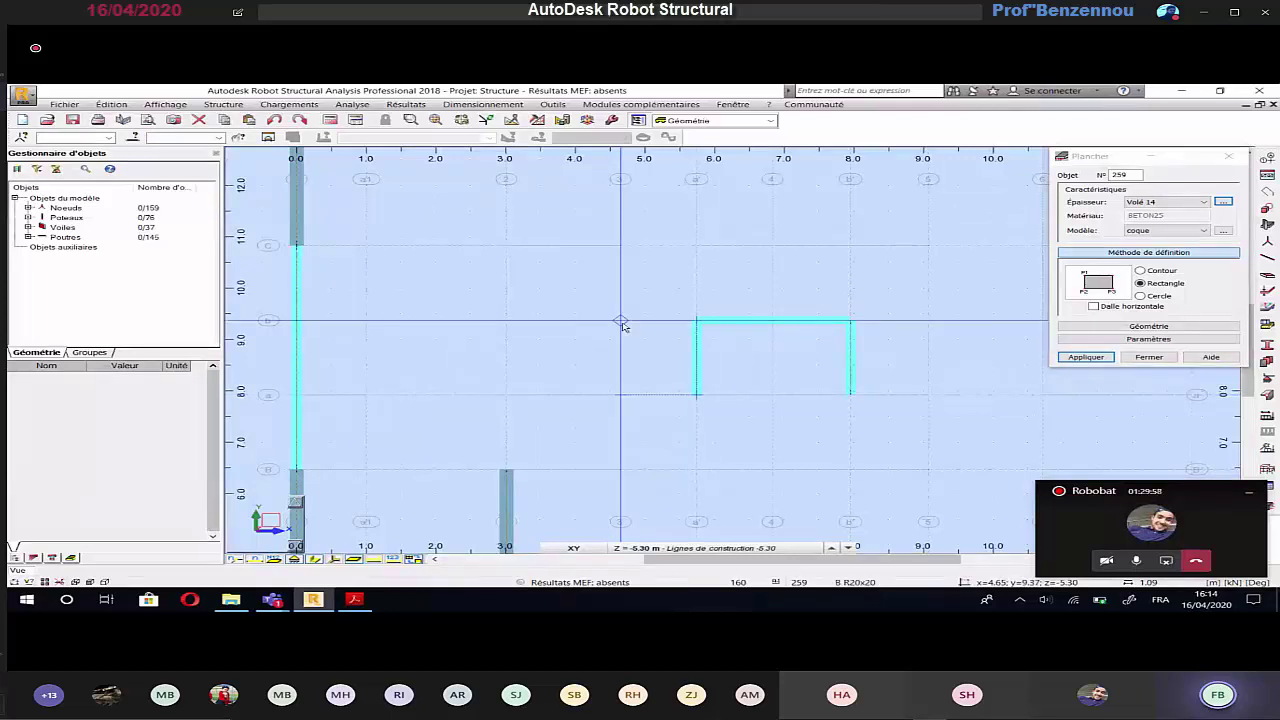
click(657, 548)
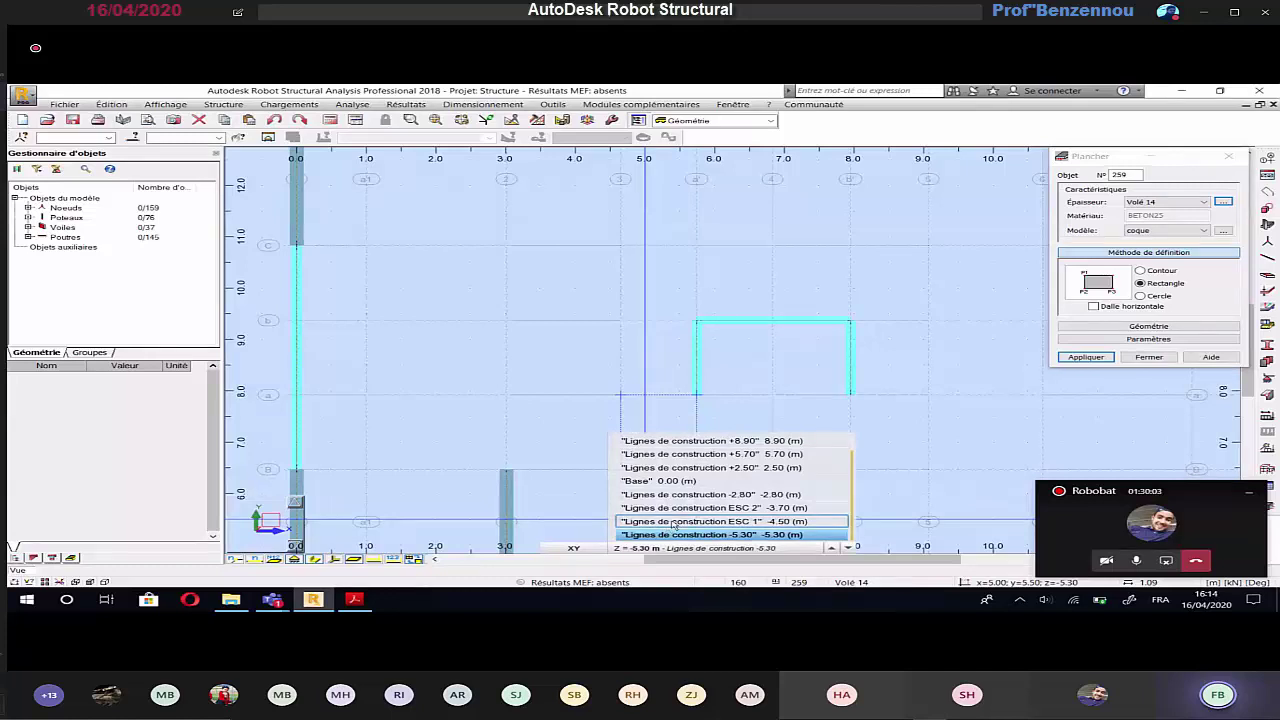
click(675, 522)
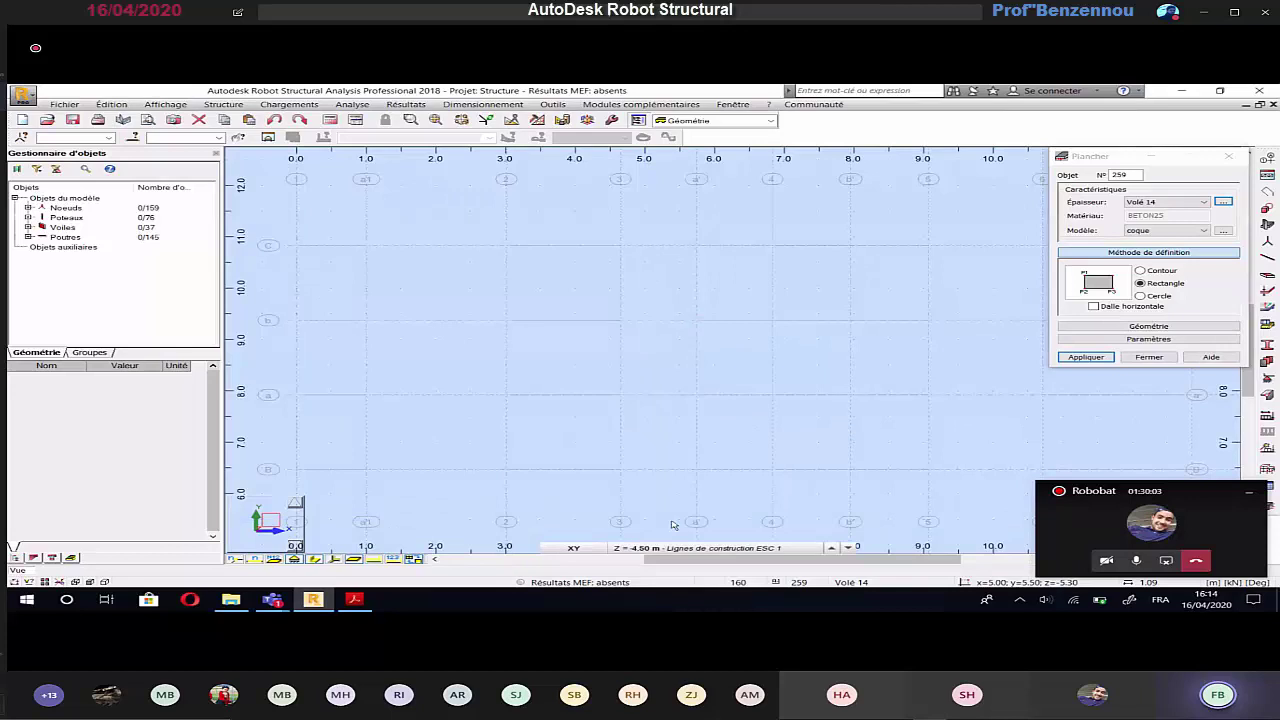
click(697, 320)
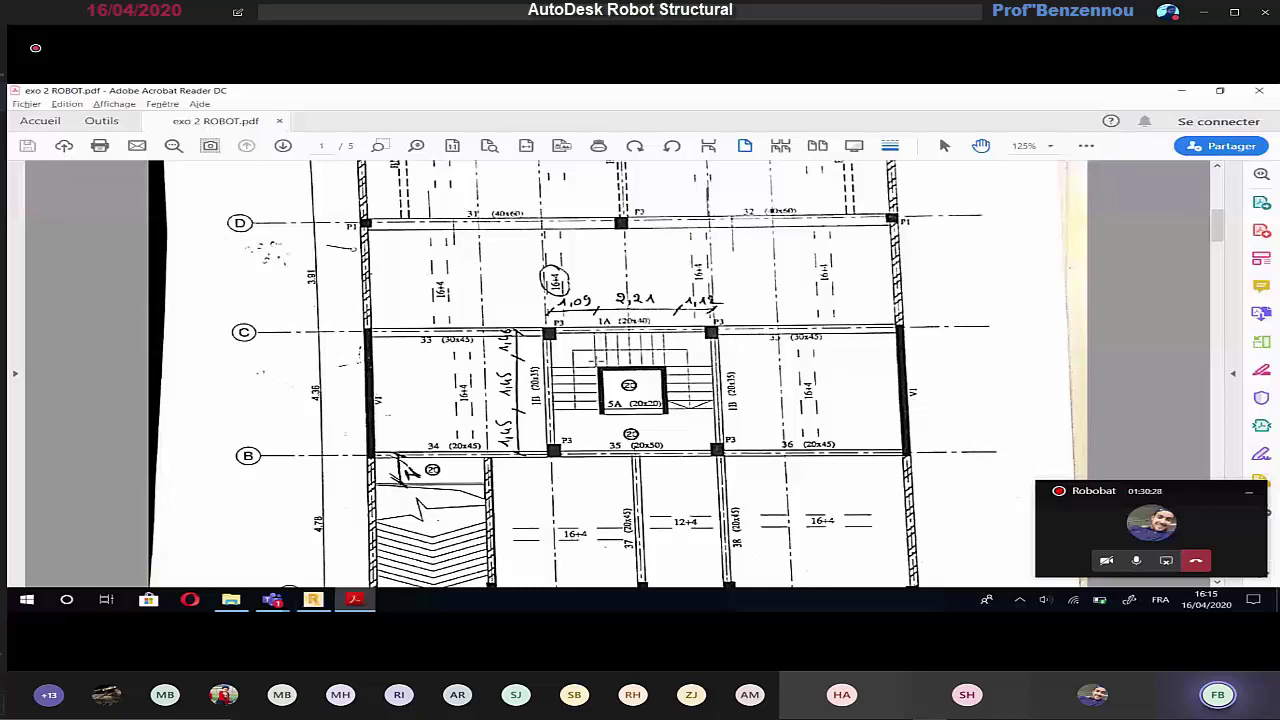
Step: Define a uniform 17 cm floor thickness named Palier 17, overwriting the existing thickness of that name
click(1182, 91)
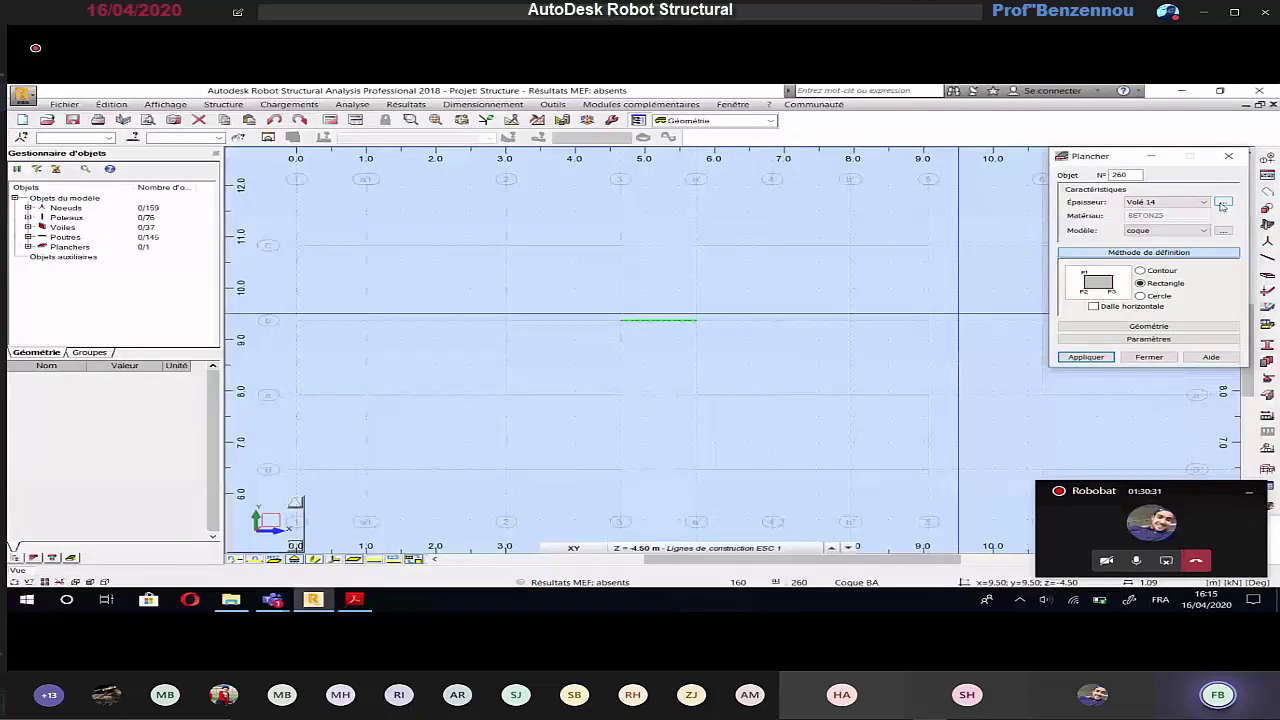
click(1222, 203)
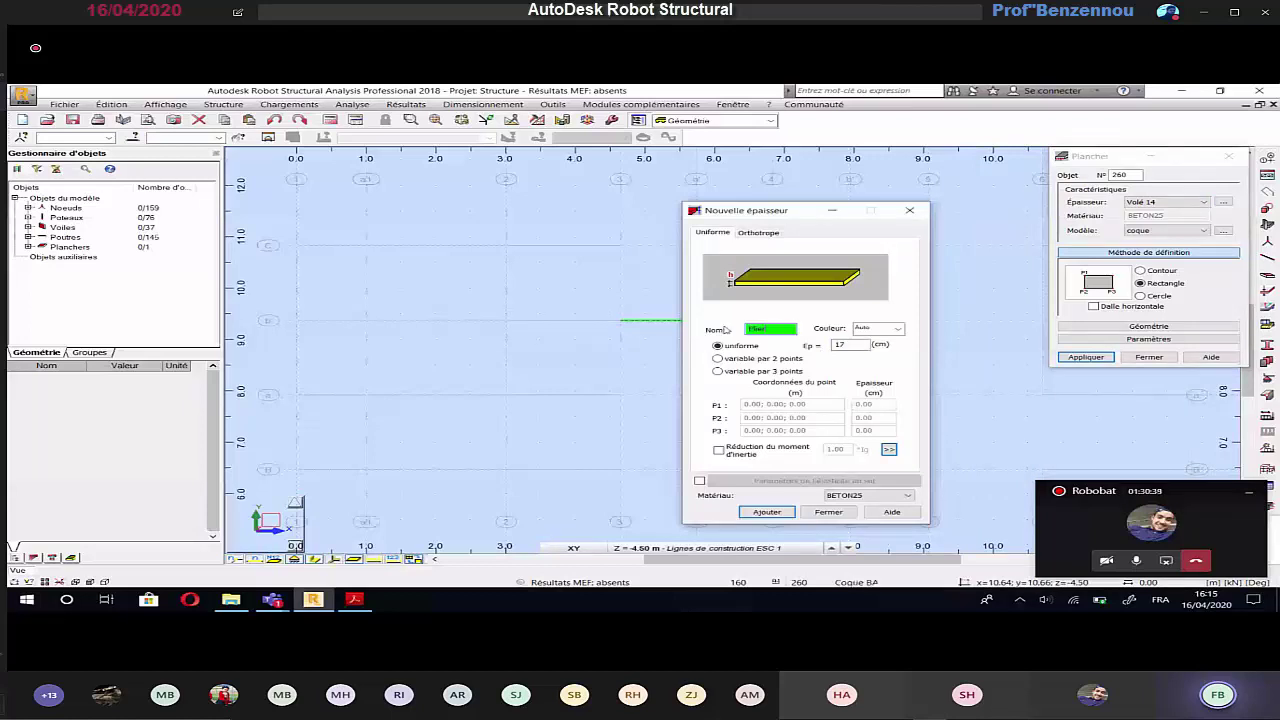
key(BackSpace)
key(BackSpace)
key(BackSpace)
key(BackSpace)
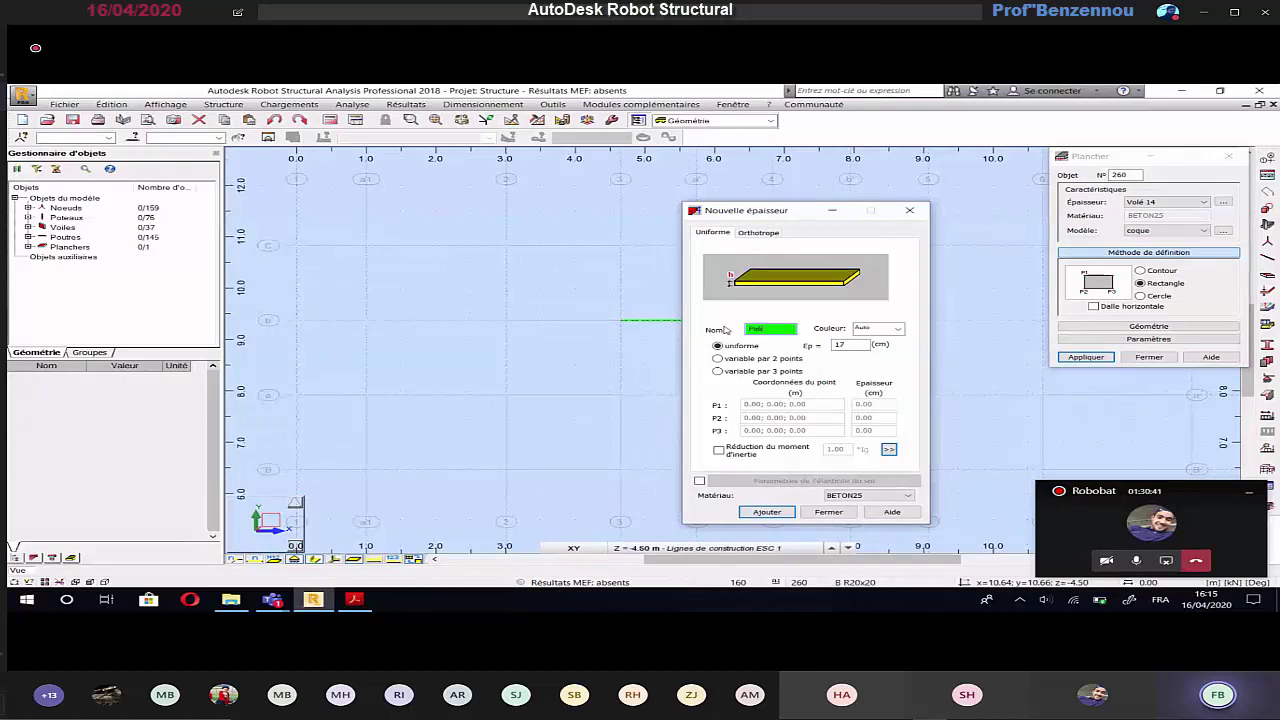
text(alier 17)
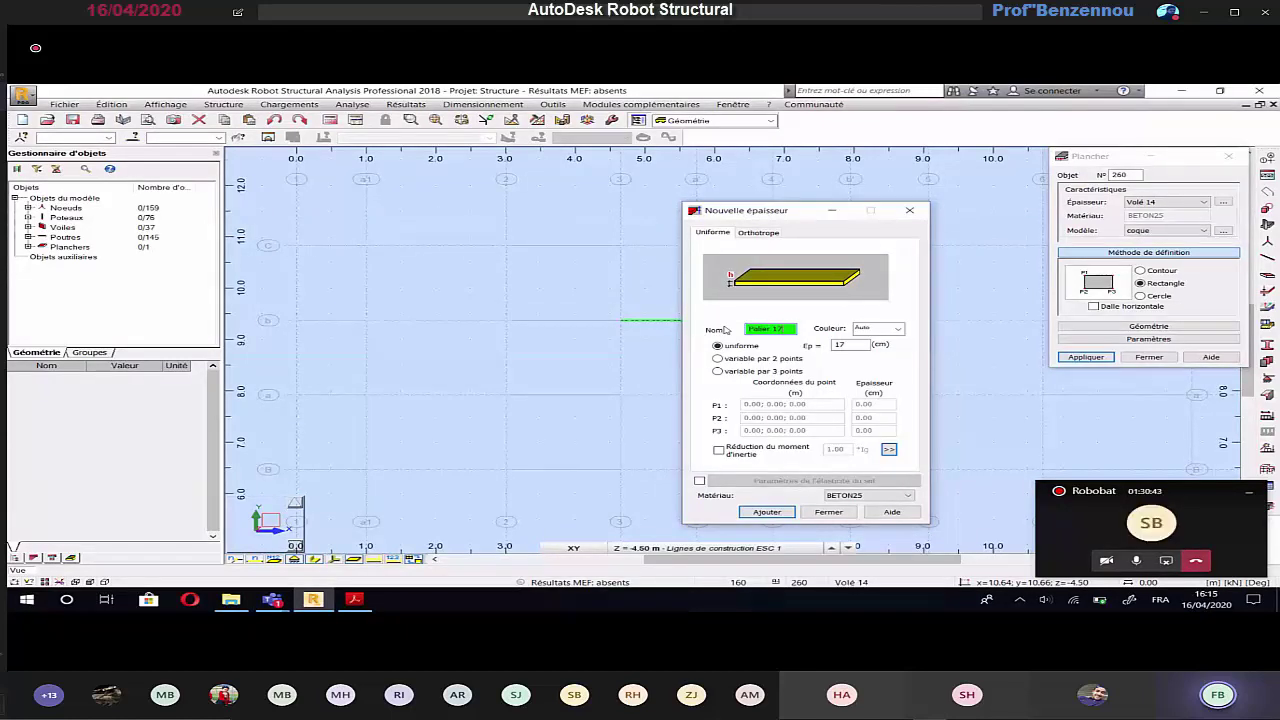
click(766, 512)
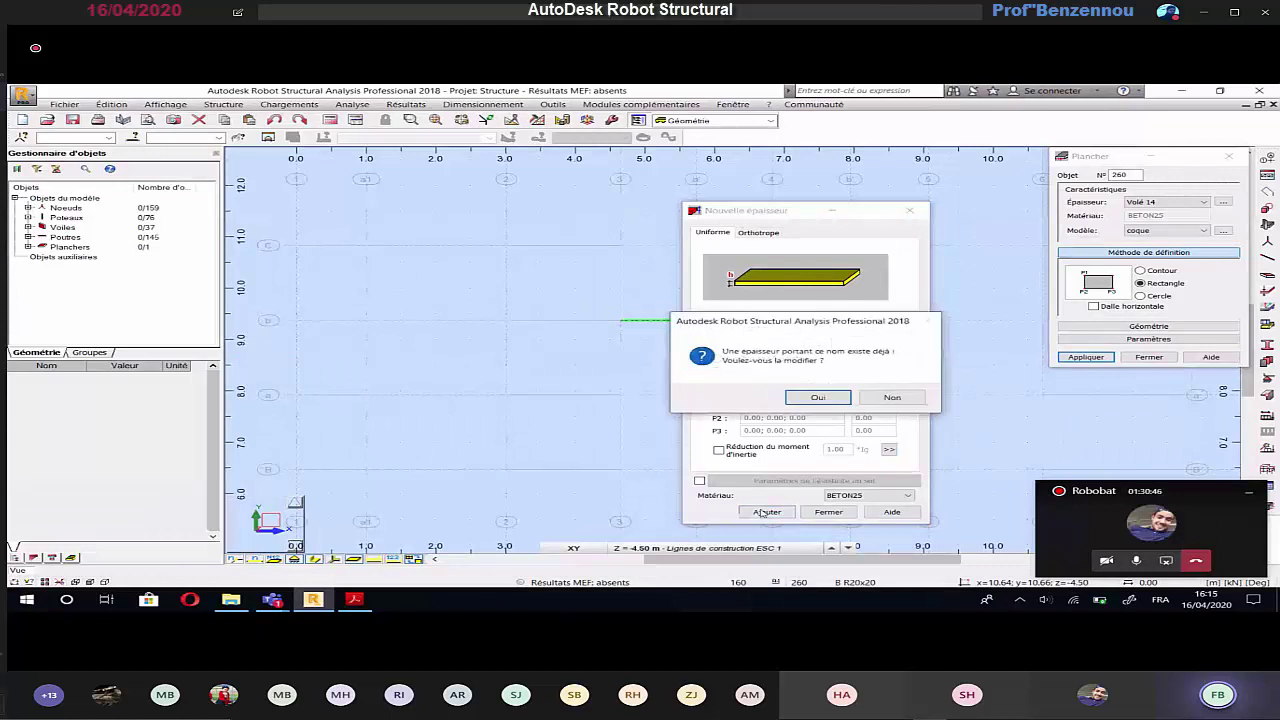
click(816, 398)
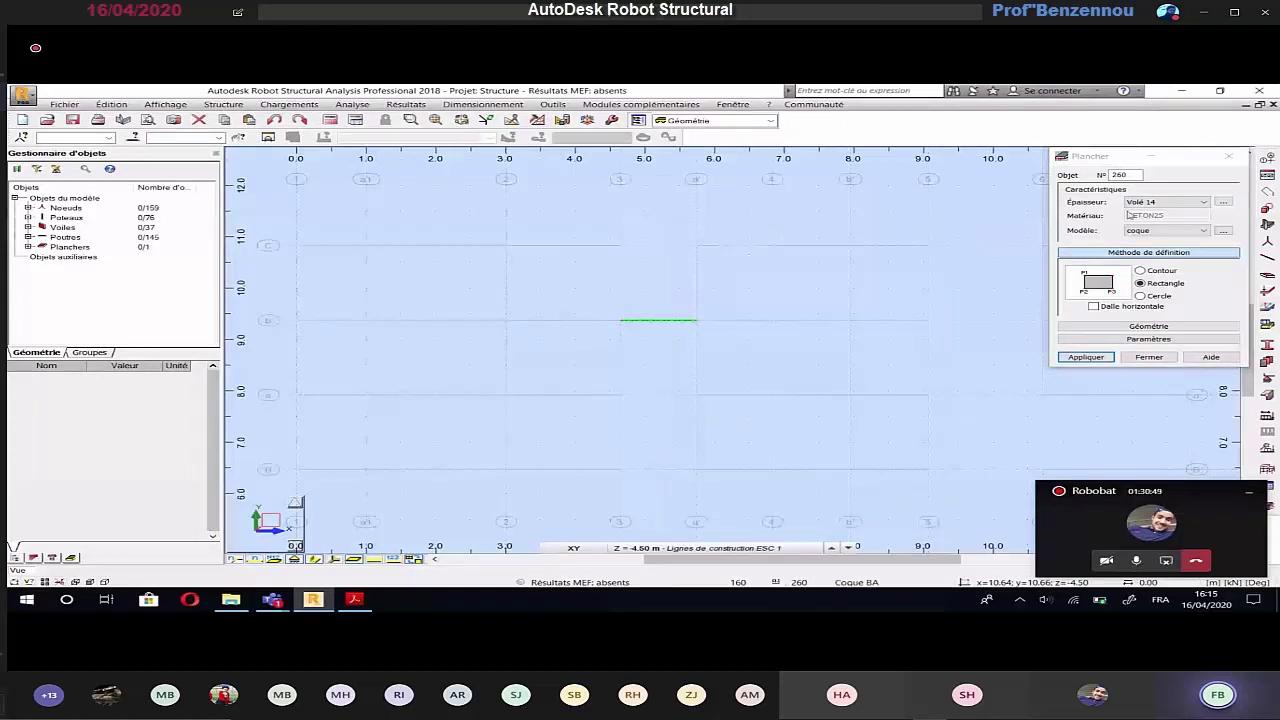
Step: Draw a horizontal rectangular landing with the Palier 17 thickness between axes 3 and a', from axis C to axis b, at level ESC 1
click(1140, 203)
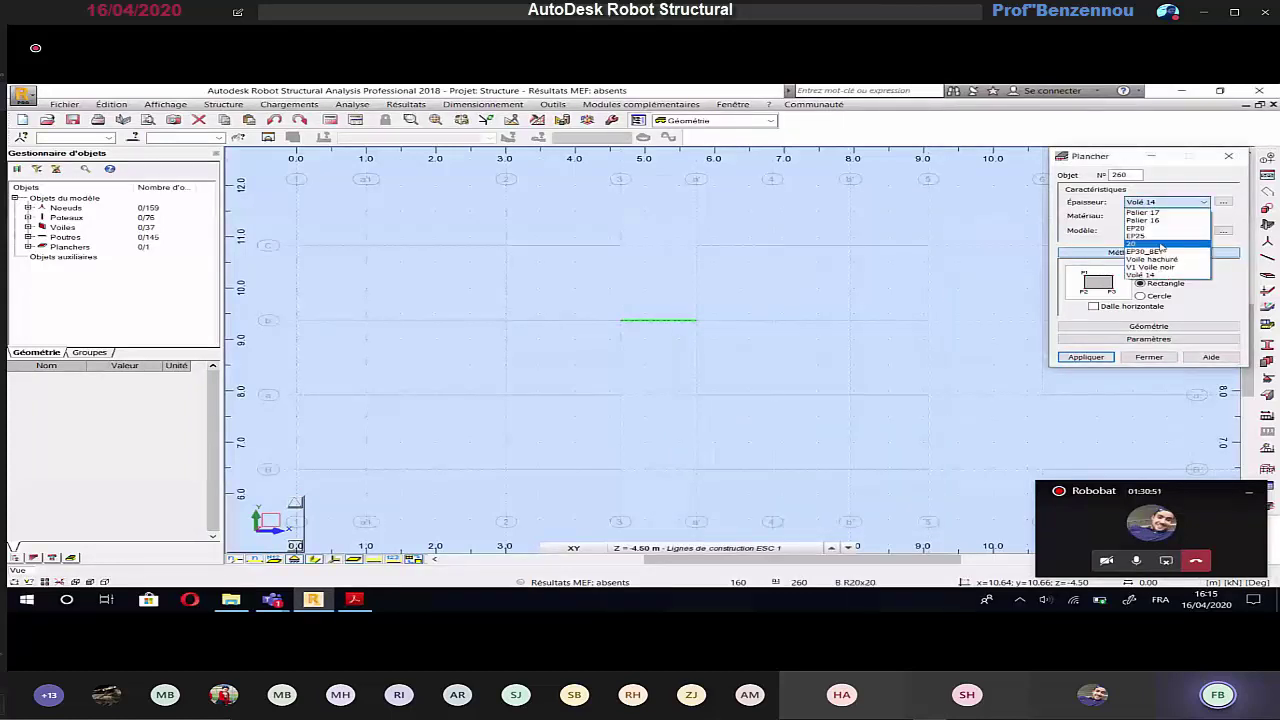
click(1144, 213)
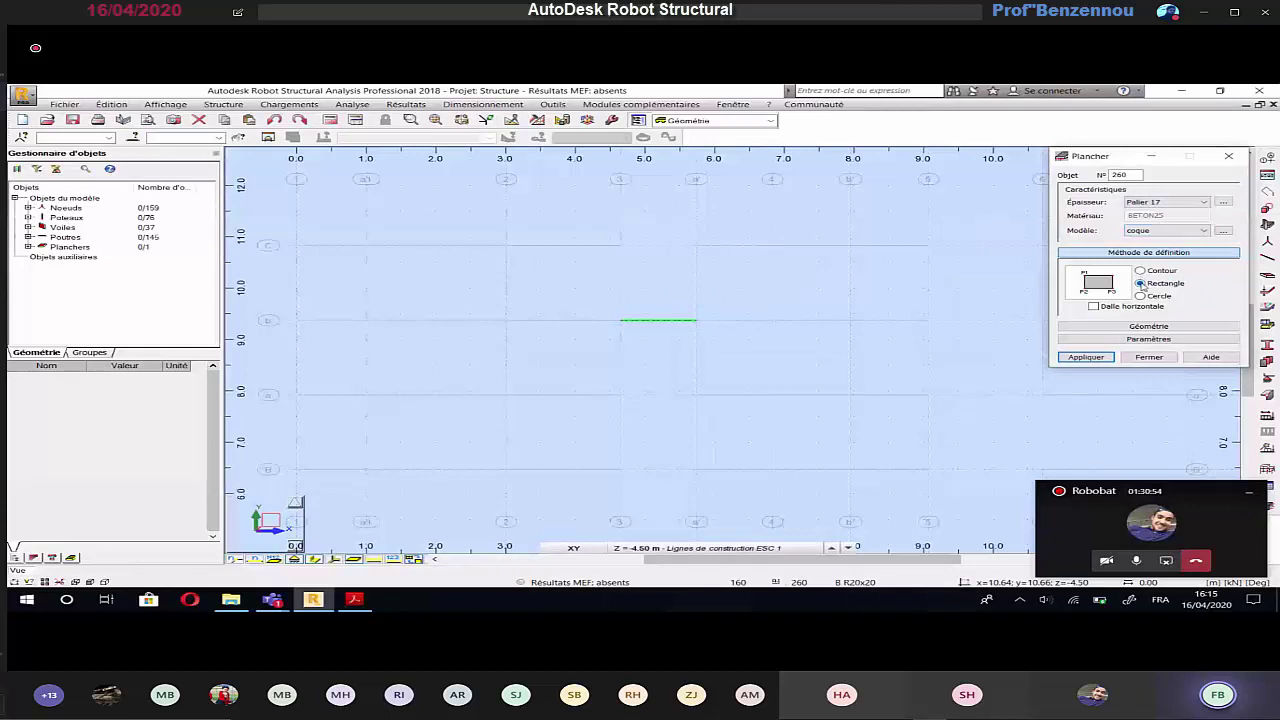
click(1094, 307)
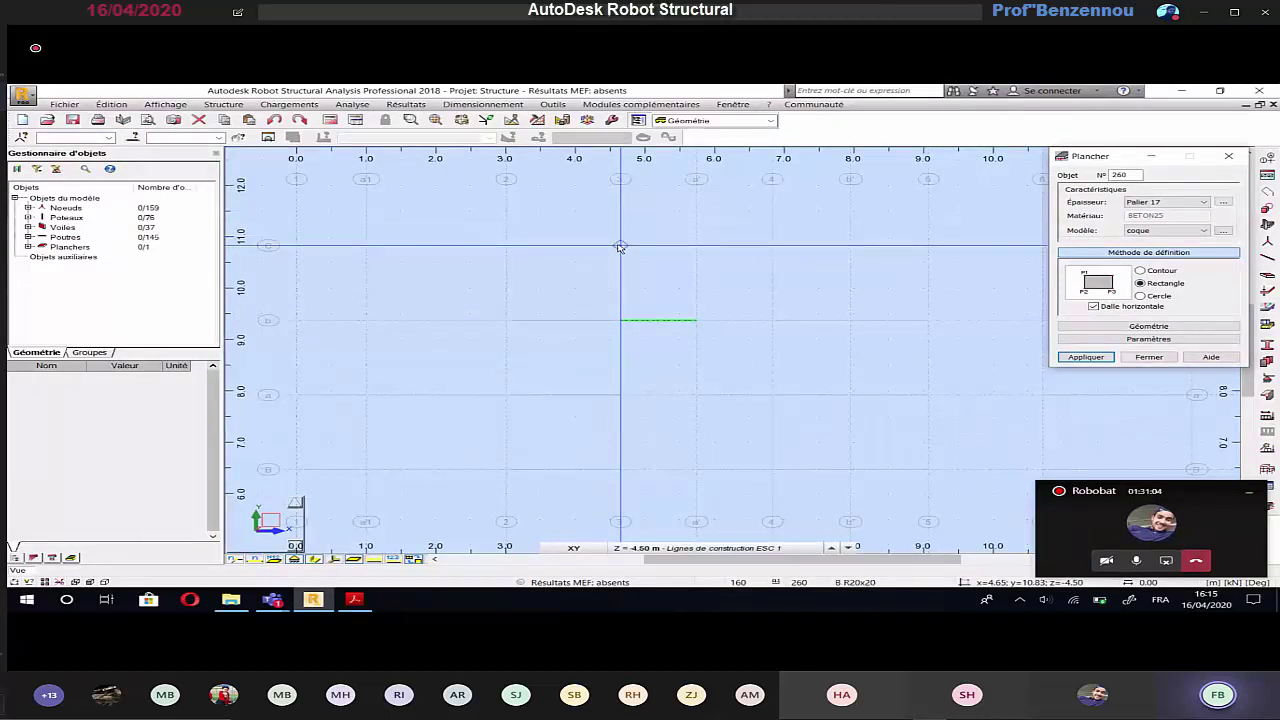
click(660, 547)
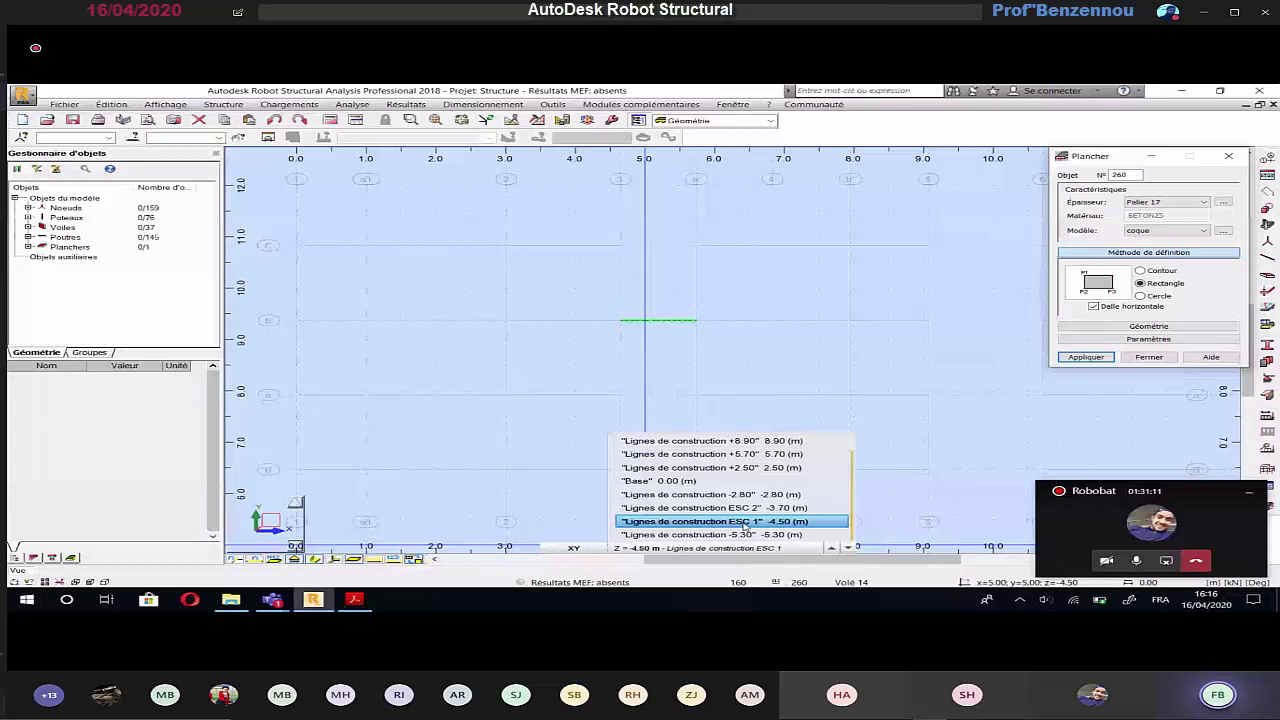
click(620, 245)
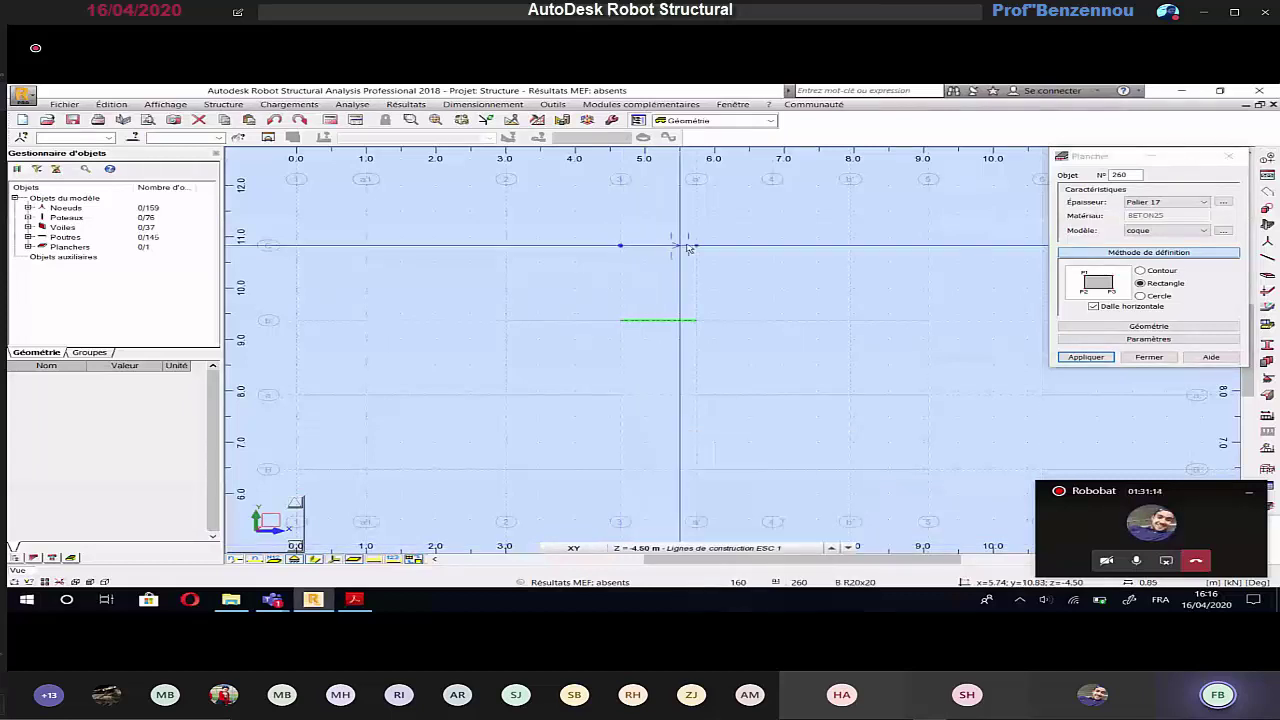
click(696, 320)
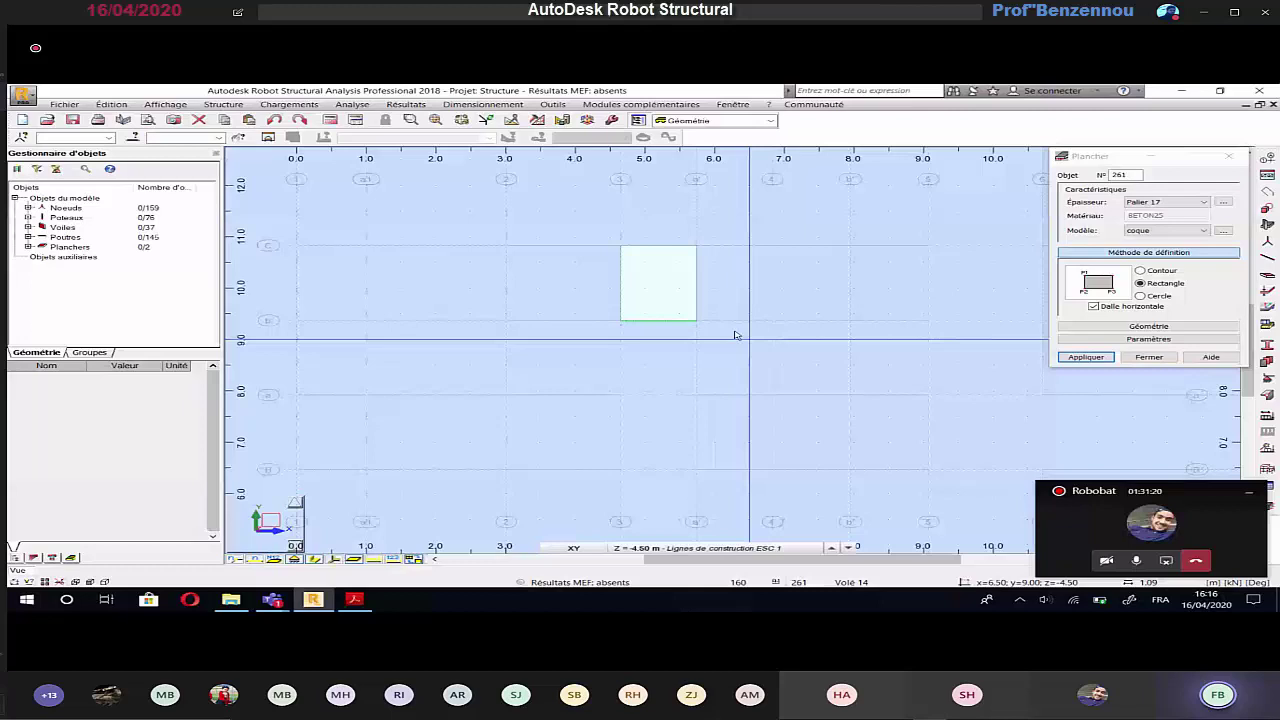
Step: Check the stair layout in the PDF plan and set the floor to Volé 14, defined as a rectangle without the horizontal slab constraint
key(alt+Tab)
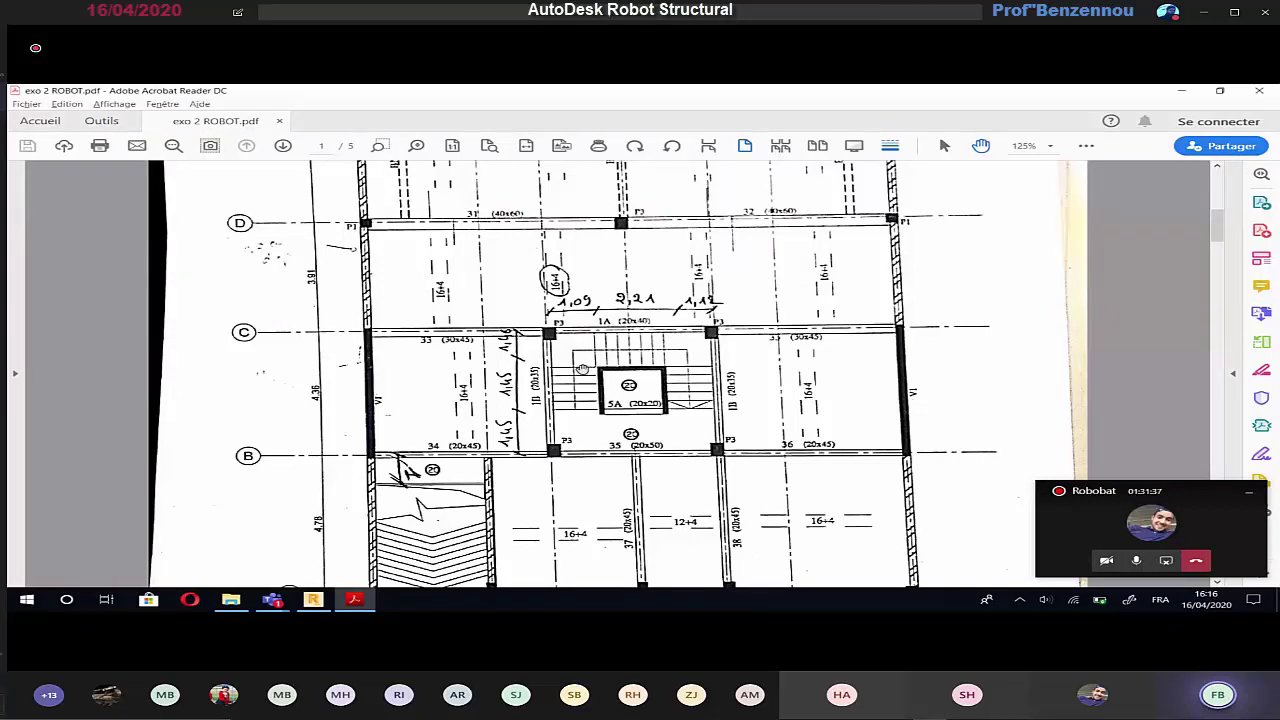
key(alt+Tab)
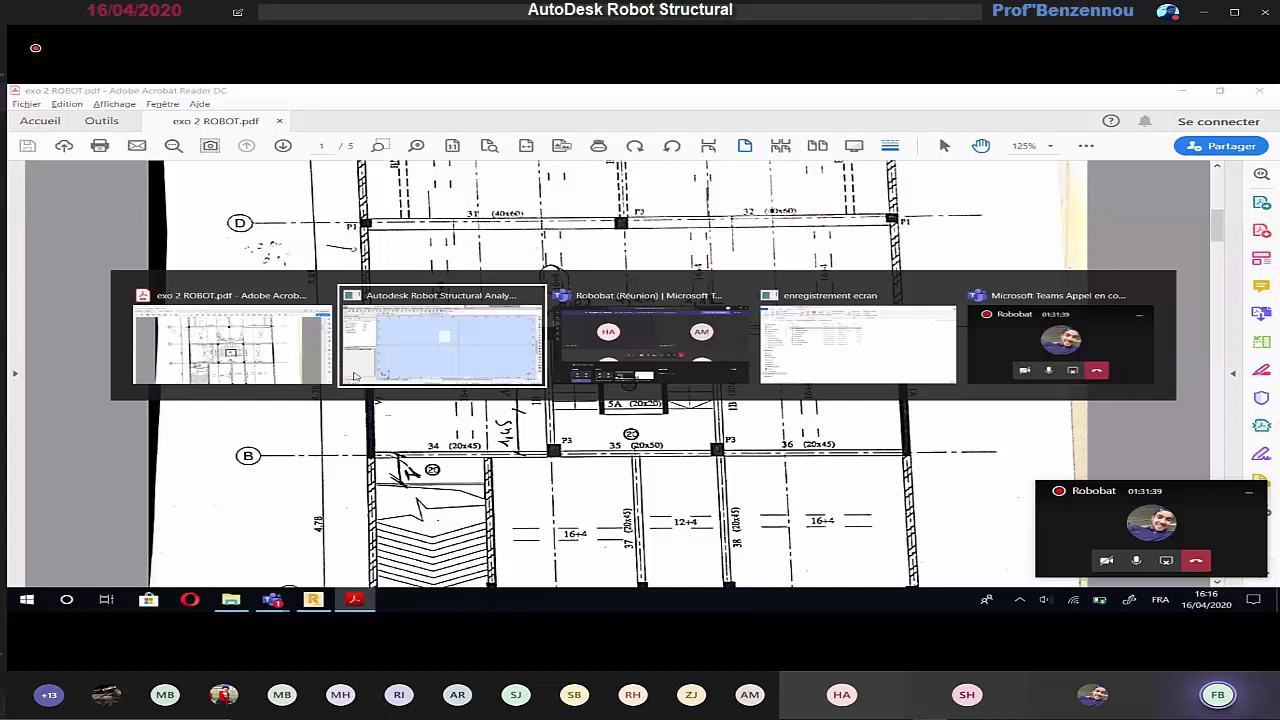
click(354, 376)
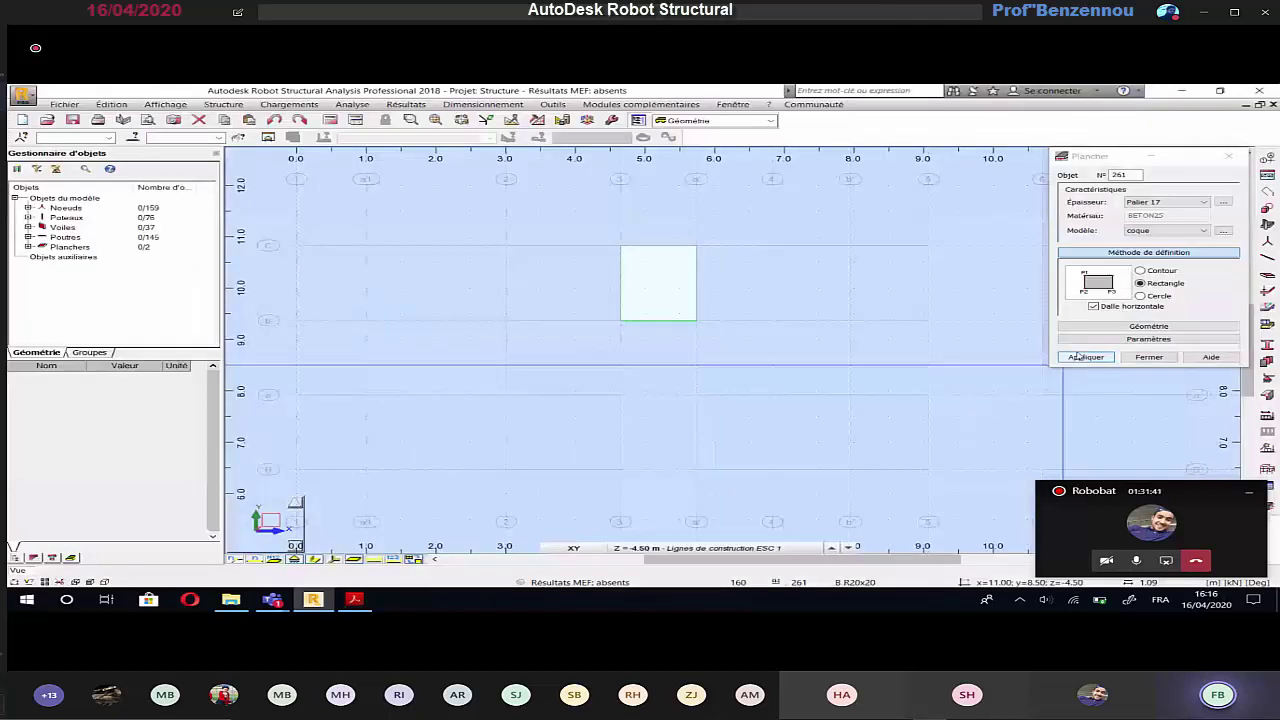
click(738, 548)
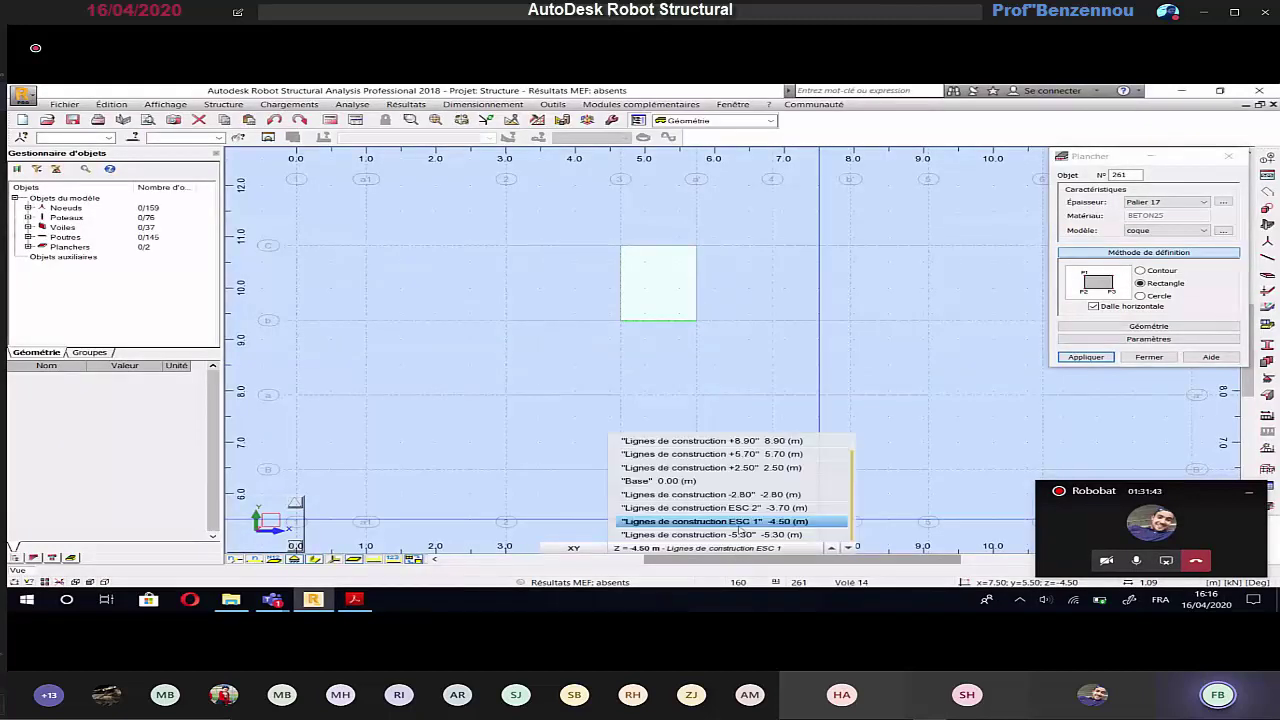
click(1190, 204)
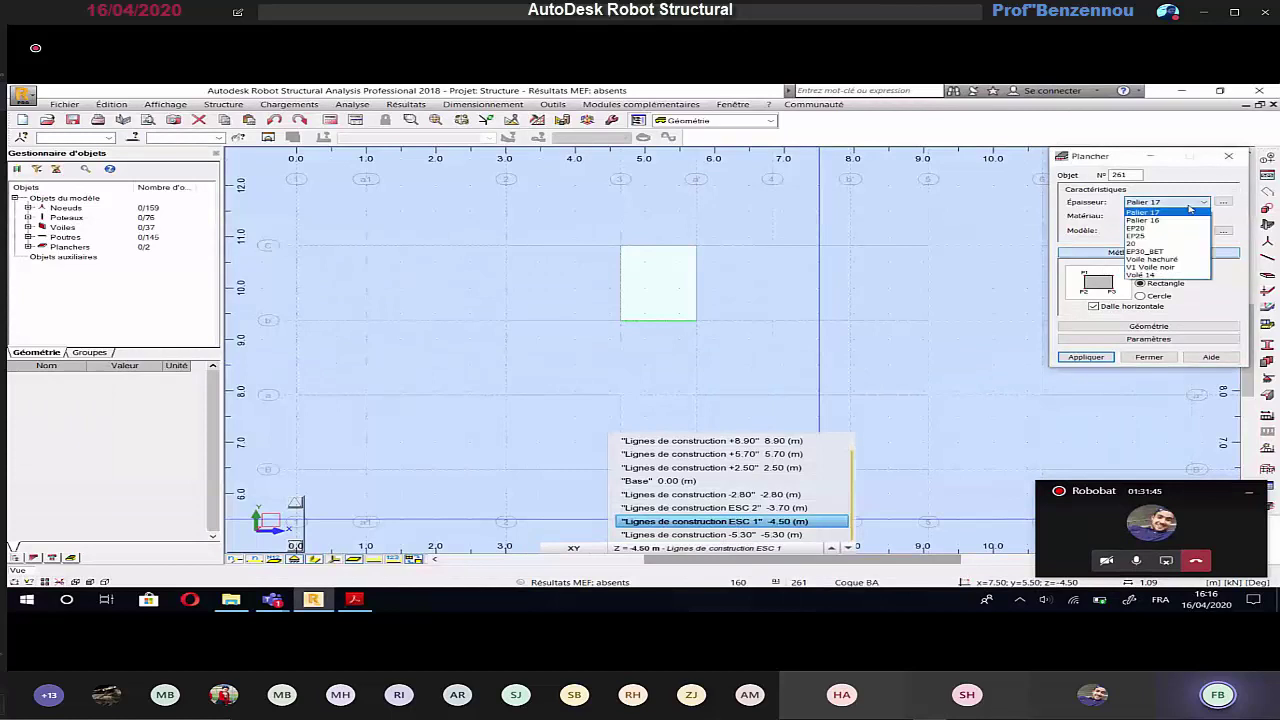
click(1170, 274)
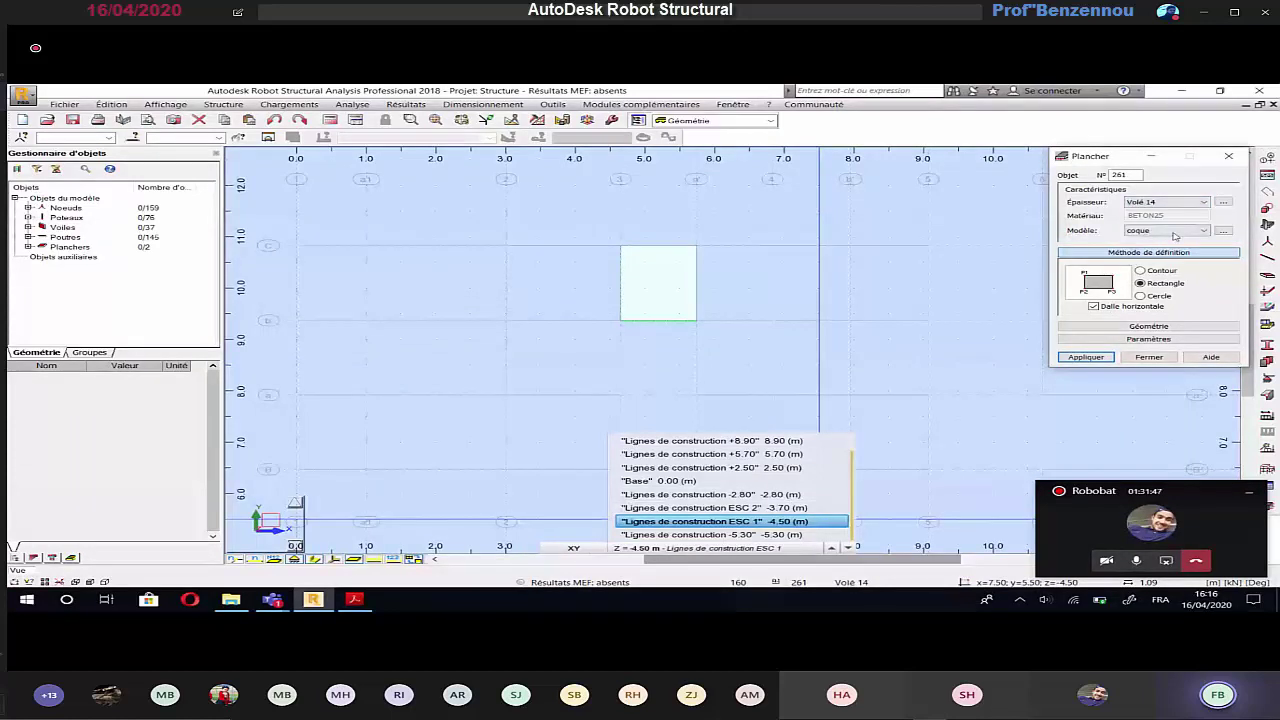
click(1141, 296)
click(1094, 308)
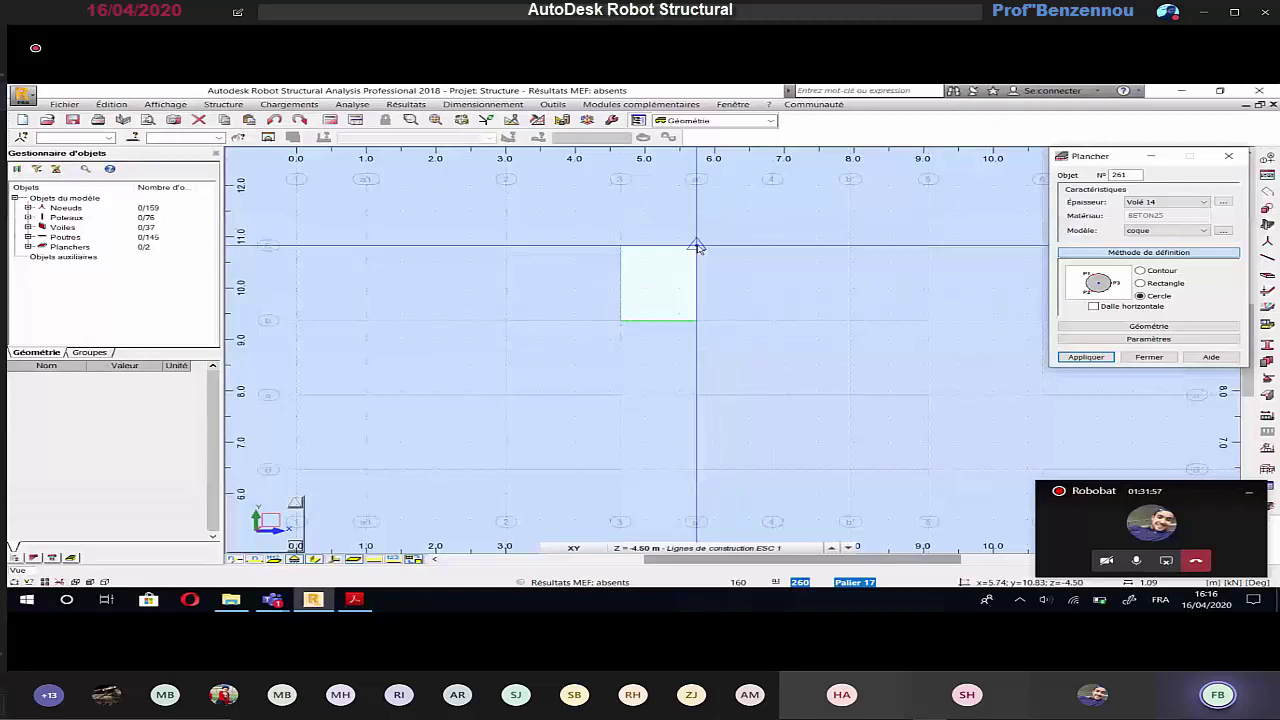
click(697, 247)
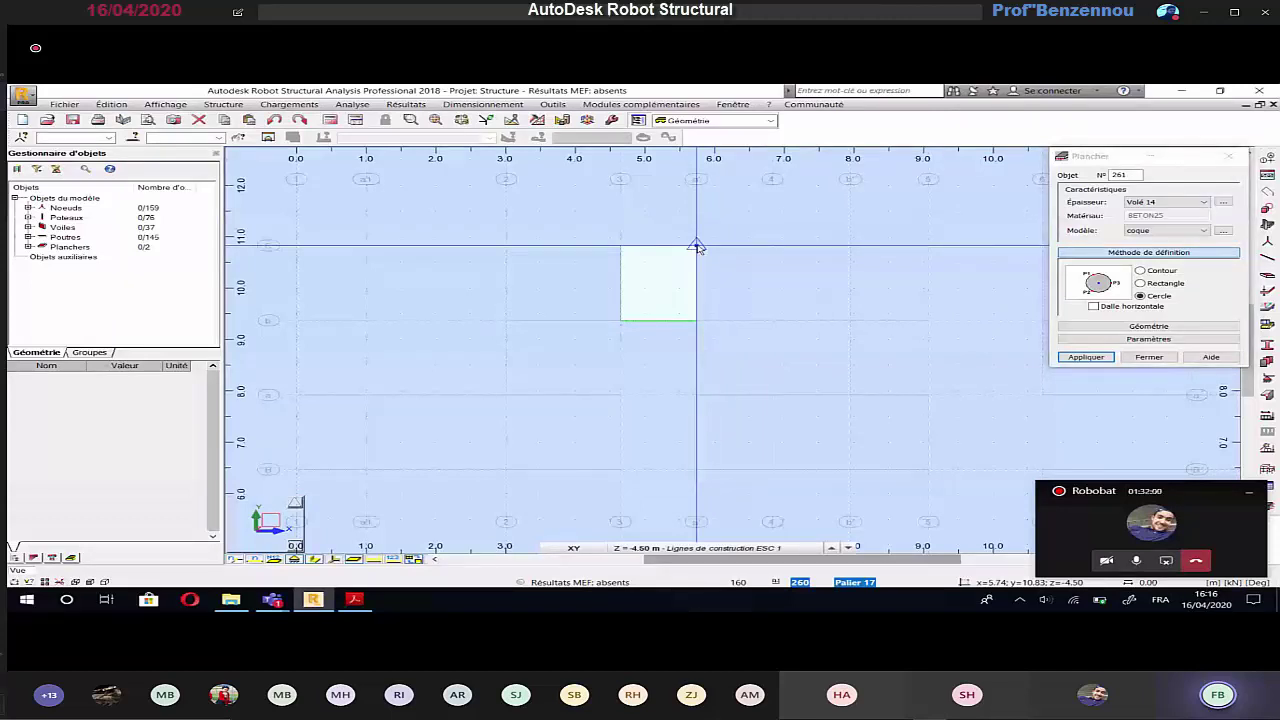
click(1140, 283)
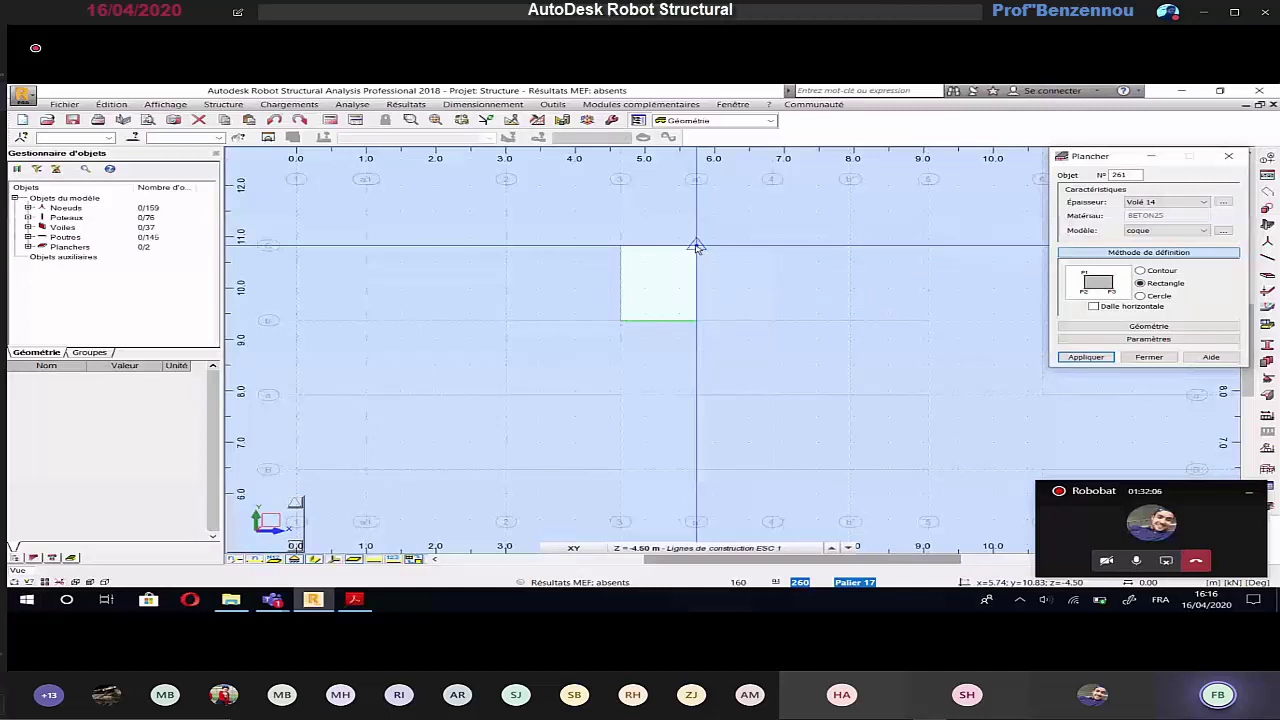
Step: Draw the inclined stair flight between axes C and b, rising from axis a' at level ESC 1 to axis b' at level ESC 2
click(697, 247)
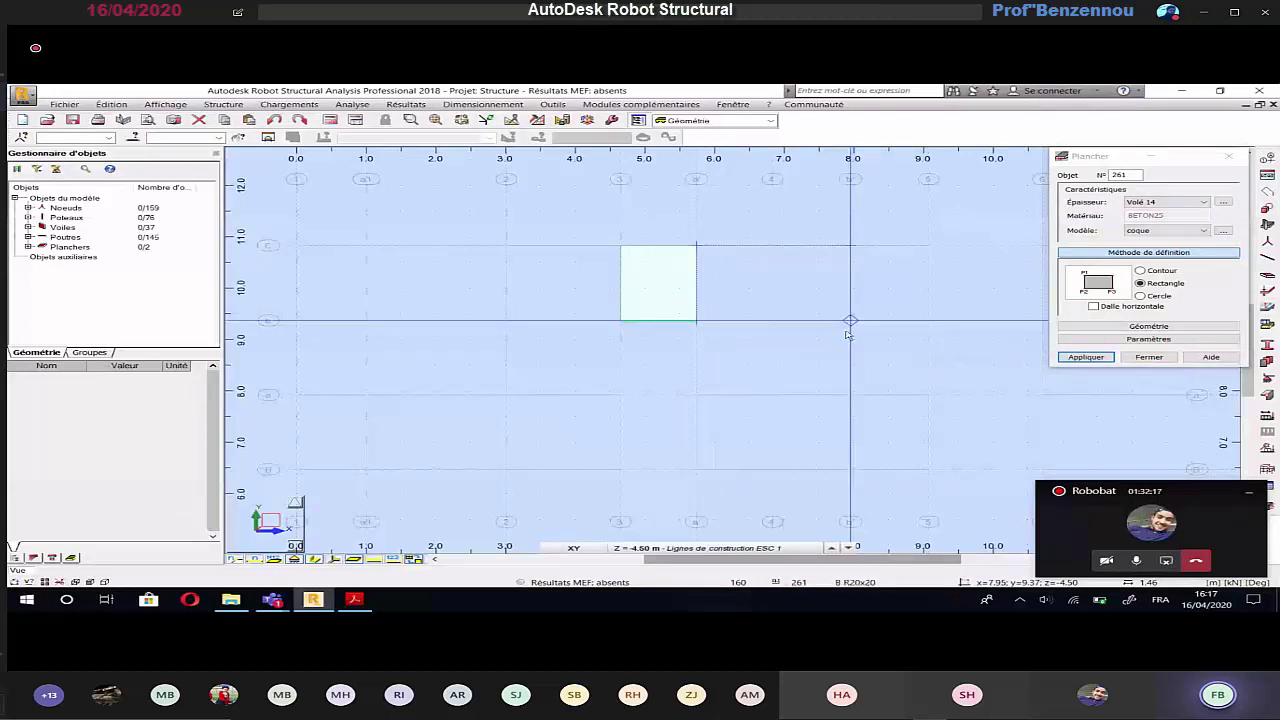
click(831, 548)
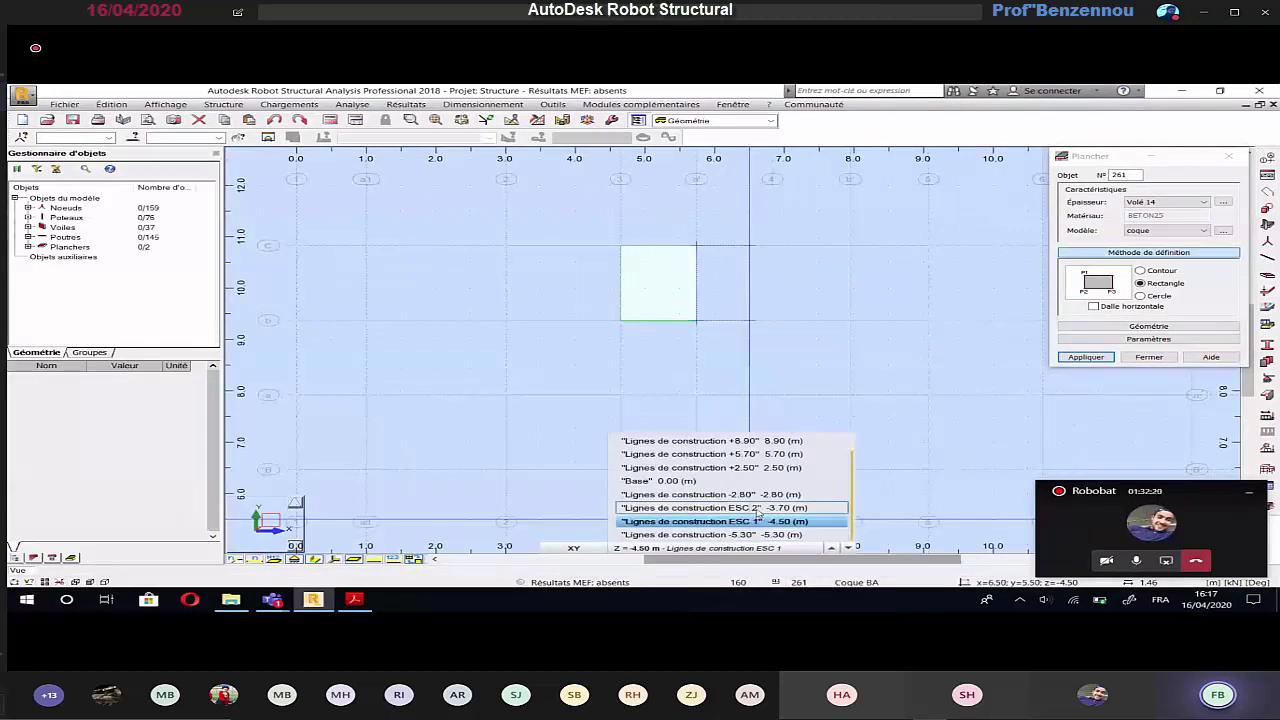
click(757, 508)
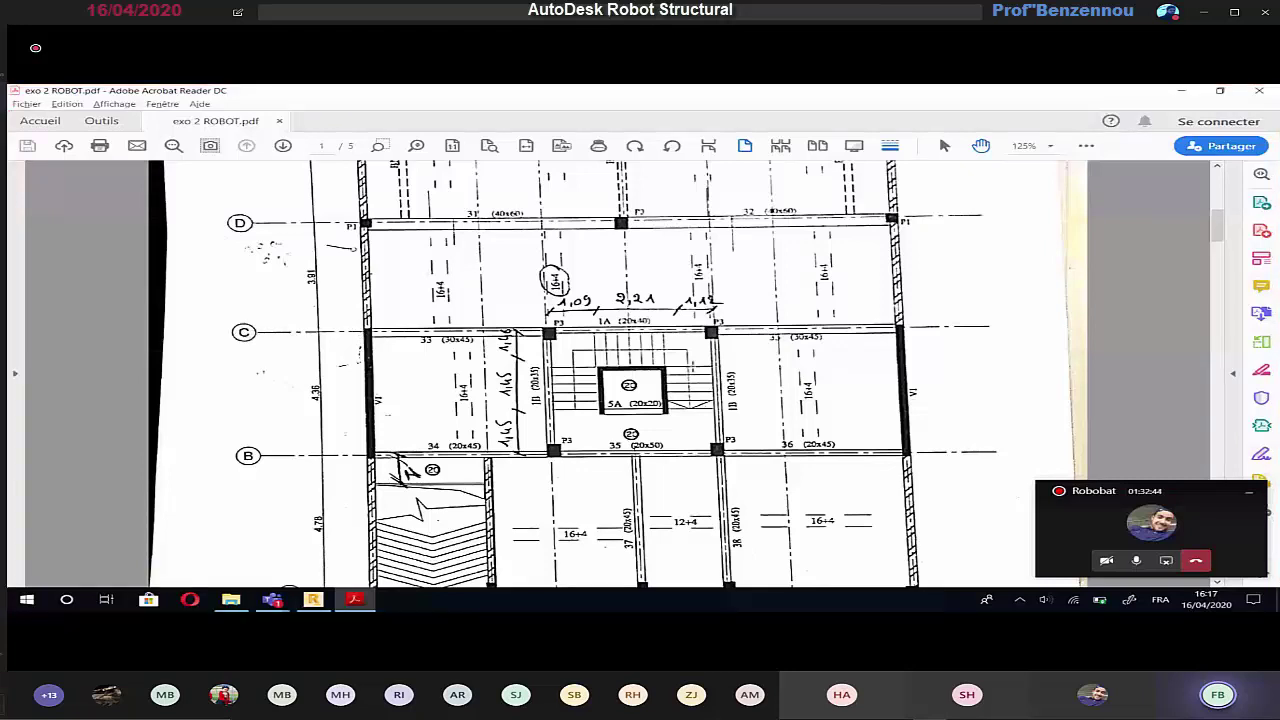
Step: Draw a horizontal rectangular landing with the Palier 17 thickness between axes b' and 5, from axis C to axis b, at level ESC 2
key(alt+Tab)
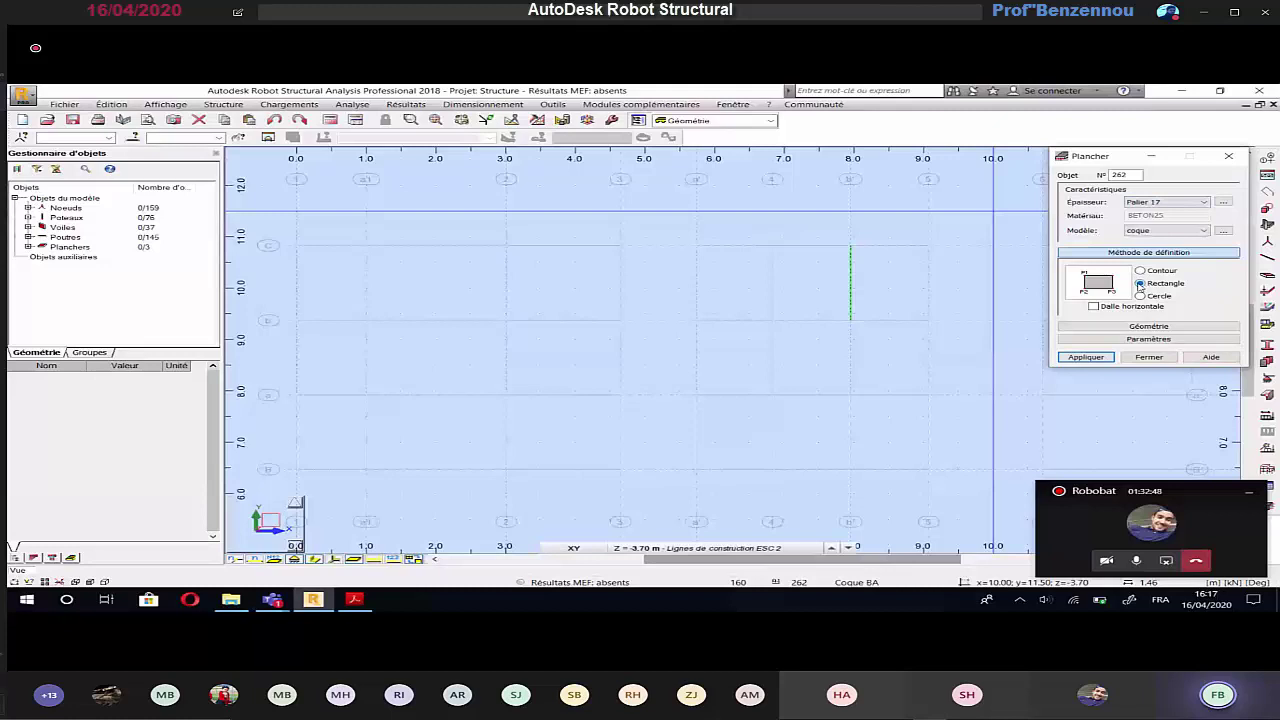
click(1093, 306)
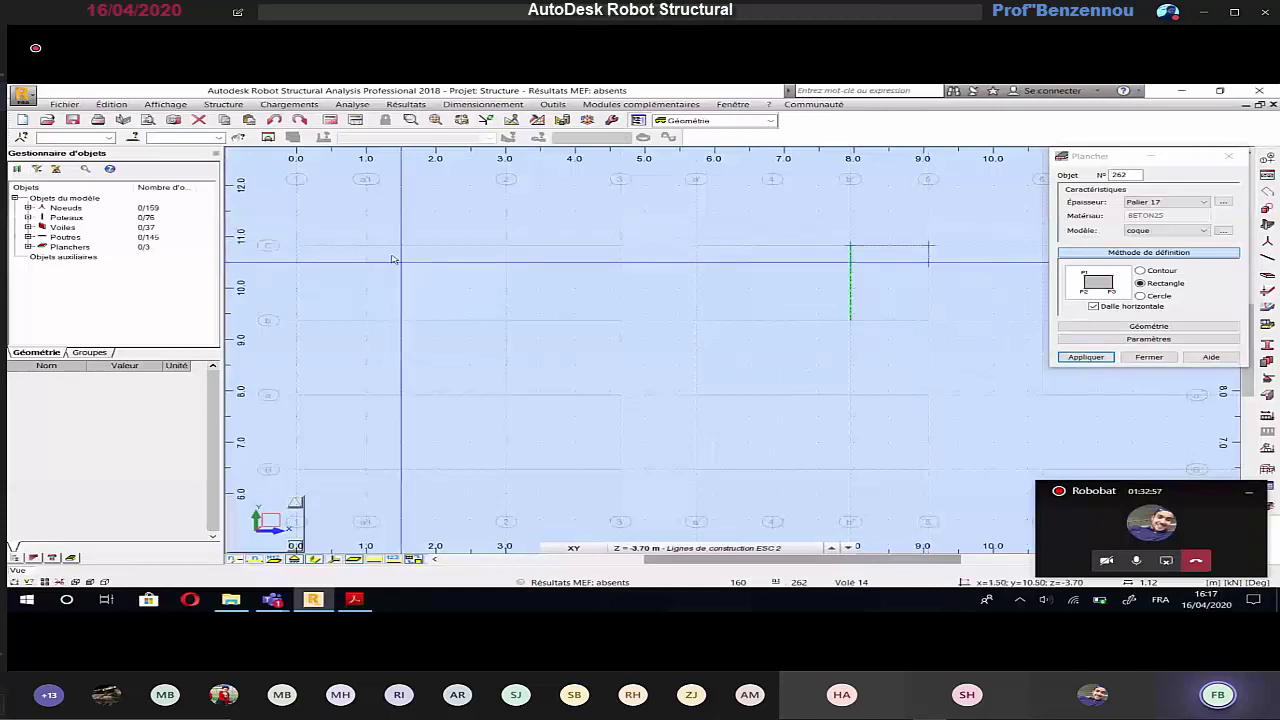
click(930, 322)
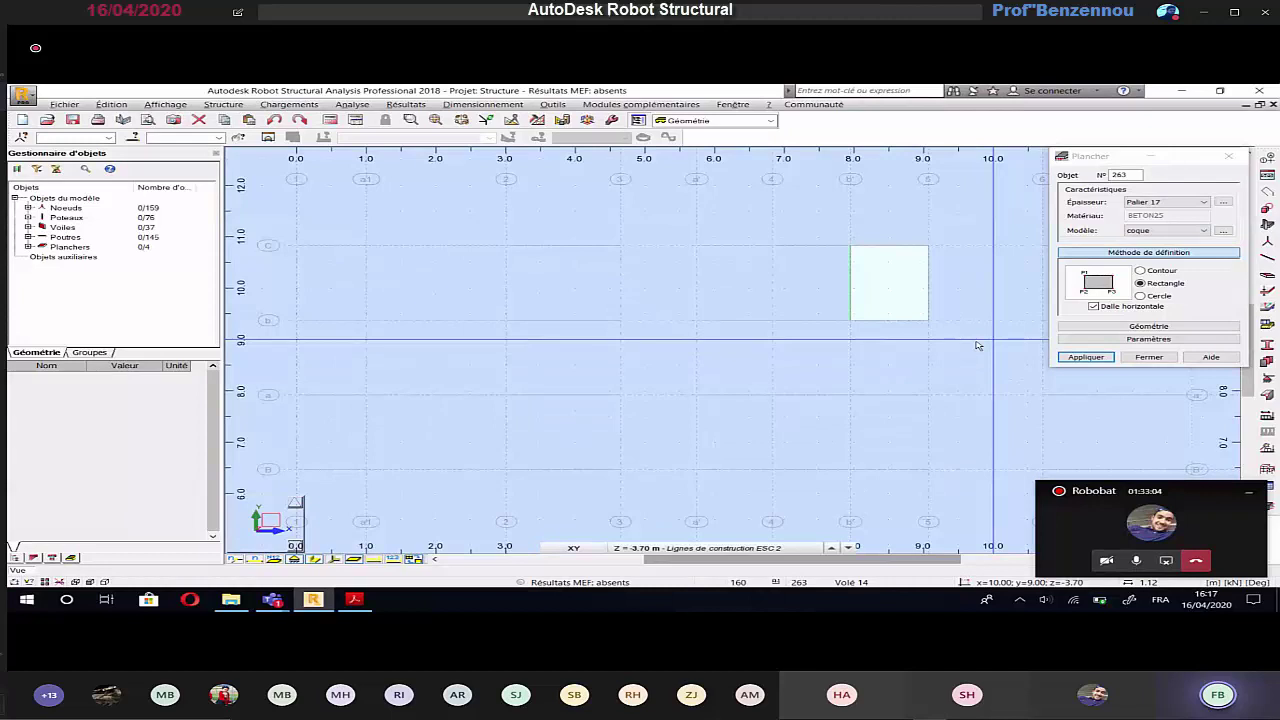
Step: Draw the inclined Volé 14 flight between axes b' and 5, rising from axis b at level ESC 2 to axis a at level -2.80
key(alt+Tab)
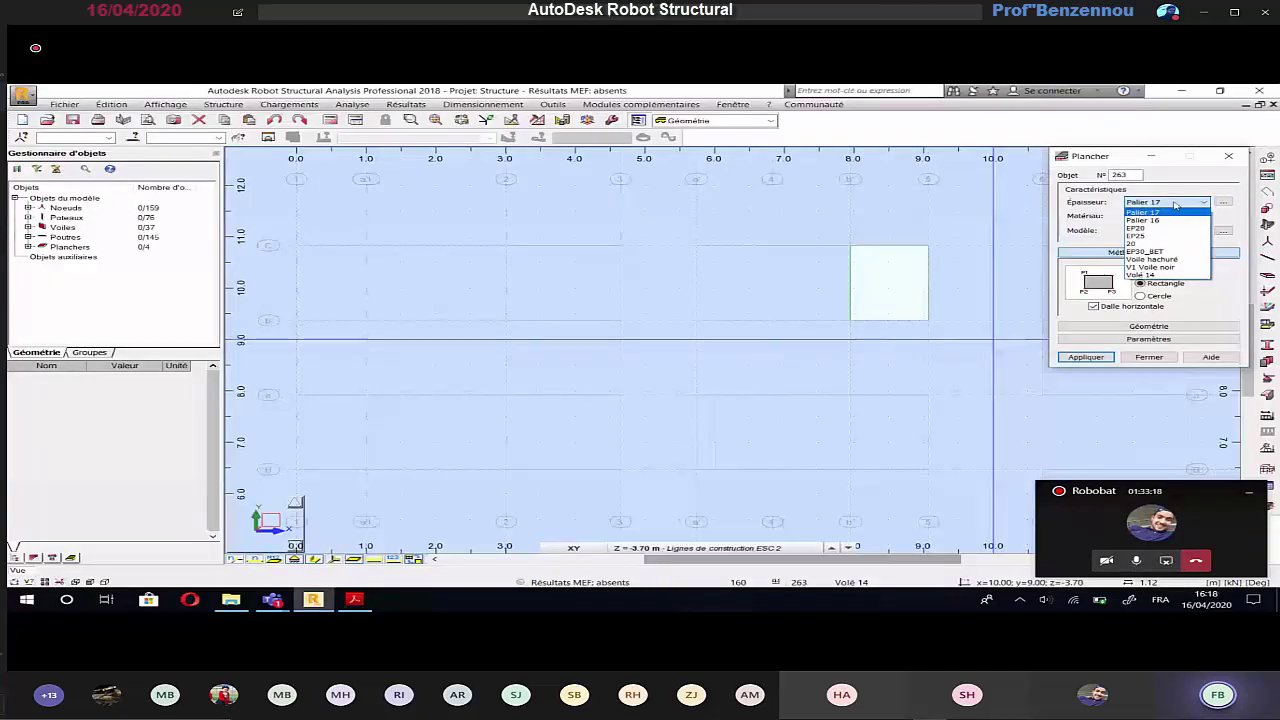
click(1143, 274)
click(1094, 306)
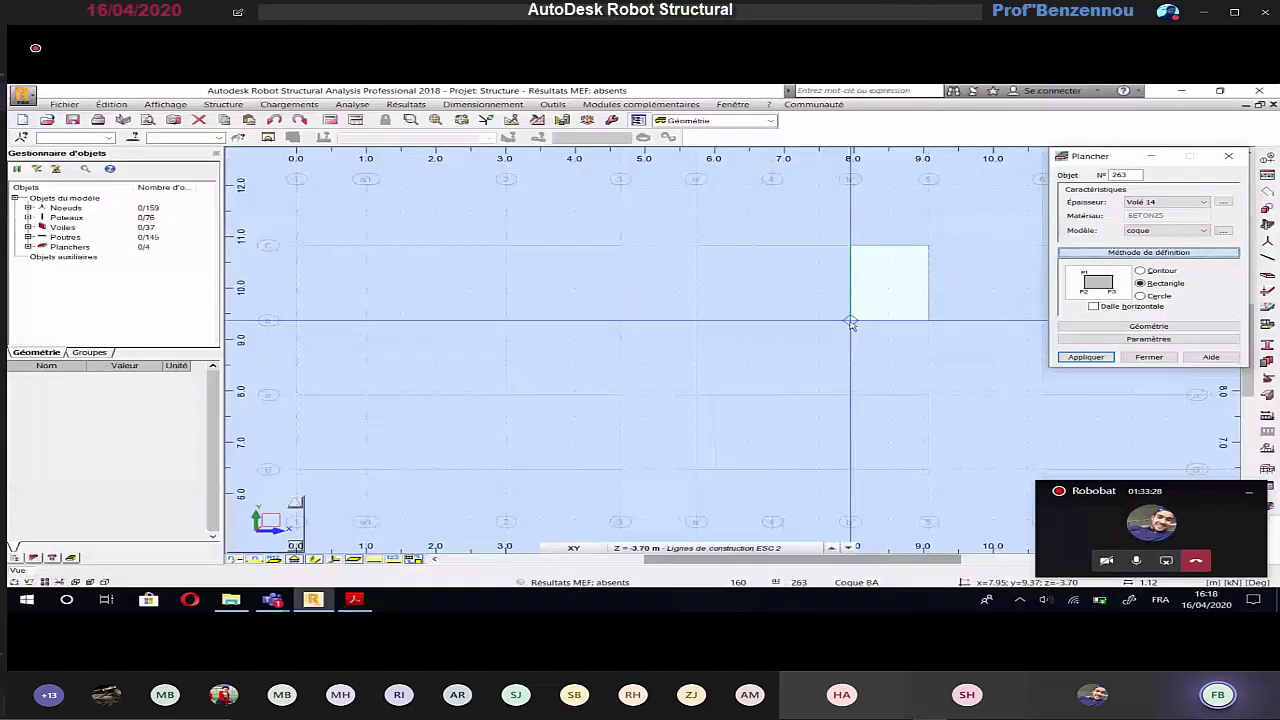
click(851, 322)
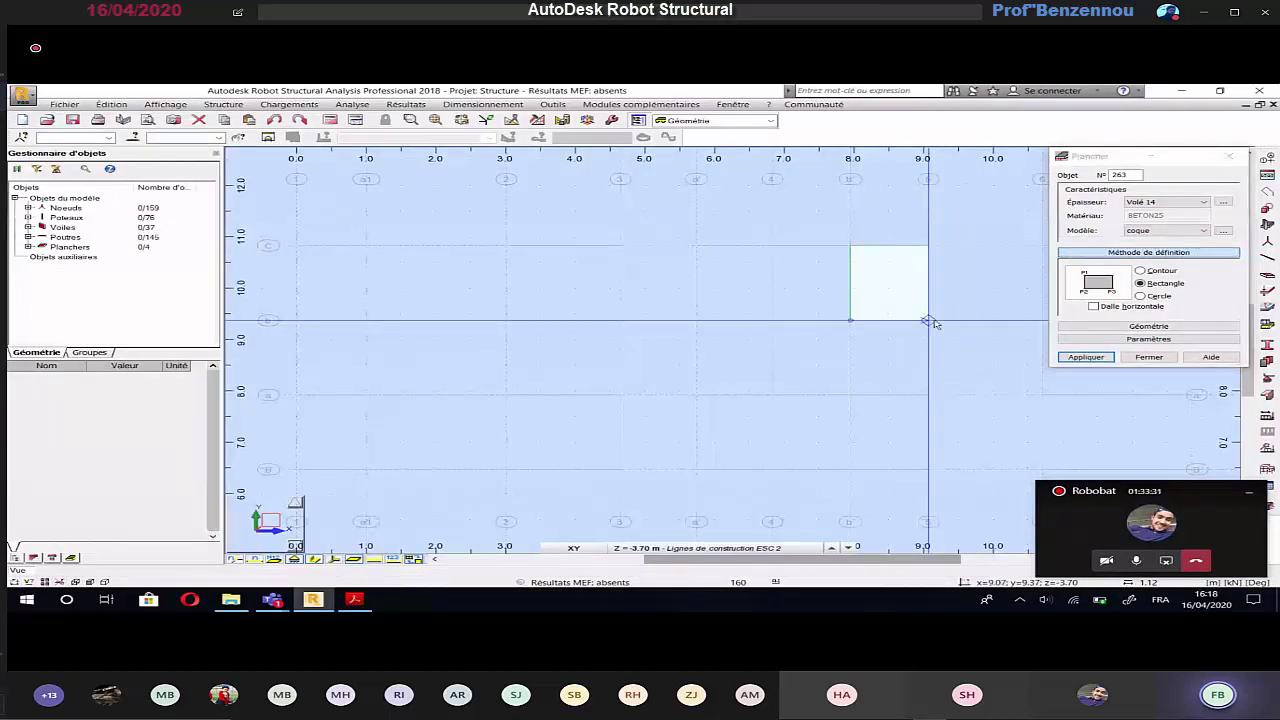
click(932, 321)
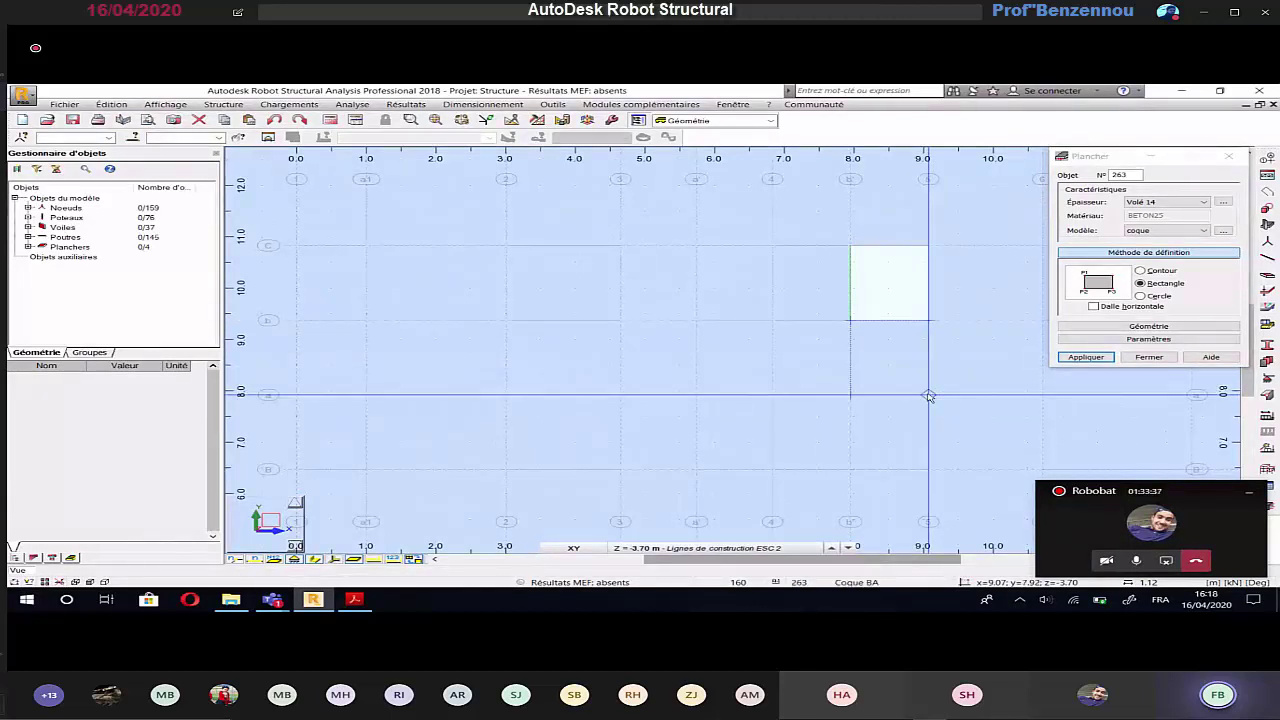
click(768, 547)
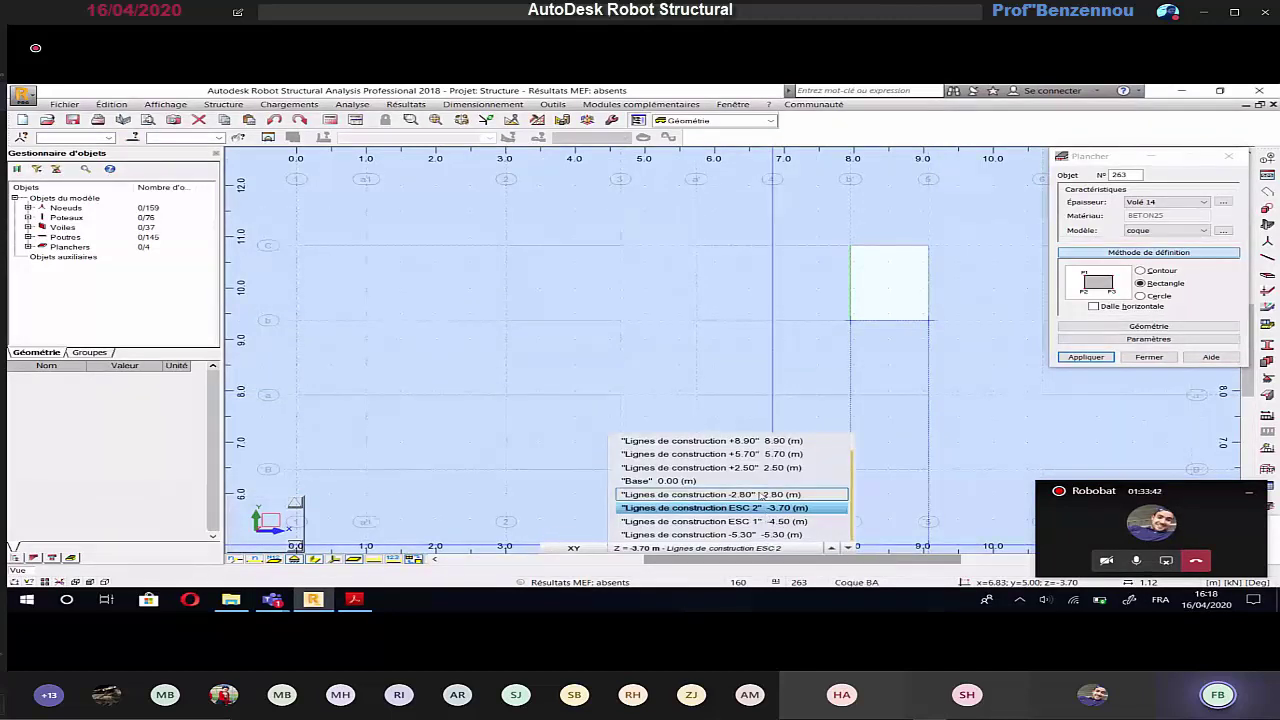
click(762, 495)
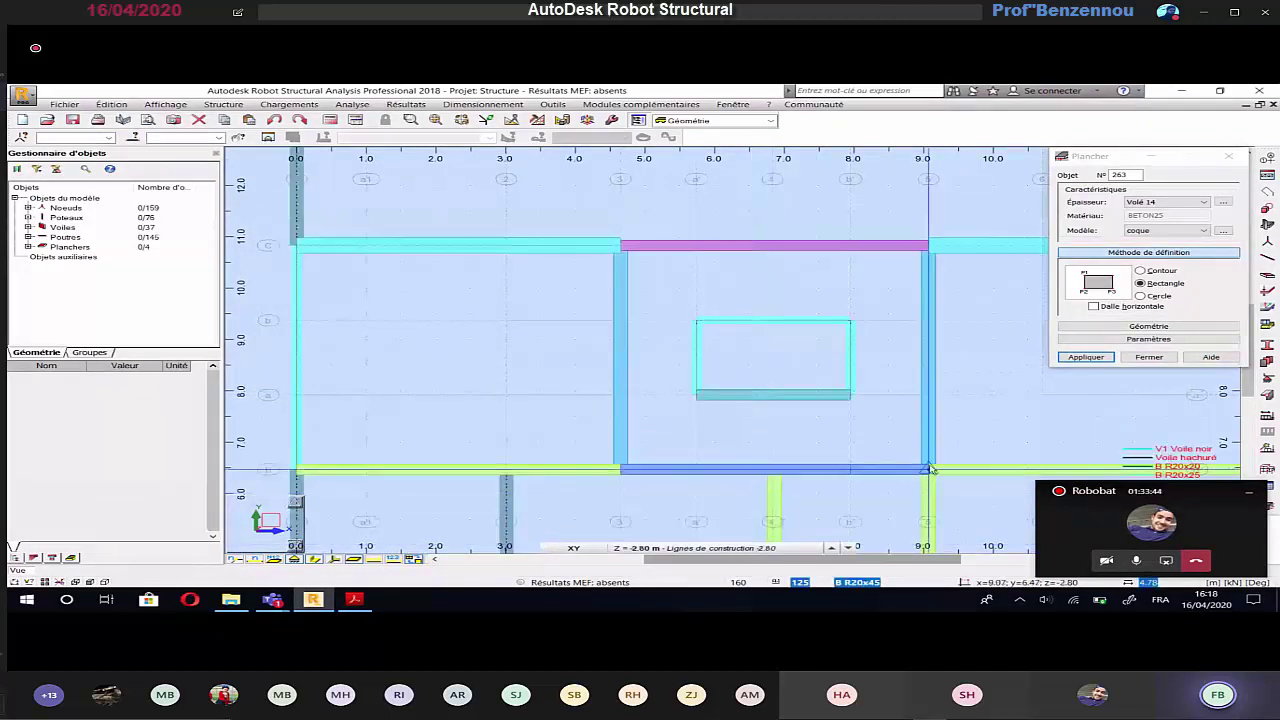
click(927, 398)
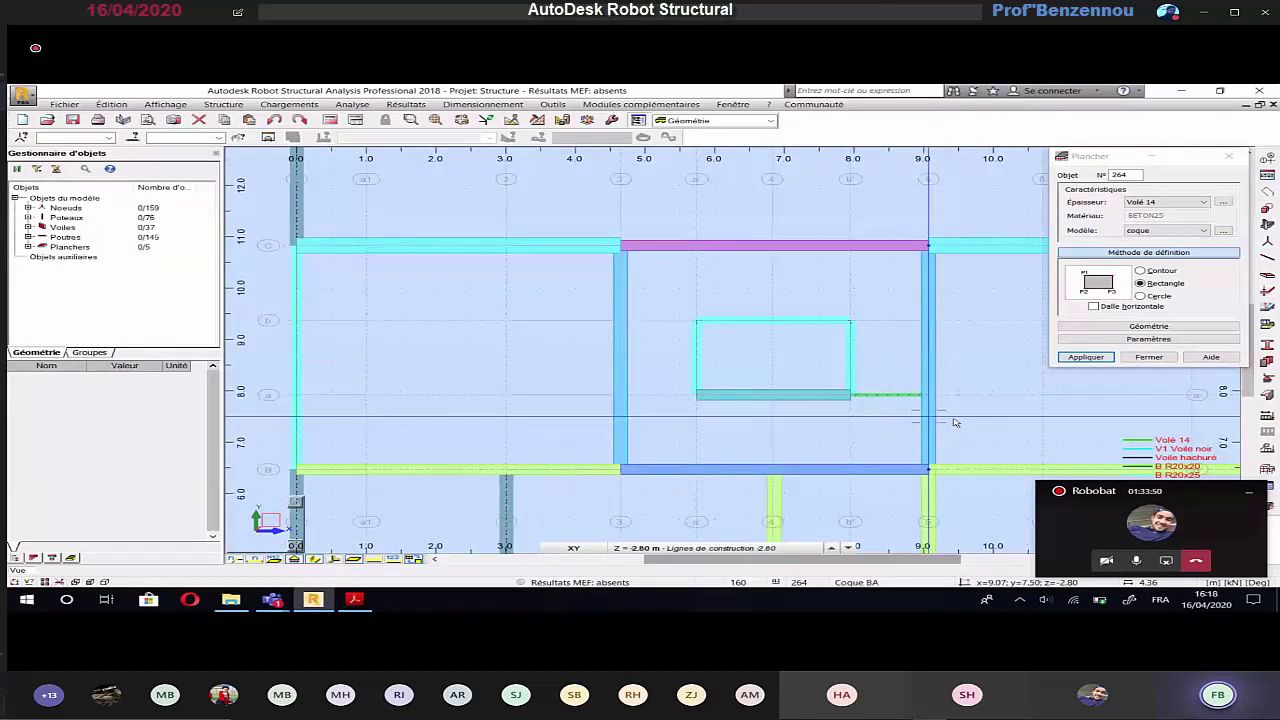
click(1147, 357)
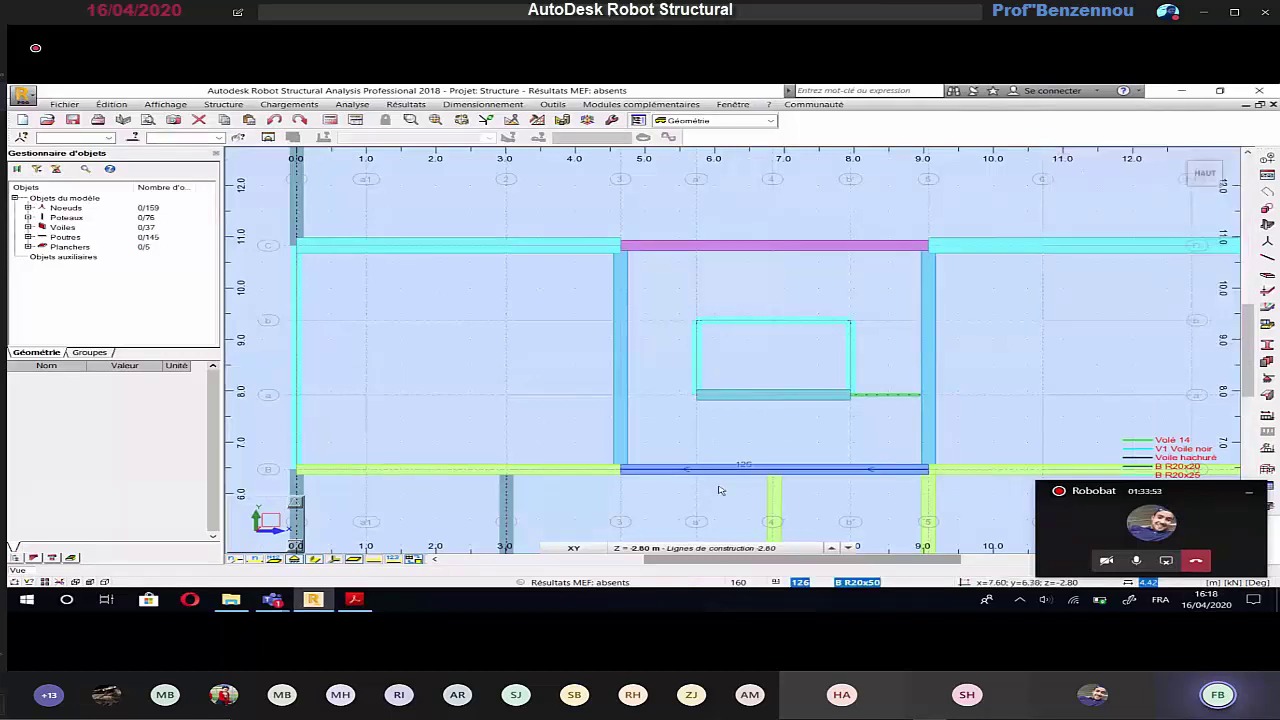
Step: Switch to the 3D view and inspect the new stair flights and landings around the elevator core
click(560, 549)
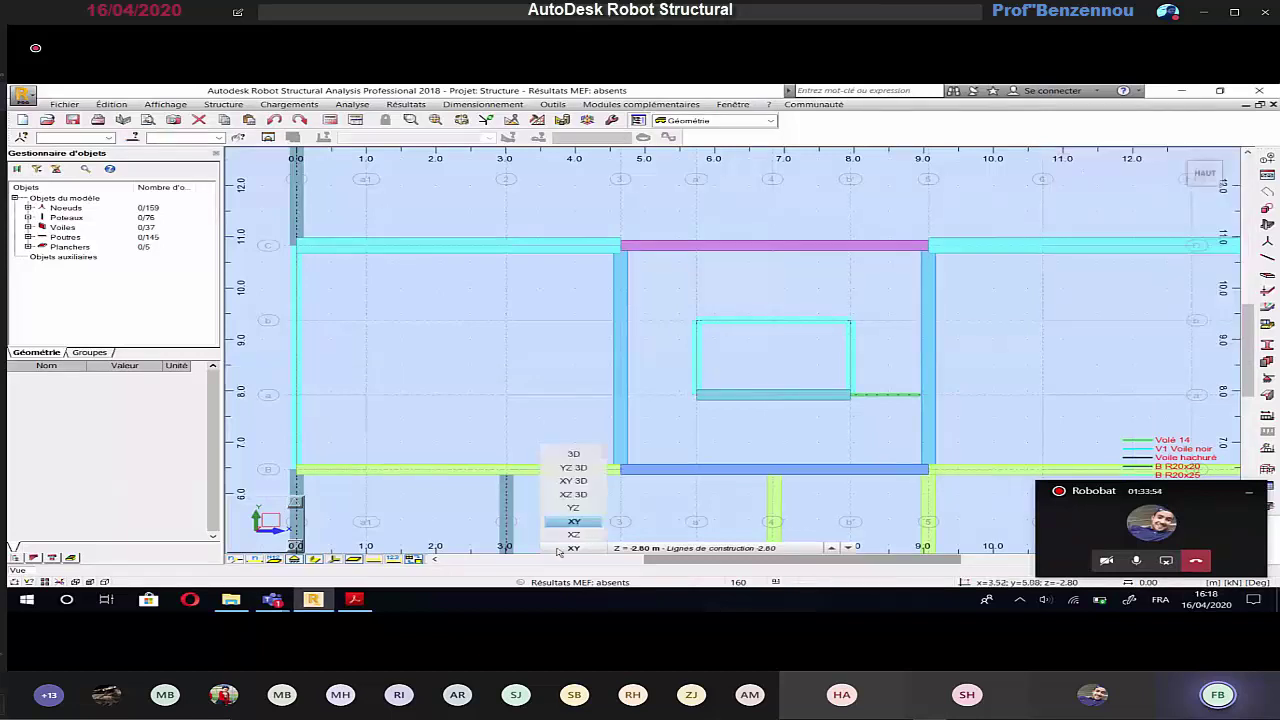
click(572, 455)
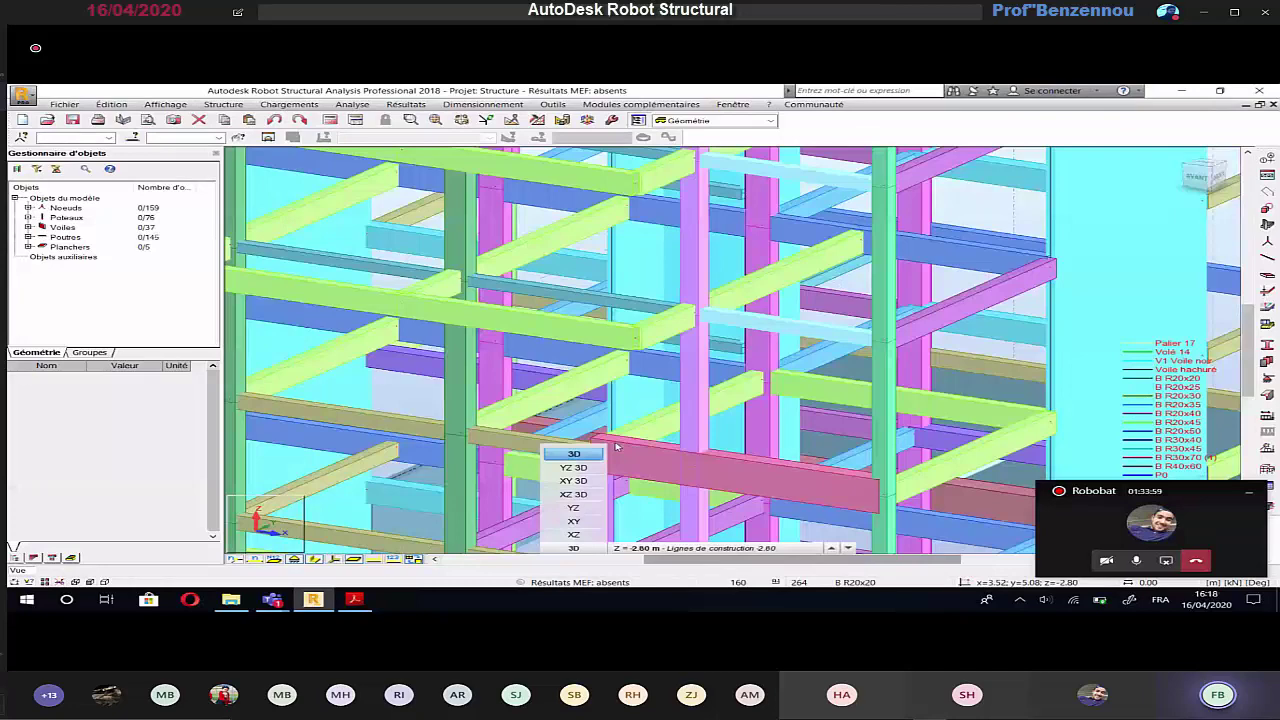
scroll(648, 441, down, 3)
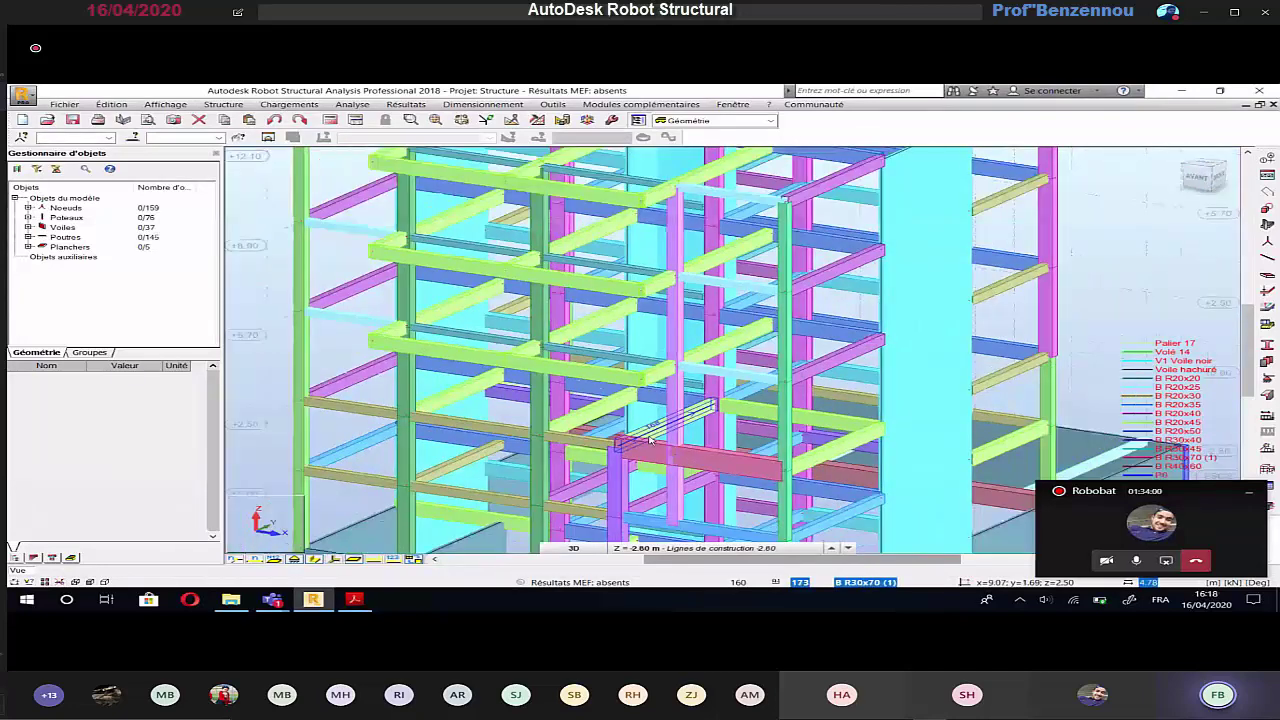
scroll(648, 441, down, 5)
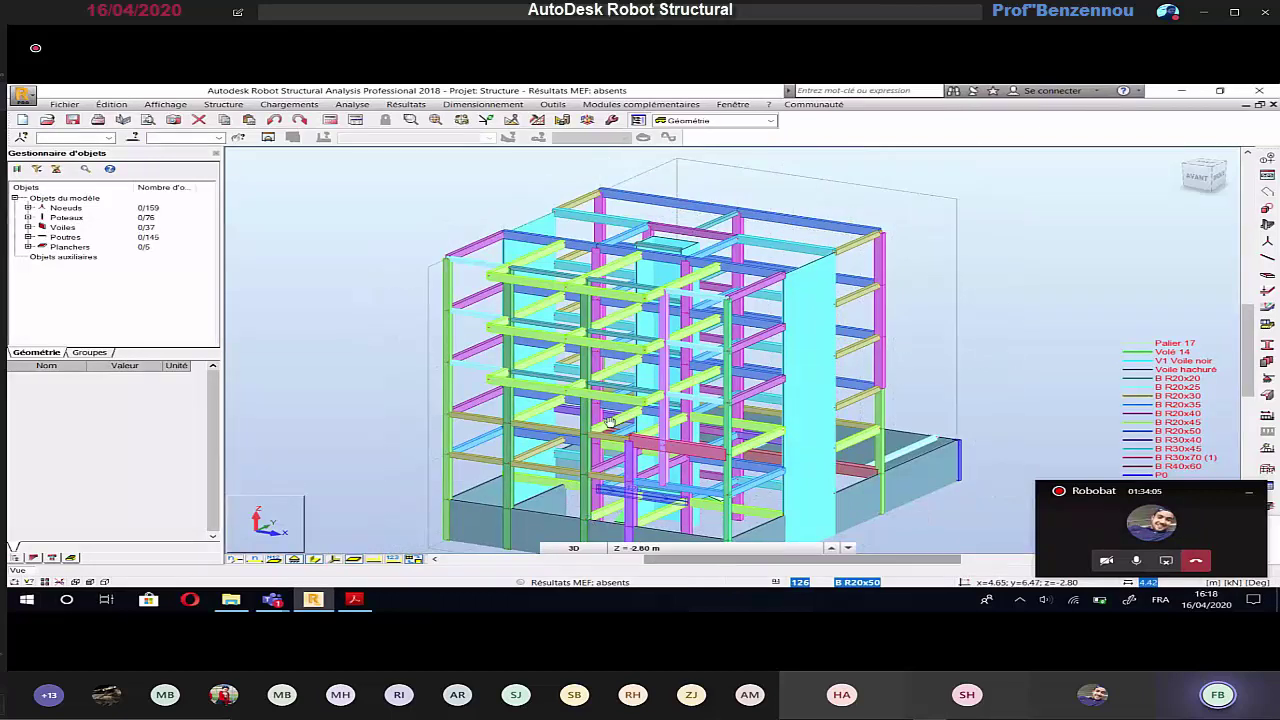
middle_drag(609, 423, 620, 361)
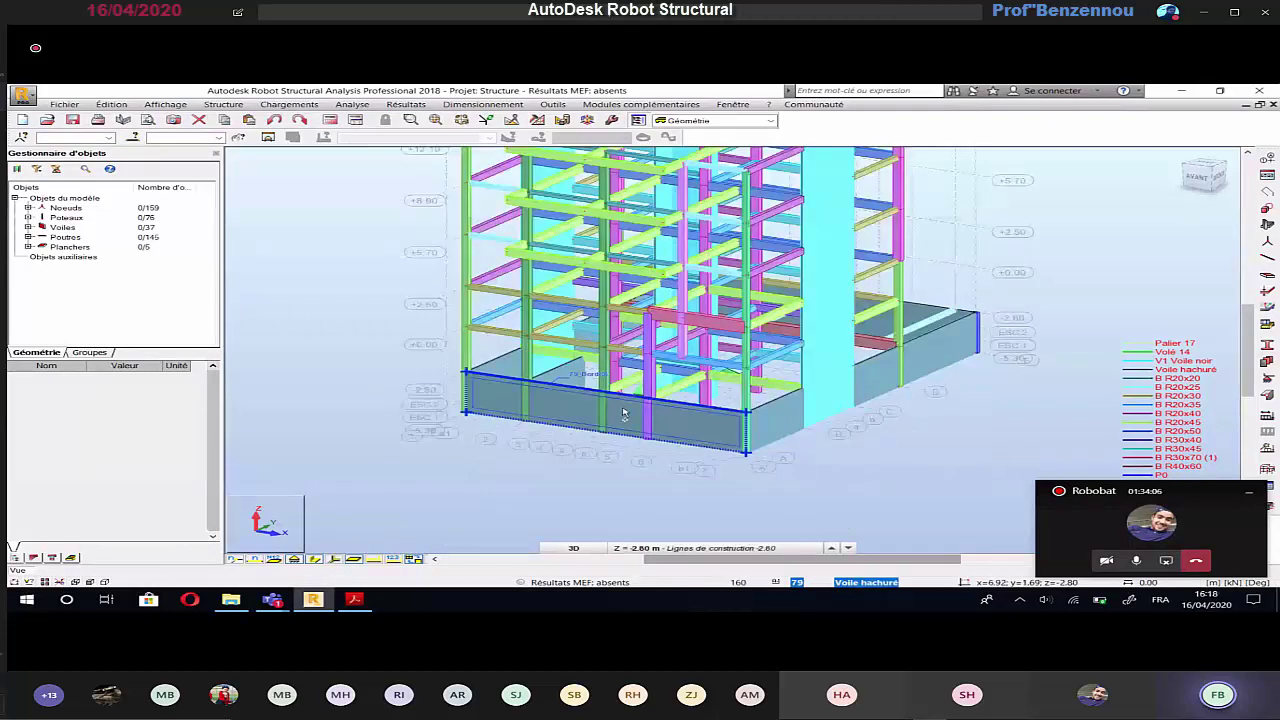
shift+middle_drag(622, 412, 746, 504)
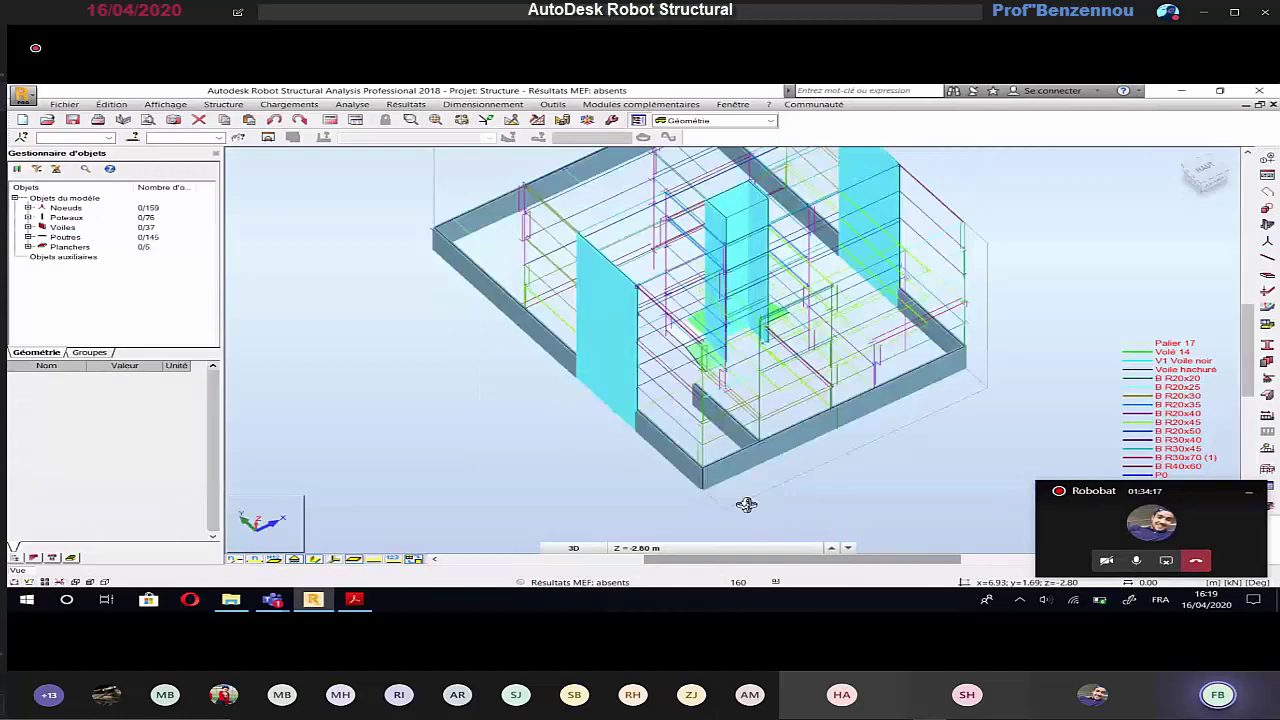
Step: Select all five stair floor panels, 259 to 263, in the 3D model
shift+middle_drag(746, 504, 704, 493)
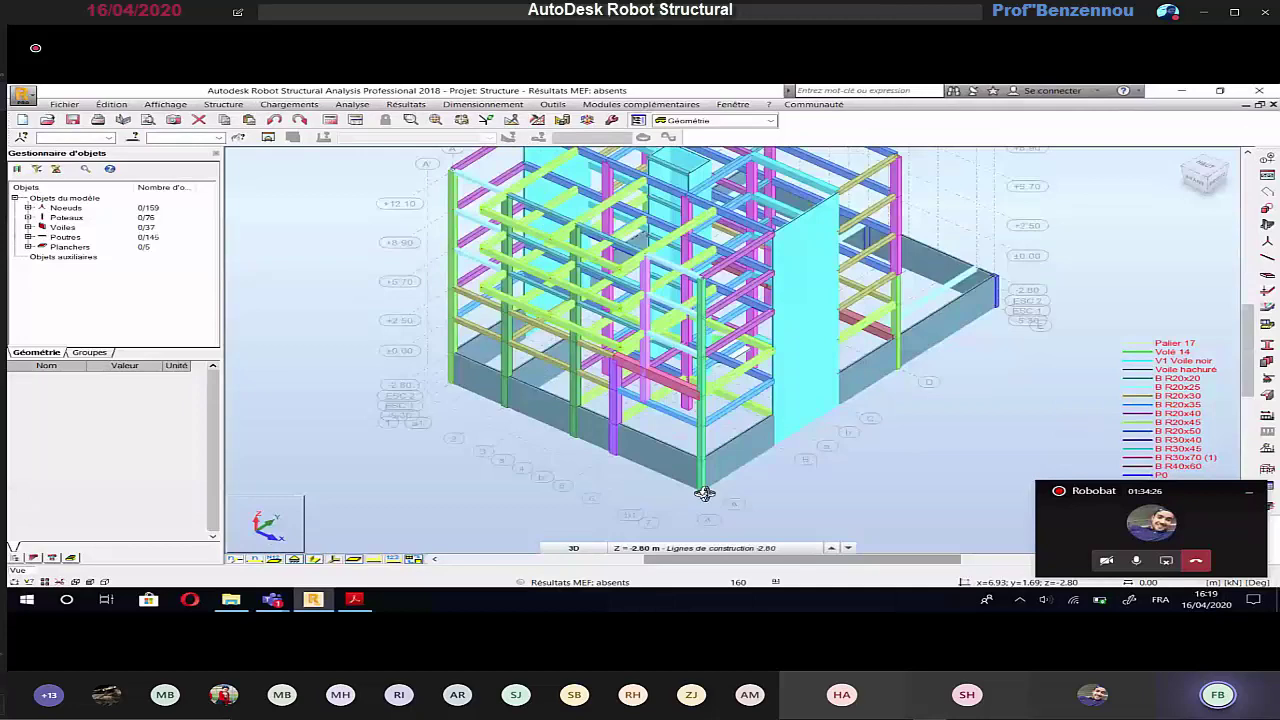
shift+middle_drag(704, 493, 835, 488)
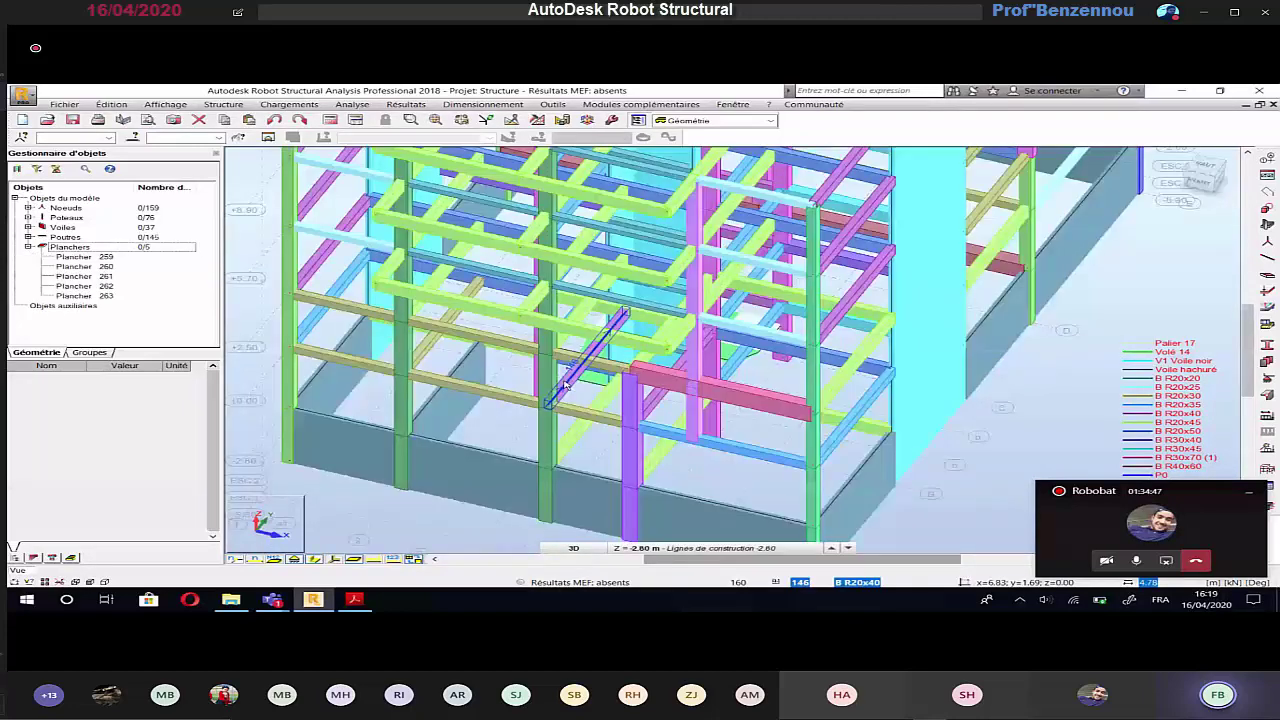
shift+middle_drag(565, 385, 693, 392)
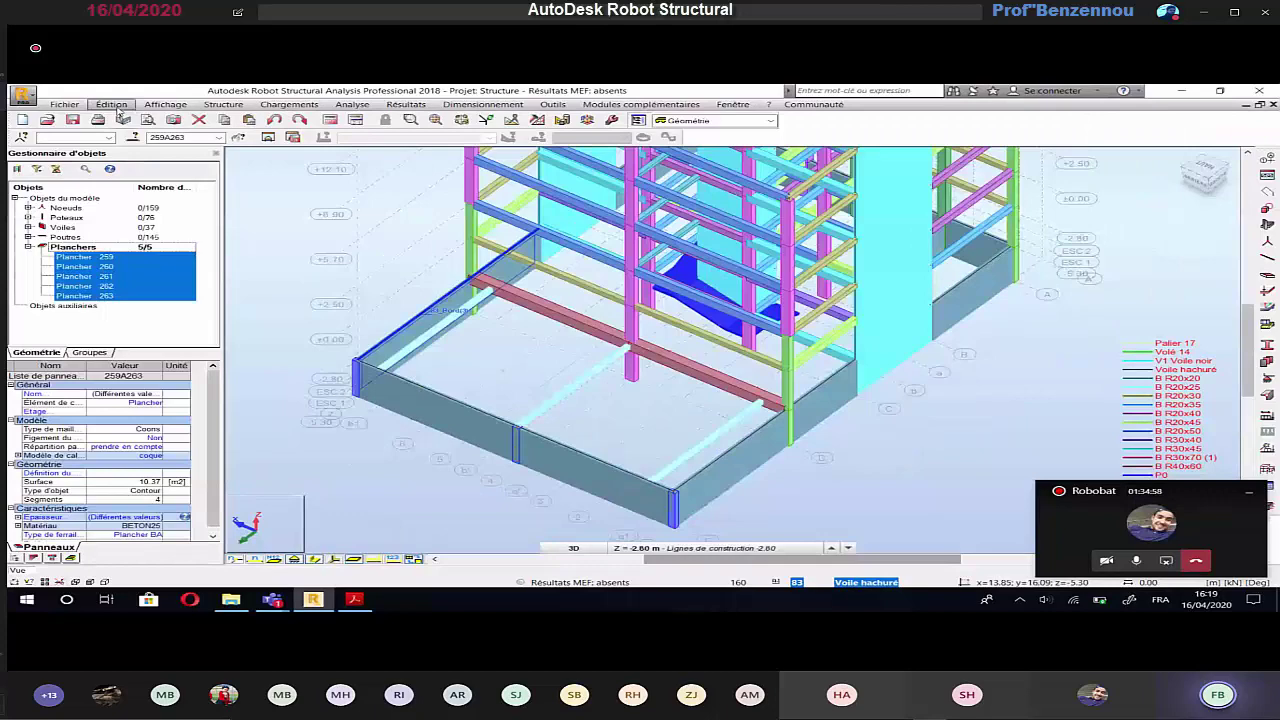
click(112, 104)
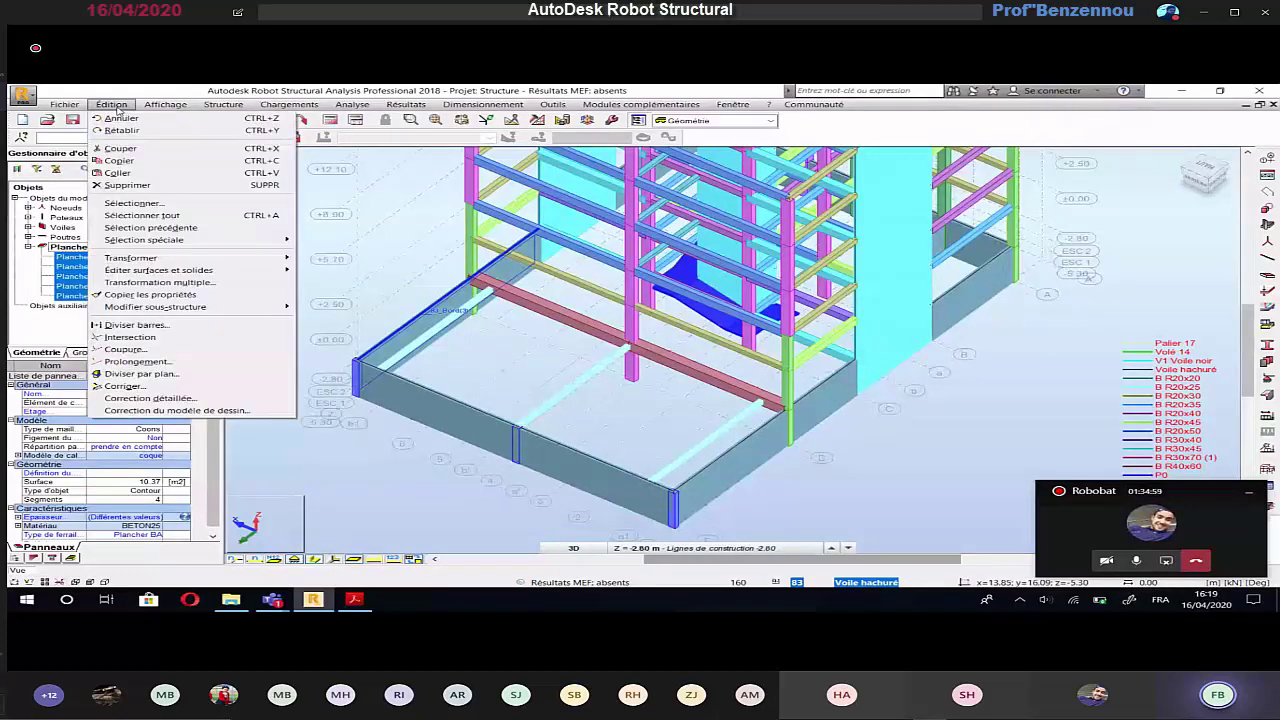
mouse_move(174, 263)
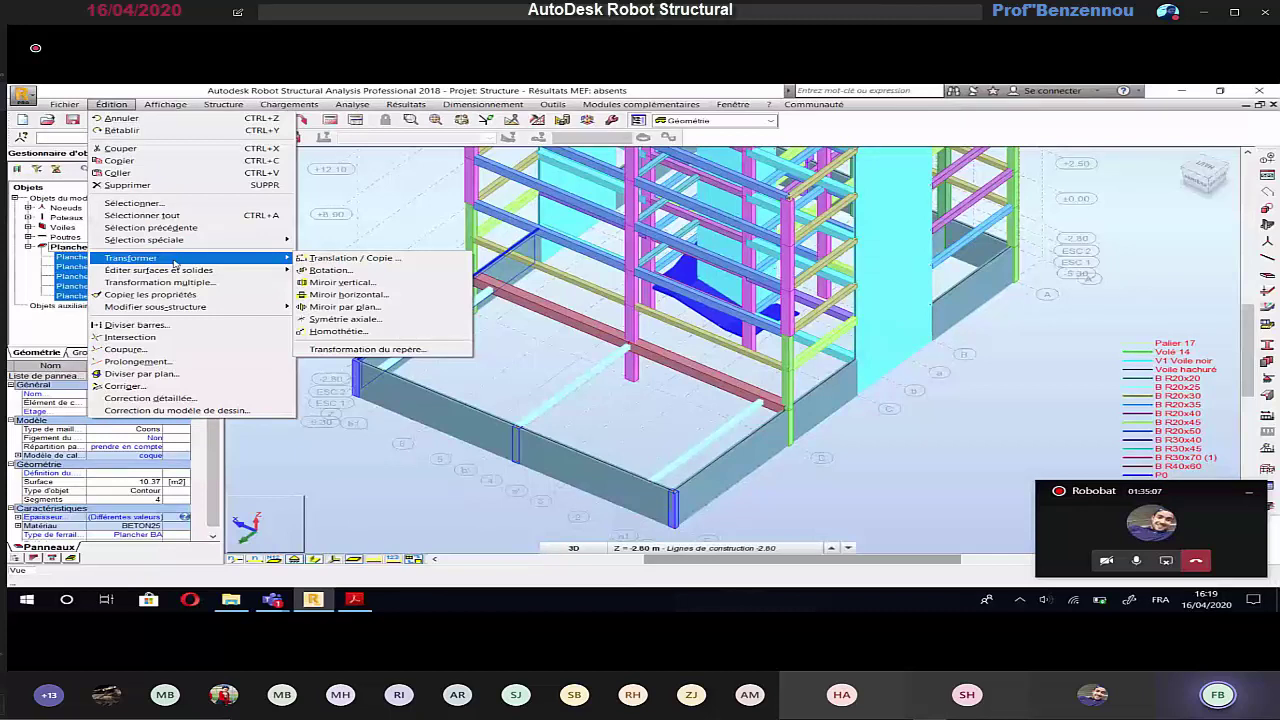
click(329, 259)
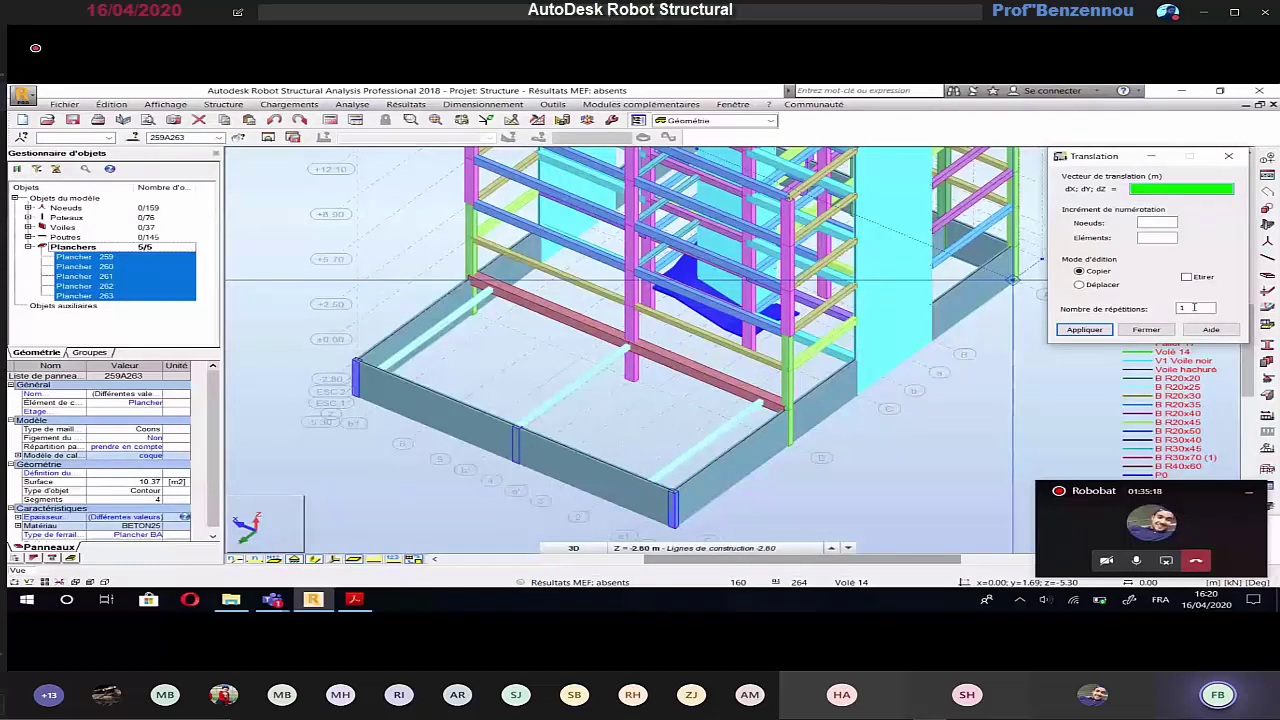
shift+middle_drag(862, 398, 604, 358)
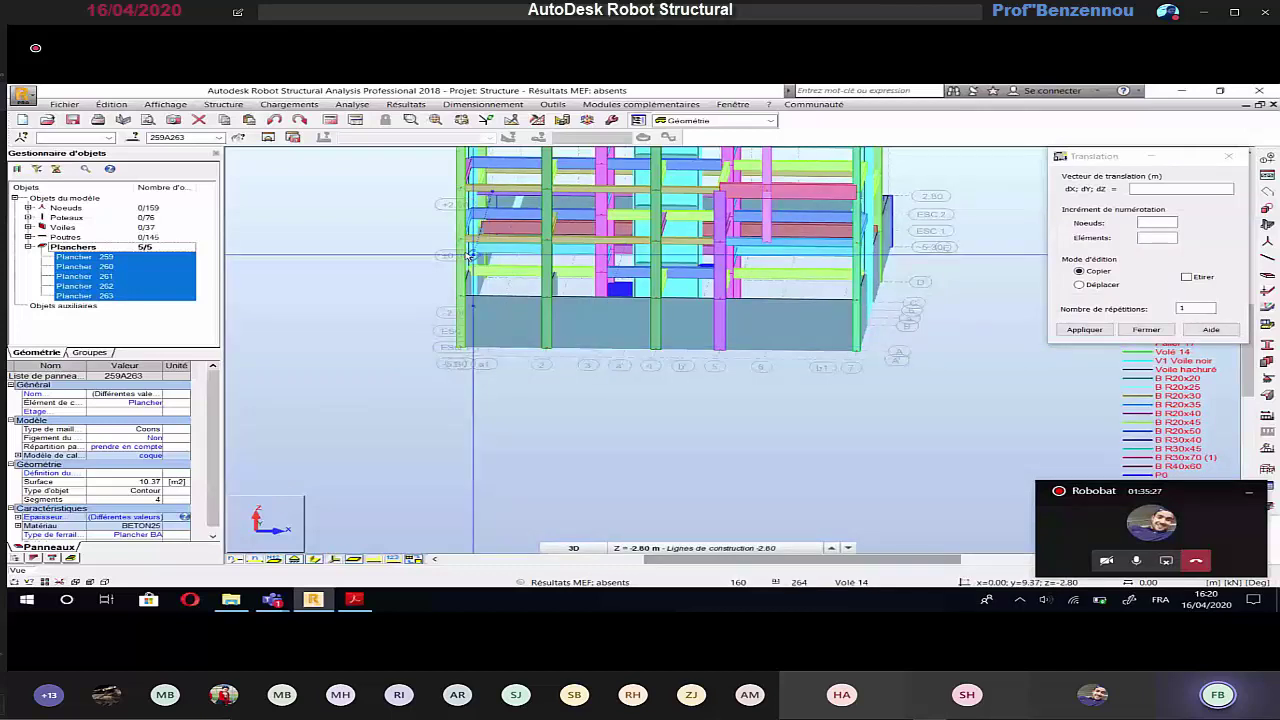
click(1164, 187)
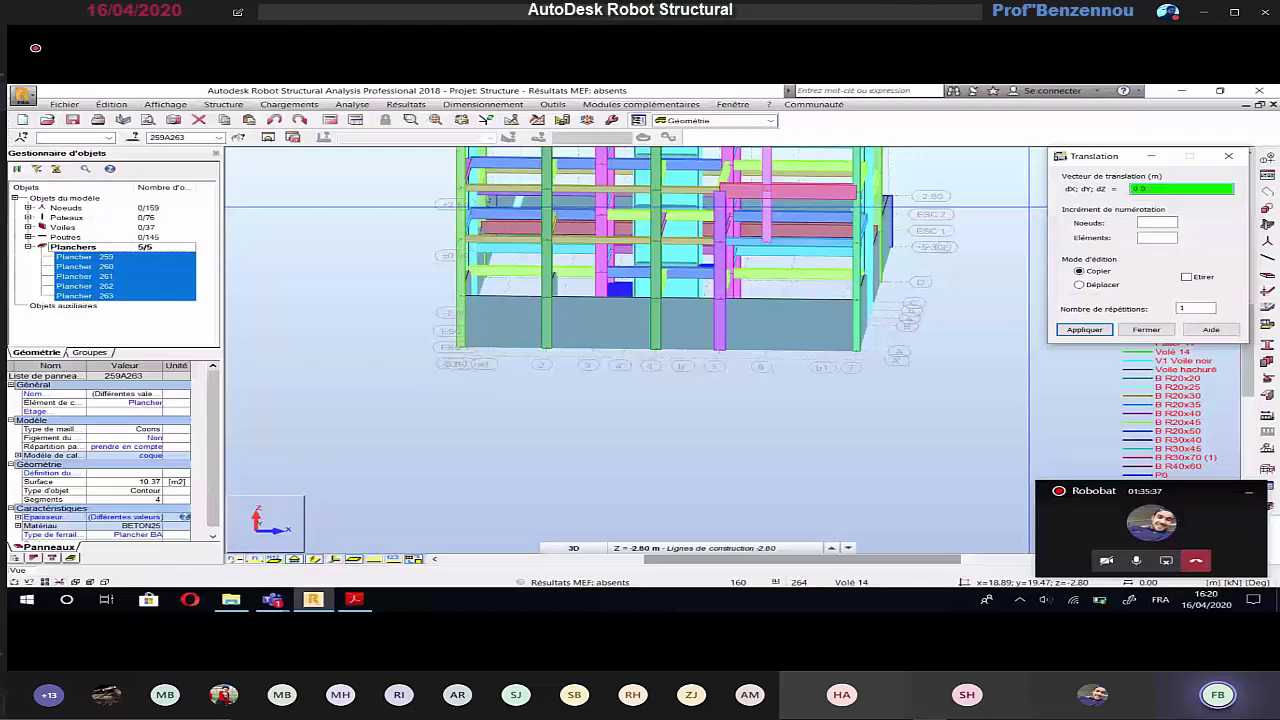
text(2.5)
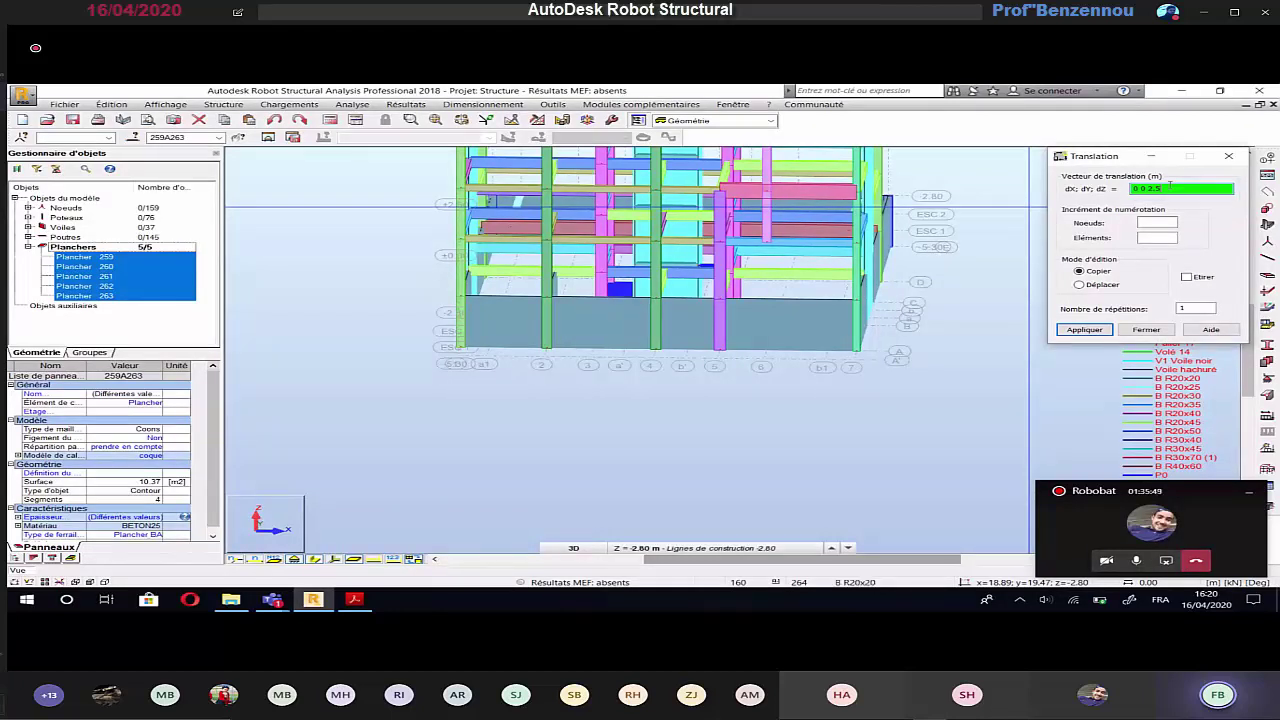
click(1228, 156)
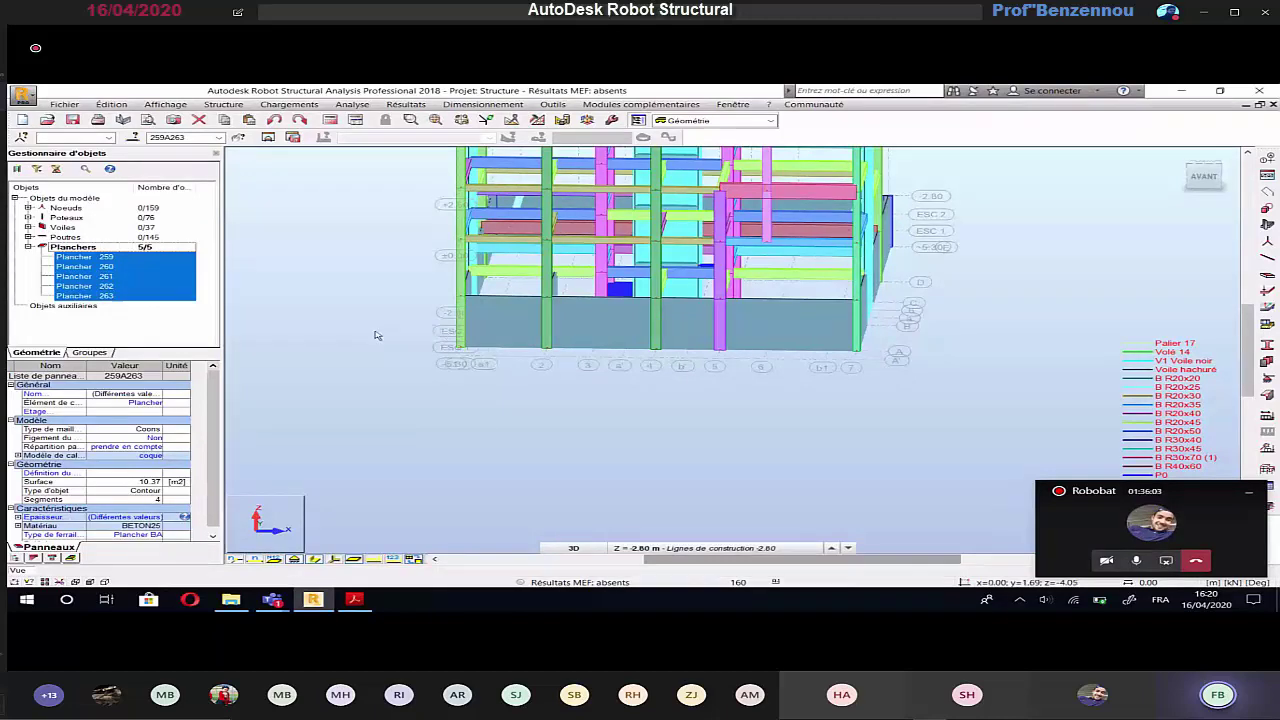
scroll(371, 332, down, 2)
shift+middle_drag(330, 347, 464, 395)
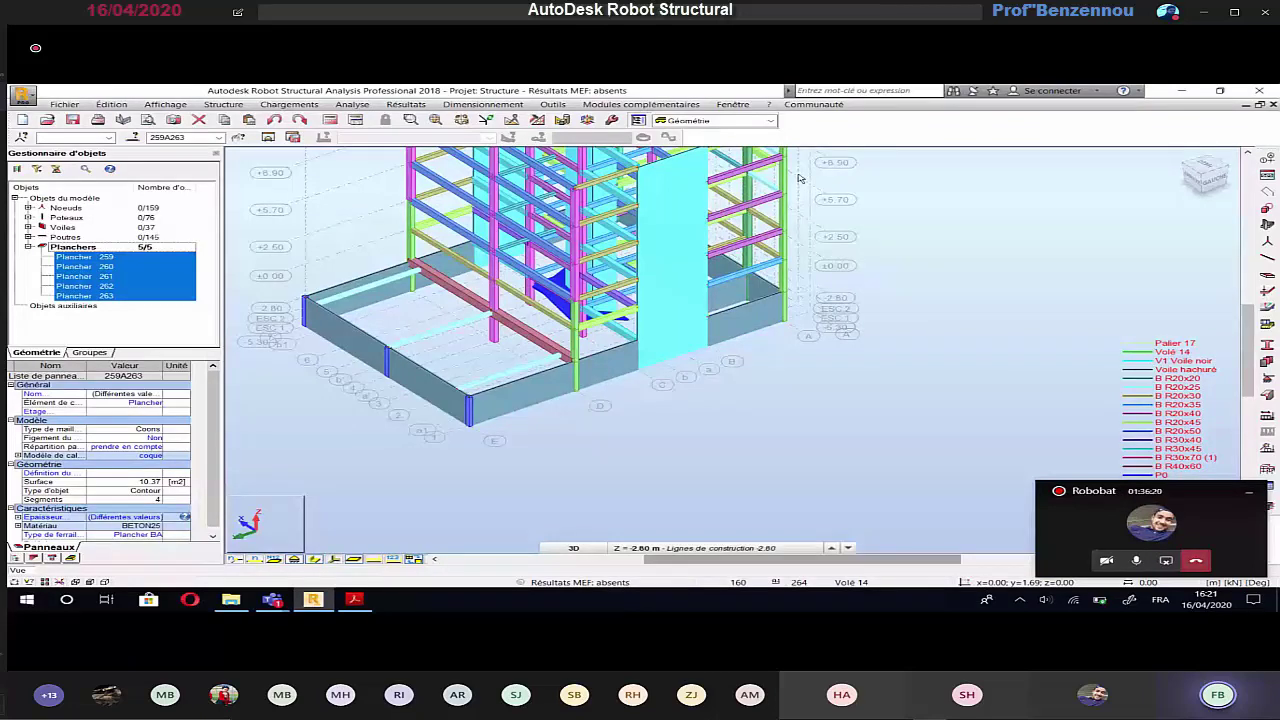
mouse_move(800, 178)
shift+middle_down()
mouse_move(778, 237)
mouse_move(813, 252)
shift+middle_up()
scroll(779, 238, down, 3)
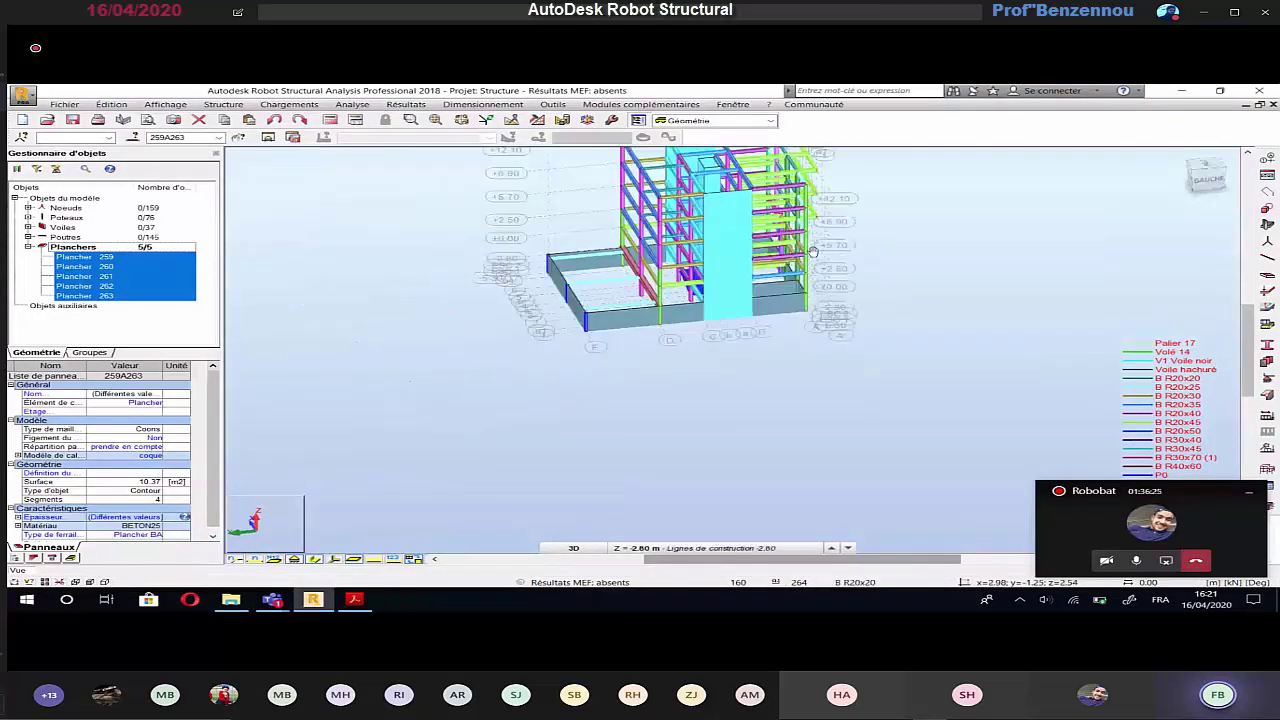
shift+middle_drag(813, 252, 633, 308)
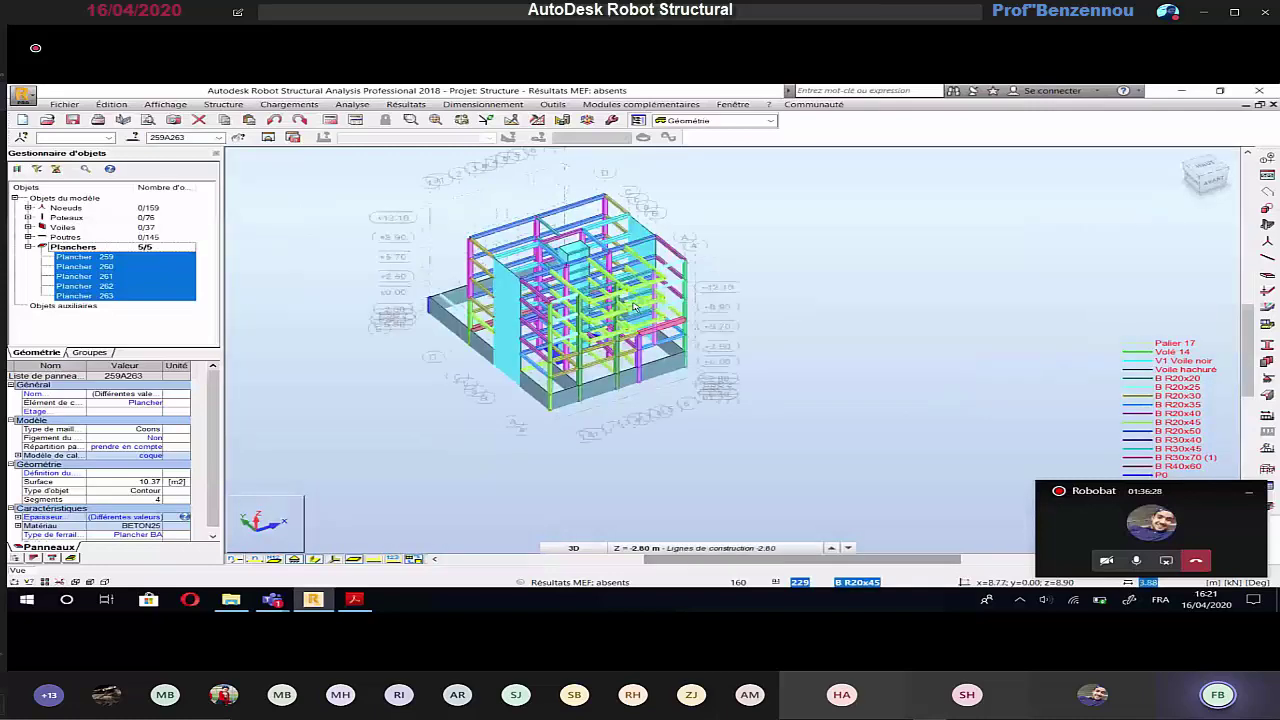